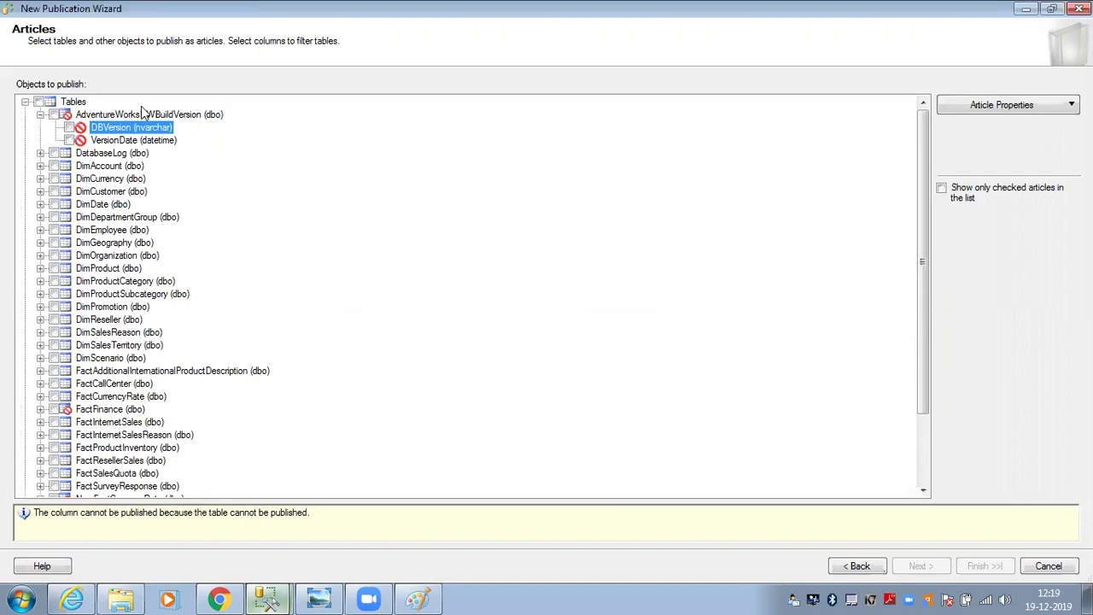
# - Collapse the AdventureWorksDWBuildVersion table and mark DatabaseLog, DimAccount, DimCurrency, DimCustomer and DimDate for publishing
pyautogui.click(53, 119)
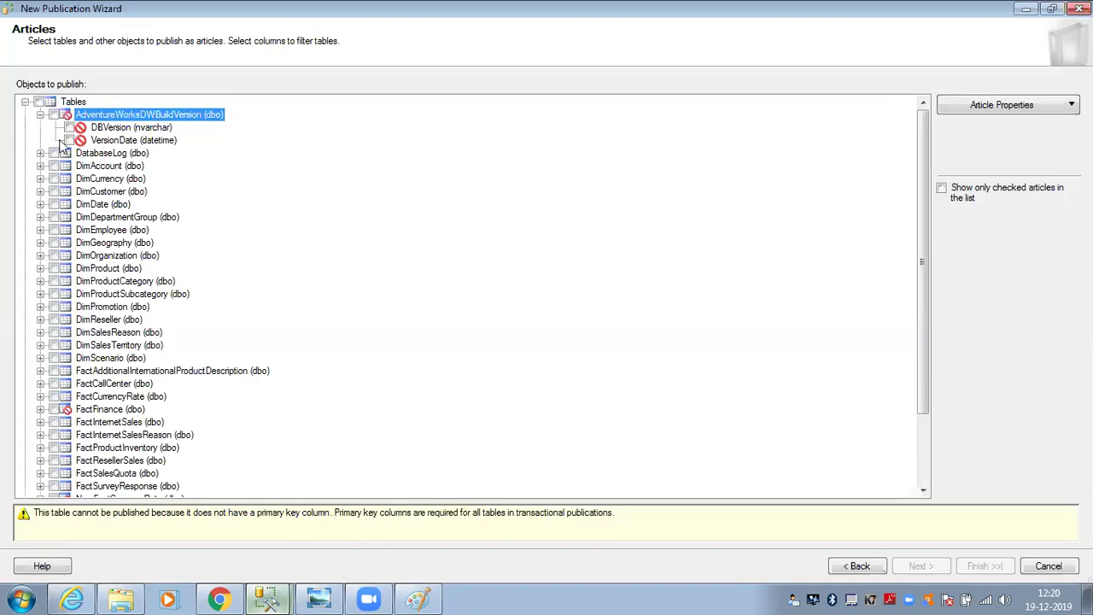
pyautogui.click(41, 115)
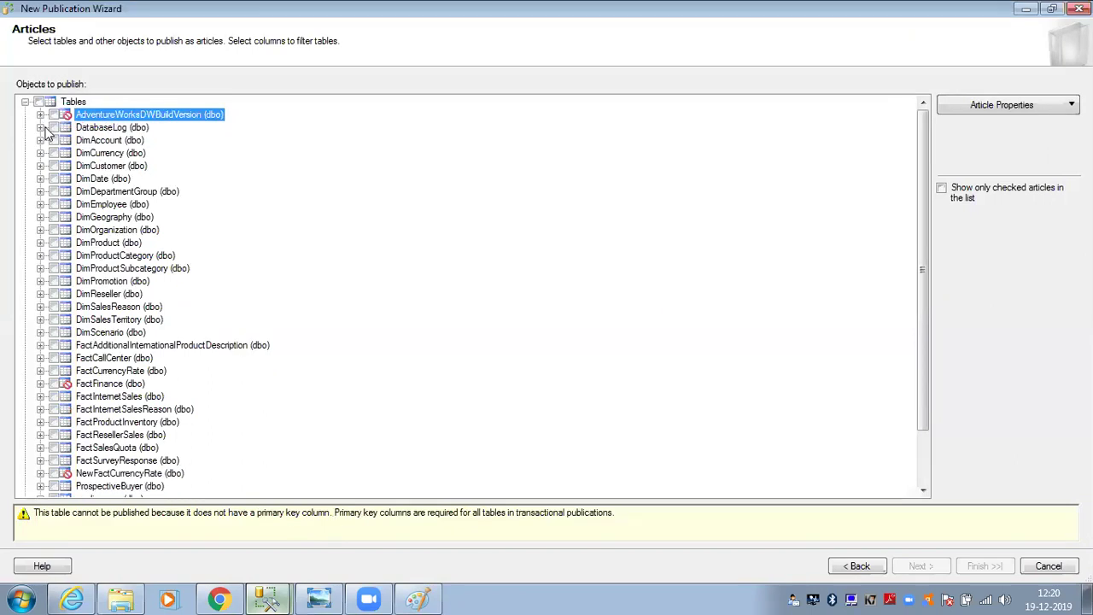
pyautogui.click(52, 129)
pyautogui.click(53, 128)
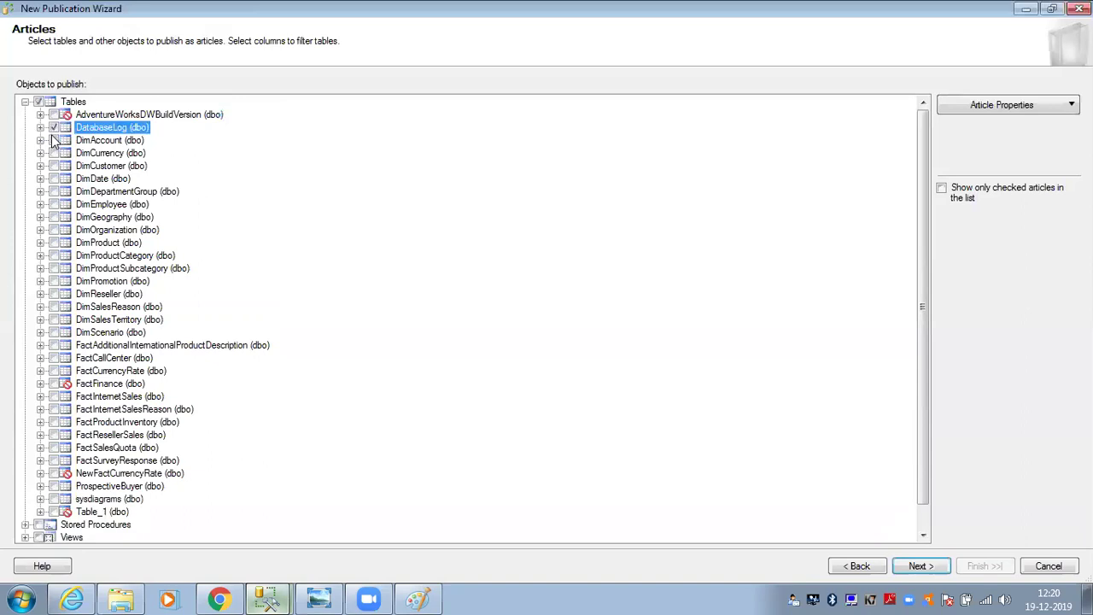
pyautogui.click(53, 141)
pyautogui.click(53, 140)
pyautogui.click(52, 153)
pyautogui.click(53, 154)
pyautogui.click(53, 166)
pyautogui.click(53, 167)
pyautogui.click(53, 179)
pyautogui.click(52, 179)
pyautogui.click(52, 153)
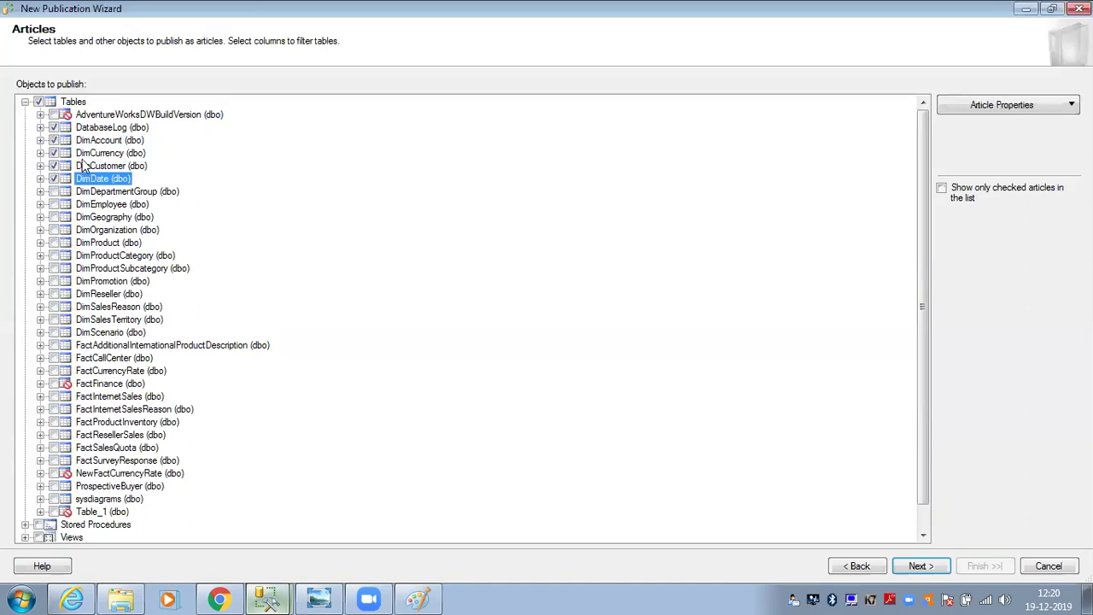
# - Expand the stored procedures and include DB_KT_SP and DB_KT_SP_Insert in the publication
pyautogui.click(26, 524)
pyautogui.click(98, 449)
pyautogui.click(54, 447)
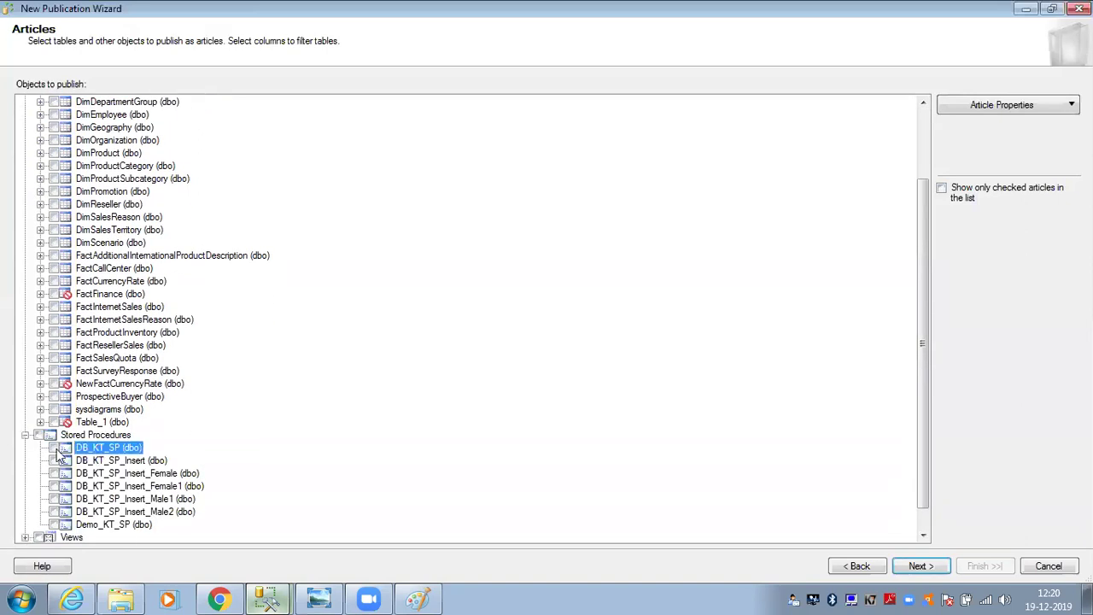
pyautogui.click(53, 460)
pyautogui.scroll(-1, 182, 364)
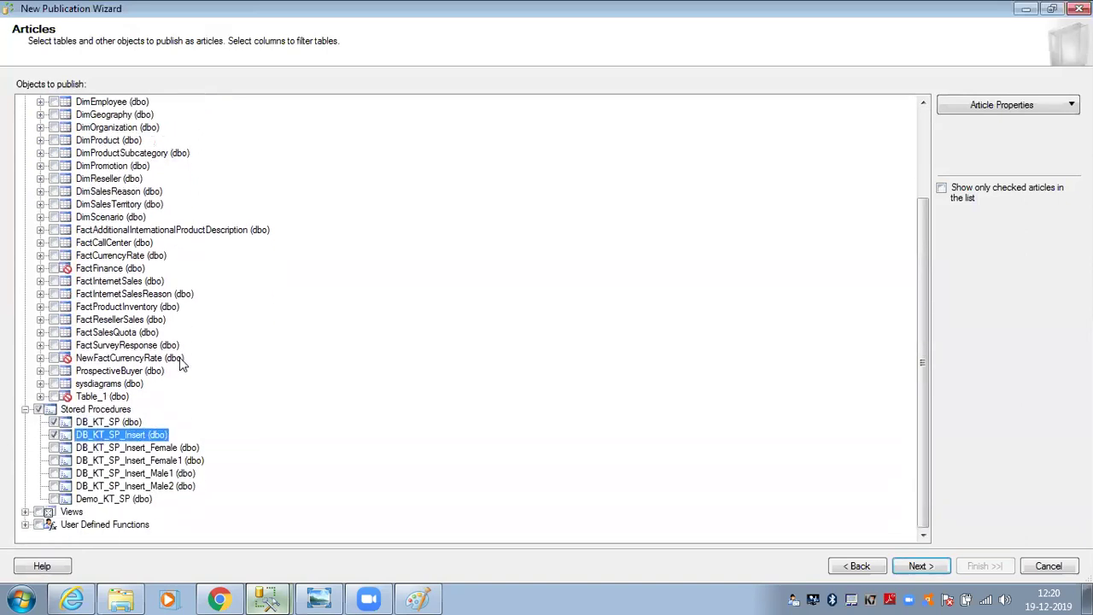
# - Exclude the DimCurrency, DimCustomer and DimDate tables from the articles to publish
pyautogui.moveTo(917, 352); pyautogui.dragTo(914, 229)
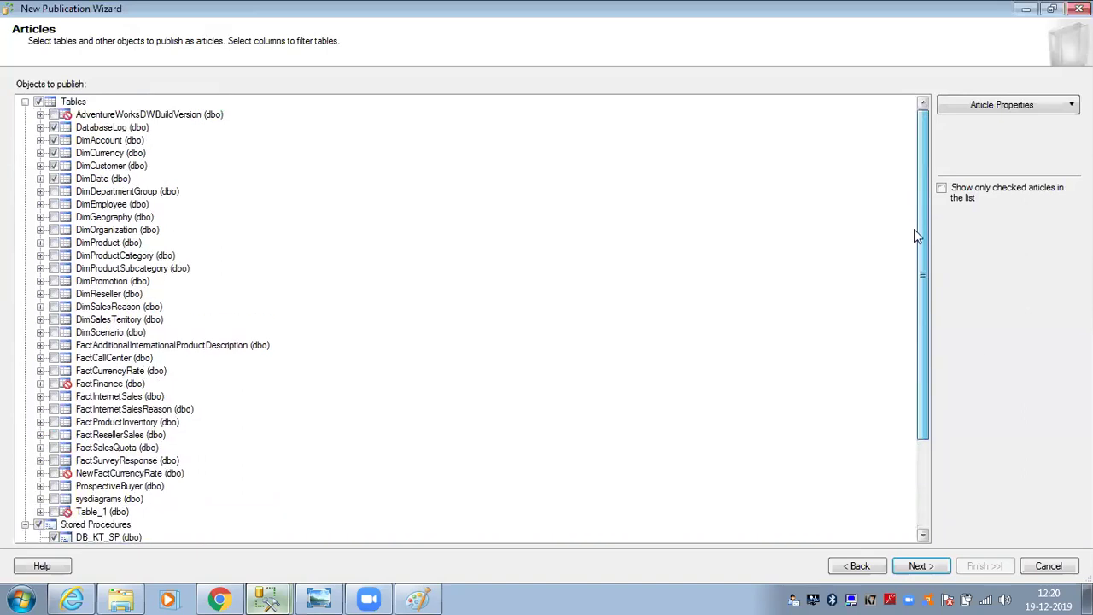
pyautogui.click(54, 153)
pyautogui.click(54, 166)
pyautogui.click(54, 178)
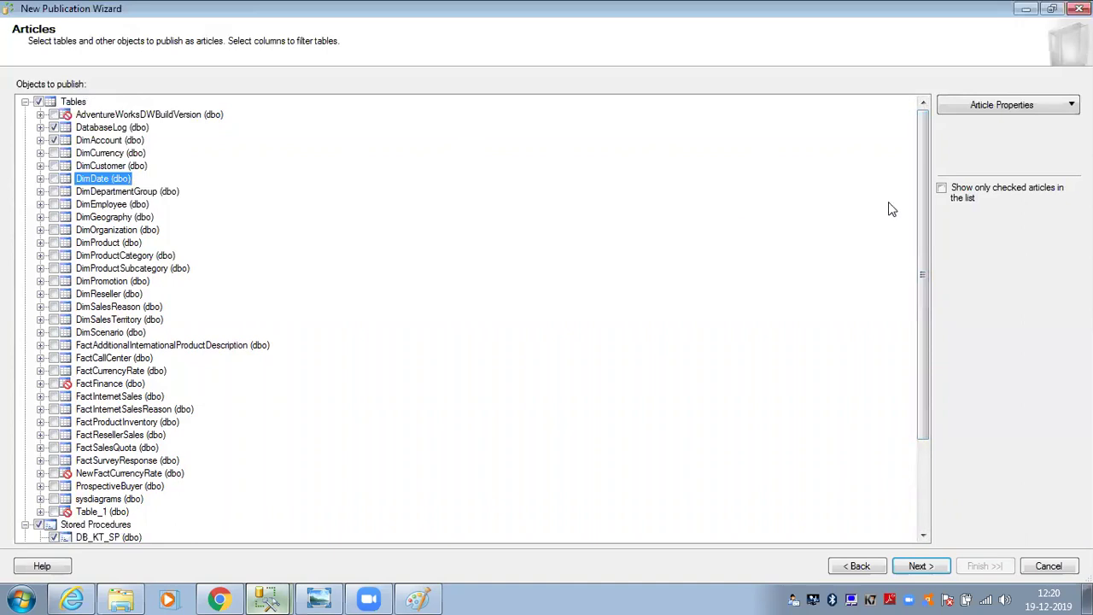
# - Expand the views and include vAssocSeqLineItems and vAssocSeqOrders in the publication
pyautogui.moveTo(919, 187); pyautogui.dragTo(906, 338)
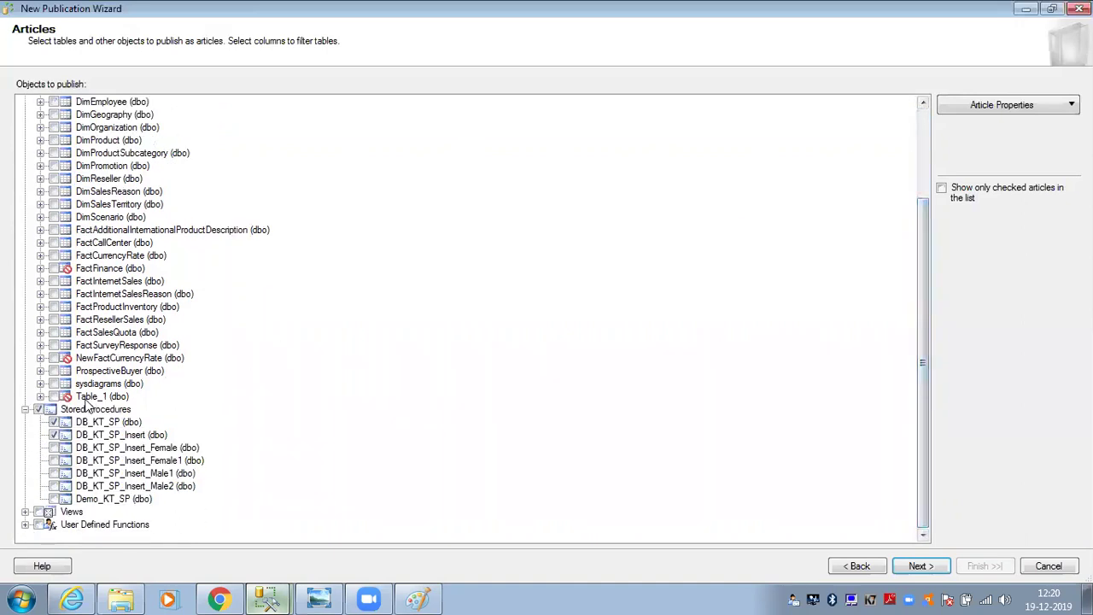
pyautogui.click(94, 422)
pyautogui.click(90, 435)
pyautogui.click(94, 422)
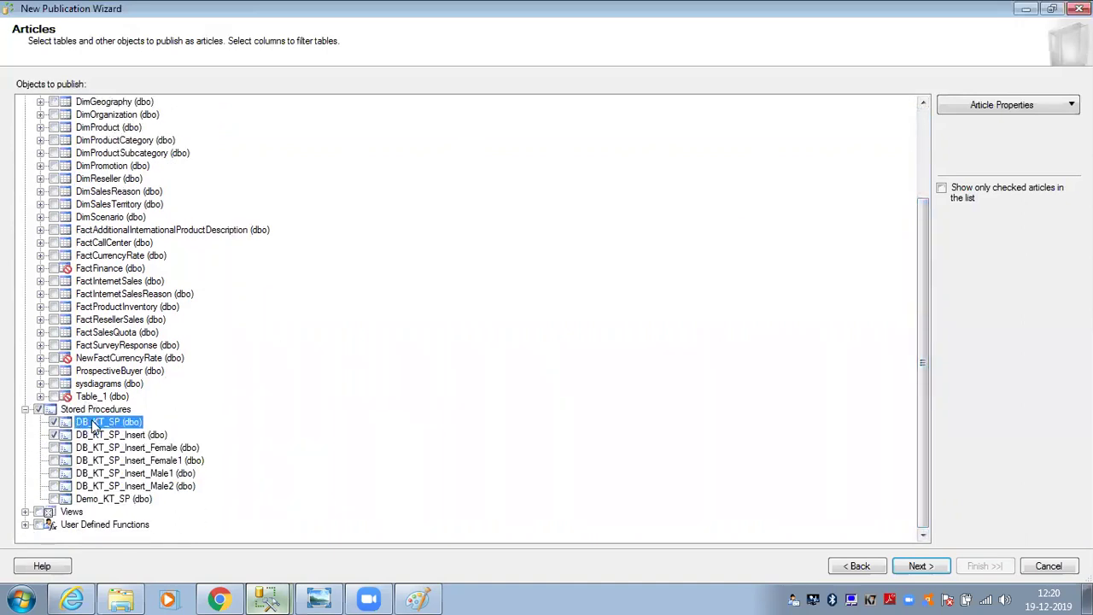
pyautogui.click(26, 512)
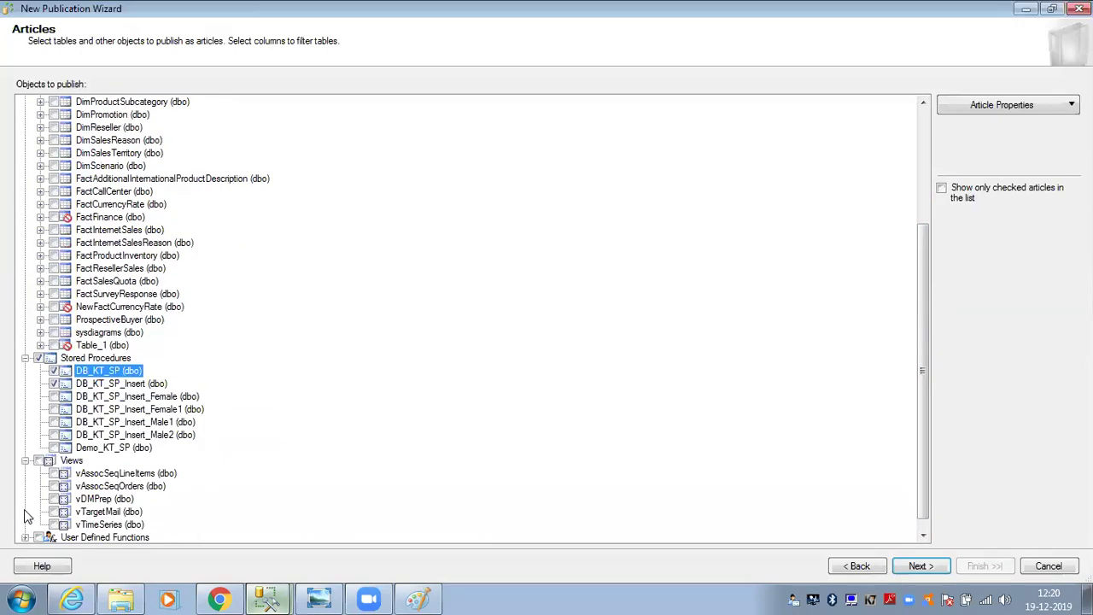
pyautogui.click(55, 474)
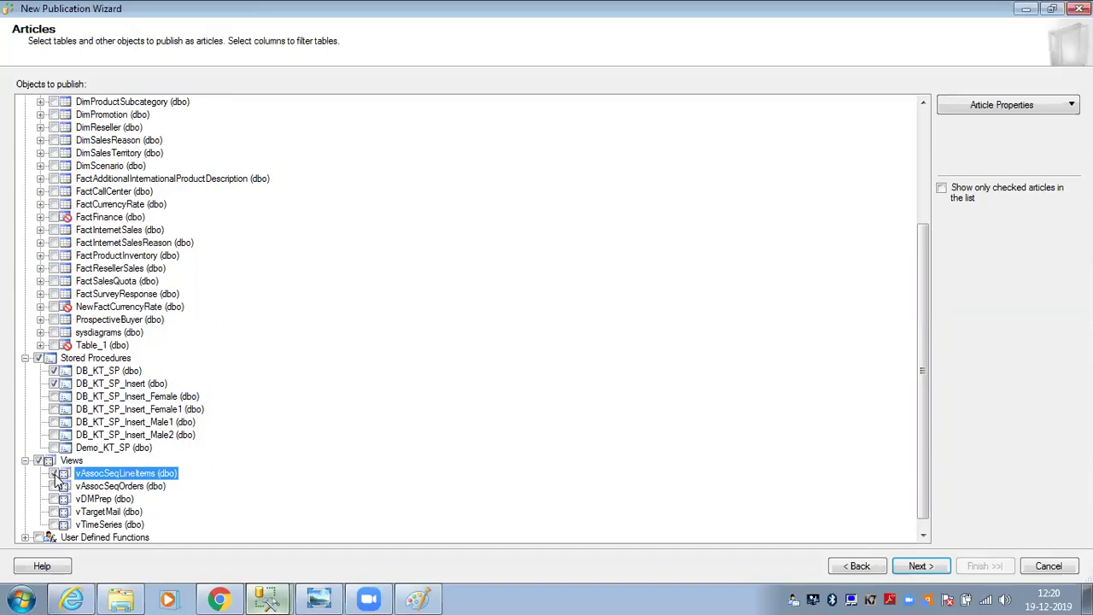
pyautogui.click(55, 487)
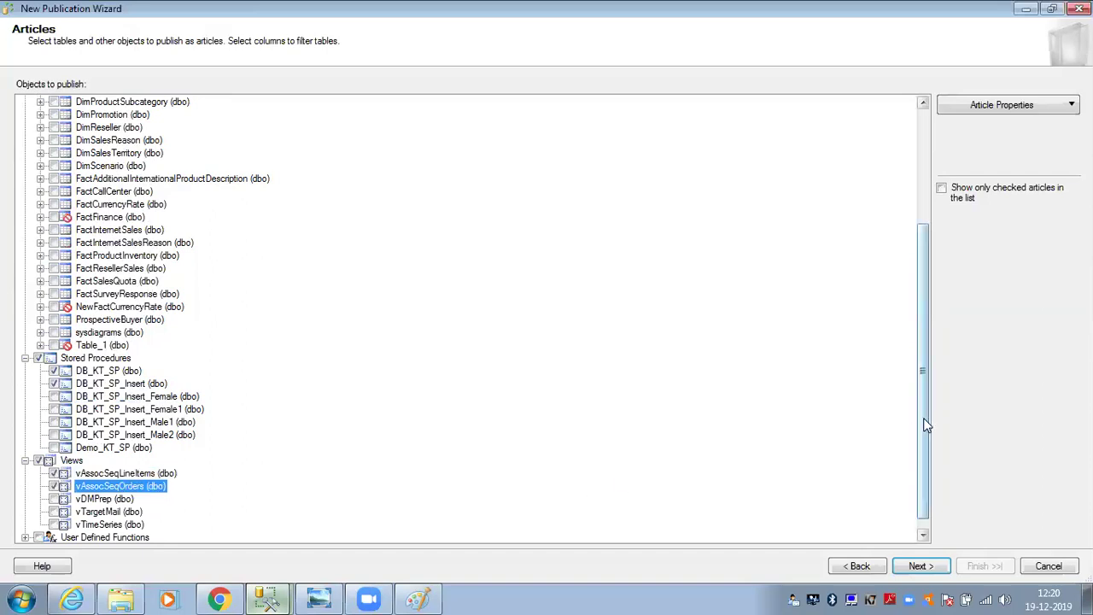
# - Expand the user defined functions and include udfBuildISO8601Date and udfMinimumDate in the publication
pyautogui.scroll(-1, 924, 461)
pyautogui.click(26, 525)
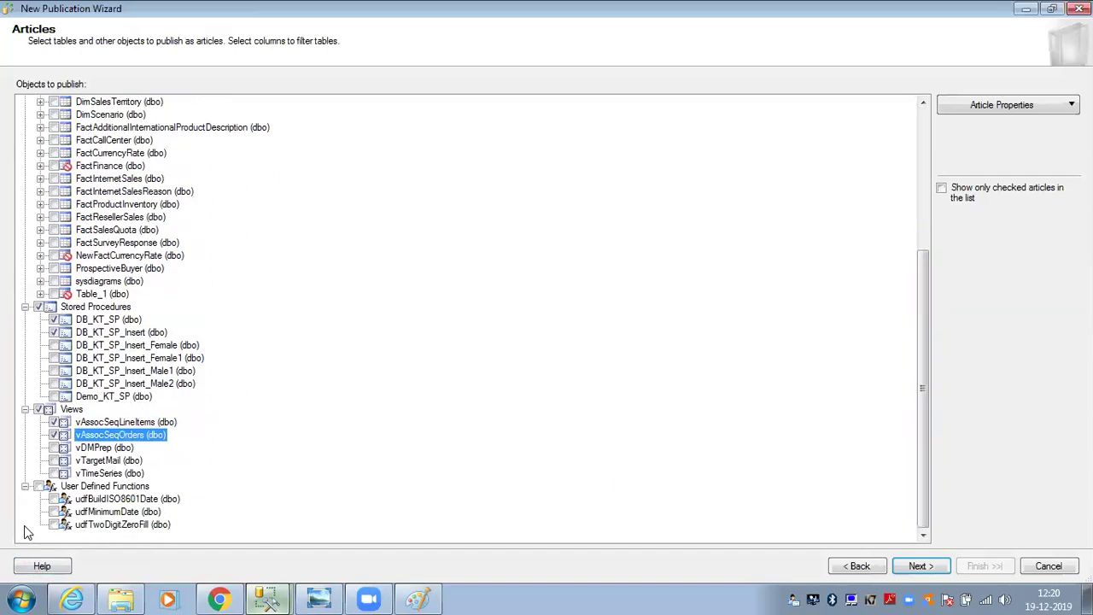
pyautogui.click(54, 500)
pyautogui.click(54, 512)
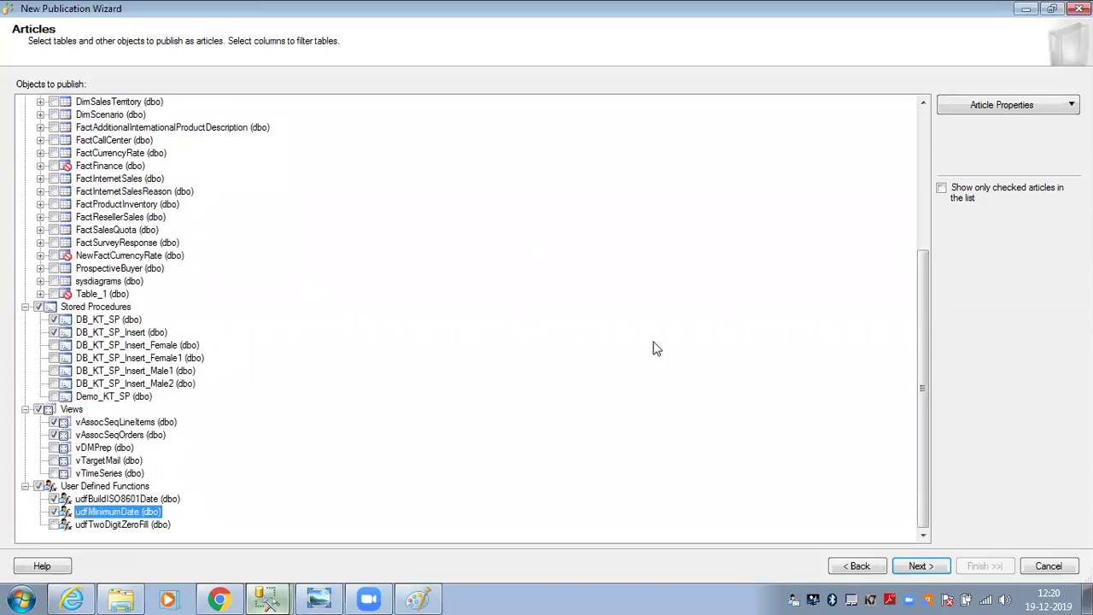
# - Limit the article list to checked articles only and open the properties of the highlighted udfMinimumDate function
pyautogui.click(942, 188)
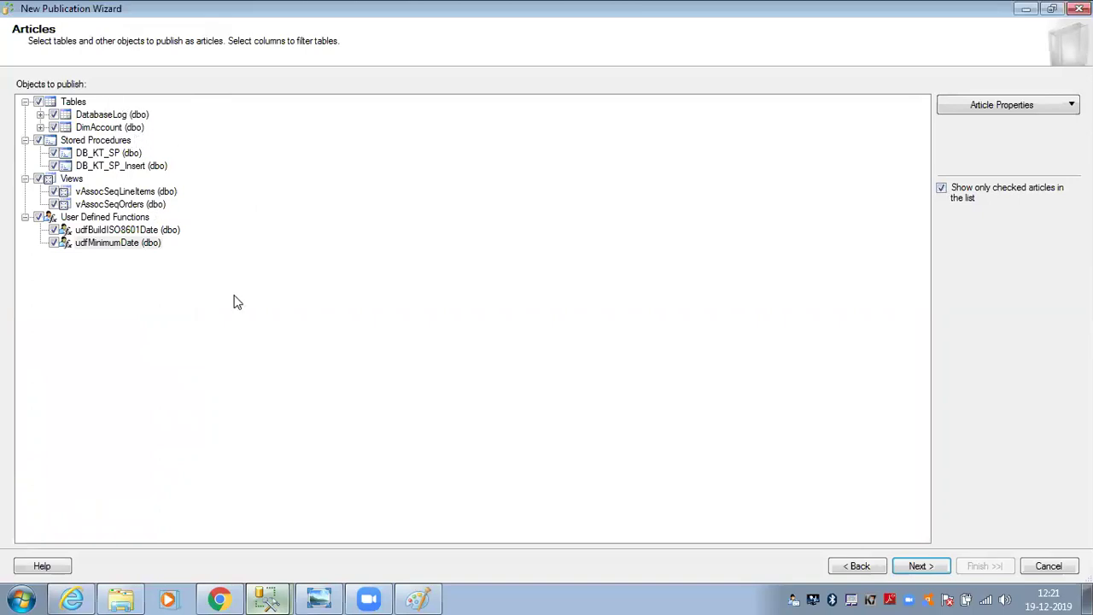
pyautogui.click(942, 188)
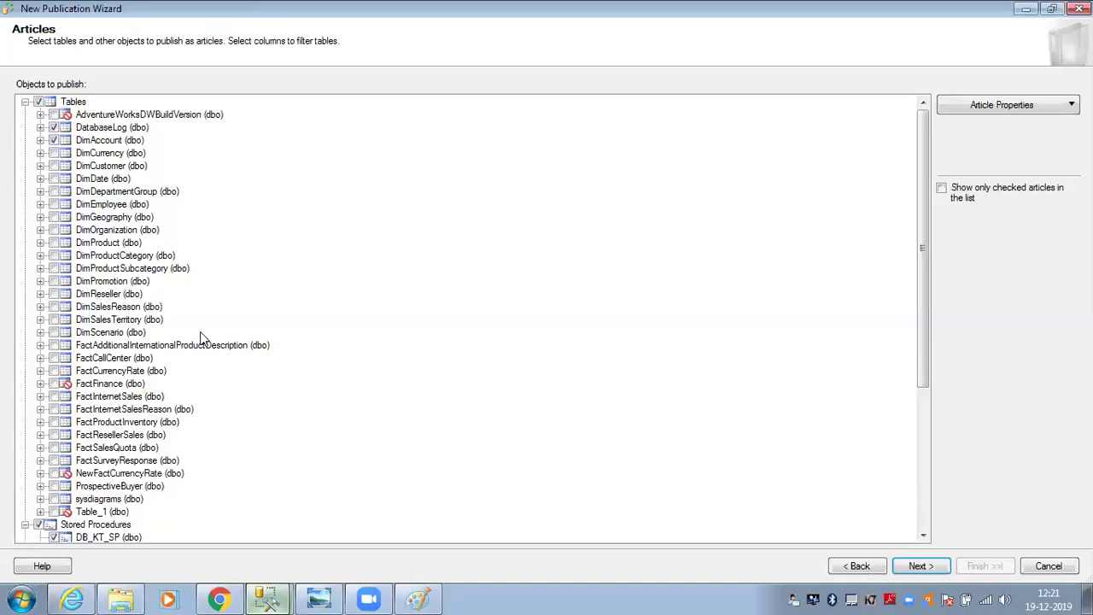
pyautogui.click(941, 189)
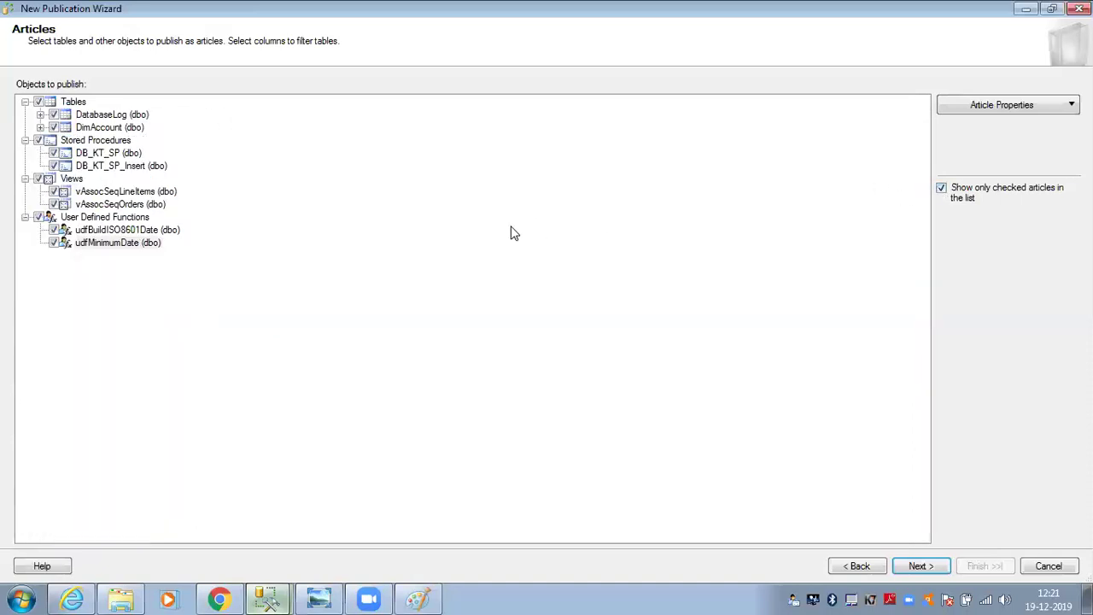
pyautogui.click(1004, 104)
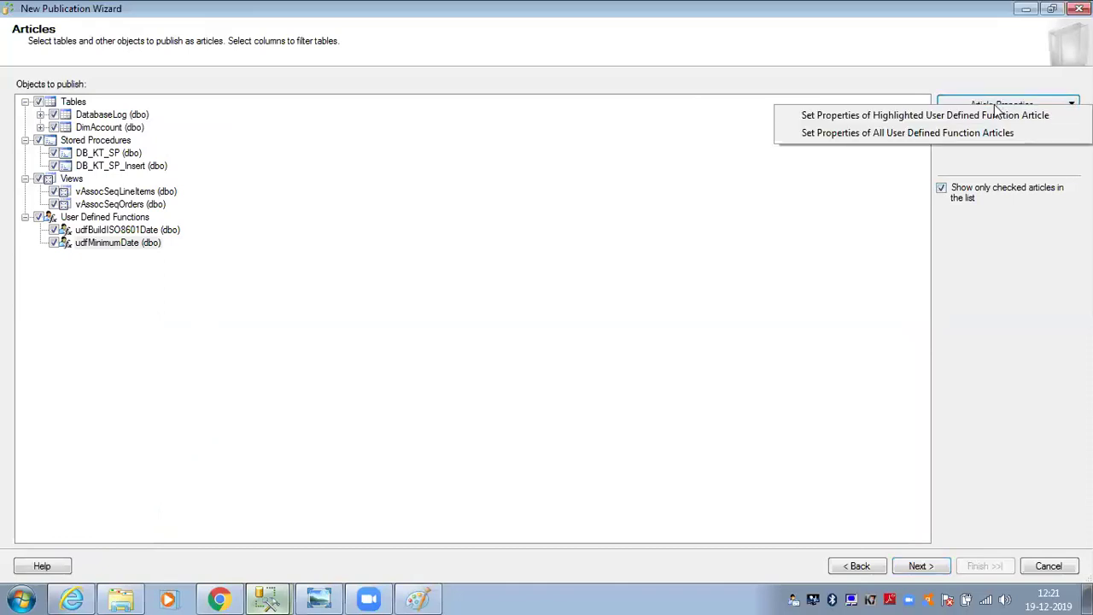
pyautogui.click(991, 112)
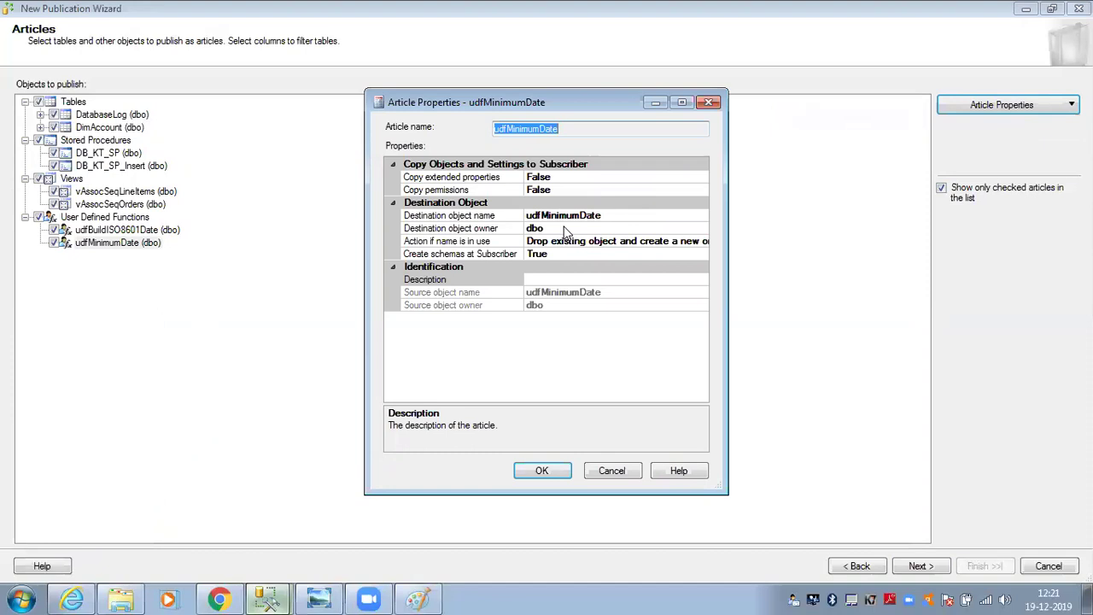
# - Look at the databases on PRIMARYSERVER and SECONDARYSERVER in the main Management Studio window, and return to the publication wizard
pyautogui.click(267, 598)
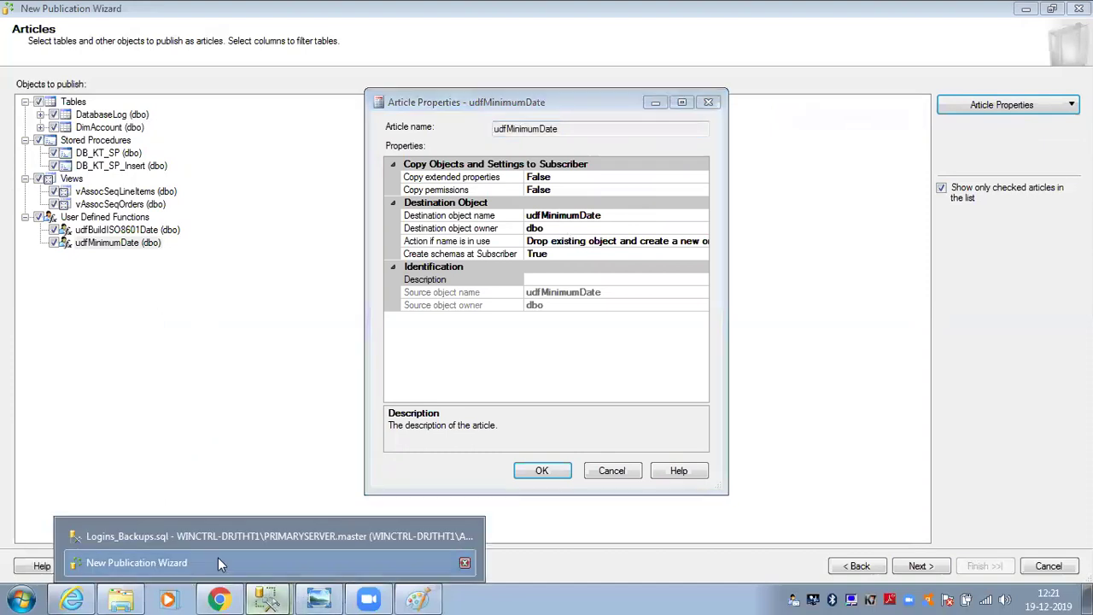
pyautogui.click(218, 536)
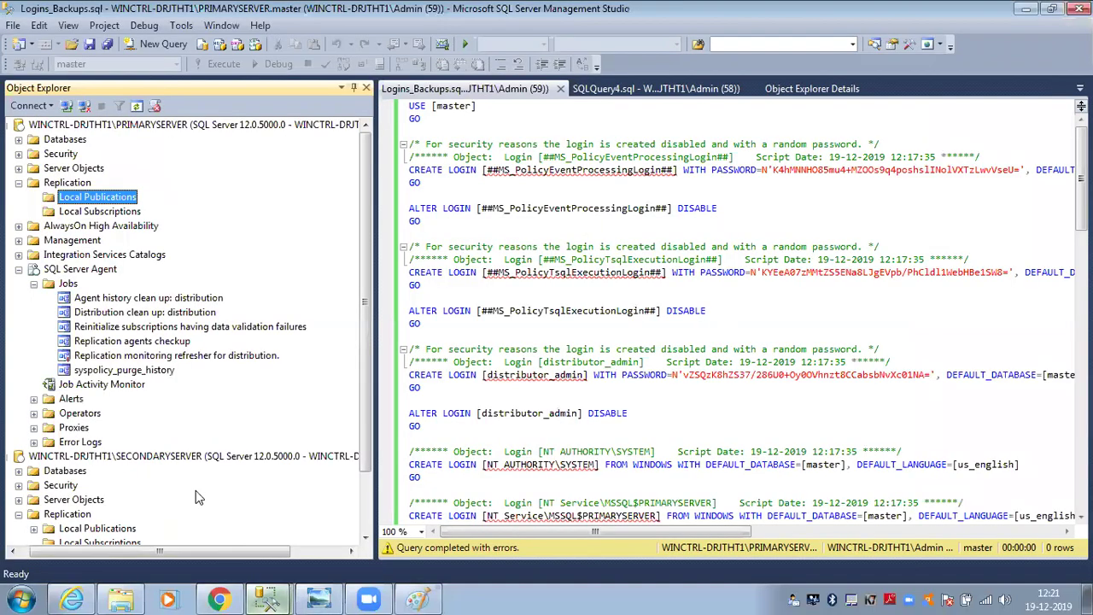
pyautogui.click(19, 139)
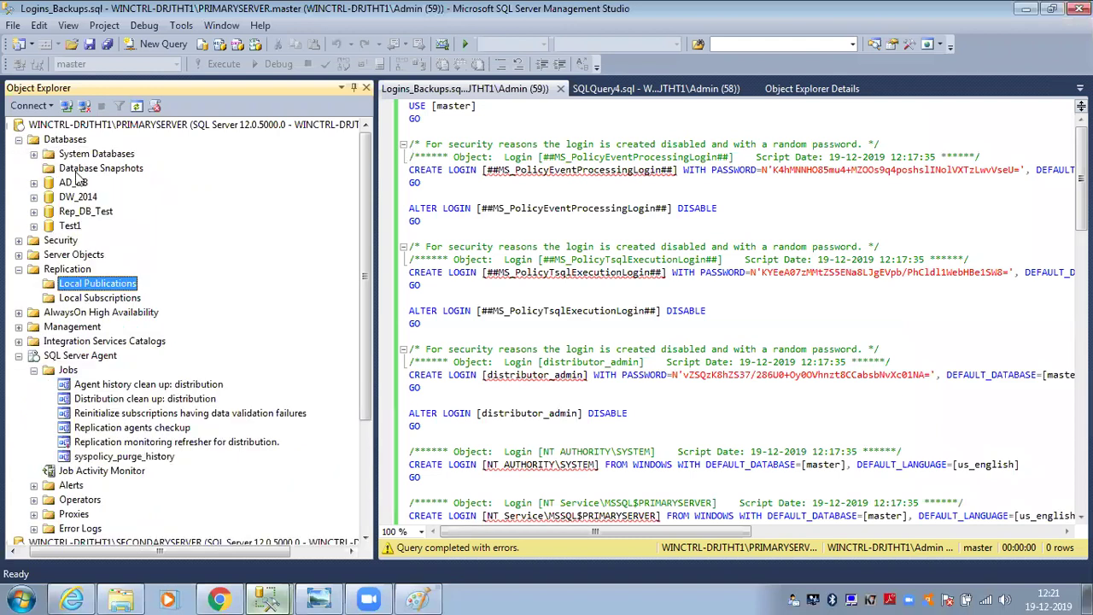
pyautogui.click(75, 182)
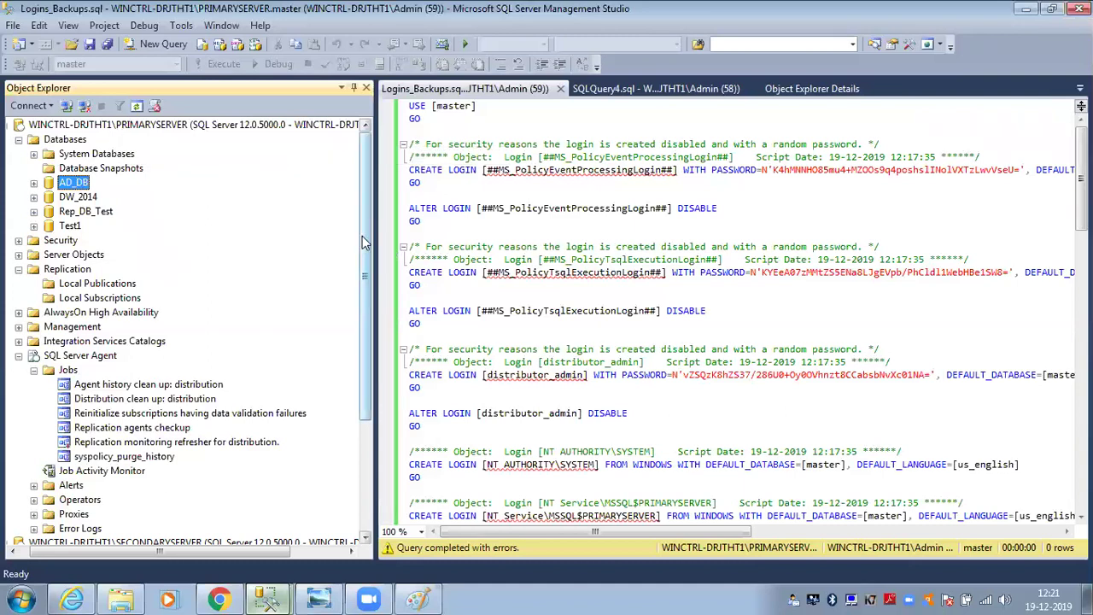
pyautogui.moveTo(363, 241); pyautogui.dragTo(365, 354)
pyautogui.click(21, 399)
pyautogui.click(65, 399)
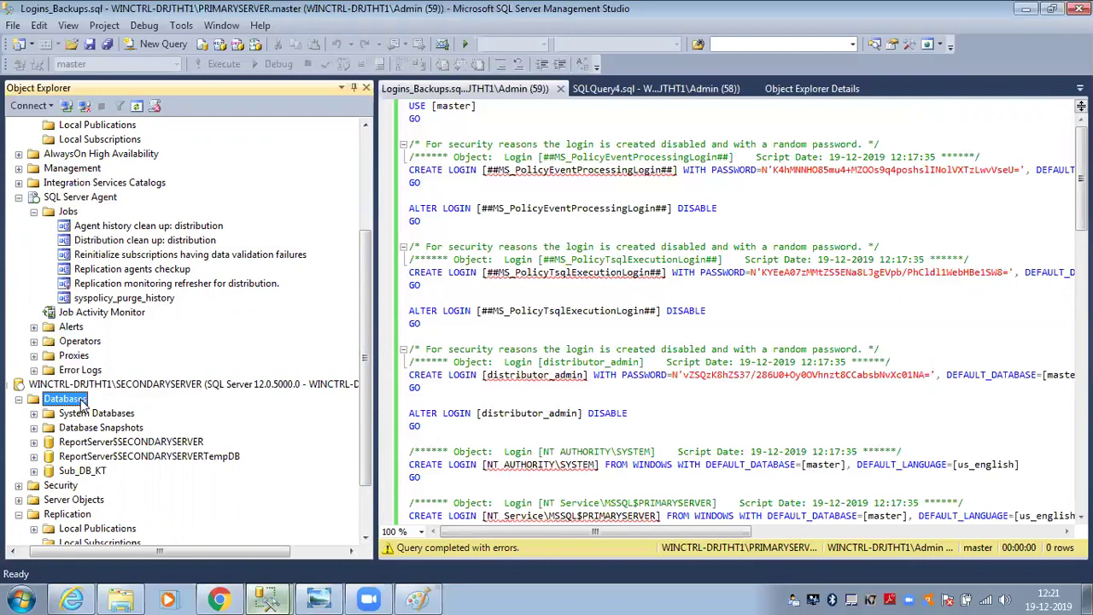
pyautogui.click(274, 598)
pyautogui.click(281, 562)
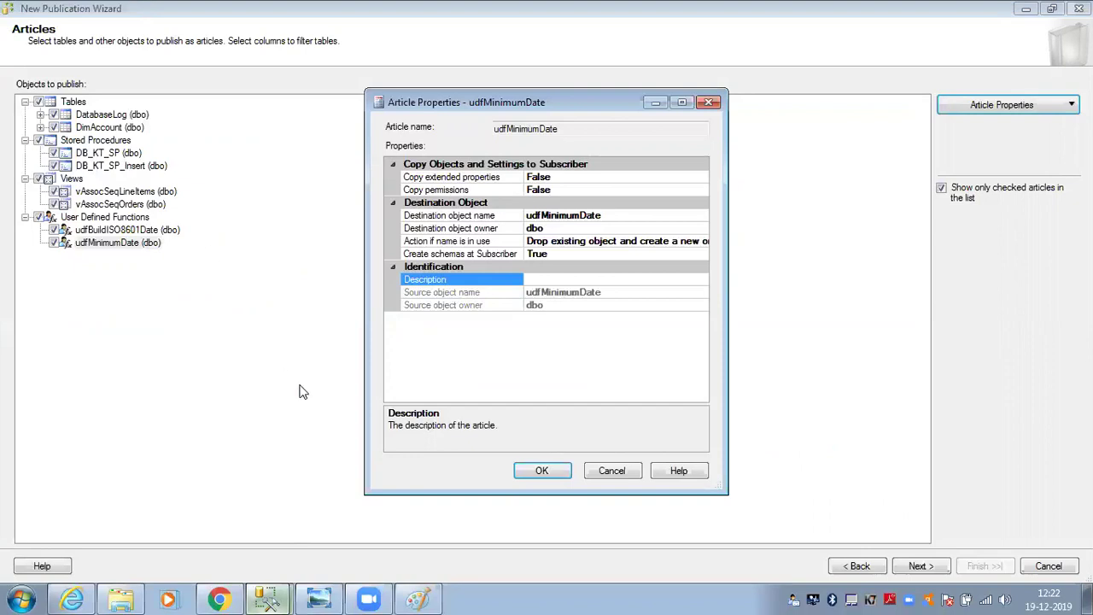
# - Switch back to Object Explorer and collapse PRIMARYSERVER's SQL Server Agent and Replication nodes to compare both servers' databases
pyautogui.click(280, 598)
pyautogui.click(249, 541)
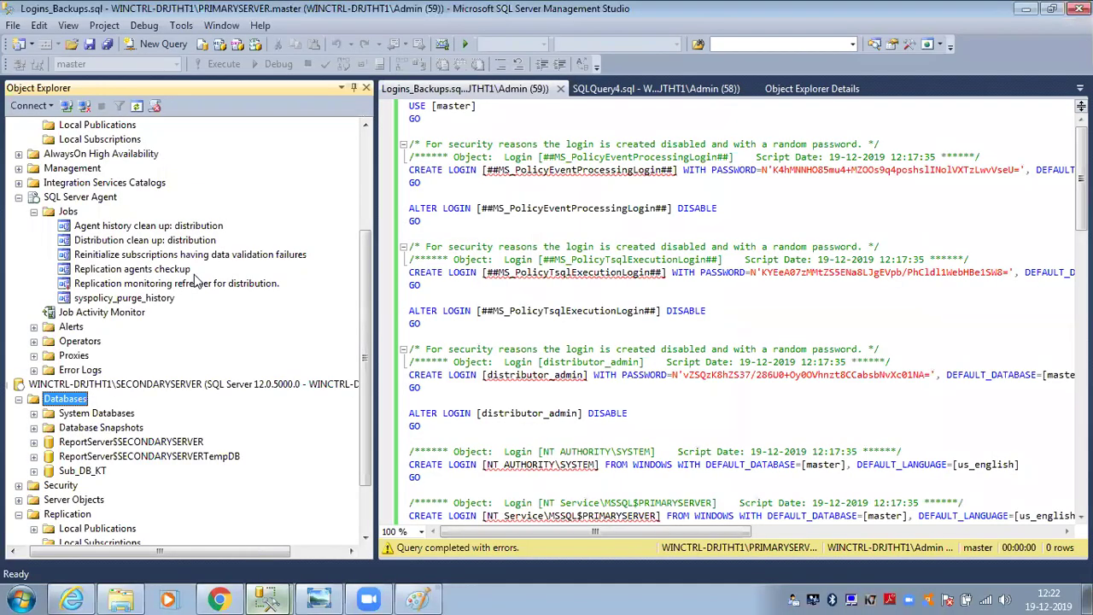
pyautogui.click(22, 207)
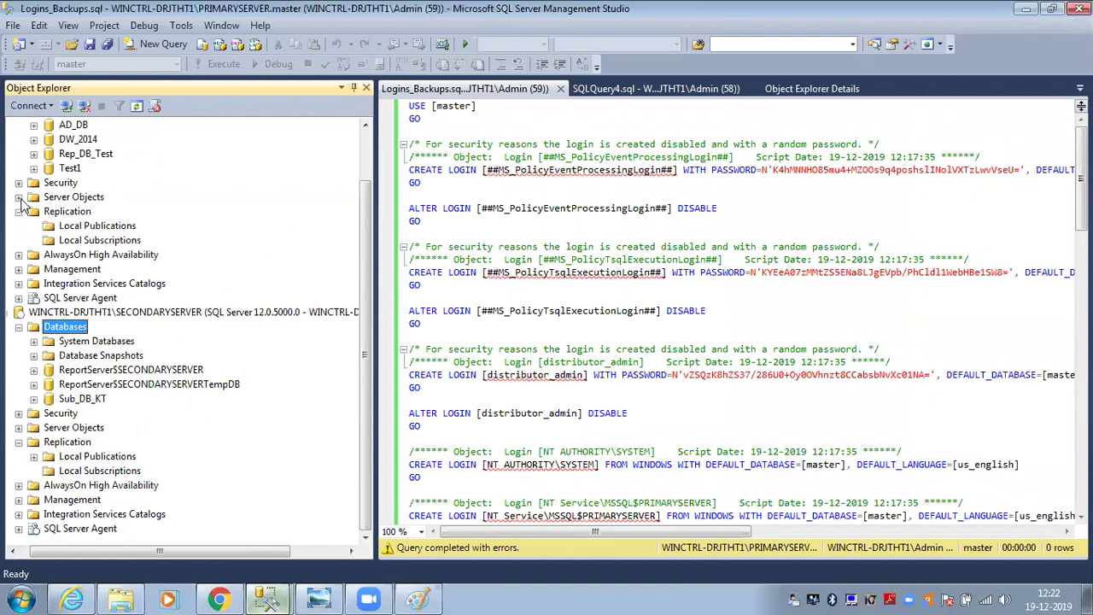
pyautogui.click(19, 211)
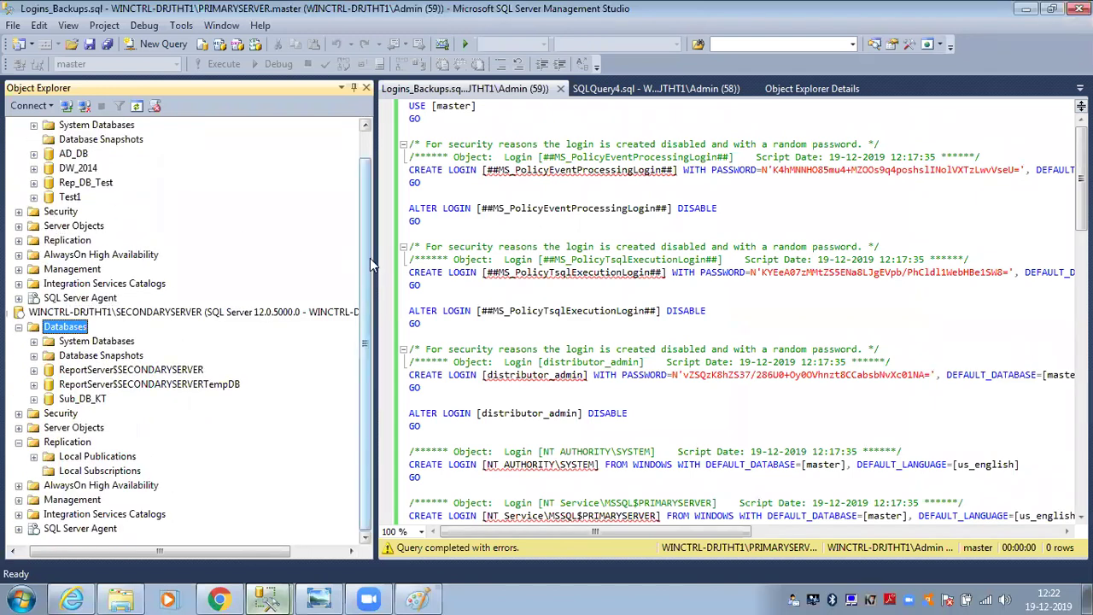
pyautogui.moveTo(370, 258); pyautogui.dragTo(359, 192)
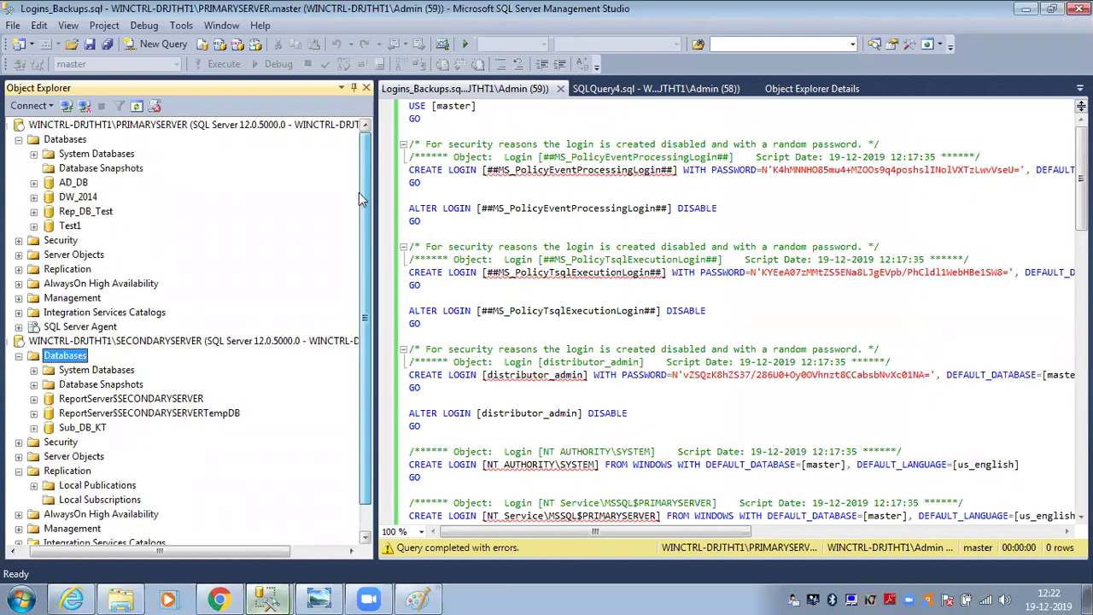
pyautogui.click(70, 184)
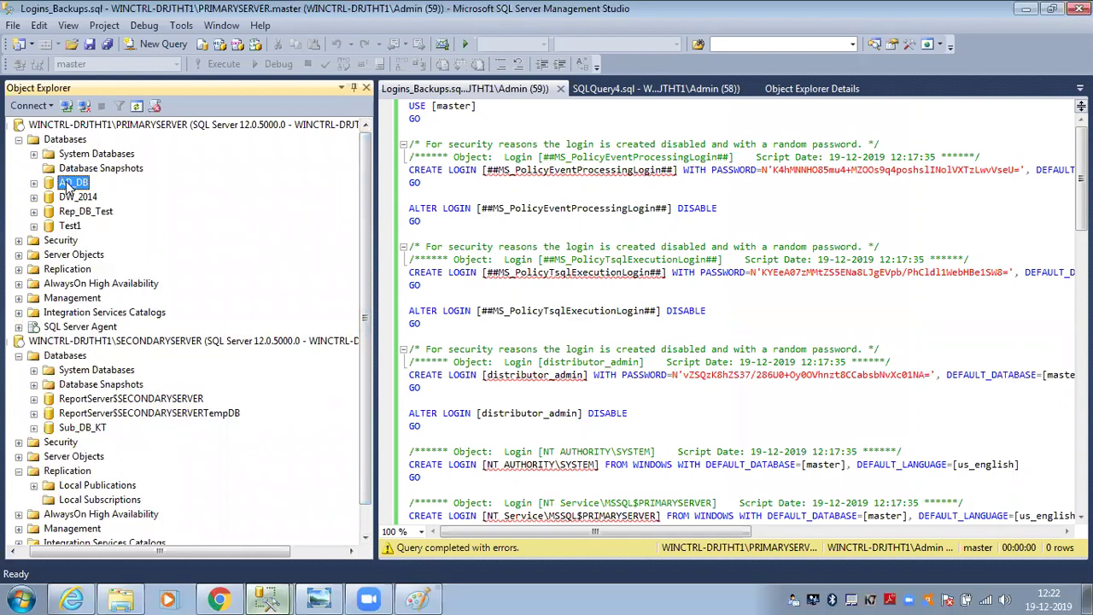
pyautogui.click(60, 357)
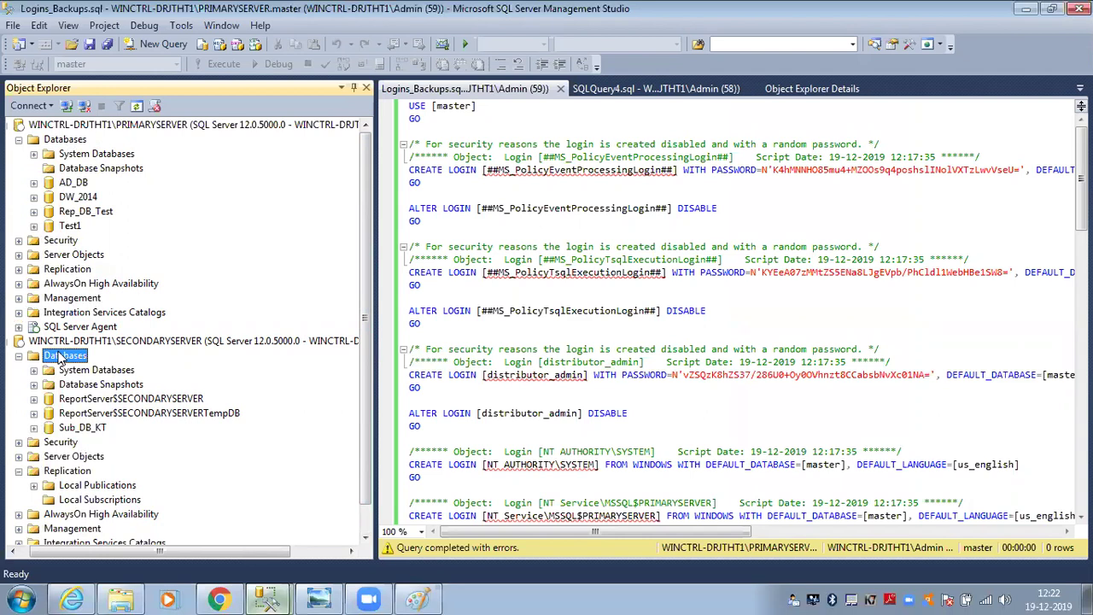
# - Expand the AD_DB database on PRIMARYSERVER and list its tables
pyautogui.click(34, 184)
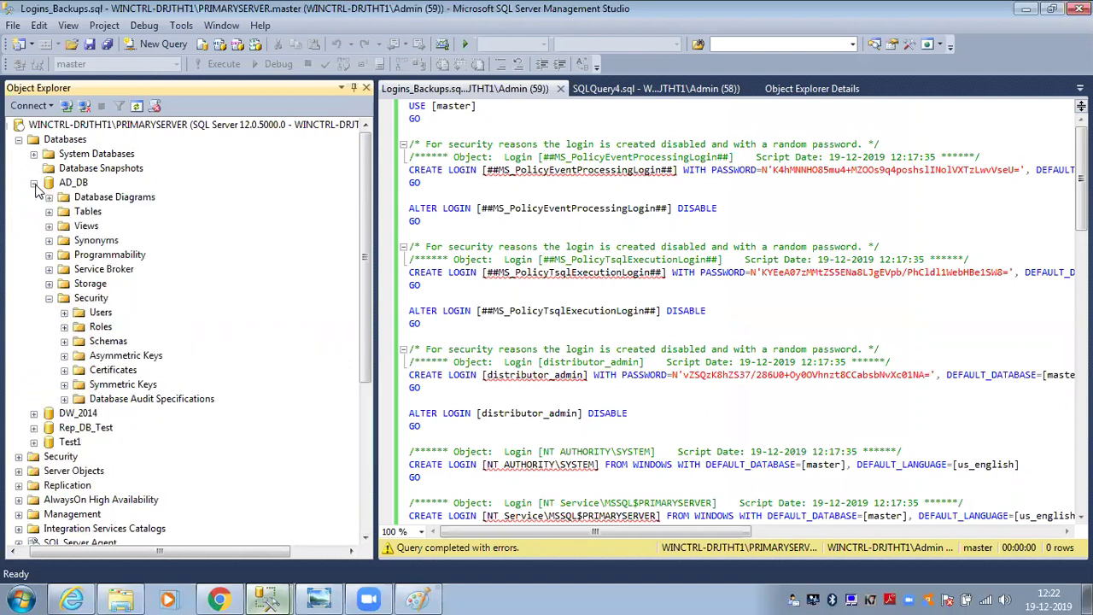
pyautogui.click(35, 186)
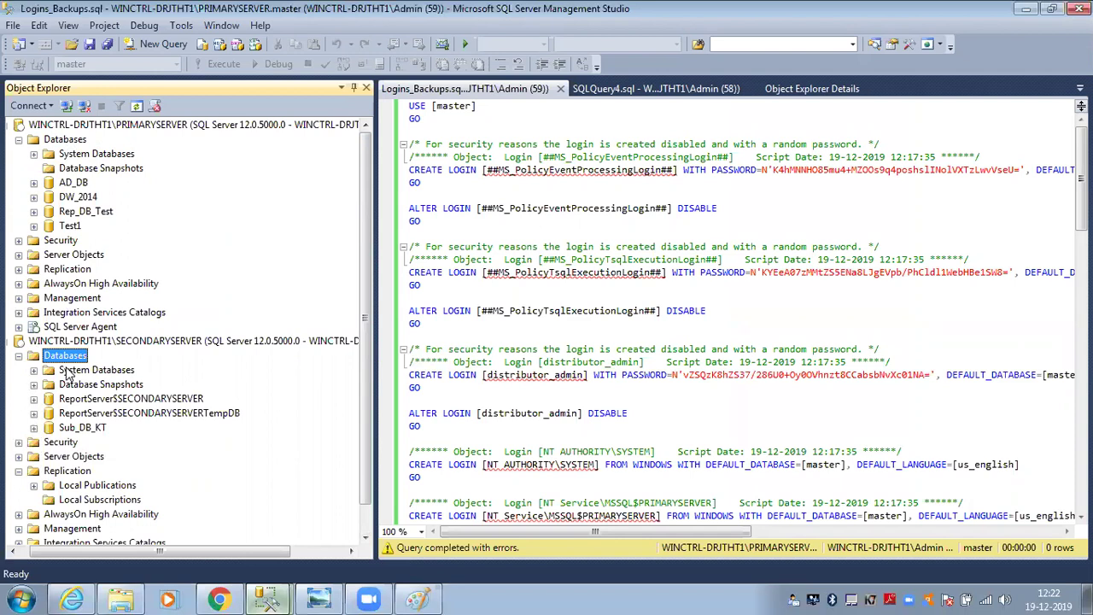
pyautogui.click(34, 183)
pyautogui.click(49, 211)
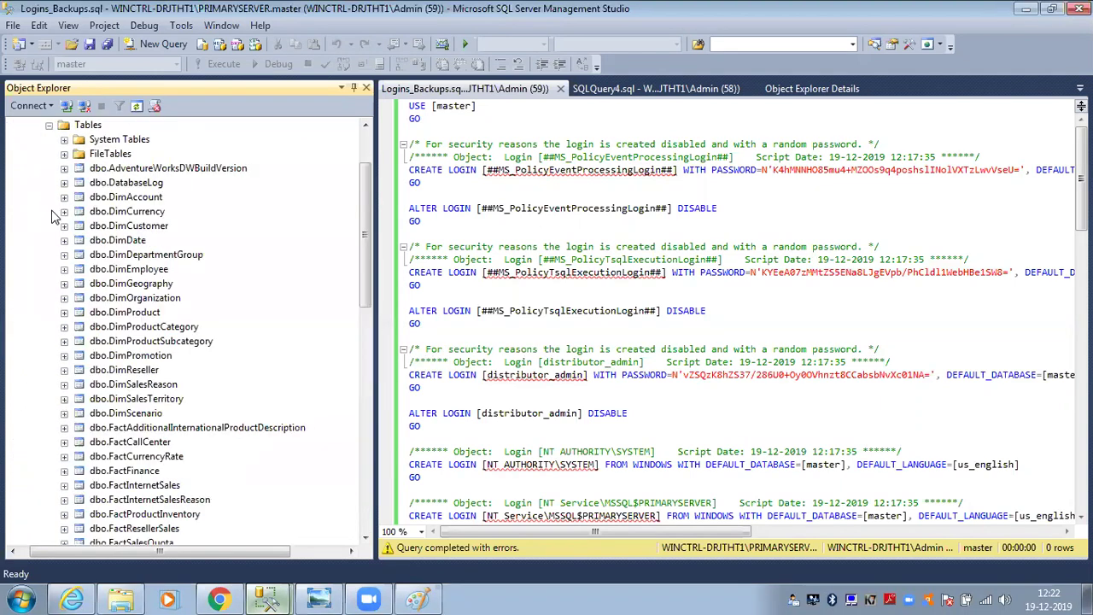
# - Look through AD_DB's tables on PRIMARYSERVER and the databases on SECONDARYSERVER, and return to the New Publication Wizard
pyautogui.click(124, 171)
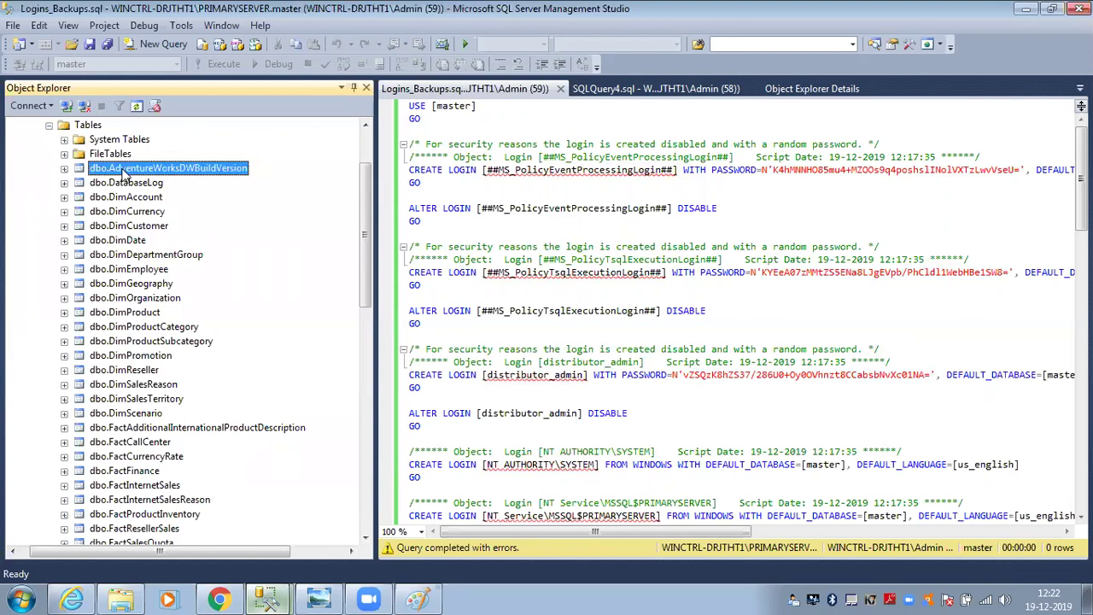
pyautogui.scroll(-9, 124, 170)
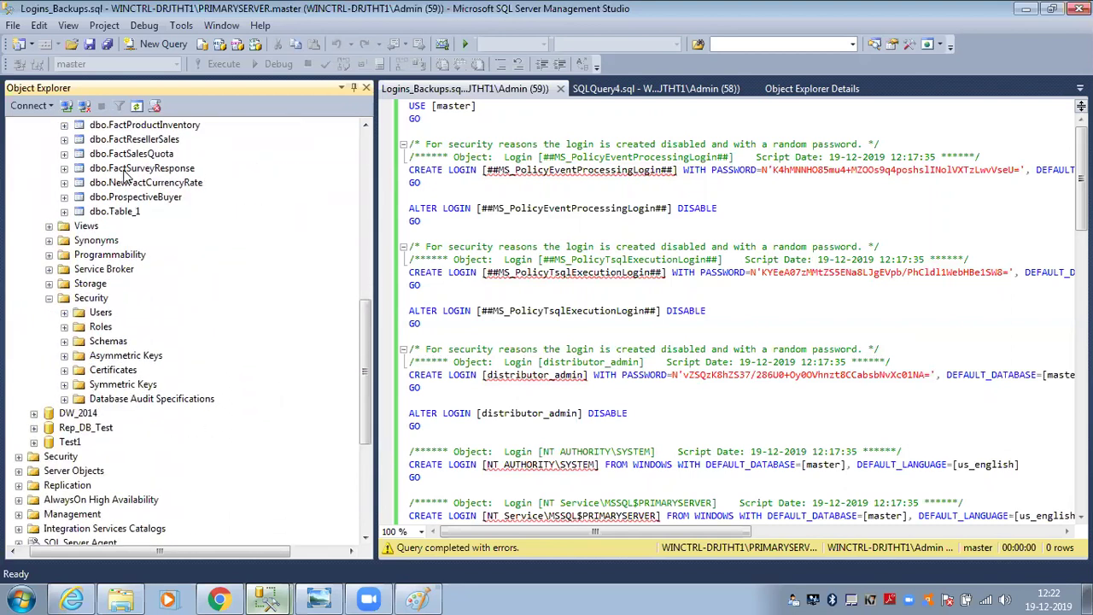
pyautogui.moveTo(371, 364); pyautogui.dragTo(377, 444)
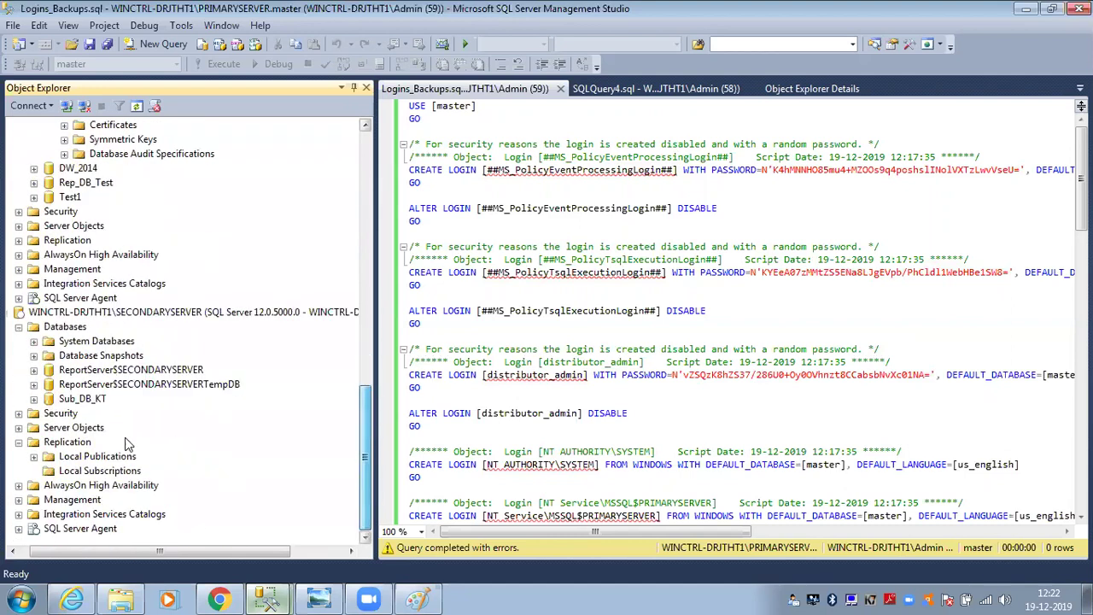
pyautogui.click(70, 343)
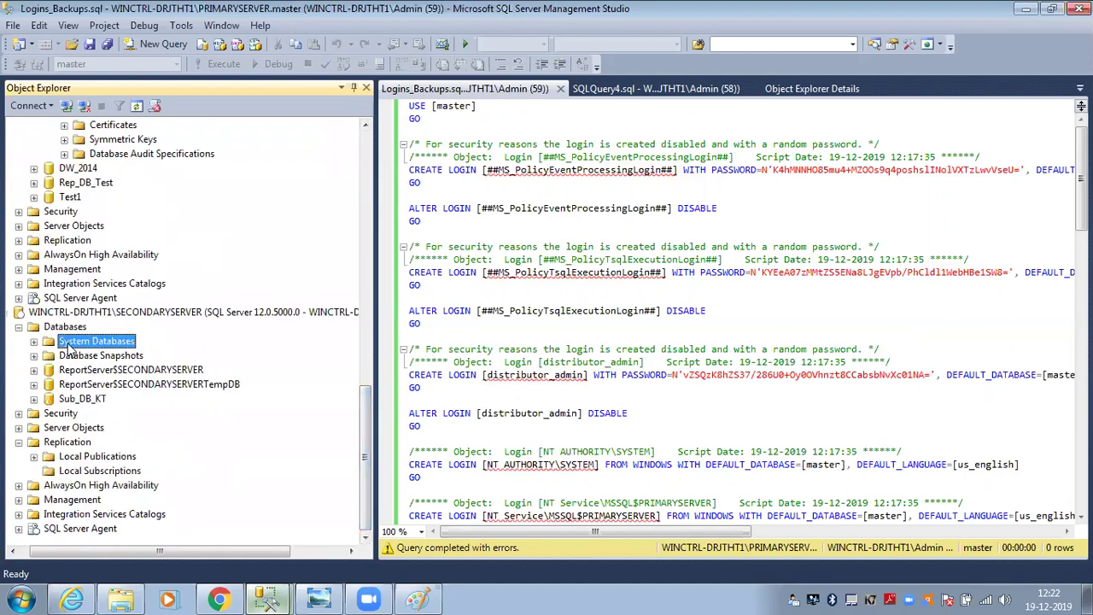
pyautogui.click(269, 600)
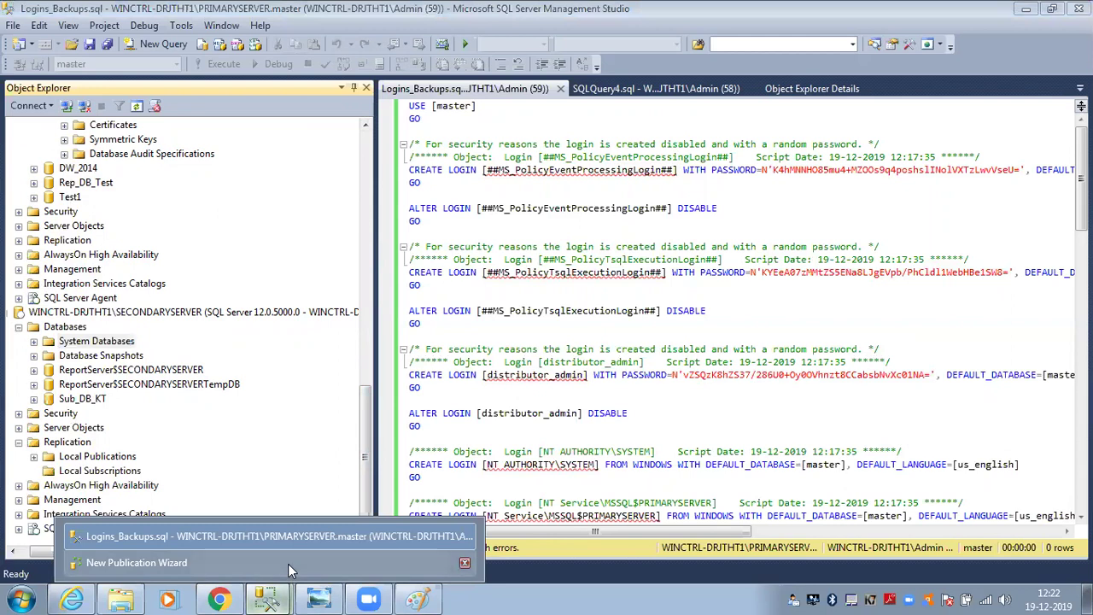
pyautogui.click(288, 564)
# - Set udfMinimumDate's action if the name is in use to "Keep existing object unchanged"
pyautogui.click(475, 242)
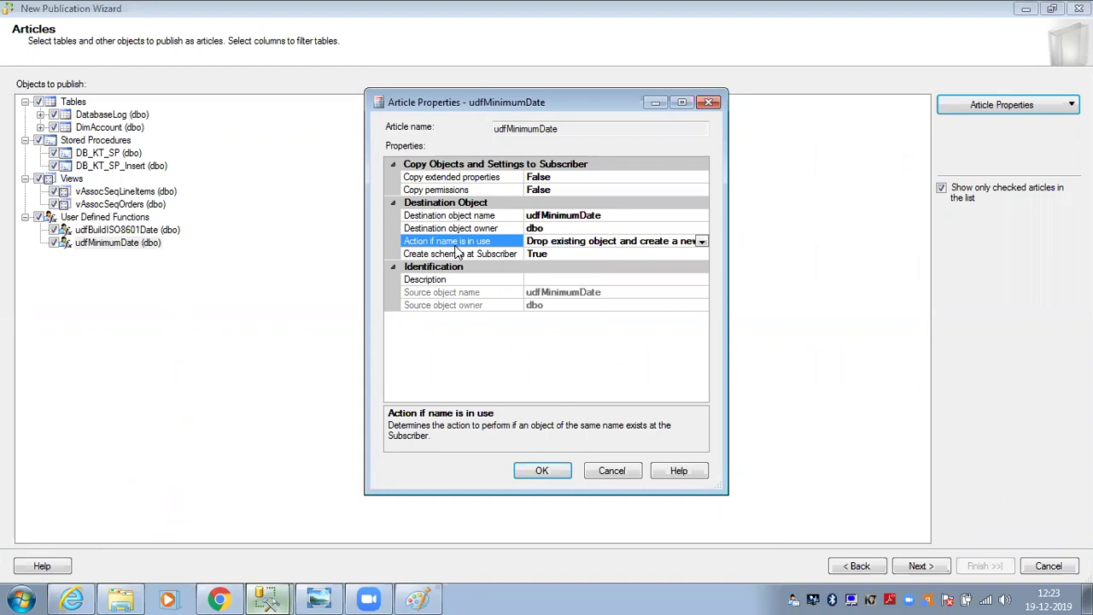
pyautogui.click(701, 241)
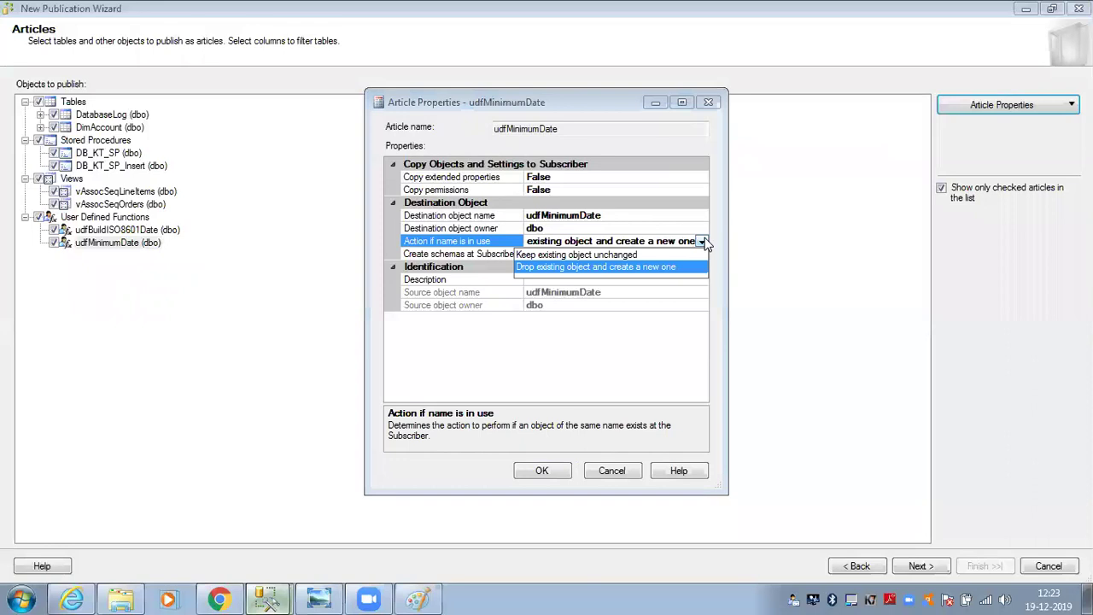
pyautogui.click(658, 255)
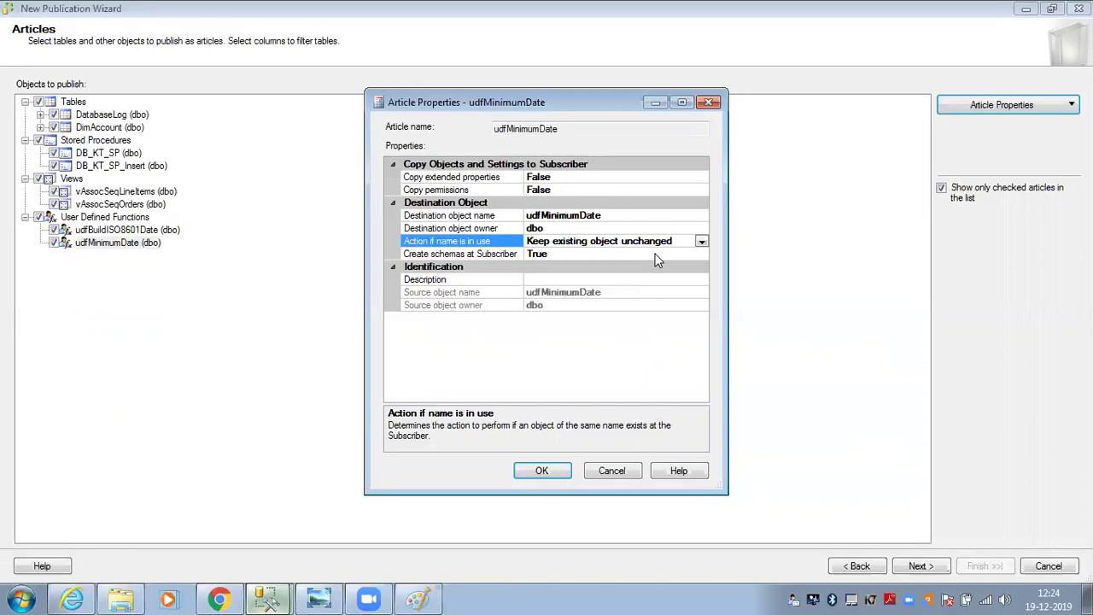
# - Set udfMinimumDate's action if the name is in use to "Drop existing object and create a new one" and accept the article properties
pyautogui.click(701, 242)
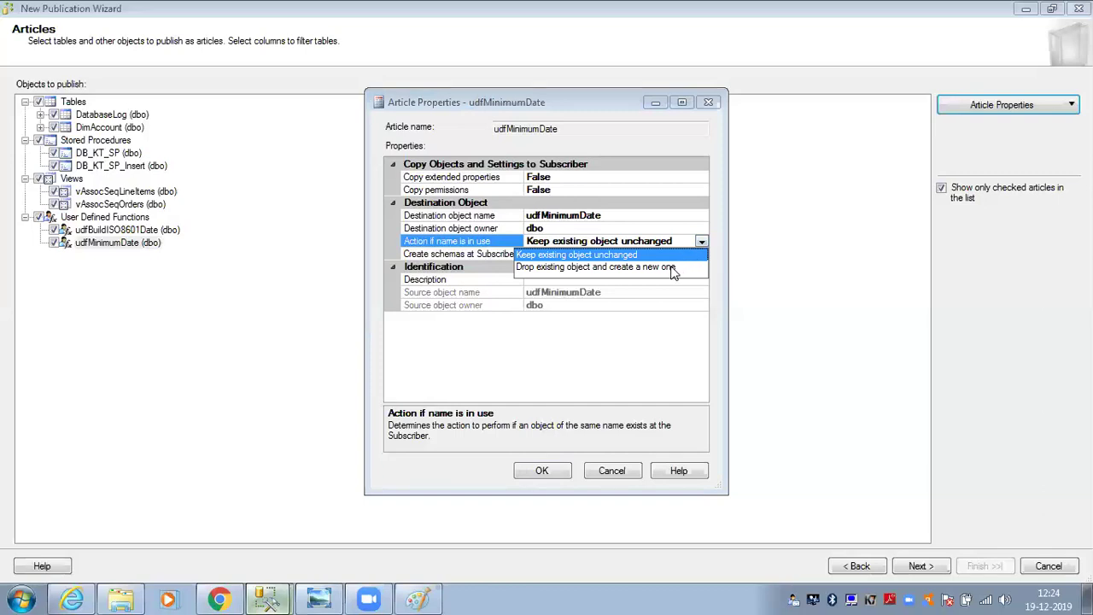
pyautogui.click(670, 267)
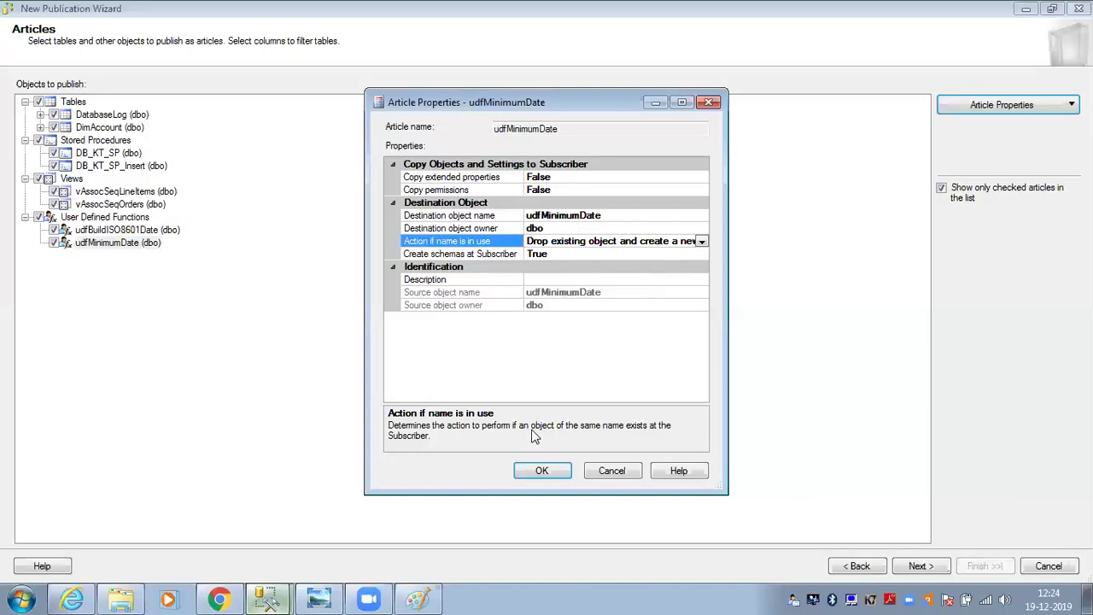
pyautogui.click(540, 471)
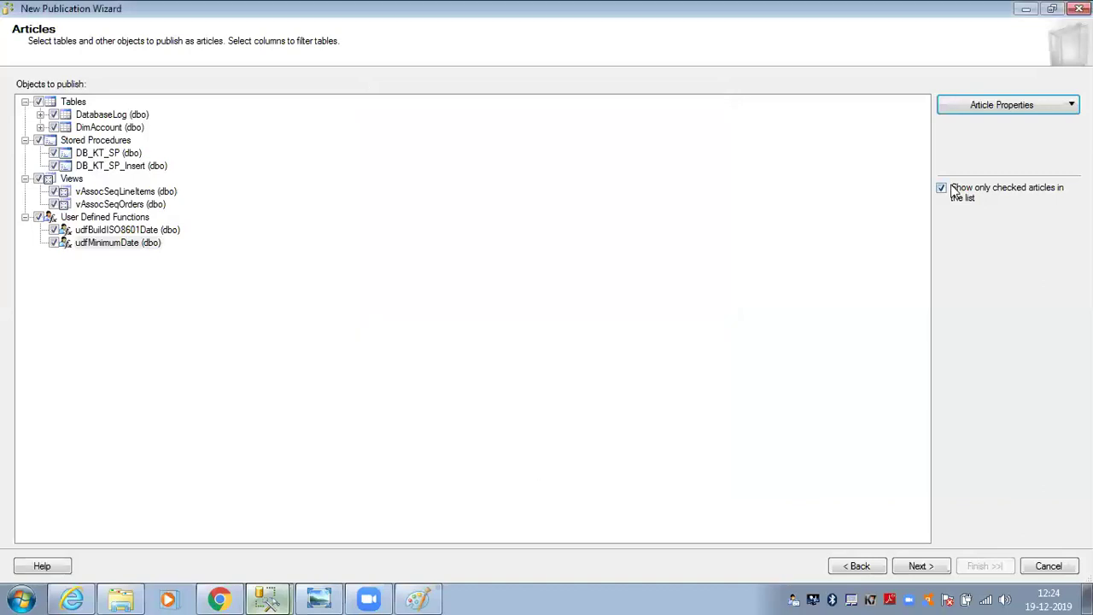
# - Review the properties shared by all user defined function articles and close them without changes
pyautogui.click(1010, 104)
pyautogui.click(966, 133)
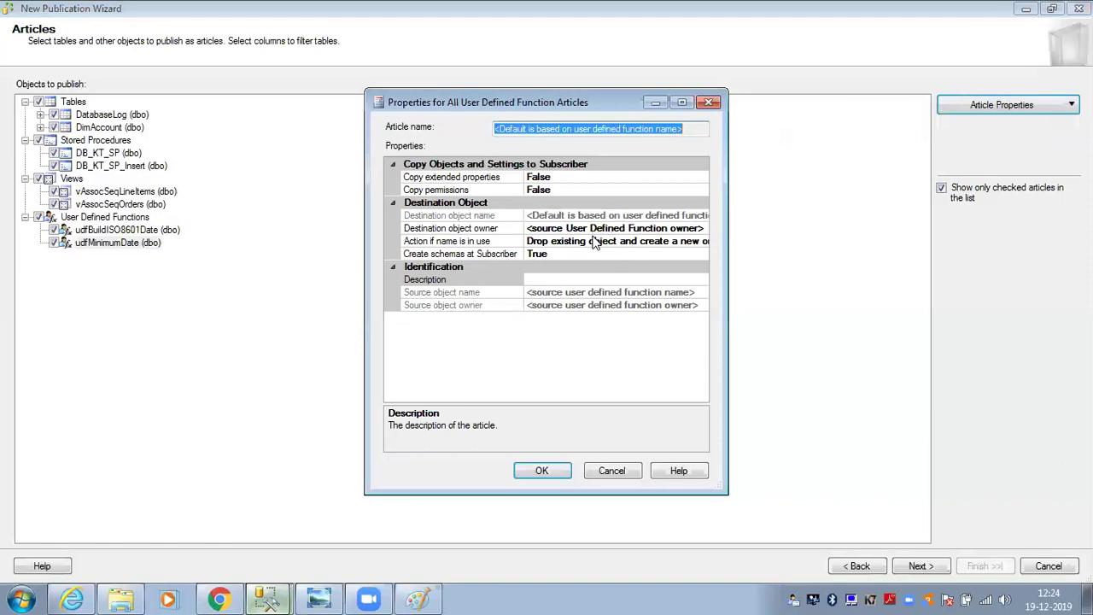
pyautogui.click(608, 470)
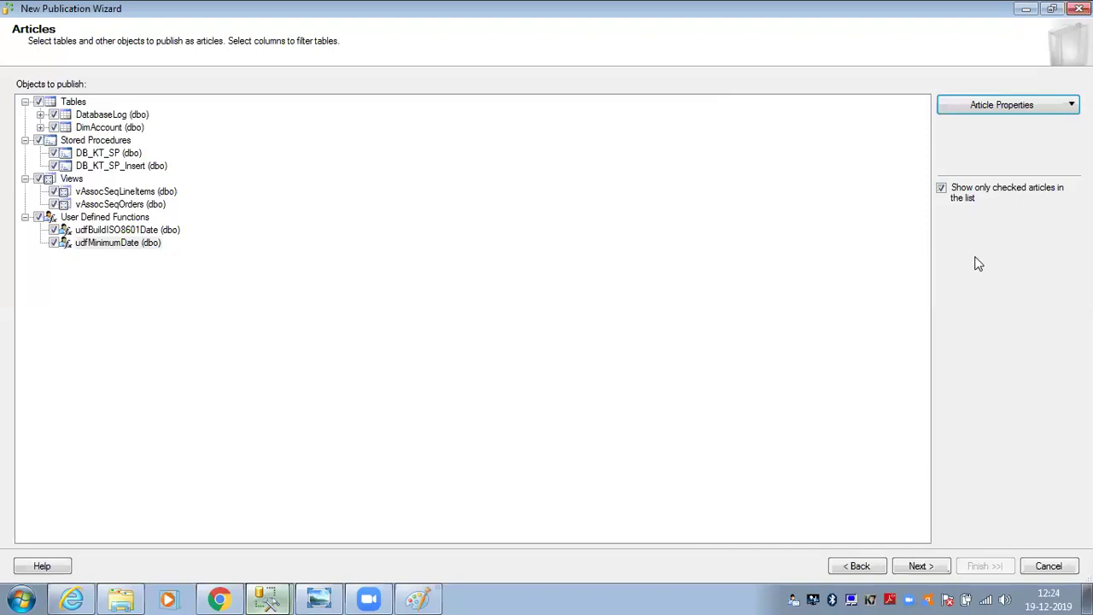
pyautogui.click(977, 117)
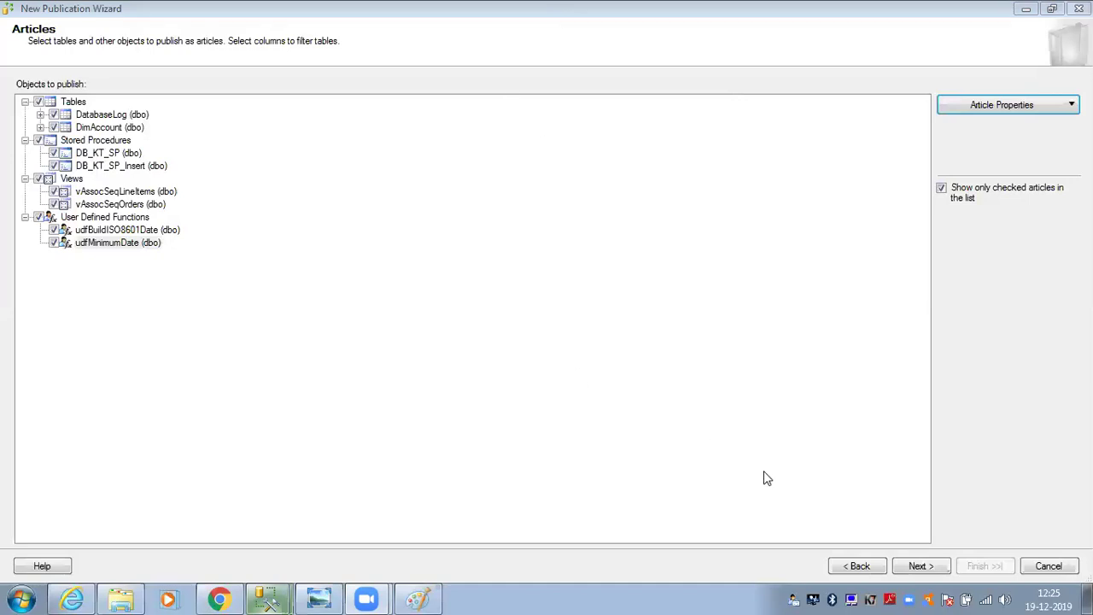
# - Advance to the article issues, read the description about tables referenced by published views, and continue to table row filtering
pyautogui.click(918, 567)
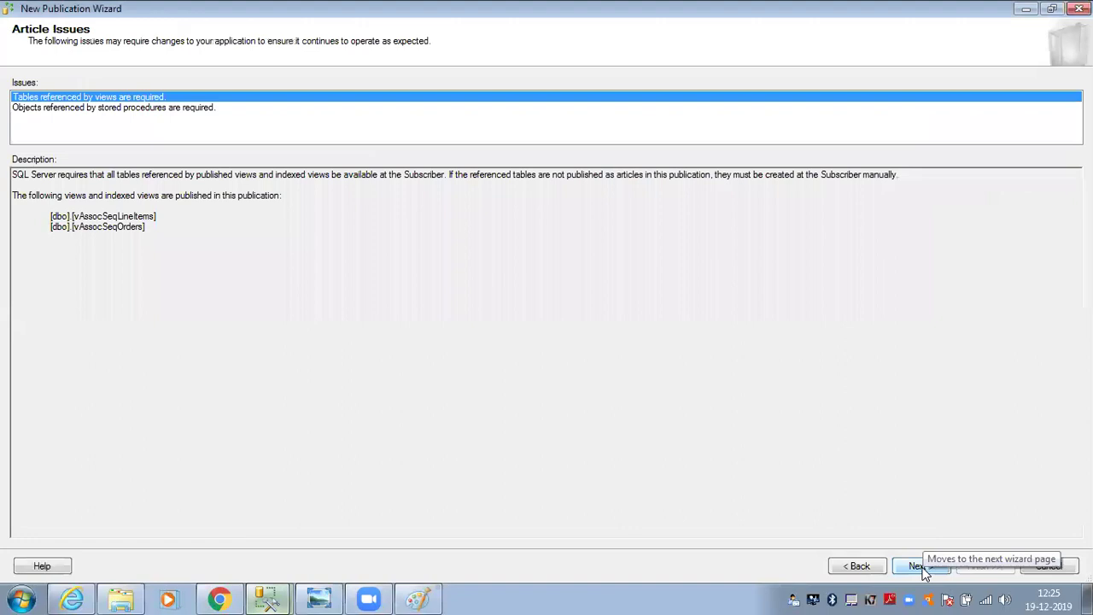
pyautogui.moveTo(156, 232); pyautogui.dragTo(16, 174)
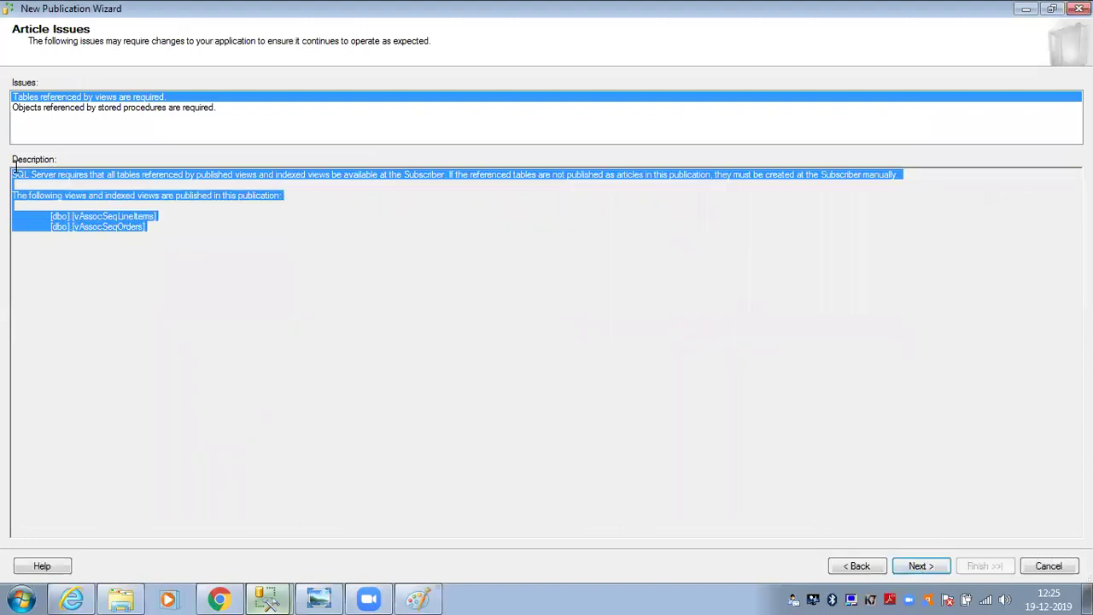
pyautogui.click(325, 302)
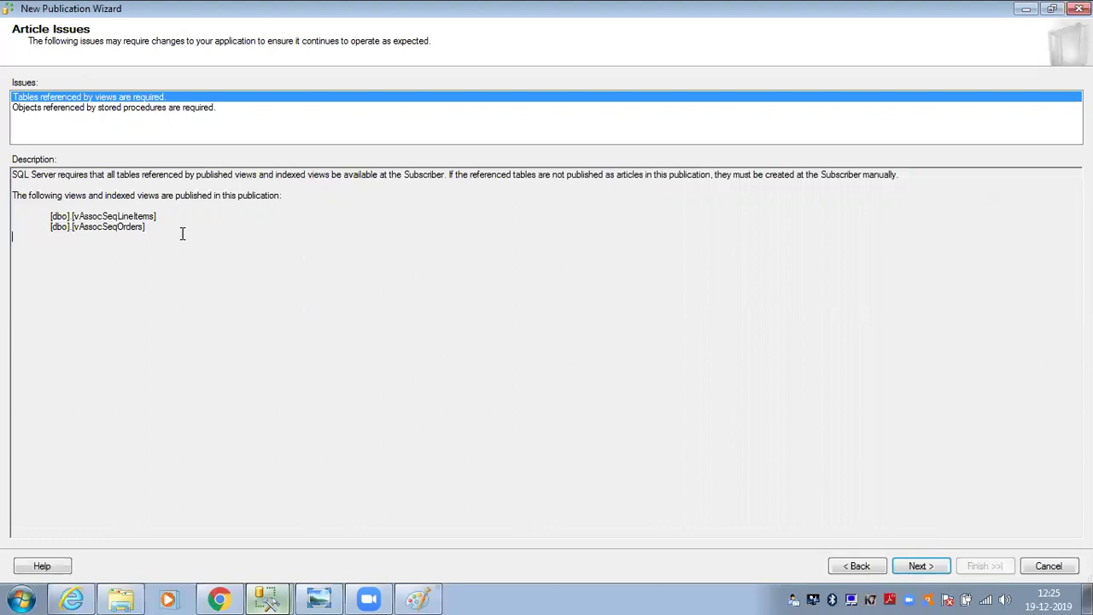
pyautogui.moveTo(181, 233); pyautogui.dragTo(284, 196)
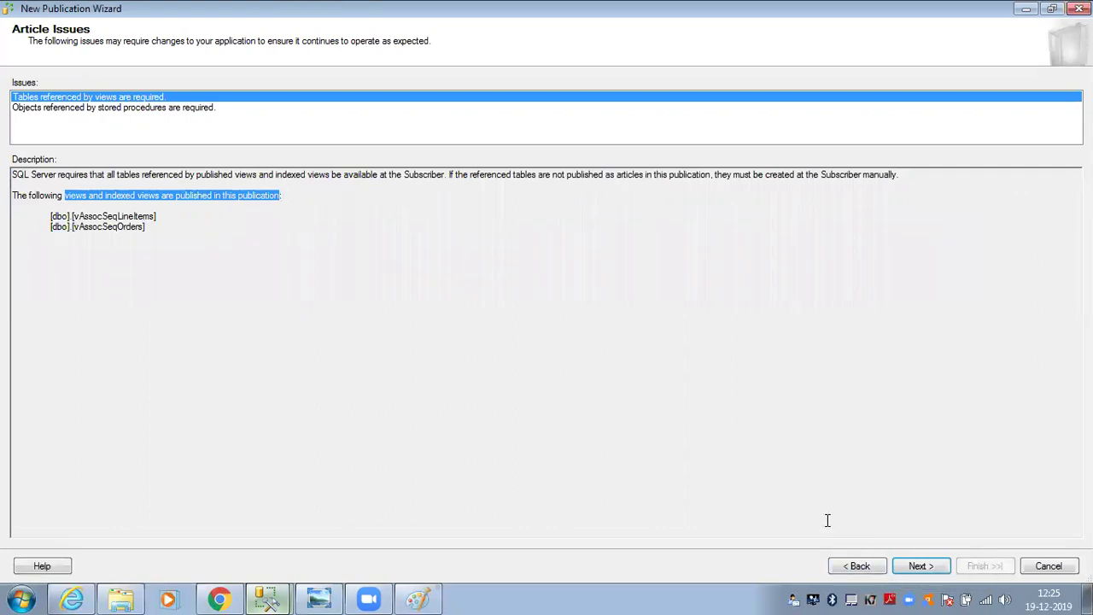
pyautogui.moveTo(450, 174); pyautogui.dragTo(706, 177)
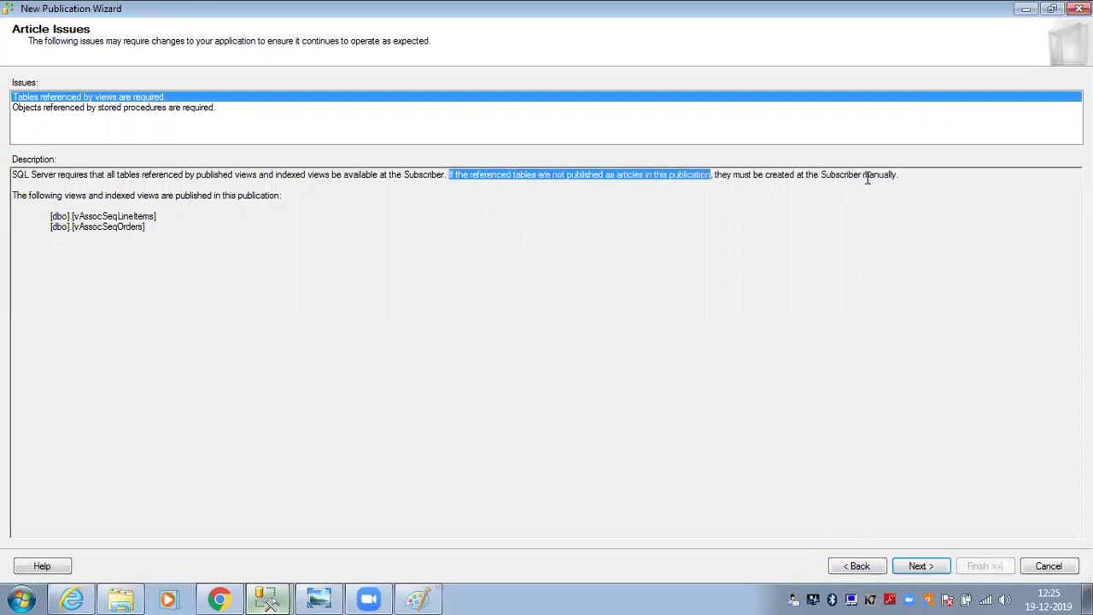
pyautogui.click(898, 177)
pyautogui.moveTo(899, 177); pyautogui.dragTo(710, 184)
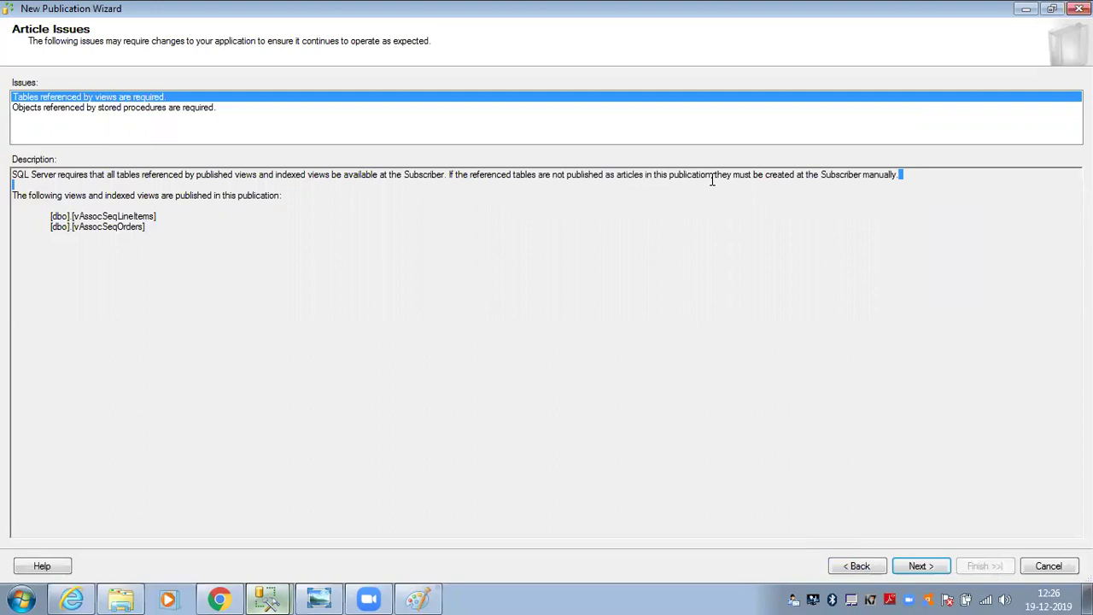
pyautogui.click(919, 568)
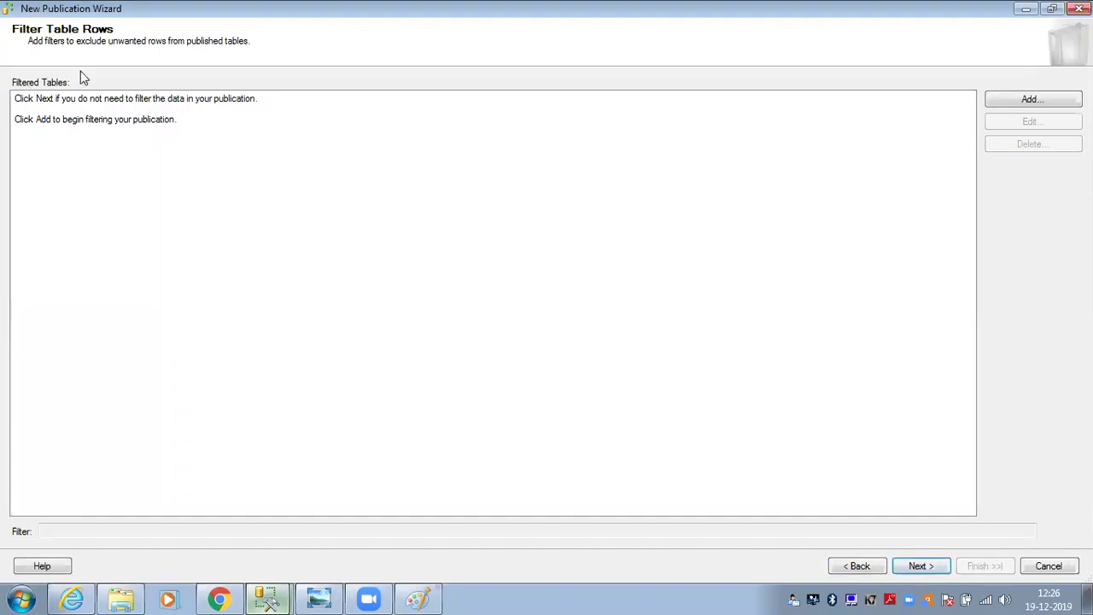
# - Start a row filter on the DatabaseLog table with the condition [DatabaseLogID] =1
pyautogui.click(1010, 95)
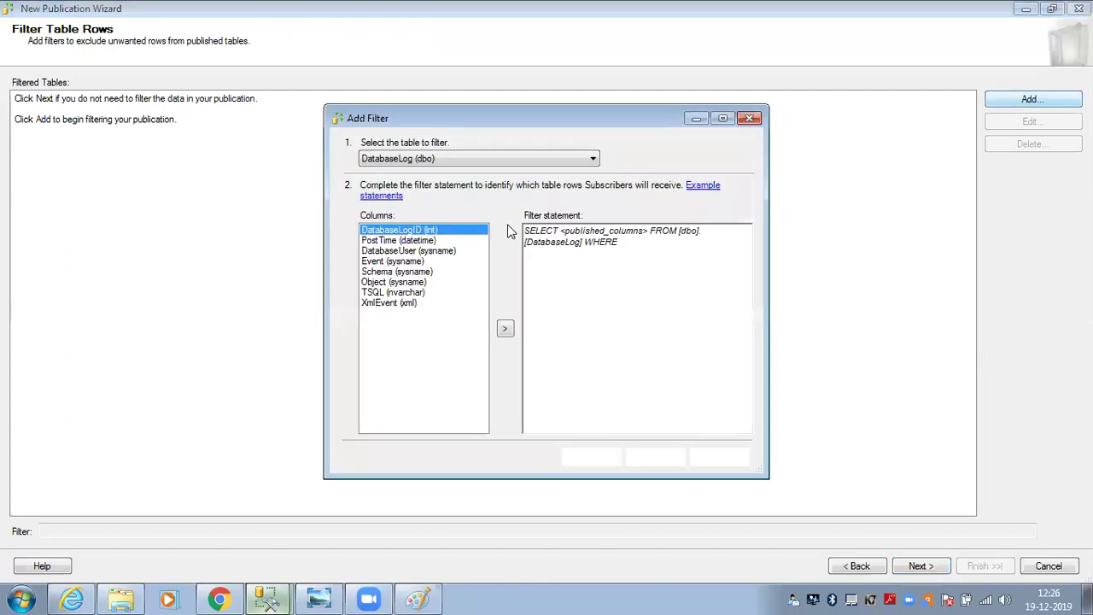
pyautogui.click(411, 241)
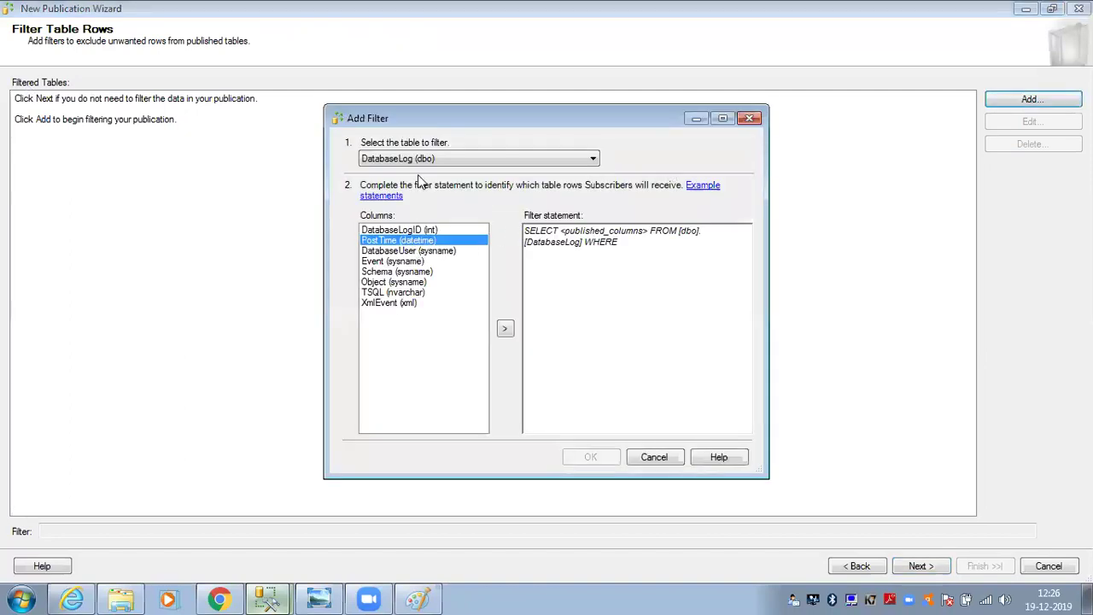
pyautogui.click(403, 251)
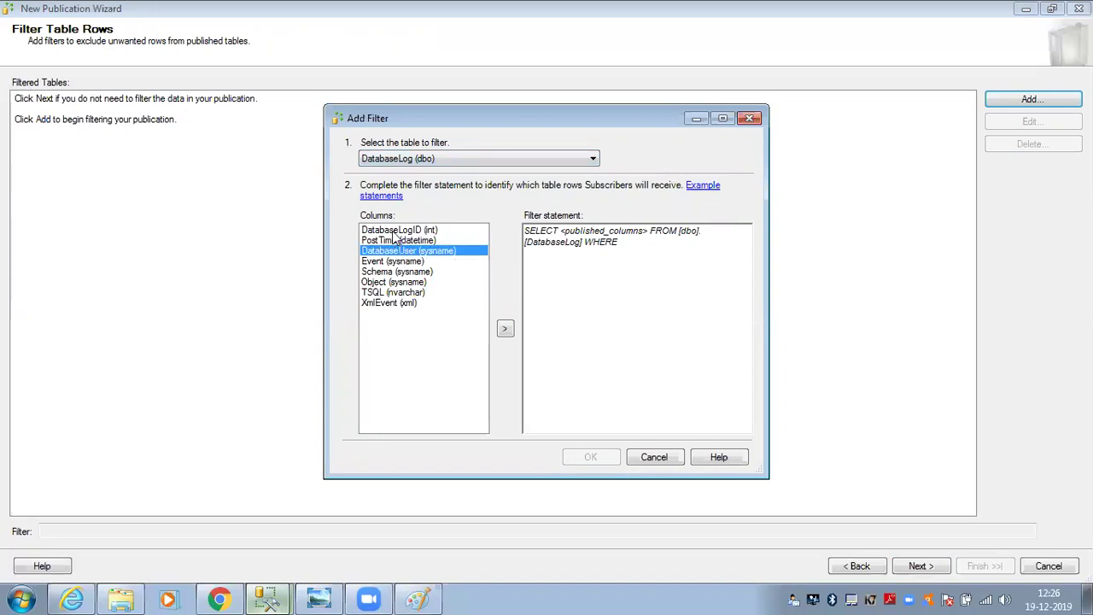
pyautogui.click(408, 230)
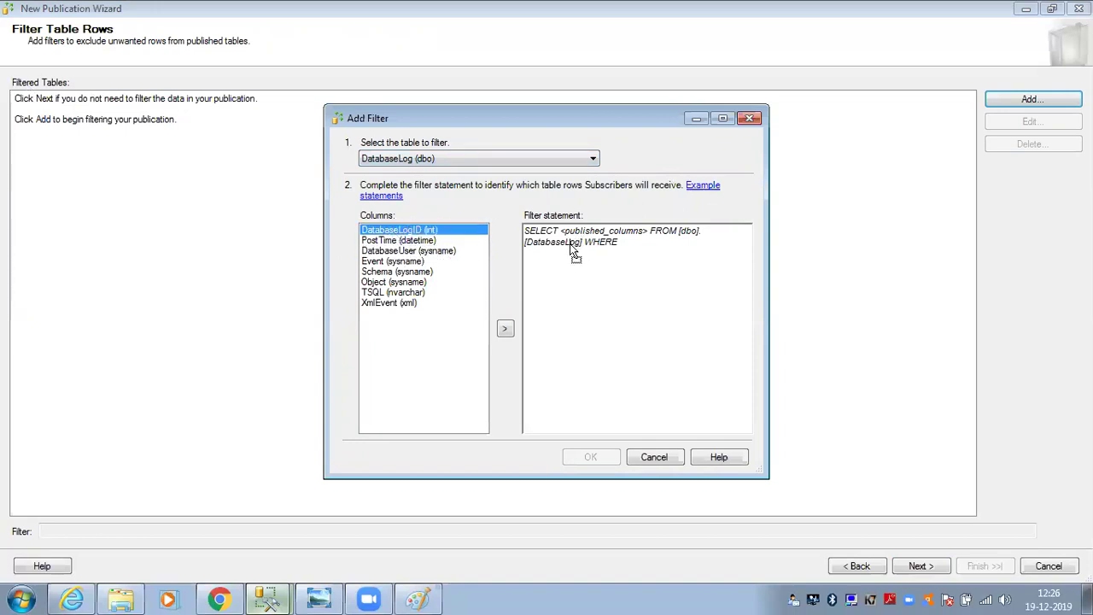
pyautogui.click(504, 328)
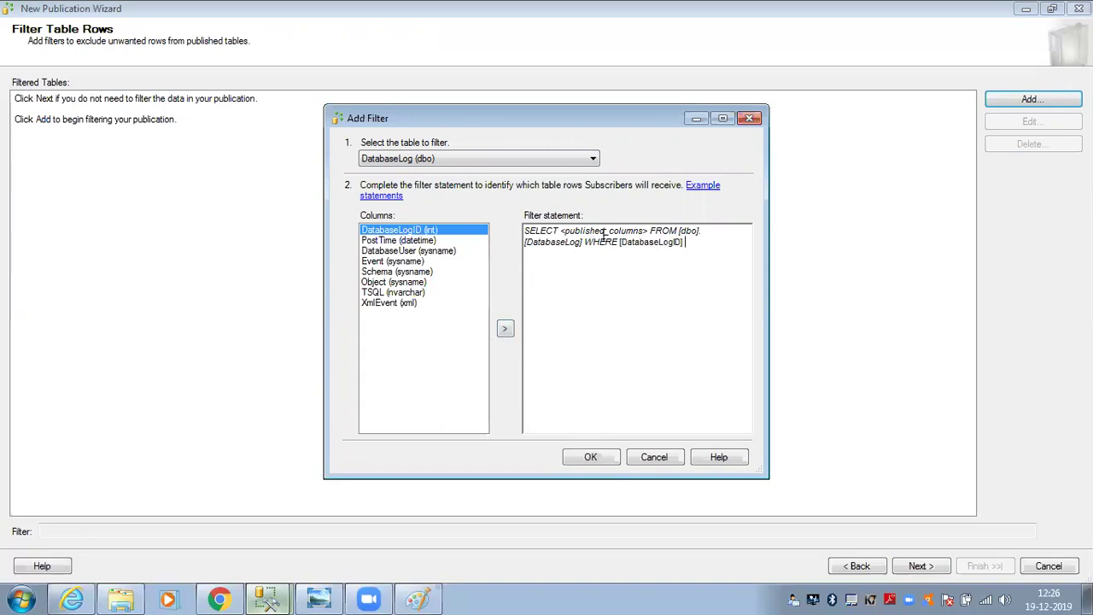
pyautogui.moveTo(678, 230); pyautogui.dragTo(606, 243)
pyautogui.click(688, 243)
pyautogui.doubleClick(629, 243)
pyautogui.click(702, 239)
pyautogui.write('=1')
# - Extend the row filter with an "and" condition matching [DatabaseUser] to a sample user name, and discard the filter
pyautogui.write('nd')
pyautogui.press('BackSpace')
pyautogui.press('BackSpace')
pyautogui.write('and')
pyautogui.moveTo(696, 232); pyautogui.dragTo(680, 241)
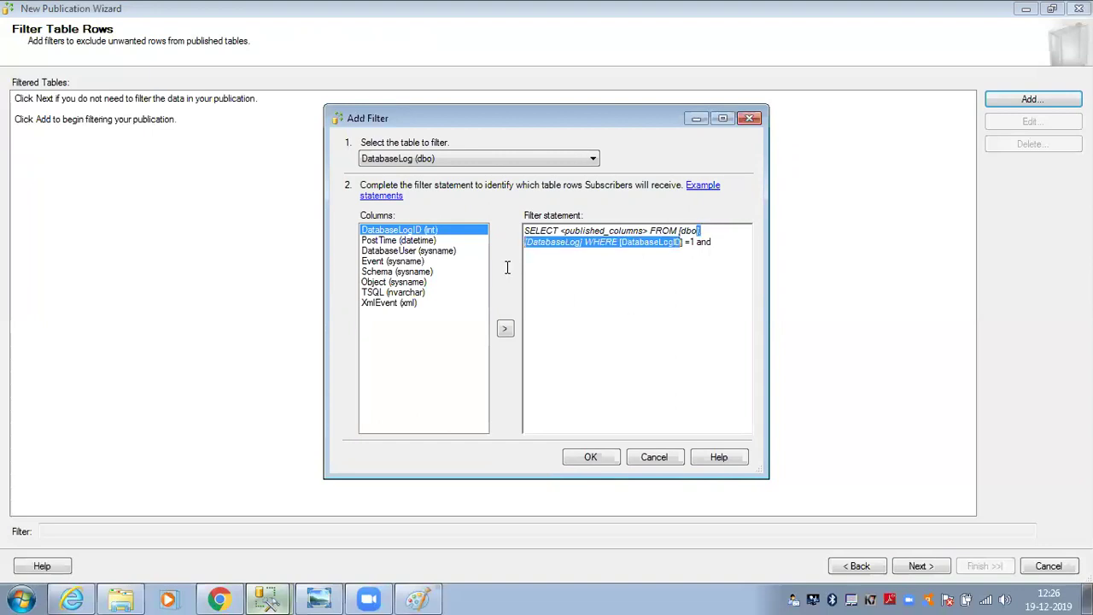
pyautogui.click(396, 253)
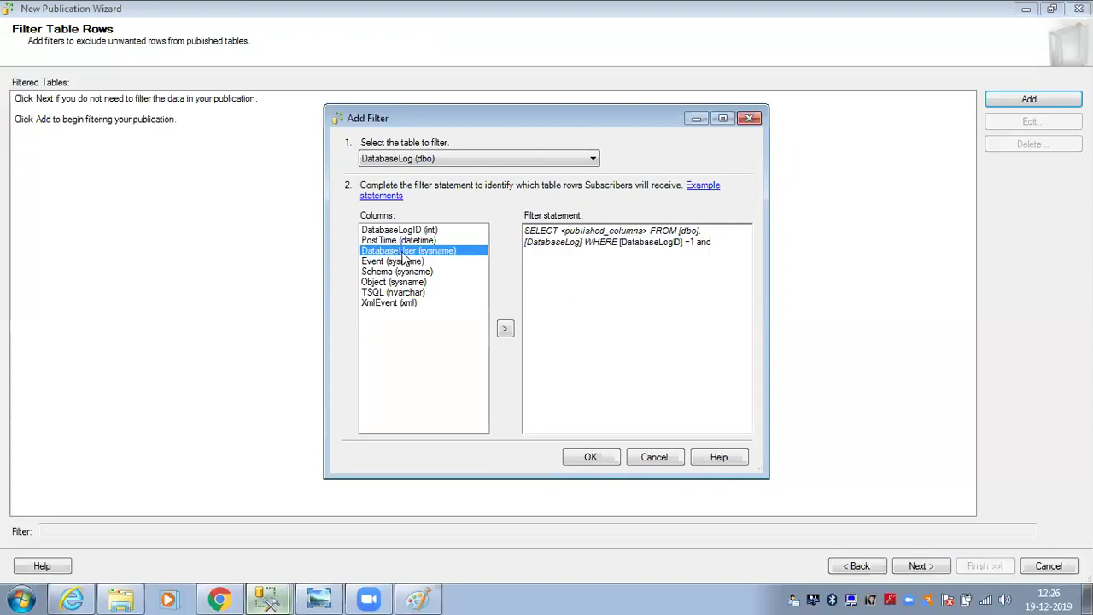
pyautogui.click(508, 330)
pyautogui.write("='ram")
pyautogui.moveTo(622, 254); pyautogui.dragTo(524, 248)
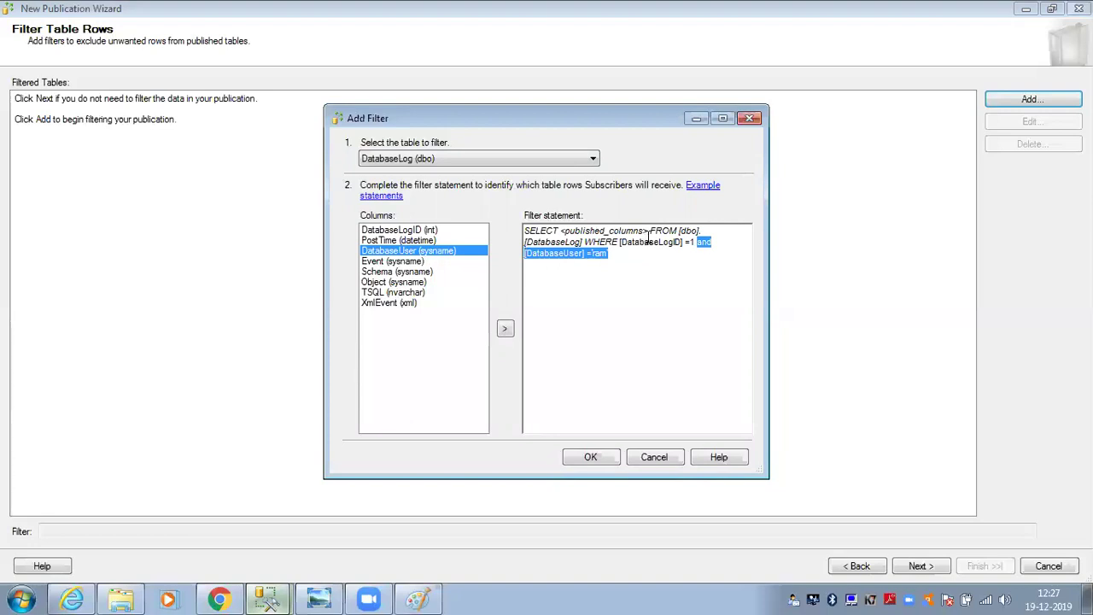
pyautogui.click(586, 59)
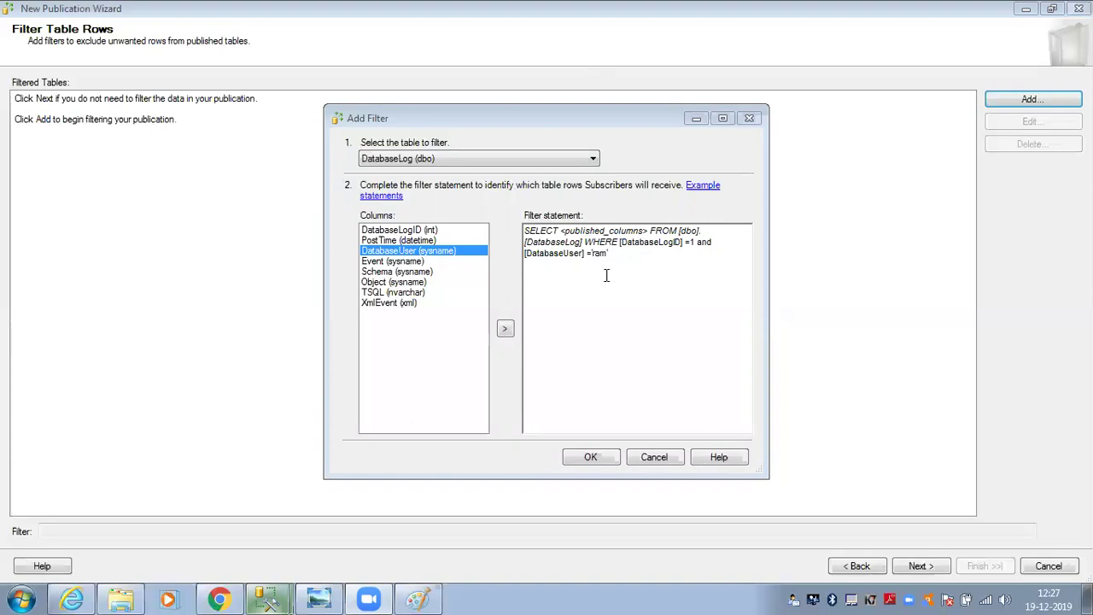
pyautogui.moveTo(615, 254); pyautogui.dragTo(697, 242)
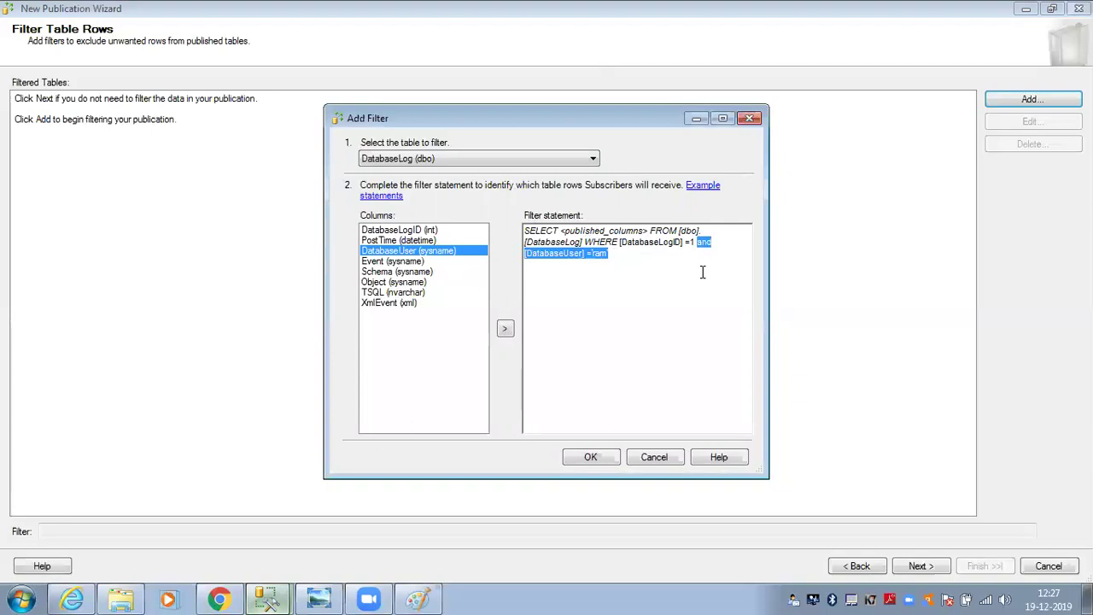
pyautogui.click(654, 458)
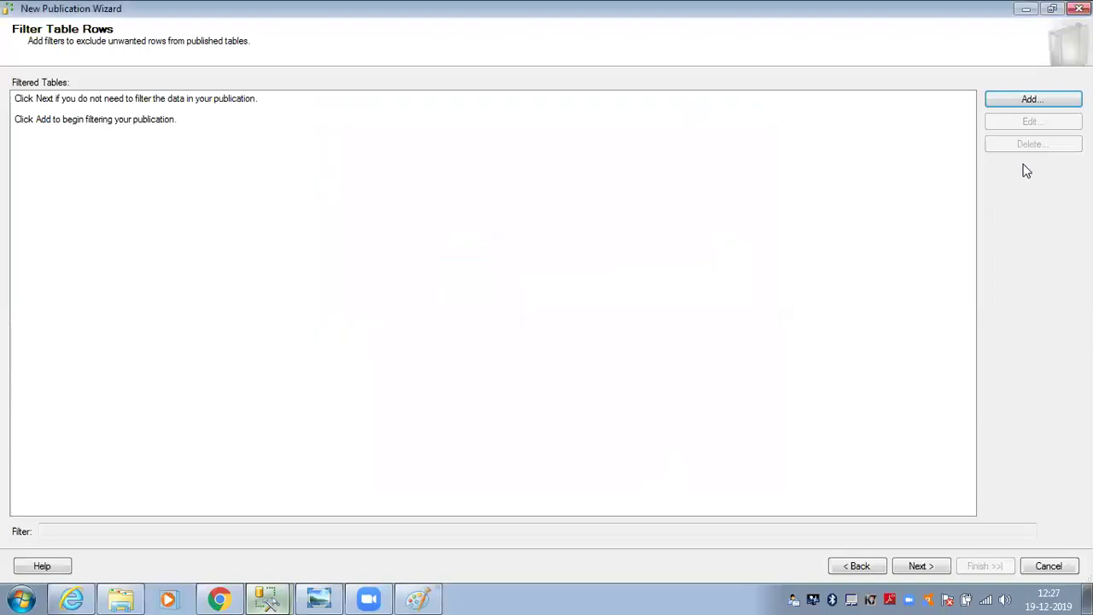
# - Continue without row filters, and enable both immediate snapshot creation and scheduled runs of the Snapshot Agent
pyautogui.click(917, 565)
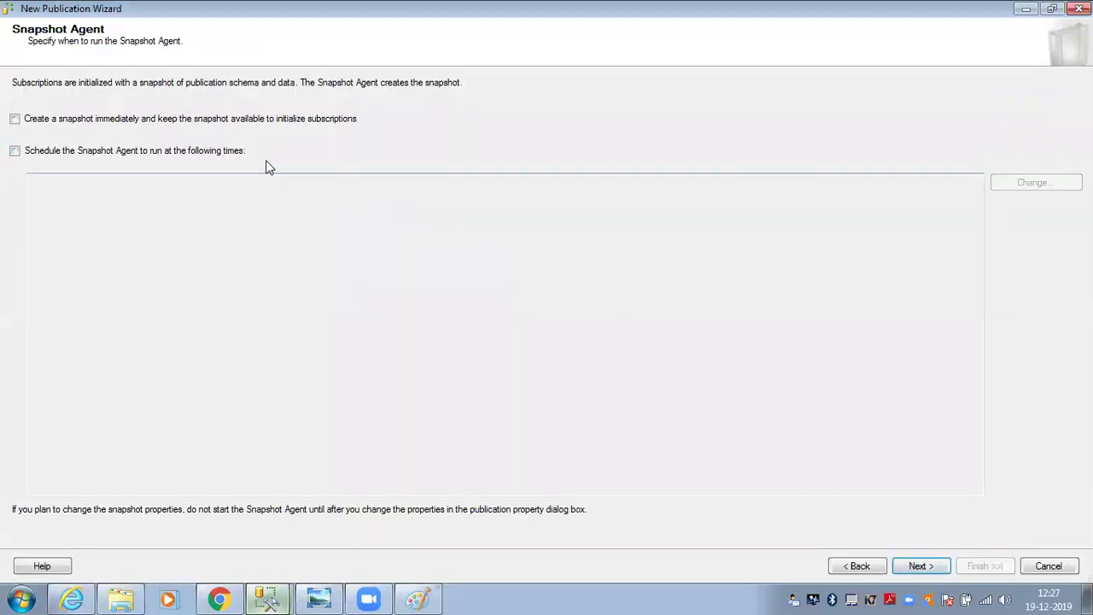
pyautogui.click(183, 120)
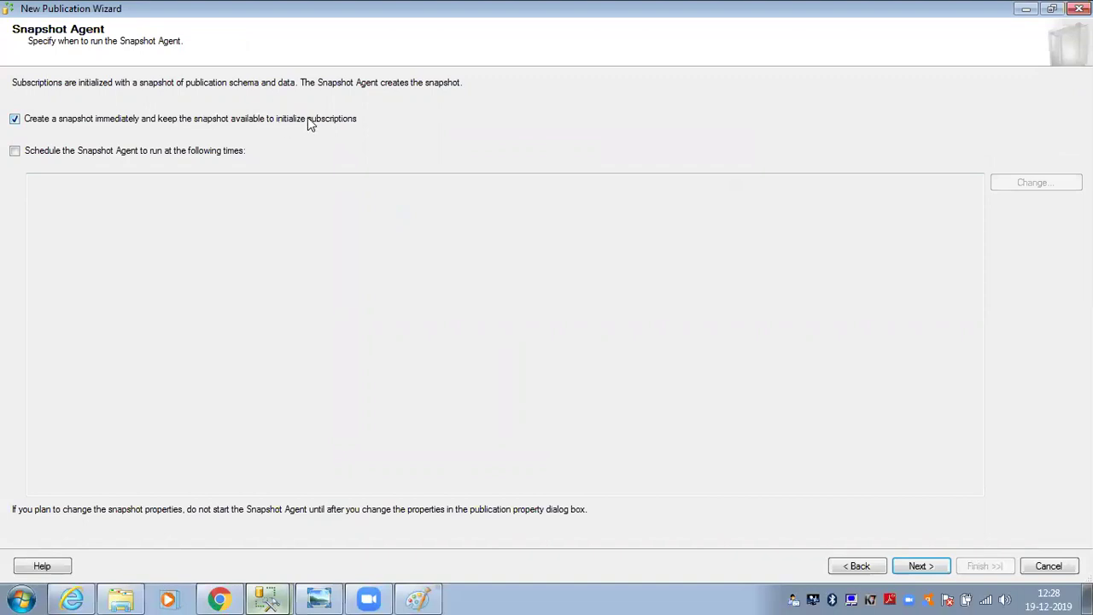
pyautogui.click(208, 159)
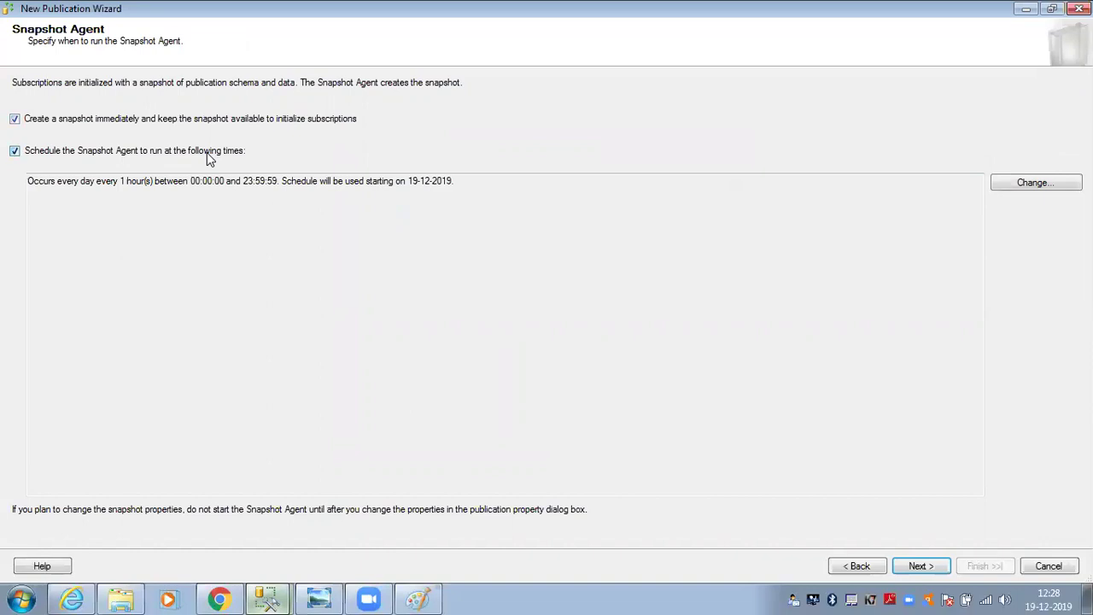
# - Review the default Snapshot Agent schedule and switch scheduled runs off and on again
pyautogui.click(208, 158)
pyautogui.click(208, 159)
pyautogui.moveTo(121, 181); pyautogui.dragTo(213, 182)
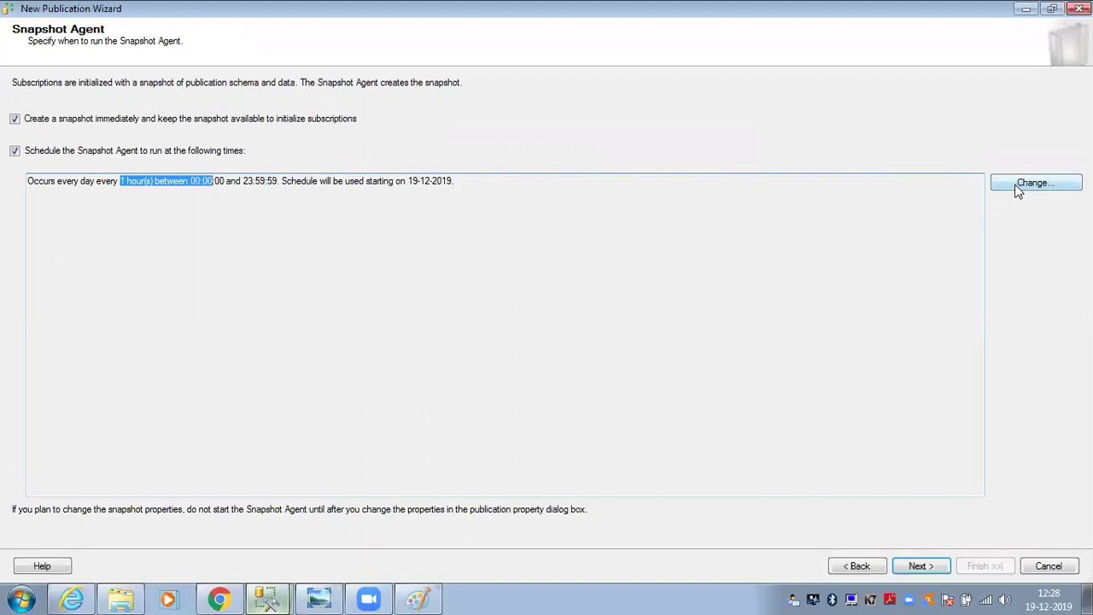
pyautogui.click(840, 213)
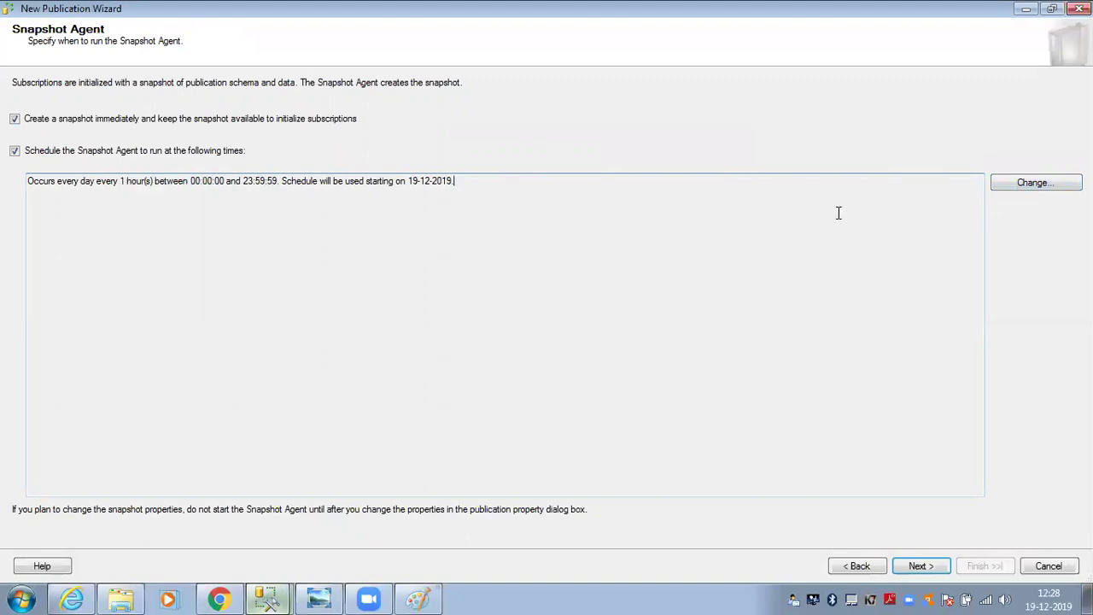
pyautogui.click(218, 153)
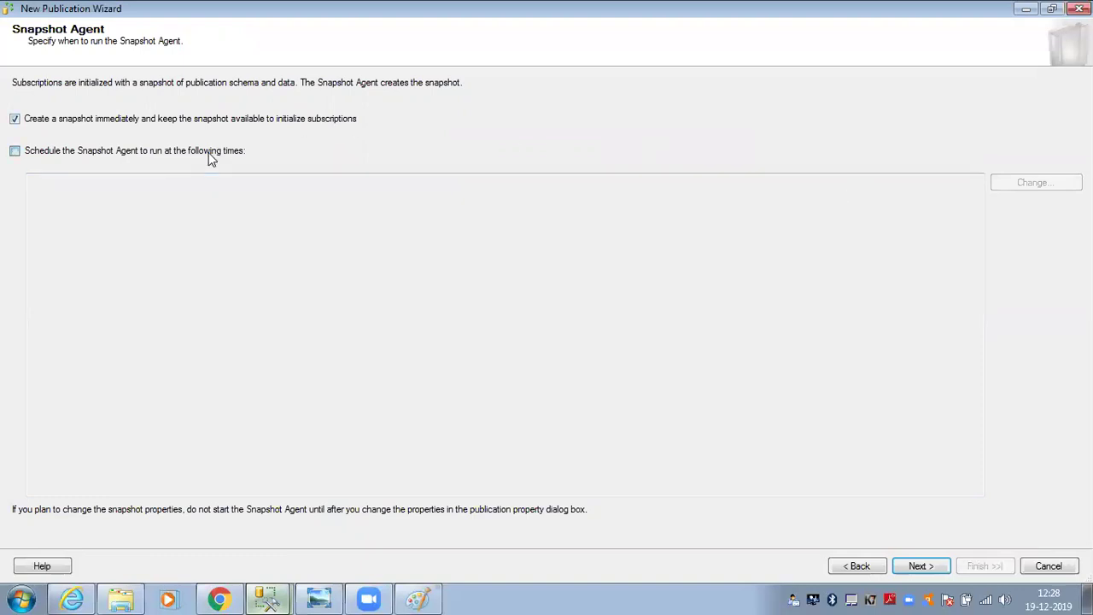
pyautogui.click(211, 157)
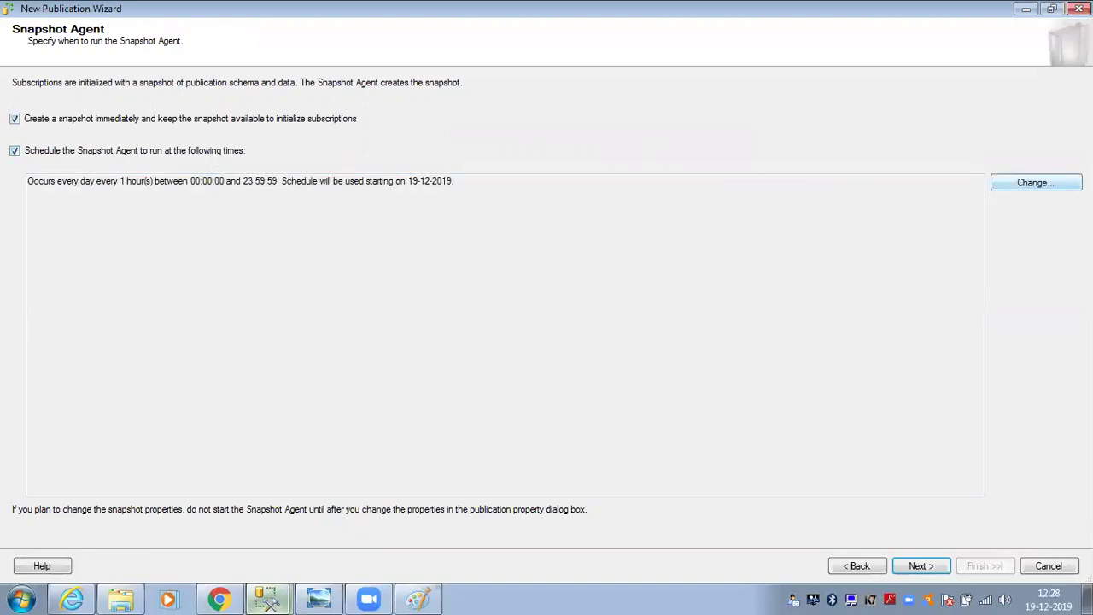
# - Try a daily Snapshot Agent schedule that recurs every 2 minutes
pyautogui.click(1036, 182)
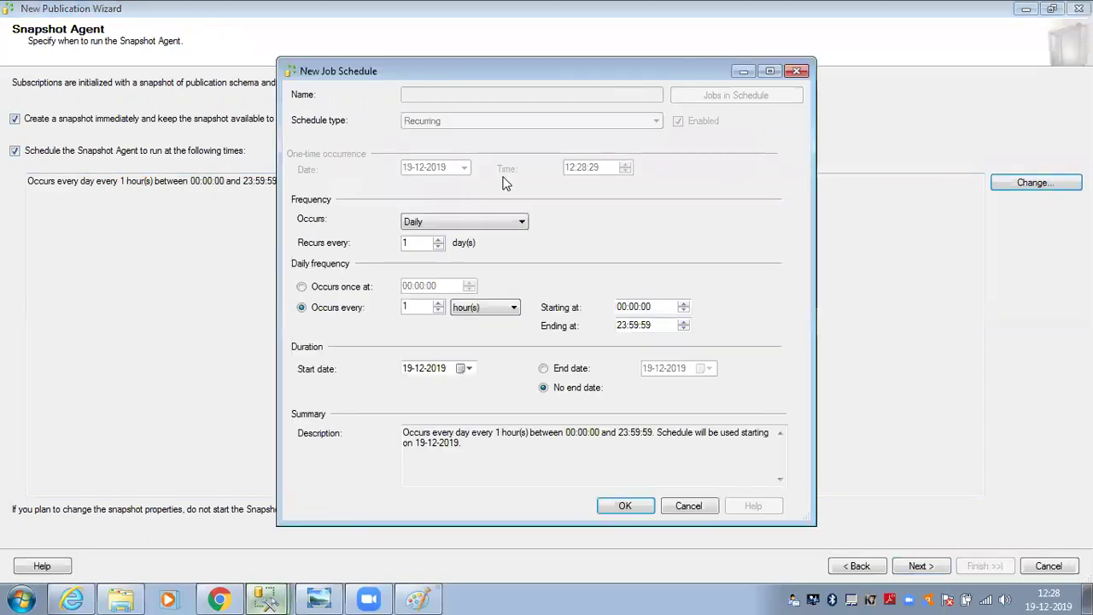
pyautogui.click(461, 222)
pyautogui.click(461, 231)
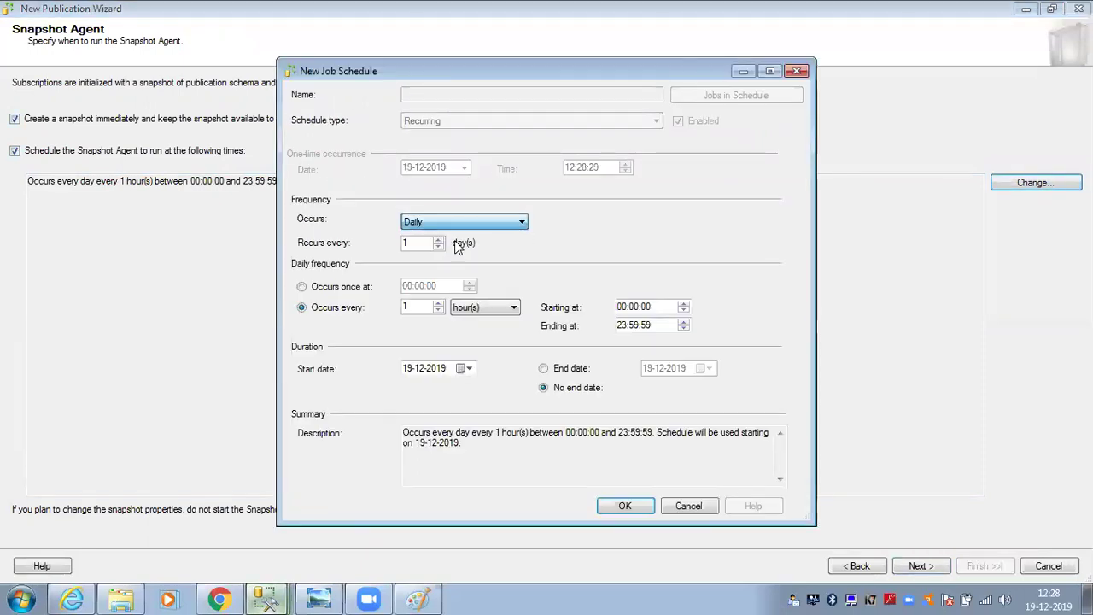
pyautogui.click(357, 289)
pyautogui.click(357, 307)
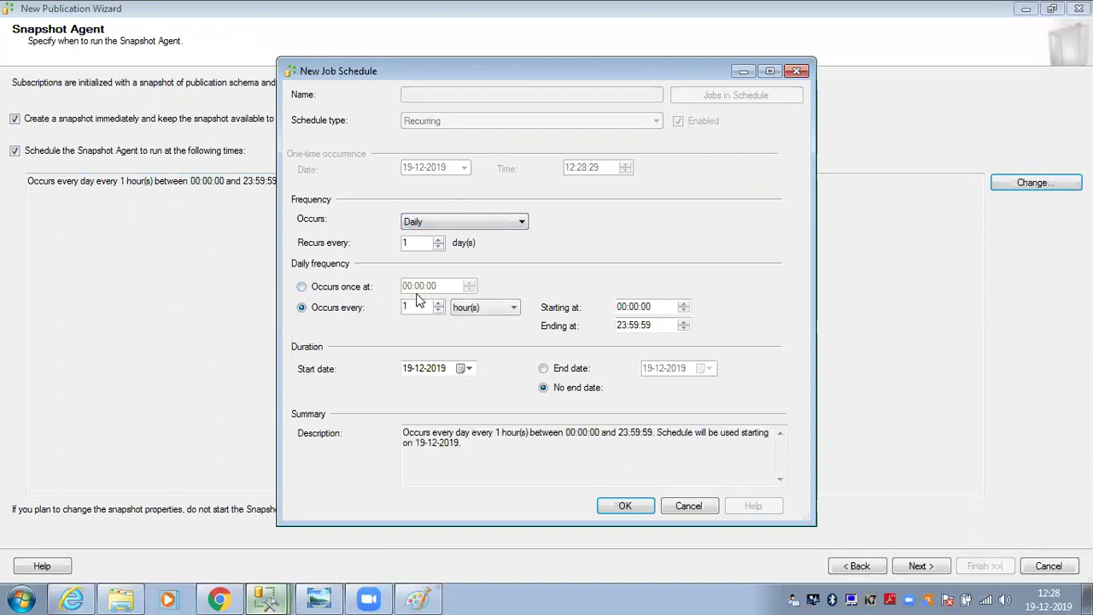
pyautogui.write('2')
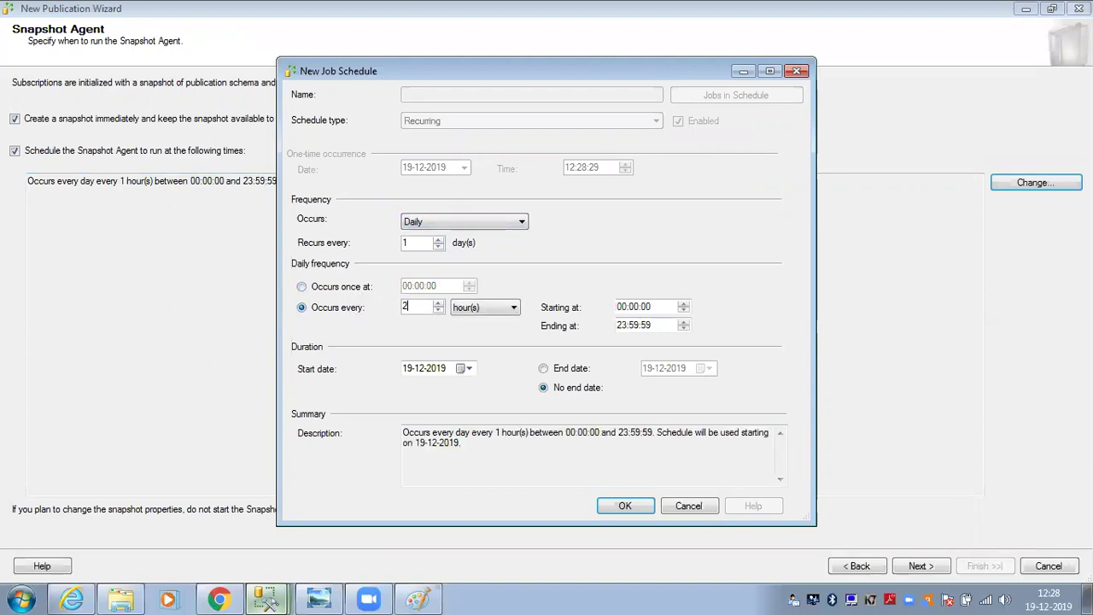
pyautogui.click(472, 309)
pyautogui.click(468, 332)
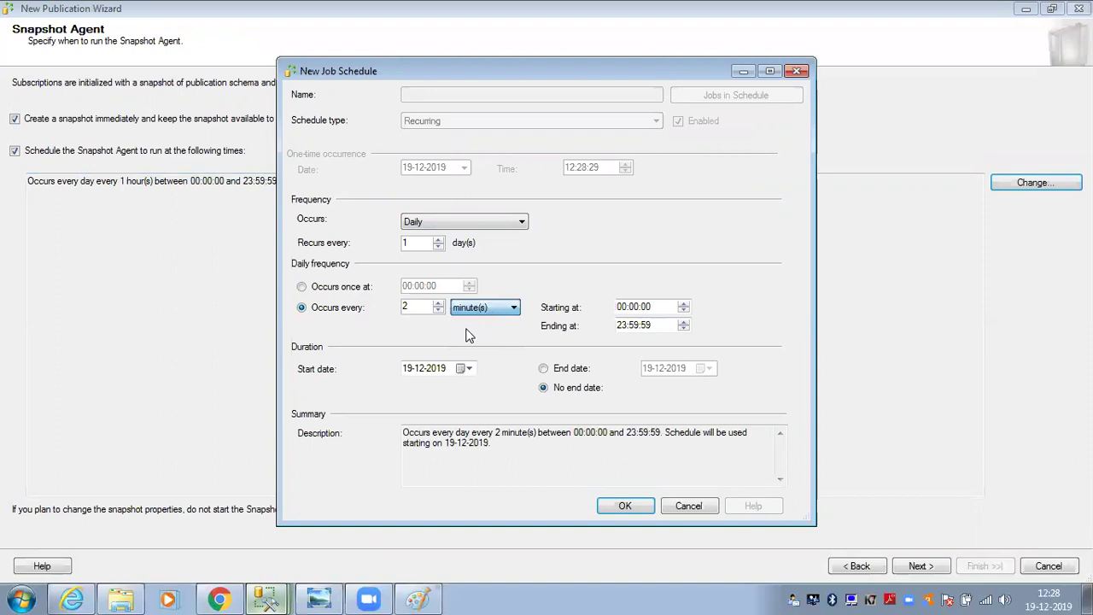
# - Read the summary of the new job schedule and discard the schedule changes
pyautogui.moveTo(512, 442); pyautogui.dragTo(315, 416)
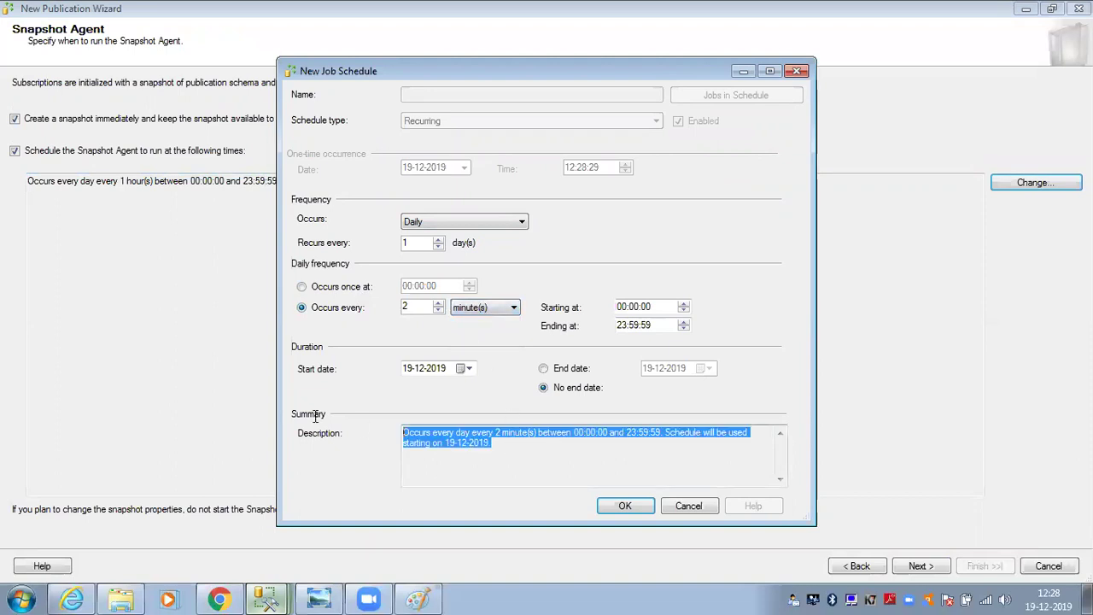
pyautogui.click(493, 439)
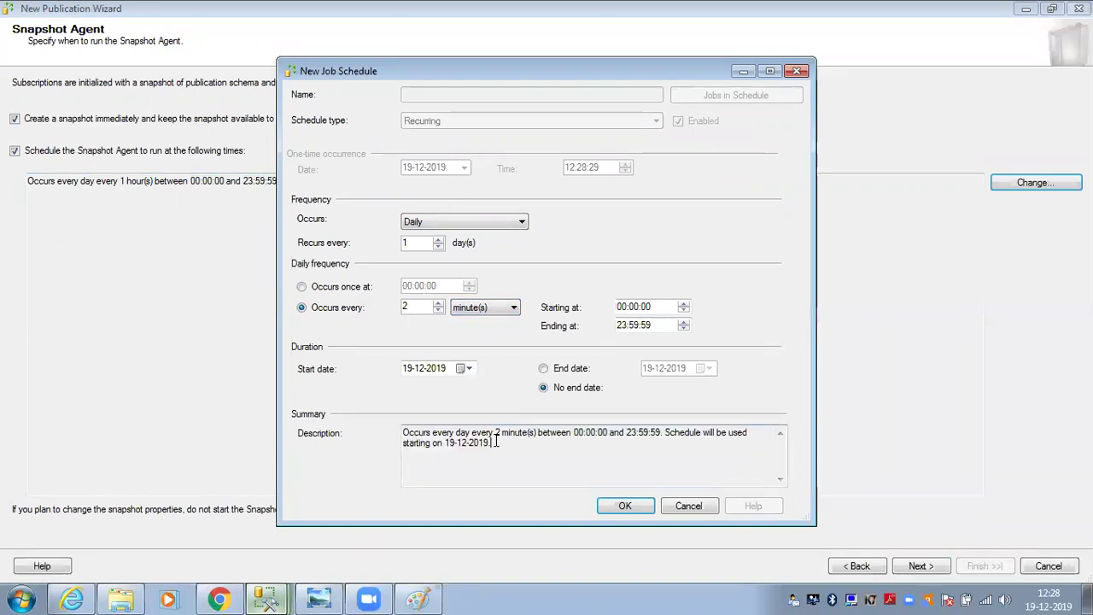
pyautogui.moveTo(403, 433); pyautogui.dragTo(551, 437)
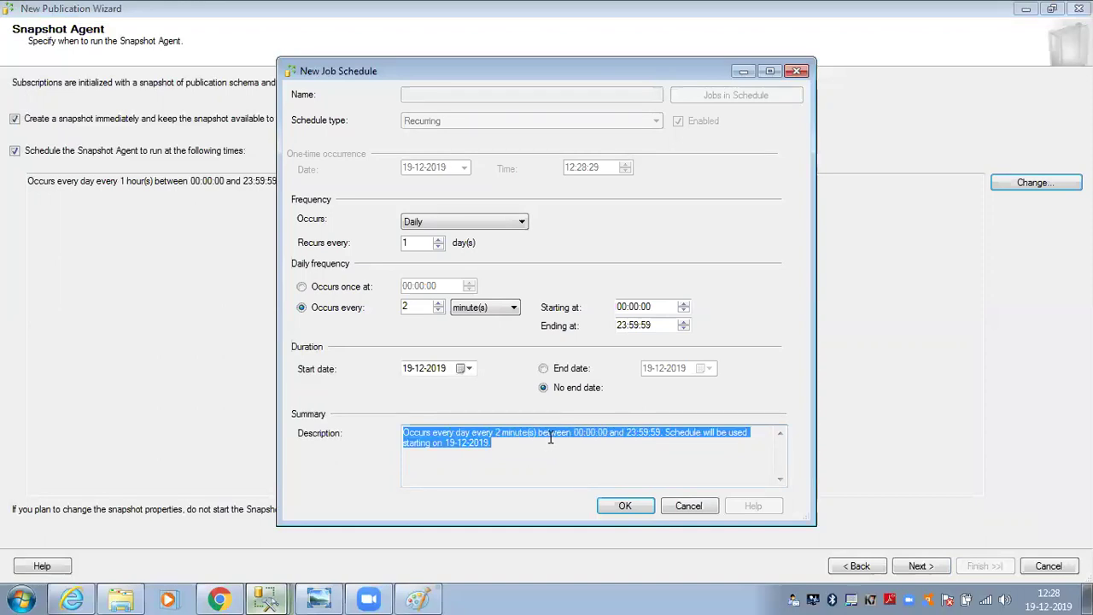
pyautogui.click(596, 435)
pyautogui.doubleClick(644, 434)
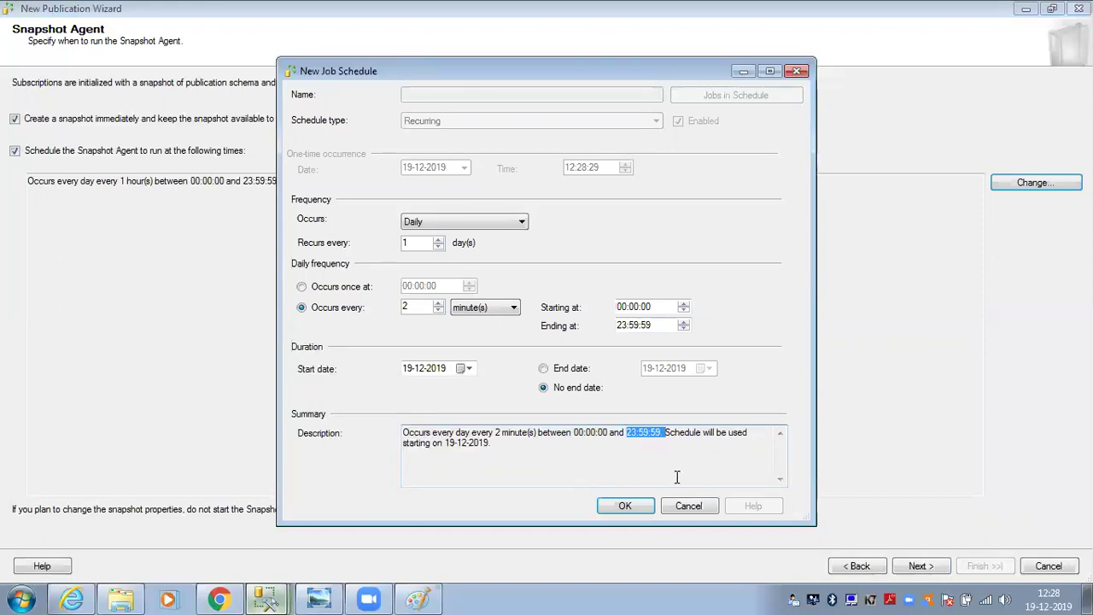
pyautogui.click(684, 507)
# - Turn off scheduled Snapshot Agent runs, continue to agent security, and open the Snapshot Agent's security settings
pyautogui.click(104, 151)
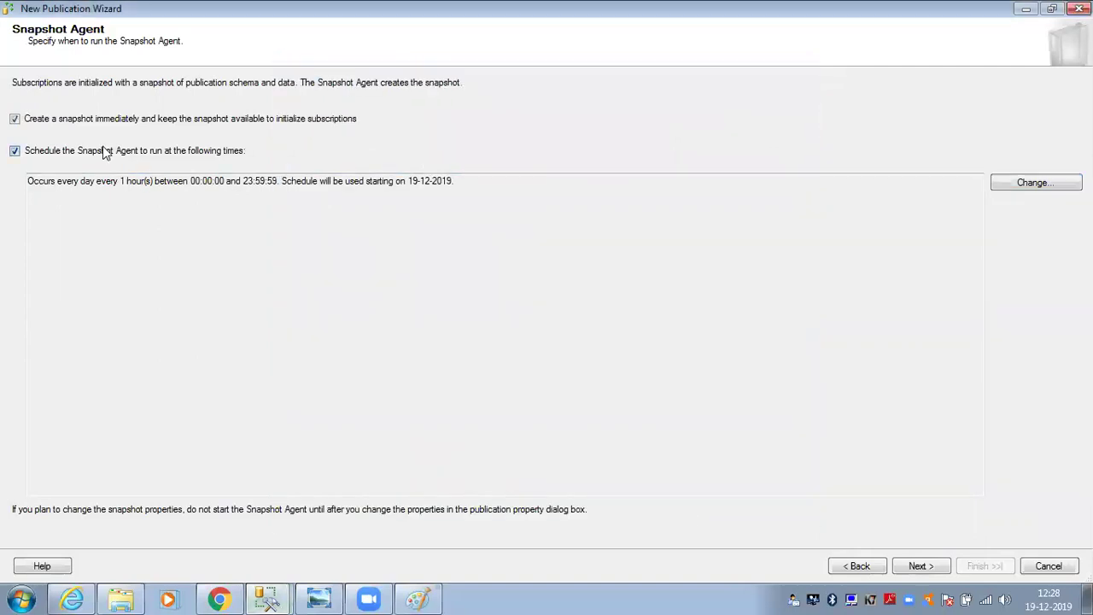
pyautogui.click(921, 566)
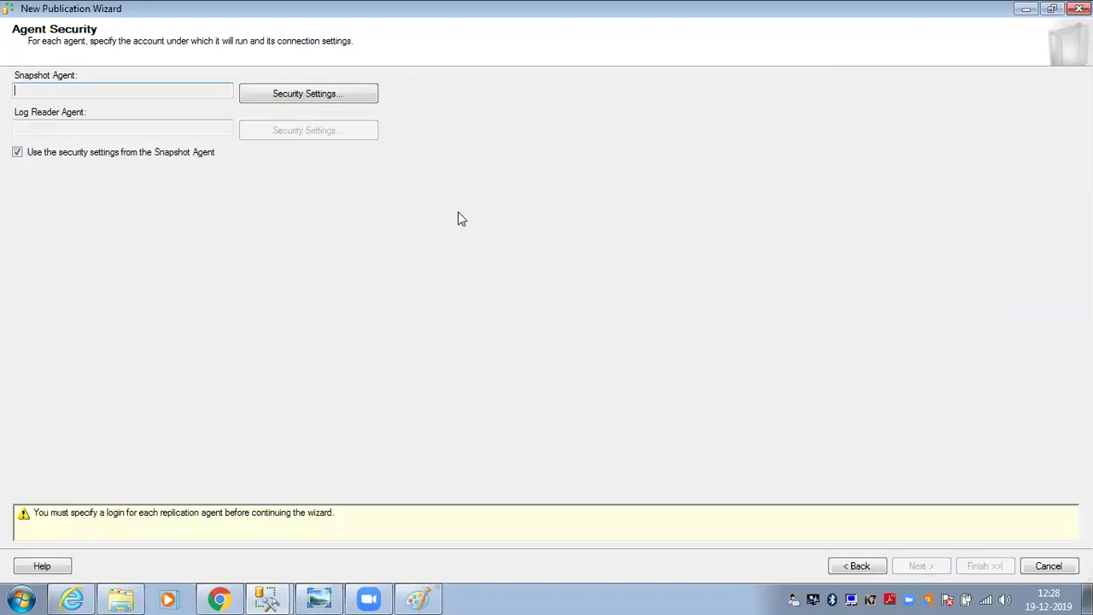
pyautogui.click(298, 90)
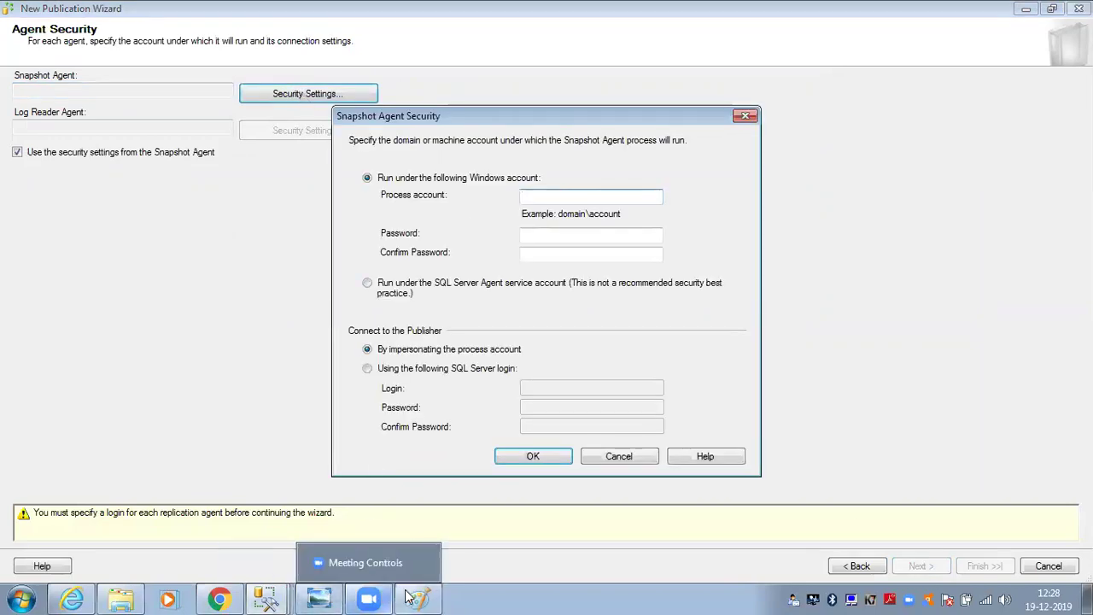
# - Switch to the Paint replication diagram, point out the security logins prerequisite, and return to the Snapshot Agent security settings
pyautogui.click(317, 595)
pyautogui.moveTo(773, 237); pyautogui.dragTo(671, 248)
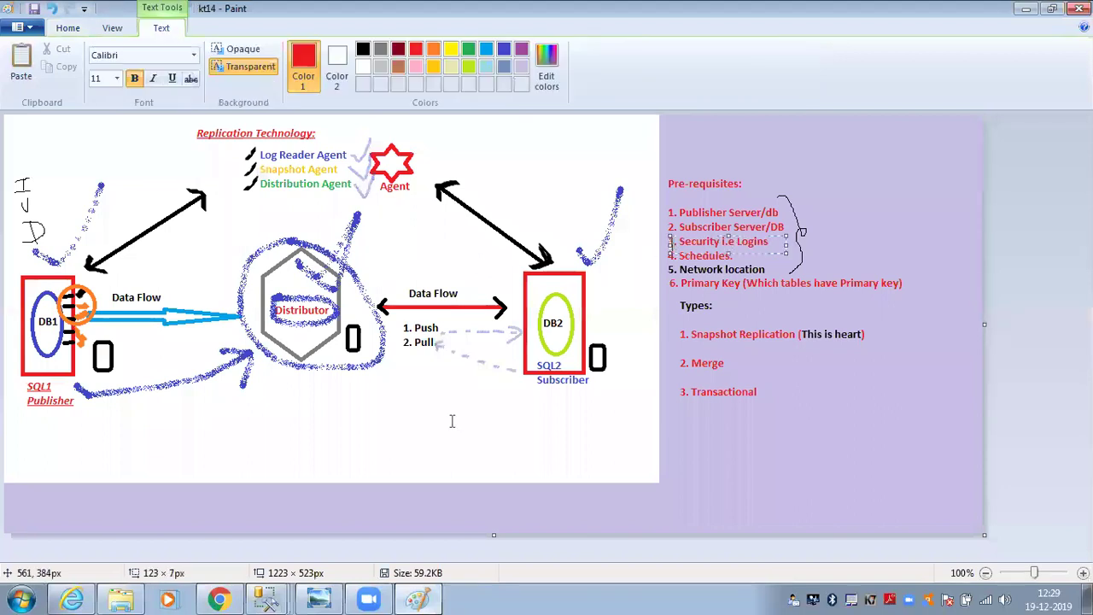
pyautogui.moveTo(267, 599)
pyautogui.click(338, 564)
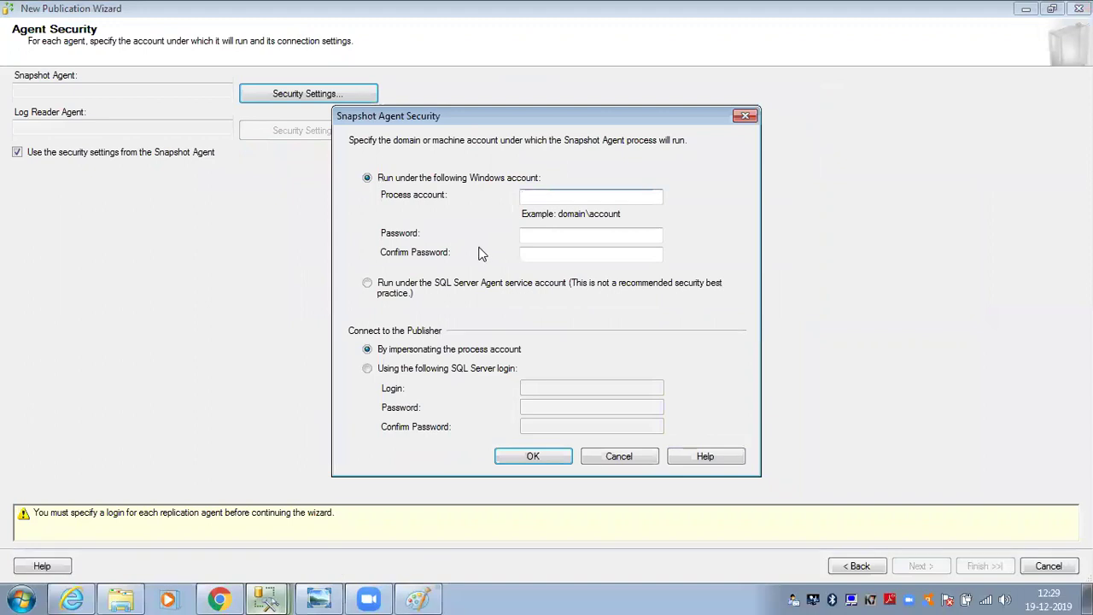
pyautogui.click(549, 199)
# - Find the Admin1 Windows login among the primary server's security logins in Management Studio, and return to the Snapshot Agent security settings
pyautogui.moveTo(258, 595)
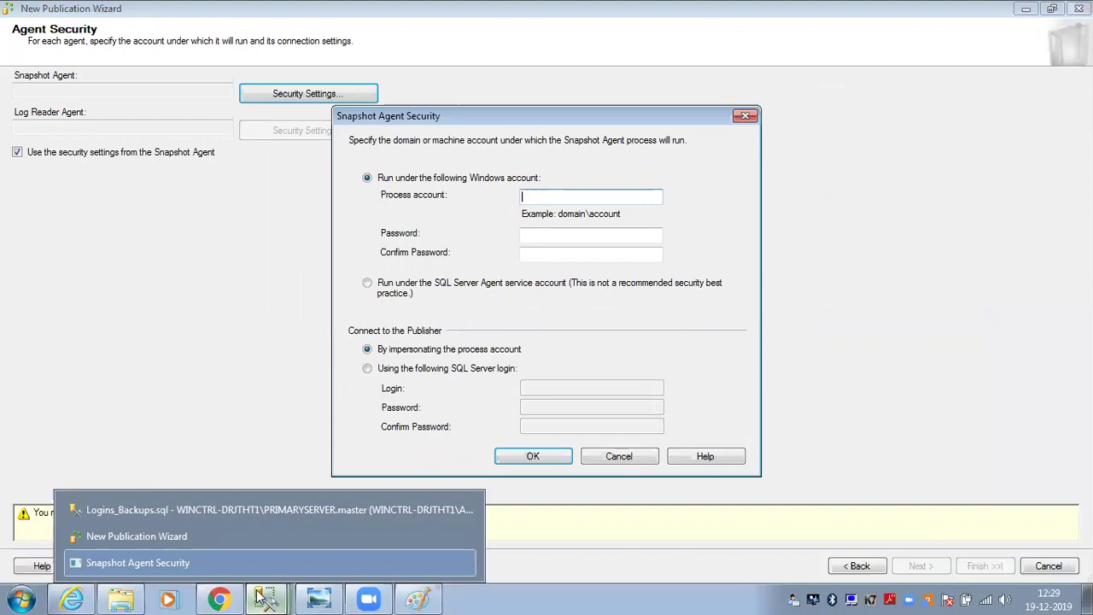
pyautogui.click(251, 514)
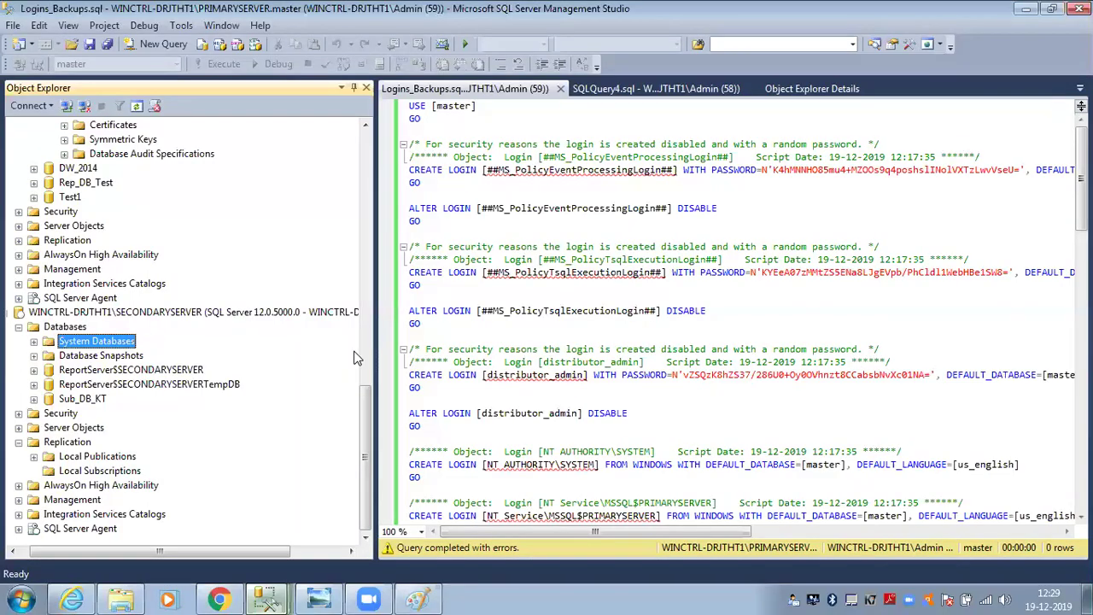
pyautogui.click(365, 125)
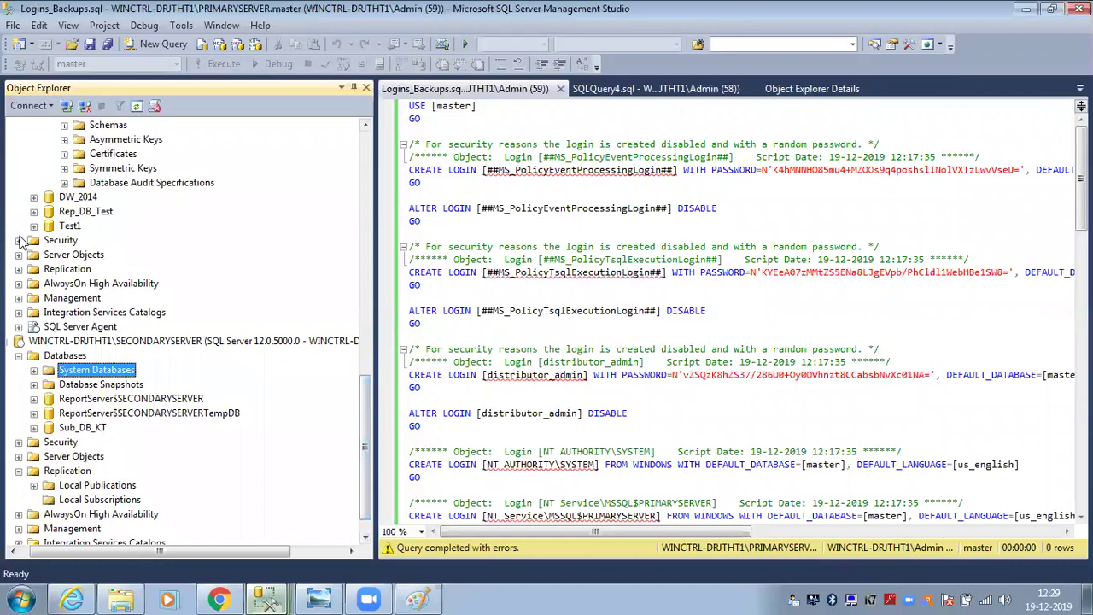
pyautogui.click(19, 240)
pyautogui.click(34, 255)
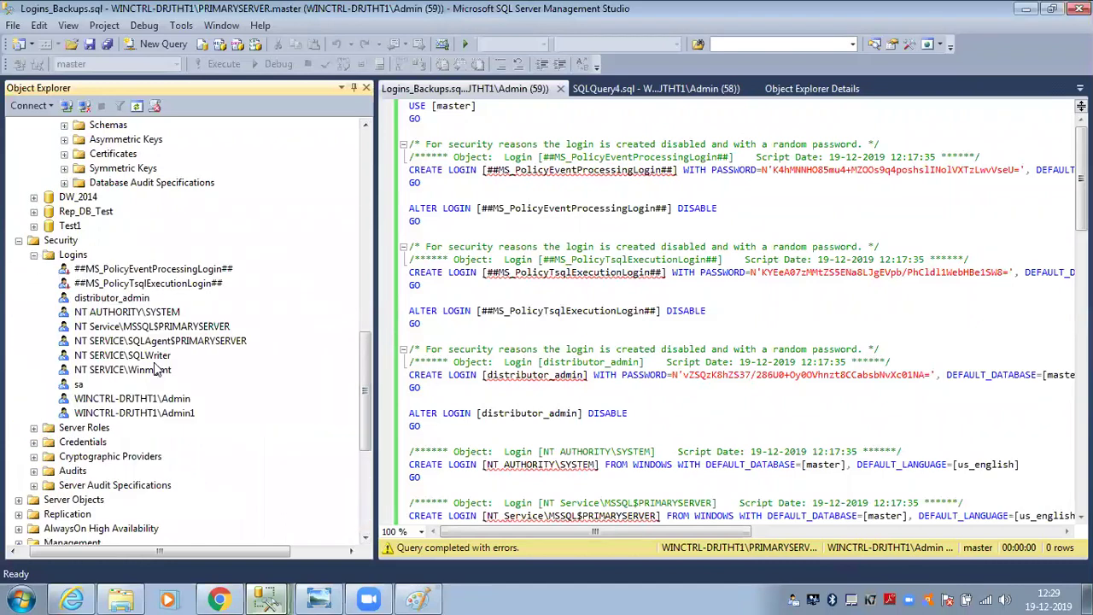
pyautogui.click(150, 413)
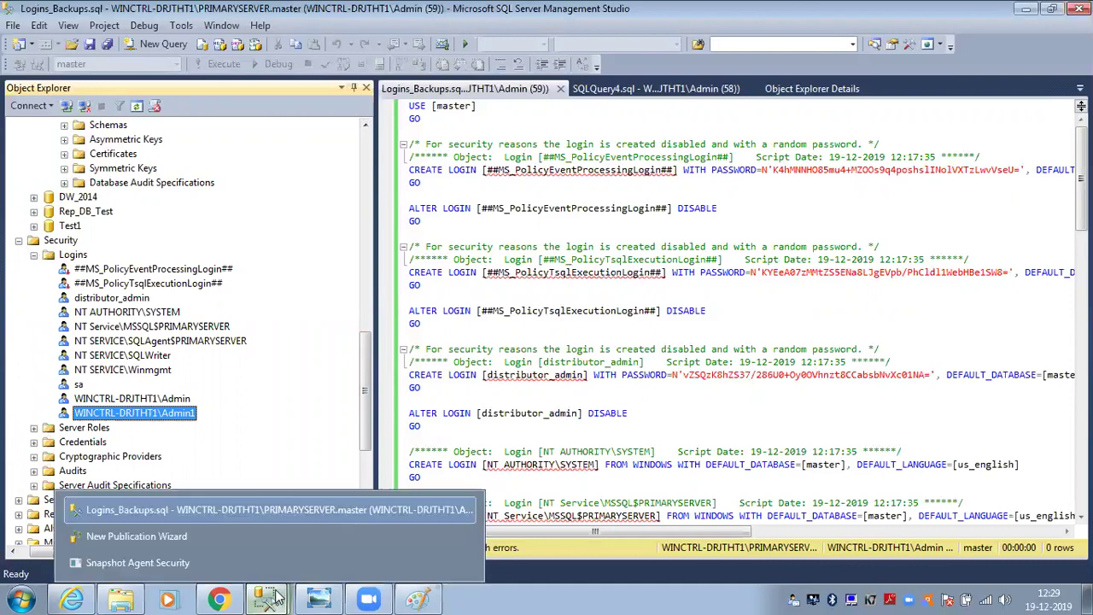
pyautogui.moveTo(284, 597)
pyautogui.click(282, 570)
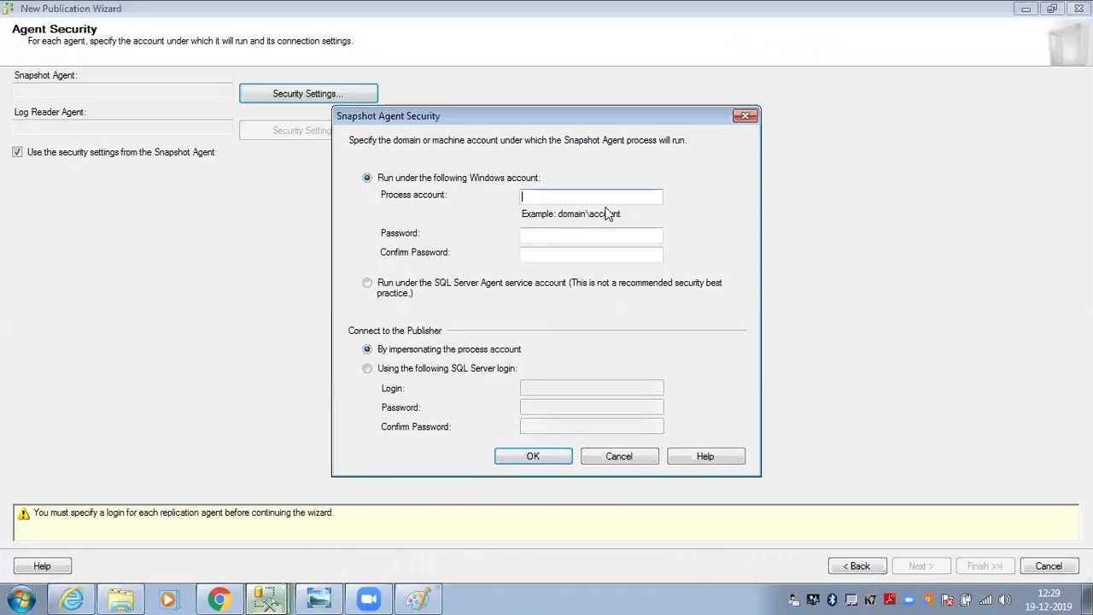
# - Run the Snapshot Agent under the Windows account [WINCTRL-DRJTHT1\Admin1], entering and confirming the account password
pyautogui.write('[WINCTRL-DRJTHT1\\Admin1]')
pyautogui.click(582, 231)
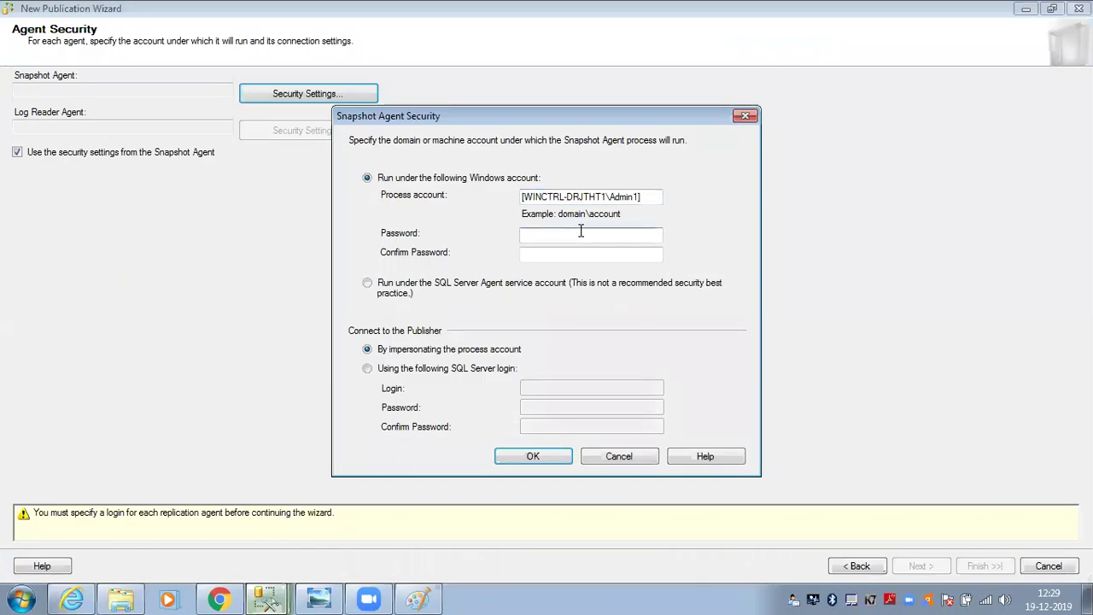
pyautogui.write('**********')
pyautogui.press('Tab')
pyautogui.write('********')
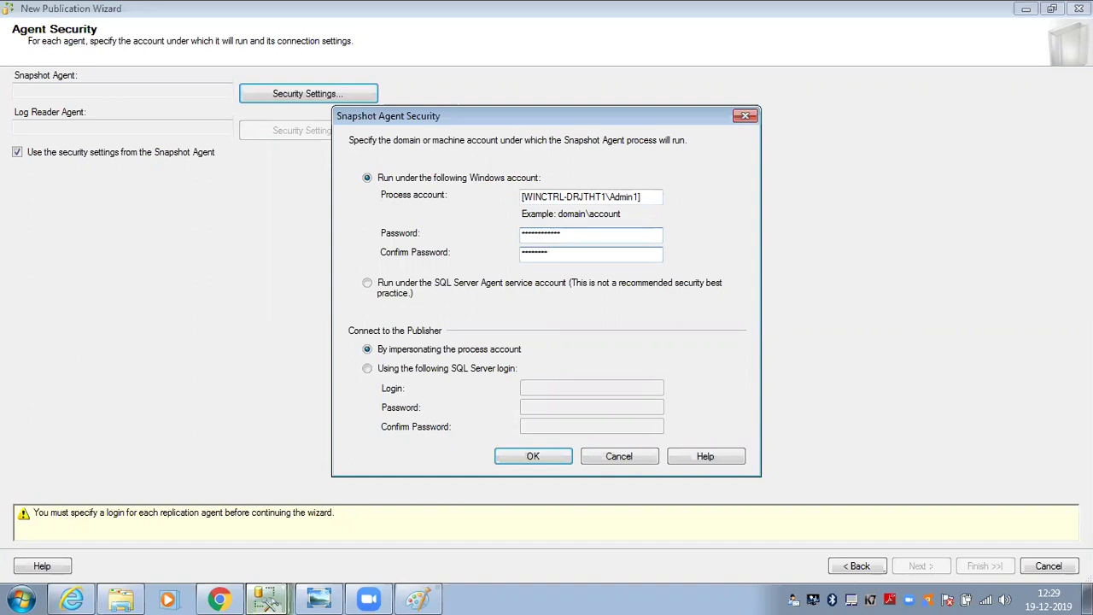
pyautogui.write('**')
pyautogui.click(533, 456)
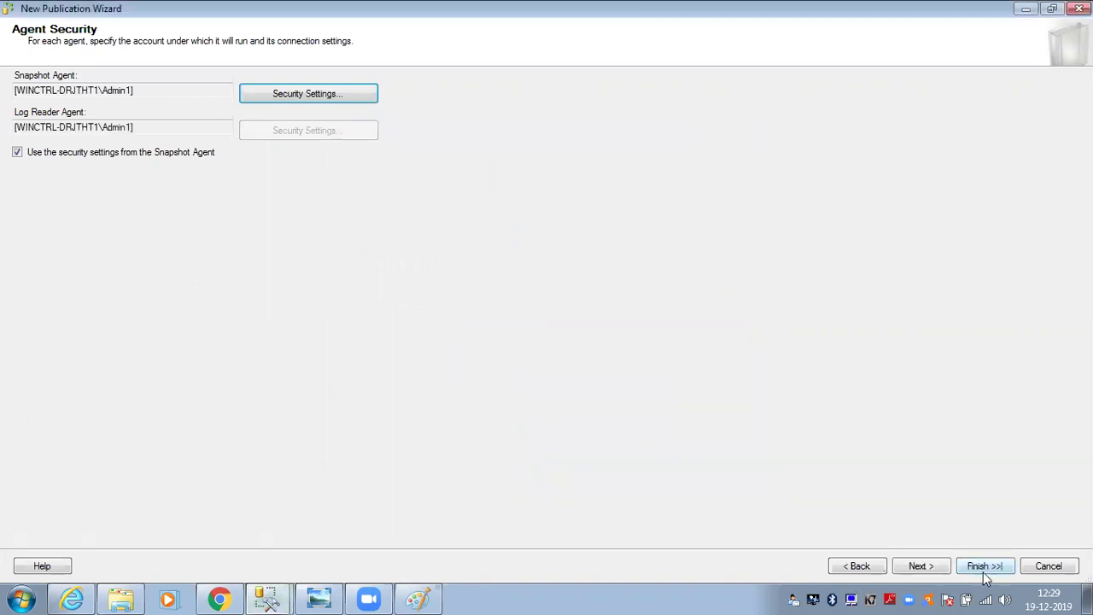
# - Continue to the final wizard page with publication creation enabled and no script file generated
pyautogui.click(937, 577)
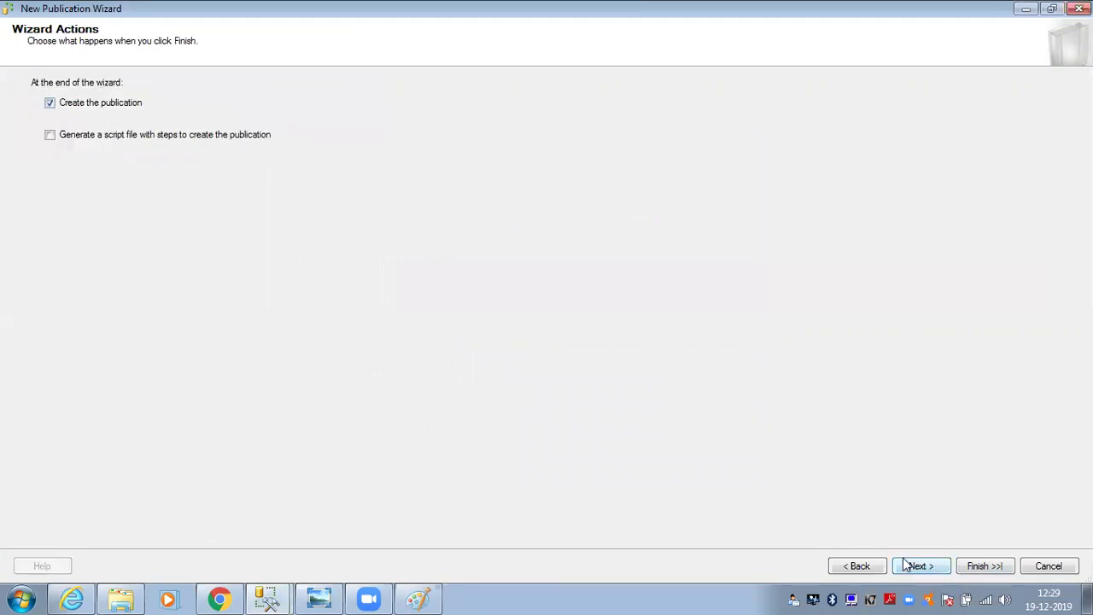
pyautogui.click(155, 136)
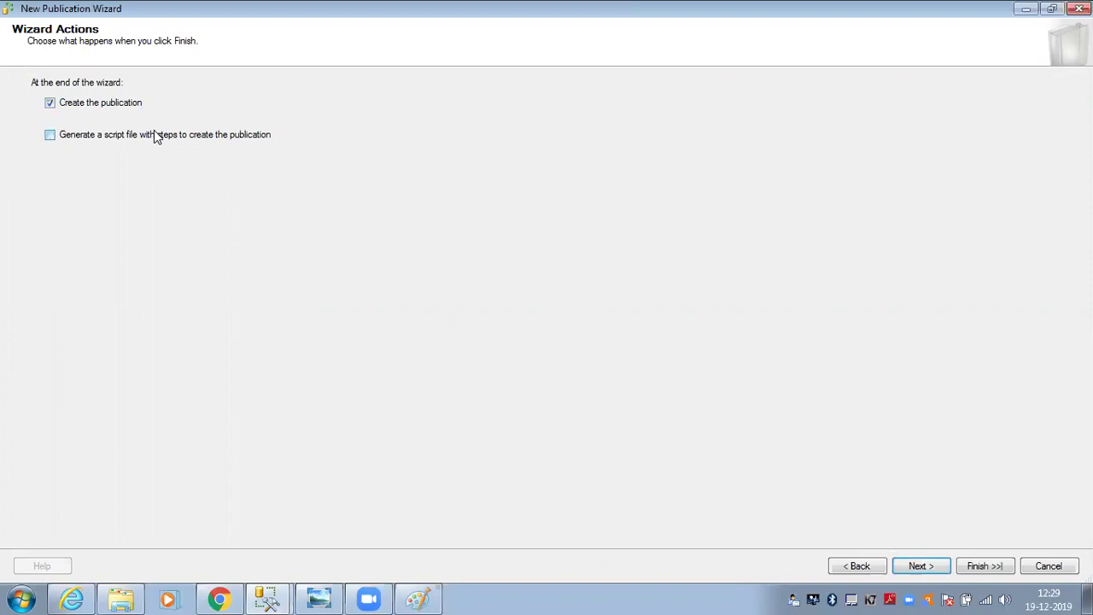
pyautogui.click(920, 567)
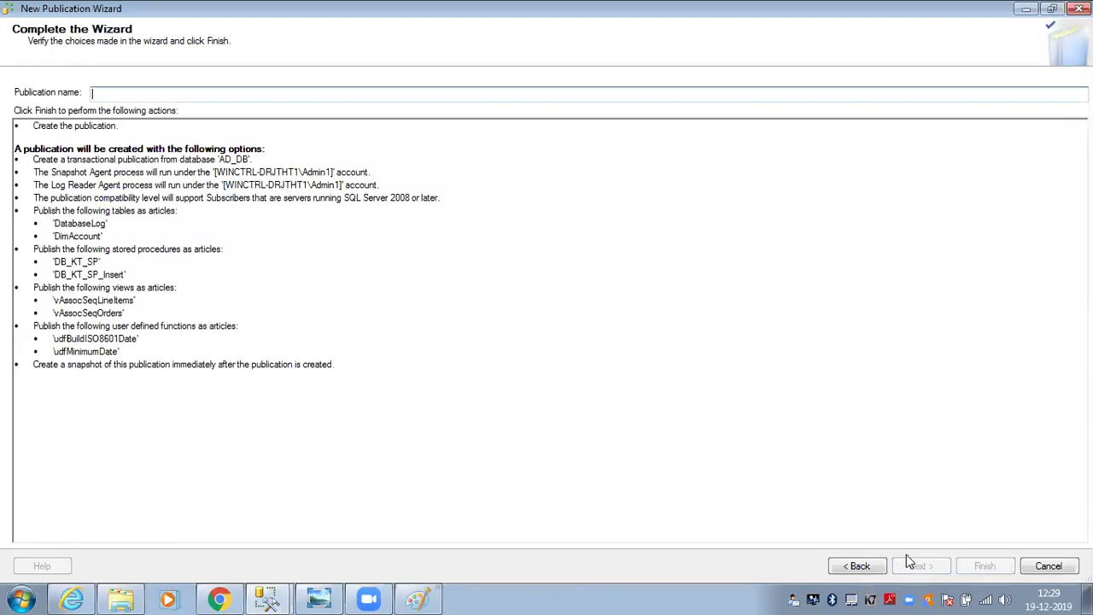
# - Name the publication Tran_Rep_Pub and try to create it
pyautogui.write('Tran_')
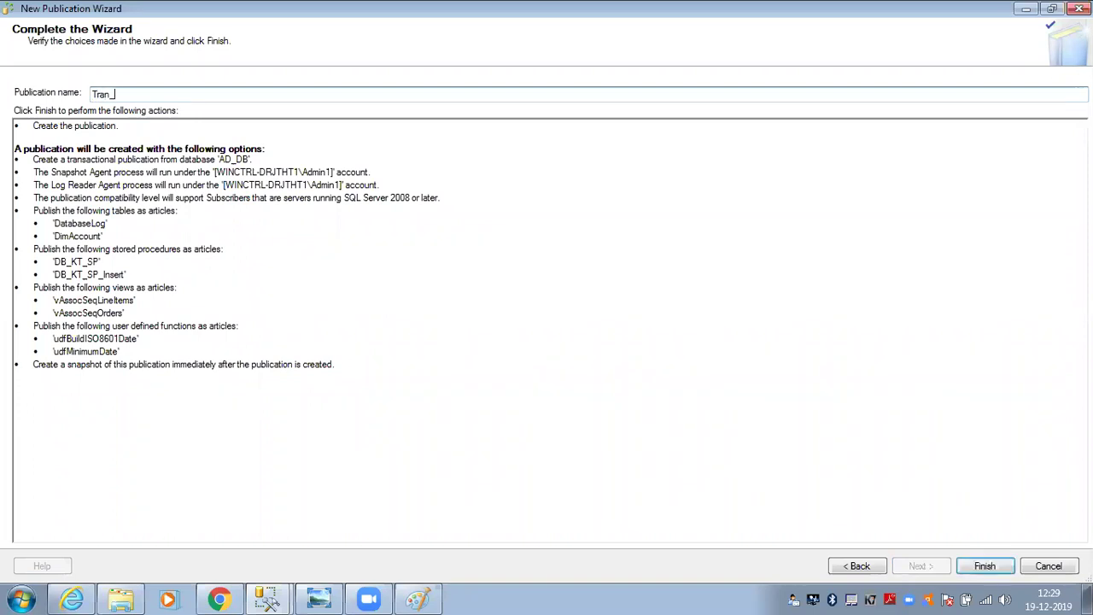
pyautogui.write('Rep_Pub')
pyautogui.moveTo(168, 93); pyautogui.dragTo(37, 91)
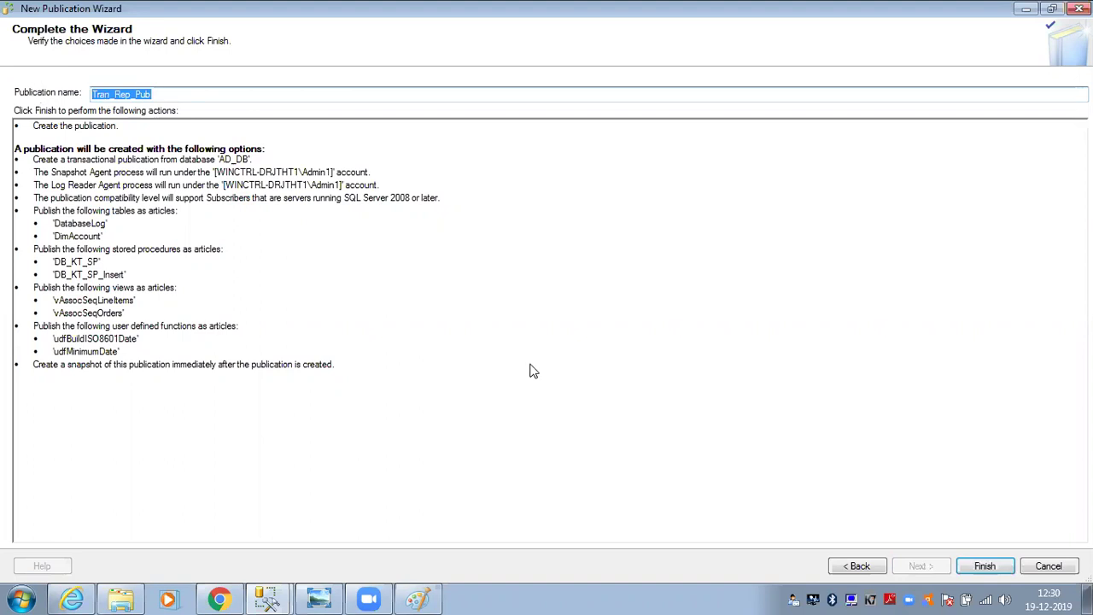
pyautogui.click(1000, 568)
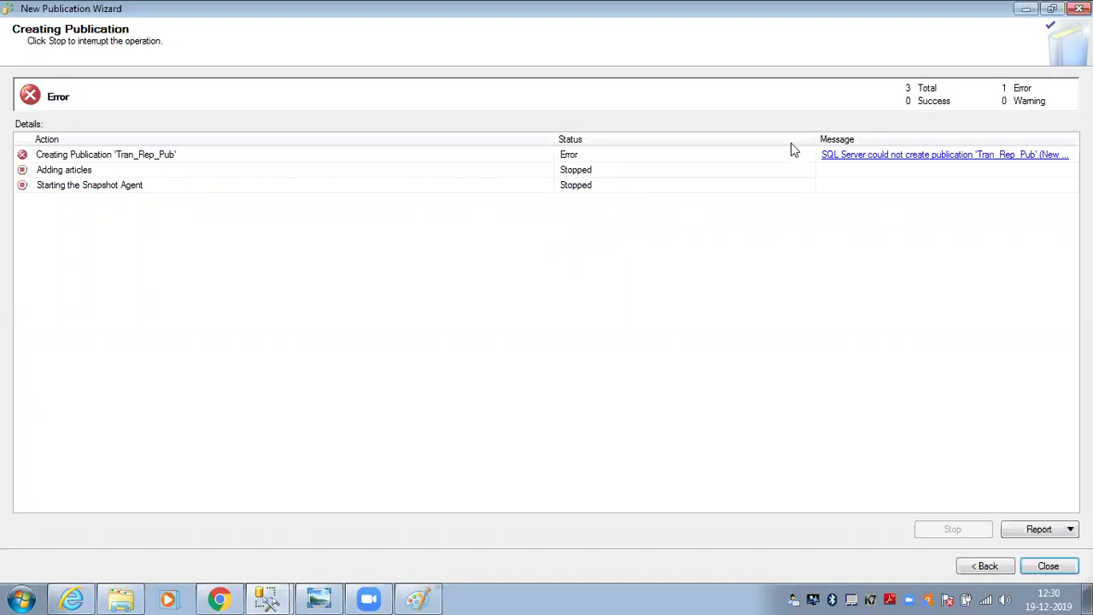
# - Read the error details for the publication's creation and go back to the final wizard page
pyautogui.click(915, 155)
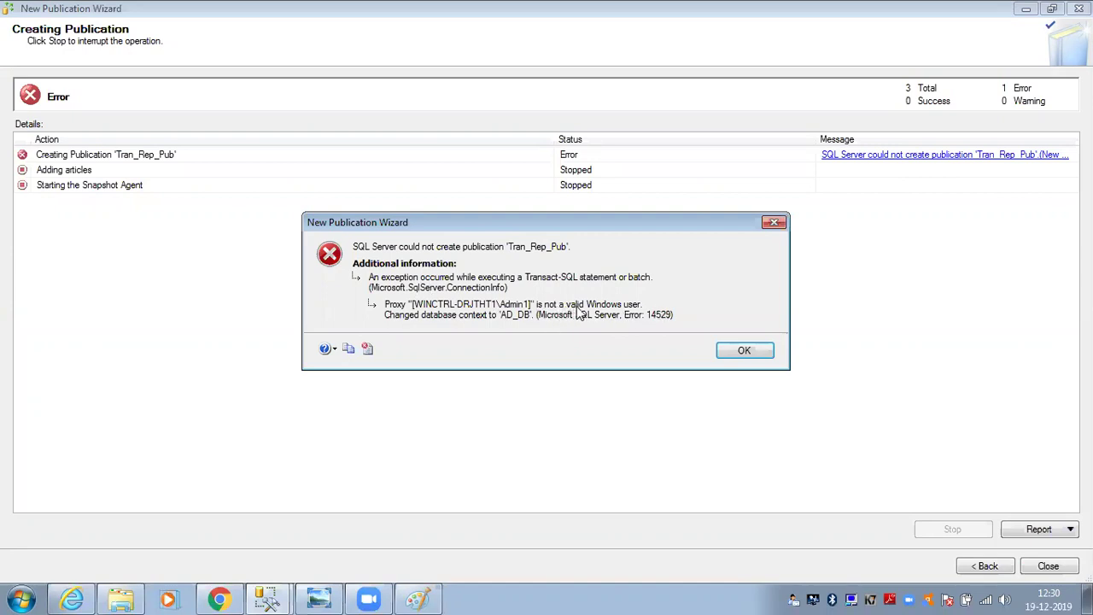
pyautogui.click(736, 351)
pyautogui.click(973, 566)
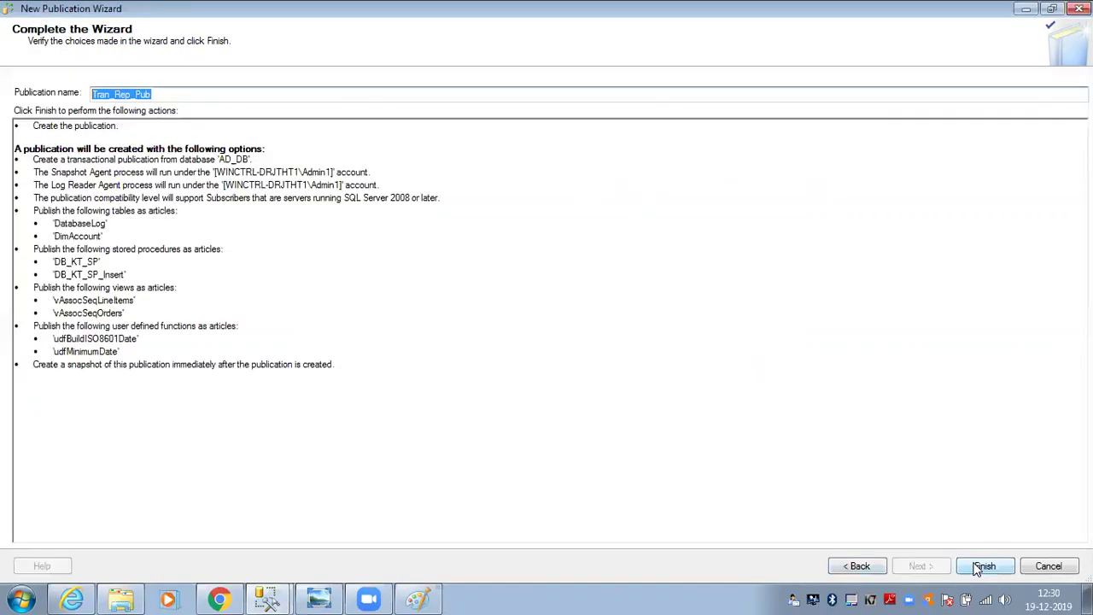
# - Return to the agent security page, change the Snapshot Agent's process account to WINCTRL-DRJTHT1\Admin1 without brackets, and enter and confirm its password
pyautogui.click(855, 572)
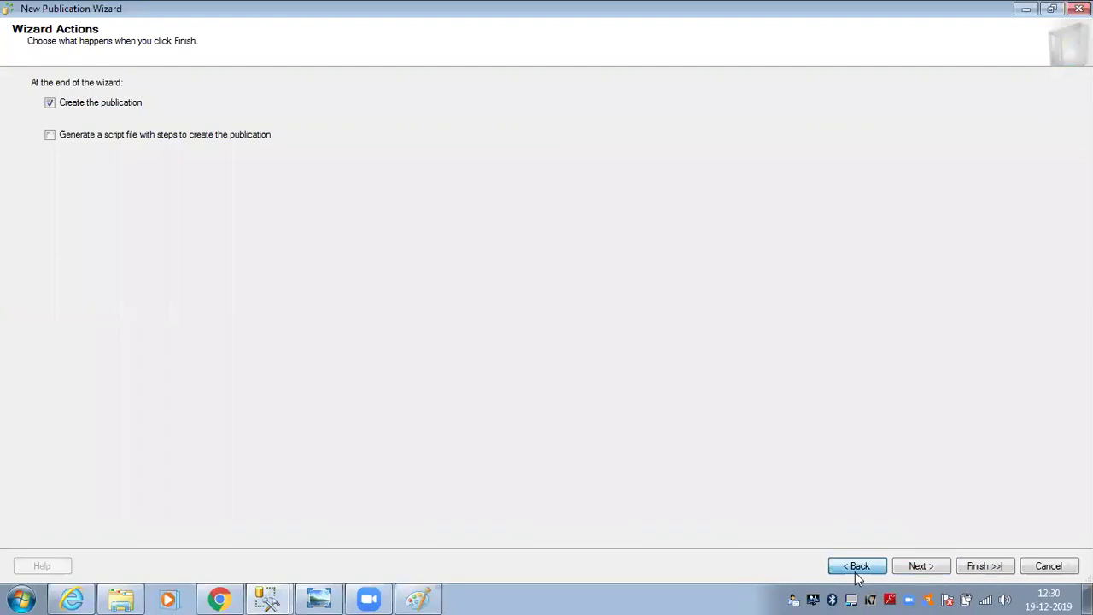
pyautogui.click(855, 572)
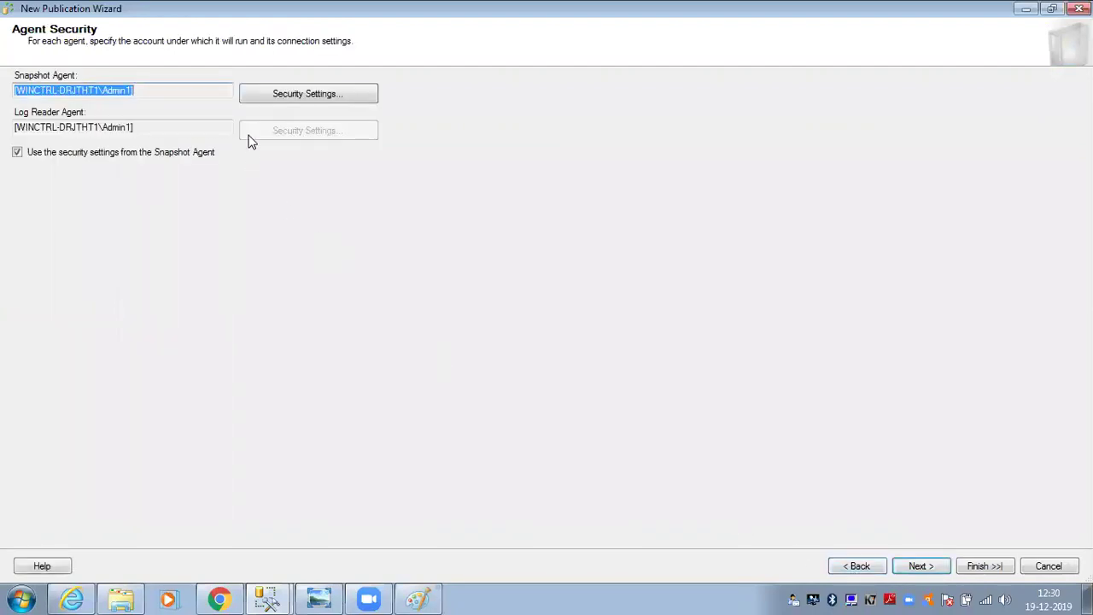
pyautogui.click(268, 96)
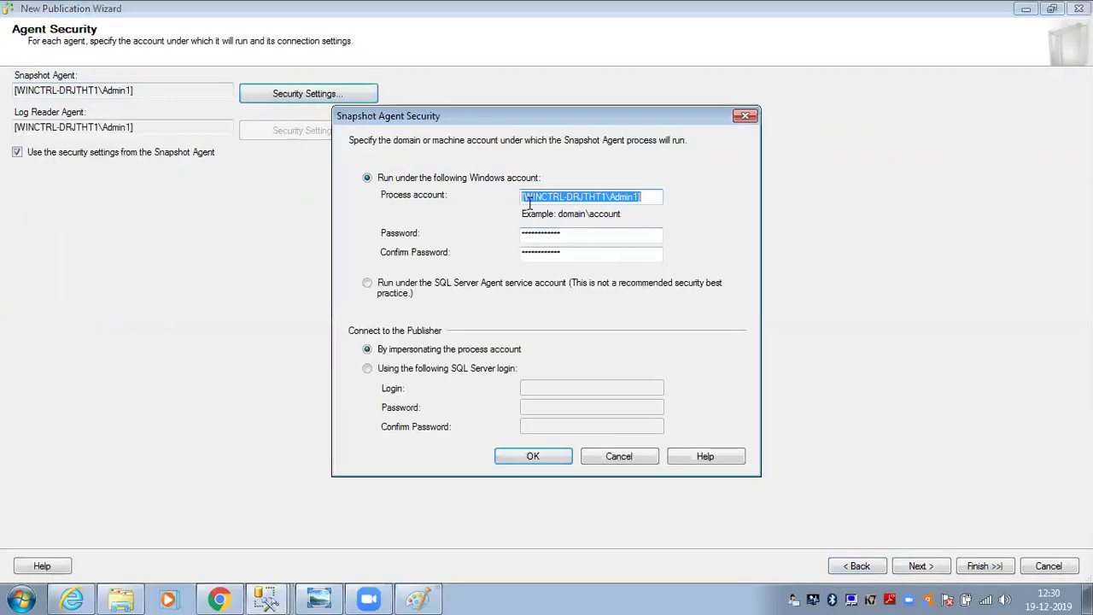
pyautogui.click(525, 197)
pyautogui.press('BackSpace')
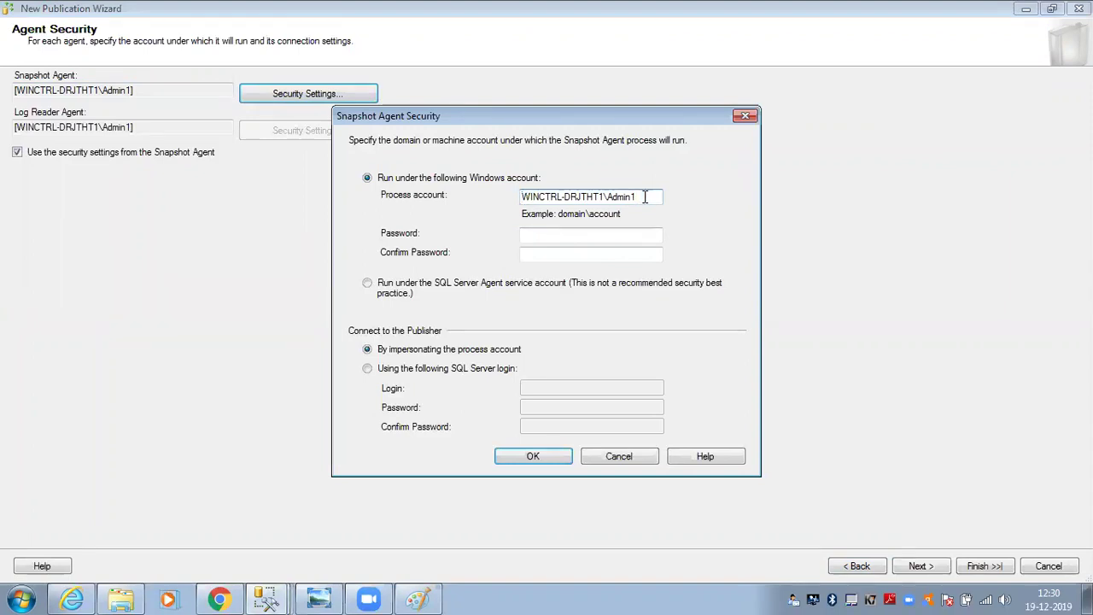
pyautogui.press('Tab')
pyautogui.write('********')
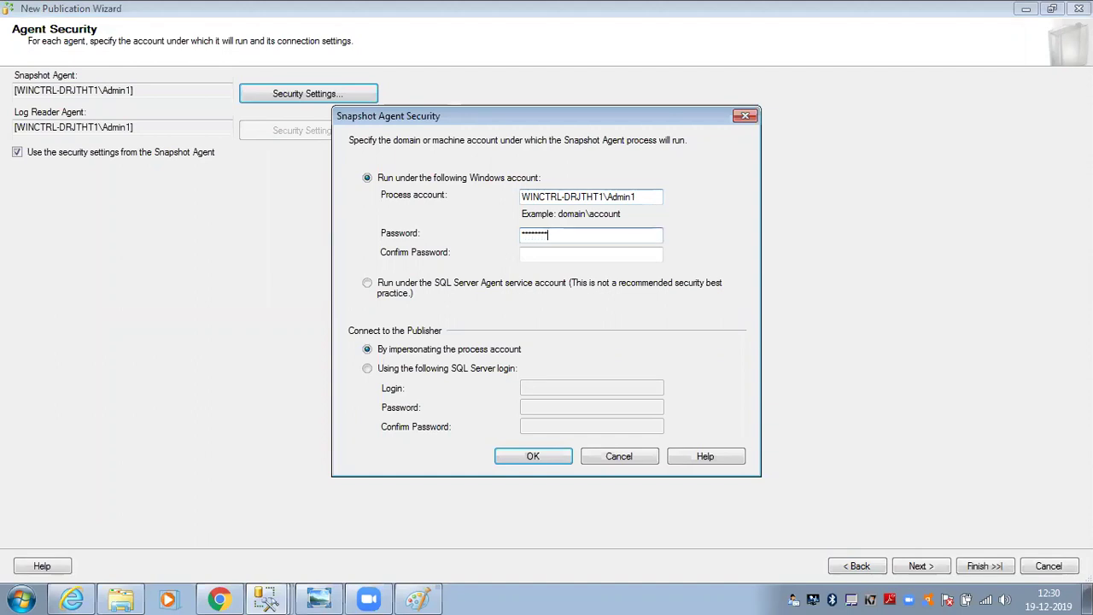
pyautogui.write('****')
pyautogui.press('Tab')
pyautogui.write('********')
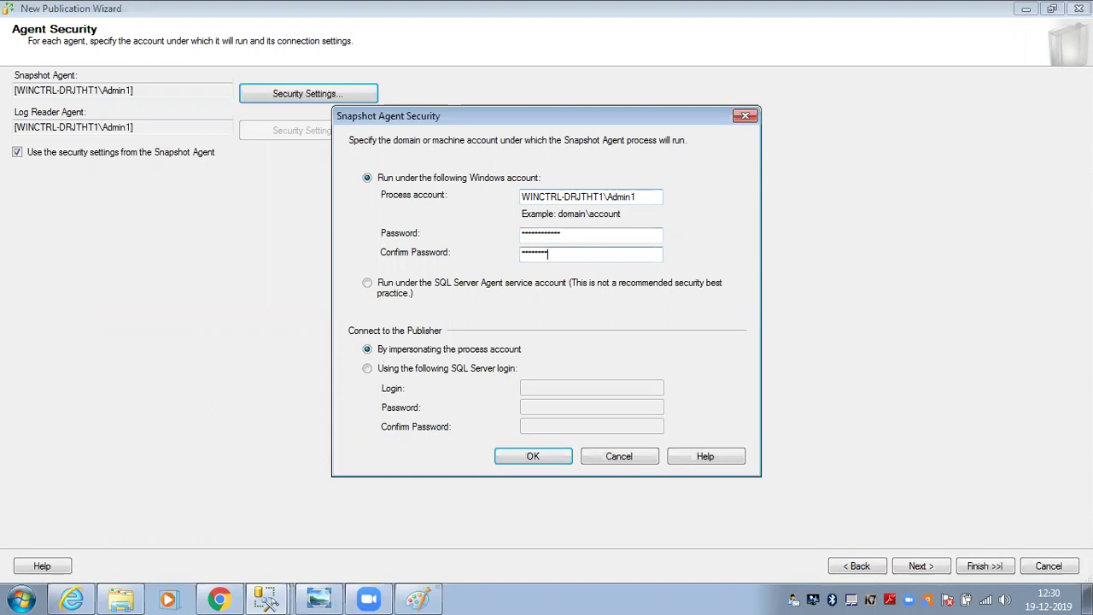
pyautogui.write('****')
pyautogui.click(533, 456)
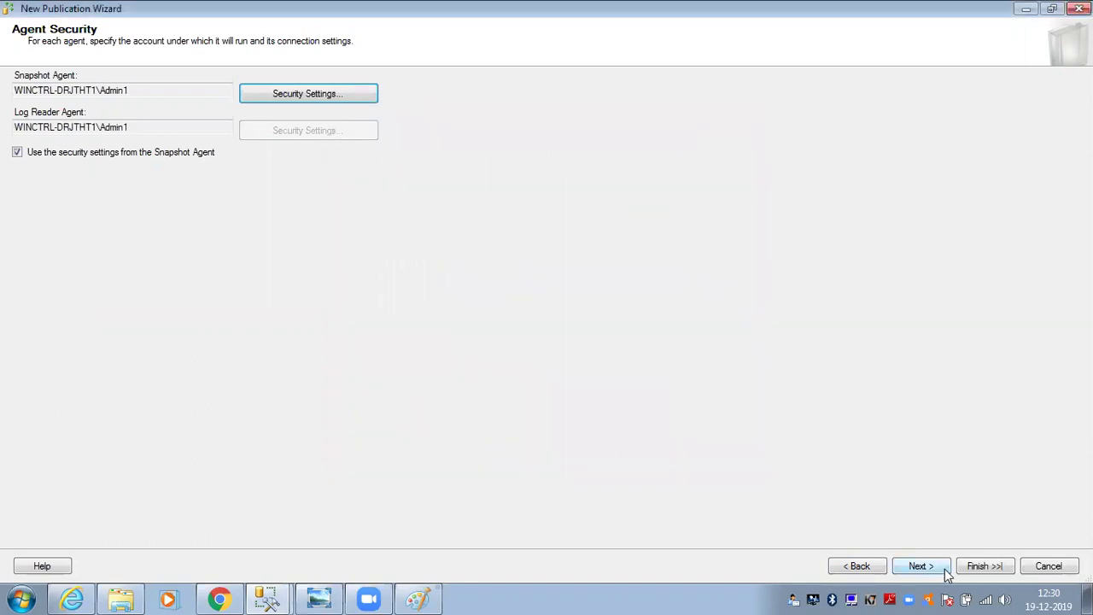
# - Create the Tran_Rep_Pub publication, close the wizard and locate it under the primary server's local publications
pyautogui.click(963, 566)
pyautogui.click(976, 568)
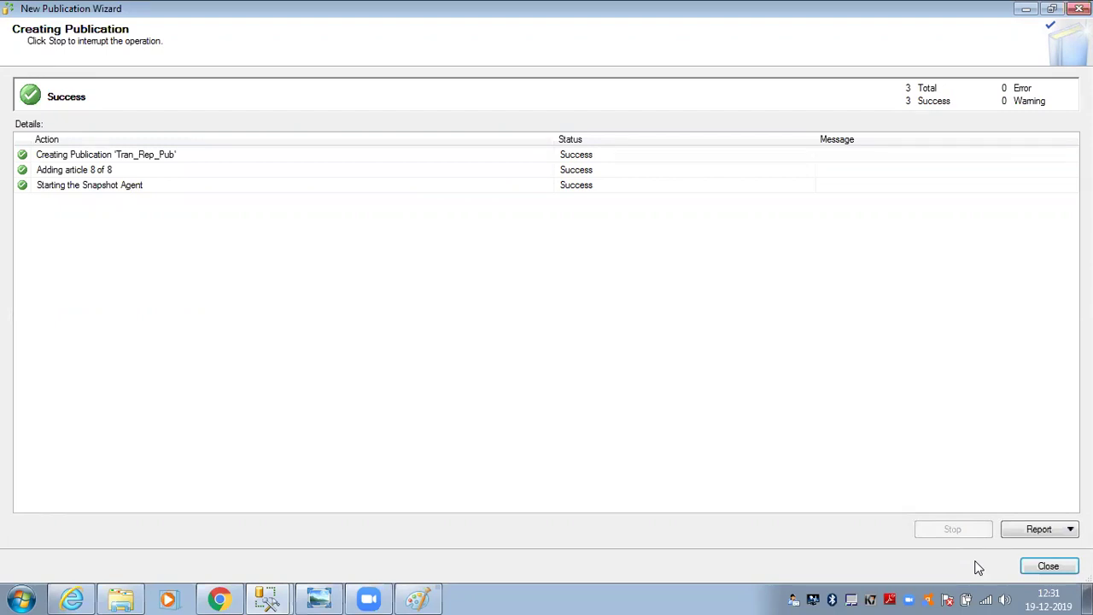
pyautogui.click(1043, 565)
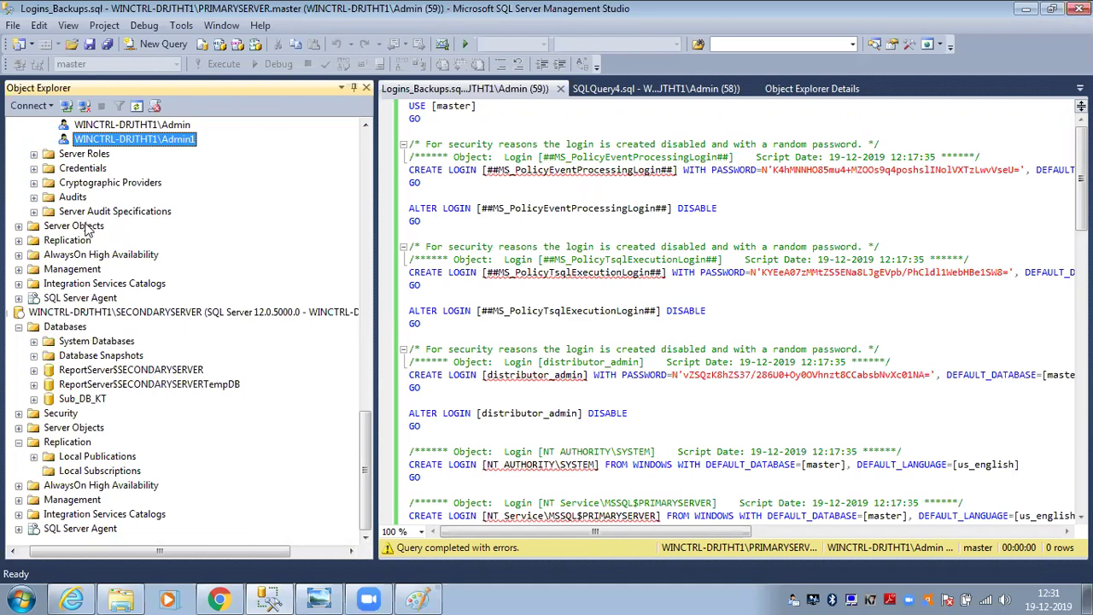
pyautogui.click(65, 242)
pyautogui.click(19, 240)
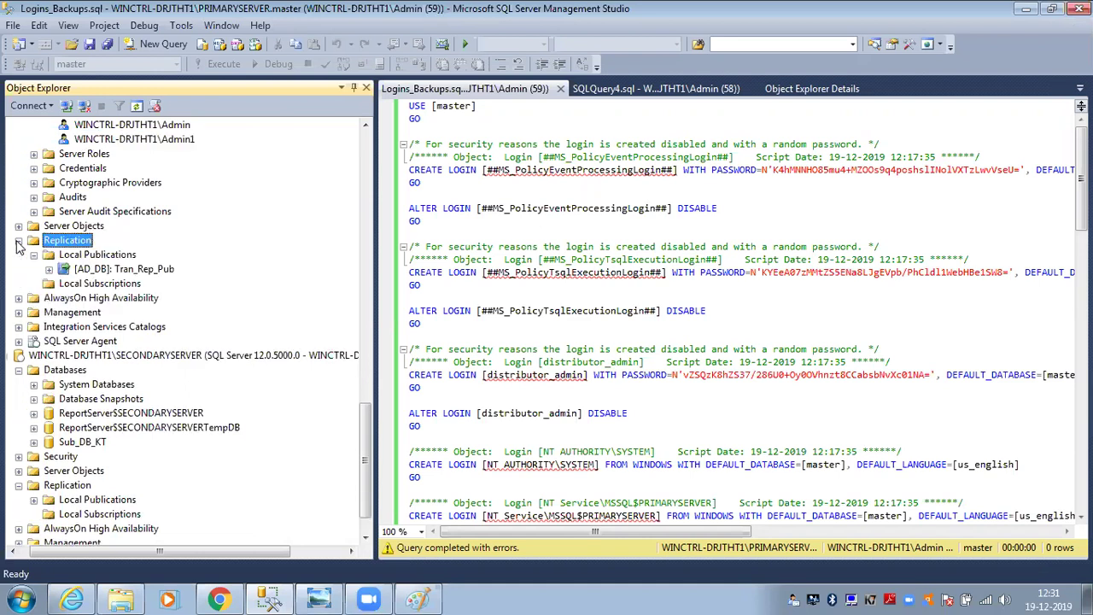
pyautogui.click(105, 269)
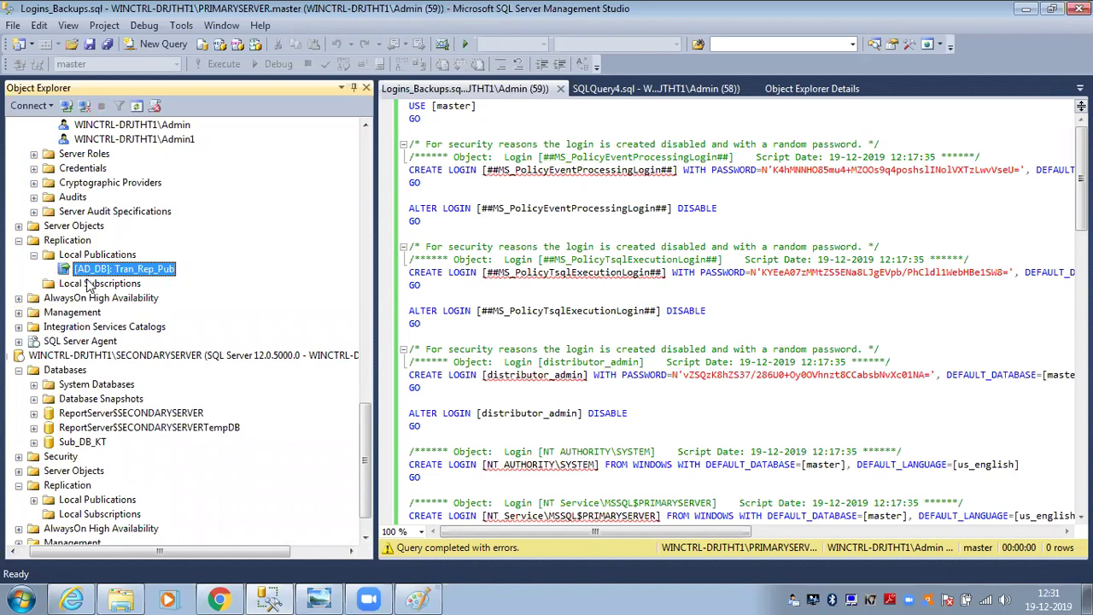
# - Start a new local subscription on the primary server for the Tran_Rep_Pub publication of AD_DB
pyautogui.click(88, 283)
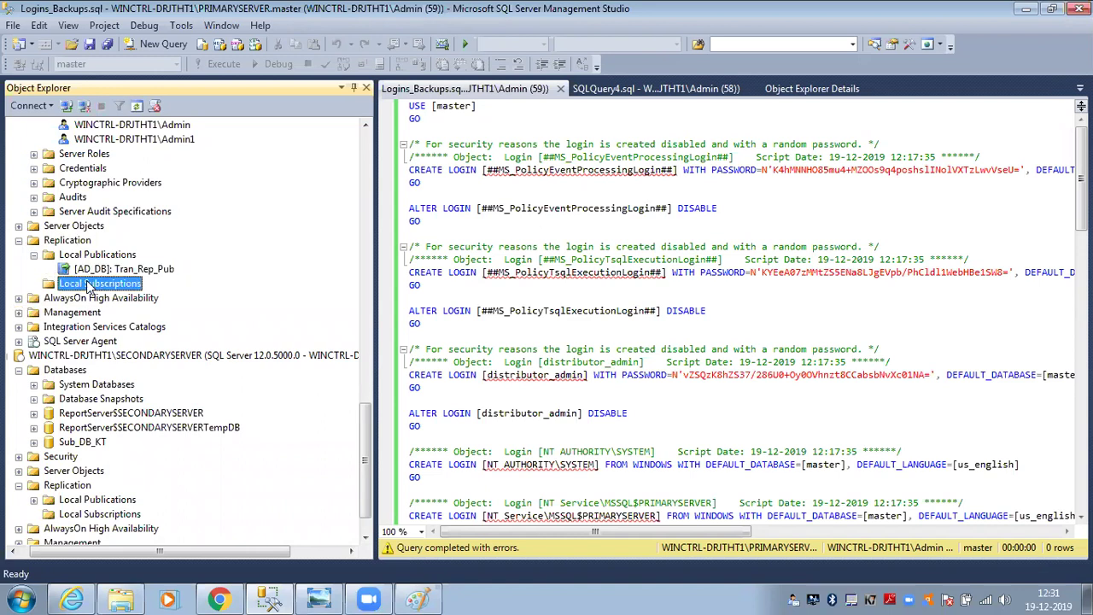
pyautogui.rightClick(87, 283)
pyautogui.click(103, 285)
pyautogui.click(441, 270)
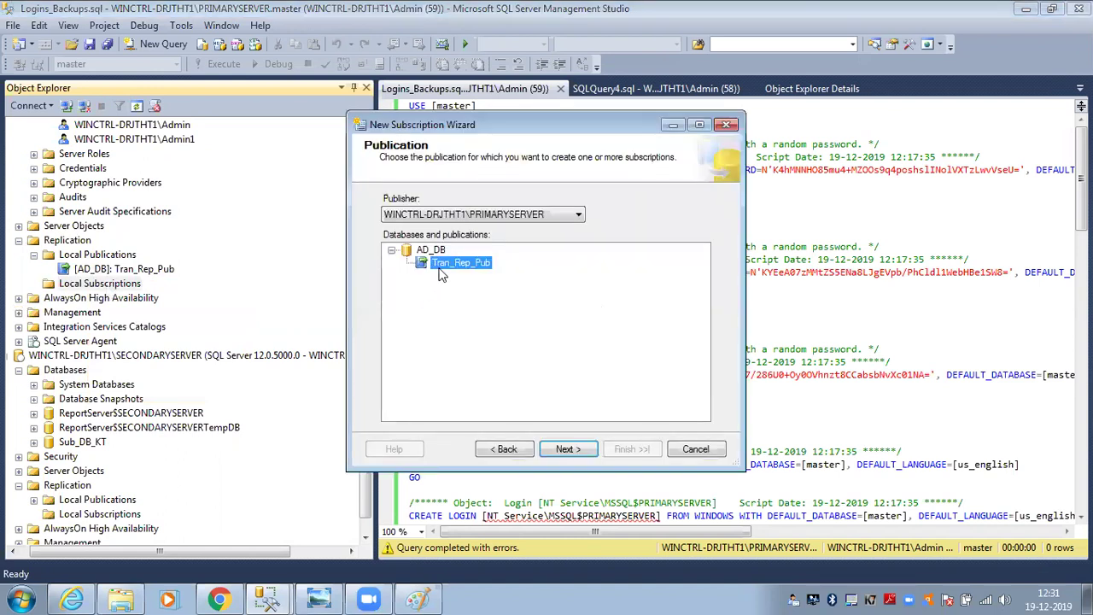
pyautogui.click(572, 446)
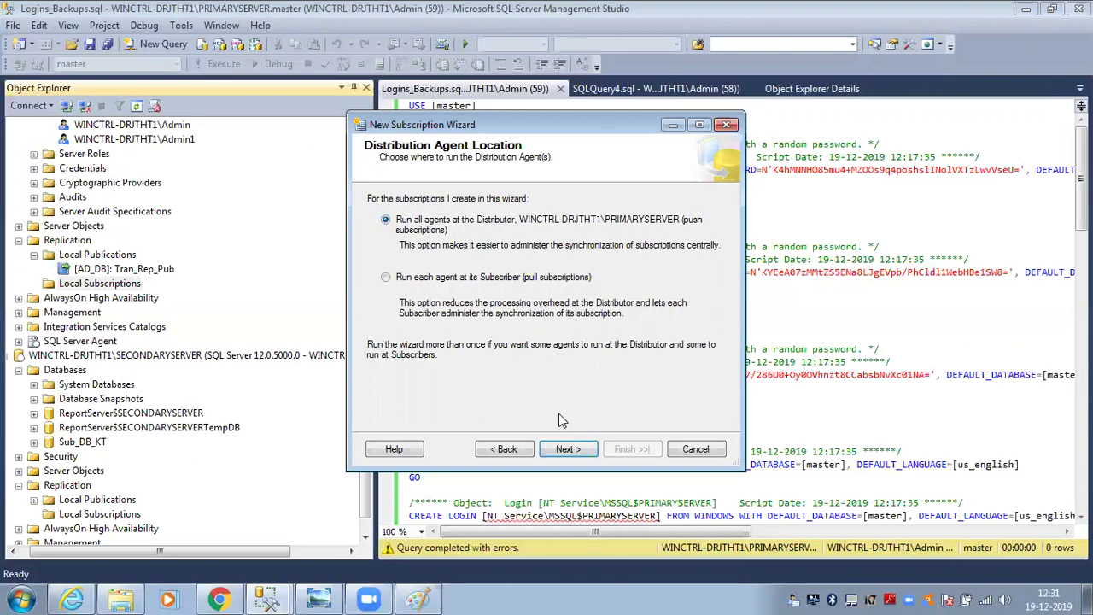
# - Keep all distribution agents running at the Distributor as push subscriptions and continue to the subscribers page
pyautogui.click(468, 288)
pyautogui.click(413, 229)
pyautogui.click(567, 449)
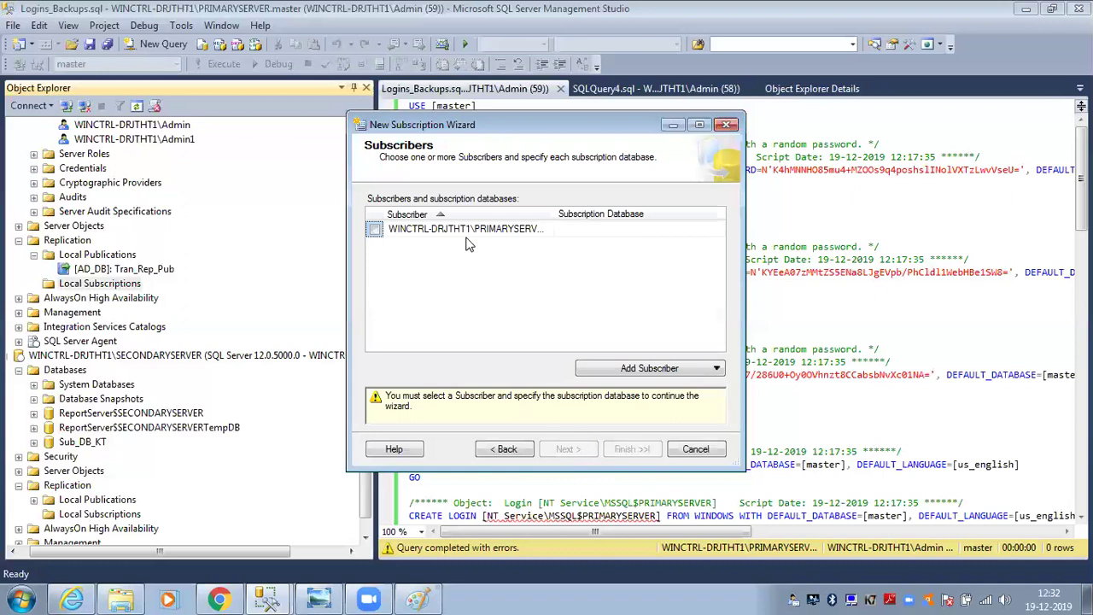
# - Select WINCTRL-DRJTHT1\PRIMARYSERVER as a subscriber and view the subscription databases it offers
pyautogui.click(375, 230)
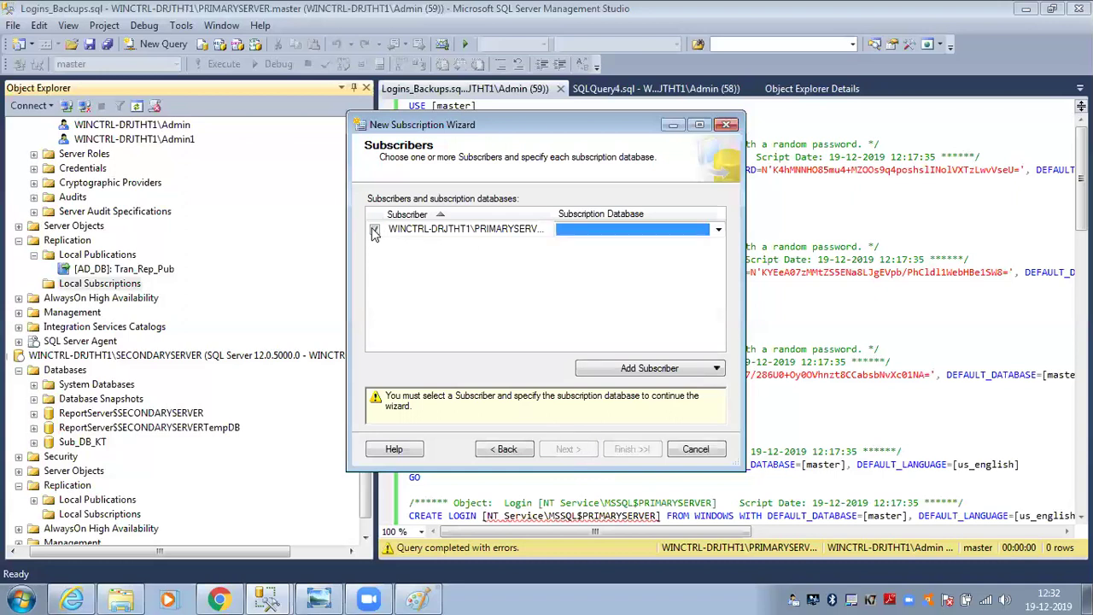
pyautogui.click(535, 231)
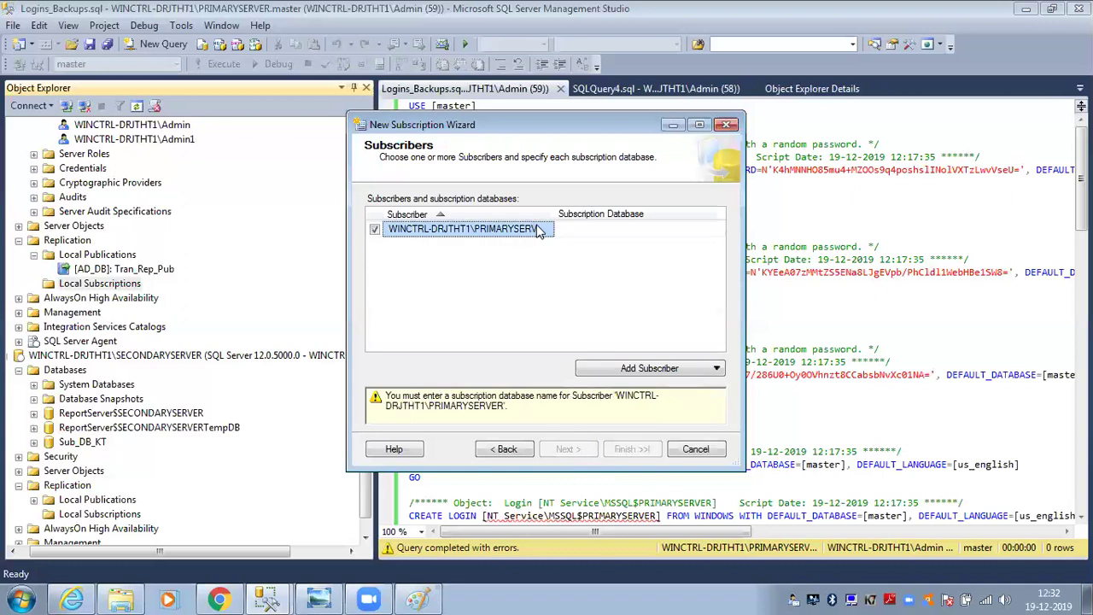
pyautogui.click(571, 229)
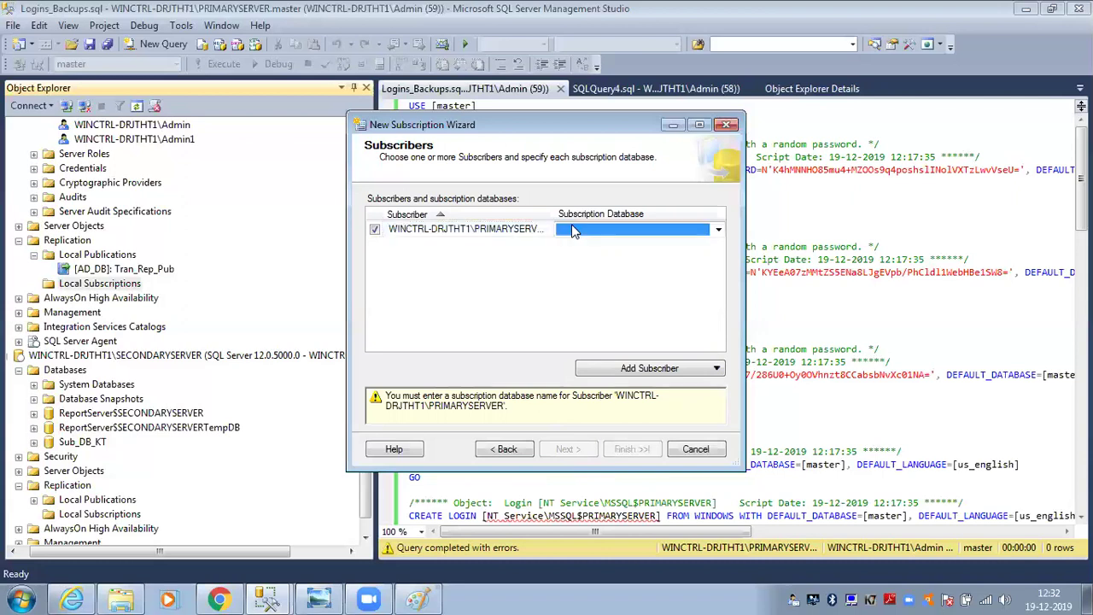
pyautogui.click(717, 231)
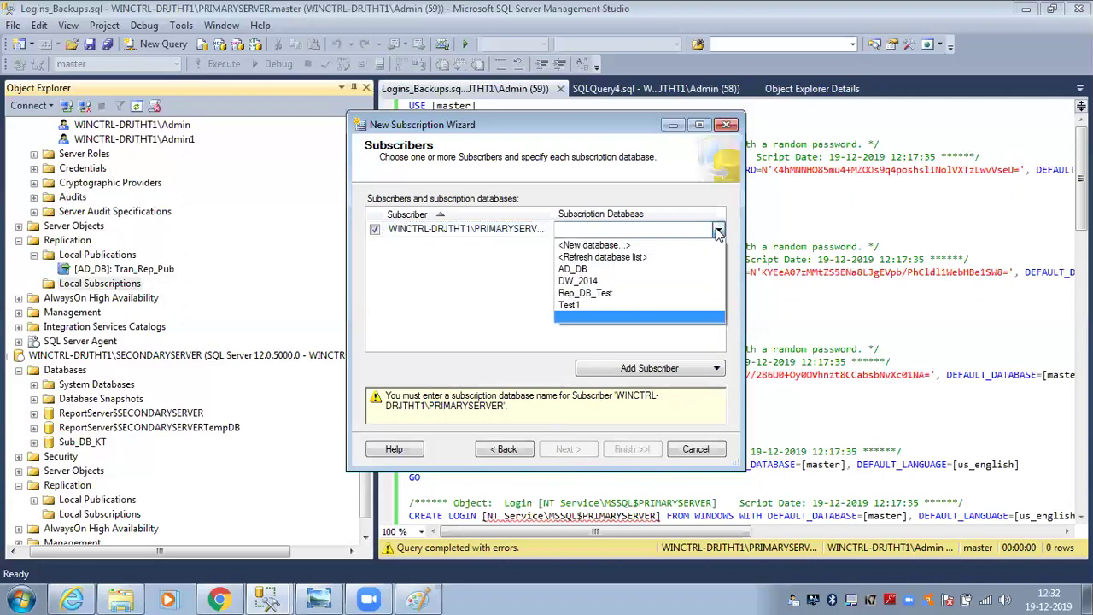
pyautogui.click(484, 280)
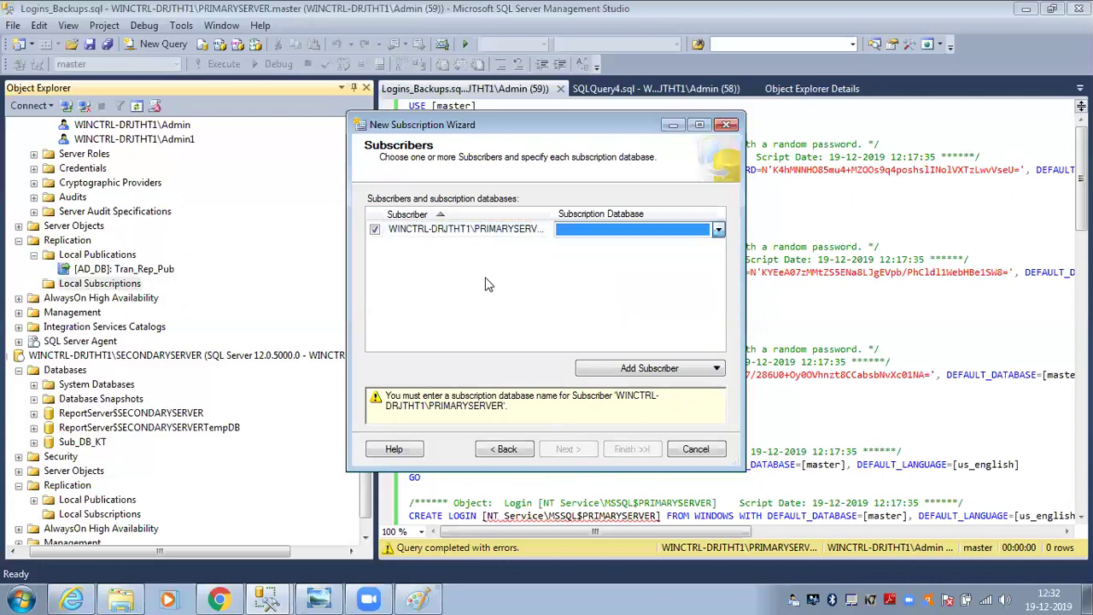
pyautogui.click(462, 231)
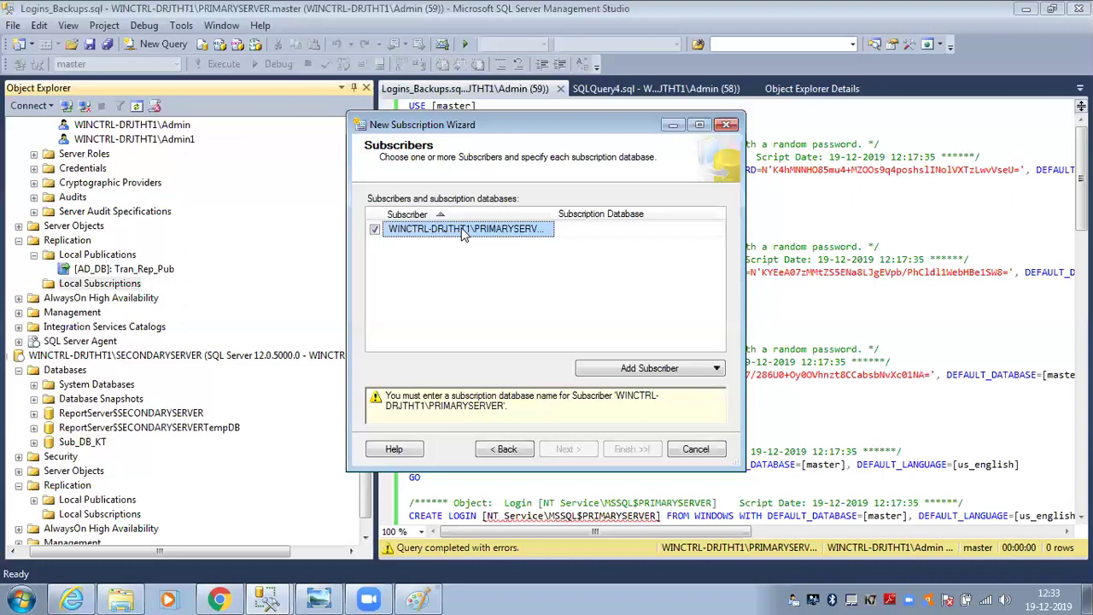
# - Add WINCTRL-DRJTHT1\SECONDARYSERVER as a SQL Server subscriber using Windows Authentication, and deselect the primary server
pyautogui.click(628, 368)
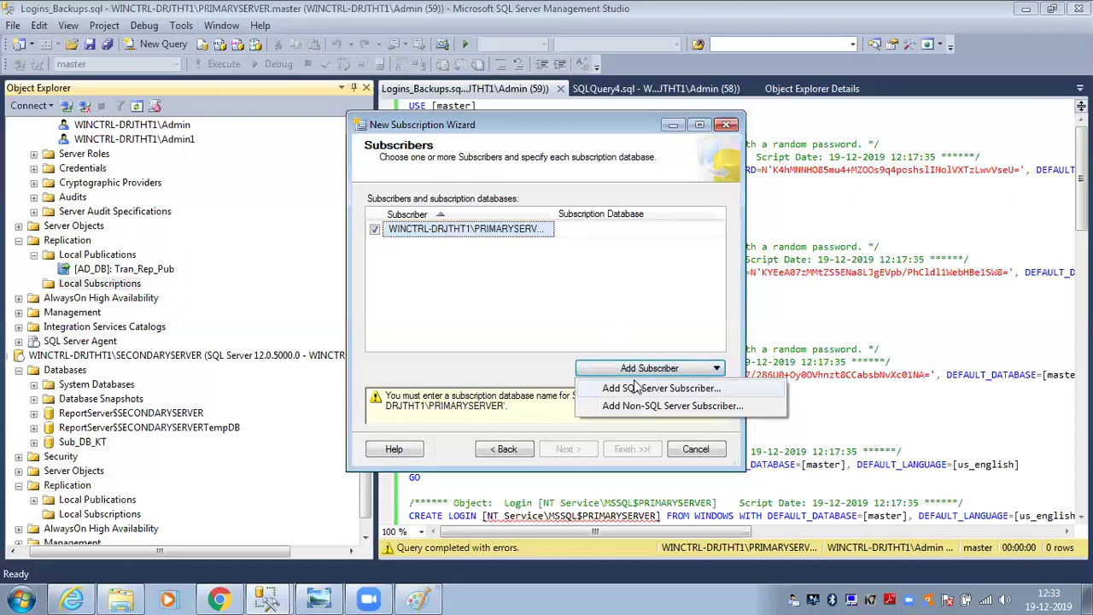
pyautogui.click(637, 388)
pyautogui.click(694, 208)
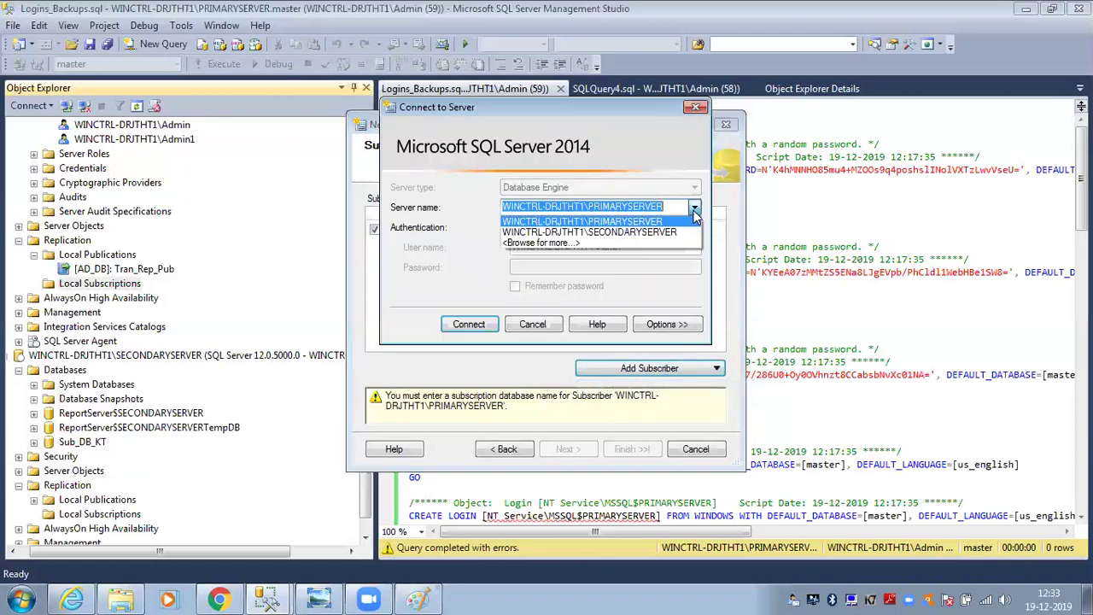
pyautogui.click(650, 231)
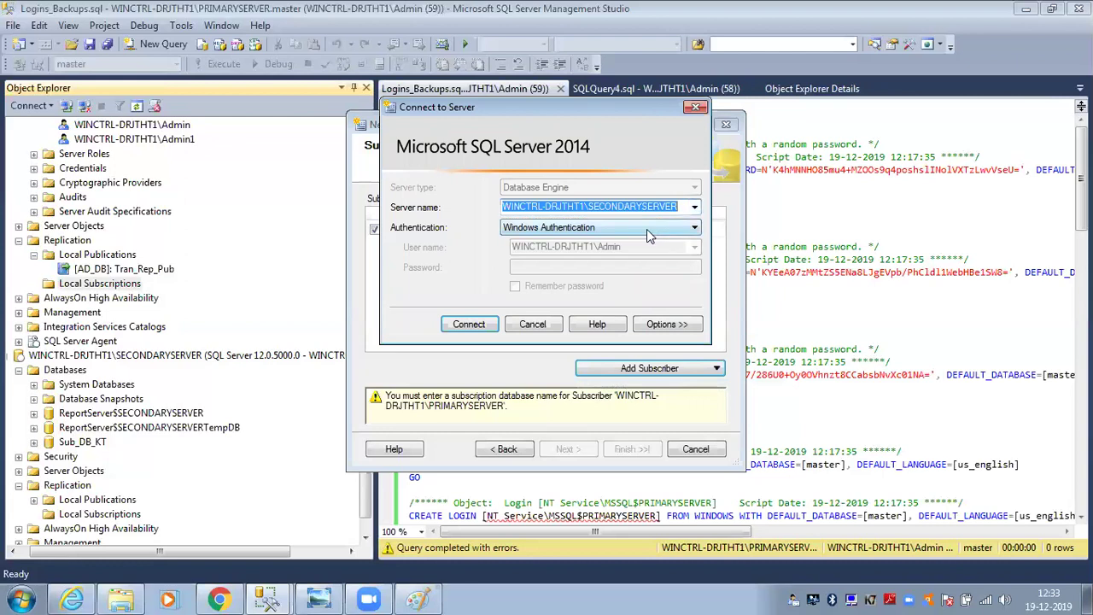
pyautogui.click(470, 324)
pyautogui.click(376, 229)
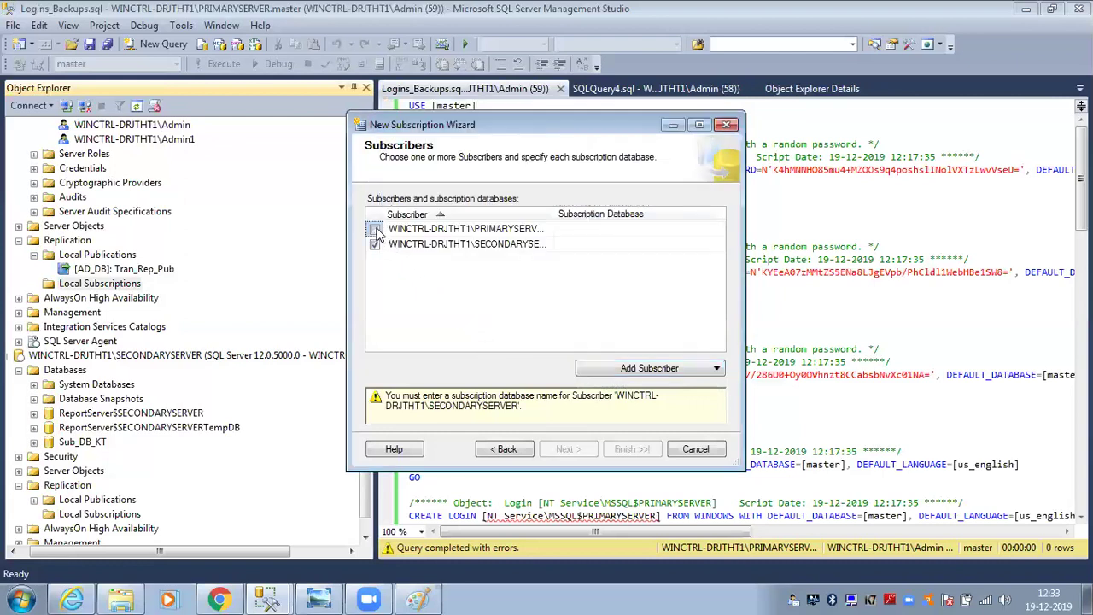
# - Create a new database named DB_Sub_Tran as the secondary server's subscription database and continue to the Distribution Agent security page
pyautogui.click(562, 244)
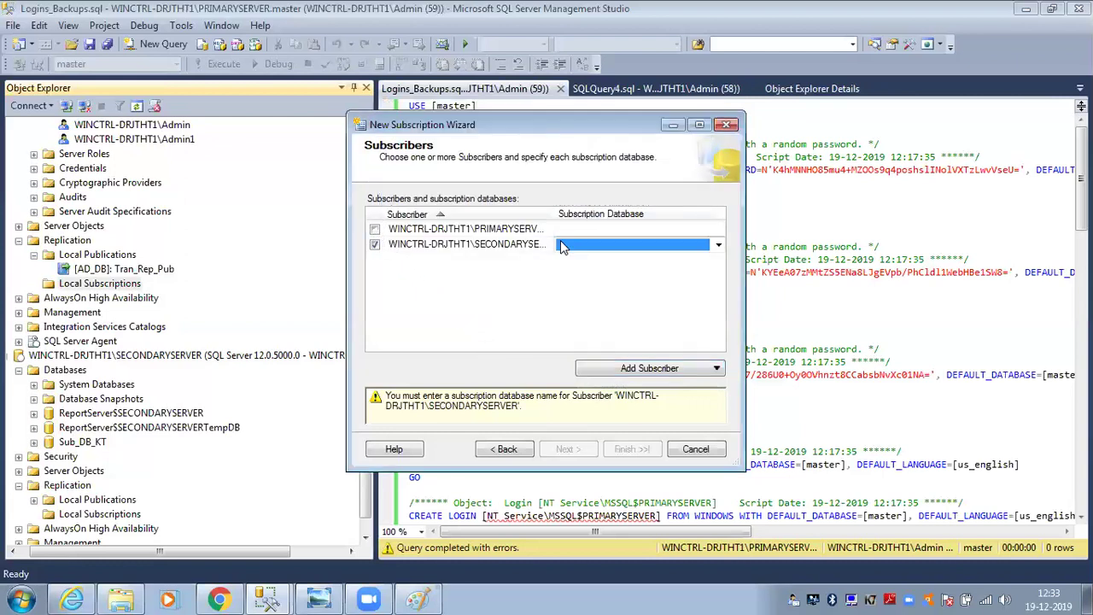
pyautogui.click(718, 244)
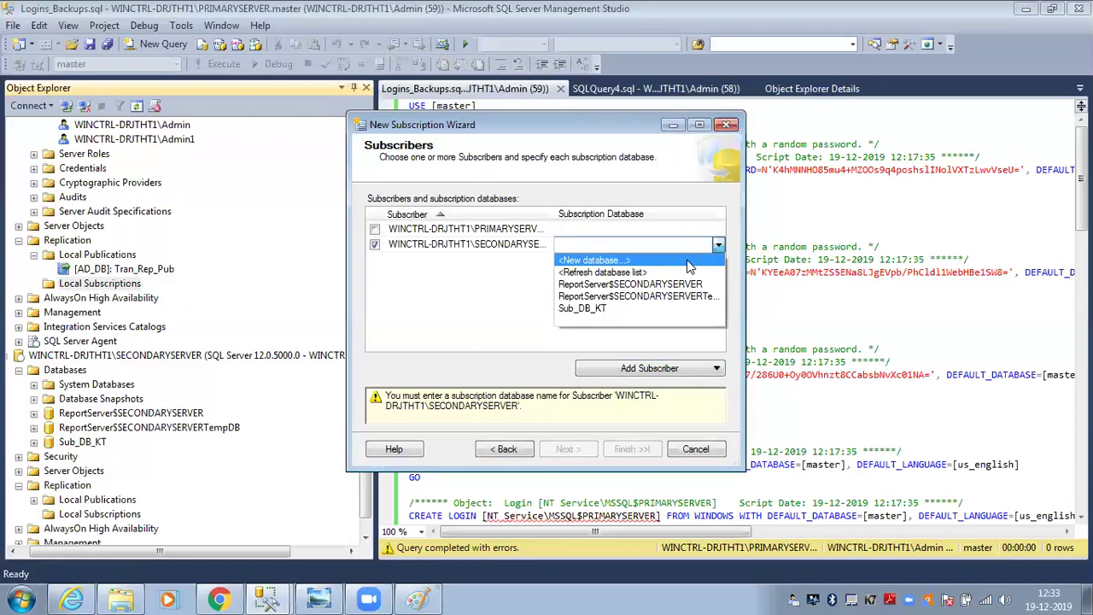
pyautogui.click(587, 261)
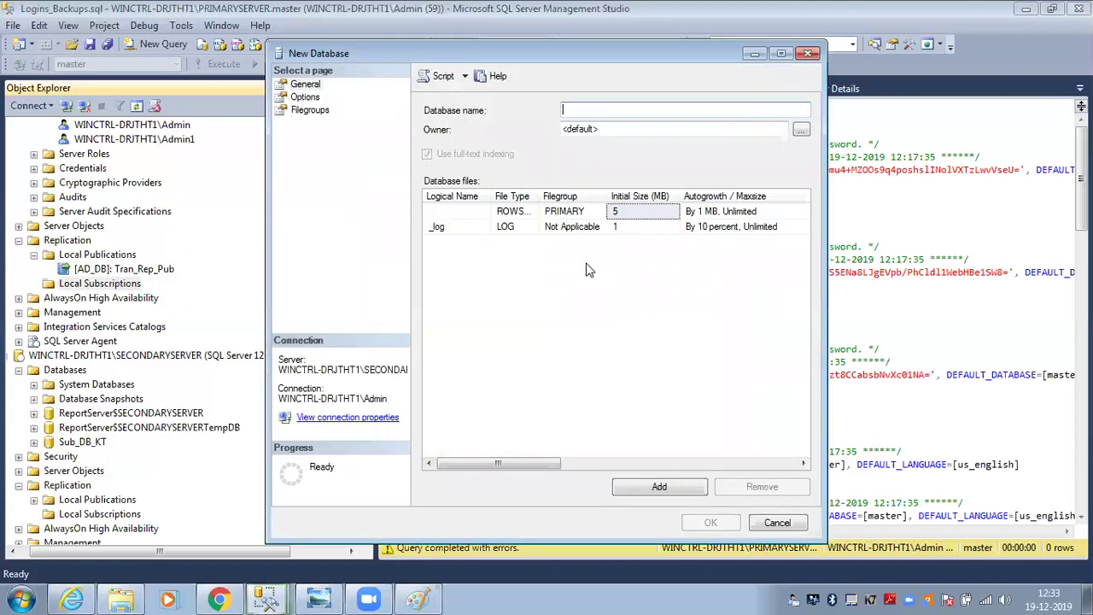
pyautogui.write('DB')
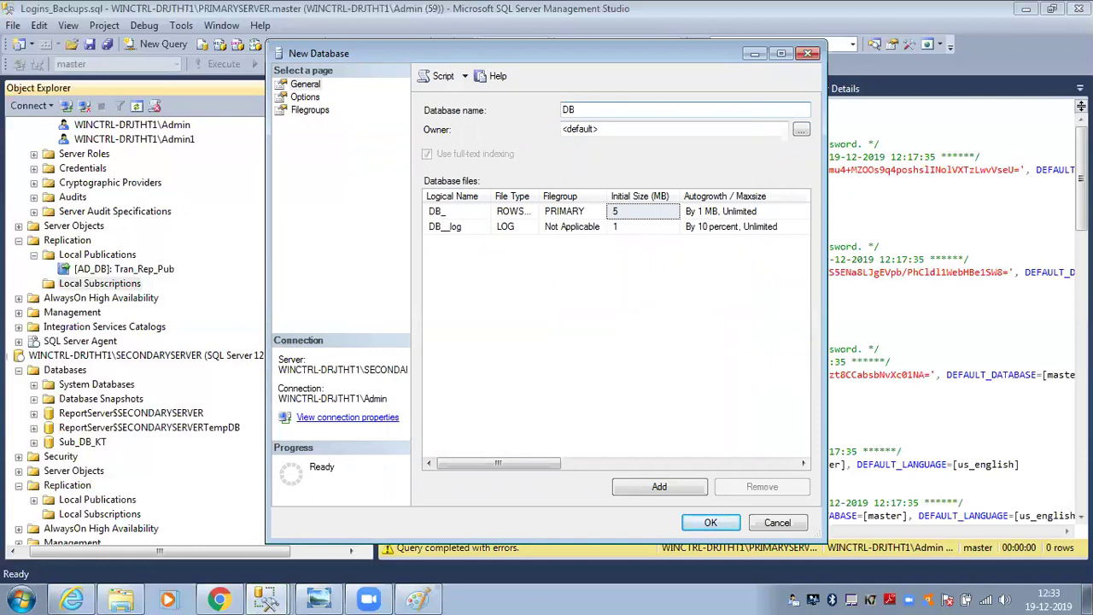
pyautogui.write('_Sub_Tran')
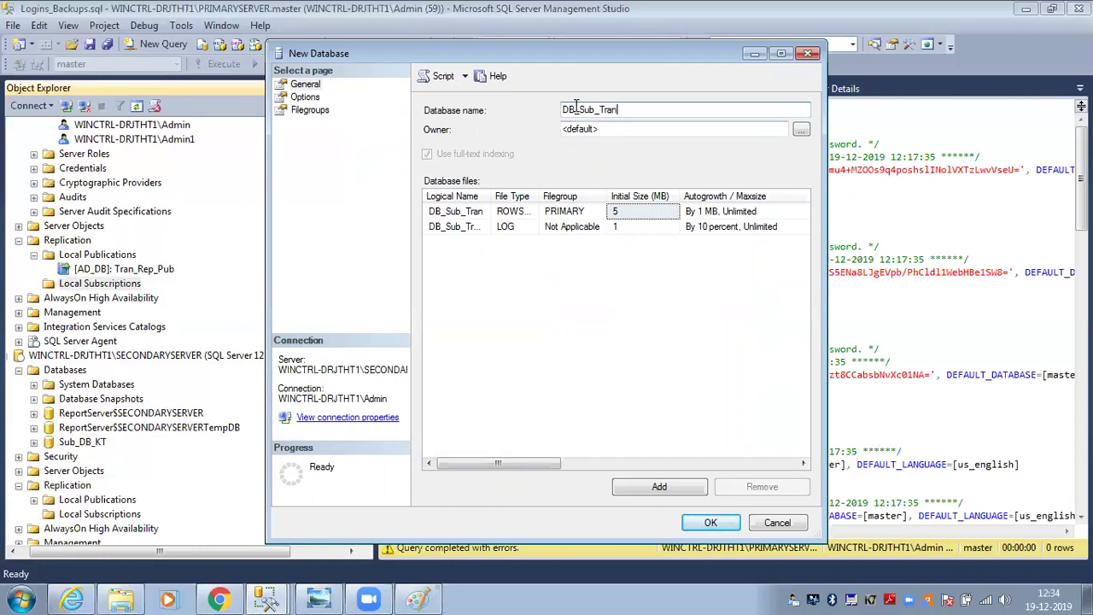
pyautogui.click(710, 525)
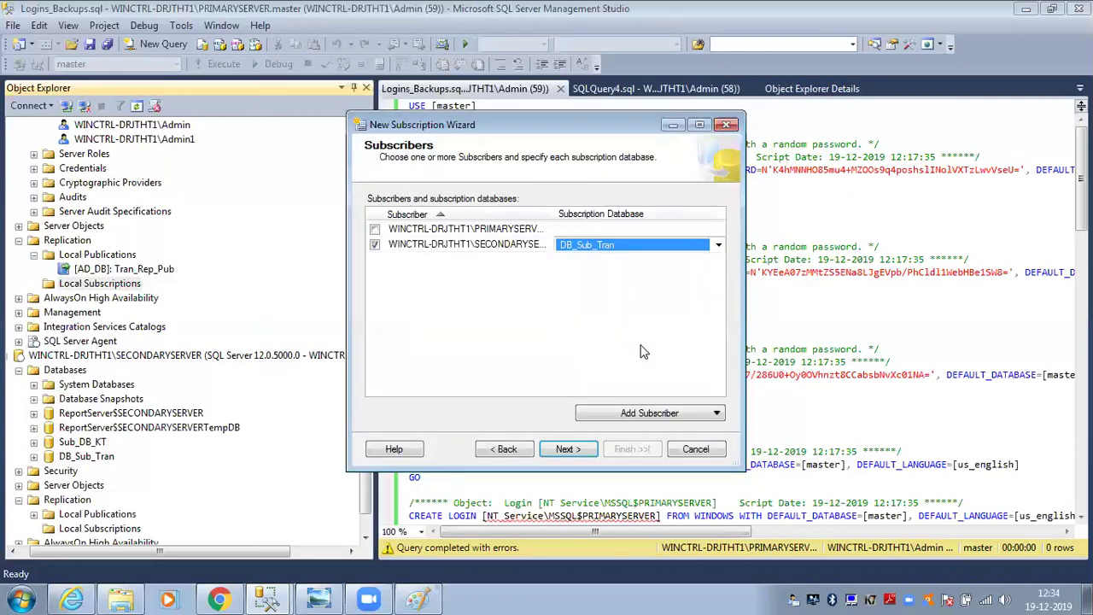
pyautogui.click(588, 450)
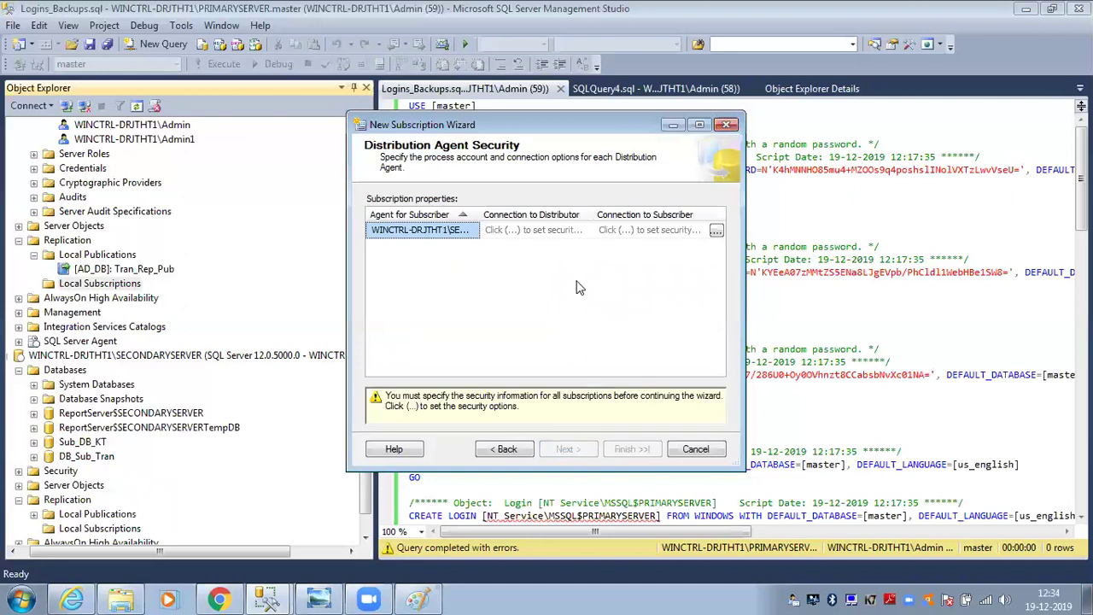
# - Run the Distribution Agent under the Windows account WINCTRL-DRJTHT1\Admin1, enter and confirm its password, and continue to the synchronization schedule
pyautogui.click(716, 232)
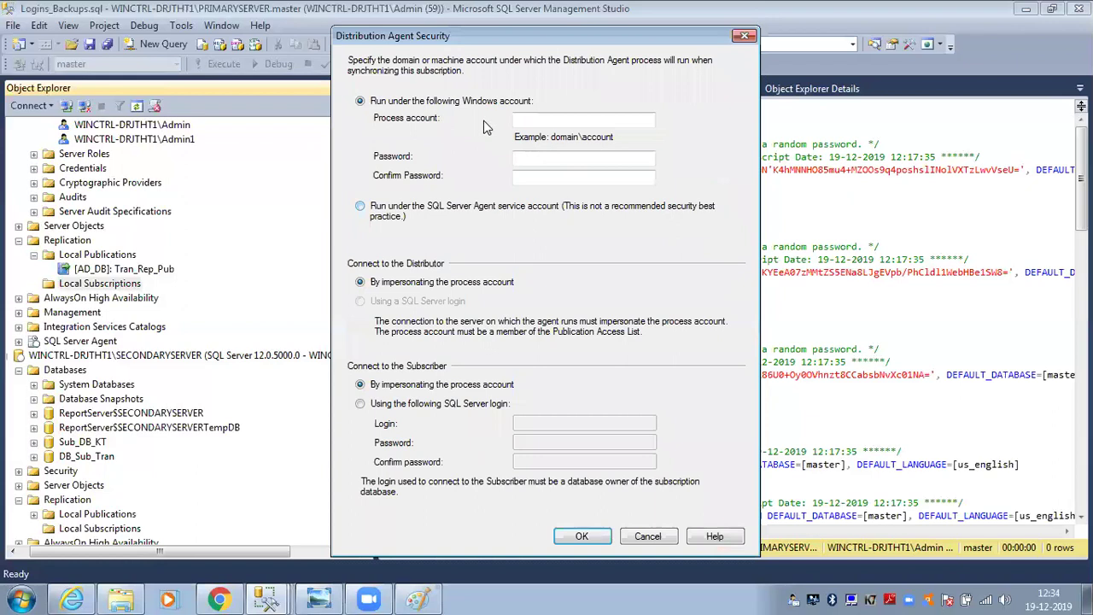
pyautogui.click(525, 119)
pyautogui.write('WINCTRL-DRJTHT1\\Admin1')
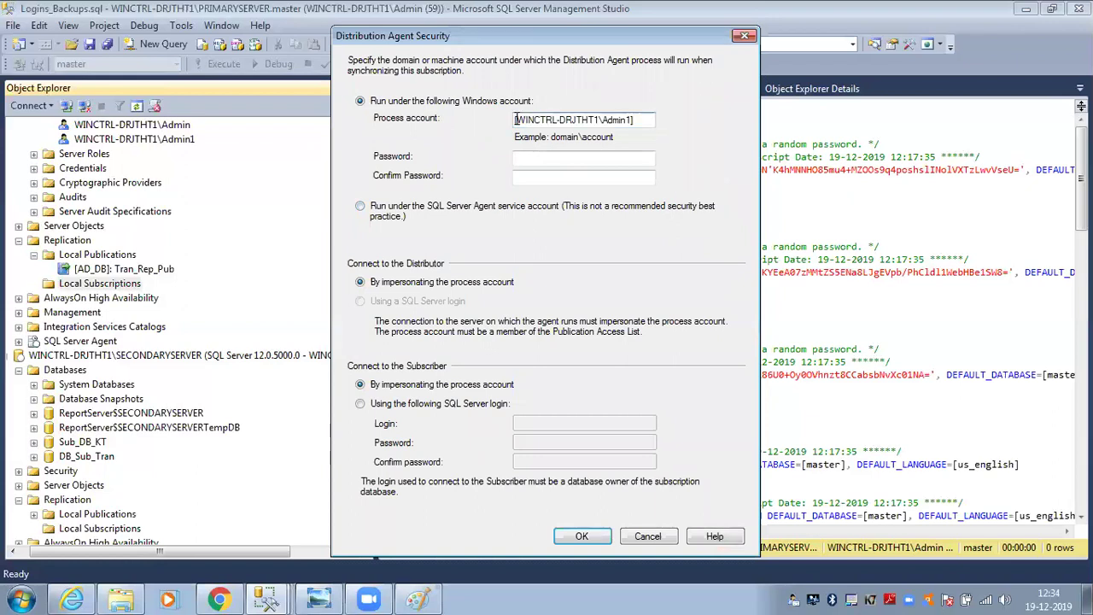
pyautogui.click(515, 119)
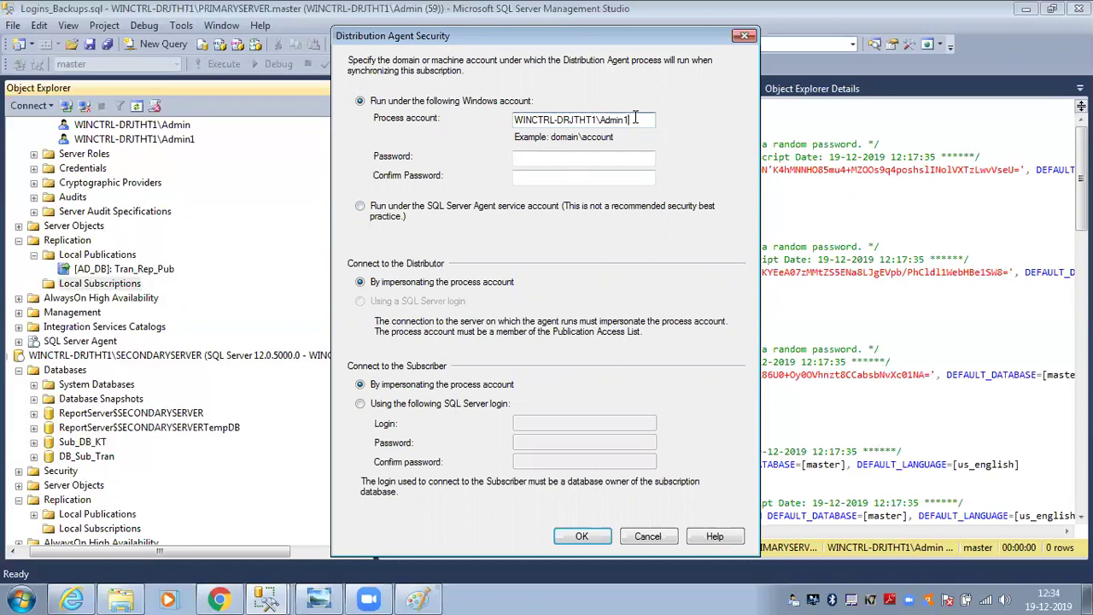
pyautogui.click(581, 155)
pyautogui.write('*****')
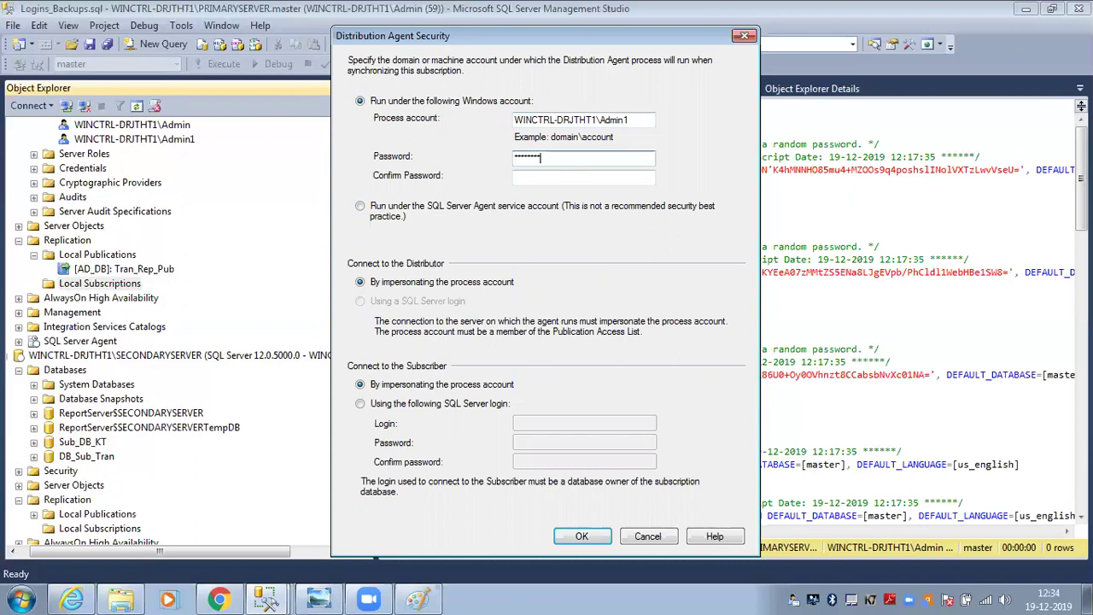
pyautogui.write('********')
pyautogui.press('Tab')
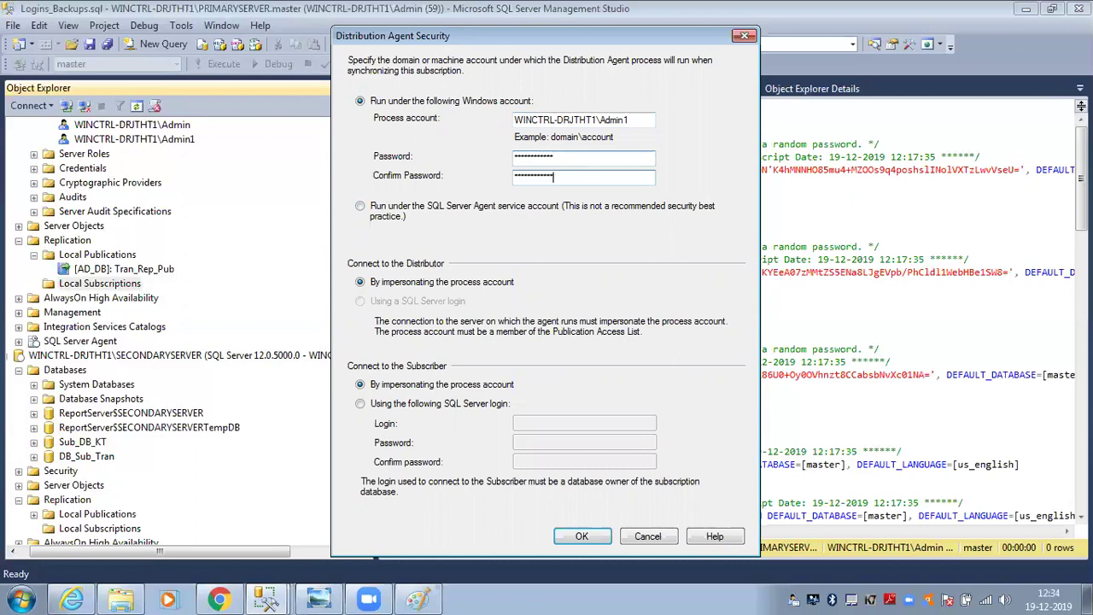
pyautogui.click(582, 533)
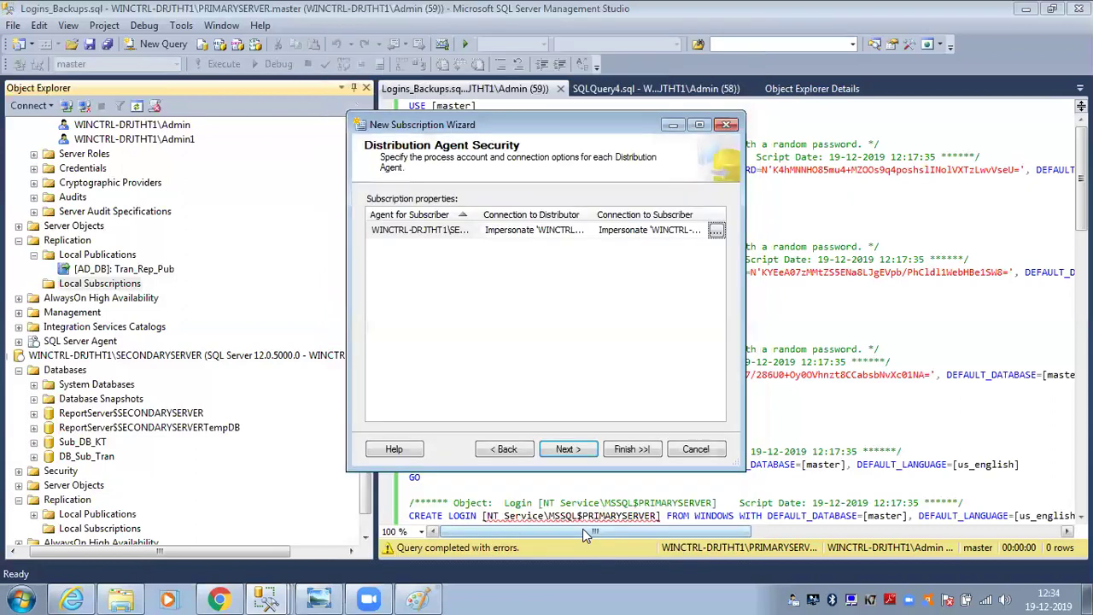
pyautogui.click(577, 449)
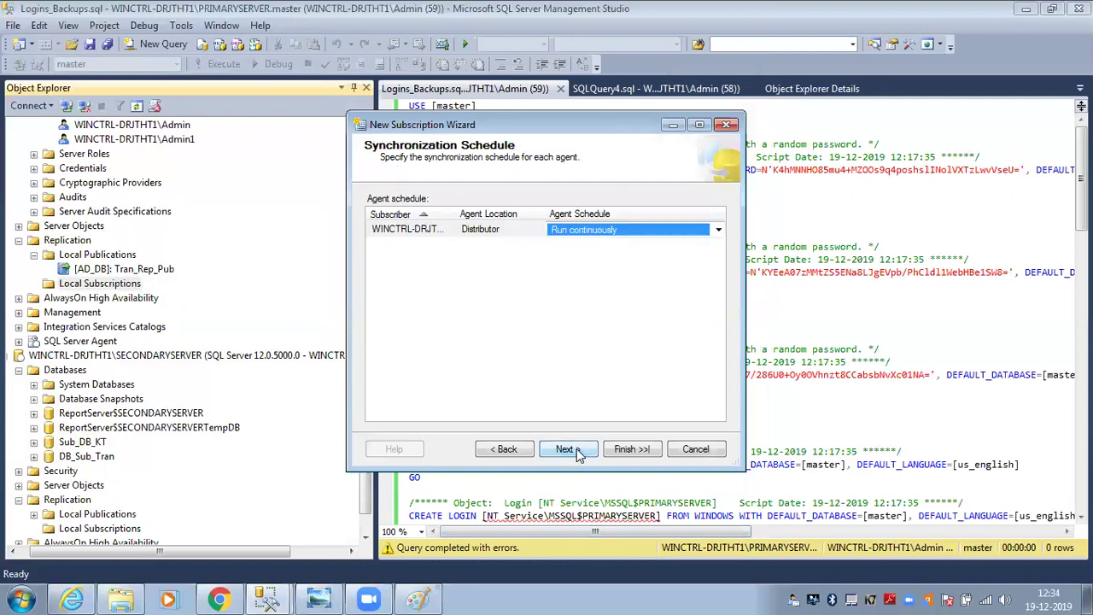
# - Keep the agent schedule at Run continuously and subscription initialization at Immediately, and continue to the wizard actions page
pyautogui.click(719, 232)
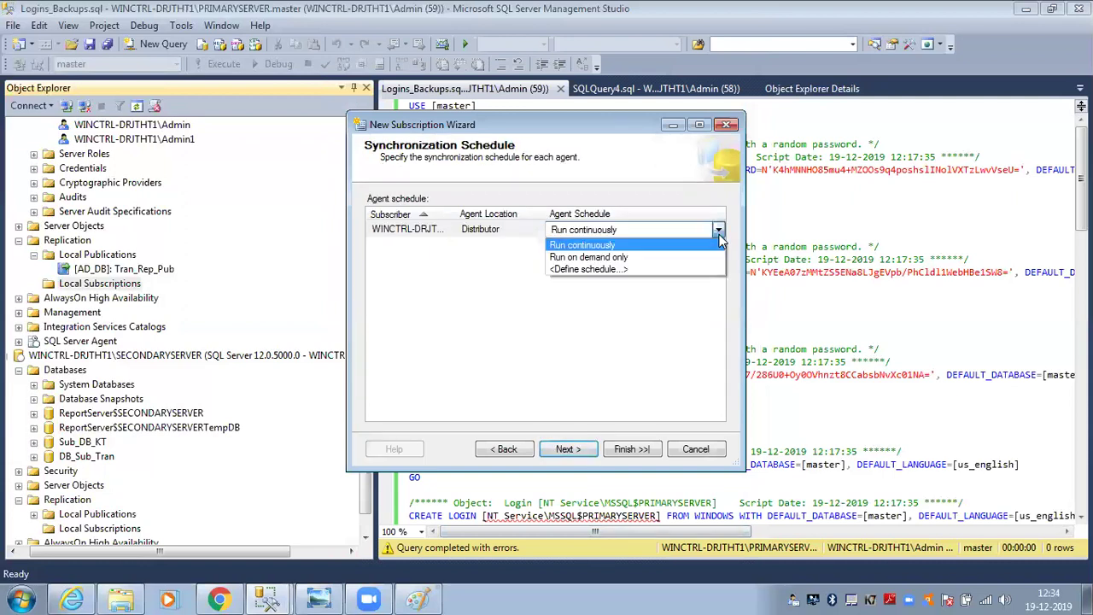
pyautogui.click(652, 243)
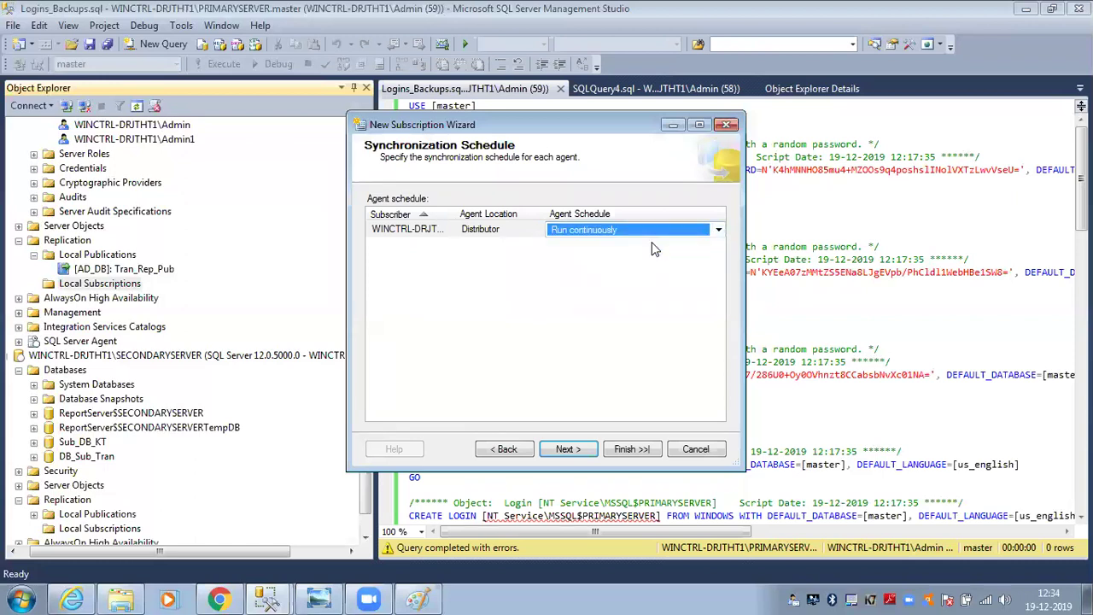
pyautogui.click(564, 448)
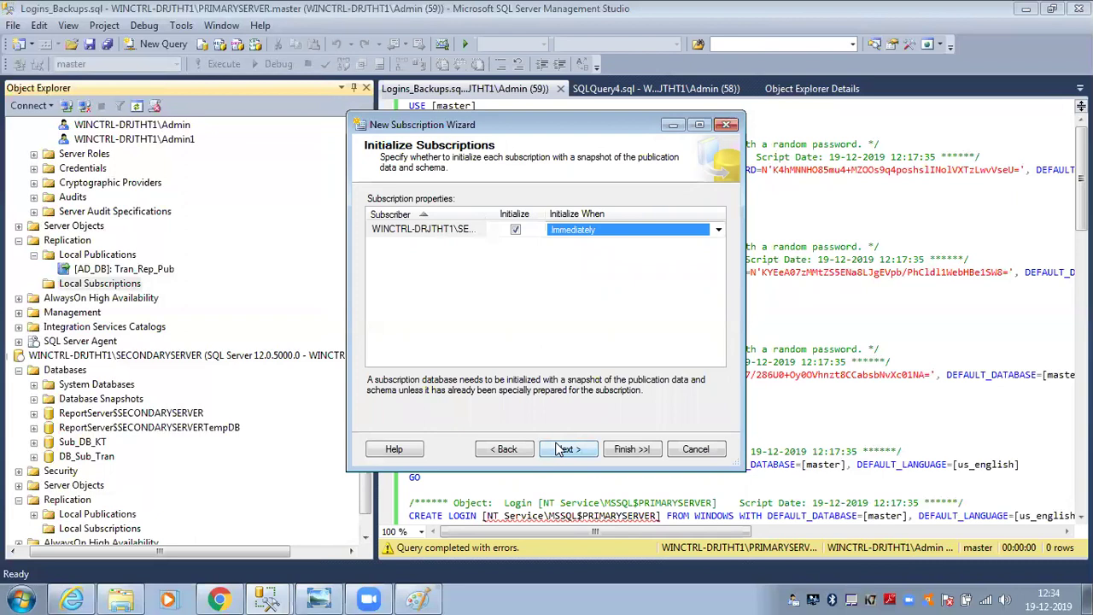
pyautogui.click(560, 230)
pyautogui.click(568, 243)
pyautogui.click(569, 449)
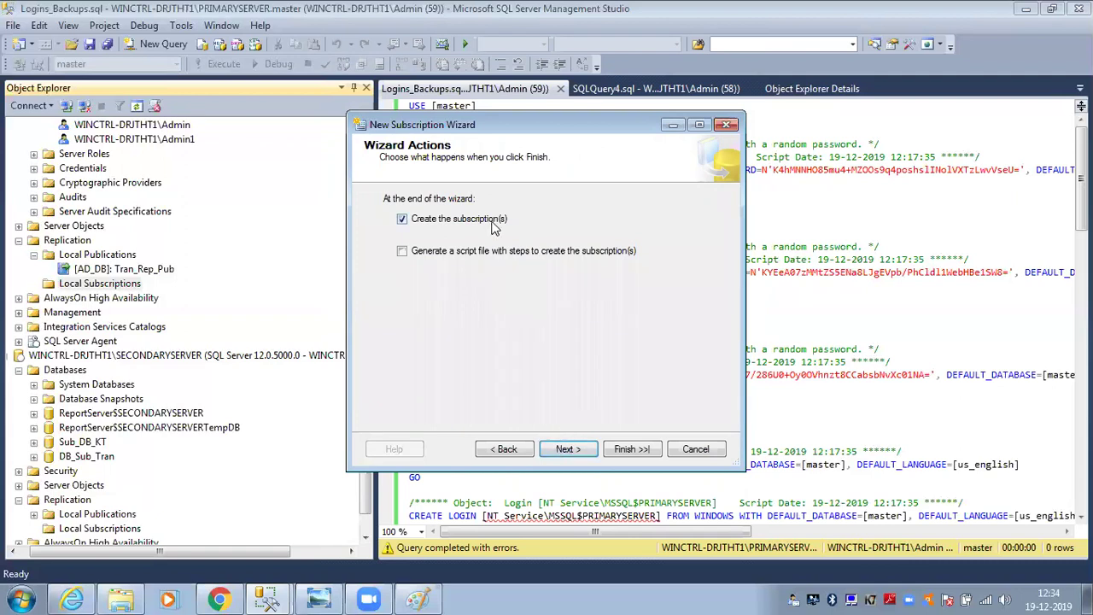
# - Finish the wizard with only the option to create the subscription, and close it once the creation ends
pyautogui.click(592, 448)
pyautogui.click(622, 450)
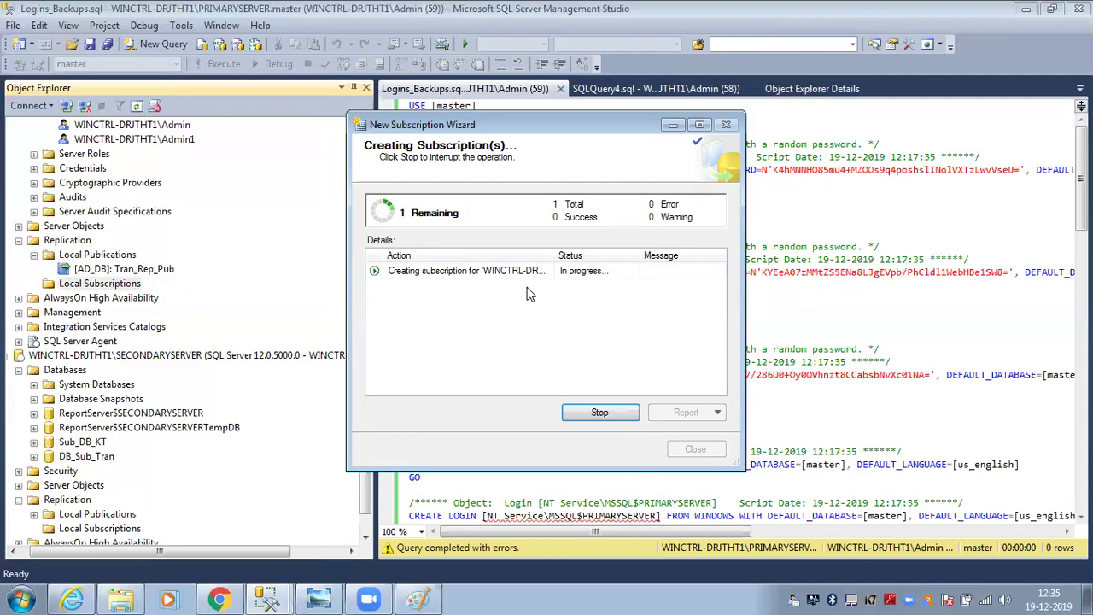
pyautogui.click(499, 277)
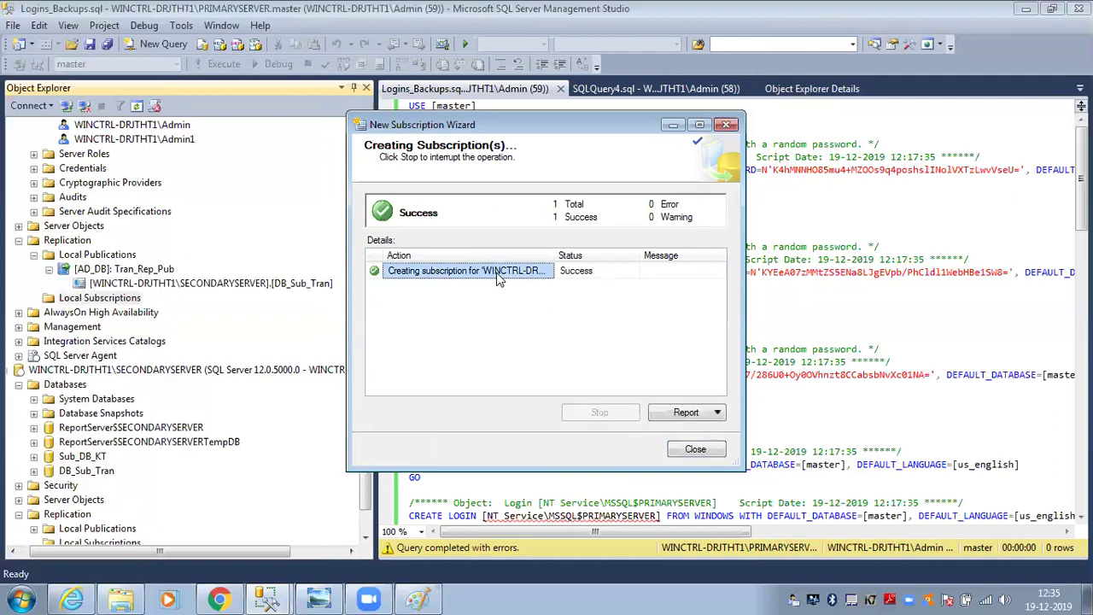
pyautogui.click(697, 450)
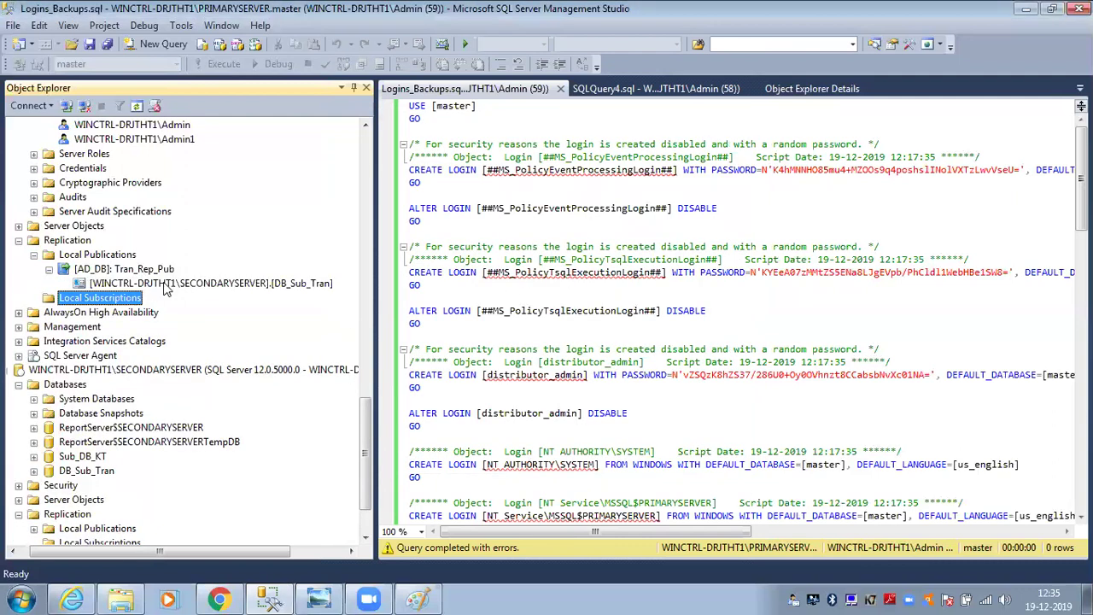
# - Refresh the primary server's Local Subscriptions folder and check its contents alongside Local Publications
pyautogui.click(76, 300)
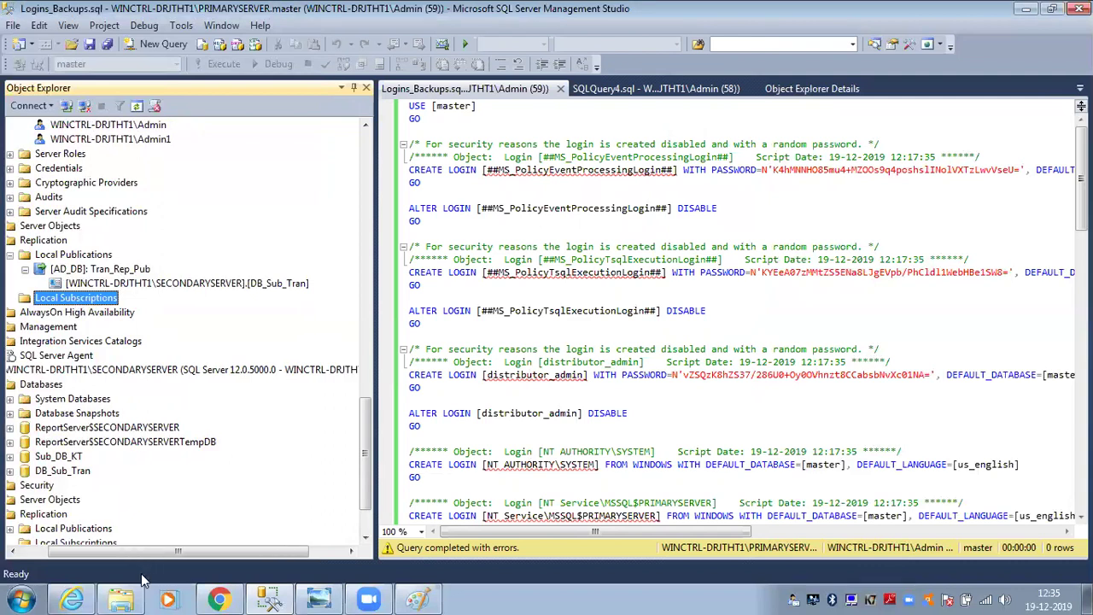
pyautogui.moveTo(135, 557); pyautogui.dragTo(97, 557)
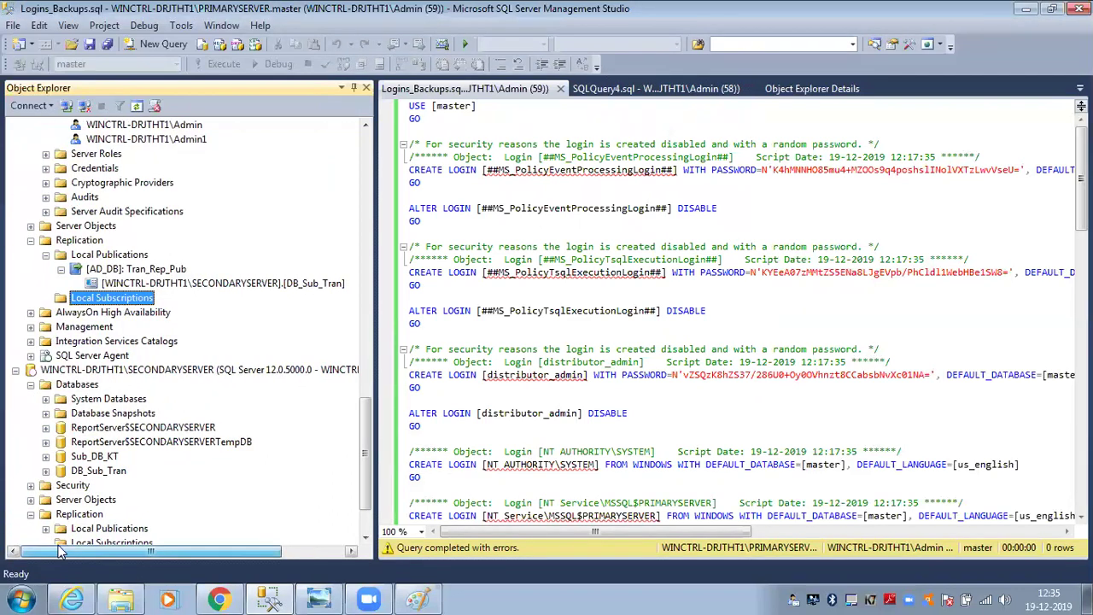
pyautogui.rightClick(84, 305)
pyautogui.click(120, 409)
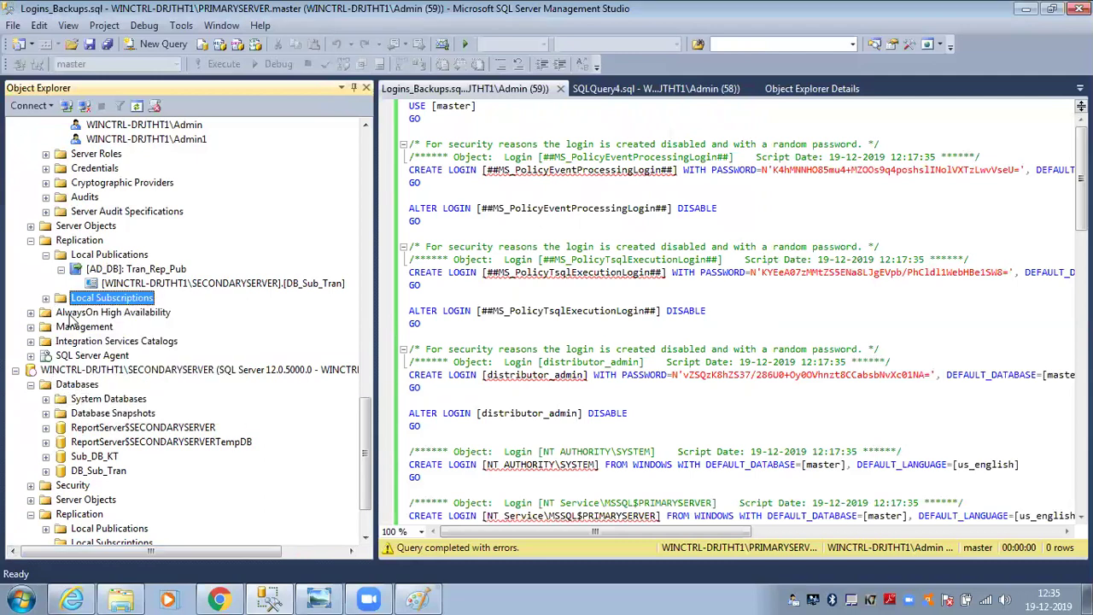
pyautogui.click(46, 298)
pyautogui.click(90, 256)
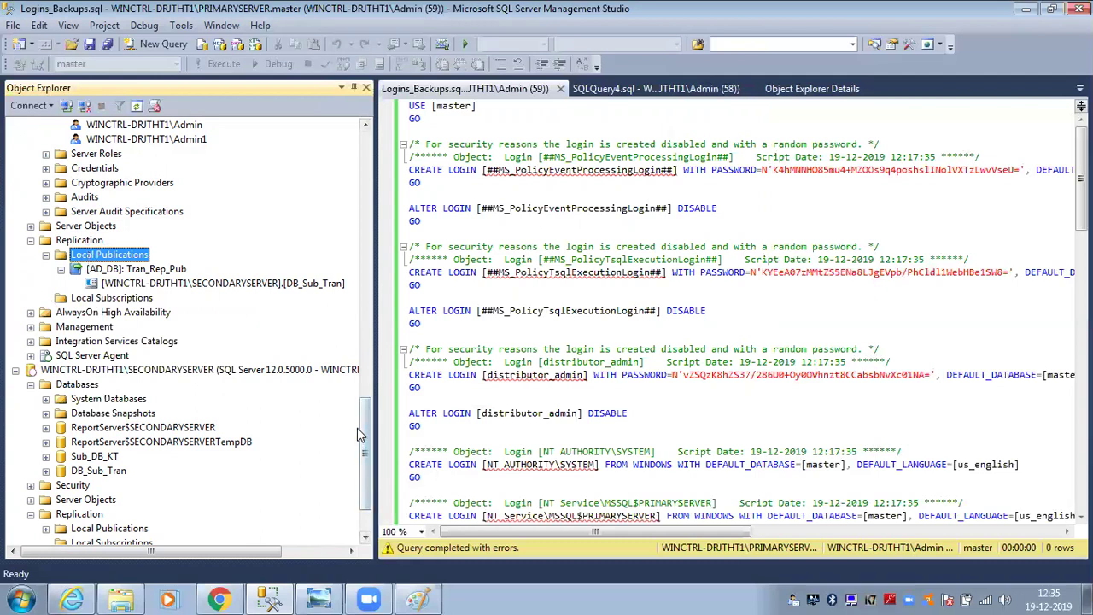
# - Refresh the secondary server's Local Subscriptions folder and check it for the new subscription
pyautogui.scroll(-2, 357, 428)
pyautogui.click(111, 470)
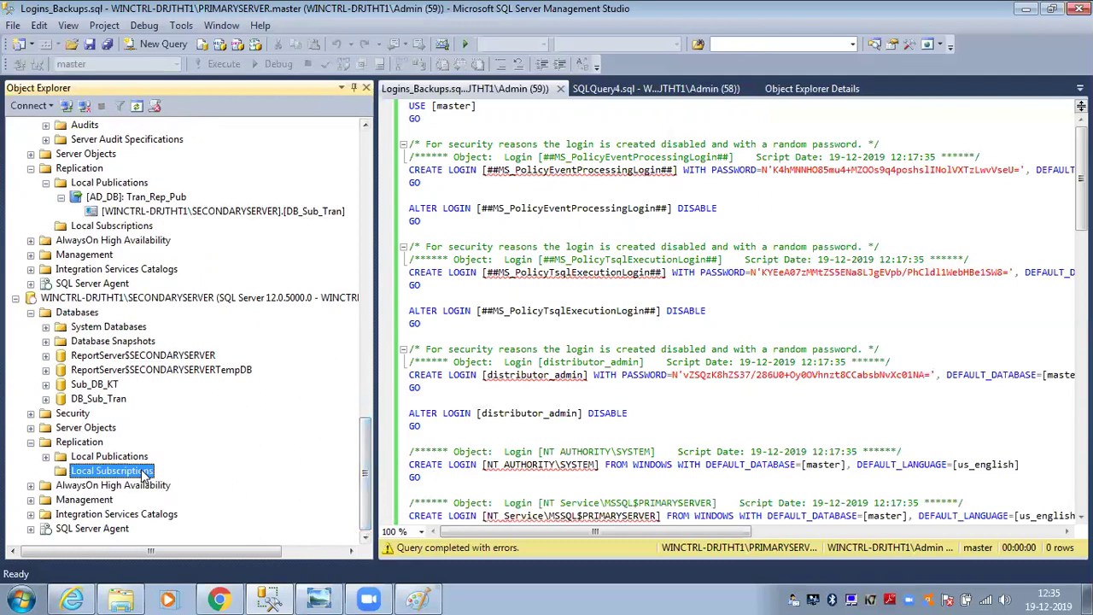
pyautogui.rightClick(145, 475)
pyautogui.click(198, 567)
pyautogui.click(46, 471)
# - Refresh the primary and secondary server trees and expand the primary server's local publications
pyautogui.moveTo(367, 473); pyautogui.dragTo(336, 157)
pyautogui.click(147, 126)
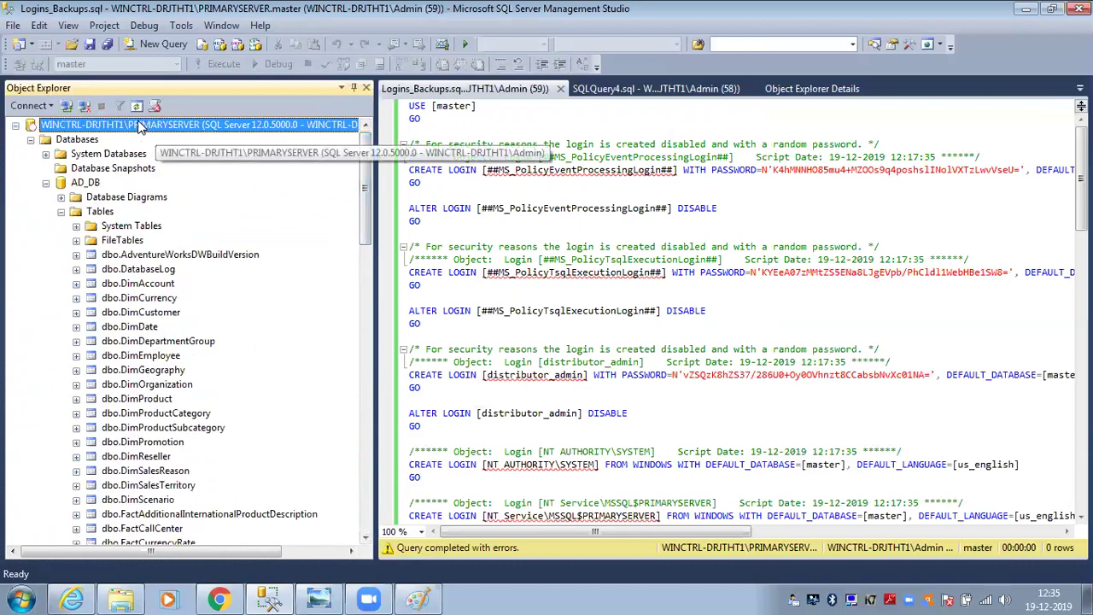
pyautogui.click(135, 105)
pyautogui.click(149, 254)
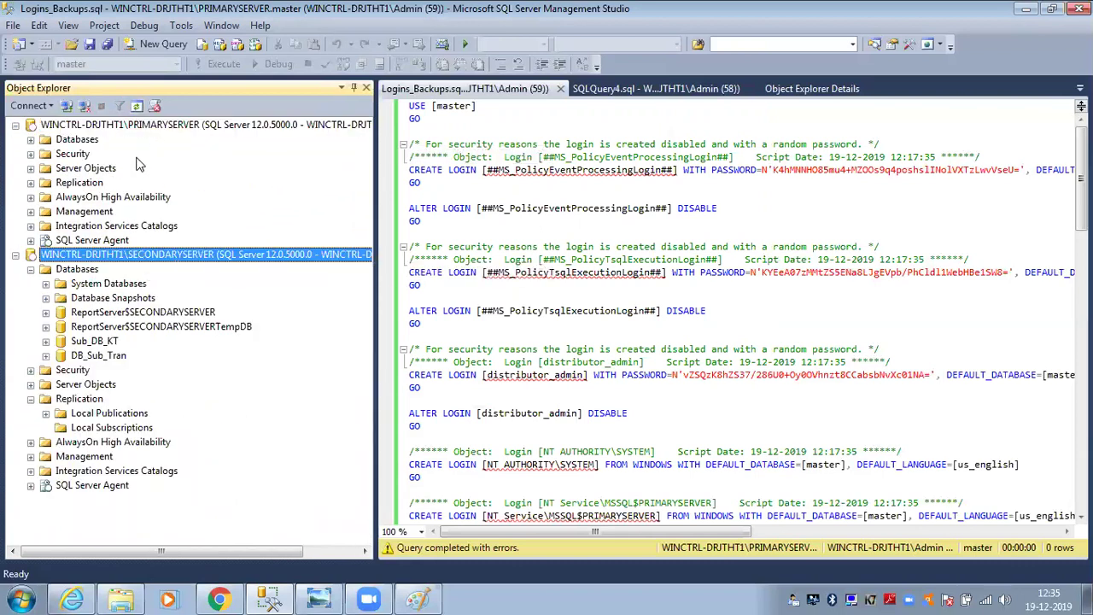
pyautogui.click(136, 106)
pyautogui.click(31, 183)
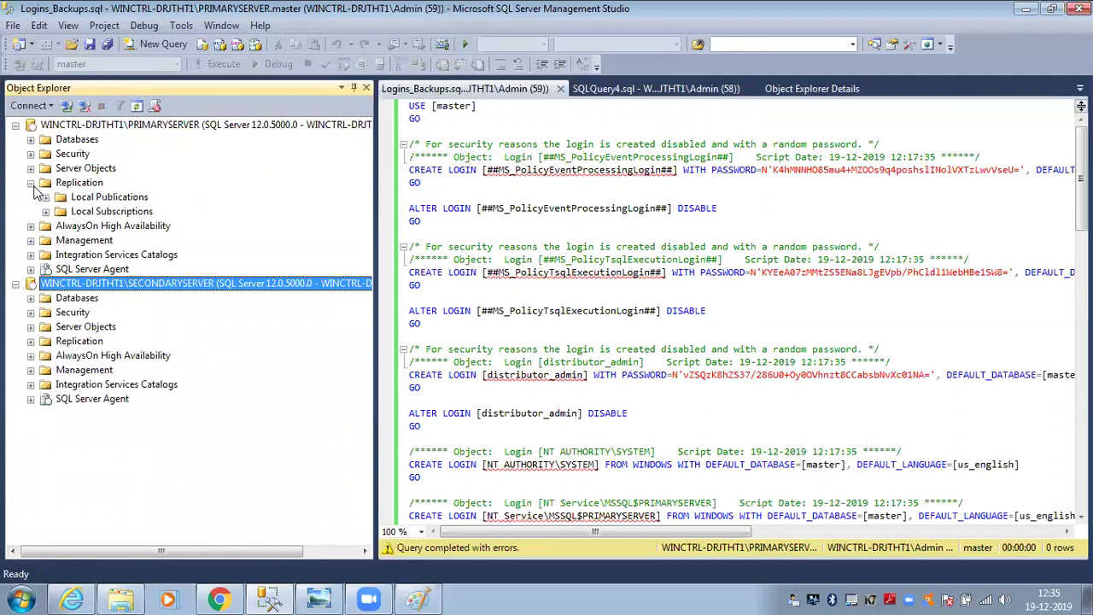
pyautogui.click(45, 197)
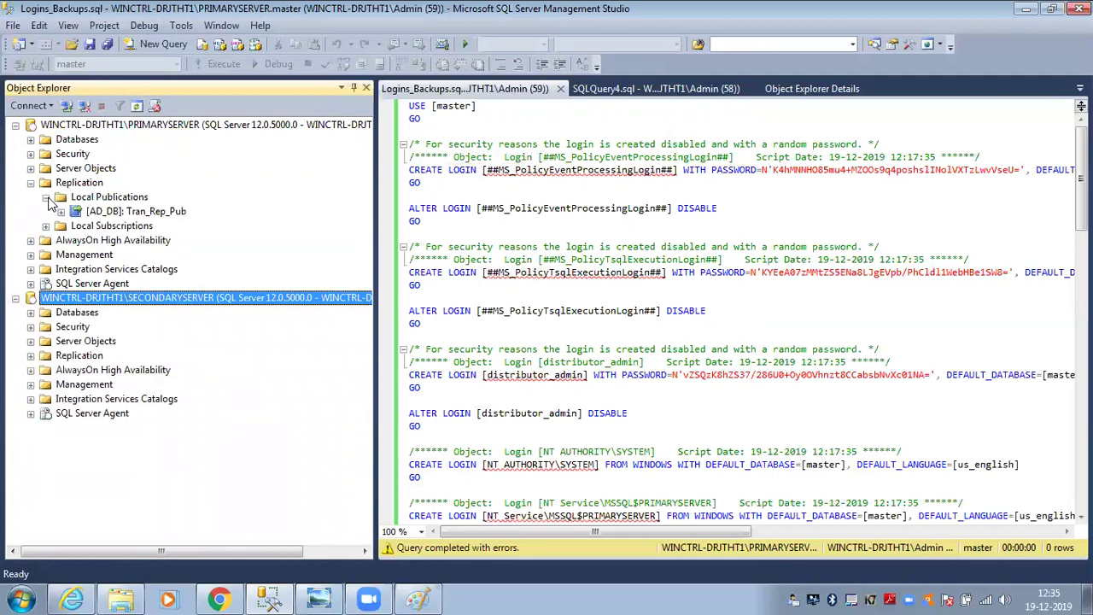
# - Examine the replication agent, cleanup and checkup jobs under the primary server's SQL Server Agent
pyautogui.click(31, 284)
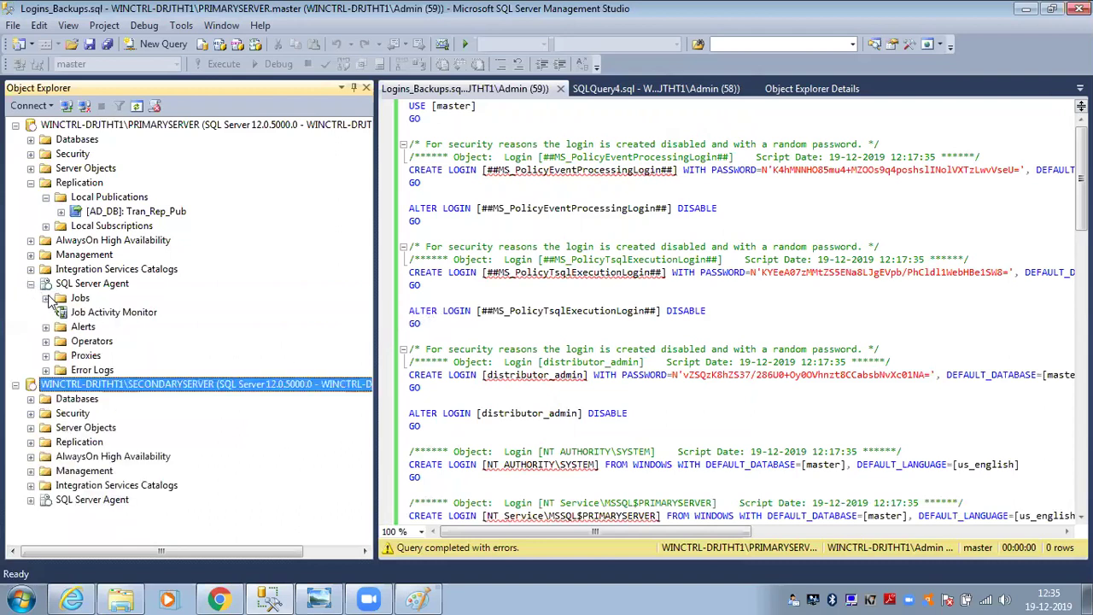
pyautogui.click(46, 298)
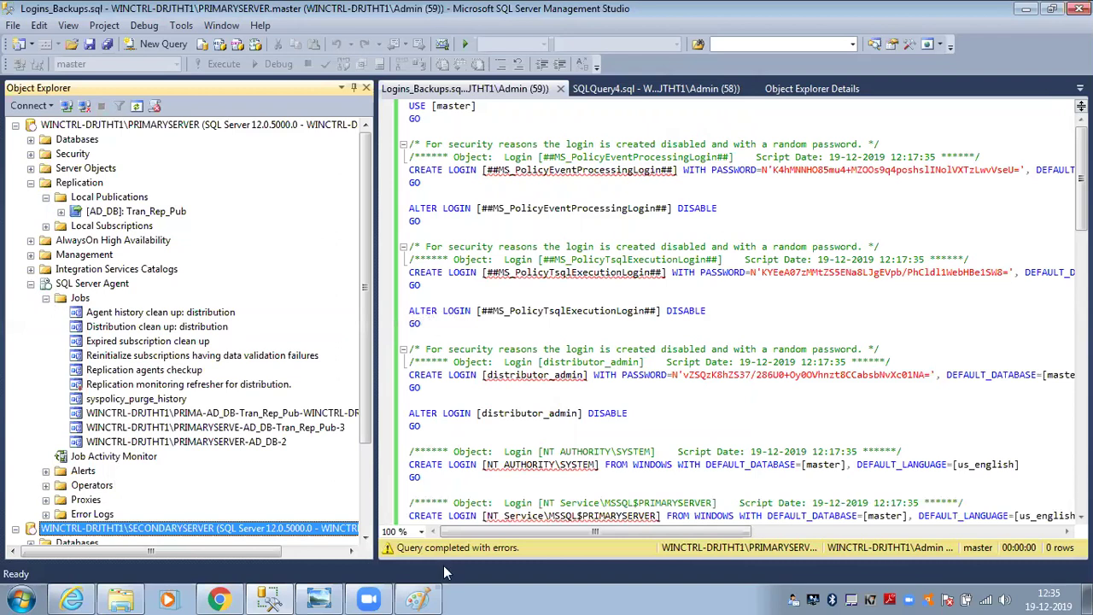
pyautogui.click(269, 416)
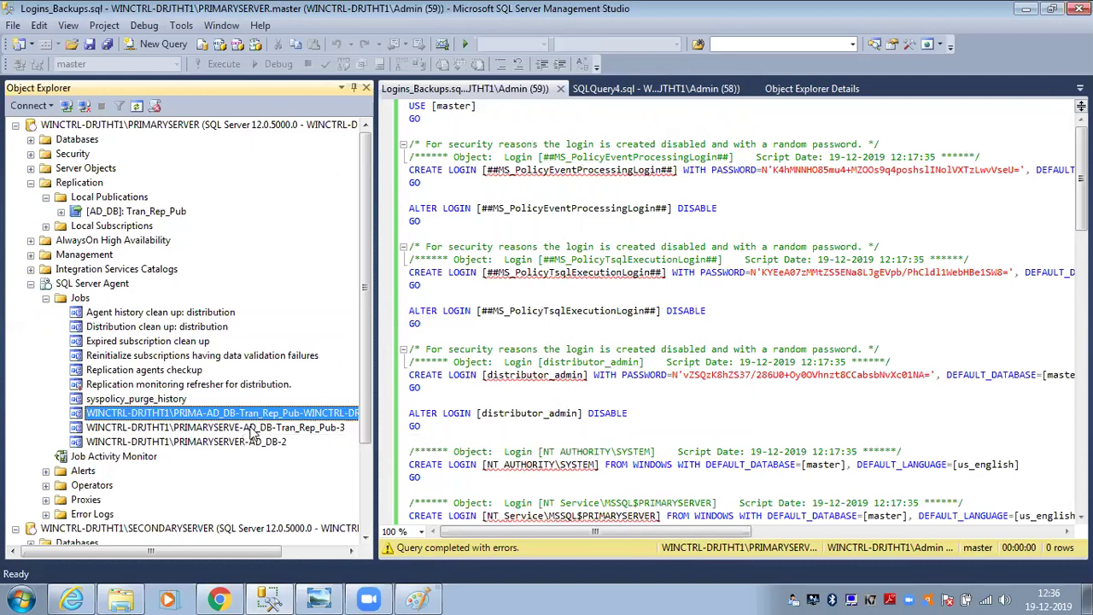
pyautogui.click(251, 429)
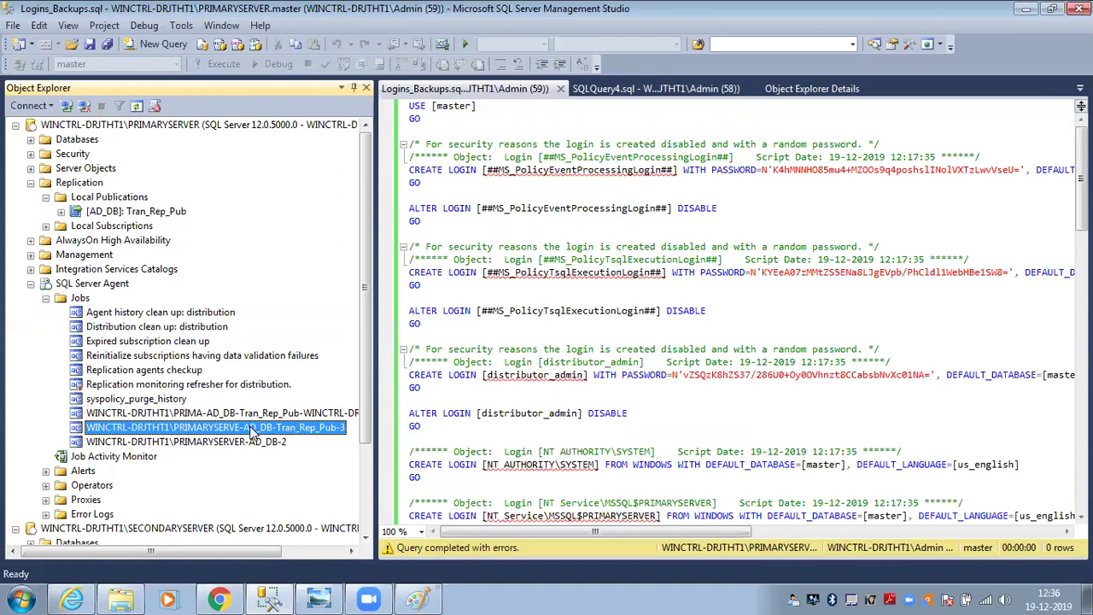
pyautogui.click(247, 448)
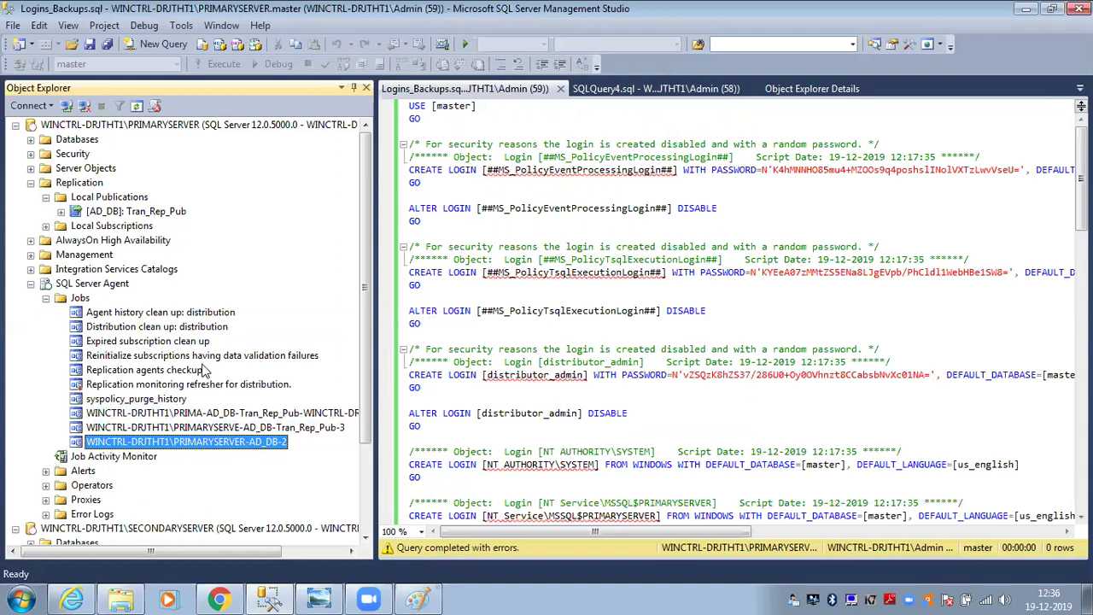
pyautogui.click(176, 327)
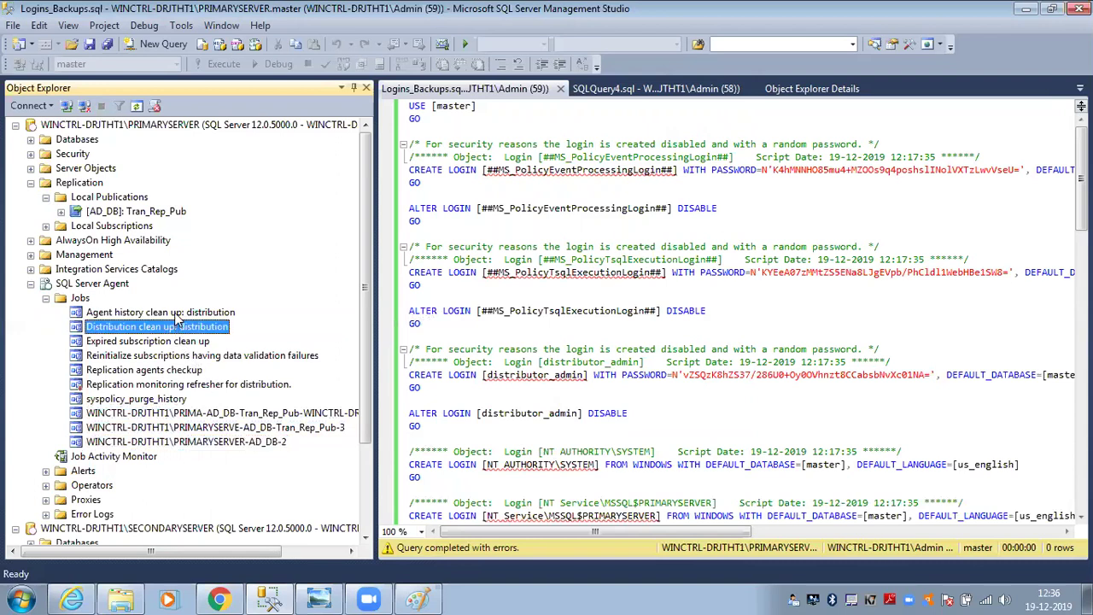
pyautogui.click(177, 314)
pyautogui.click(173, 372)
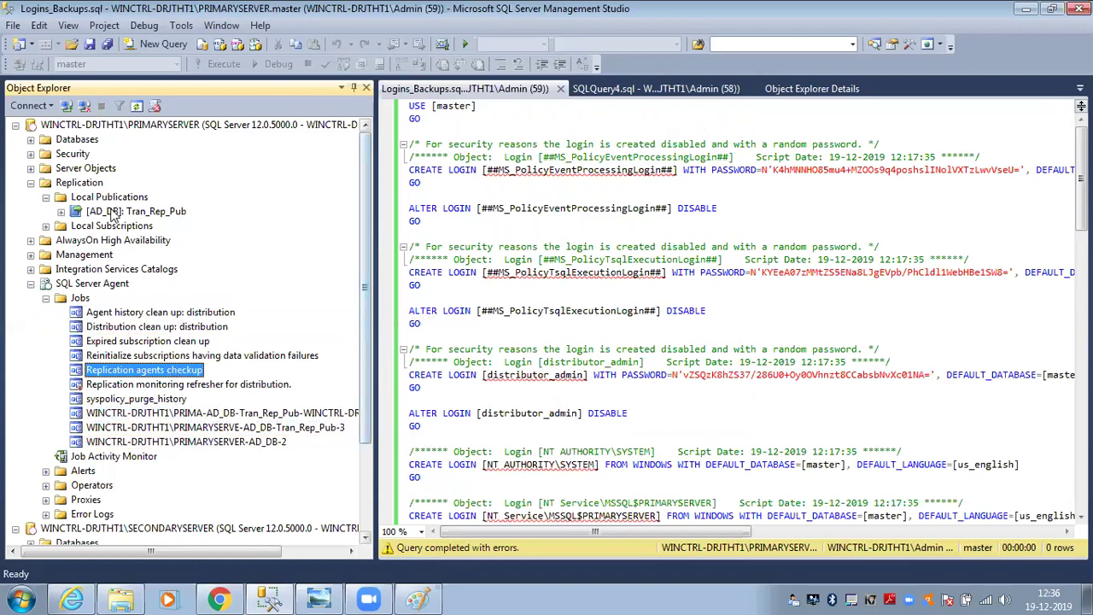
# - Examine the tables and views of the DB_Sub_Tran database on the secondary server for replicated objects
pyautogui.click(360, 478)
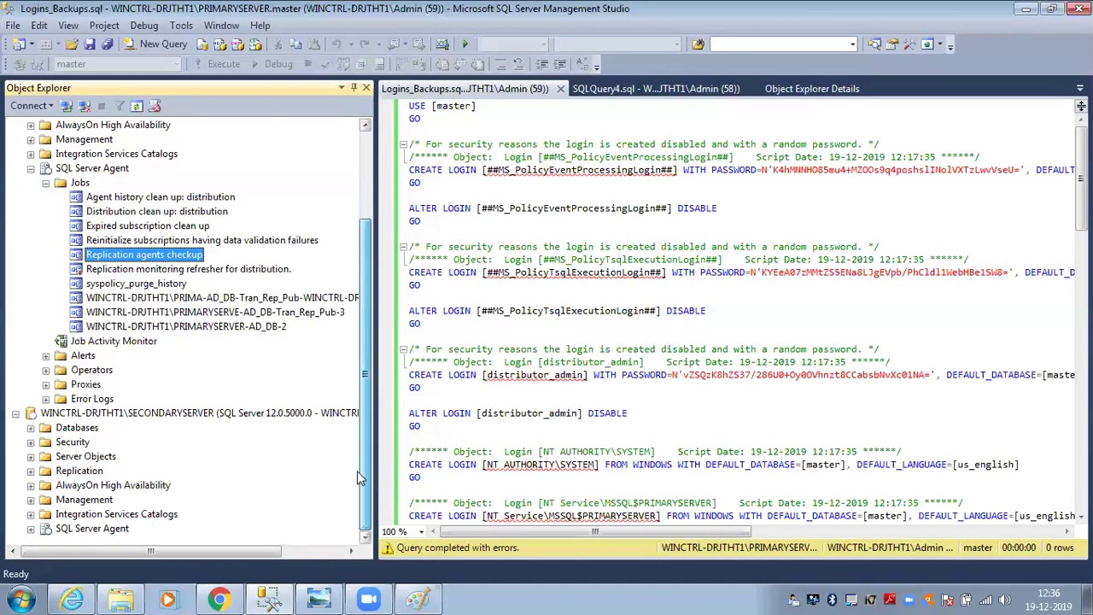
pyautogui.click(31, 427)
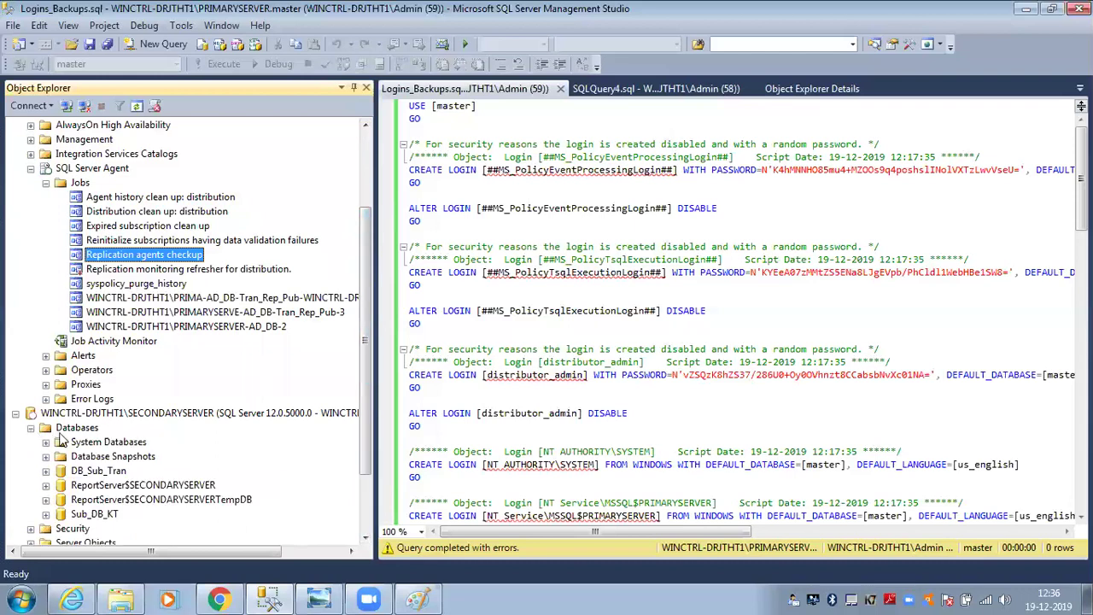
pyautogui.click(83, 471)
pyautogui.click(47, 471)
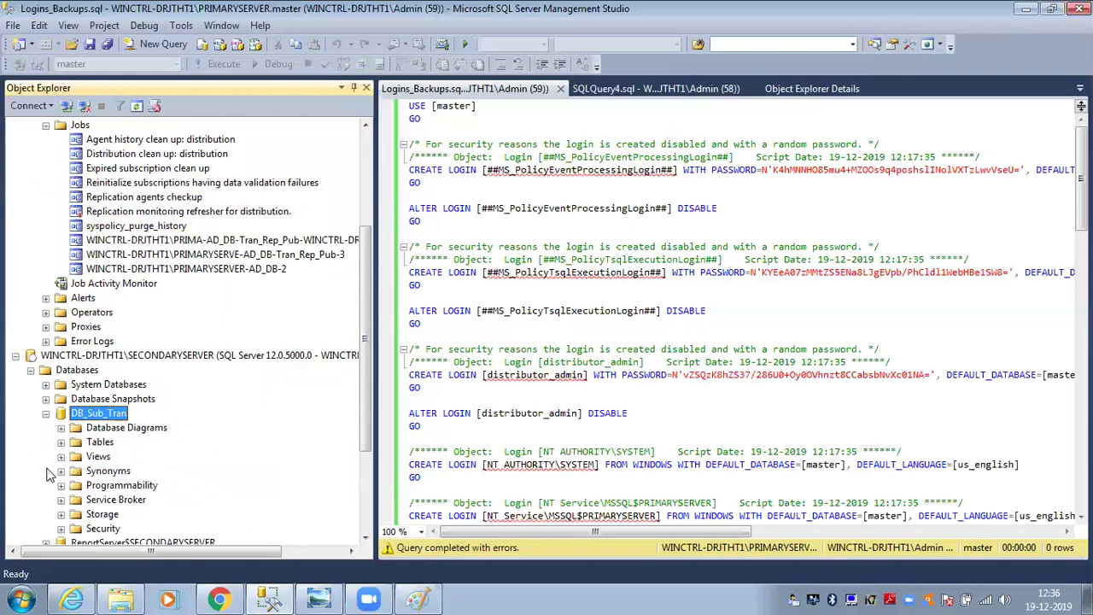
pyautogui.click(61, 442)
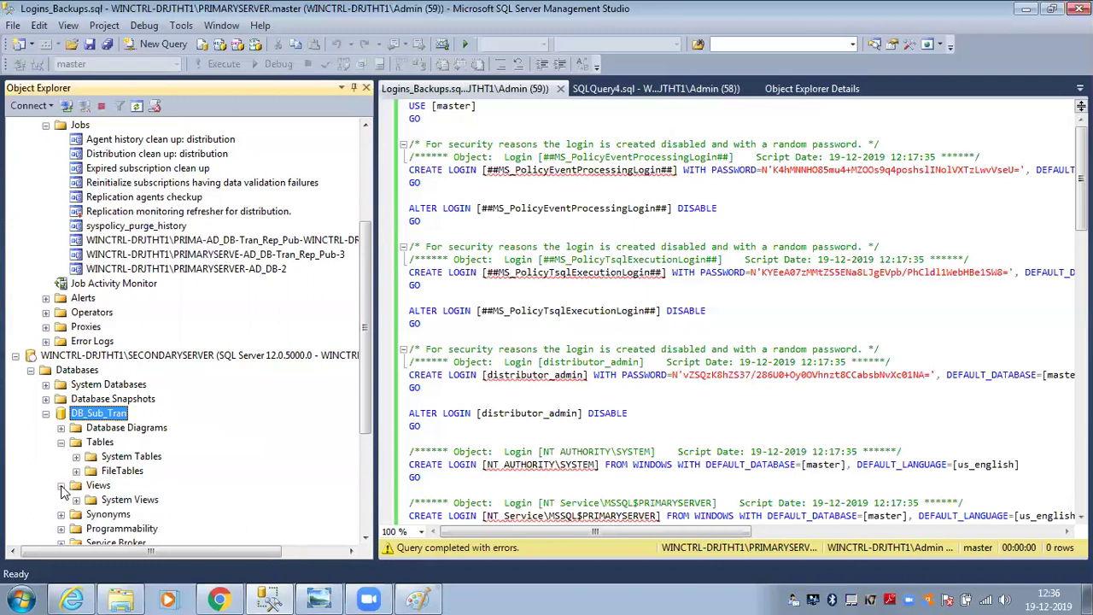
pyautogui.scroll(-2, 364, 367)
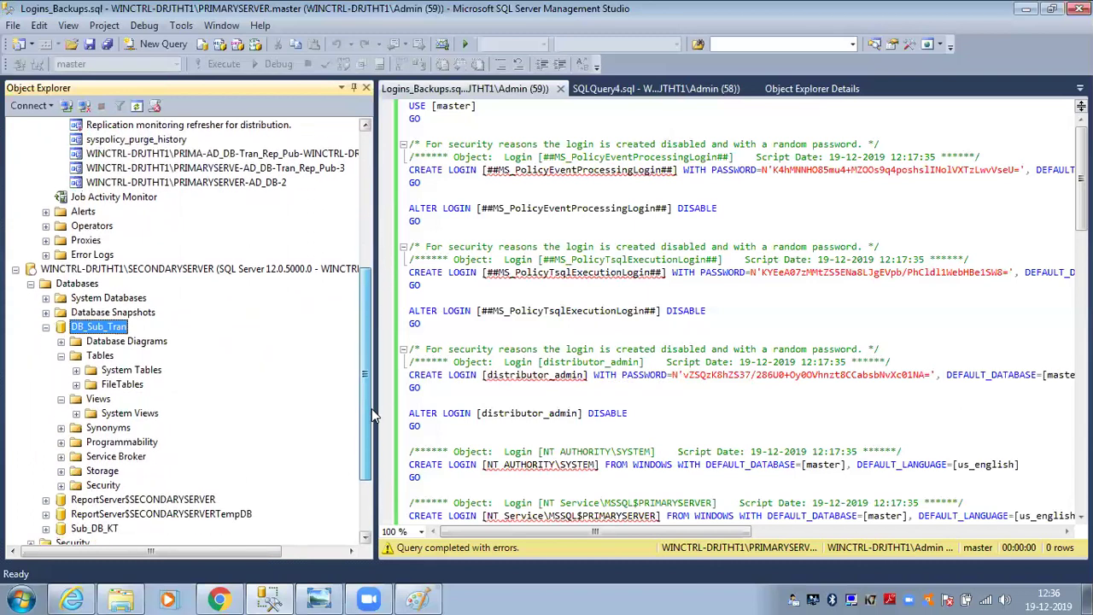
# - Examine the stored procedures under the DB_Sub_Tran database's Programmability on the secondary server
pyautogui.click(61, 442)
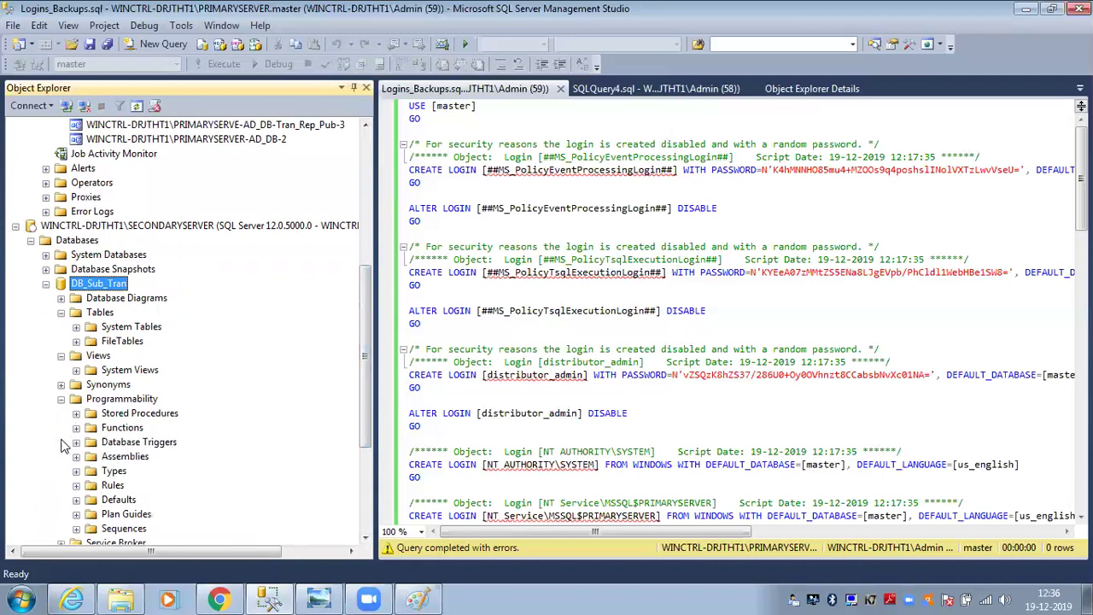
pyautogui.click(76, 413)
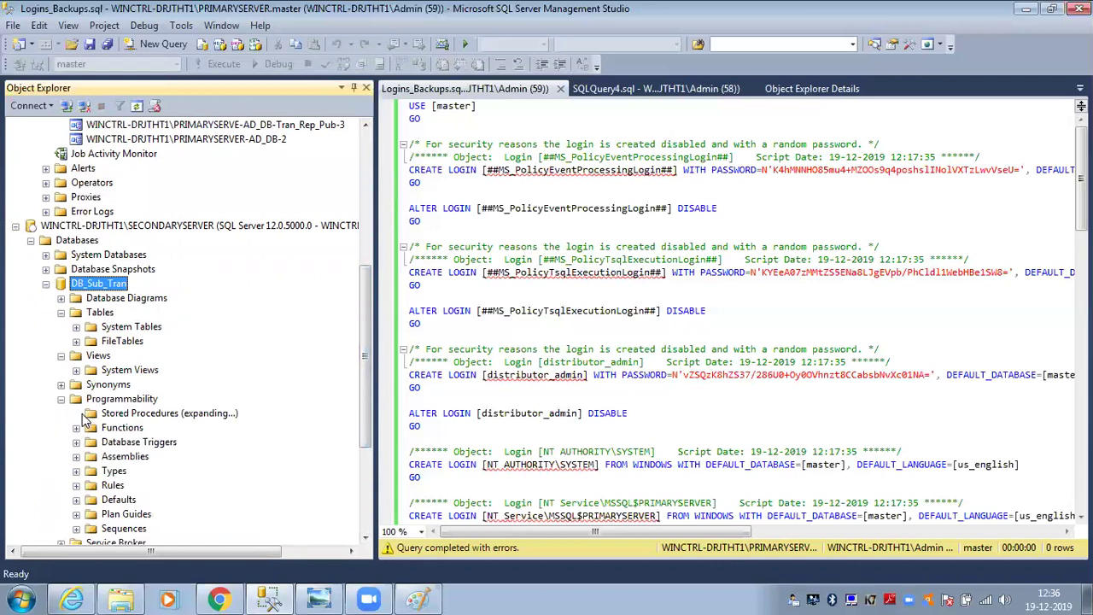
pyautogui.click(128, 414)
# - Mark the DB_Sub_Tran subscription under the Tran_Rep_Pub publication for reinitialization using the current snapshot
pyautogui.scroll(7, 358, 371)
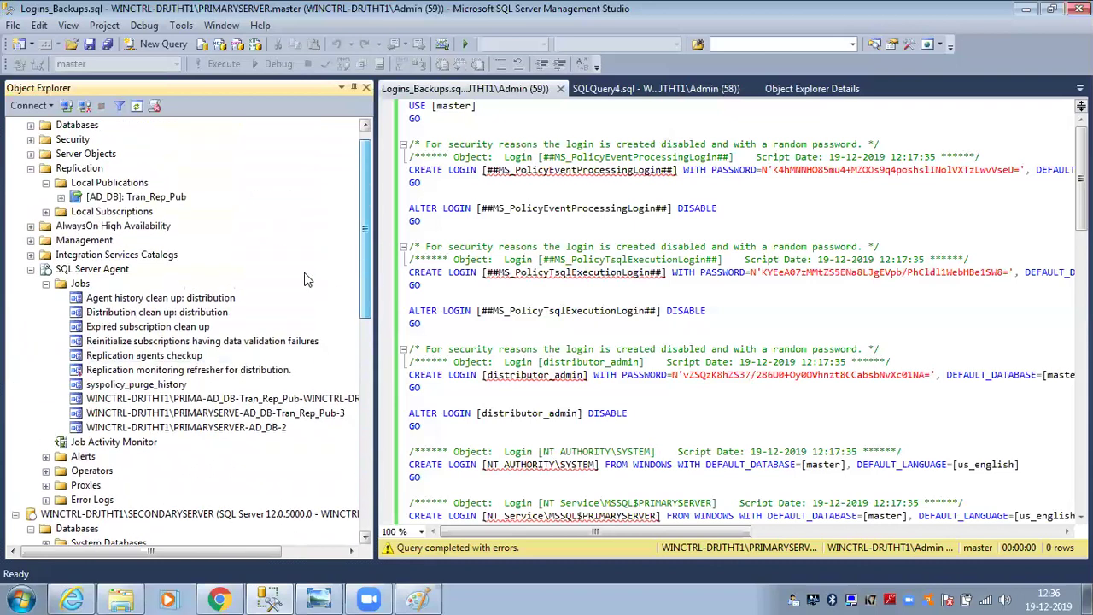
pyautogui.click(61, 197)
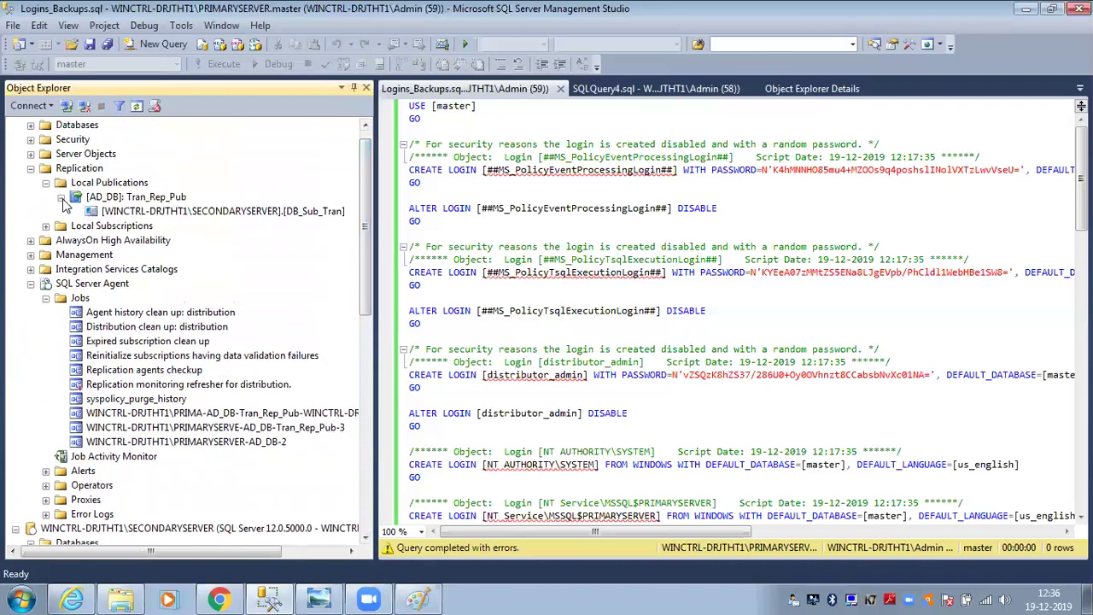
pyautogui.rightClick(142, 212)
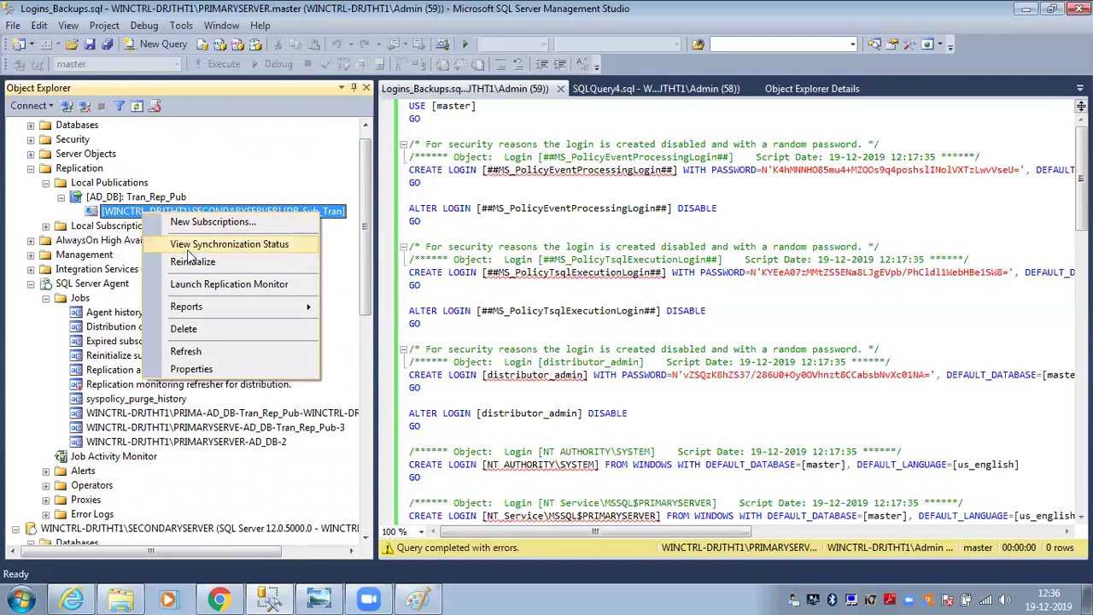
pyautogui.click(191, 264)
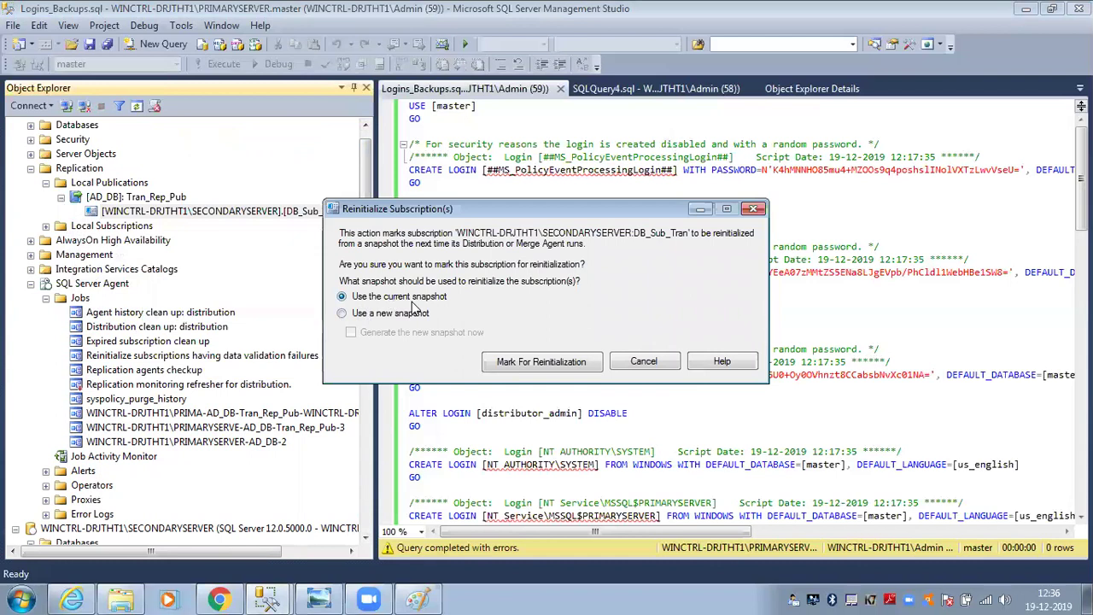
pyautogui.click(517, 362)
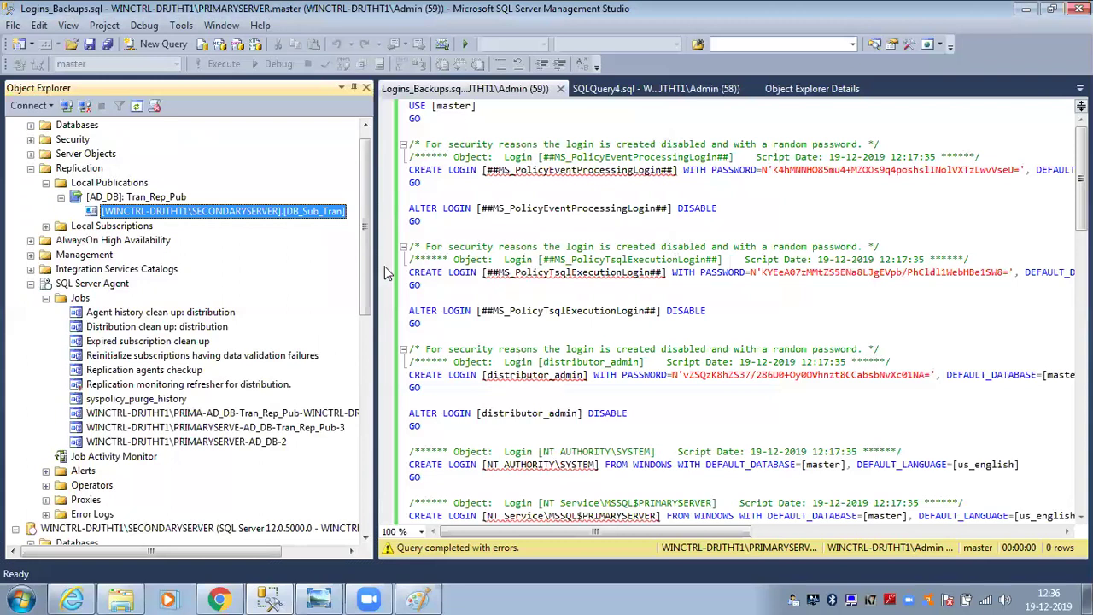
# - Refresh the DB_Sub_Tran database and its Tables folder on the secondary server and check for replicated tables
pyautogui.moveTo(367, 254); pyautogui.dragTo(366, 334)
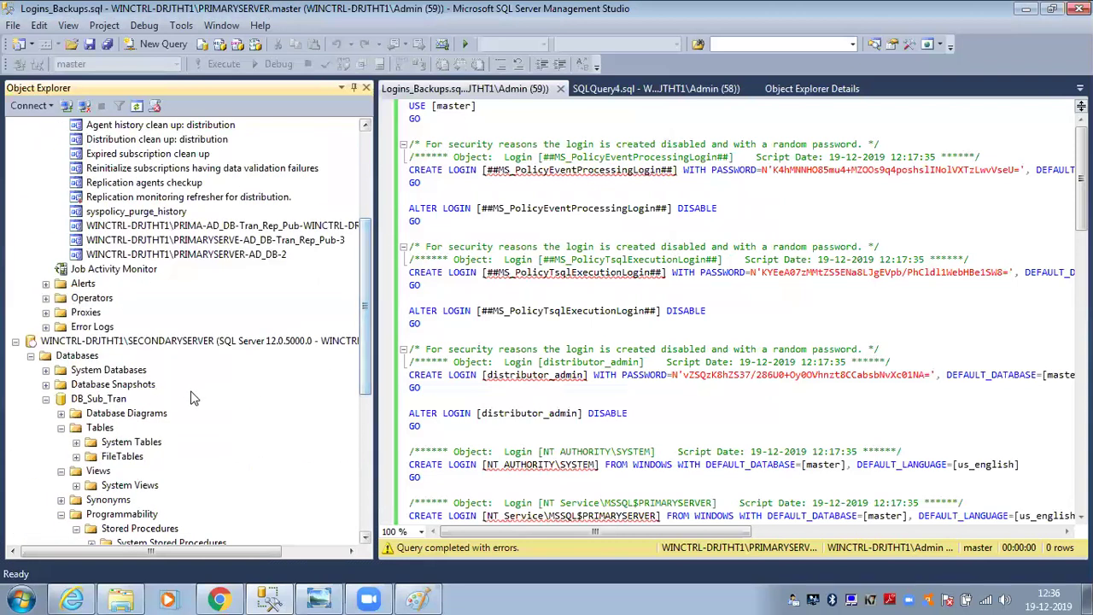
pyautogui.click(94, 402)
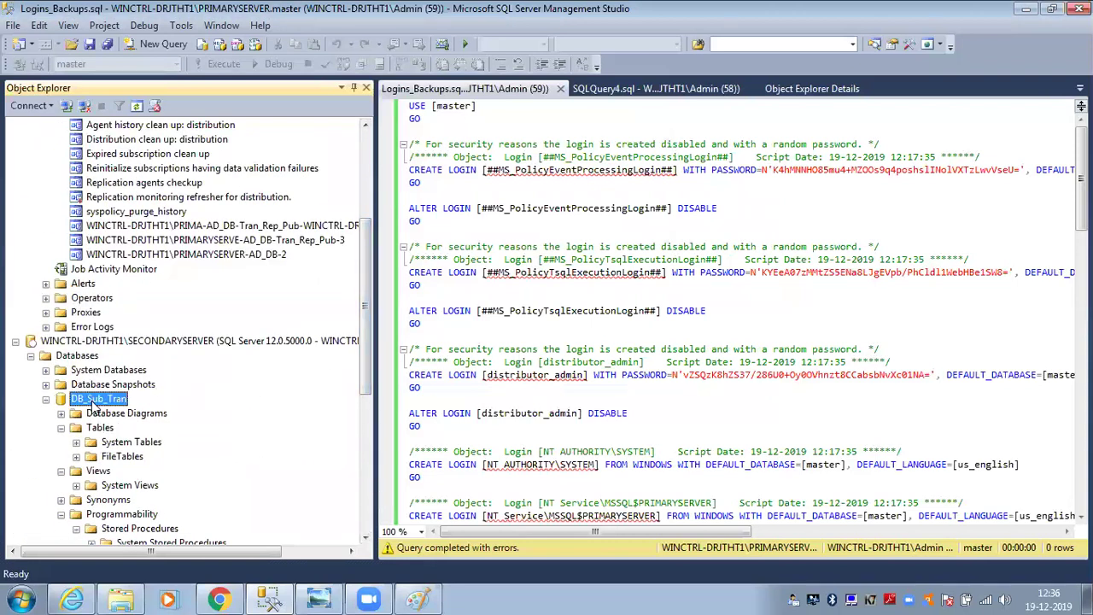
pyautogui.rightClick(94, 406)
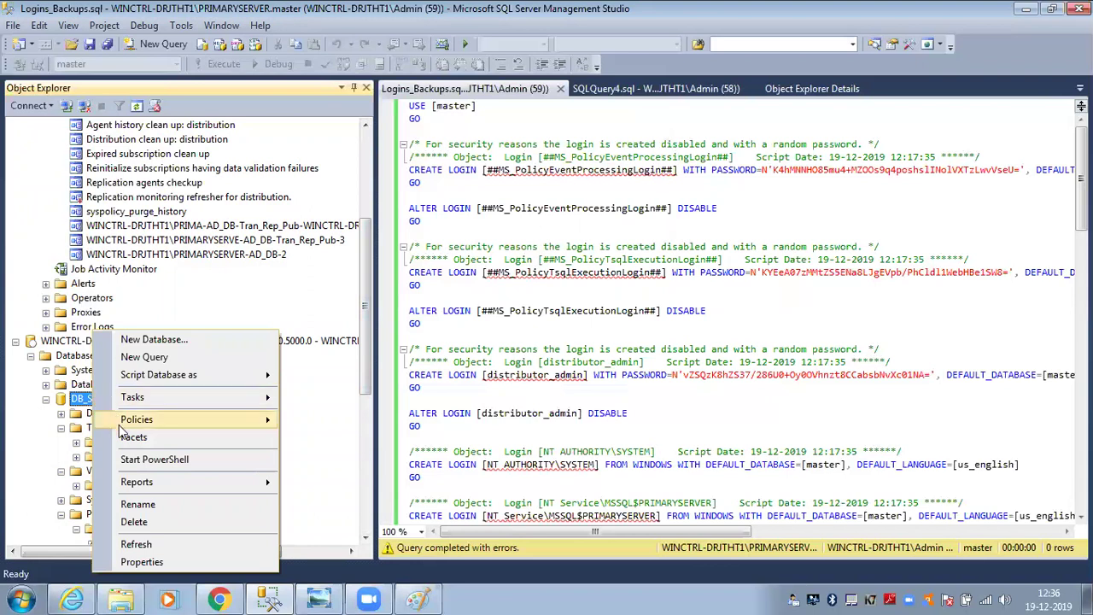
pyautogui.click(128, 544)
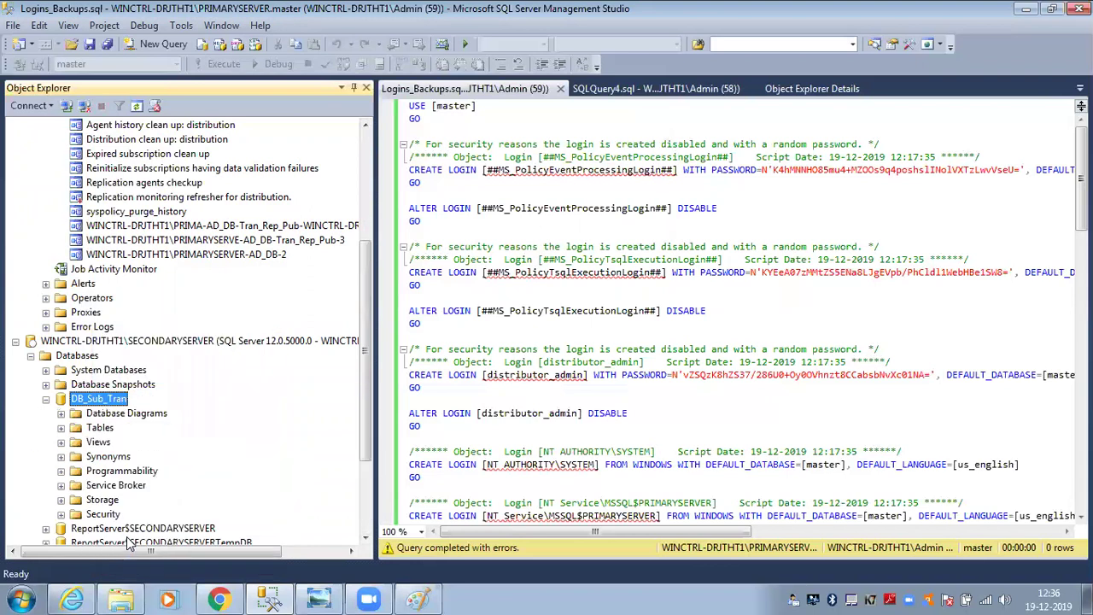
pyautogui.click(75, 431)
pyautogui.rightClick(75, 432)
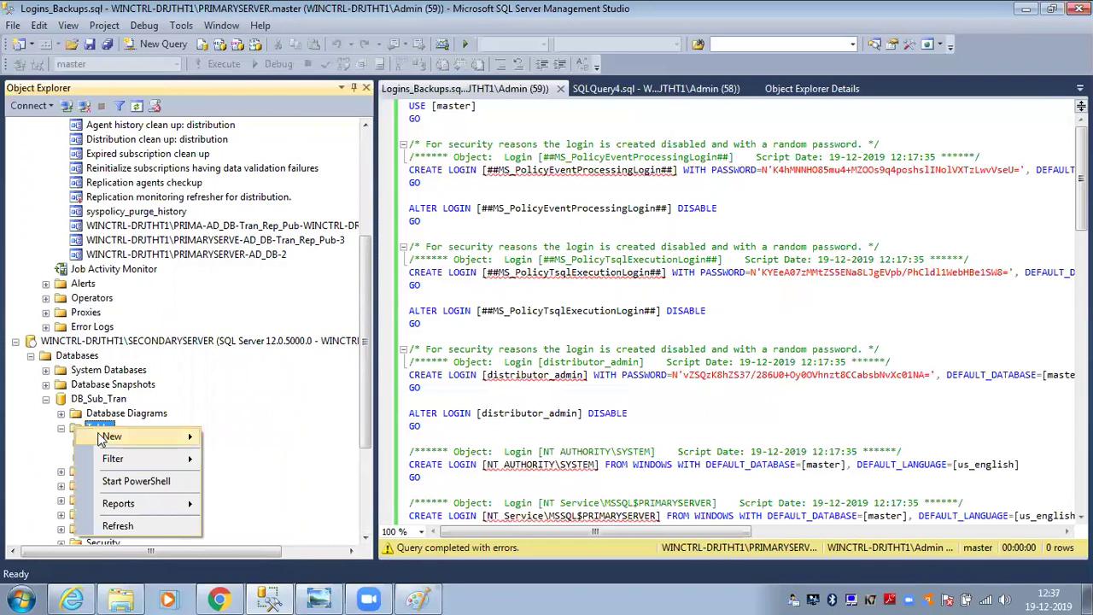
pyautogui.click(111, 523)
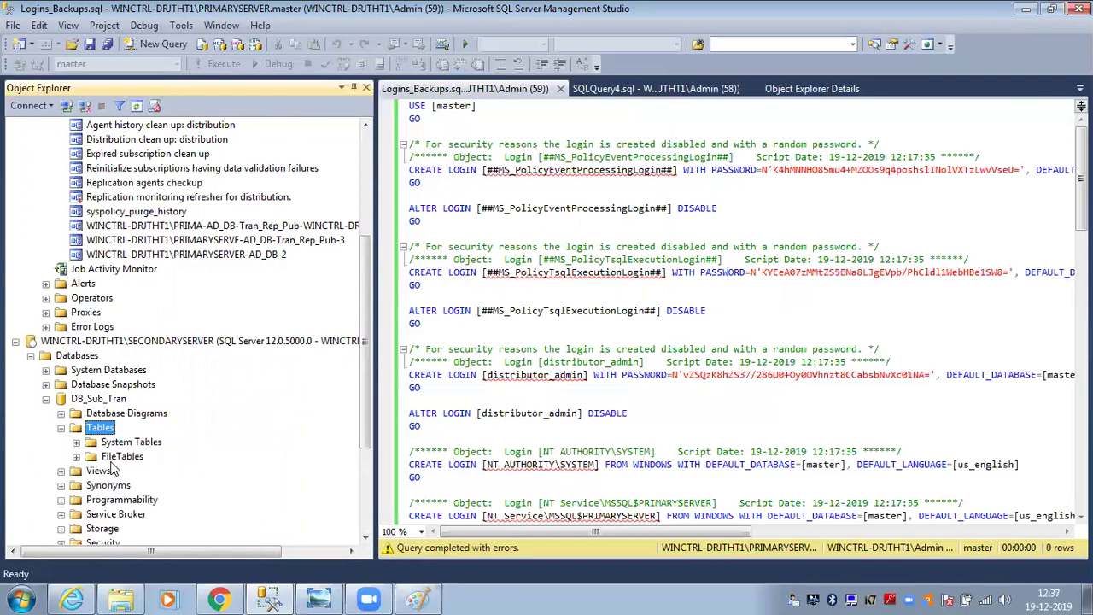
pyautogui.click(46, 399)
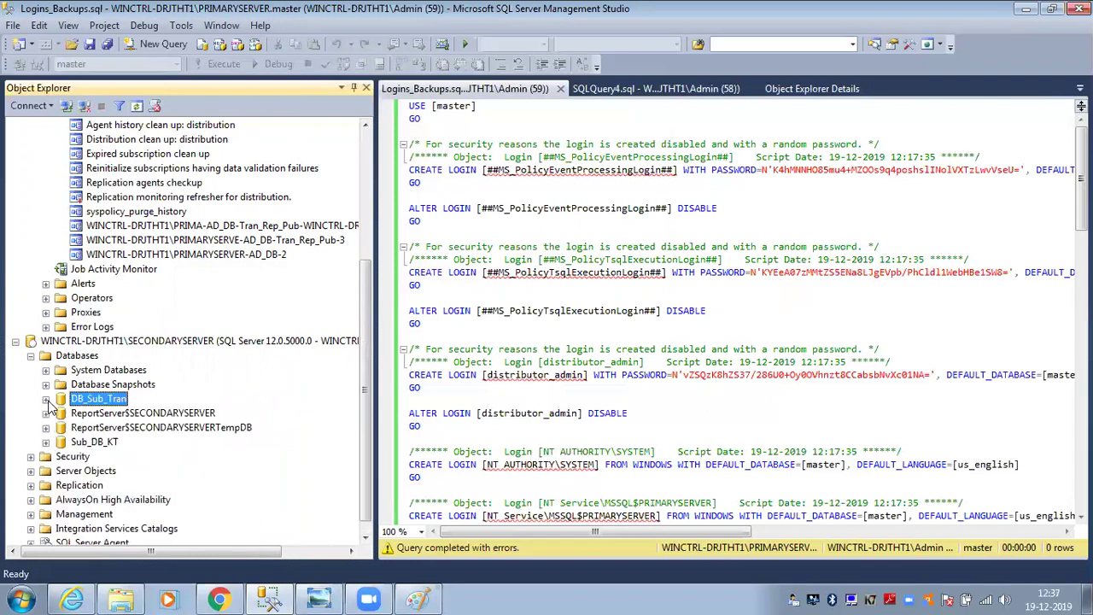
# - Launch Replication Monitor from the secondary server and view the primary publisher's Tran_Rep_Pub publication and its subscriptions
pyautogui.click(74, 488)
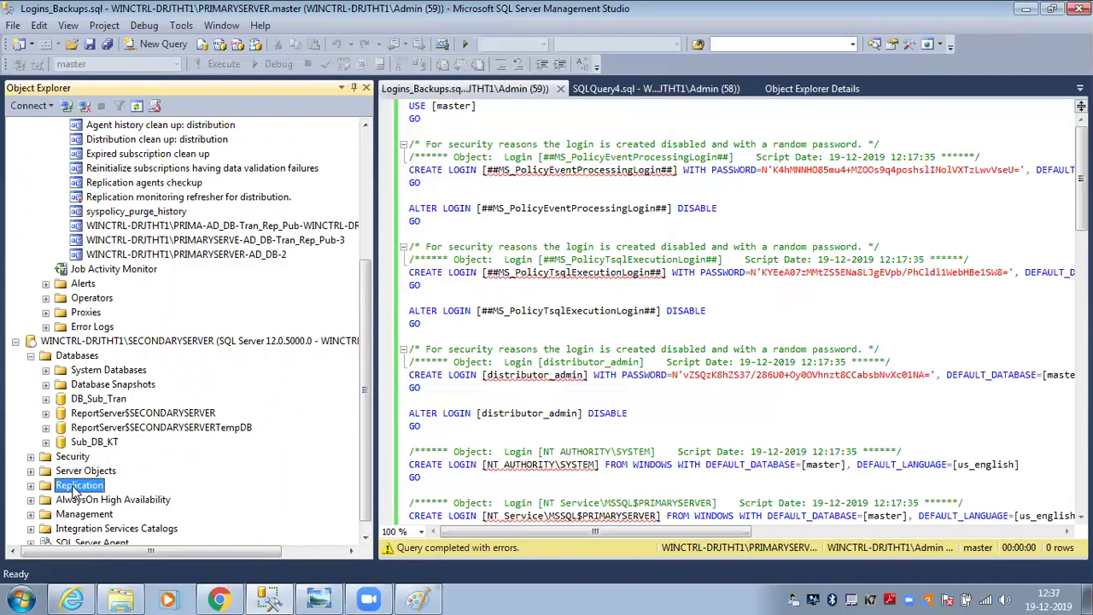
pyautogui.rightClick(74, 490)
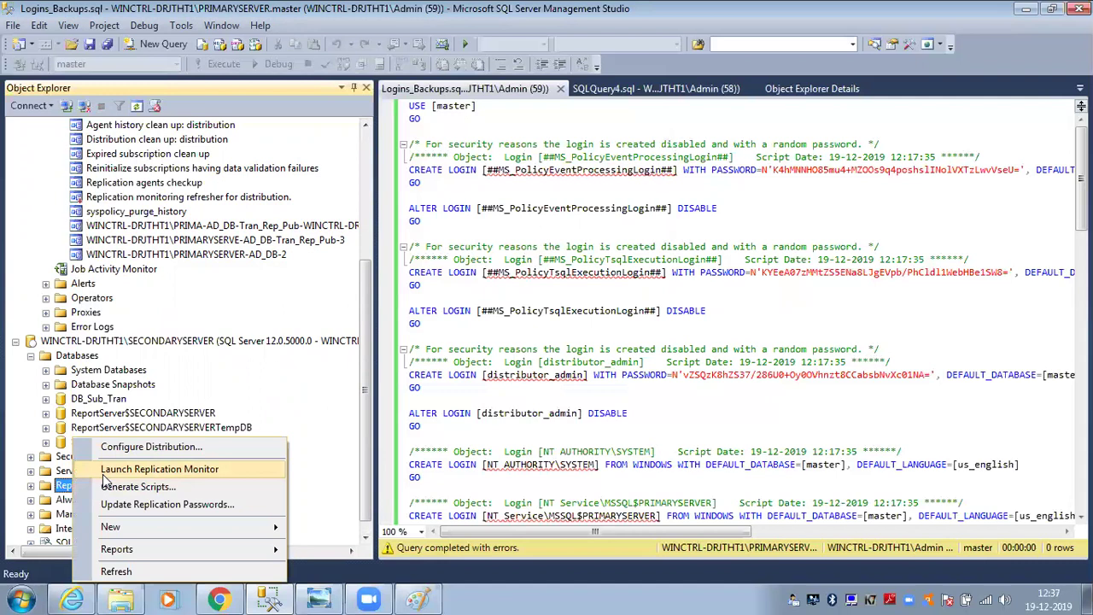
pyautogui.click(105, 476)
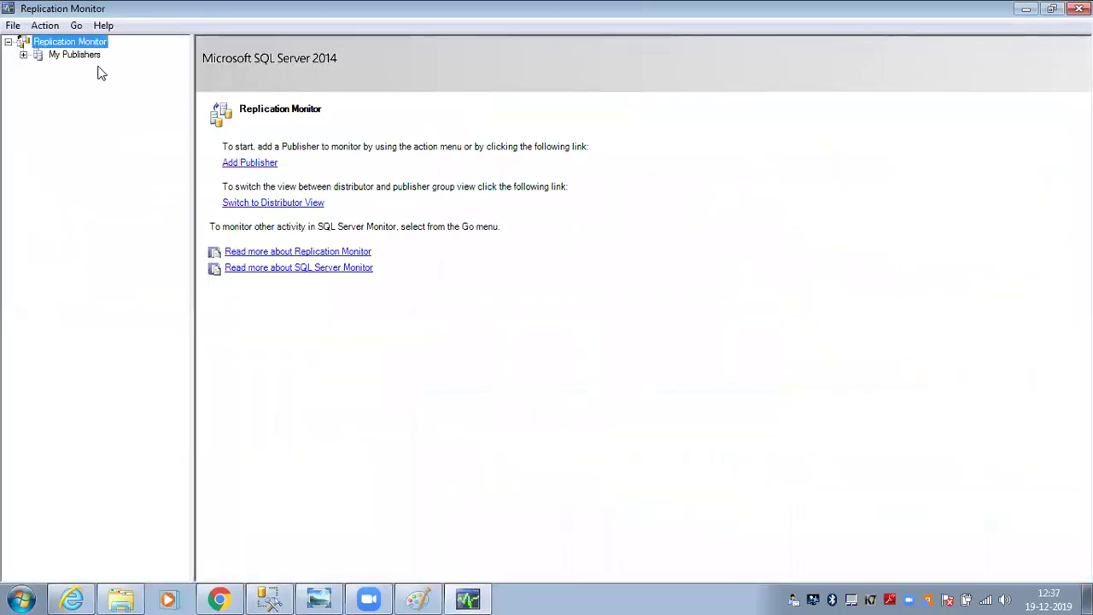
pyautogui.click(24, 54)
pyautogui.click(66, 56)
pyautogui.click(73, 67)
pyautogui.click(38, 68)
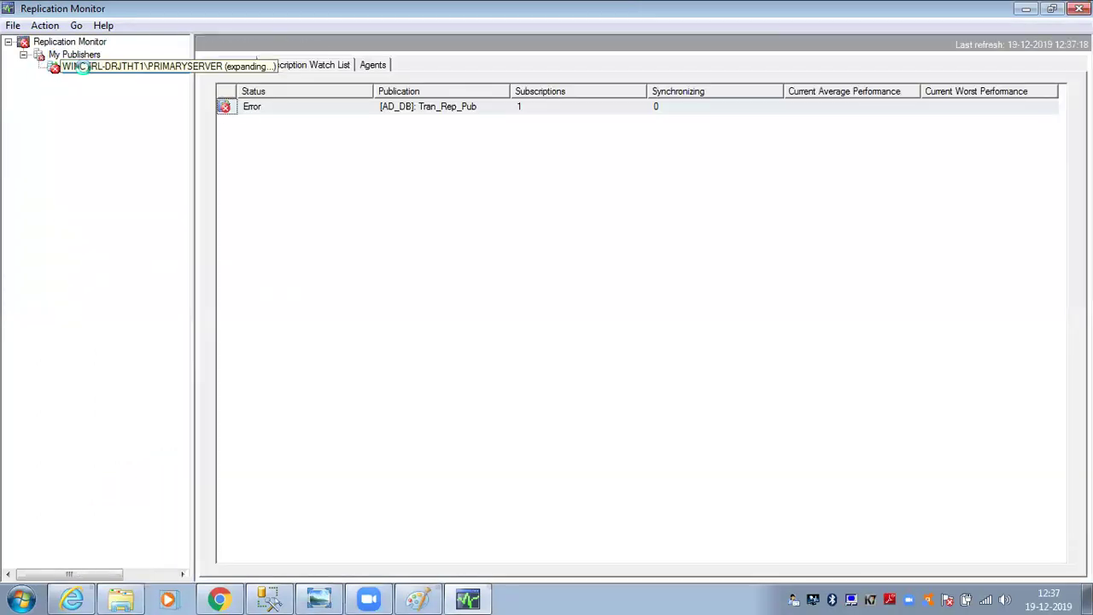
pyautogui.click(226, 111)
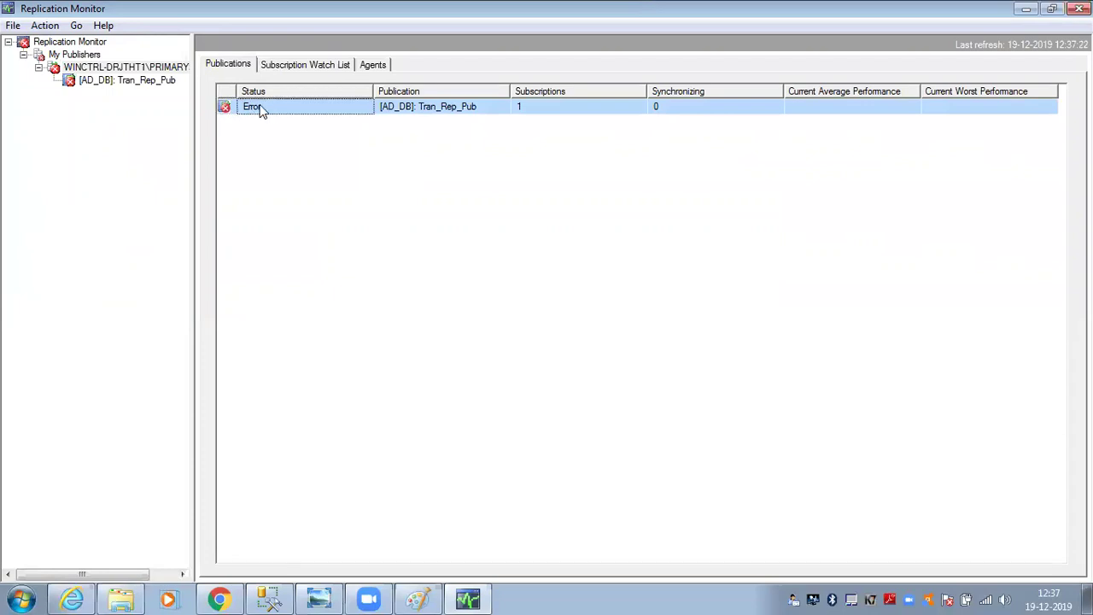
pyautogui.click(142, 81)
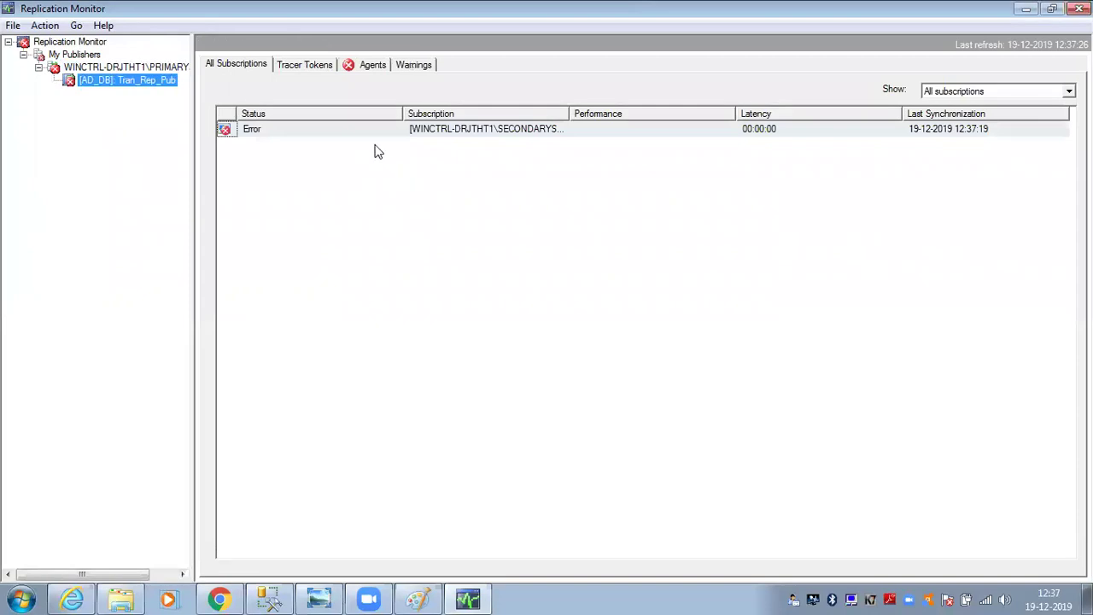
# - Open the DB_Sub_Tran subscription's details and examine the Log Reader Agent's error messages in the publisher-to-distributor history
pyautogui.doubleClick(369, 137)
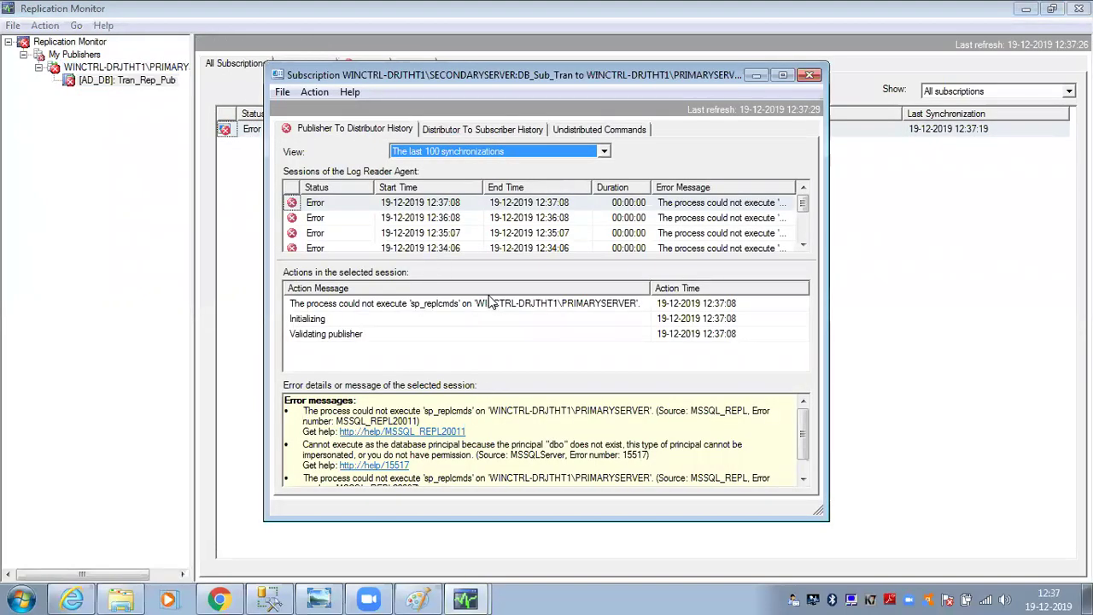
pyautogui.click(372, 308)
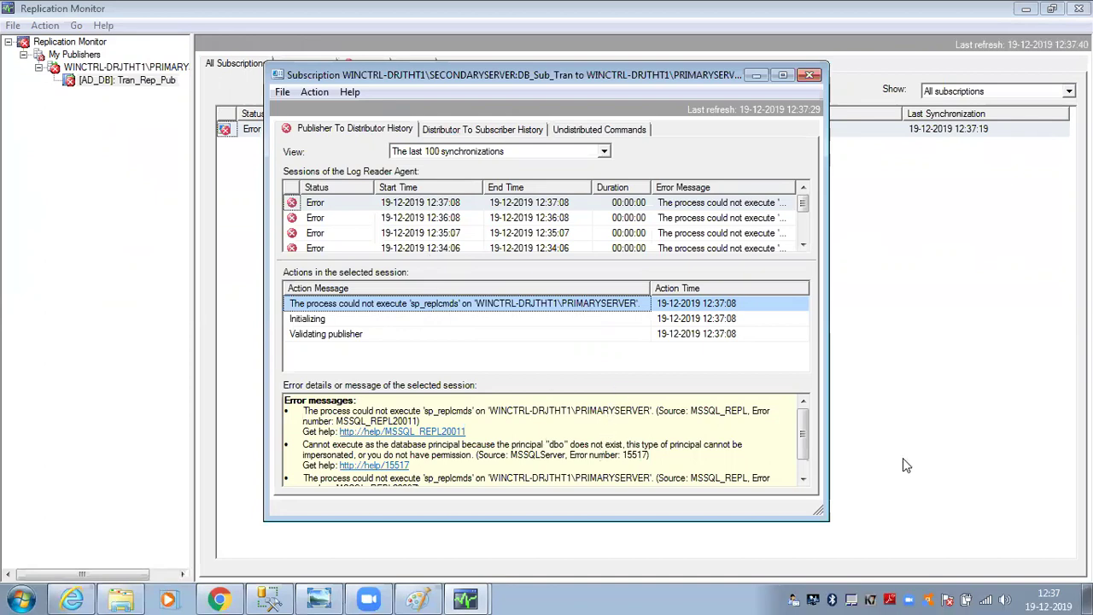
pyautogui.moveTo(805, 419); pyautogui.dragTo(803, 423)
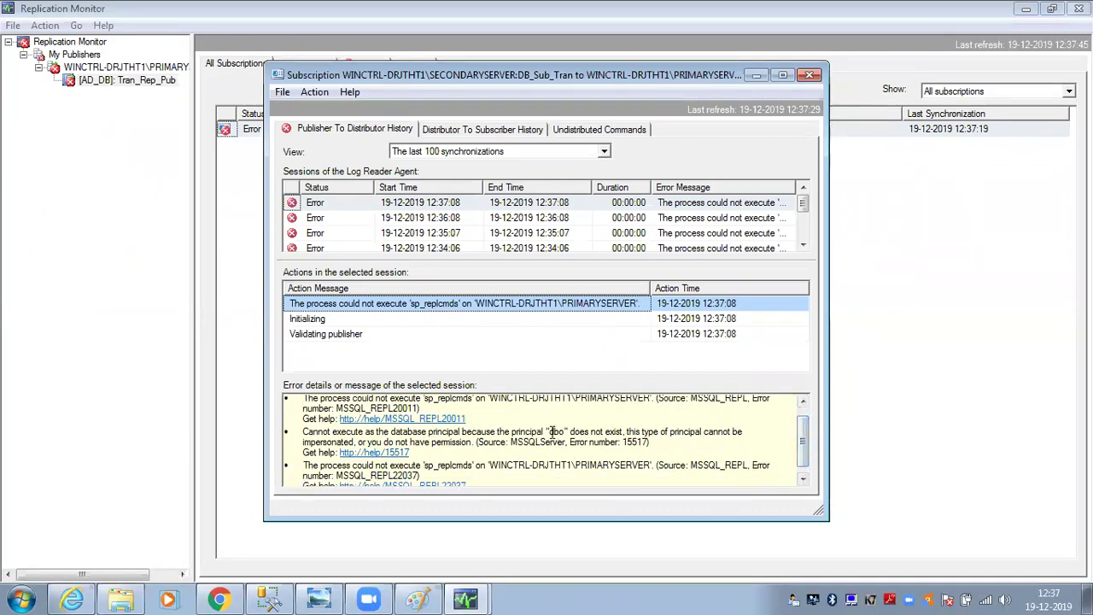
pyautogui.moveTo(551, 431); pyautogui.dragTo(643, 442)
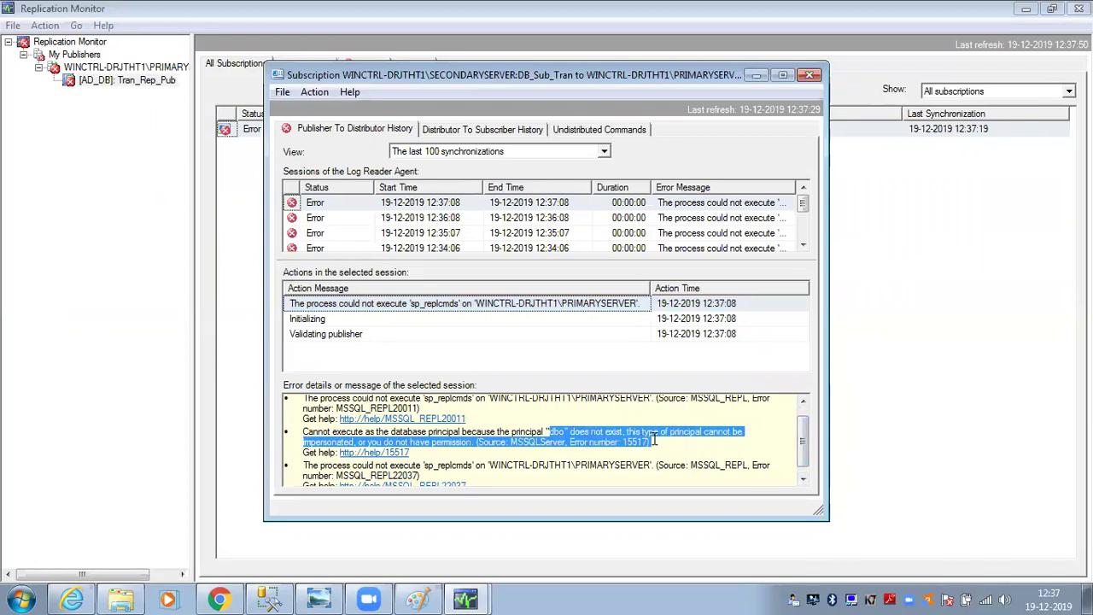
pyautogui.moveTo(803, 439); pyautogui.dragTo(803, 445)
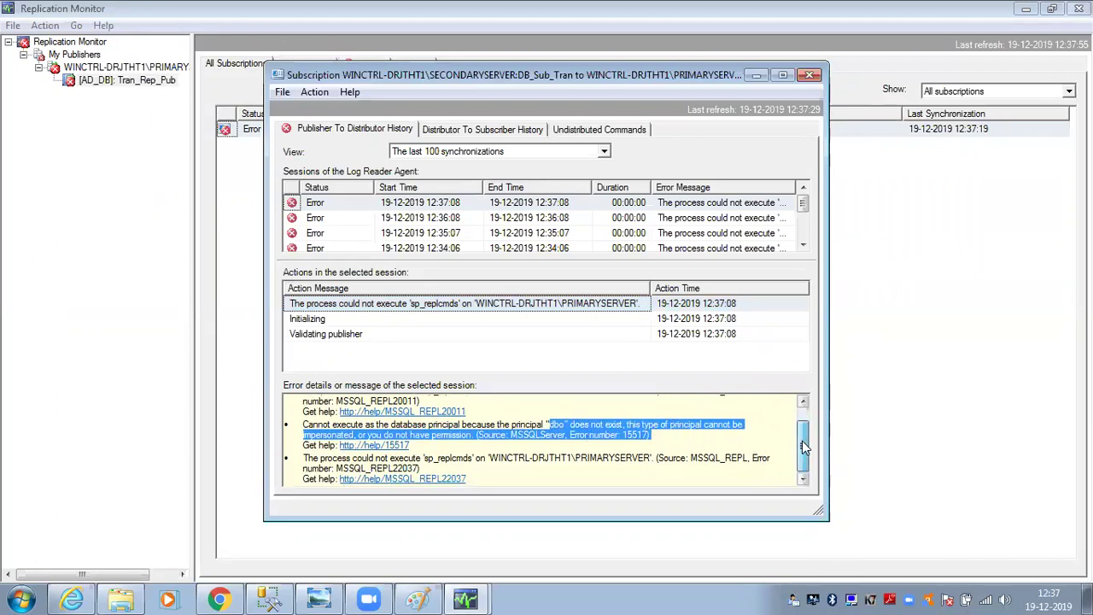
pyautogui.moveTo(488, 455); pyautogui.dragTo(675, 476)
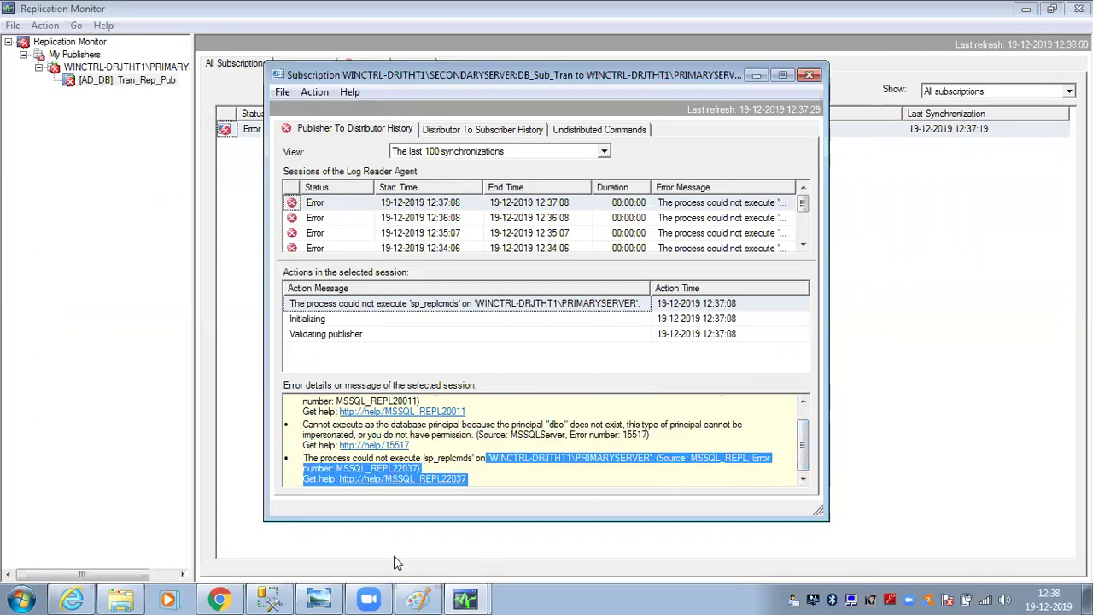
# - Switch back to Management Studio and mark all subscriptions of the Tran_Rep_Pub publication for reinitialization using the current snapshot
pyautogui.click(272, 596)
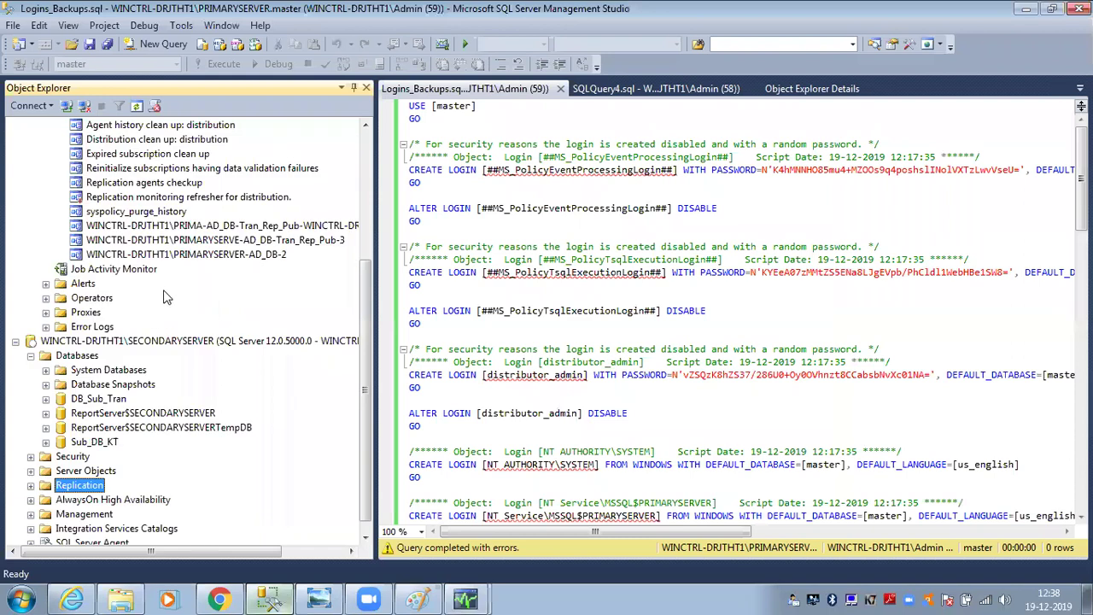
pyautogui.moveTo(366, 322); pyautogui.dragTo(345, 171)
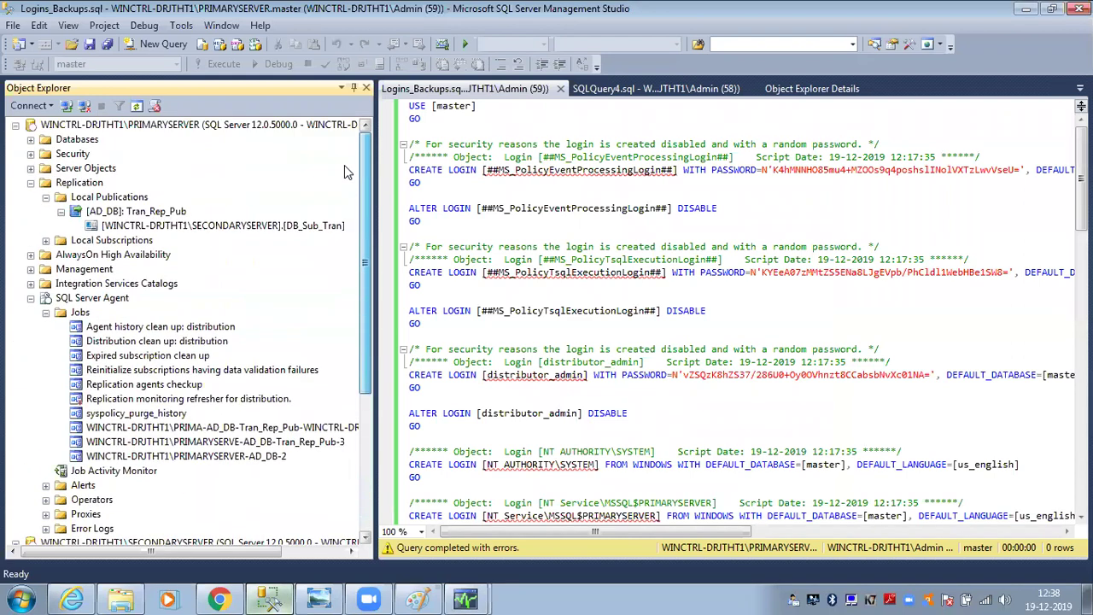
pyautogui.click(100, 210)
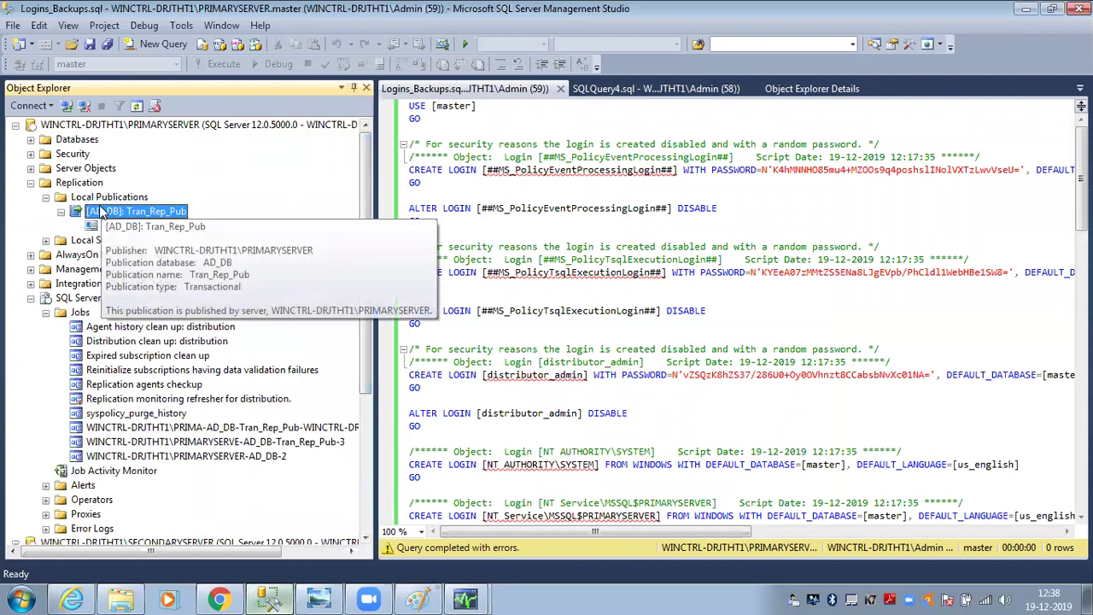
pyautogui.rightClick(100, 210)
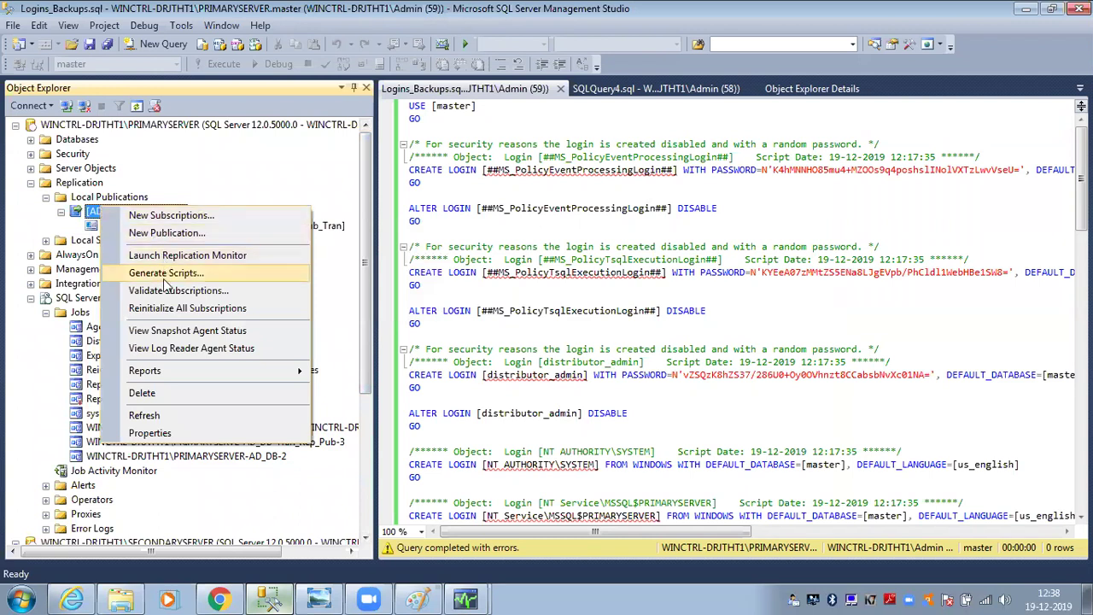
pyautogui.click(156, 306)
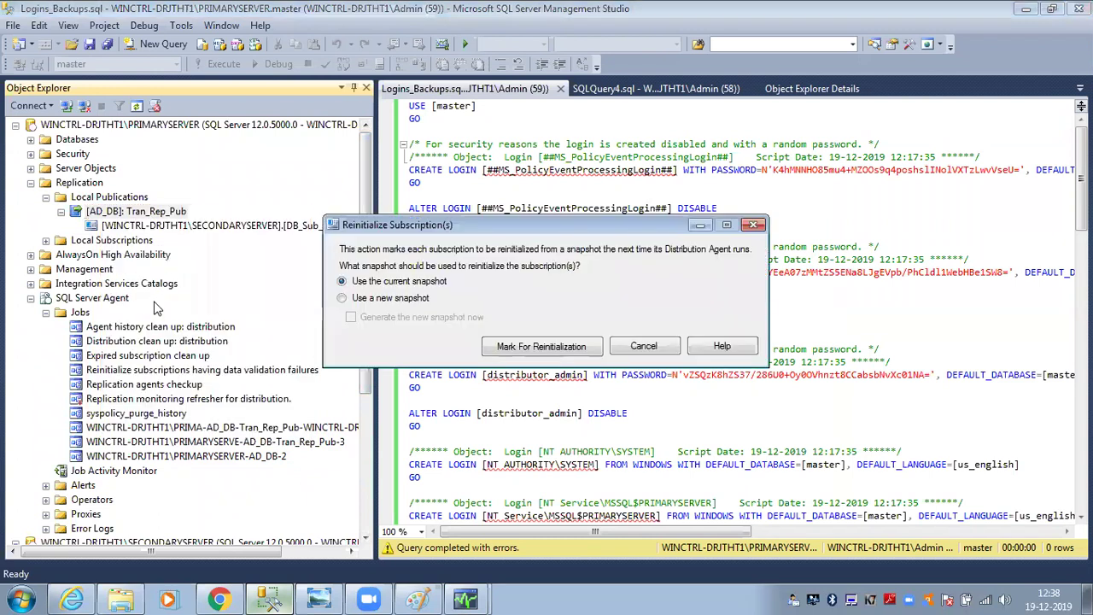
pyautogui.click(551, 346)
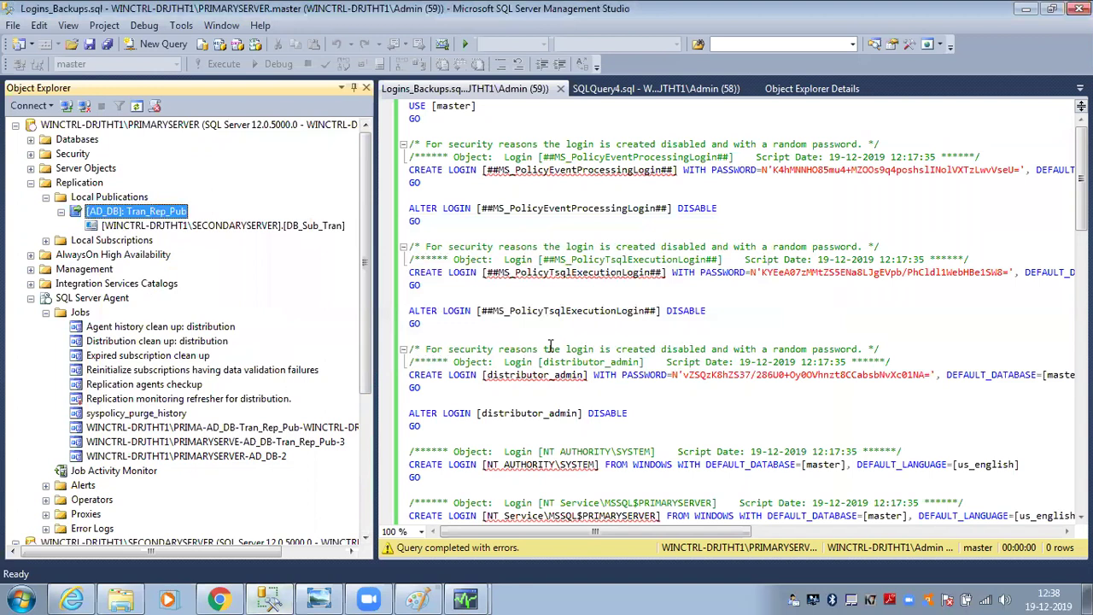
# - Launch Replication Monitor from the primary server's Replication folder and check the details of Tran_Rep_Pub's DB_Sub_Tran subscription
pyautogui.rightClick(78, 183)
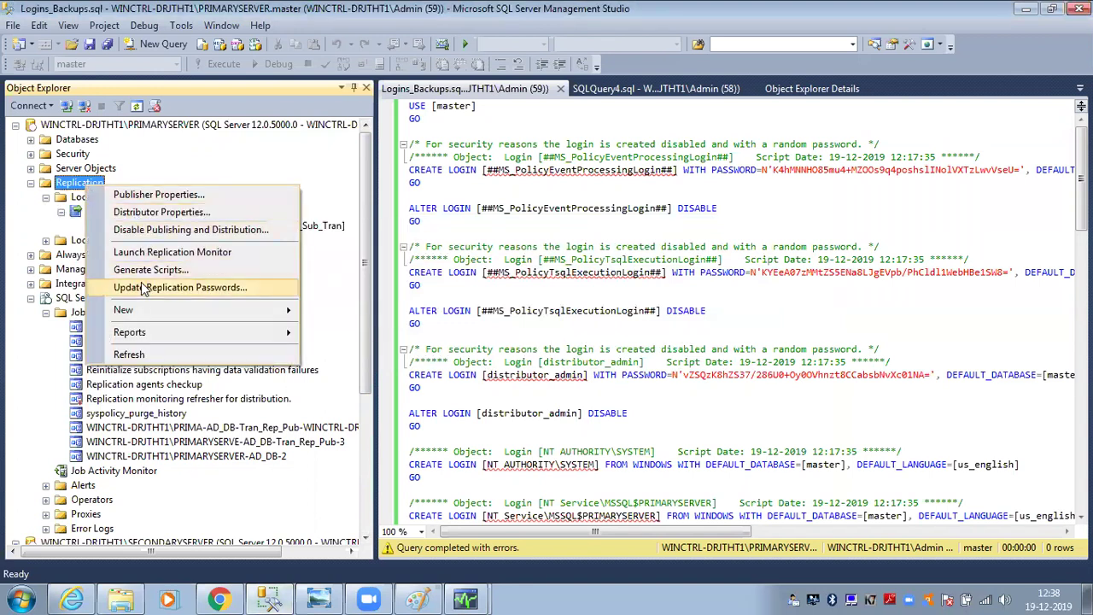
pyautogui.click(171, 252)
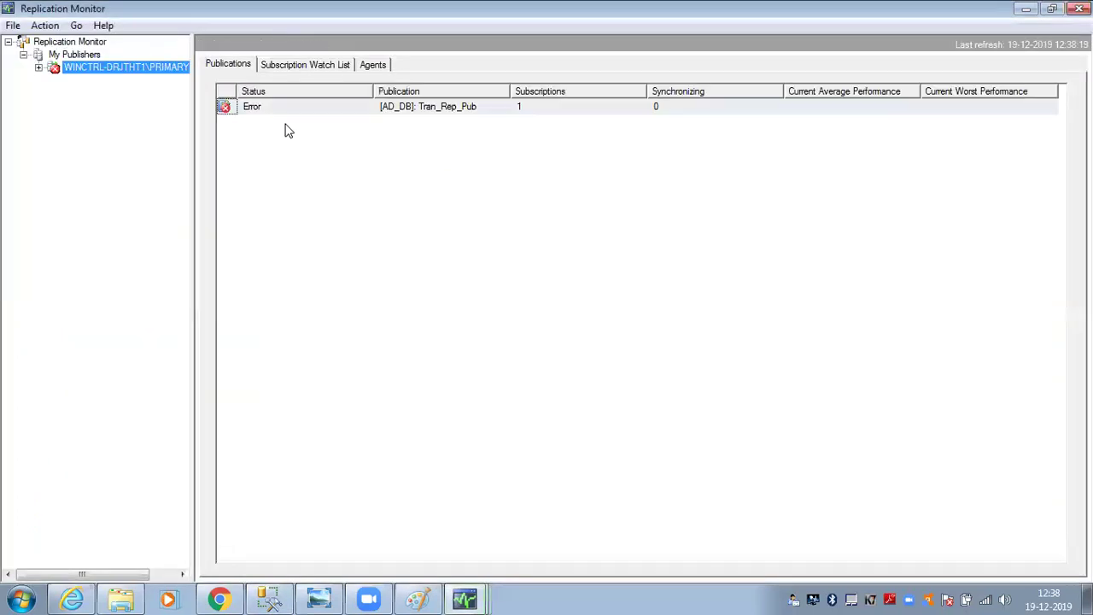
pyautogui.click(38, 67)
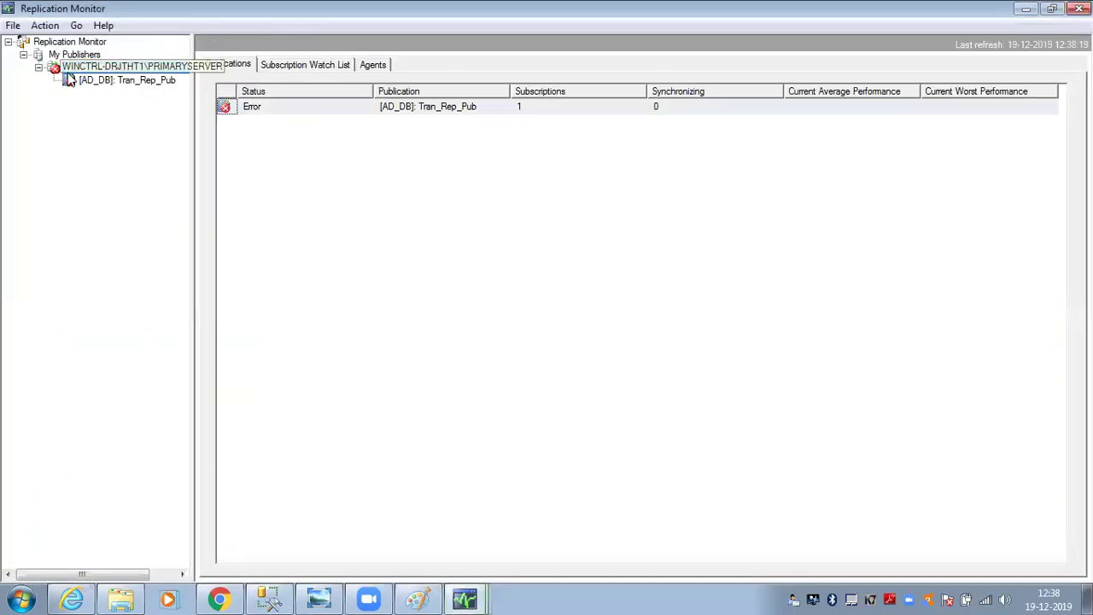
pyautogui.click(90, 80)
pyautogui.click(277, 136)
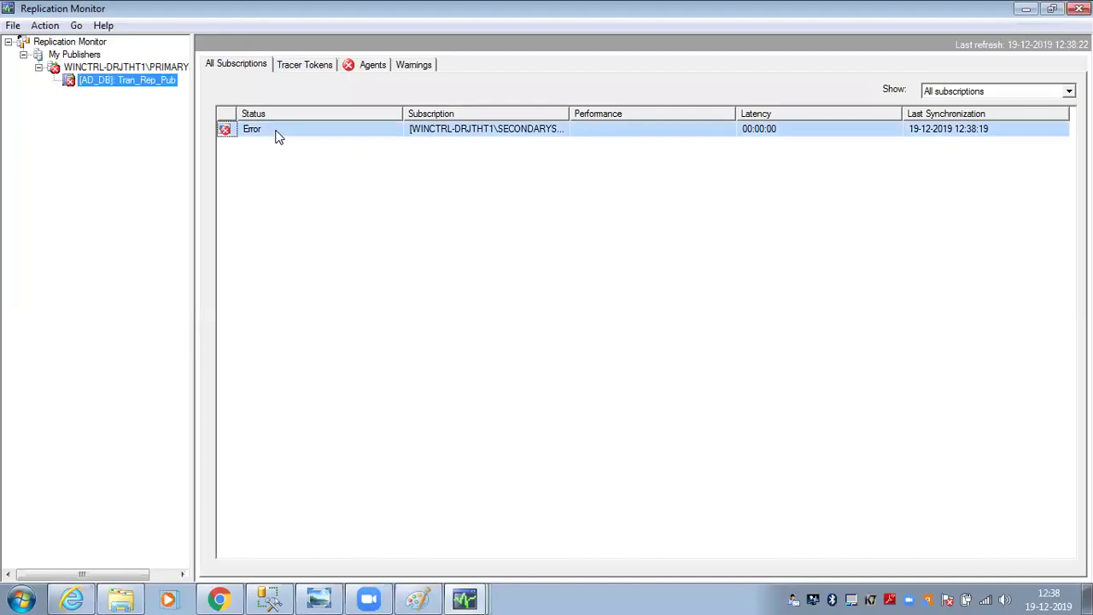
pyautogui.doubleClick(277, 137)
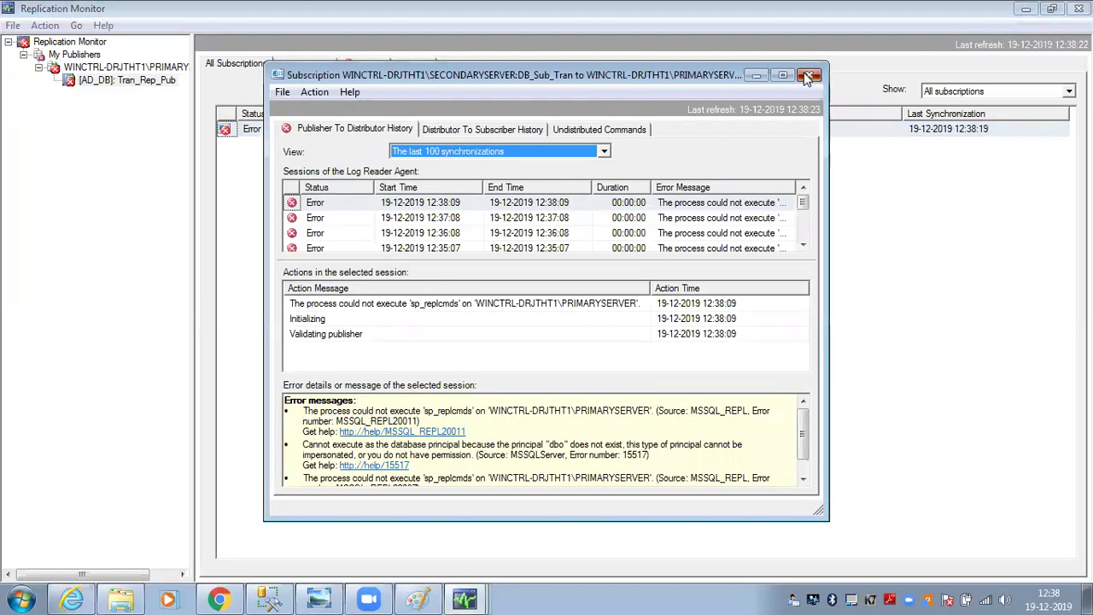
pyautogui.click(807, 77)
# - View the Tran_Rep_Pub publication's agents and examine the error messages in the Log Reader Agent's history
pyautogui.click(372, 64)
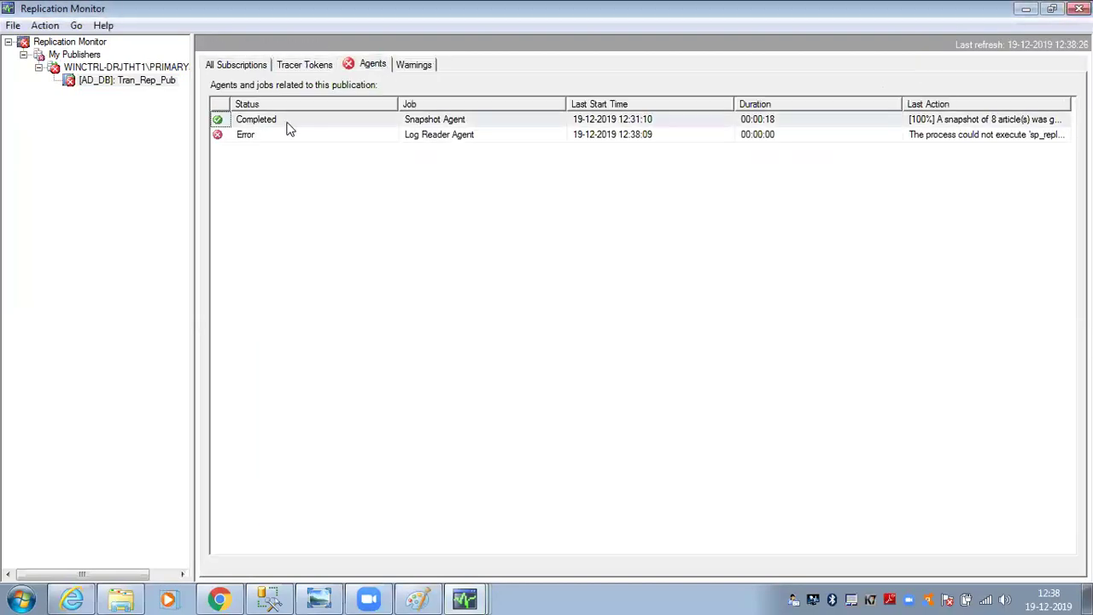
pyautogui.doubleClick(276, 137)
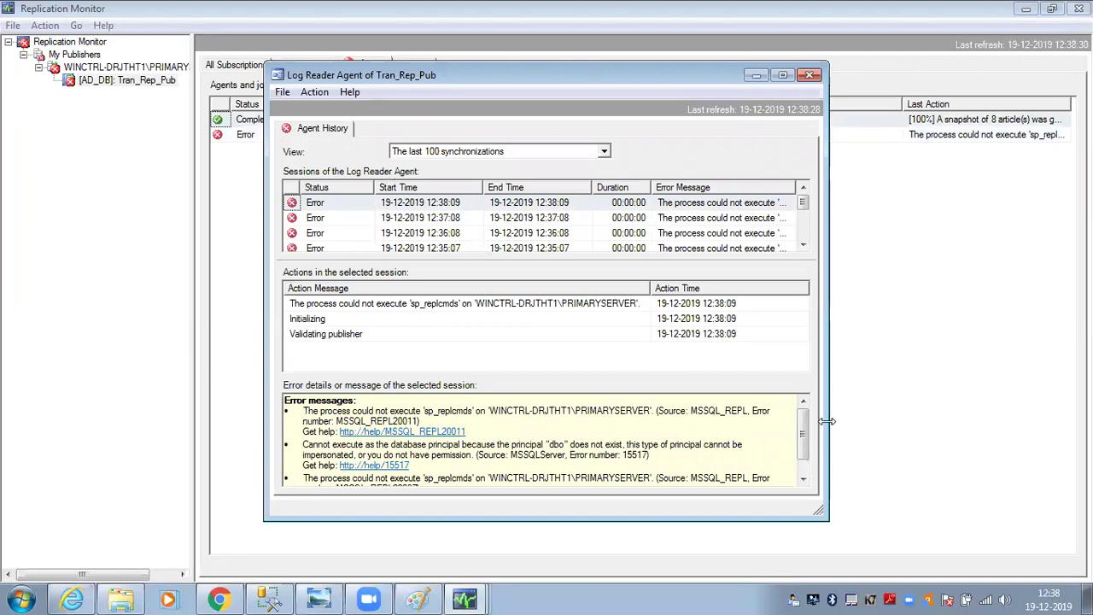
pyautogui.moveTo(805, 427); pyautogui.dragTo(803, 455)
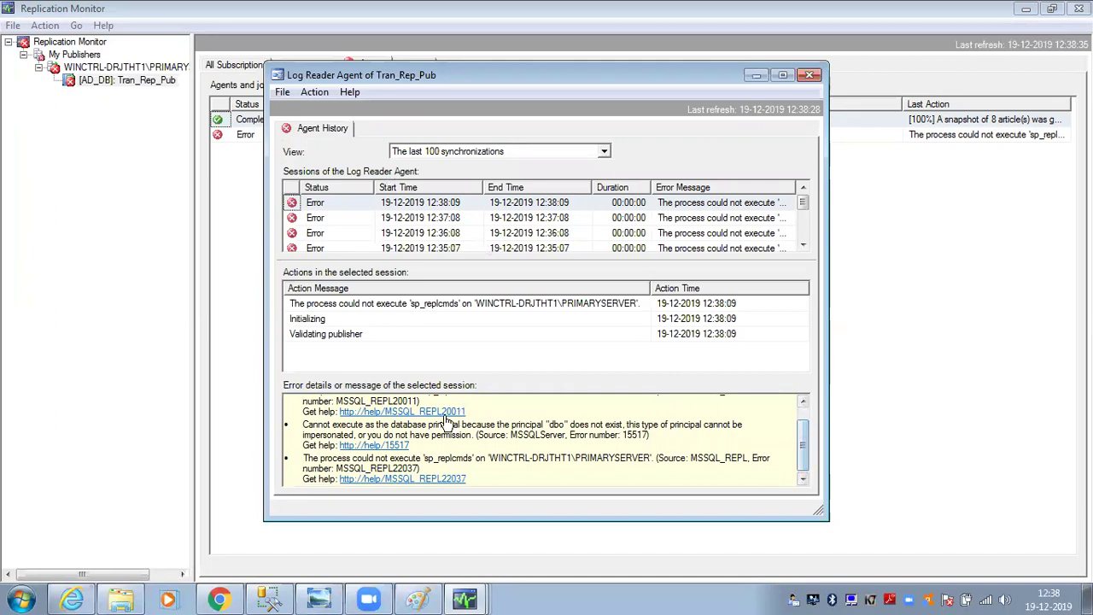
pyautogui.moveTo(386, 436); pyautogui.dragTo(484, 434)
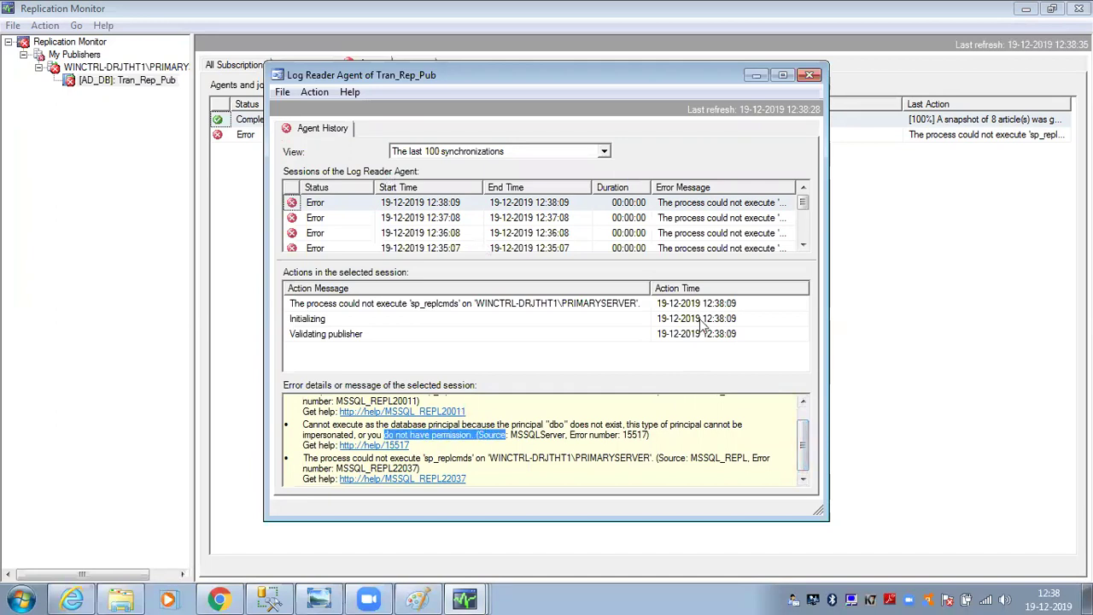
pyautogui.click(808, 76)
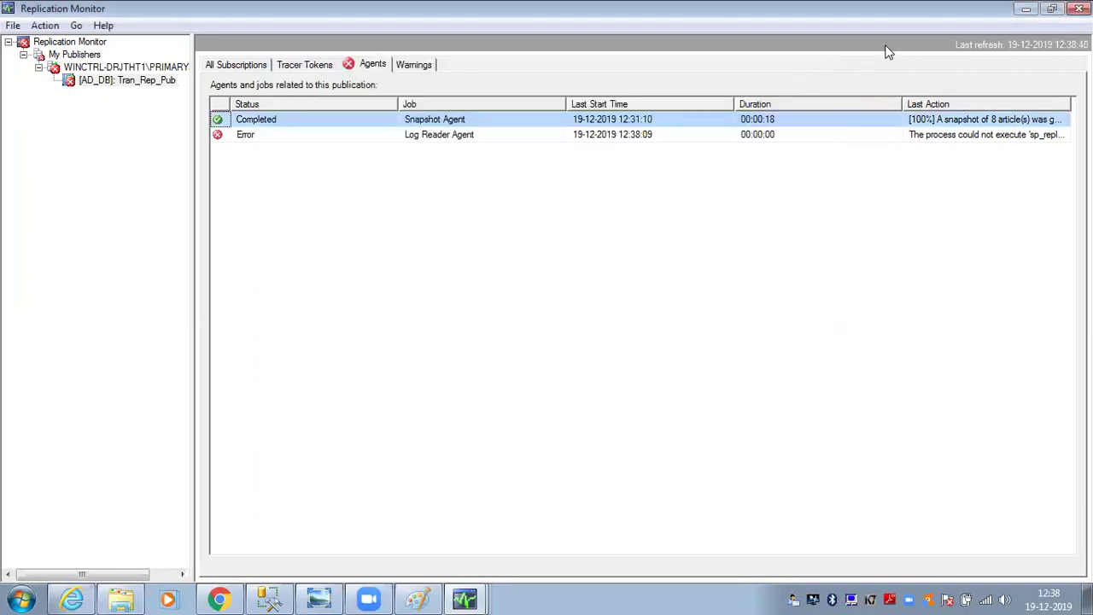
# - Return to Management Studio and refresh the DB_Sub_Tran database on the secondary server
pyautogui.click(1026, 9)
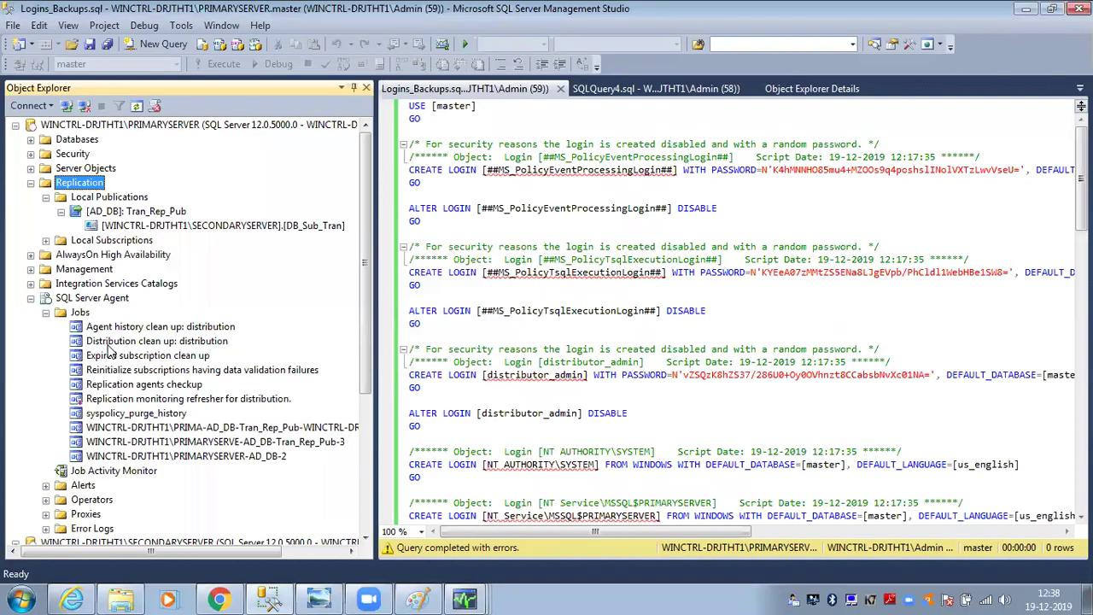
pyautogui.moveTo(368, 311); pyautogui.dragTo(359, 435)
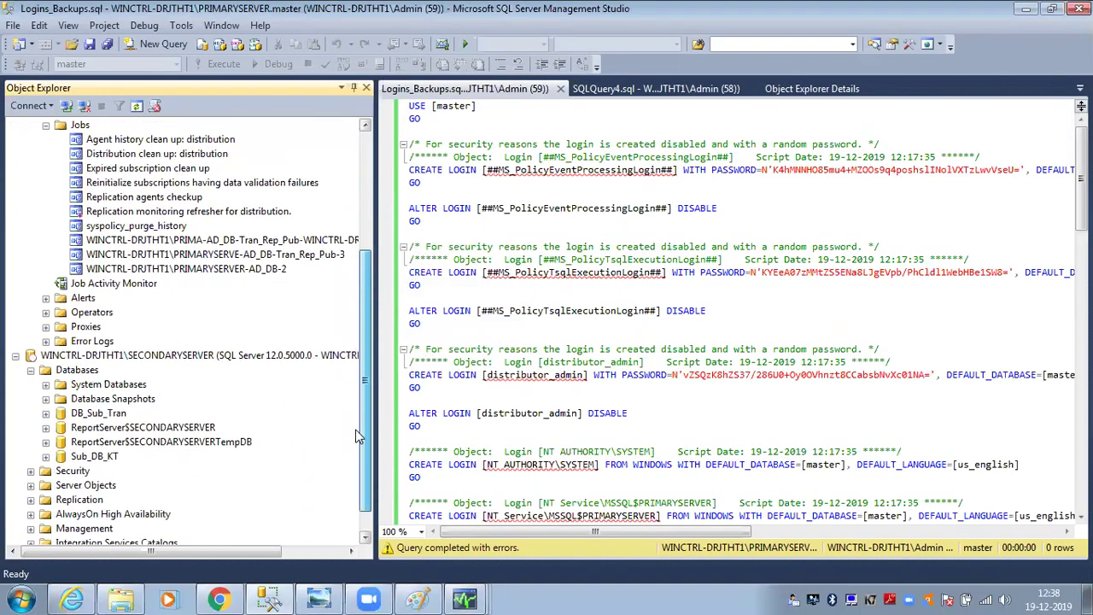
pyautogui.rightClick(94, 414)
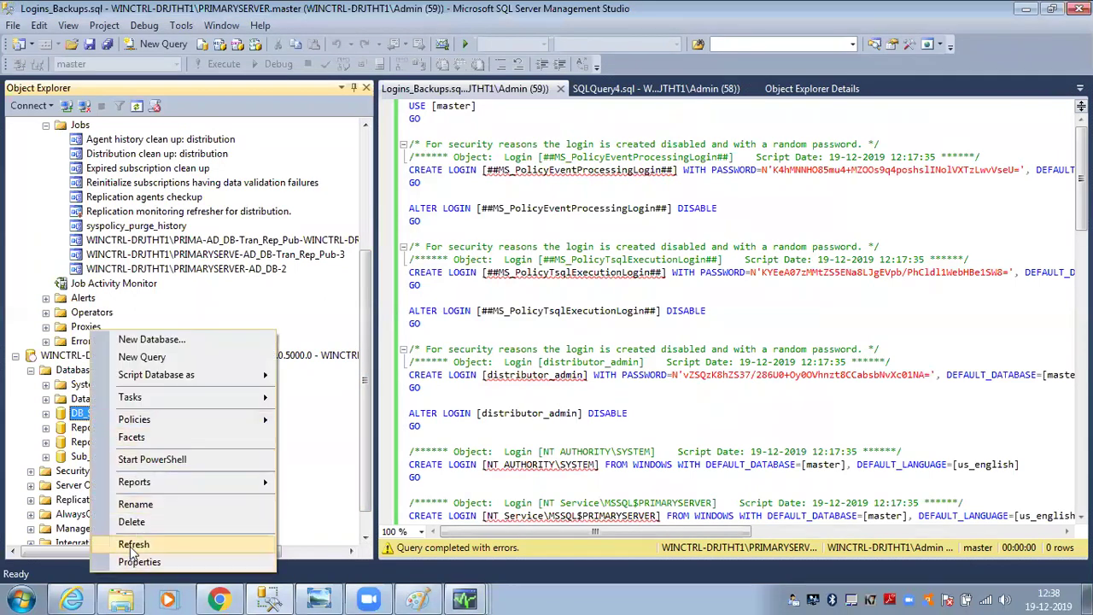
pyautogui.click(133, 546)
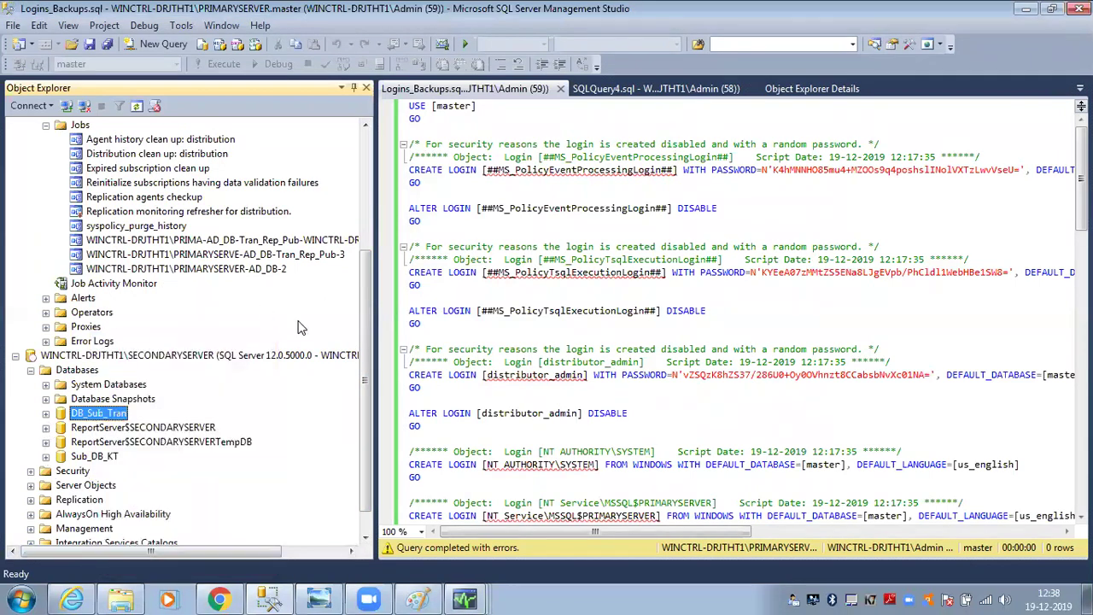
# - Mark the DB_Sub_Tran subscription under the Tran_Rep_Pub publication for reinitialization using the current snapshot
pyautogui.scroll(5, 312, 342)
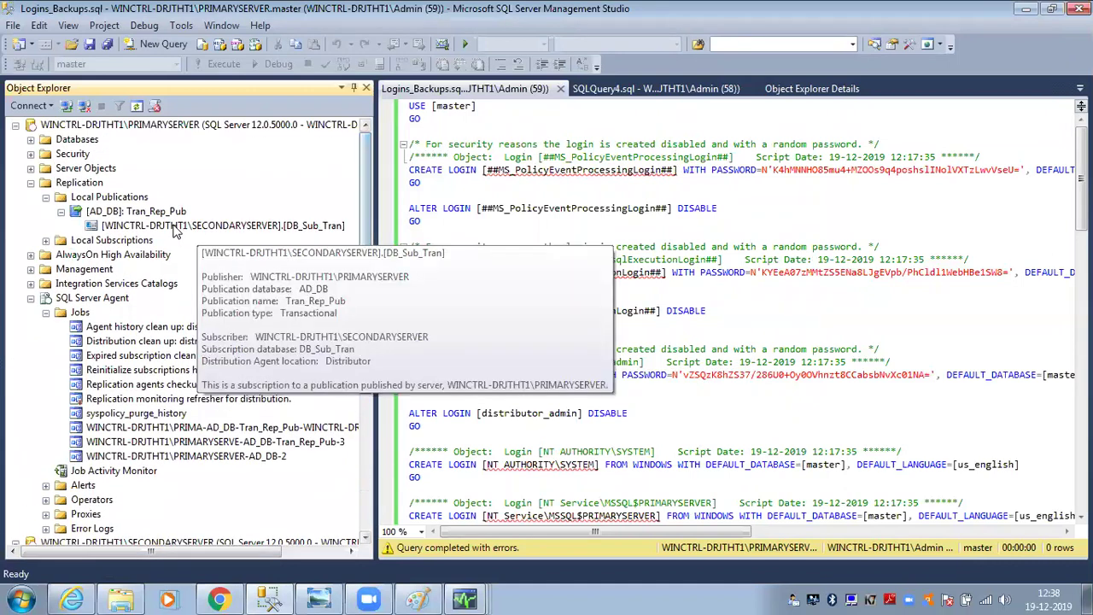
pyautogui.rightClick(174, 227)
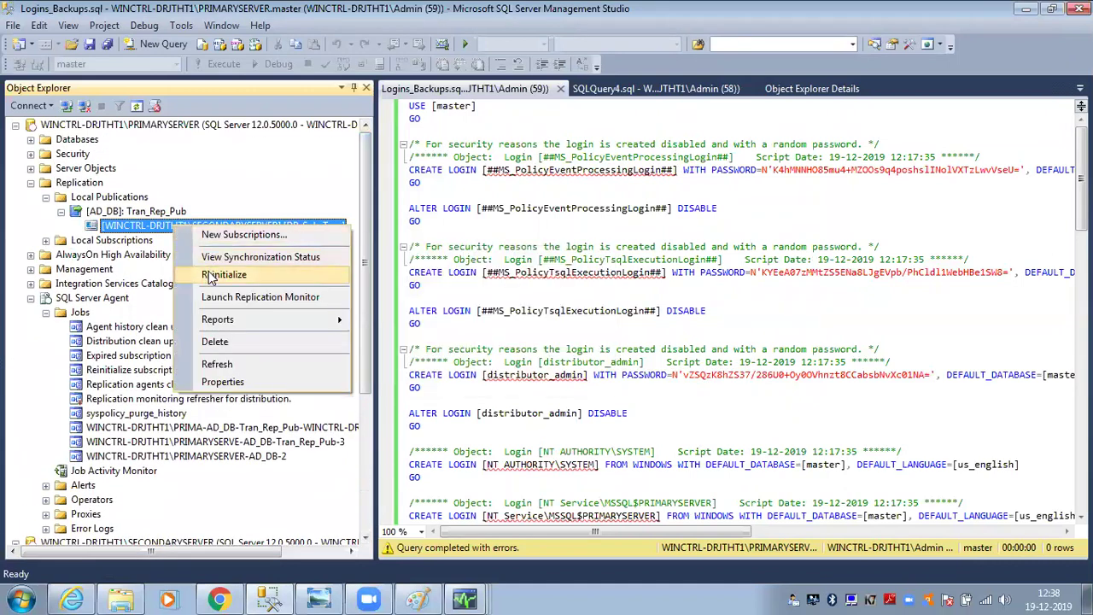
pyautogui.click(224, 274)
pyautogui.click(587, 370)
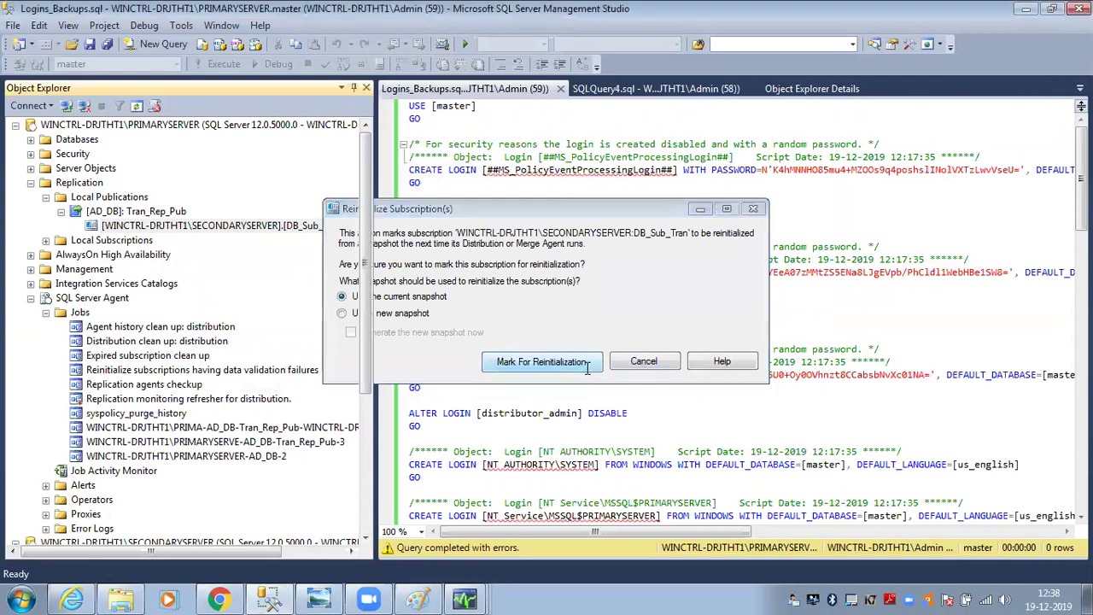
# - View the synchronization status of the DB_Sub_Tran subscription and read its status message
pyautogui.rightClick(210, 228)
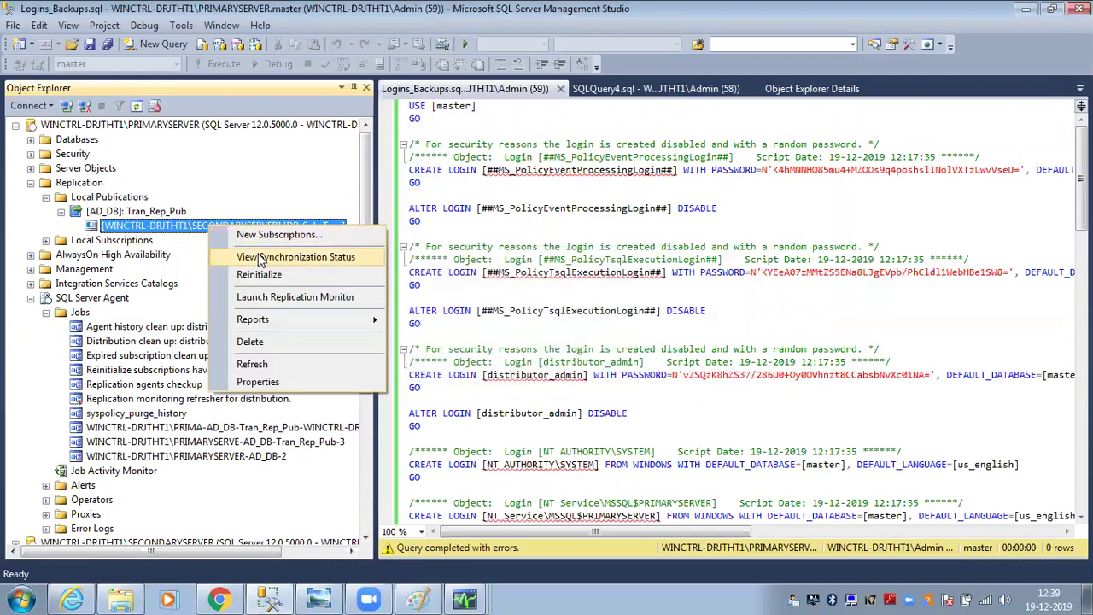
pyautogui.click(256, 255)
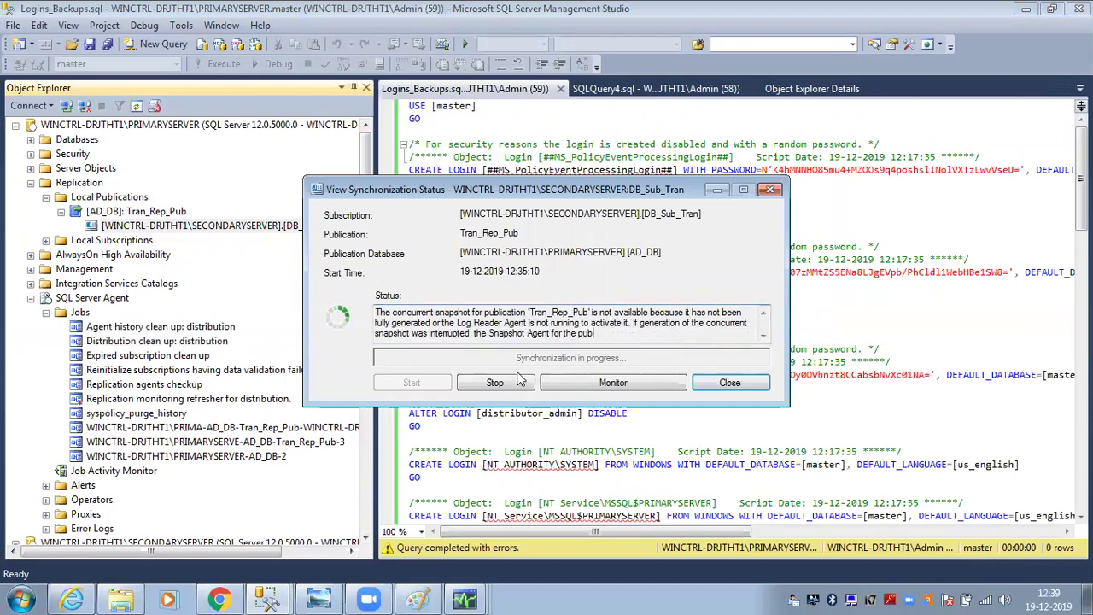
pyautogui.click(697, 382)
# - Start the Snapshot Agent for the Tran_Rep_Pub publication from its status window and open Replication Monitor from there
pyautogui.rightClick(124, 215)
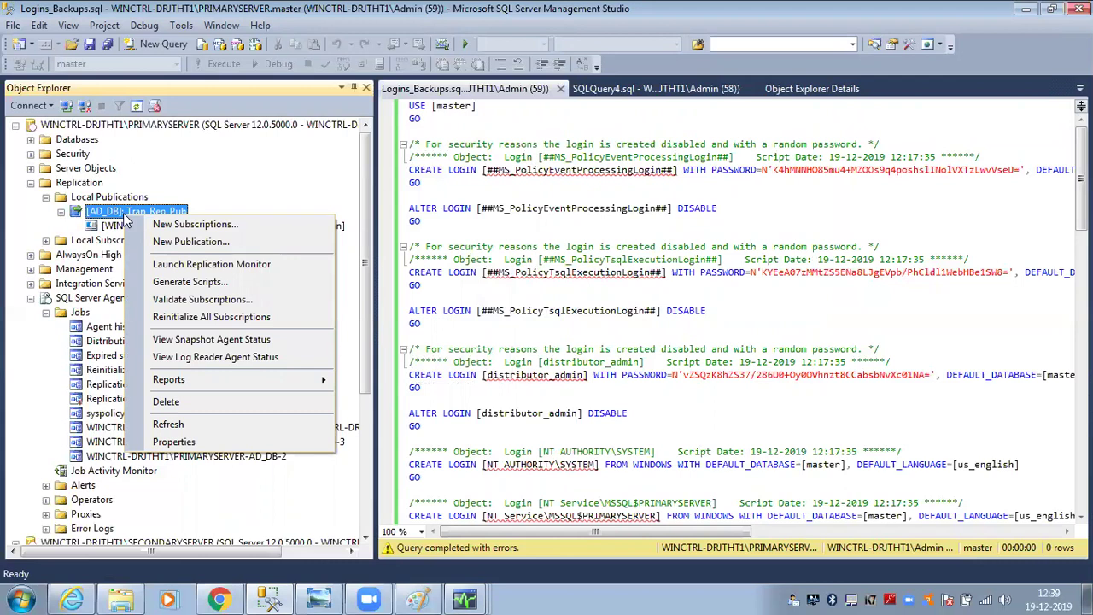
pyautogui.click(196, 339)
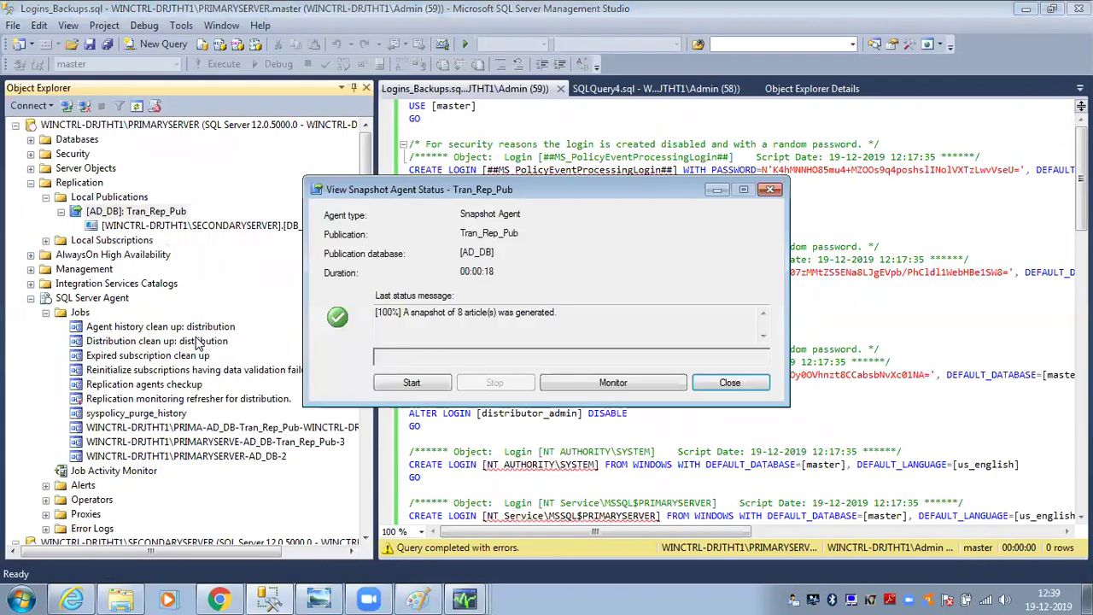
pyautogui.click(411, 382)
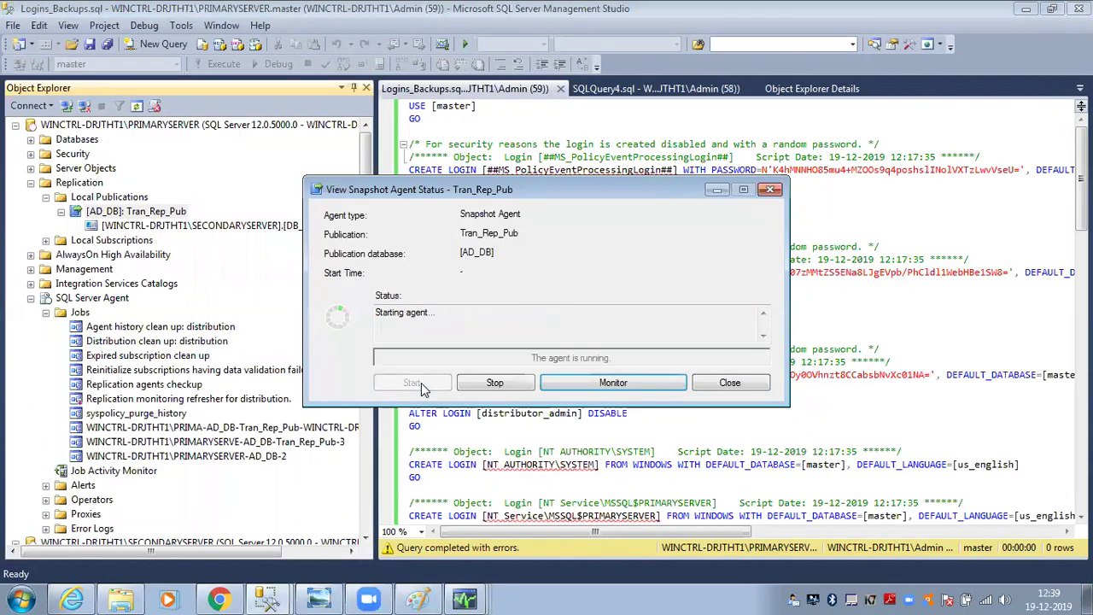
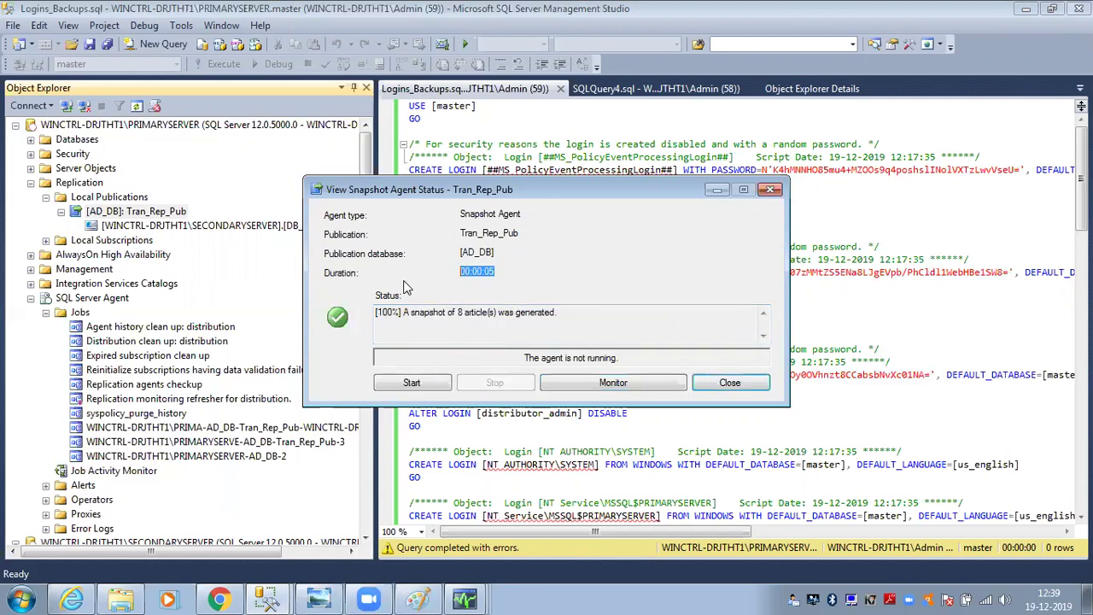
pyautogui.click(628, 385)
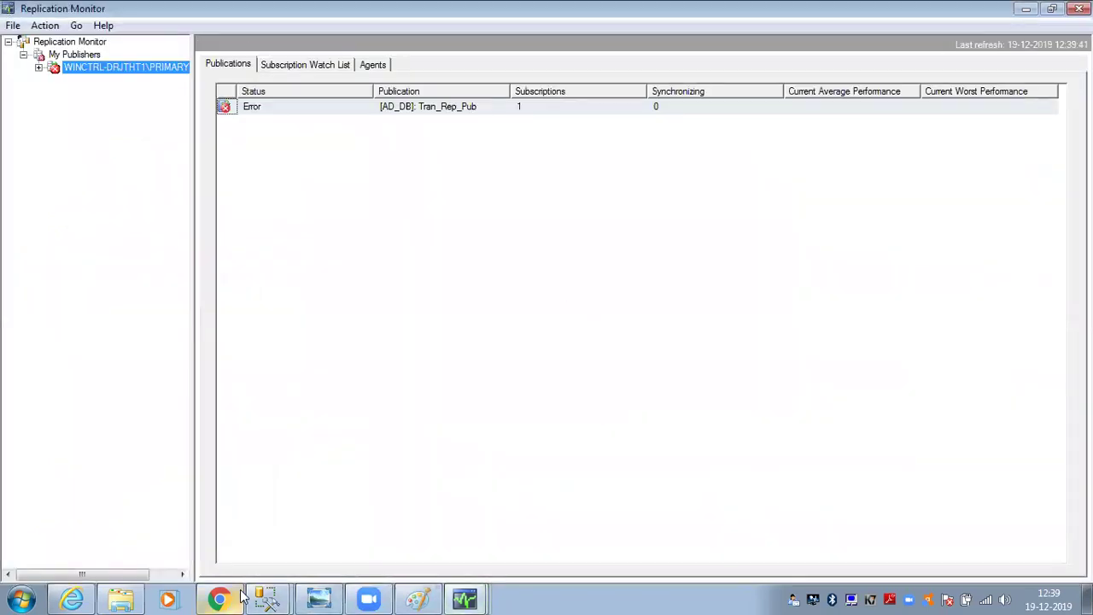
# - Switch back to Management Studio and mark the DB_Sub_Tran subscription for reinitialization again with the current snapshot
pyautogui.click(267, 599)
pyautogui.click(236, 536)
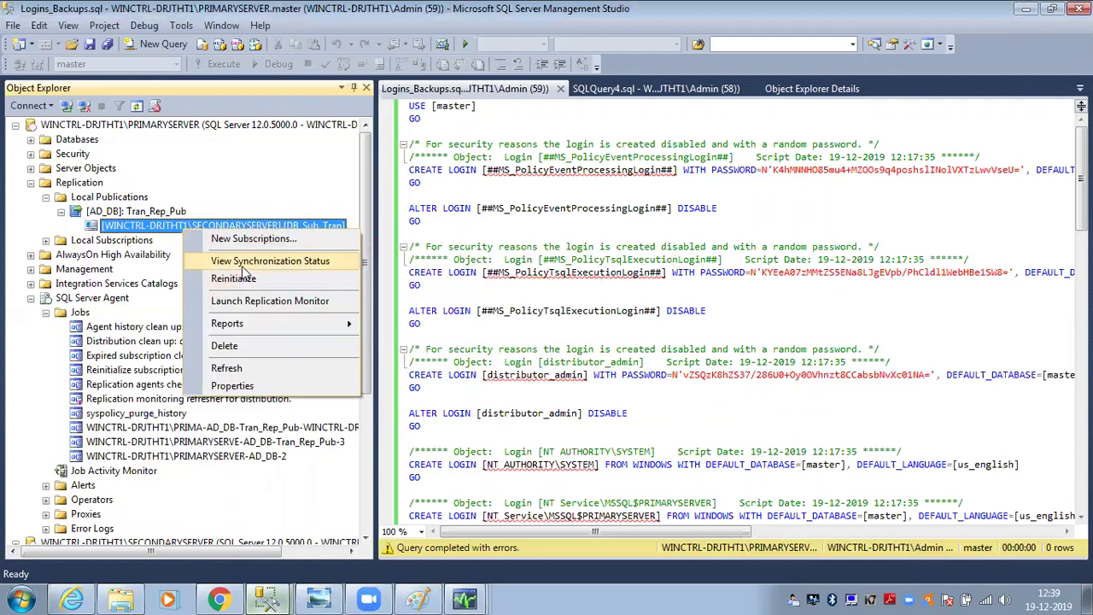
pyautogui.click(238, 279)
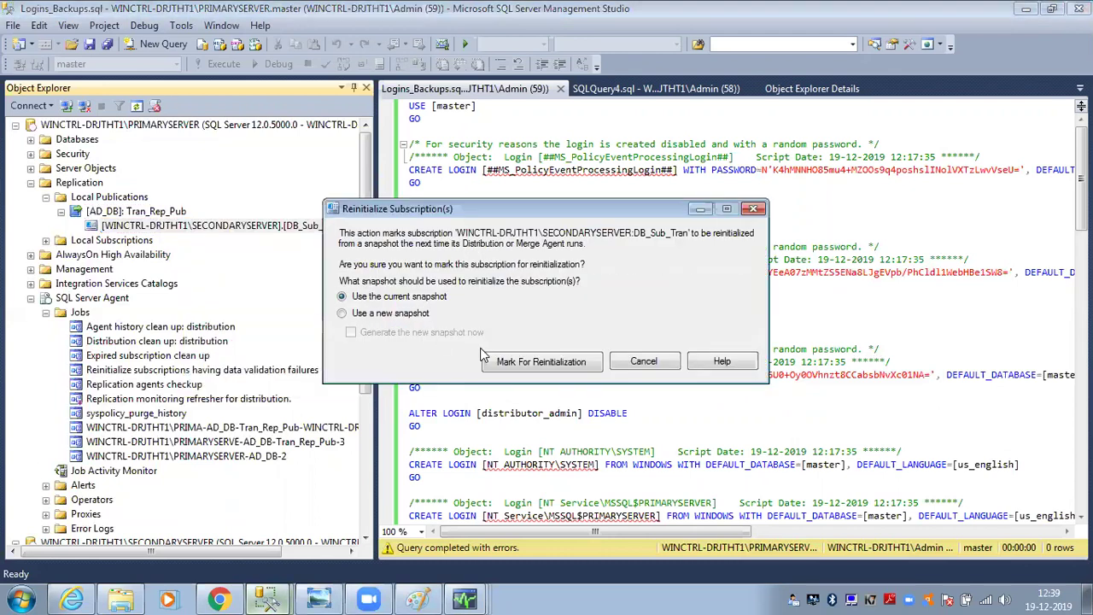
pyautogui.click(511, 362)
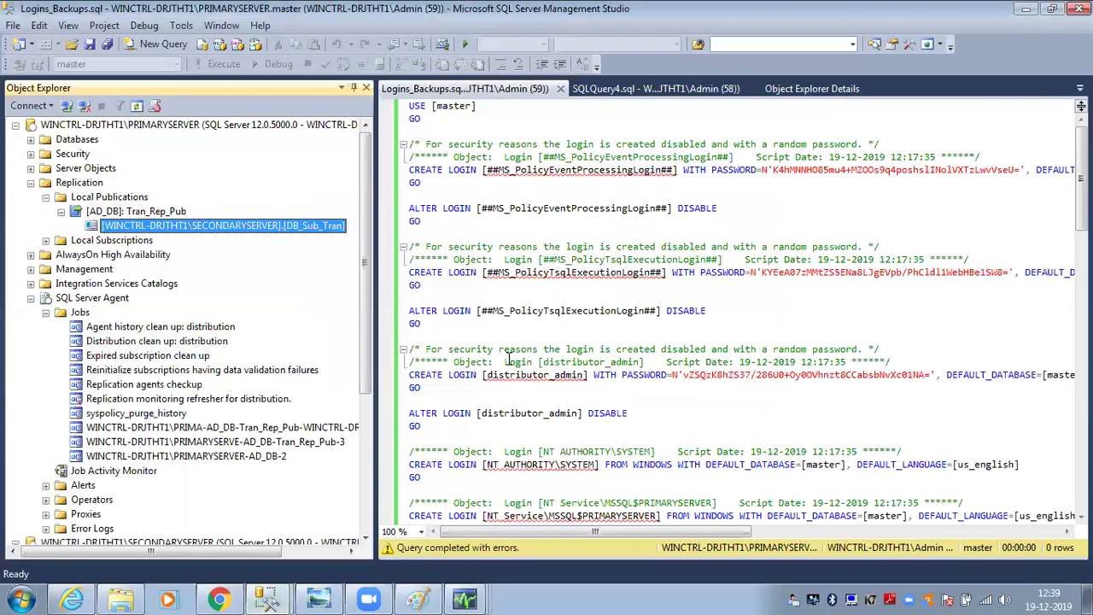
# - Refresh the secondary server's Databases folder and its DB_Sub_Tran database
pyautogui.scroll(-4, 256, 384)
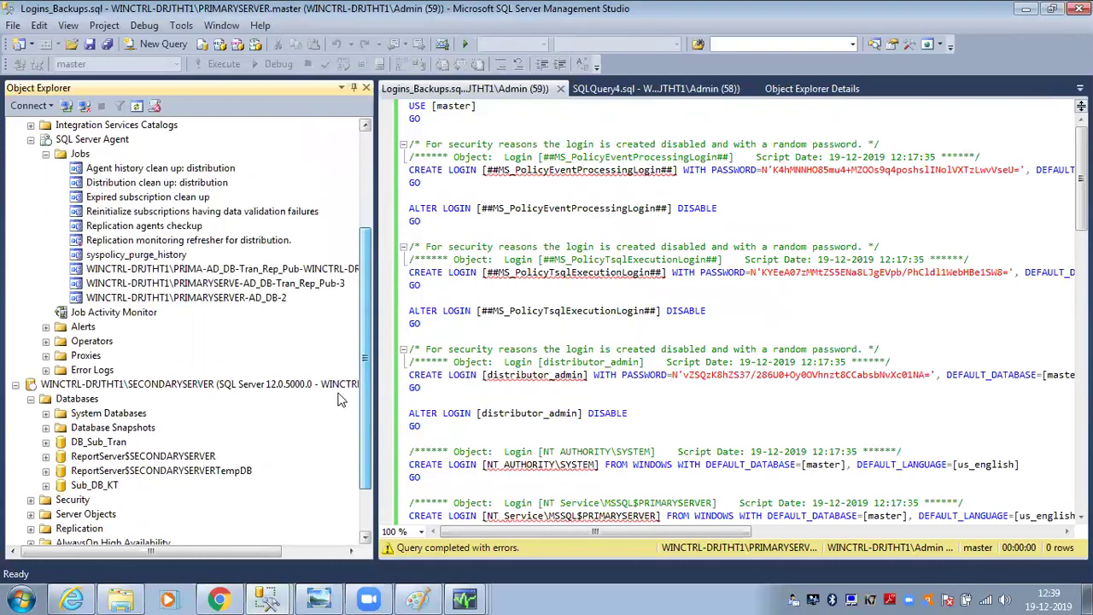
pyautogui.rightClick(86, 399)
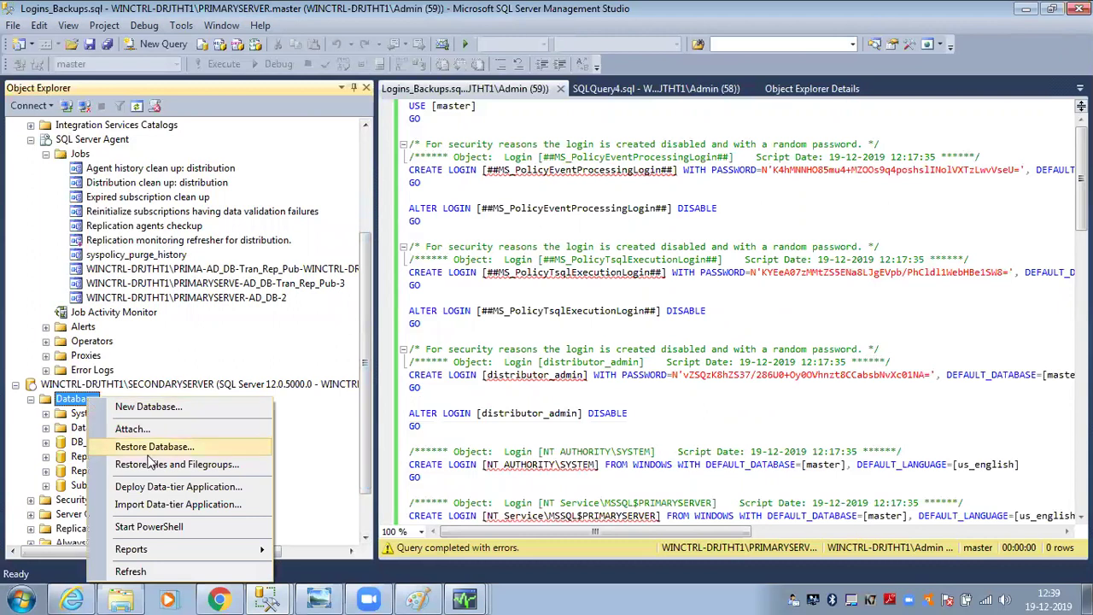
pyautogui.click(131, 572)
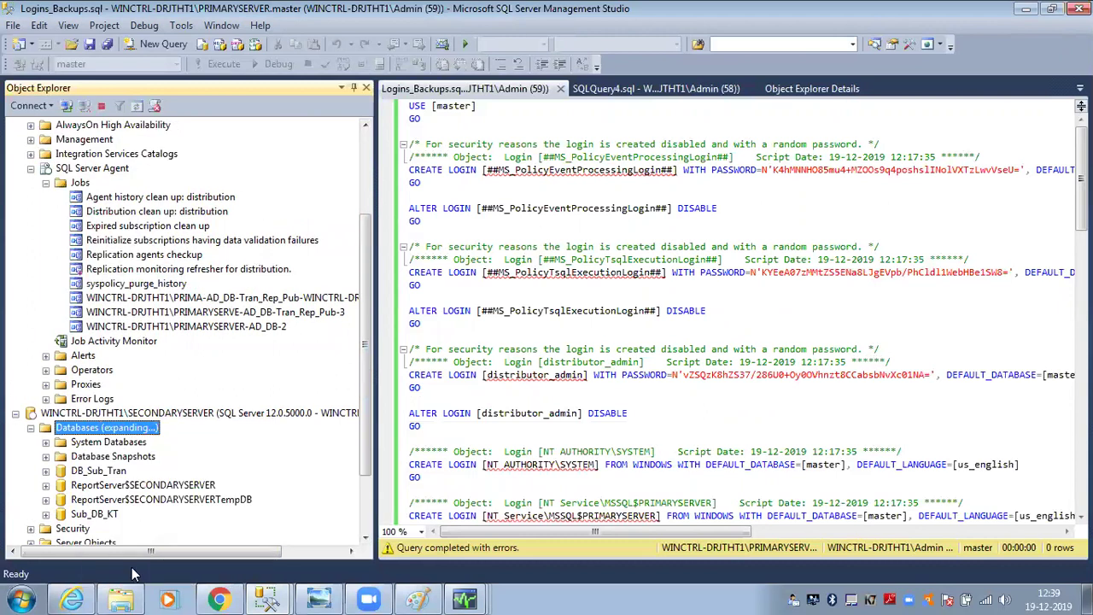
pyautogui.rightClick(85, 473)
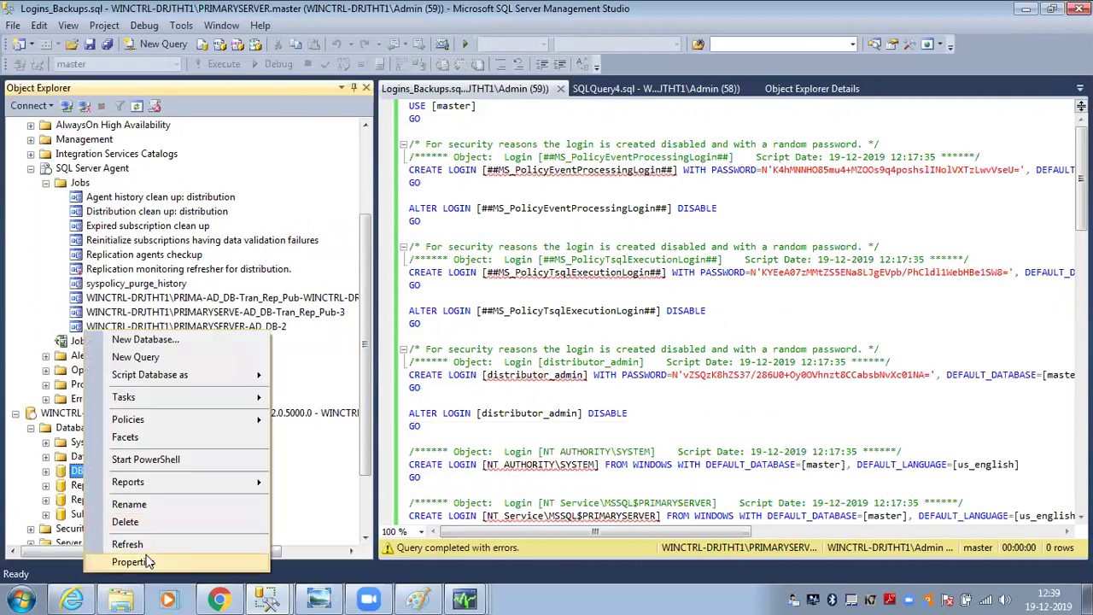
pyautogui.click(146, 547)
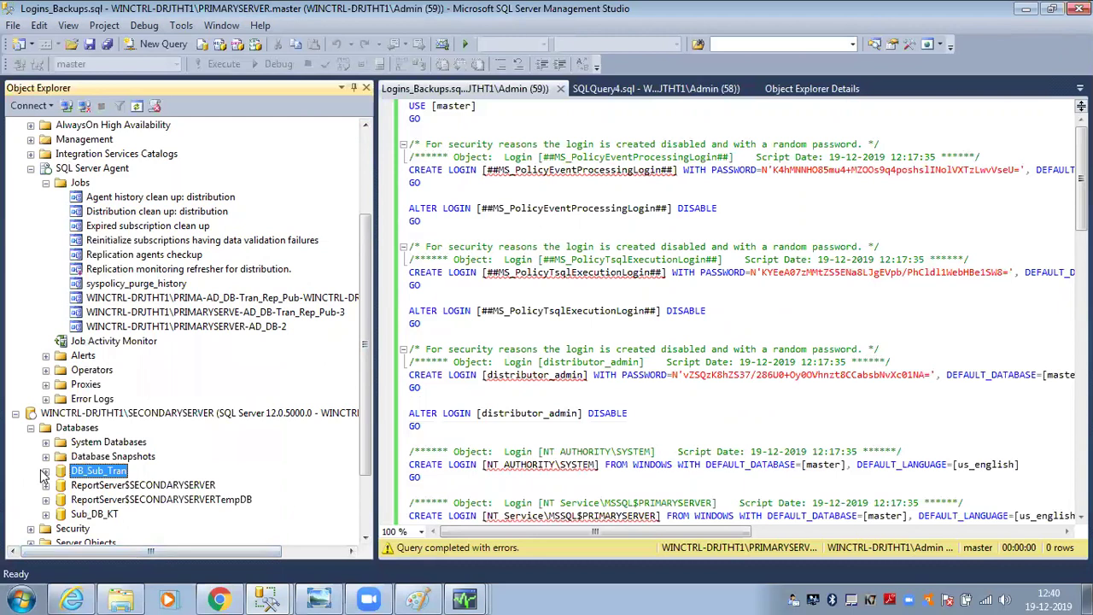
# - Expand the Tables and Views folders of DB_Sub_Tran to check for replicated objects
pyautogui.click(45, 472)
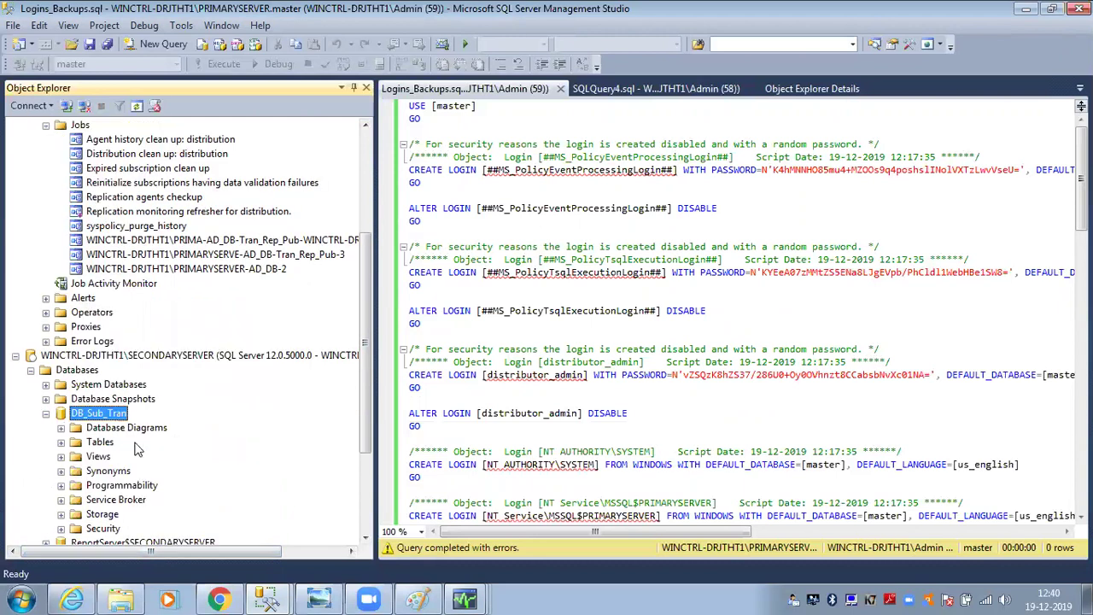
pyautogui.click(60, 442)
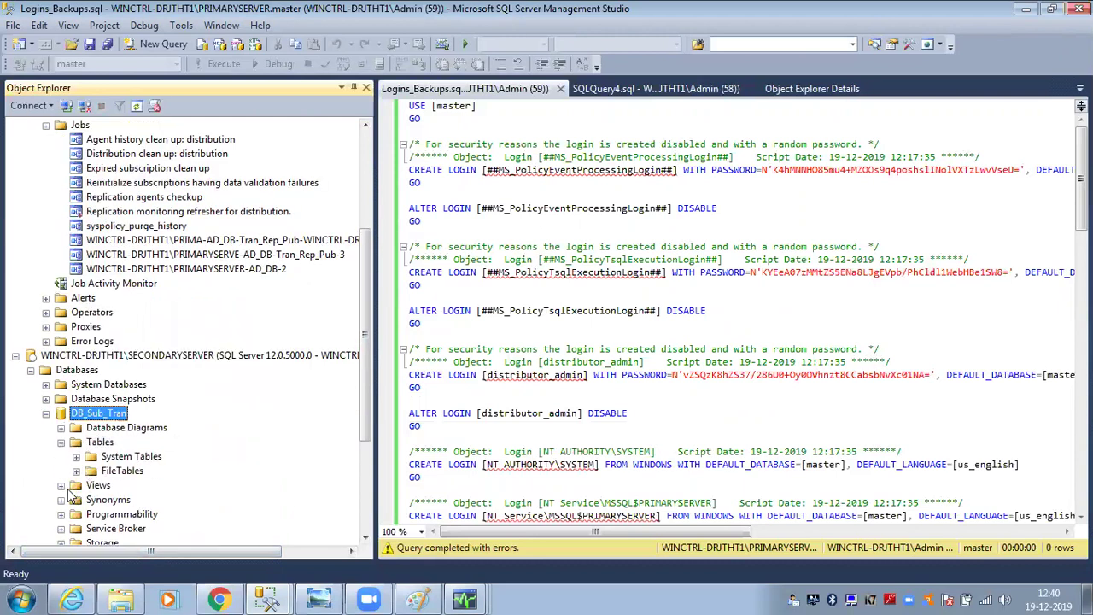
pyautogui.click(62, 486)
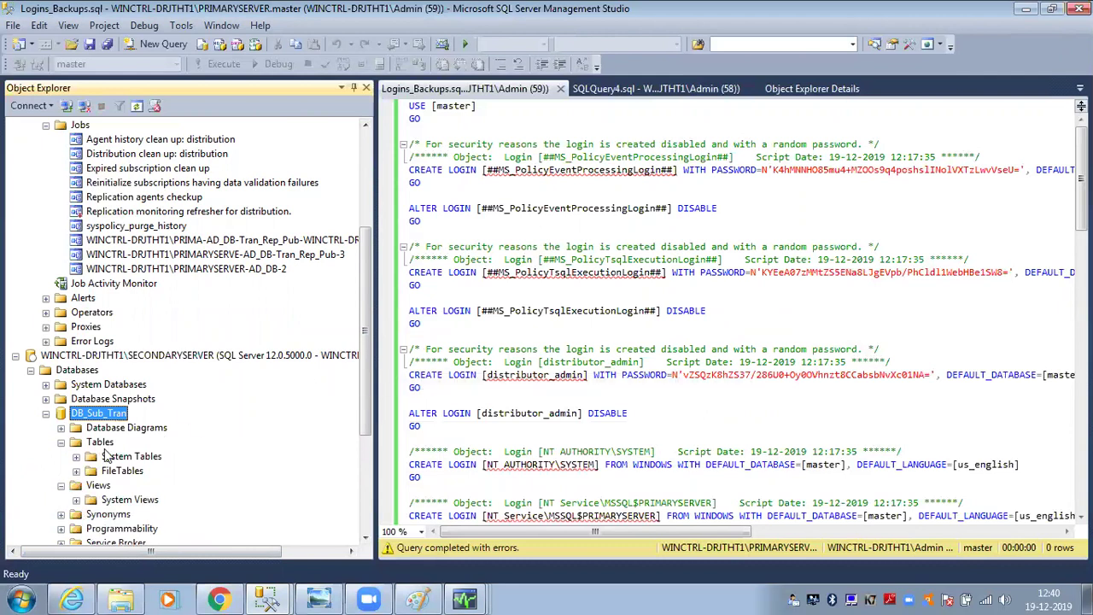
# - Expand System Tables, Programmability and Stored Procedures in DB_Sub_Tran to check for replicated objects
pyautogui.click(76, 457)
pyautogui.scroll(-4, 368, 357)
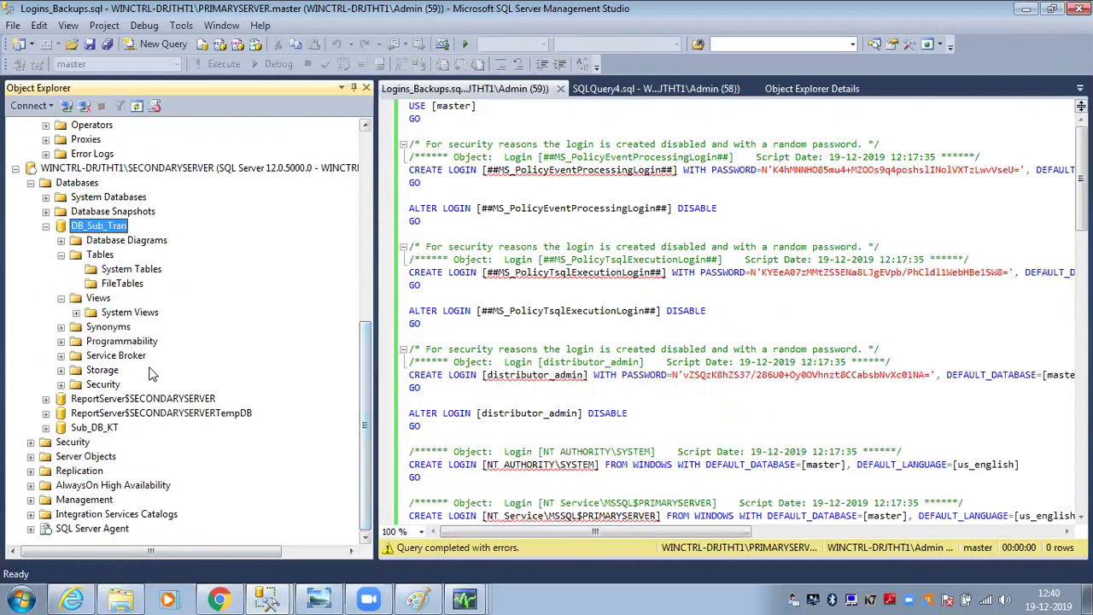
pyautogui.click(61, 342)
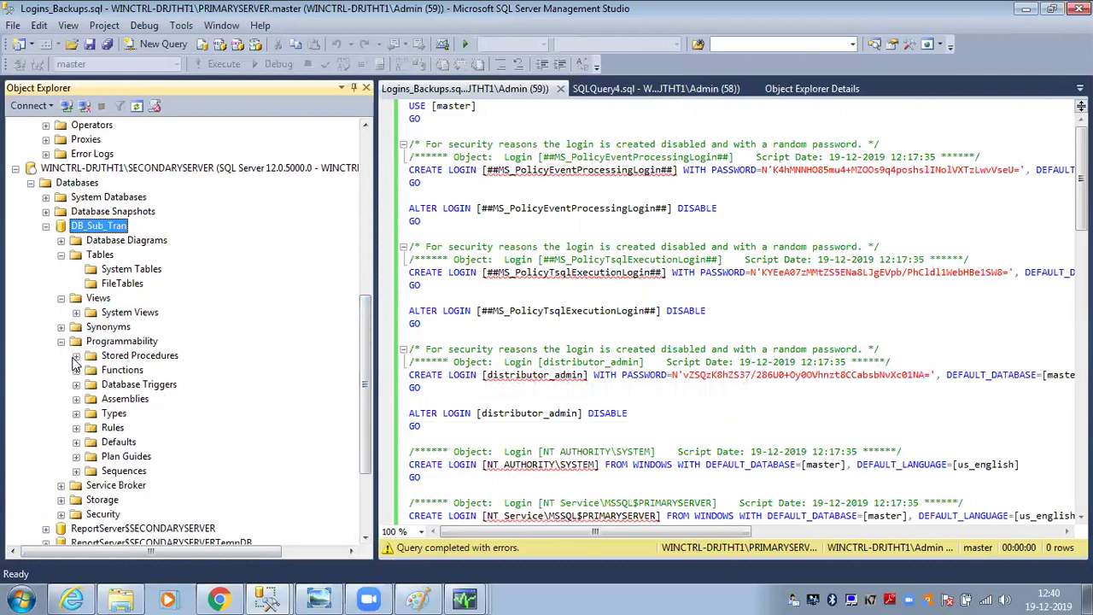
pyautogui.click(76, 355)
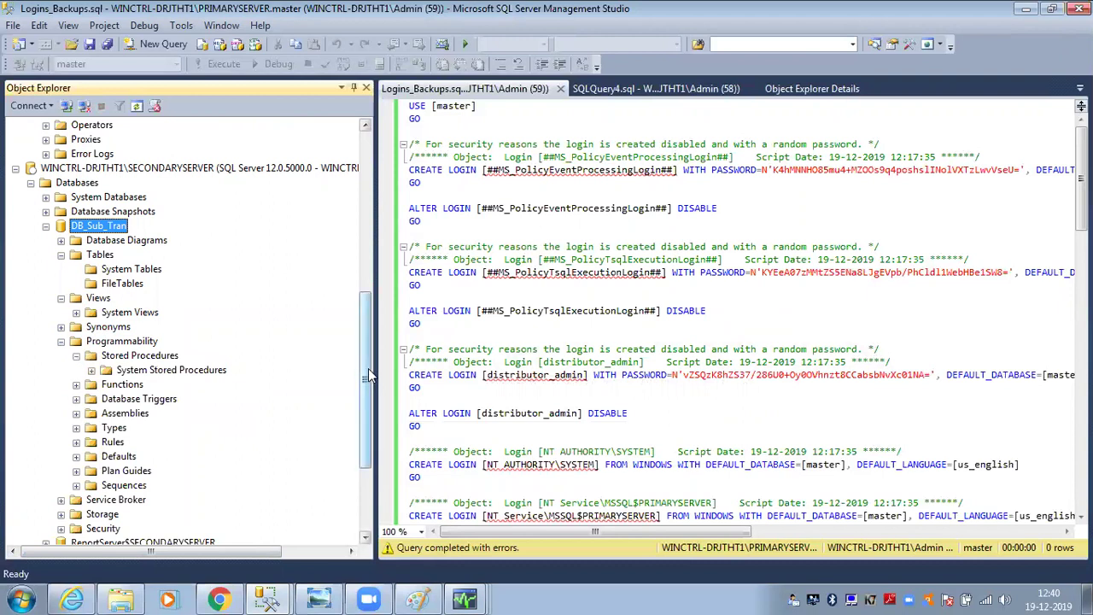
# - Open the Tran_Rep_Pub publication's snapshot properties and enable putting snapshot files in an additional folder
pyautogui.scroll(8, 368, 368)
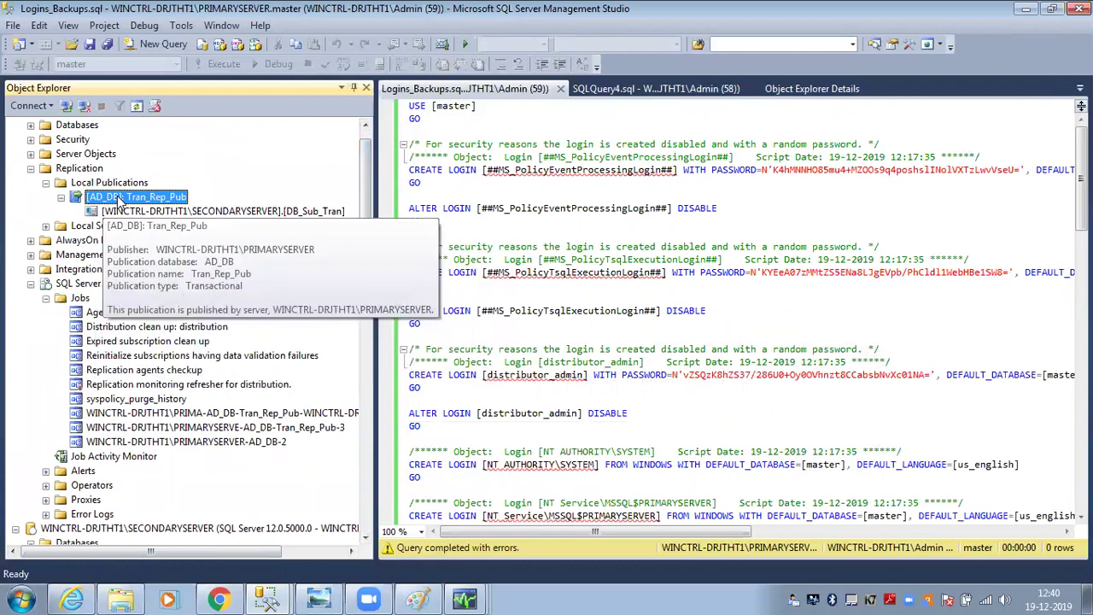
pyautogui.rightClick(119, 198)
pyautogui.click(190, 432)
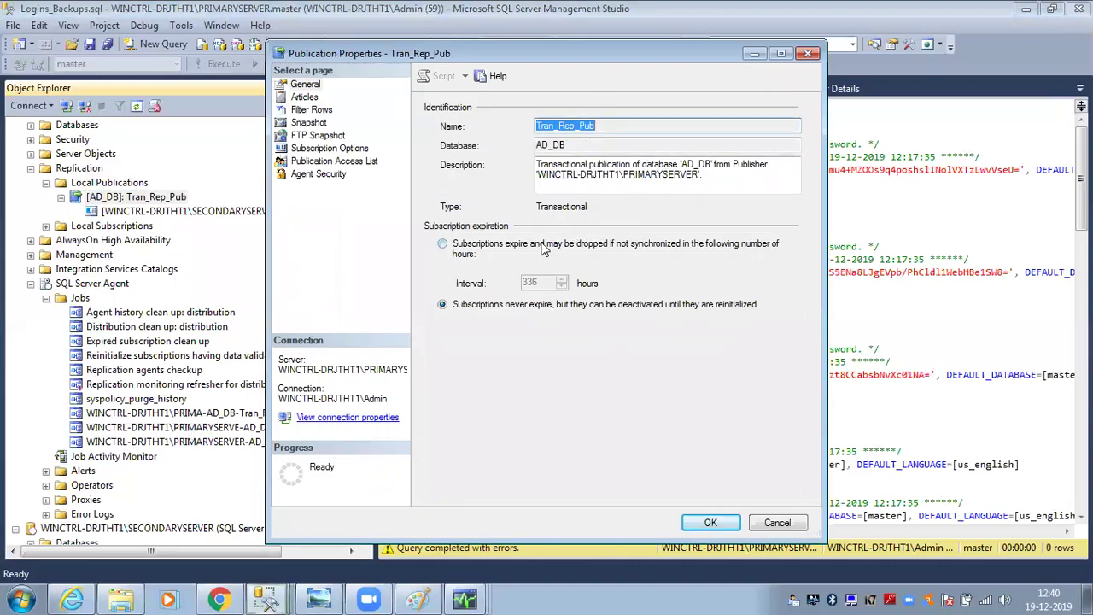
pyautogui.click(305, 97)
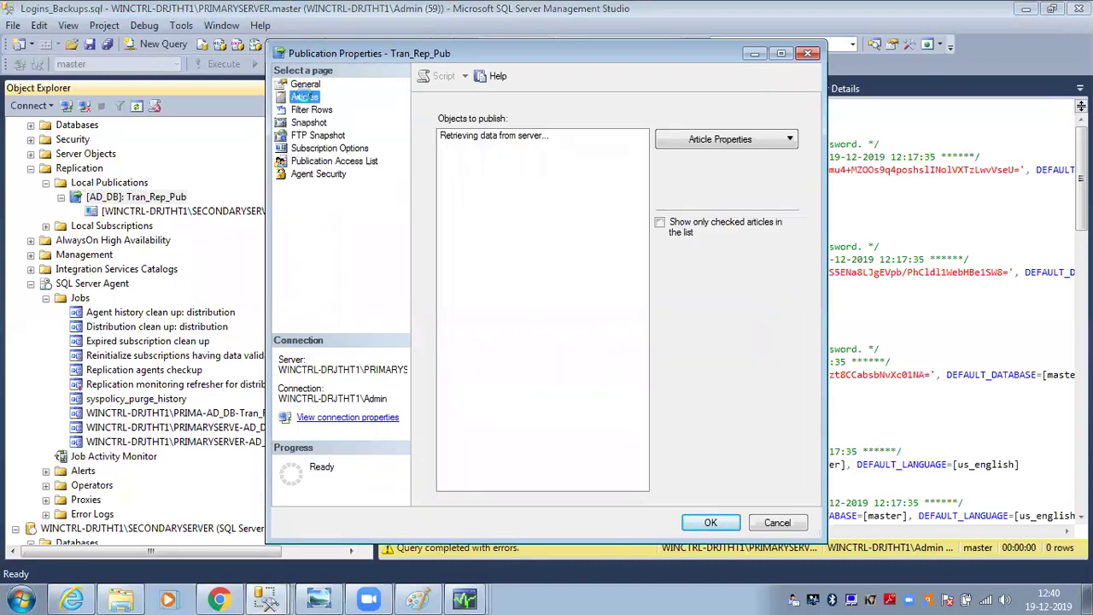
pyautogui.click(312, 111)
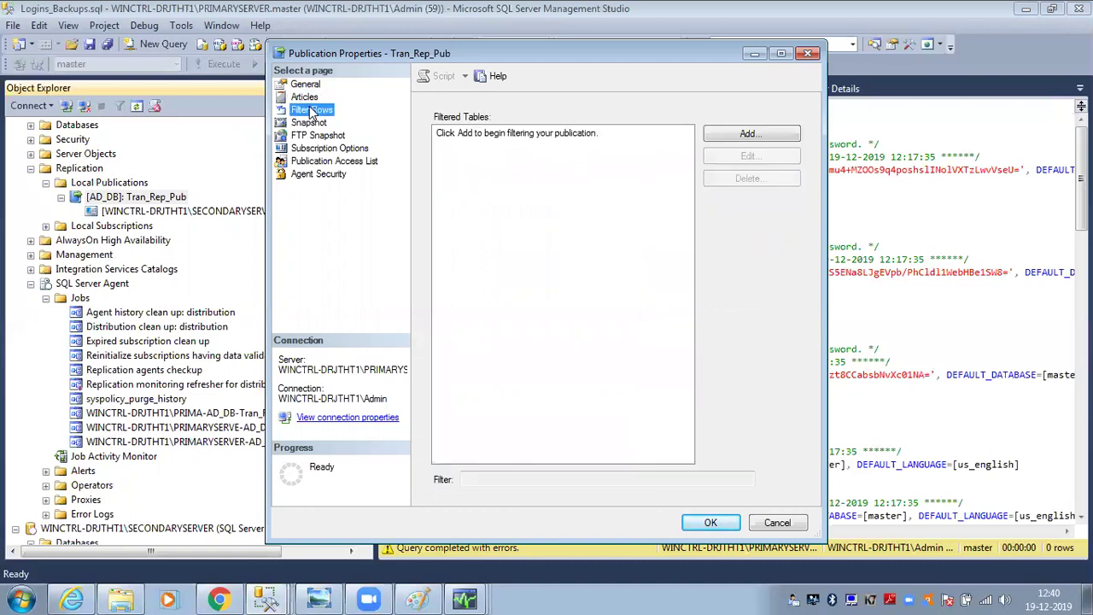
pyautogui.click(314, 124)
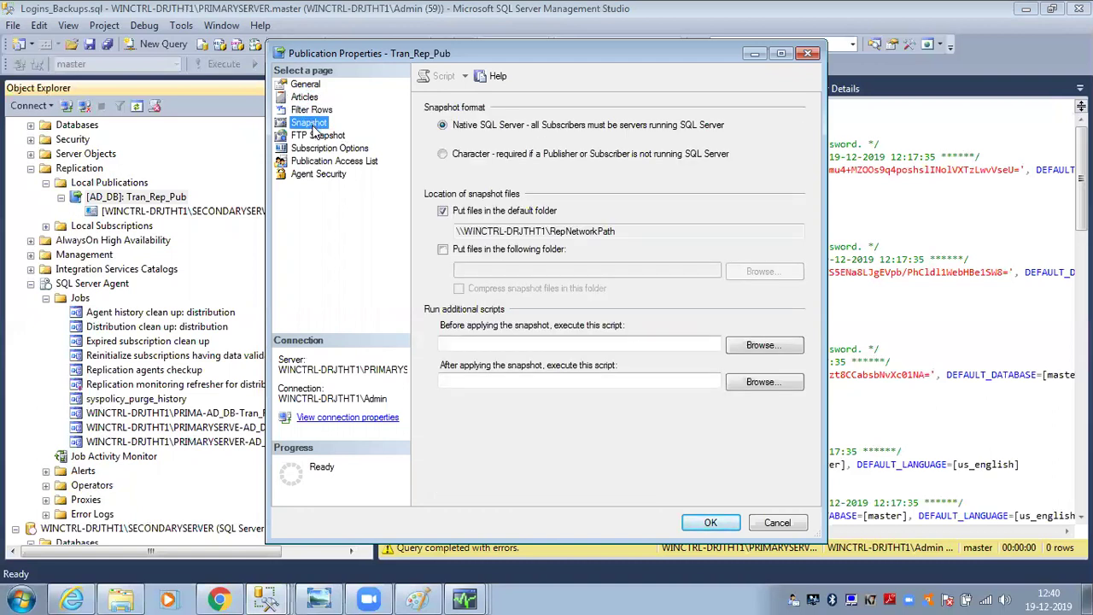
pyautogui.click(471, 250)
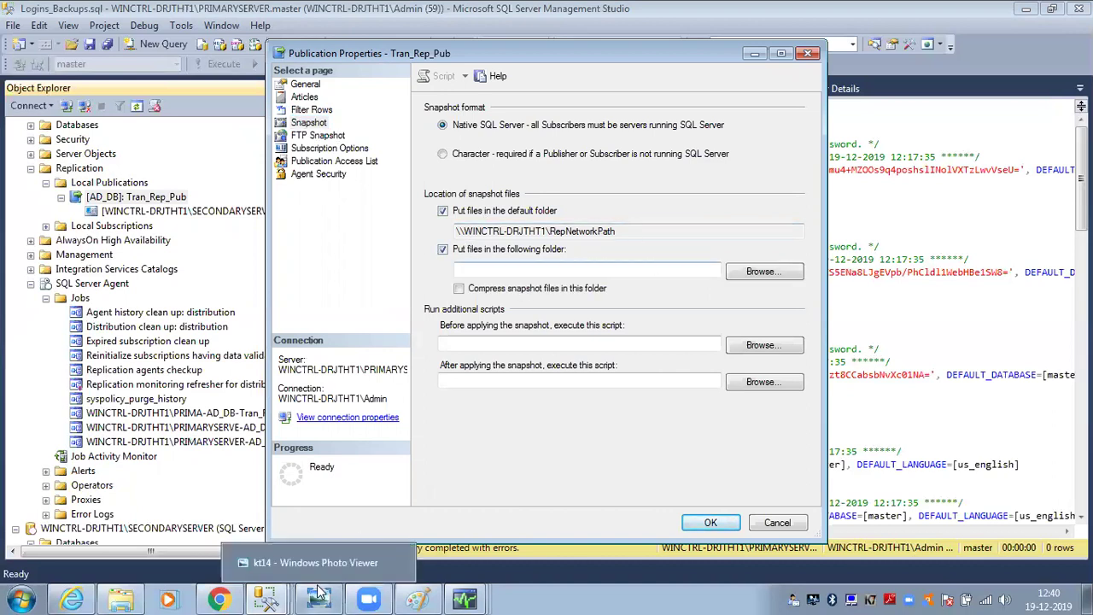
# - Switch to Windows Explorer and open New folder on Local Disk (E:) to check its contents
pyautogui.click(122, 598)
pyautogui.click(117, 563)
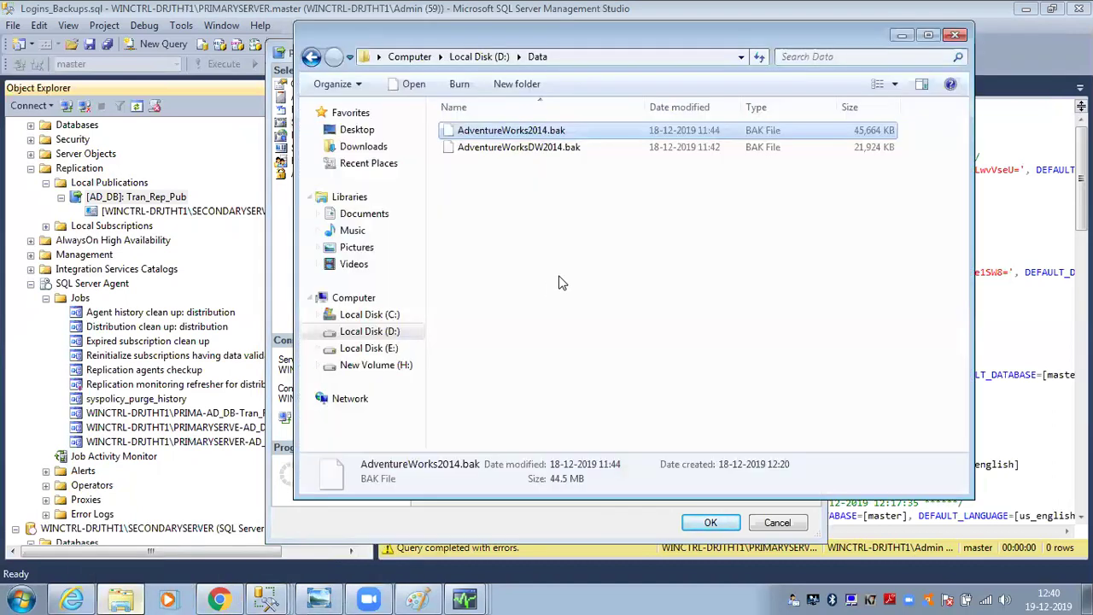
pyautogui.click(480, 56)
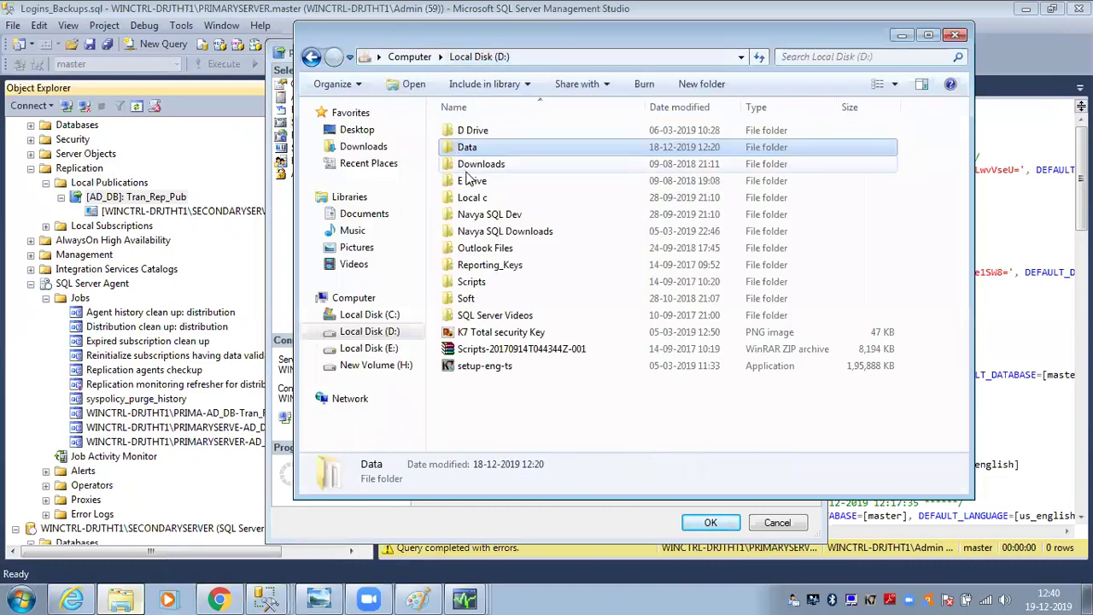
pyautogui.click(369, 305)
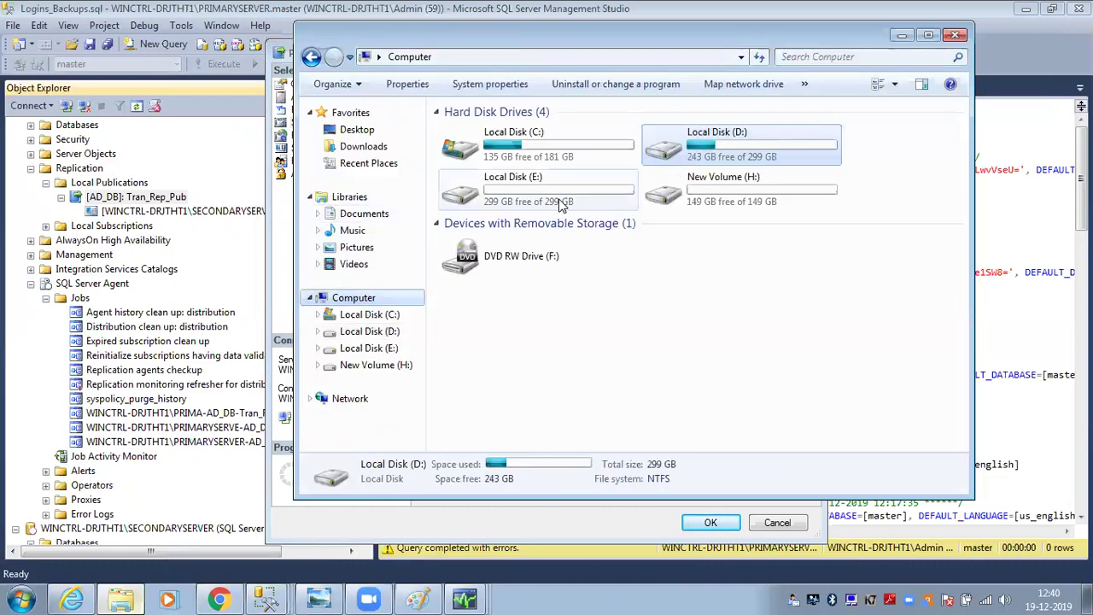
pyautogui.doubleClick(521, 184)
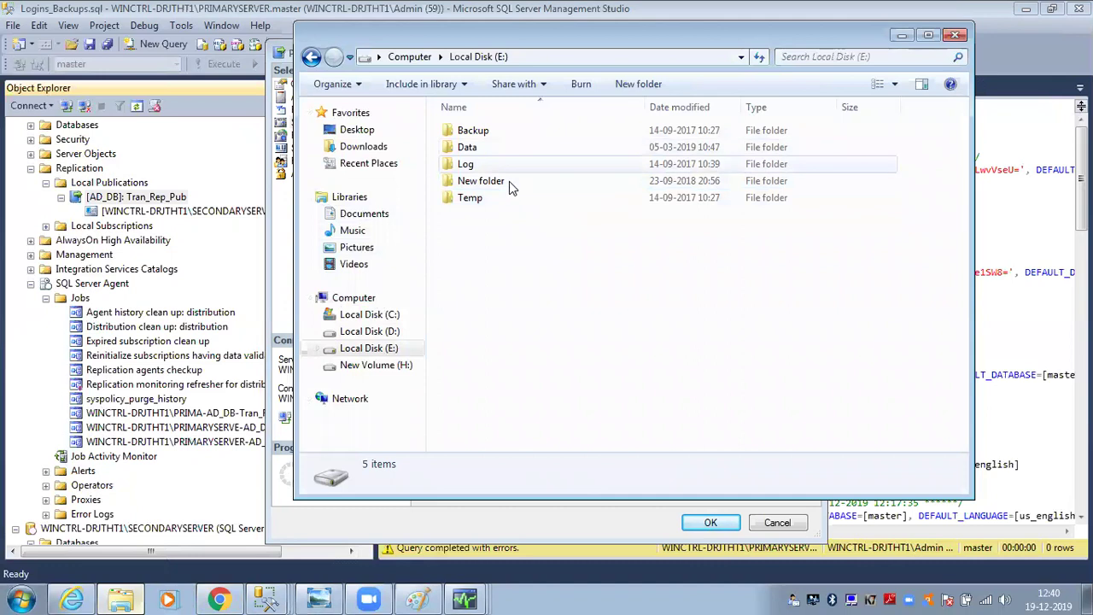
pyautogui.doubleClick(509, 182)
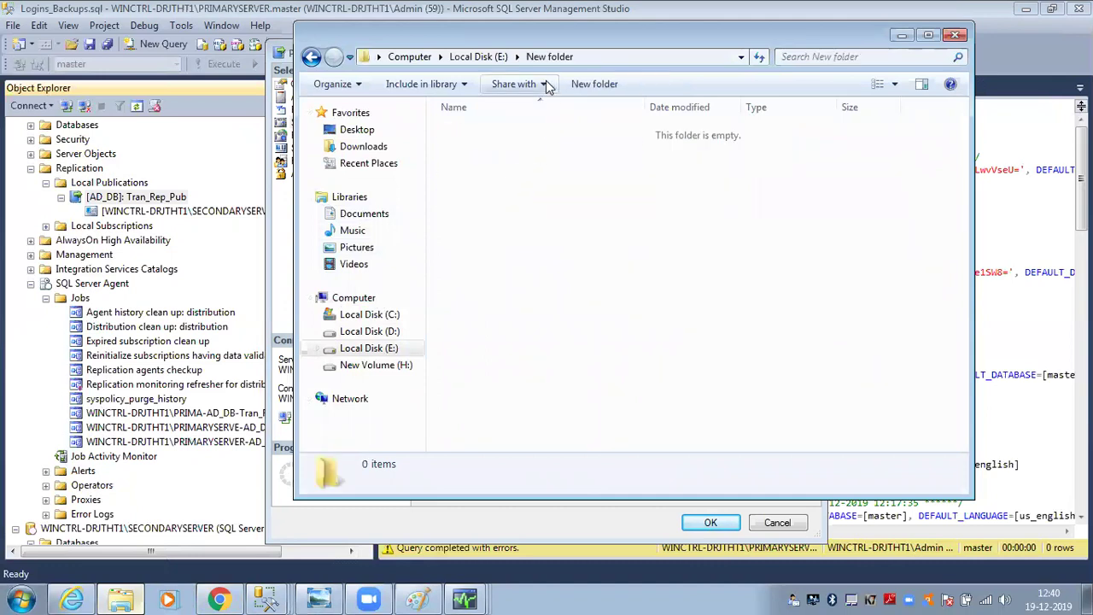
# - Rename New folder on Local Disk (E:) as Tran_NW and open it
pyautogui.click(478, 56)
pyautogui.rightClick(495, 184)
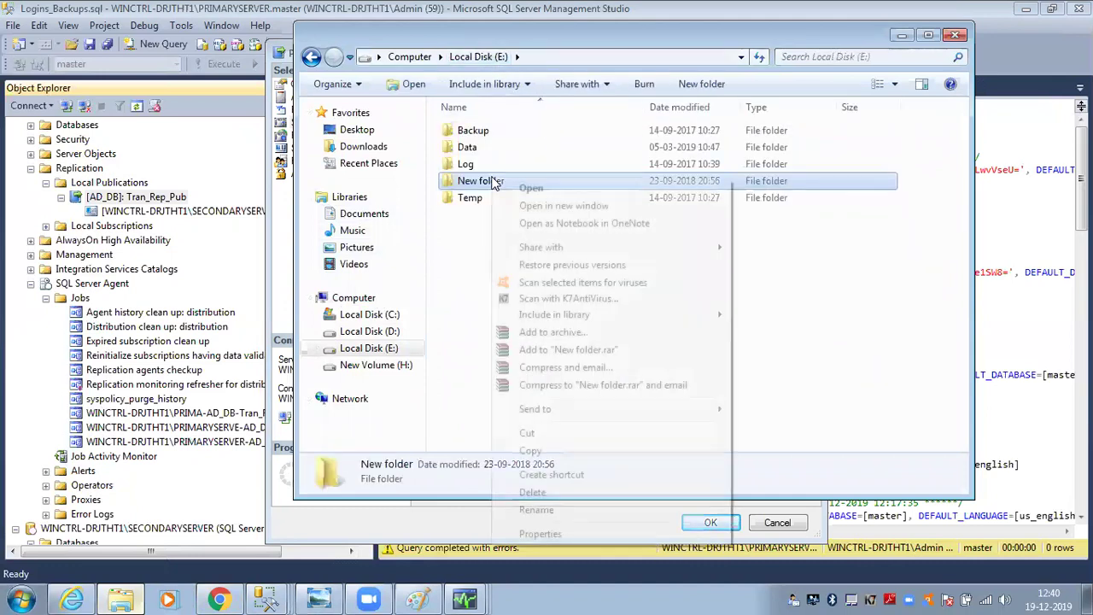
pyautogui.click(525, 509)
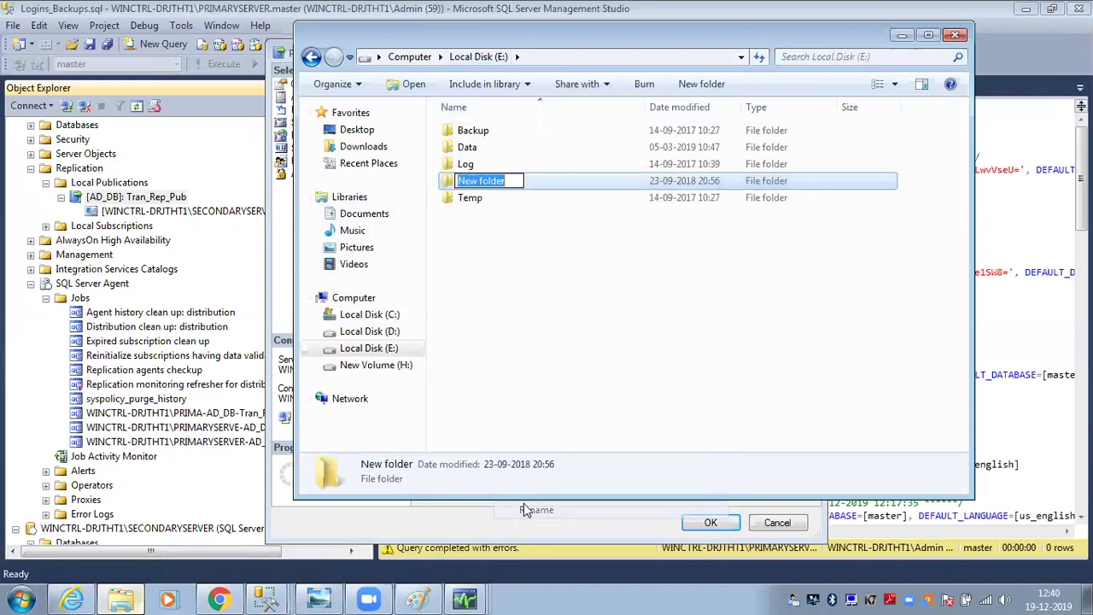
pyautogui.write('Tra')
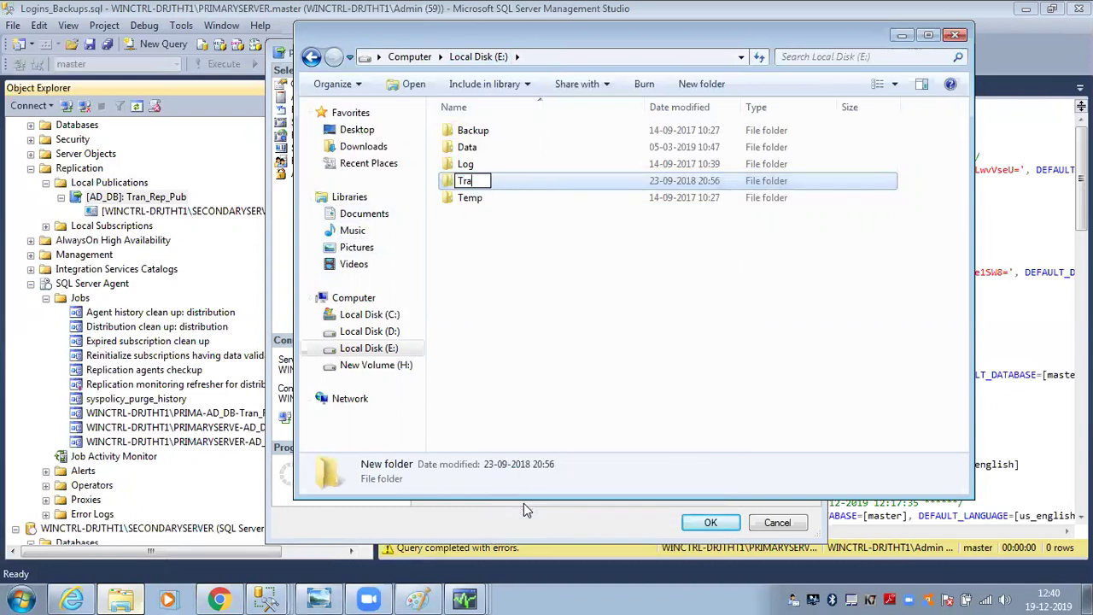
pyautogui.write('n_NW')
pyautogui.press('Return')
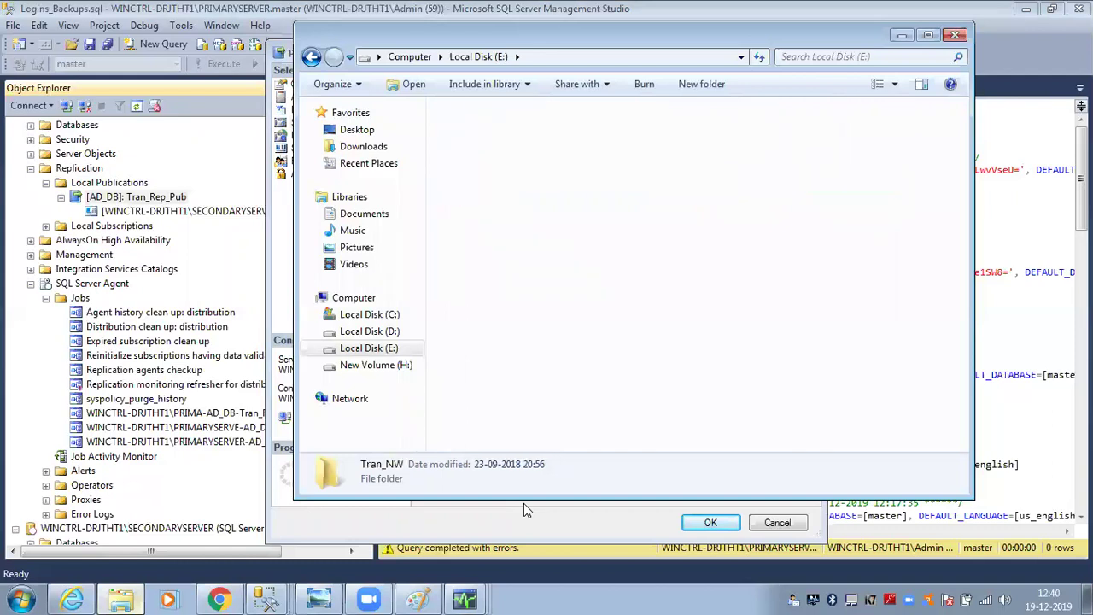
pyautogui.press('Return')
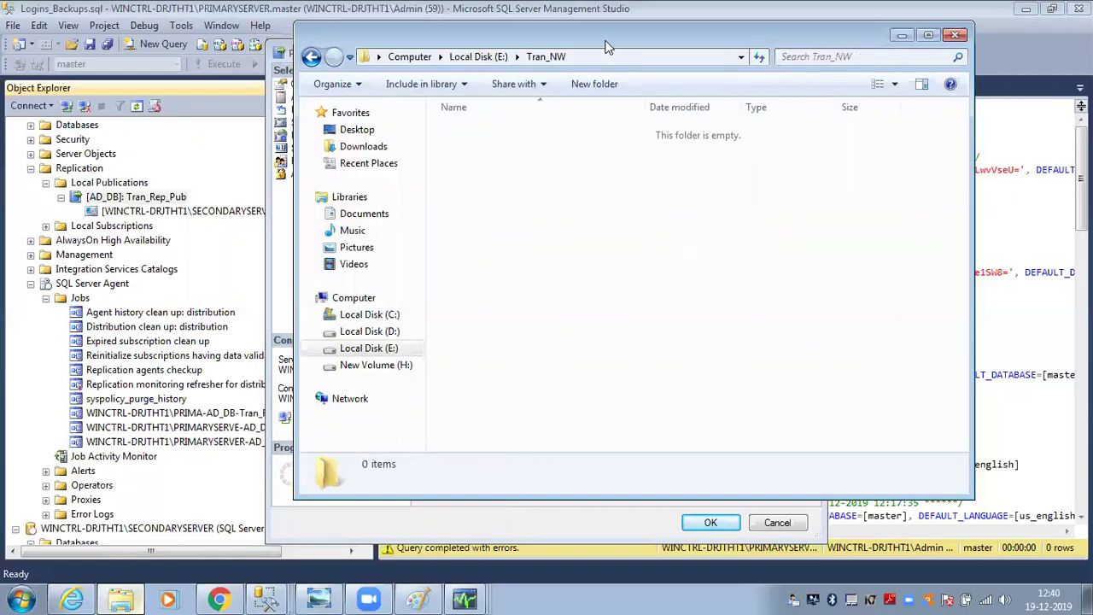
# - Open the sharing settings of the Tran_NW folder and add Everyone to the people to share with
pyautogui.click(479, 57)
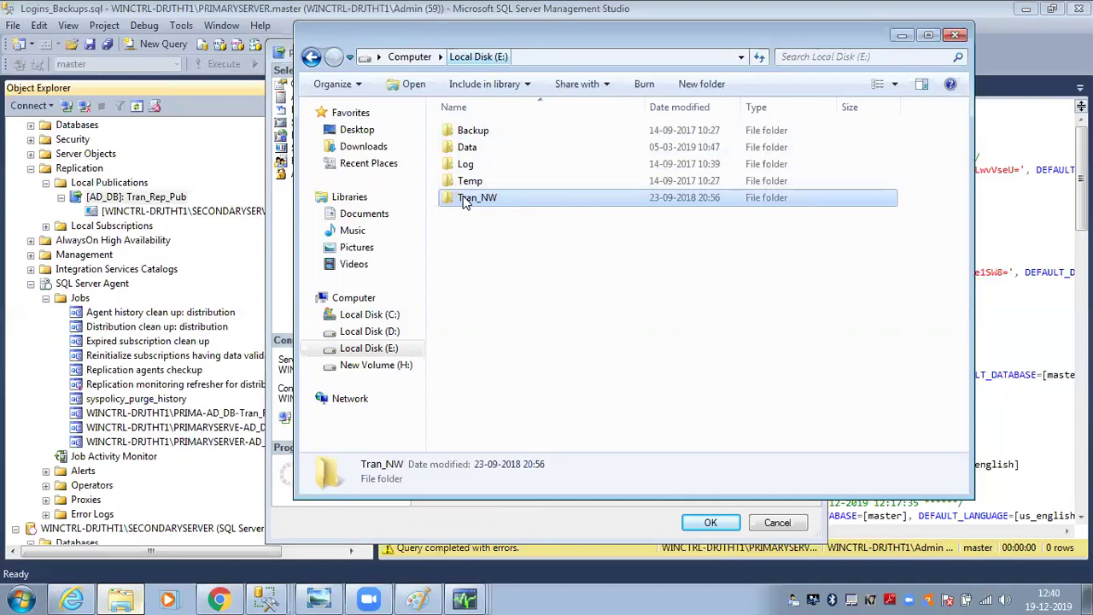
pyautogui.rightClick(466, 200)
pyautogui.click(514, 554)
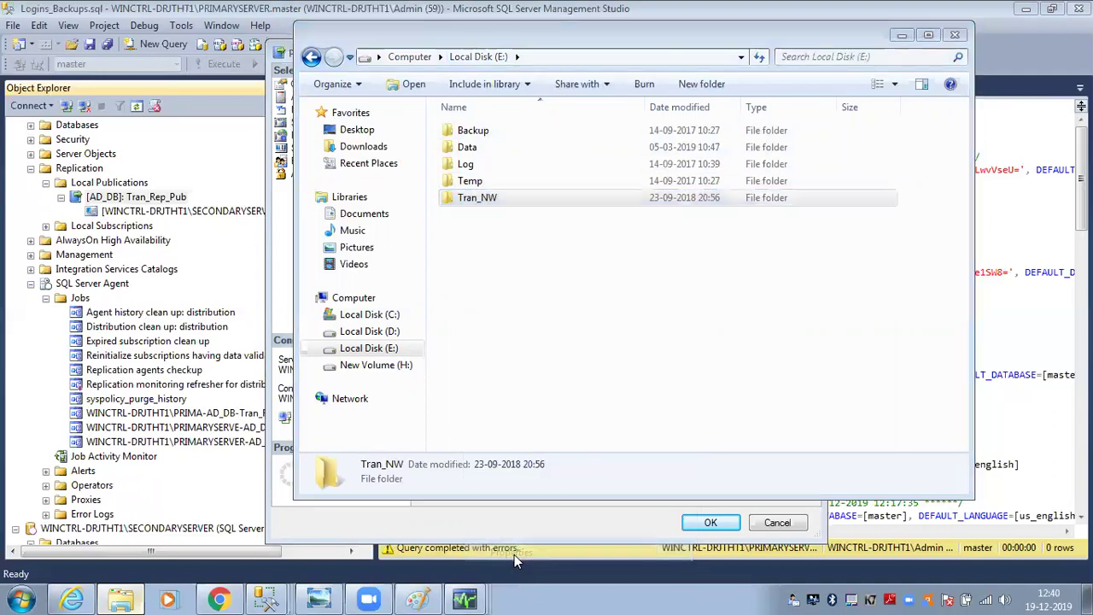
pyautogui.click(533, 228)
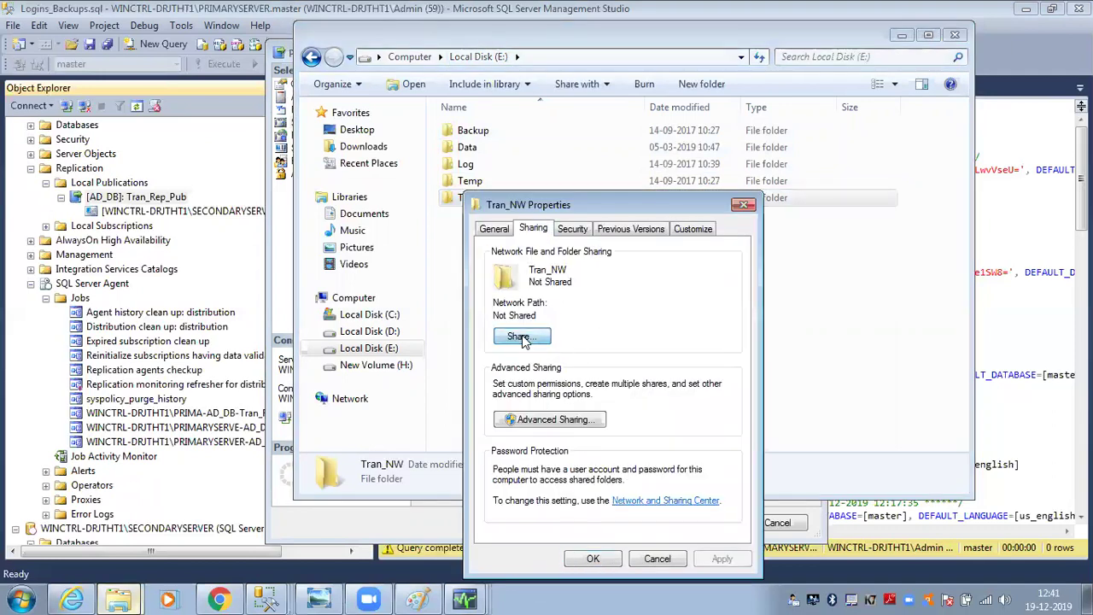
pyautogui.click(521, 336)
pyautogui.write('everyone')
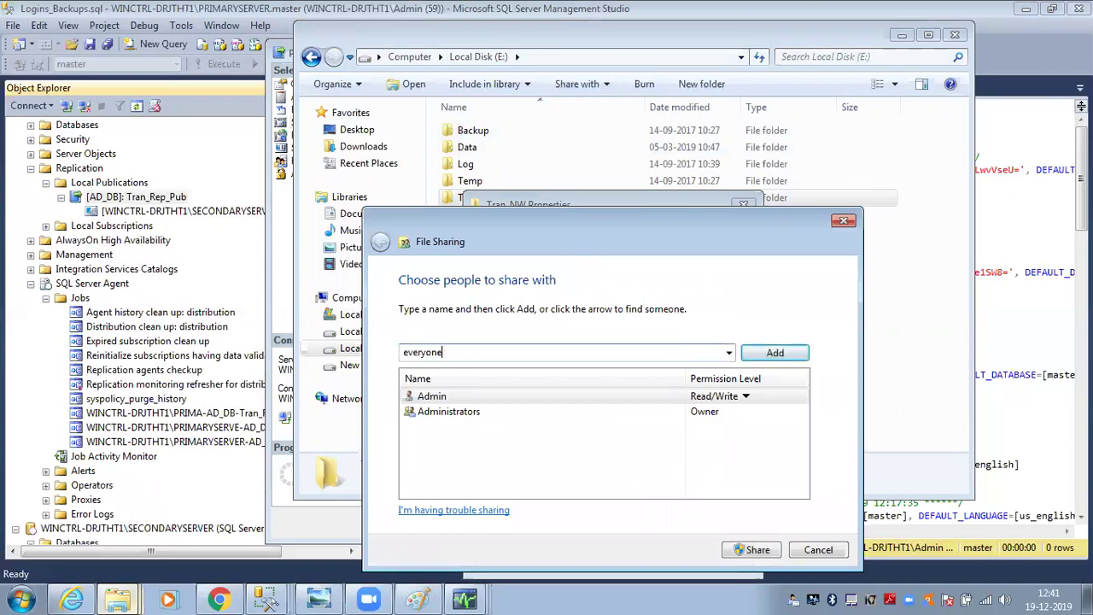
pyautogui.click(787, 356)
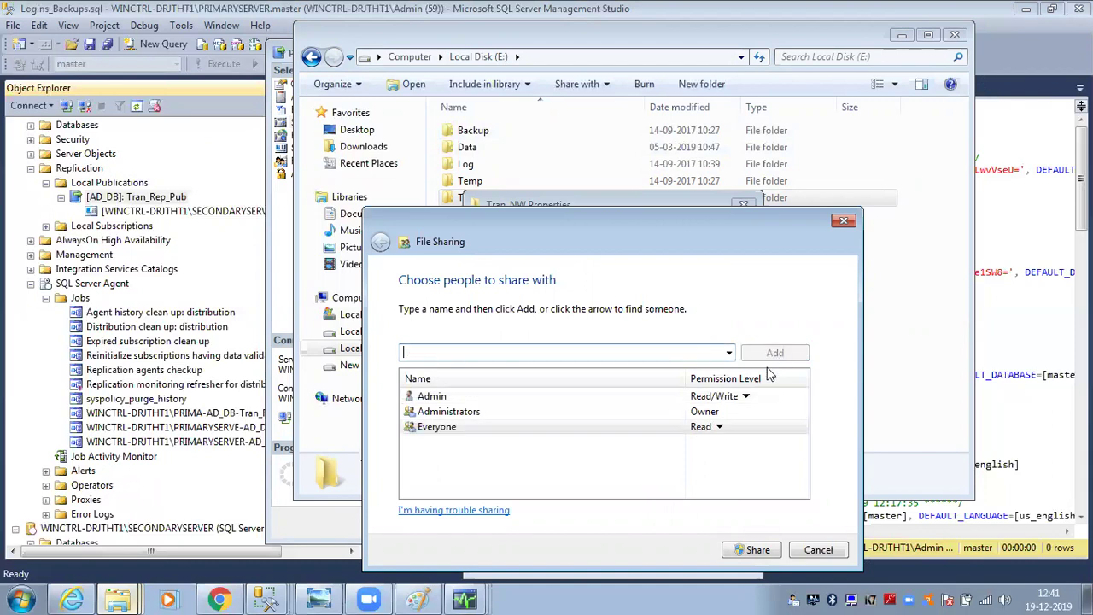
# - Give Everyone Read/Write permission and share the Tran_NW folder
pyautogui.click(719, 427)
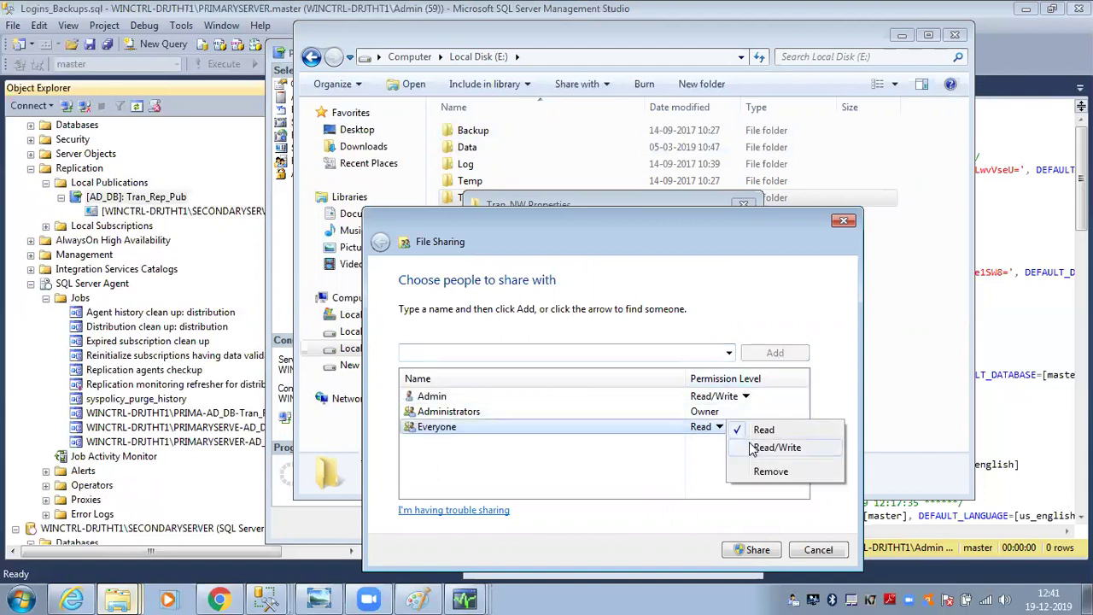
pyautogui.click(755, 448)
pyautogui.click(741, 549)
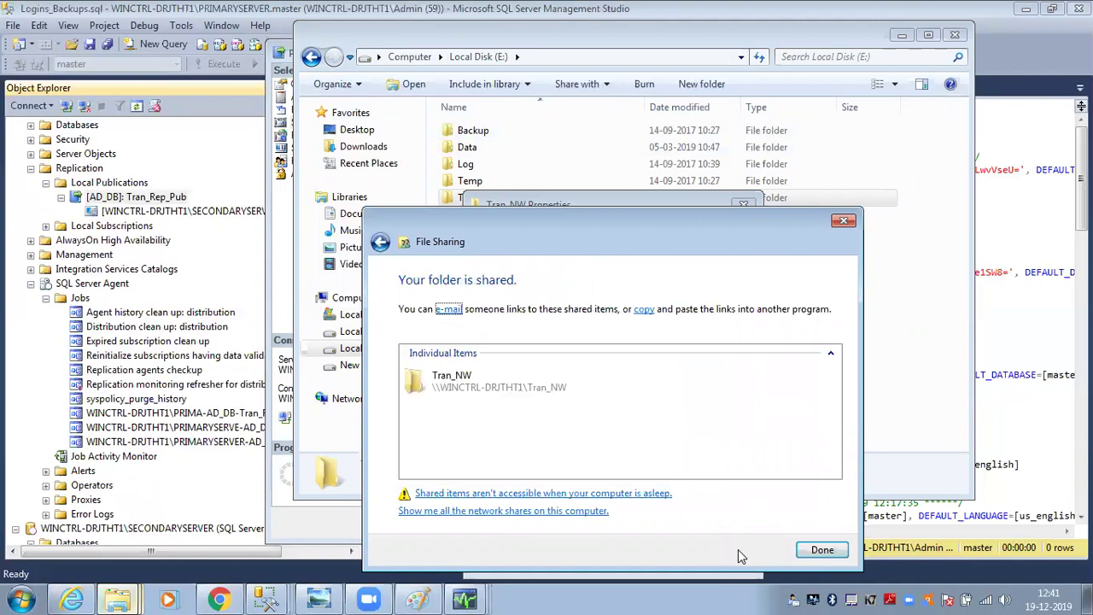
# - Copy the link of the shared Tran_NW folder, finish sharing and close its properties and the Explorer window
pyautogui.click(550, 386)
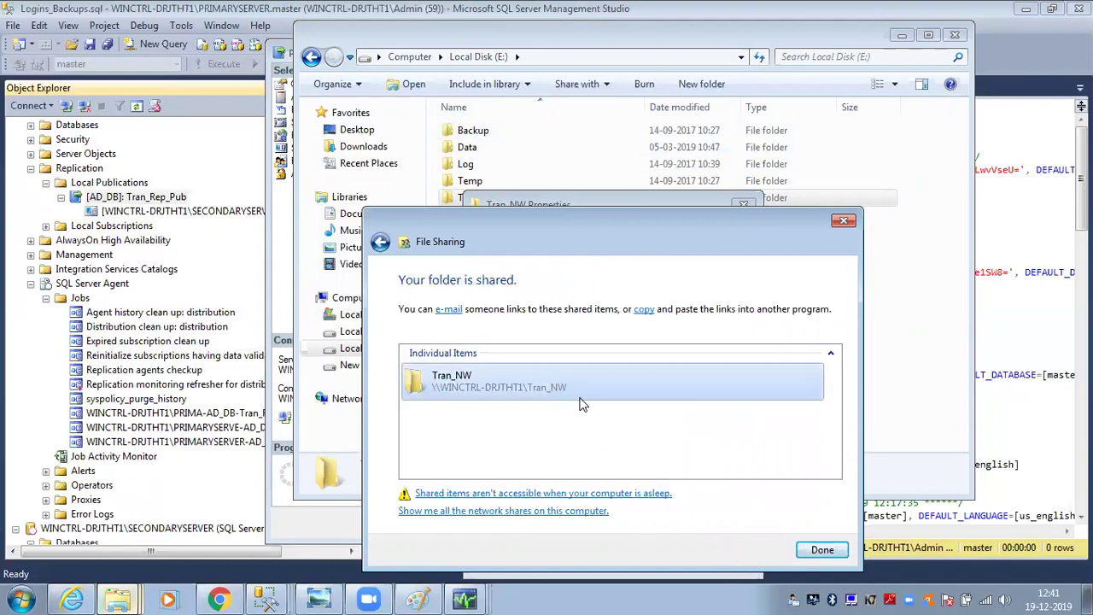
pyautogui.click(643, 310)
pyautogui.click(803, 553)
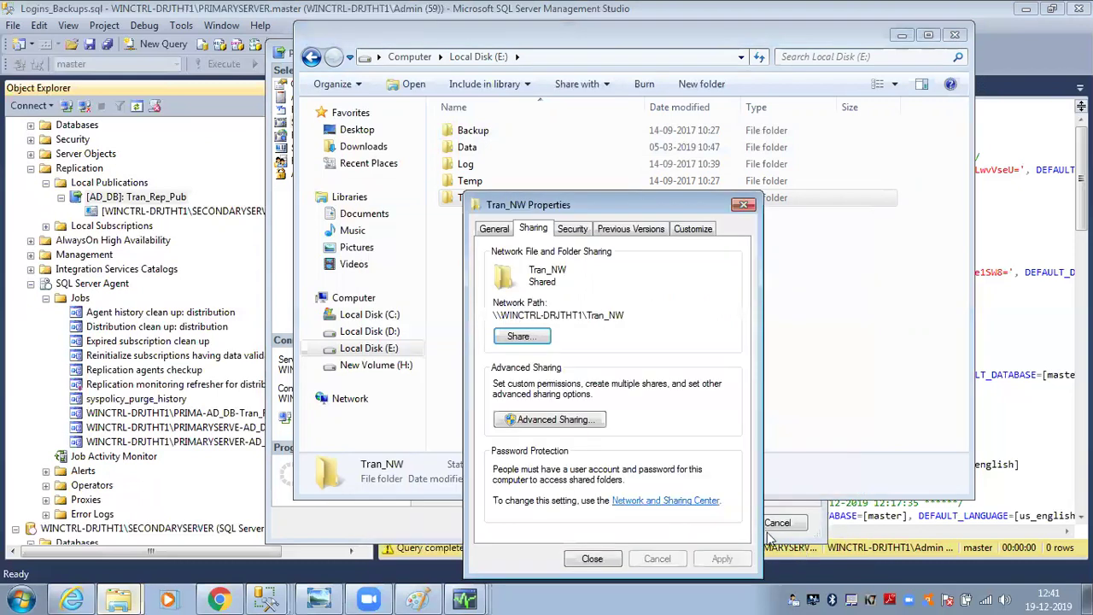
pyautogui.click(602, 554)
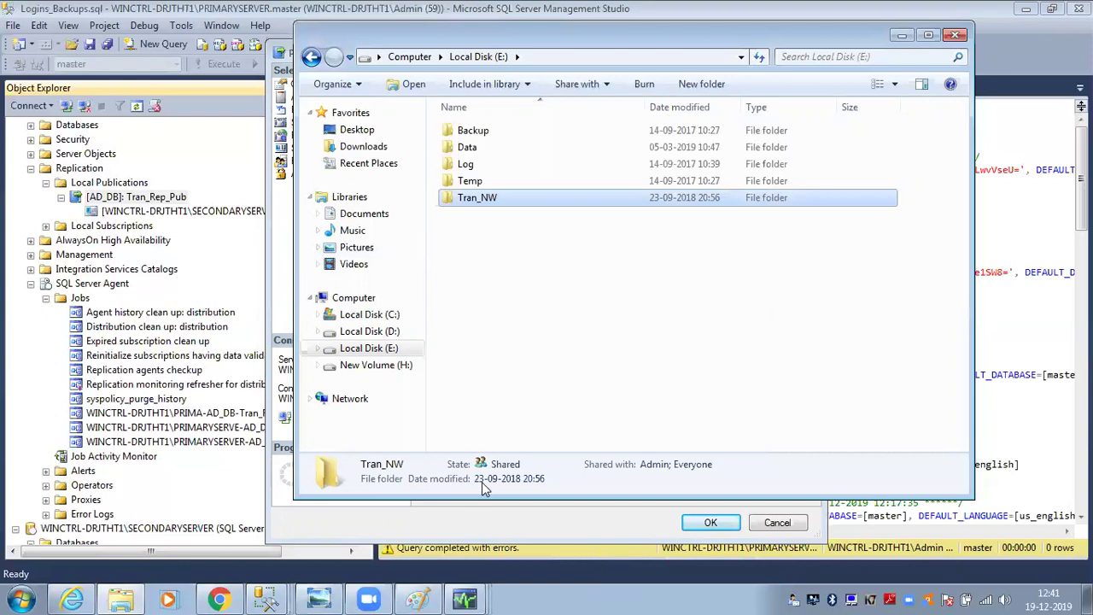
pyautogui.click(956, 34)
# - Paste the share link as the publication's additional snapshot folder and edit it to \\WINCTRL-DRJTHT1\Tran_NW
pyautogui.click(564, 268)
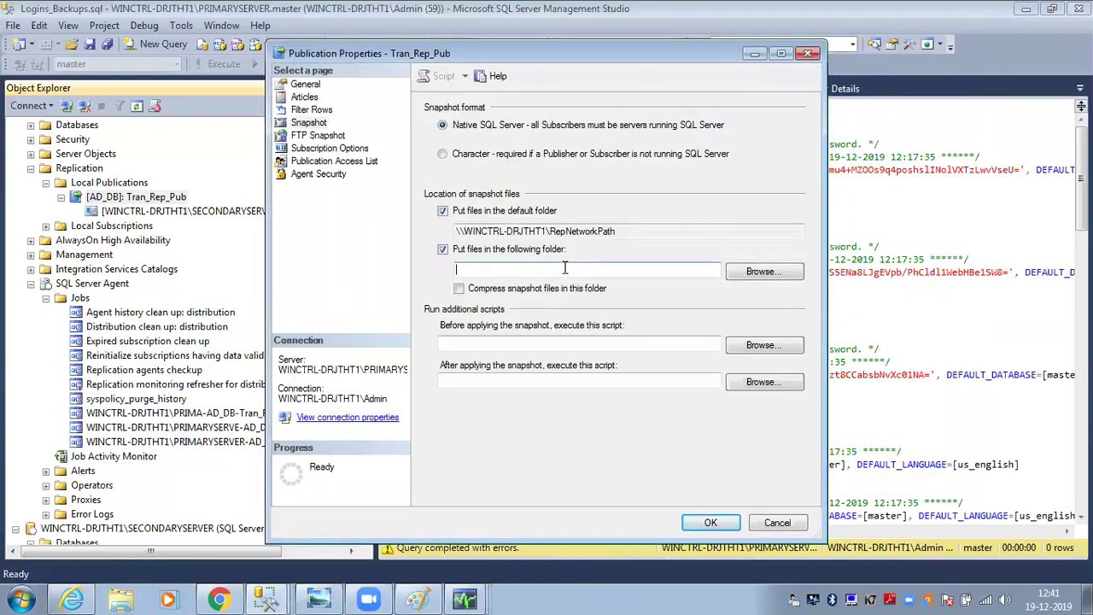
pyautogui.write('Tran_NW (file://WINCTRL-DRJTHT1/Tran_NW)')
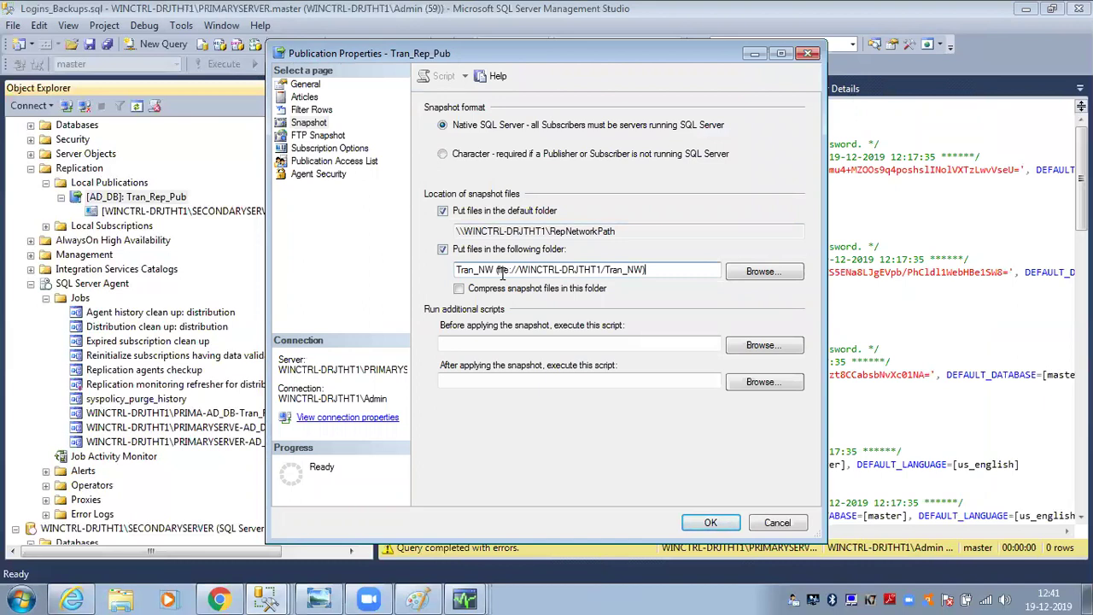
pyautogui.moveTo(520, 269); pyautogui.dragTo(410, 264)
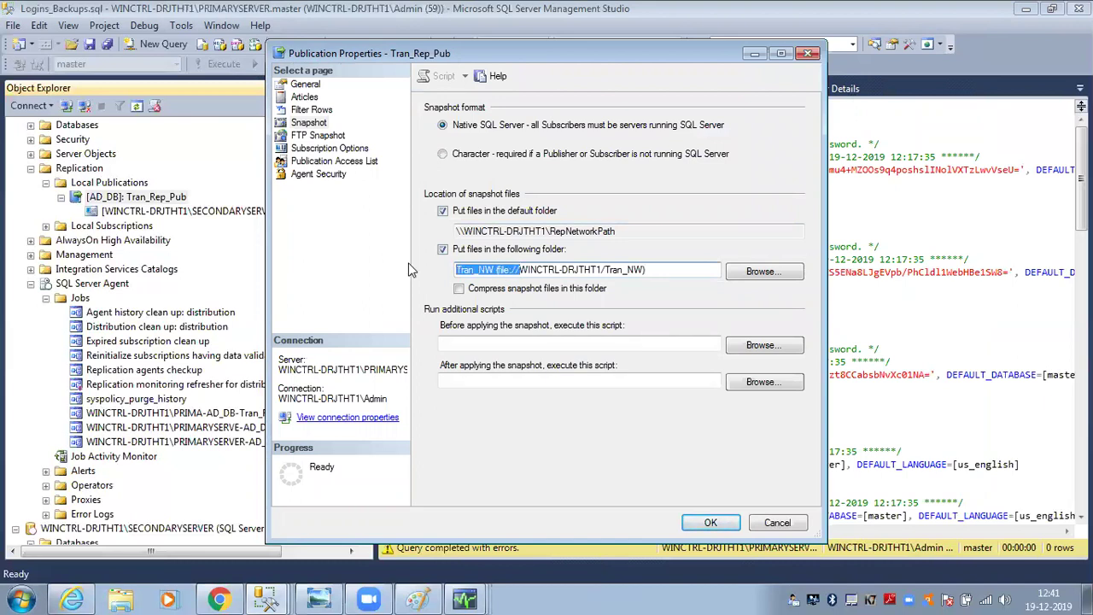
pyautogui.write('\\\\')
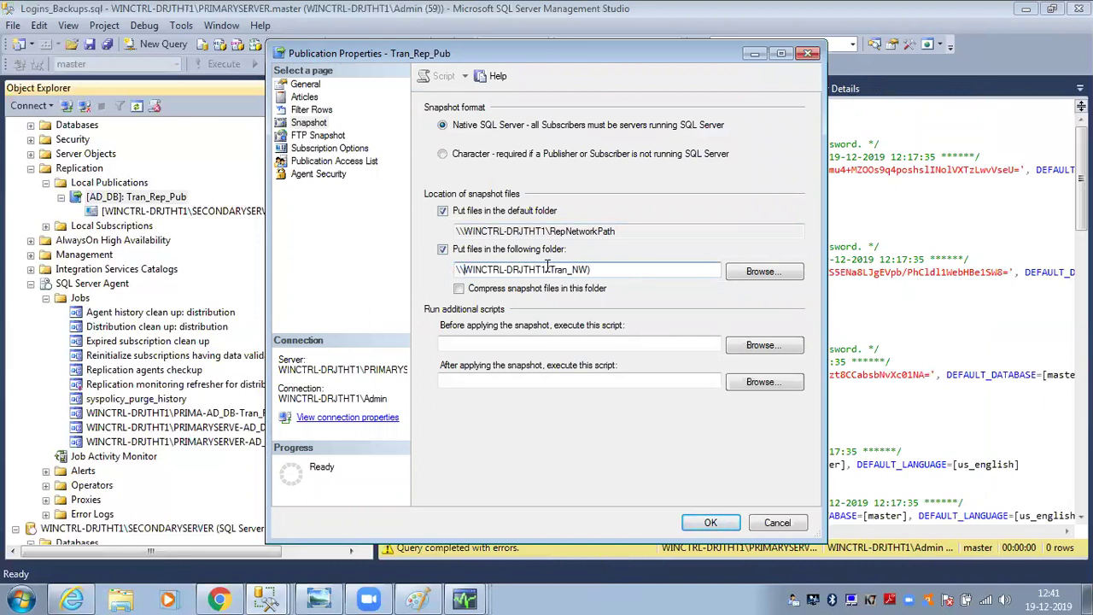
pyautogui.press('BackSpace')
pyautogui.write('\\')
# - Copy the additional snapshot folder path \\WINCTRL-DRJTHT1\Tran_NW, open it in Explorer to test that it is reachable, and close the window
pyautogui.hotkey('ctrl', 'a')
pyautogui.hotkey('ctrl', 'c')
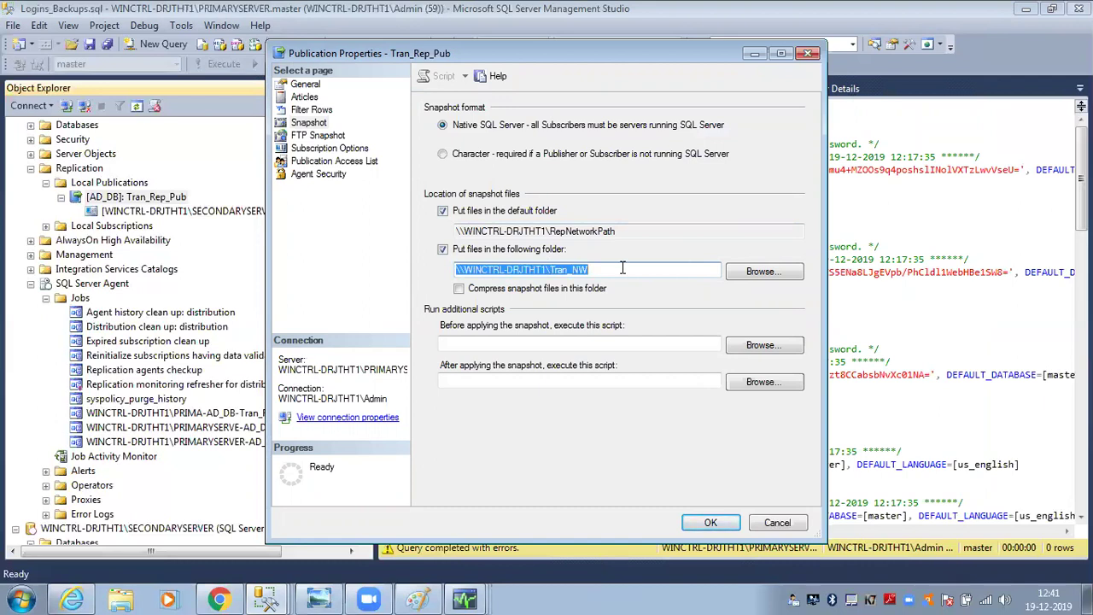
pyautogui.press('super+r')
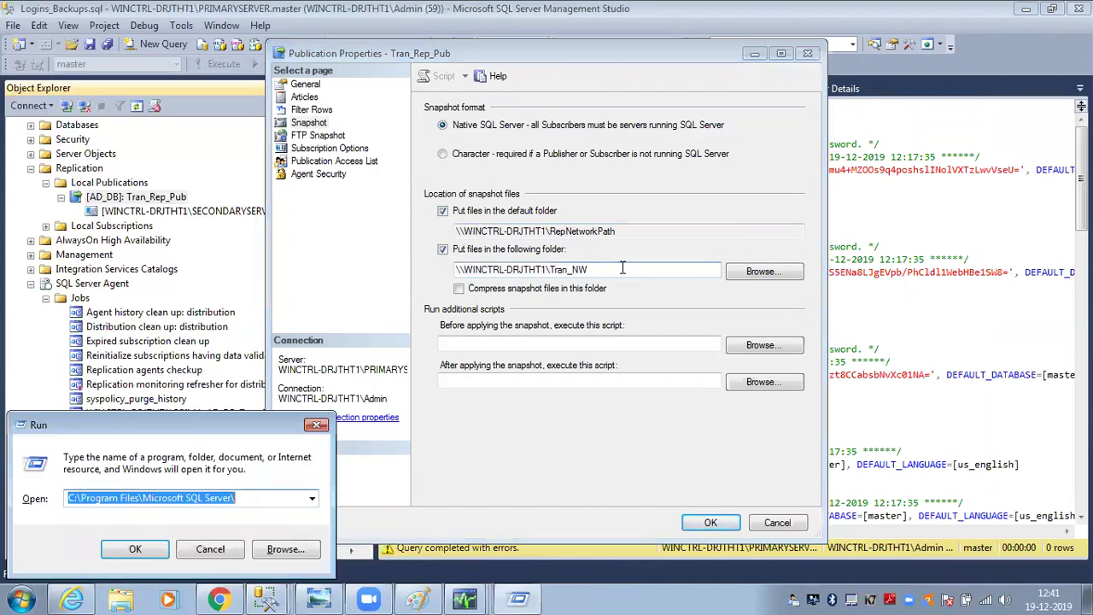
pyautogui.hotkey('ctrl', 'v')
pyautogui.press('Return')
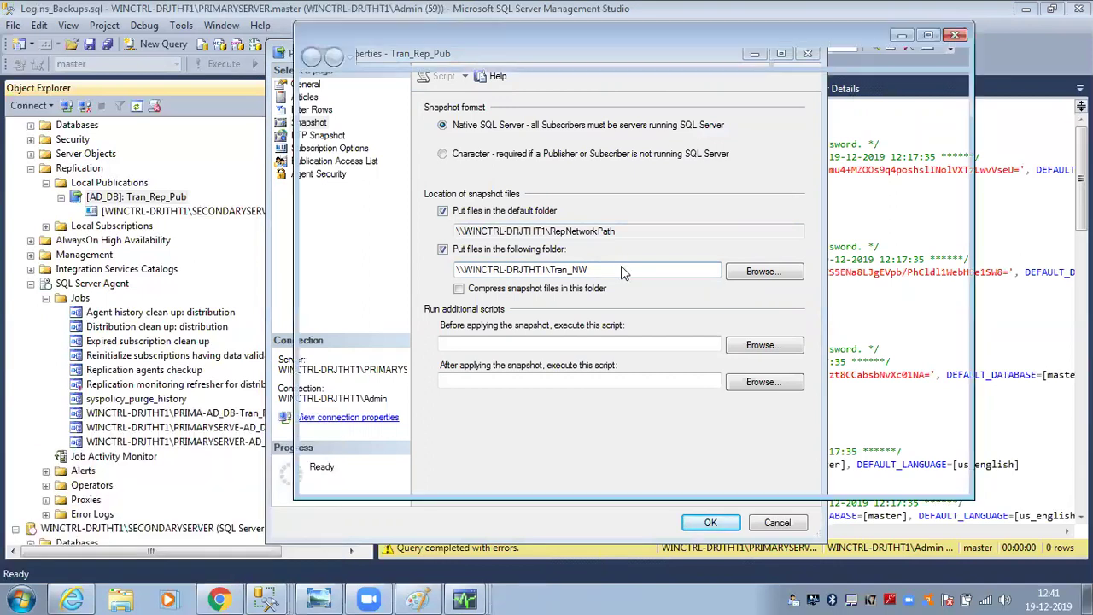
pyautogui.click(960, 35)
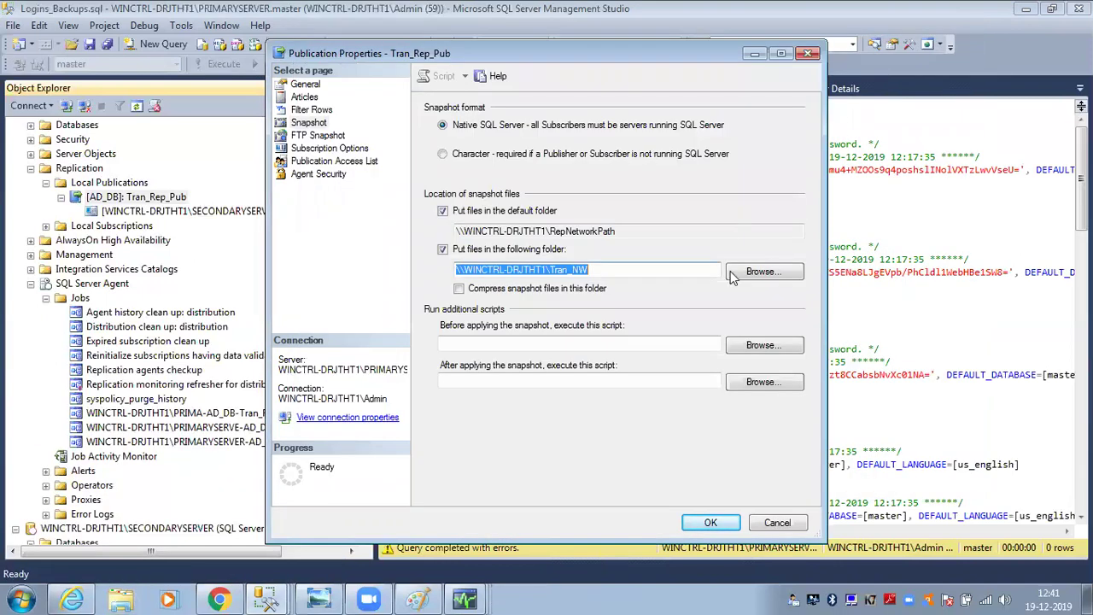
# - Save the publication properties with a new snapshot generated after the changes, and start the Snapshot Agent of Tran_Rep_Pub from its status window
pyautogui.click(702, 522)
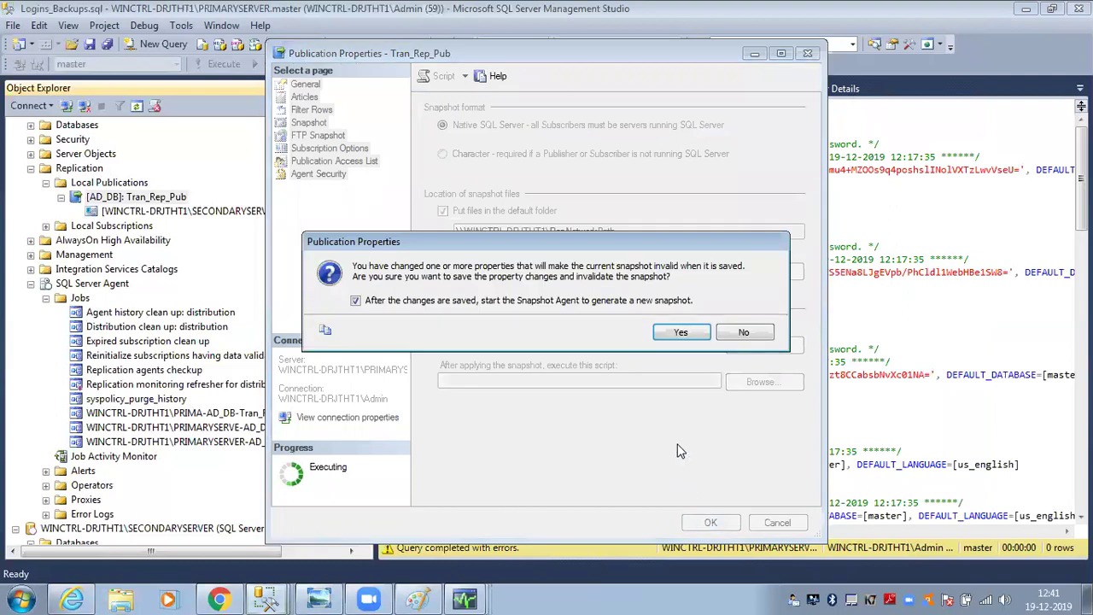
pyautogui.click(684, 333)
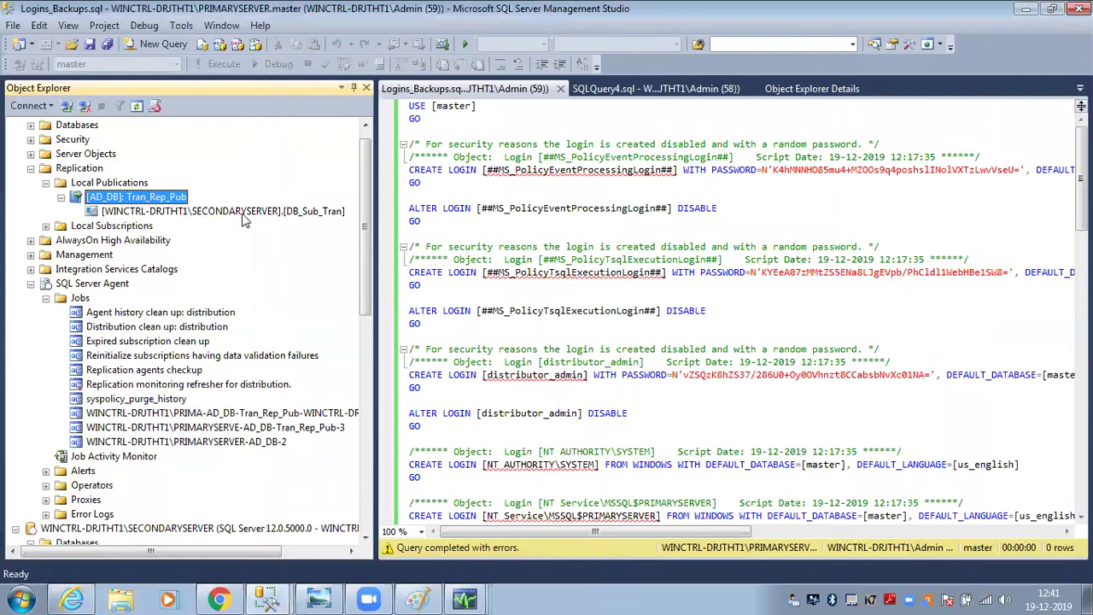
pyautogui.rightClick(171, 198)
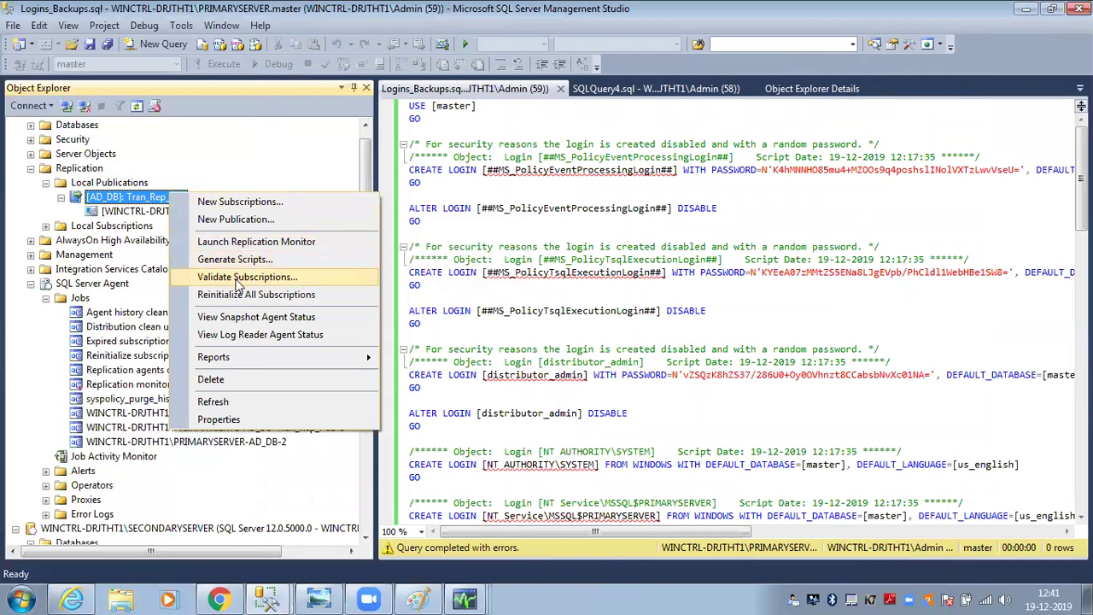
pyautogui.click(246, 319)
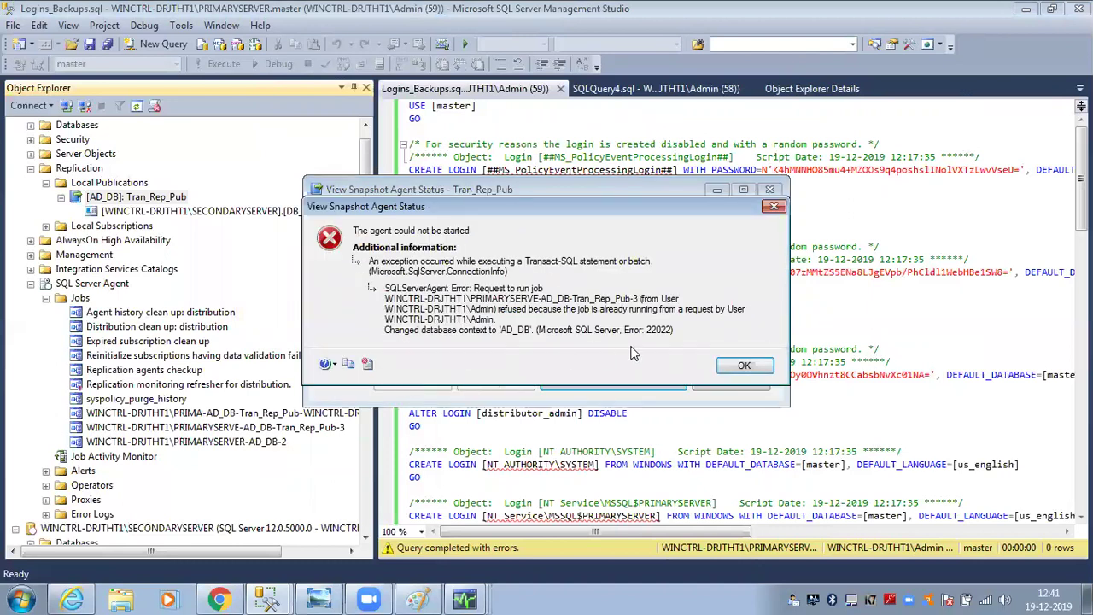
pyautogui.click(737, 364)
pyautogui.click(435, 384)
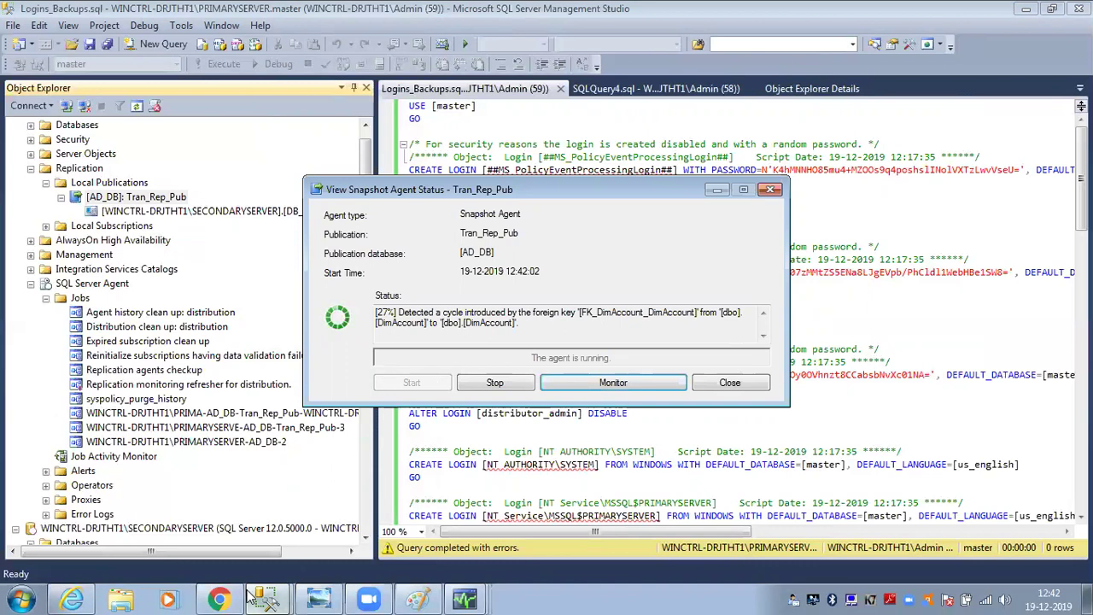
# - Examine the generated snapshot files in the \\WINCTRL-DRJTHT1\Tran_NW share, and close the Snapshot Agent status window
pyautogui.click(119, 602)
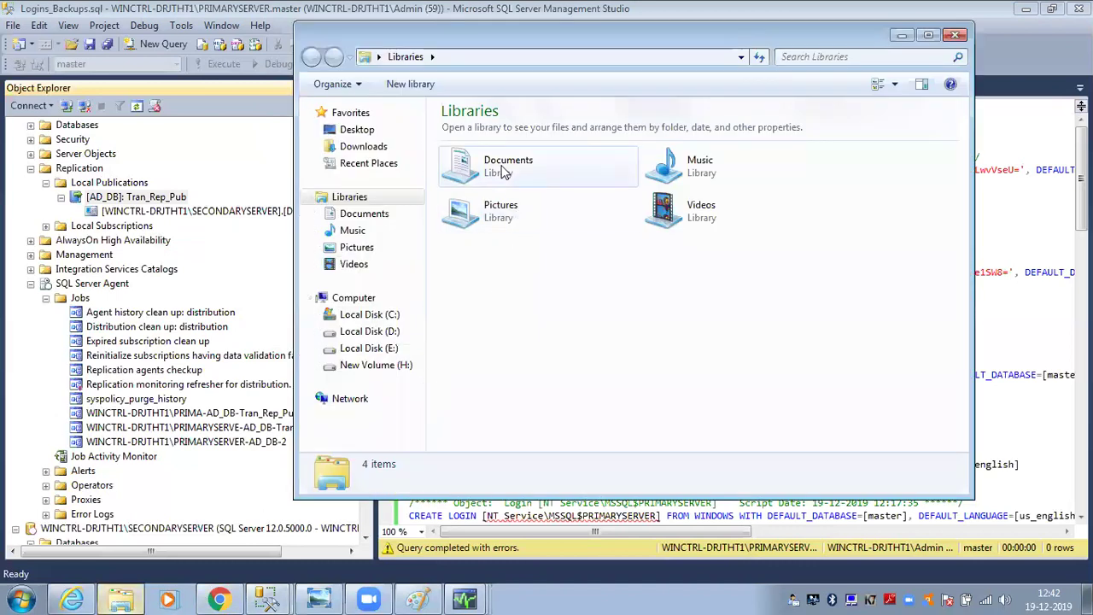
pyautogui.click(469, 60)
pyautogui.hotkey('ctrl', 'v')
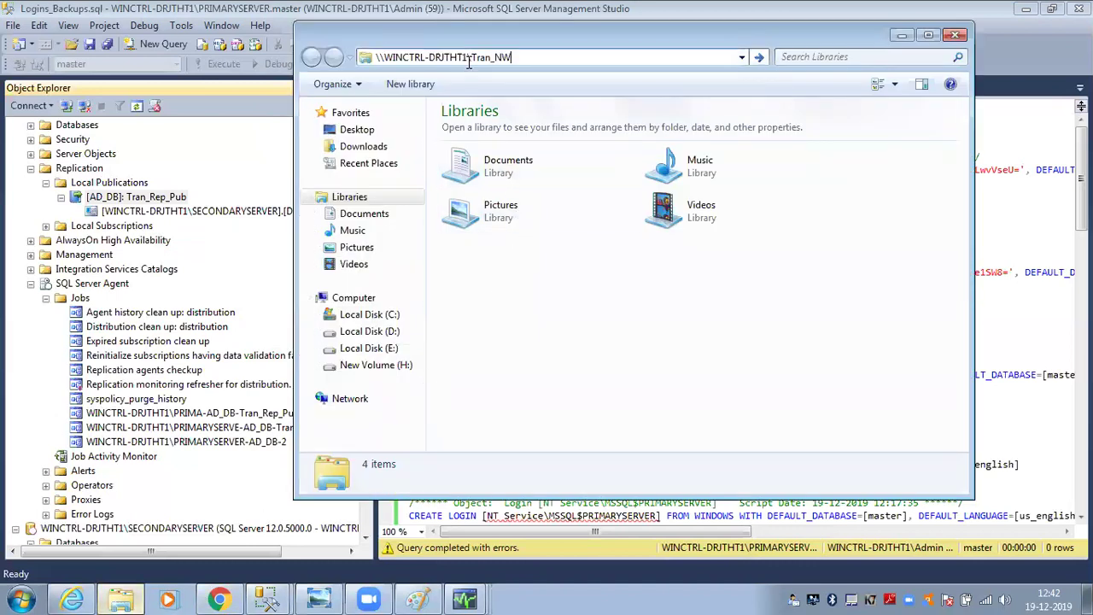
pyautogui.press('Return')
pyautogui.doubleClick(556, 137)
pyautogui.doubleClick(556, 136)
pyautogui.doubleClick(557, 137)
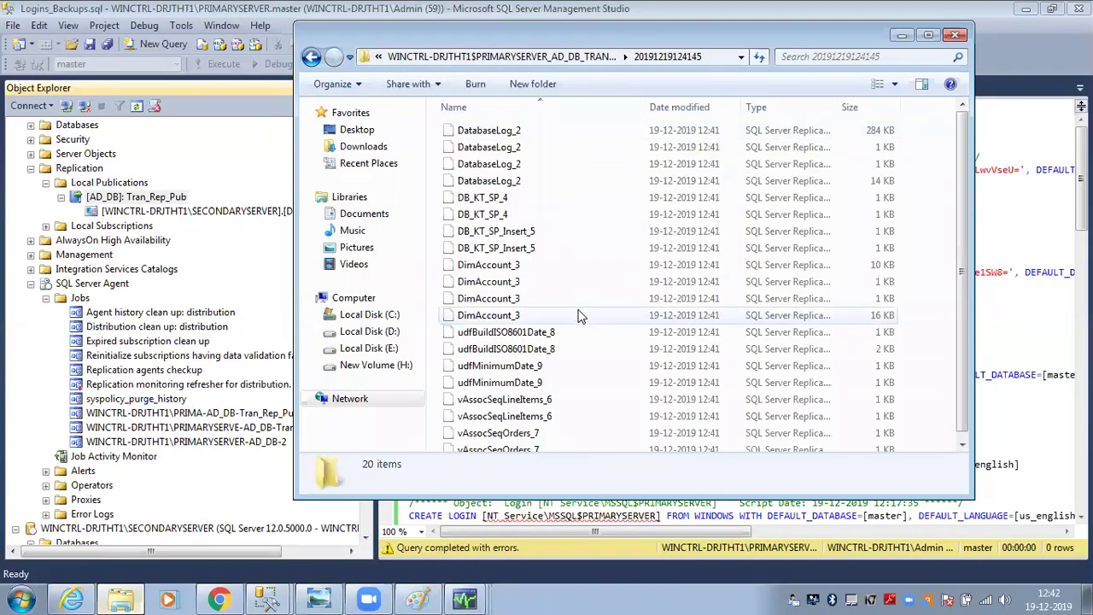
pyautogui.click(510, 132)
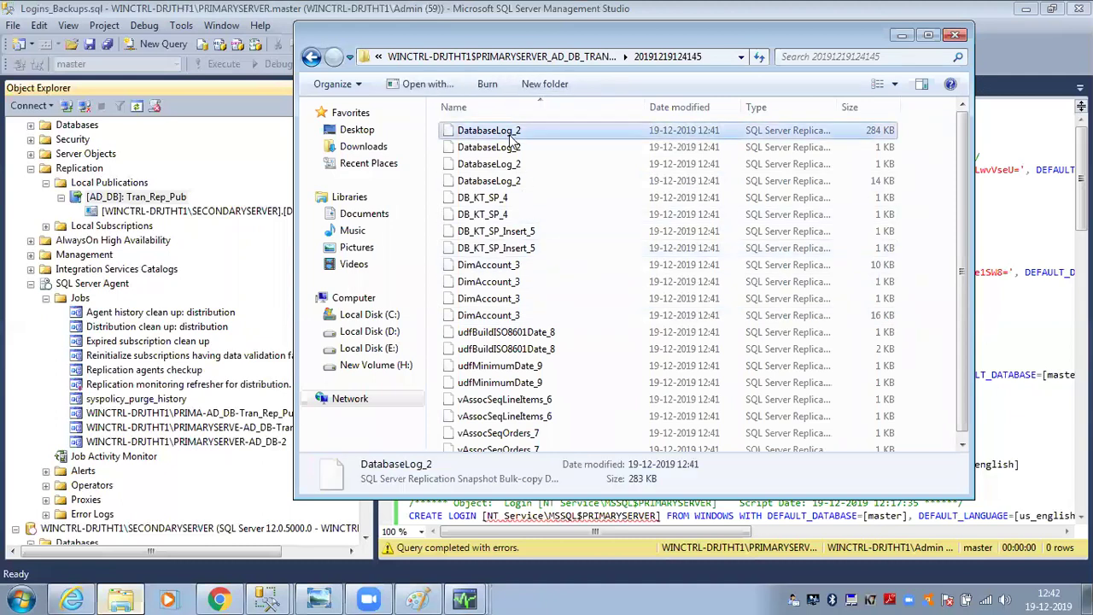
pyautogui.click(428, 59)
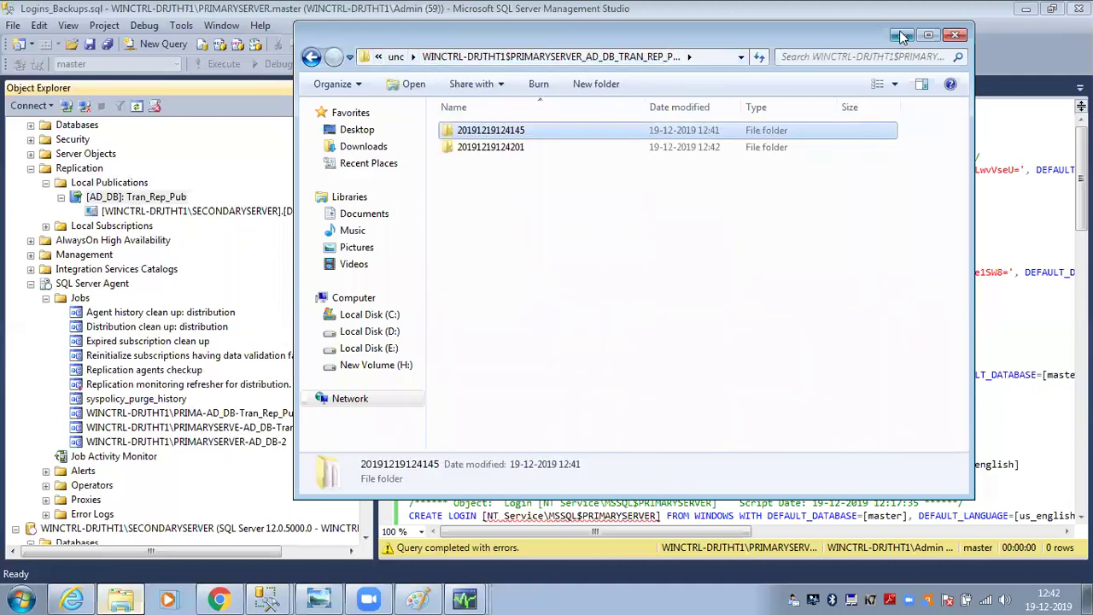
pyautogui.click(901, 35)
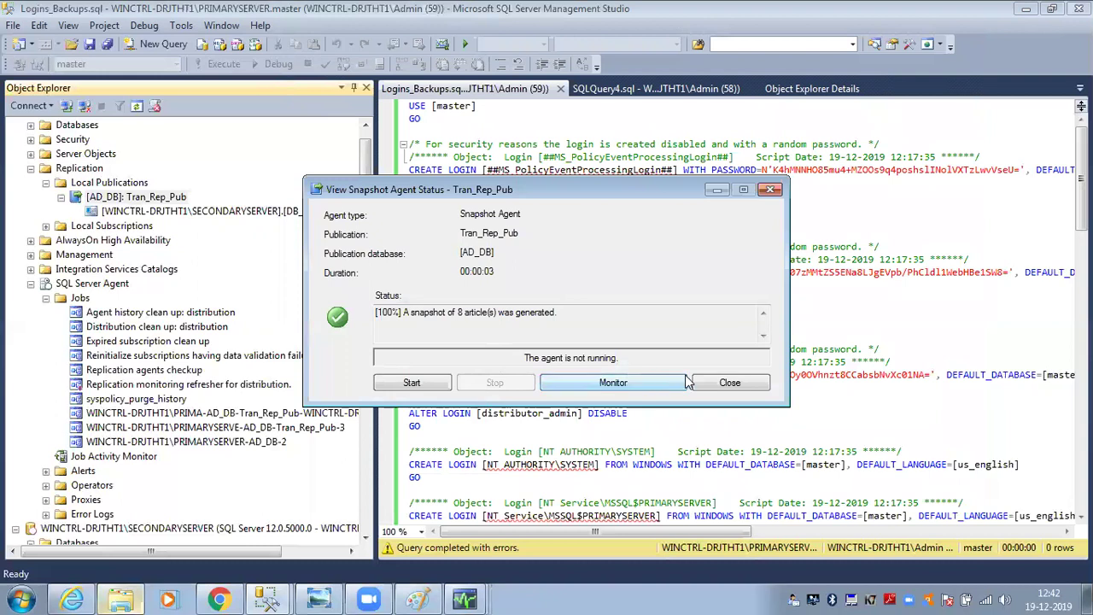
pyautogui.click(730, 382)
# - Check the synchronization status of the DB_Sub_Tran subscription and its publication's state in Replication Monitor
pyautogui.click(146, 210)
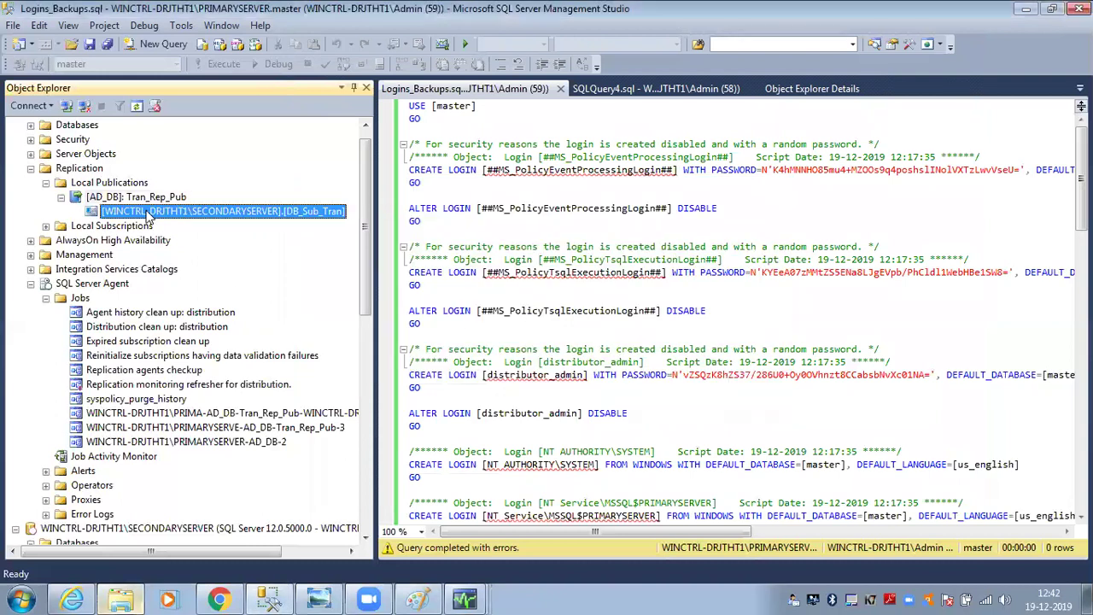
pyautogui.rightClick(147, 211)
pyautogui.click(187, 245)
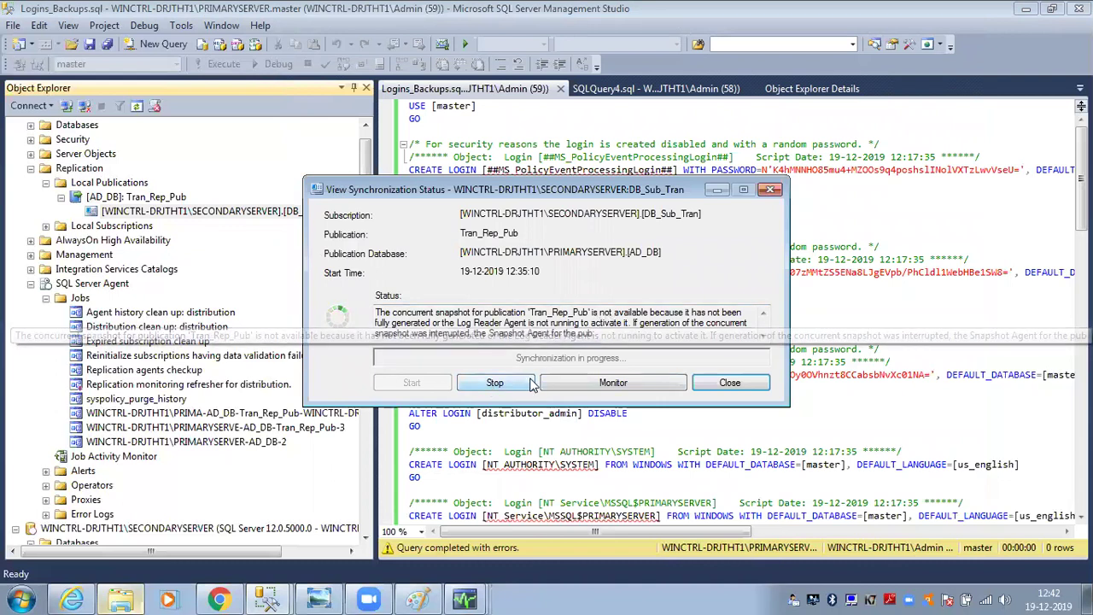
pyautogui.click(584, 385)
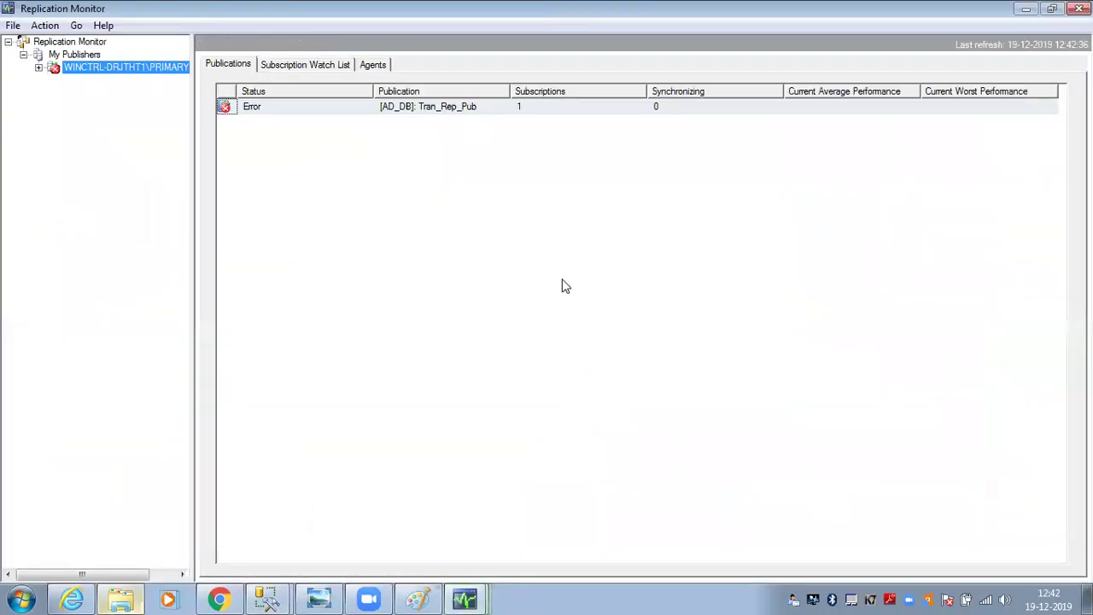
pyautogui.click(1026, 8)
pyautogui.click(759, 380)
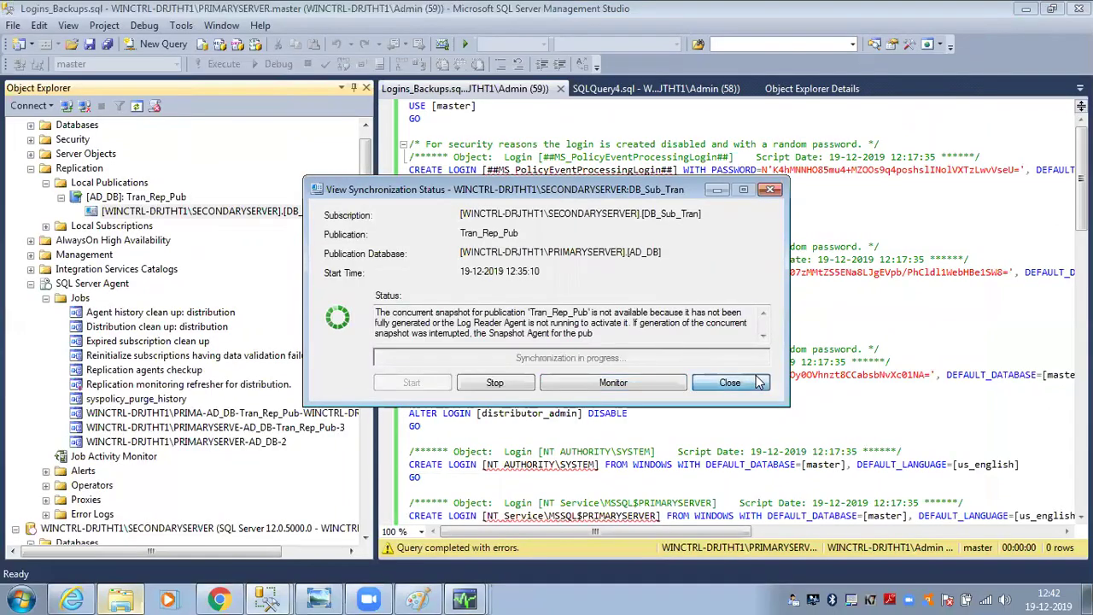
# - Mark the DB_Sub_Tran subscription for reinitialization using the current snapshot
pyautogui.rightClick(193, 214)
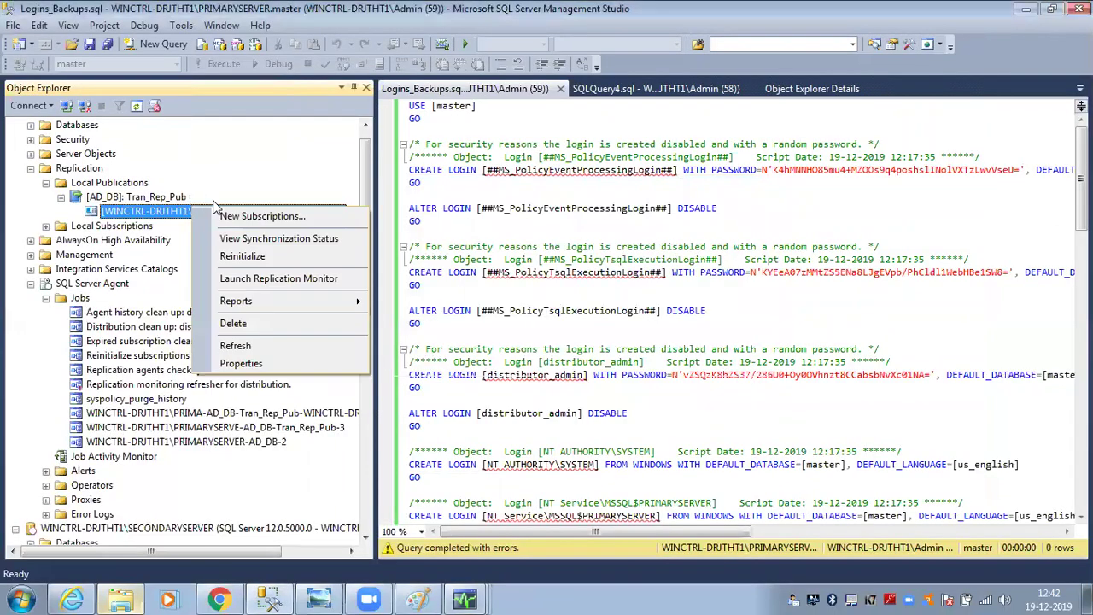
pyautogui.click(244, 256)
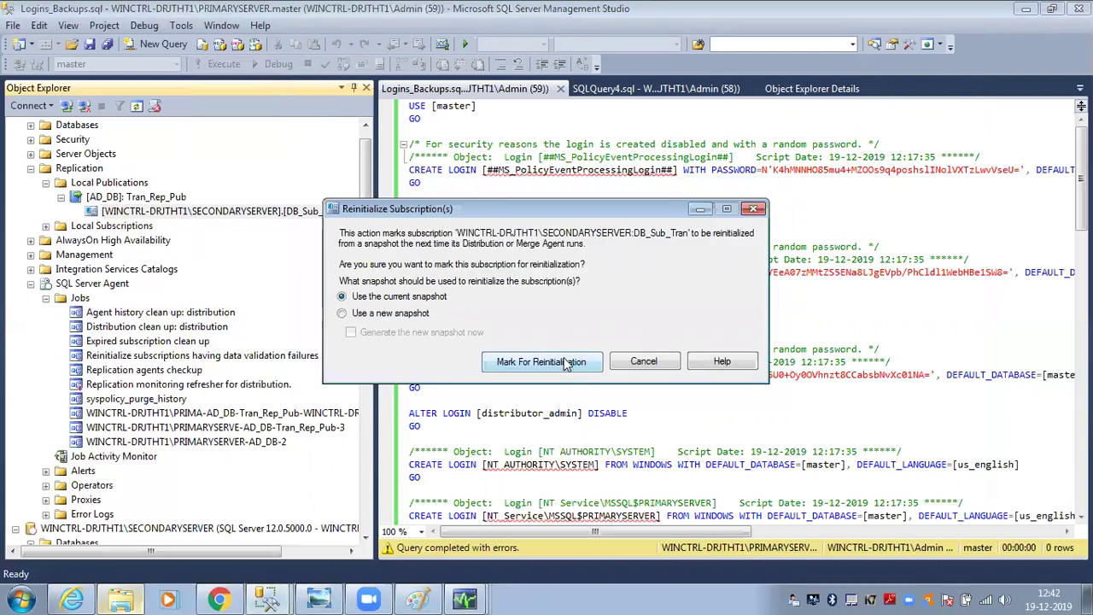
pyautogui.click(565, 360)
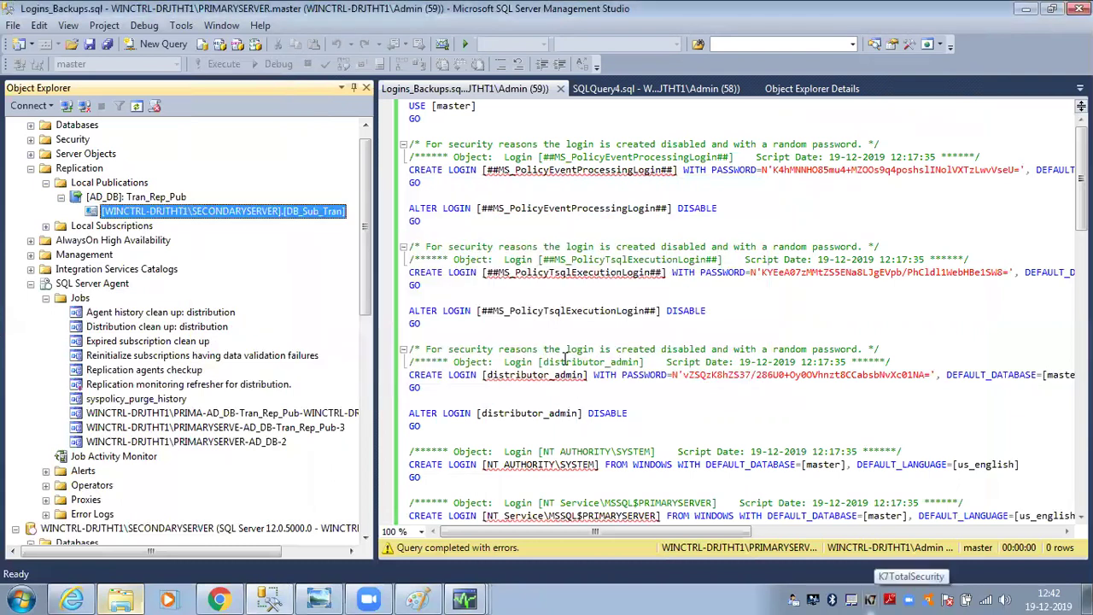
# - Stop and restart the synchronization of the DB_Sub_Tran subscription from its synchronization status window
pyautogui.rightClick(182, 216)
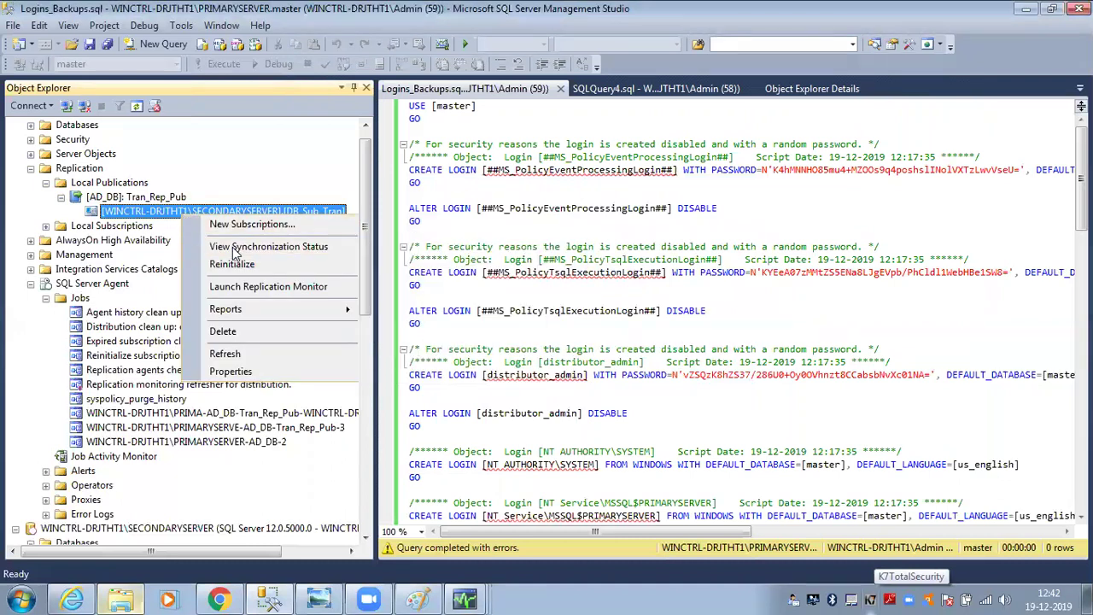
pyautogui.click(205, 244)
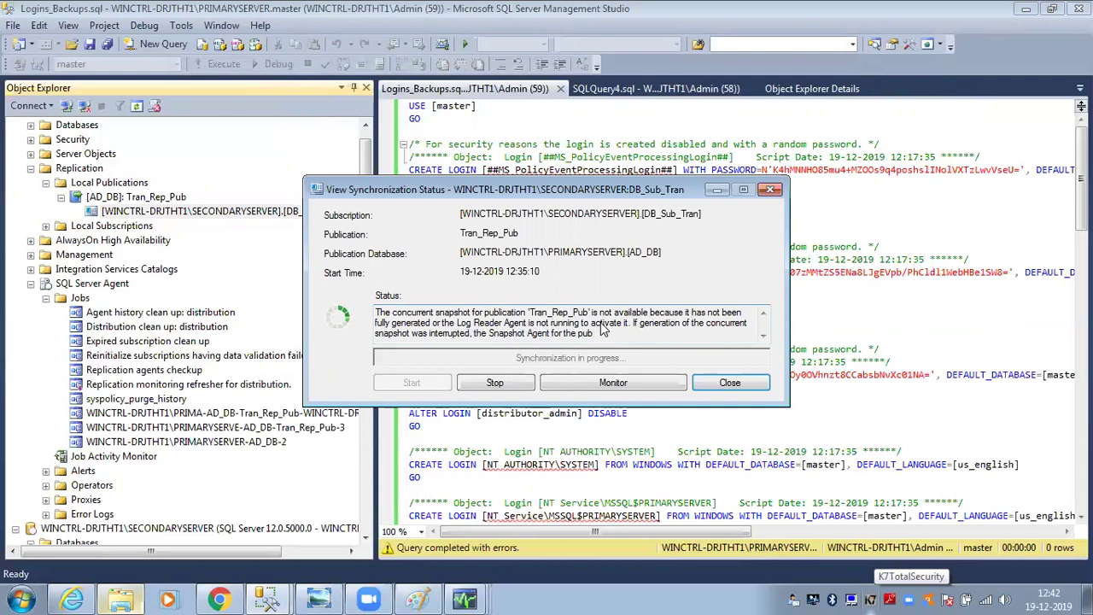
pyautogui.click(592, 384)
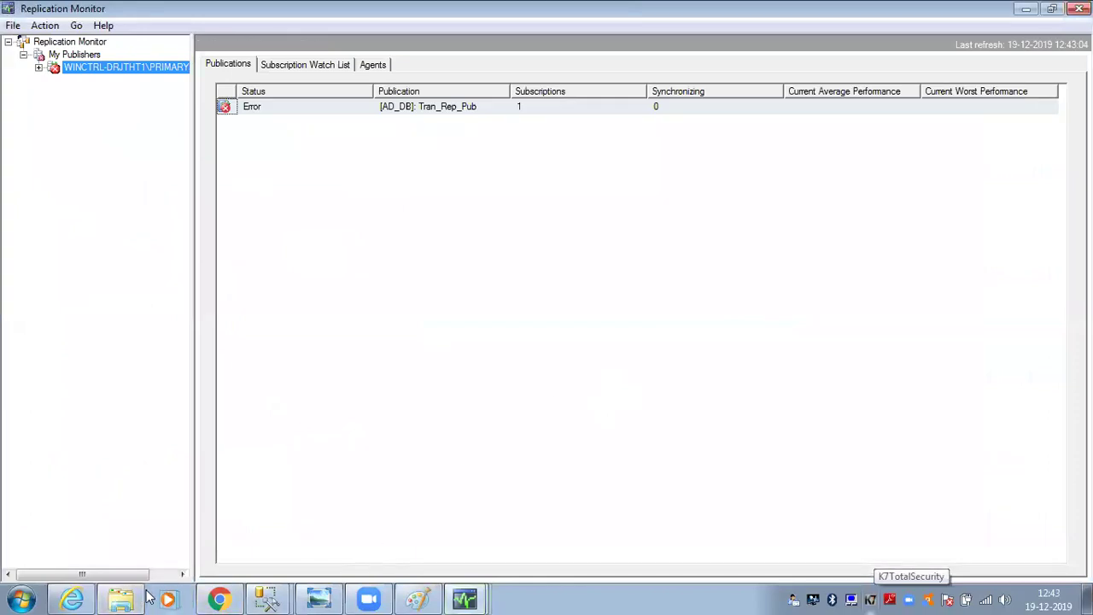
pyautogui.click(267, 595)
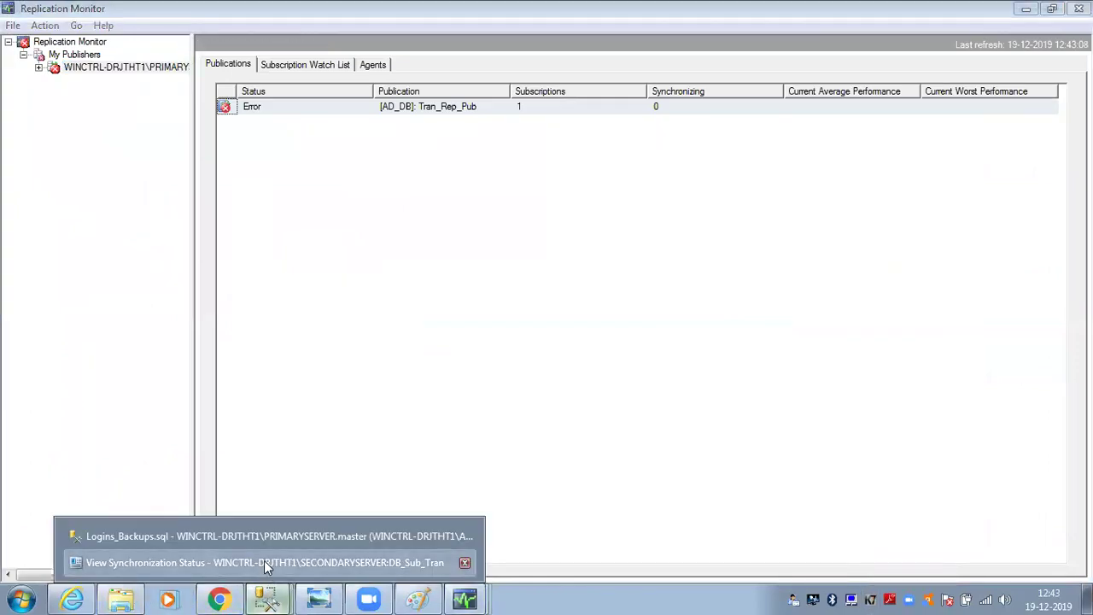
pyautogui.click(263, 560)
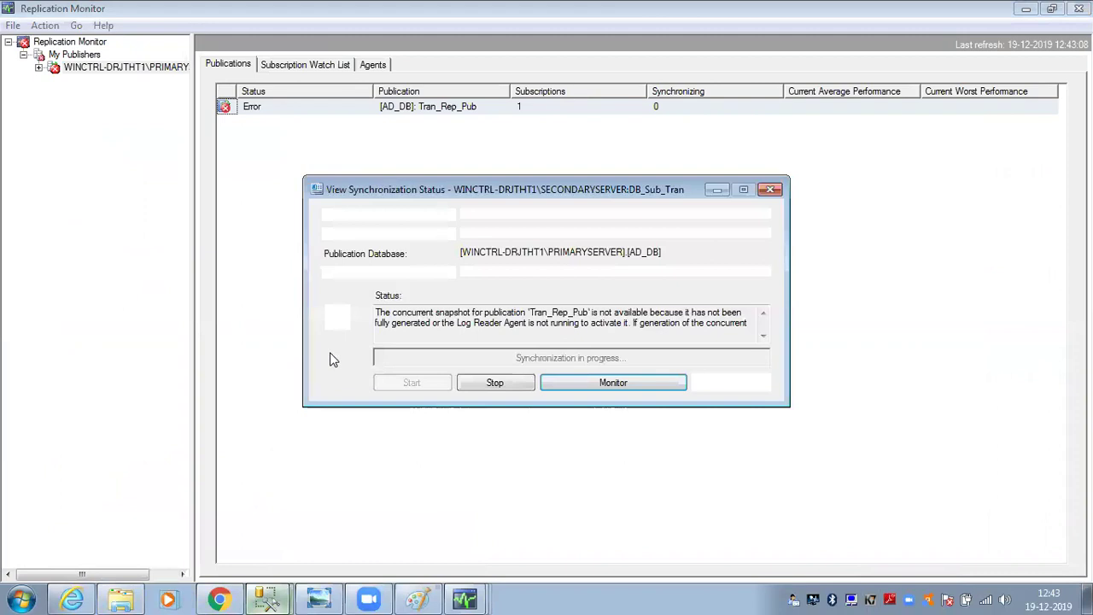
pyautogui.click(498, 383)
pyautogui.click(674, 318)
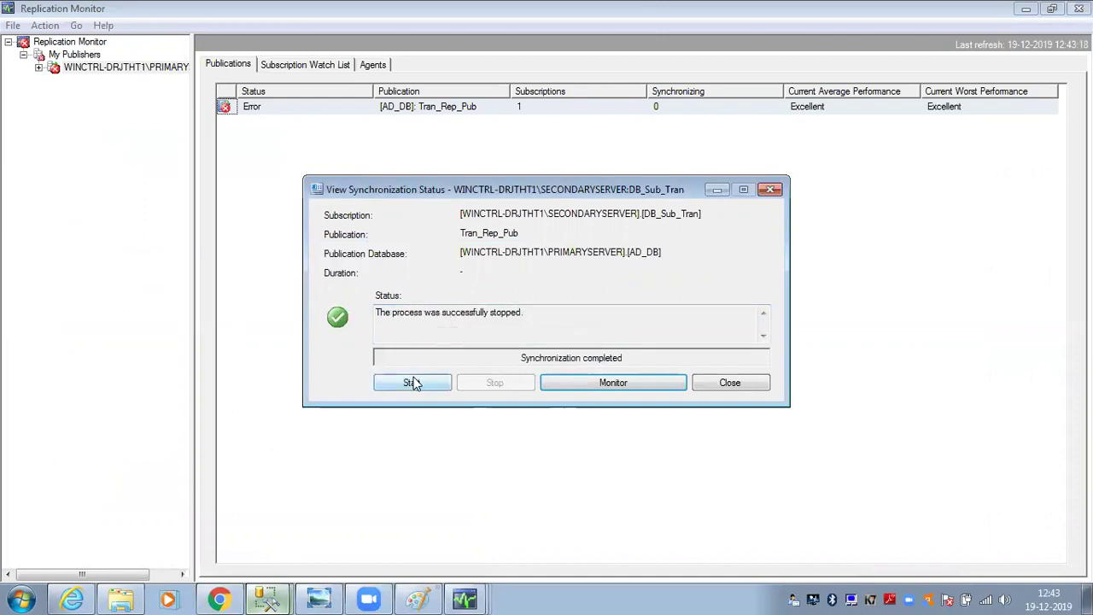
pyautogui.click(413, 383)
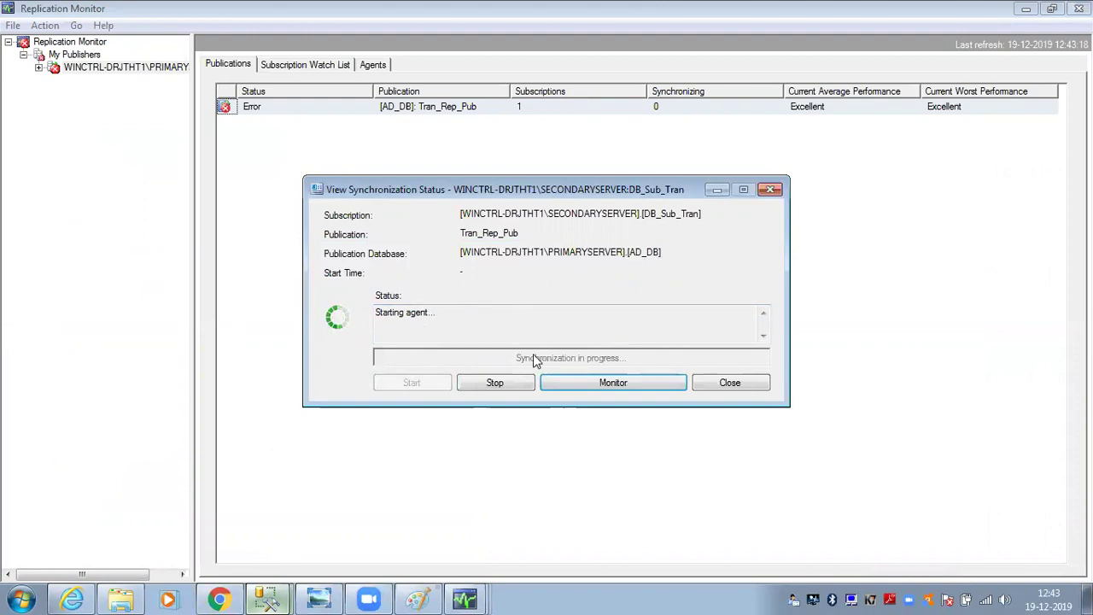
pyautogui.click(742, 382)
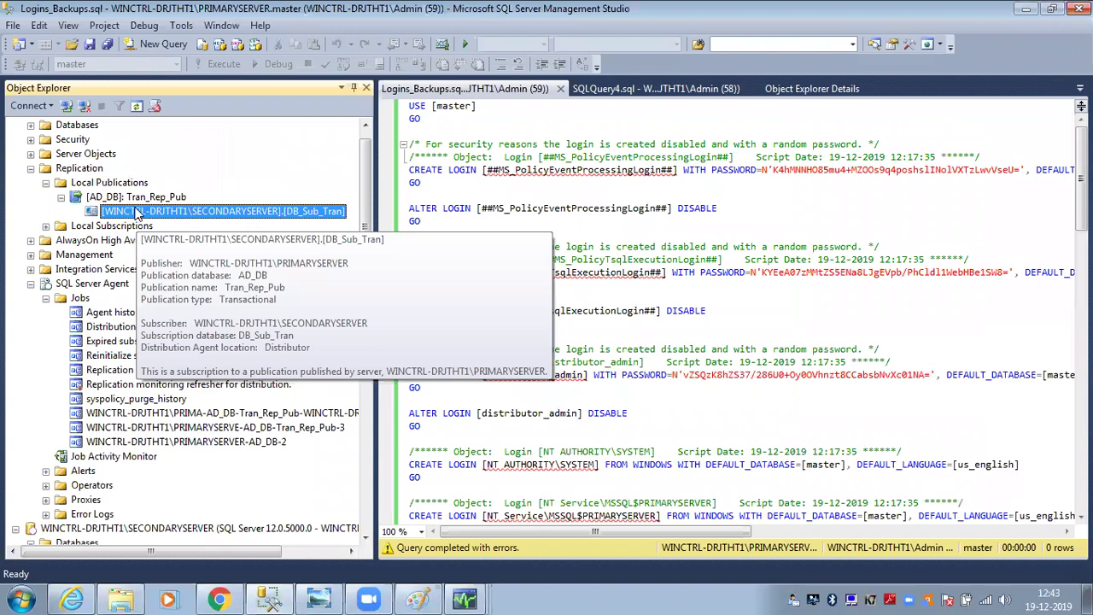
# - Review the restarted synchronization's status for the DB_Sub_Tran subscription and close the status window
pyautogui.rightClick(157, 210)
pyautogui.click(195, 241)
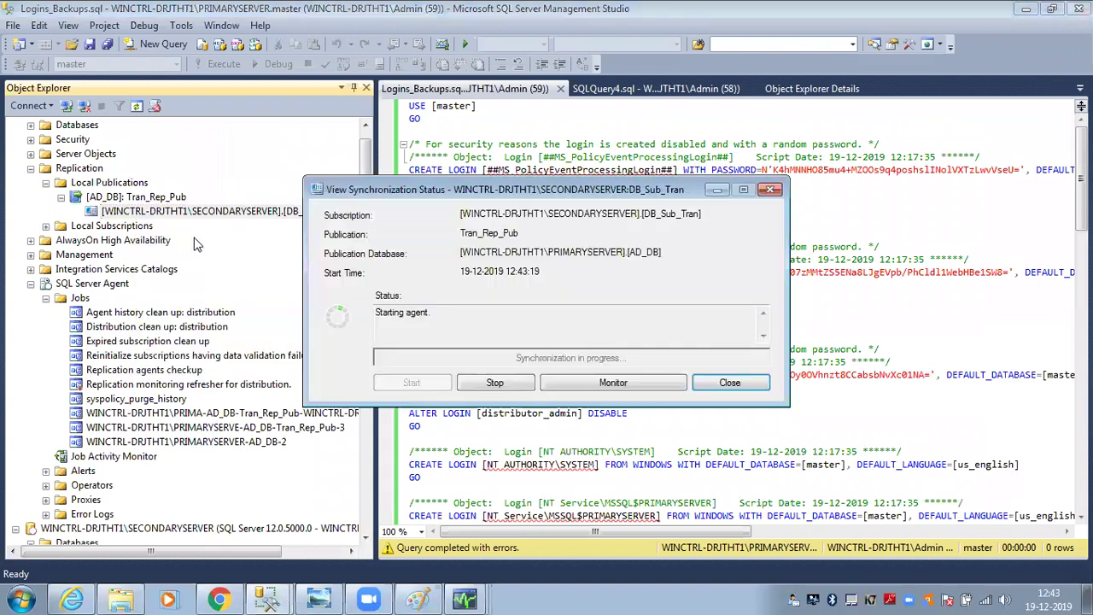
pyautogui.click(730, 382)
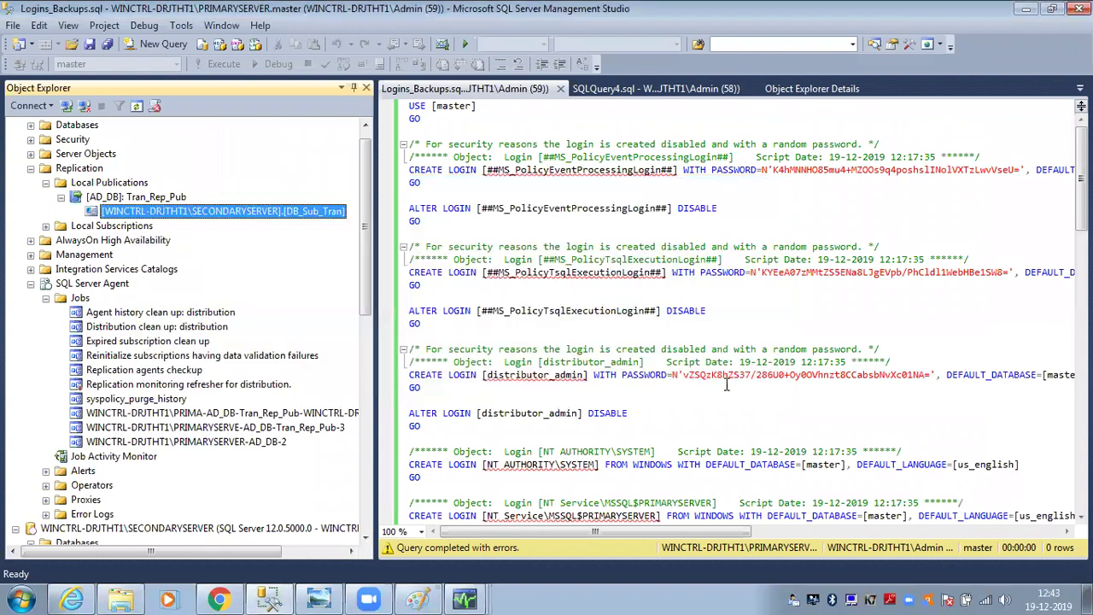
# - Mark the DB_Sub_Tran subscription for reinitialization using a new snapshot, with the new snapshot generated now
pyautogui.rightClick(155, 210)
pyautogui.click(205, 257)
pyautogui.click(381, 317)
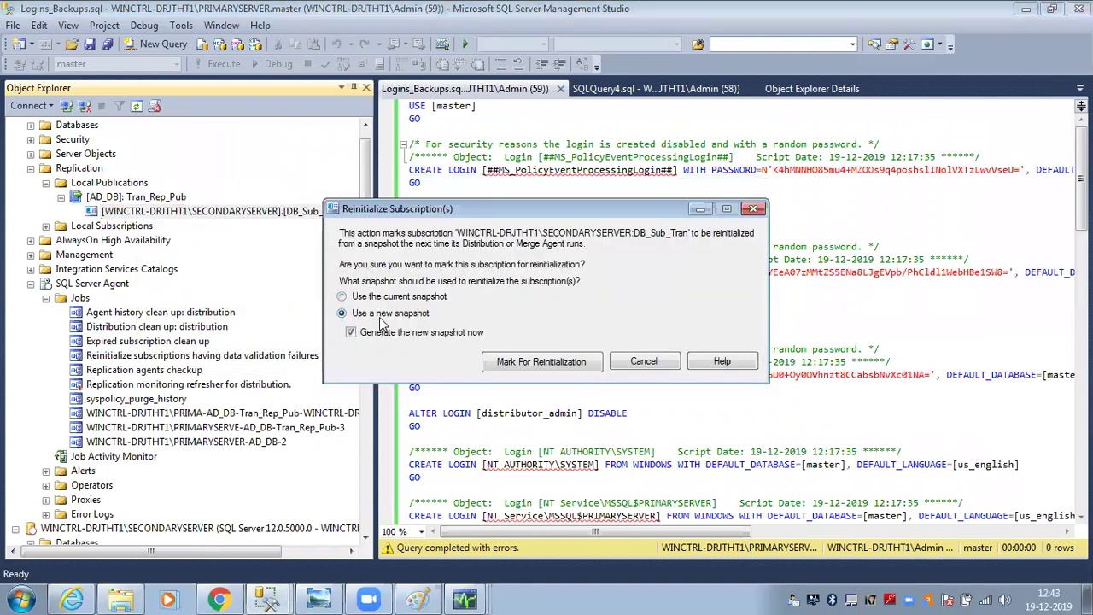
pyautogui.click(504, 360)
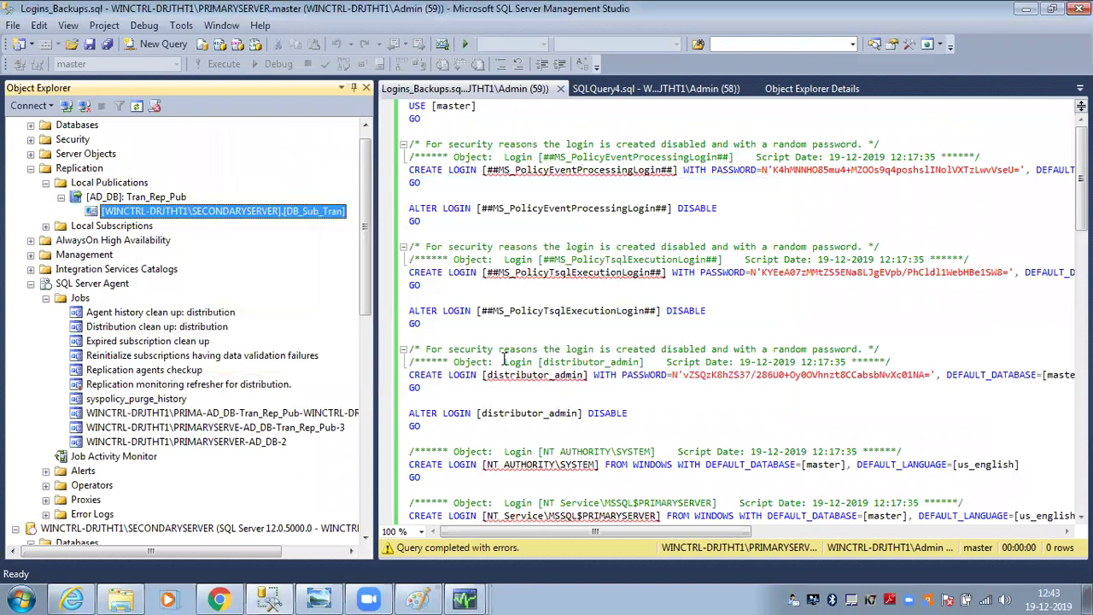
# - Refresh the SQL Server Agent jobs list on the primary server
pyautogui.click(78, 298)
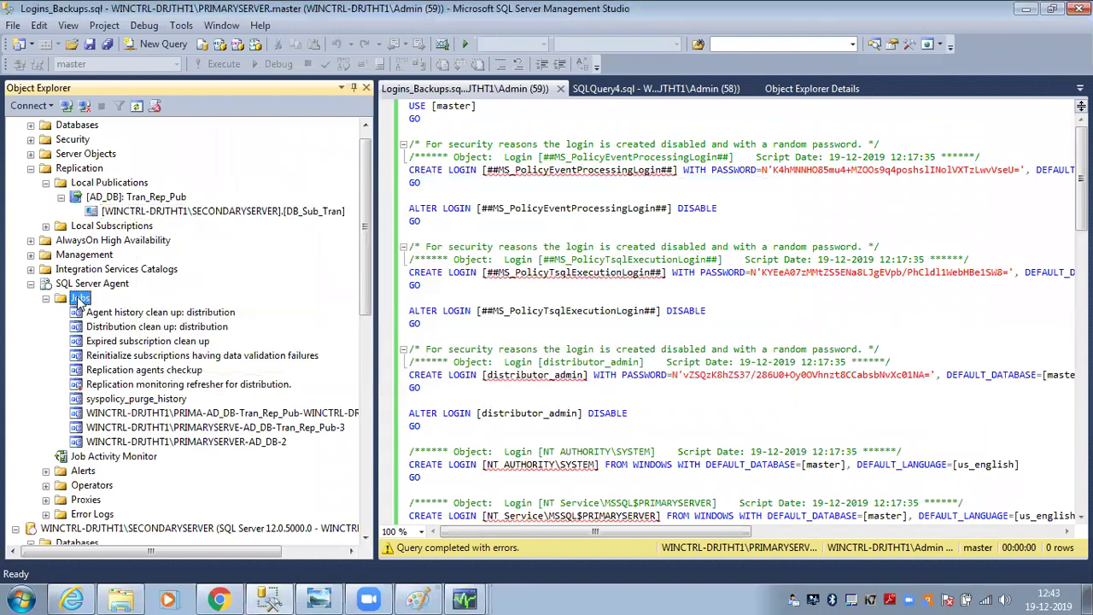
pyautogui.rightClick(79, 298)
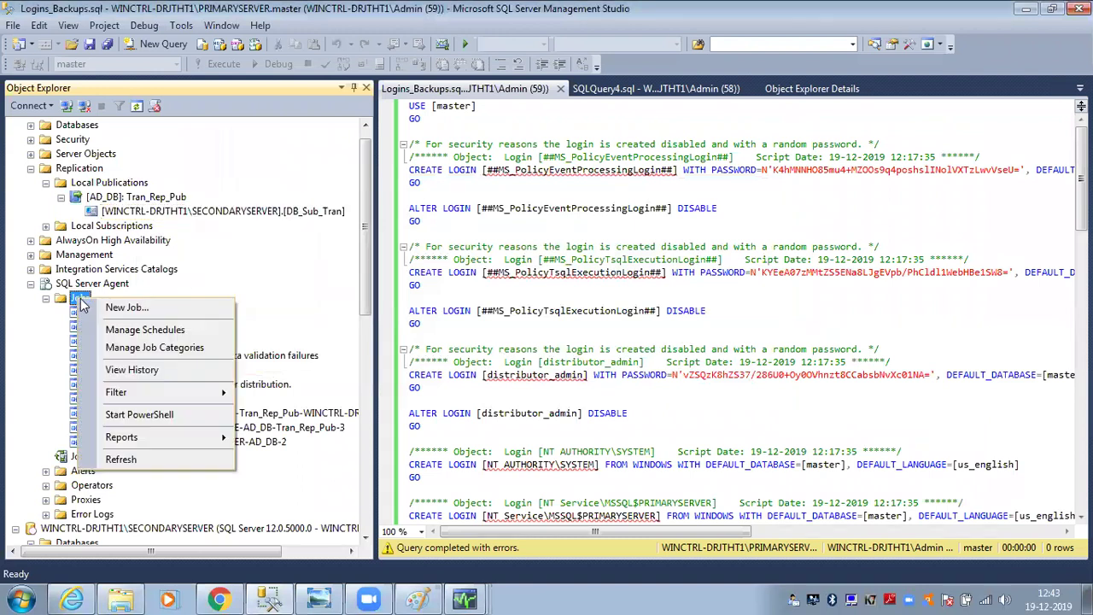
pyautogui.click(121, 458)
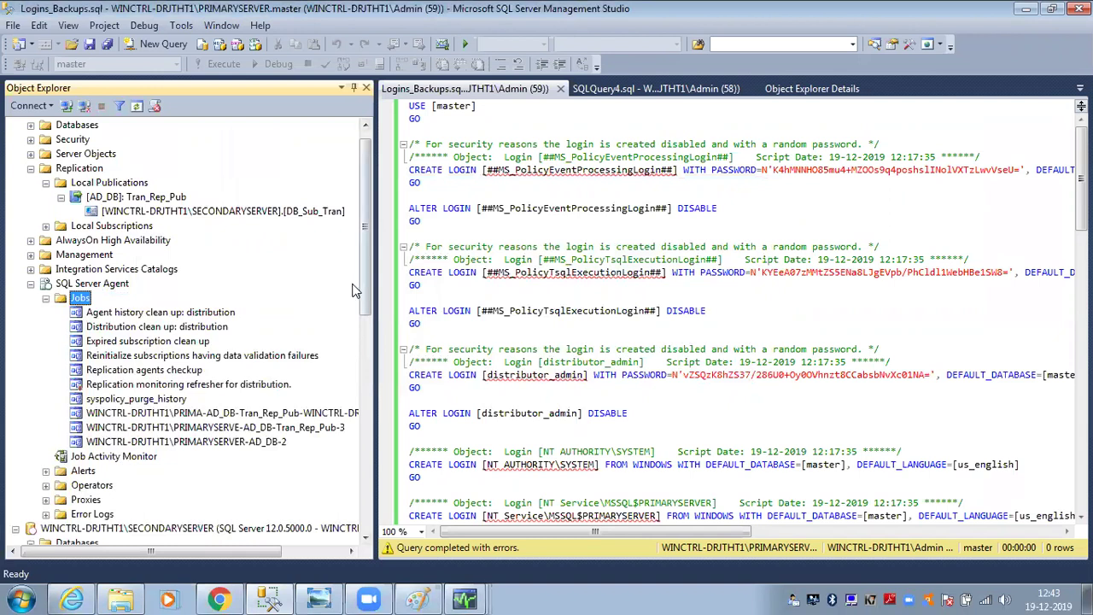
# - Refresh the DB_Sub_Tran database on the secondary server and expand its Tables folder to check for replicated tables
pyautogui.scroll(-5, 383, 380)
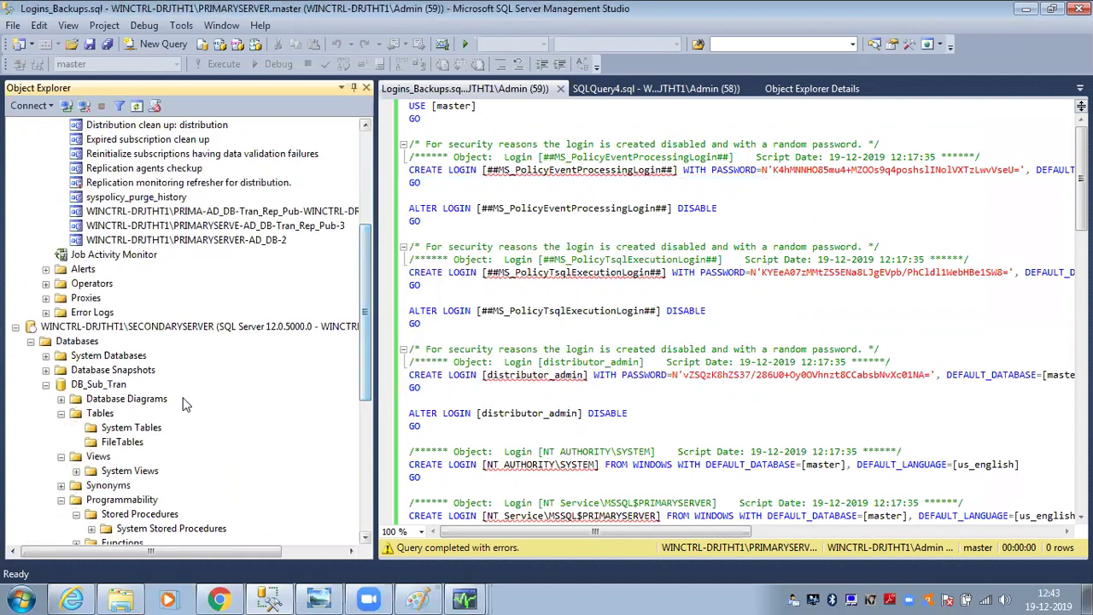
pyautogui.click(96, 386)
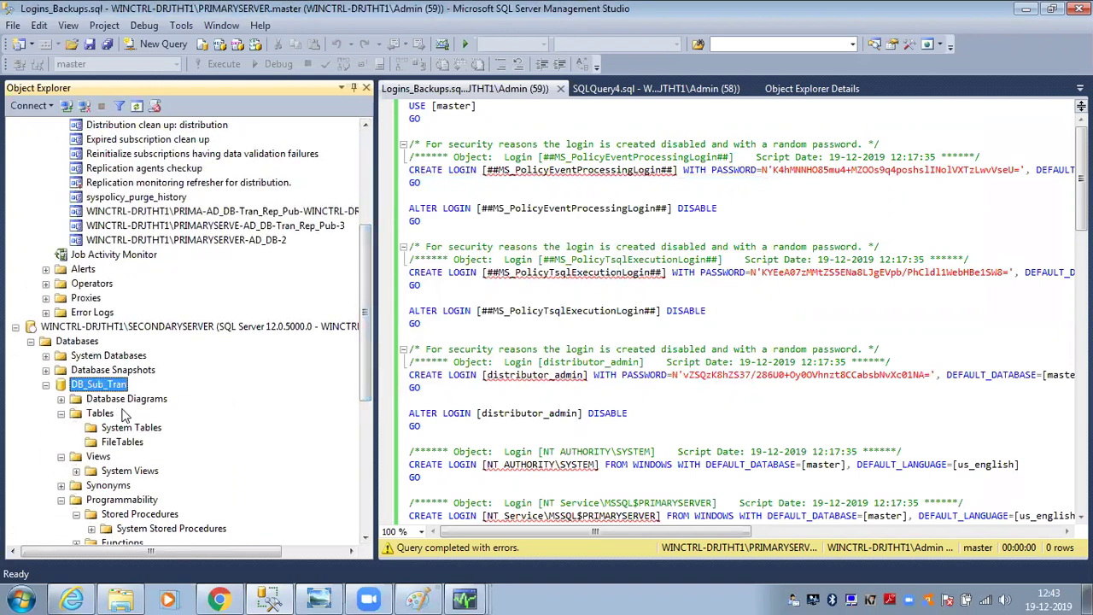
pyautogui.rightClick(120, 386)
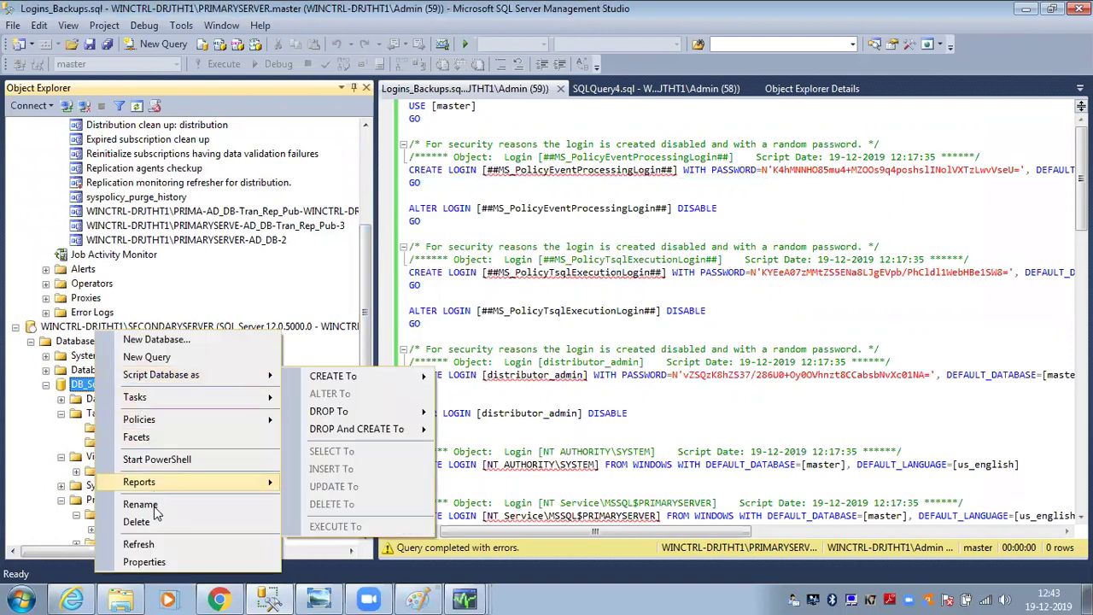
pyautogui.click(141, 540)
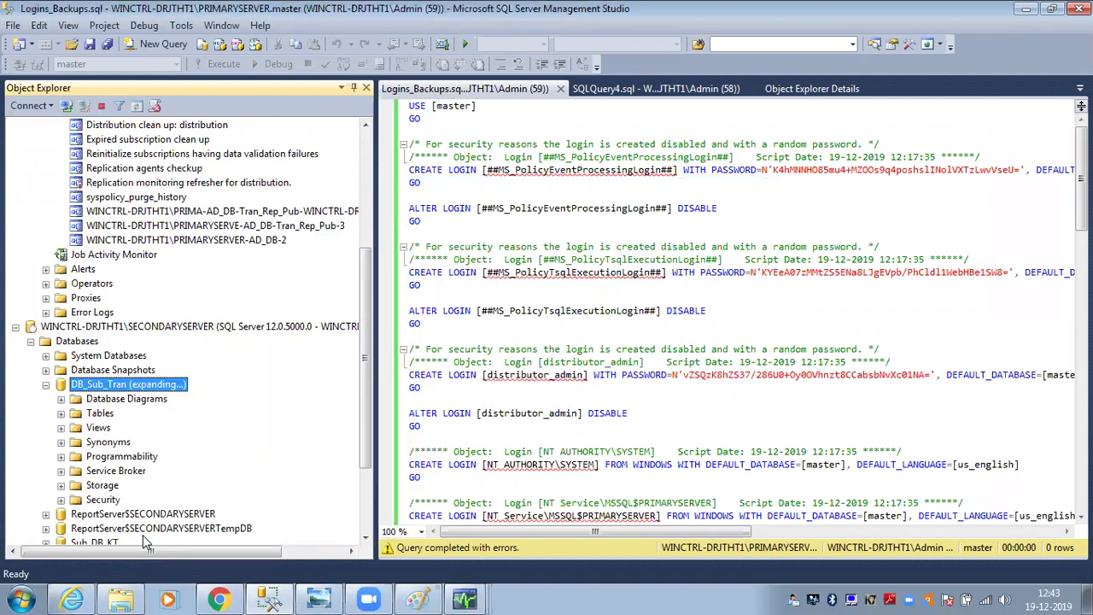
pyautogui.click(61, 414)
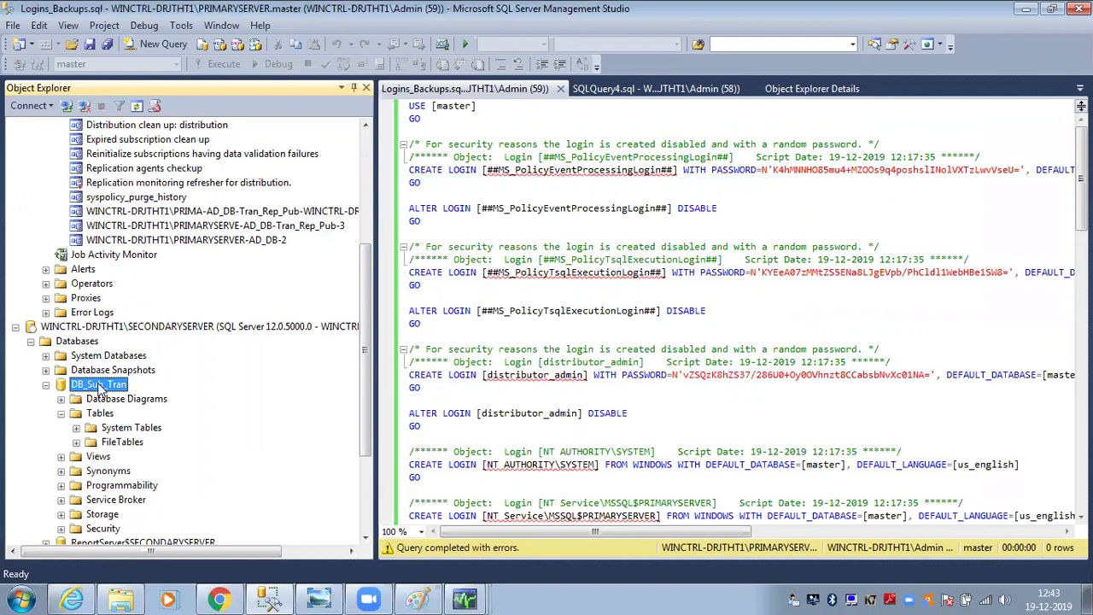
pyautogui.rightClick(101, 389)
pyautogui.click(136, 536)
pyautogui.scroll(-1, 216, 256)
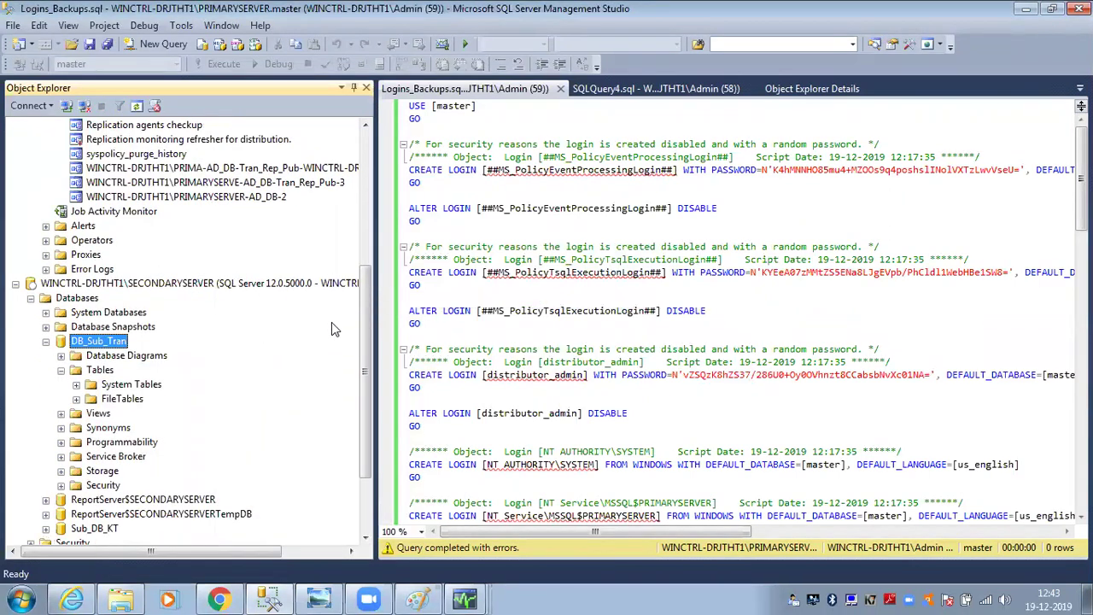
# - Start the "Reinitialize subscriptions having data validation failures" job on the primary server and close the progress window
pyautogui.scroll(4, 342, 282)
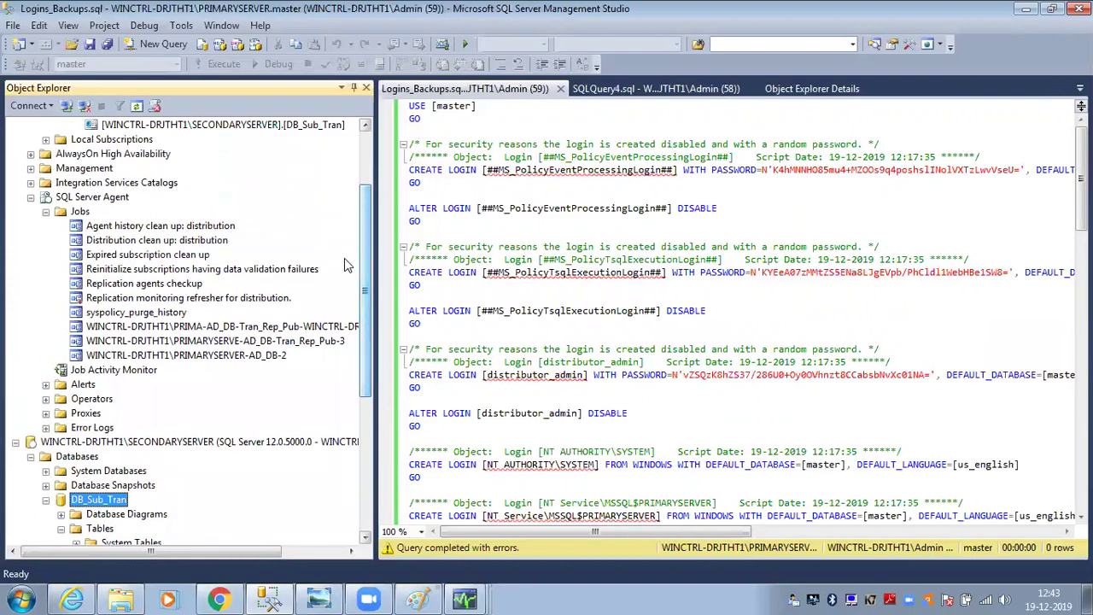
pyautogui.rightClick(144, 270)
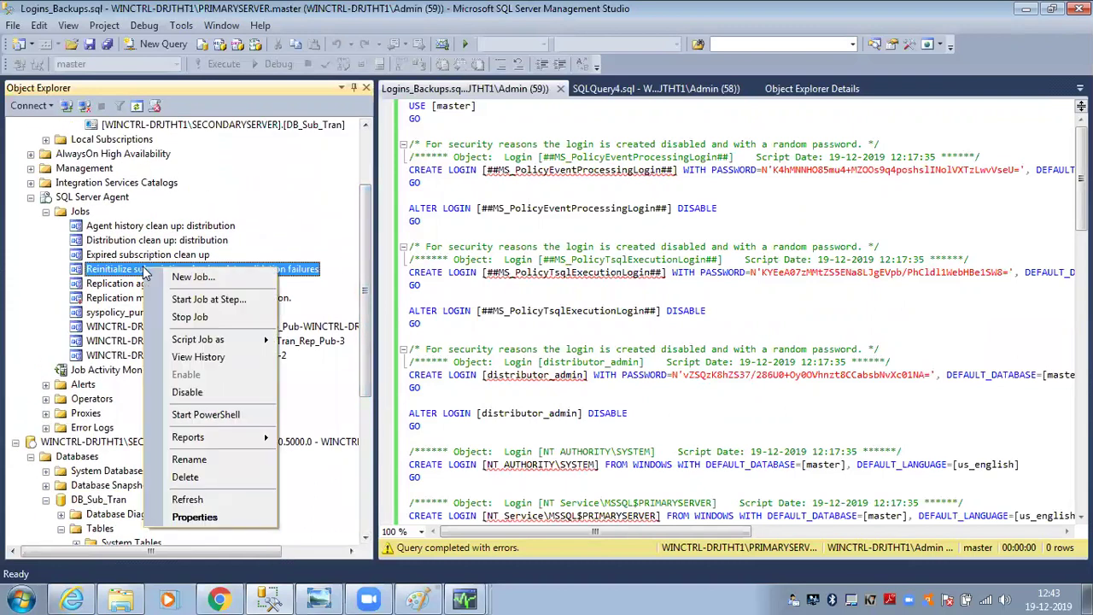
pyautogui.click(185, 300)
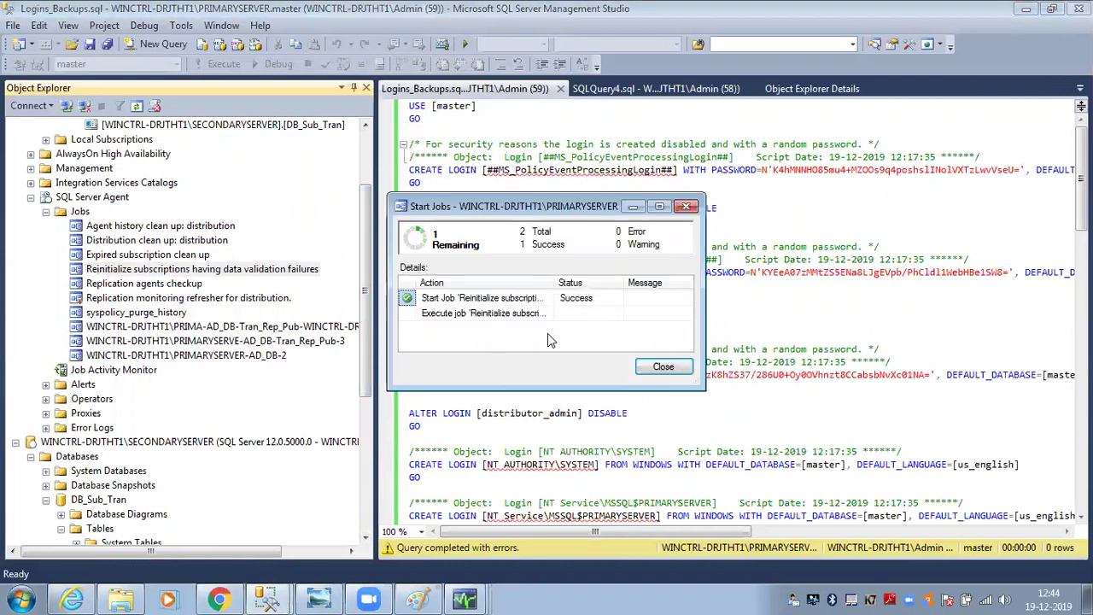
pyautogui.click(658, 366)
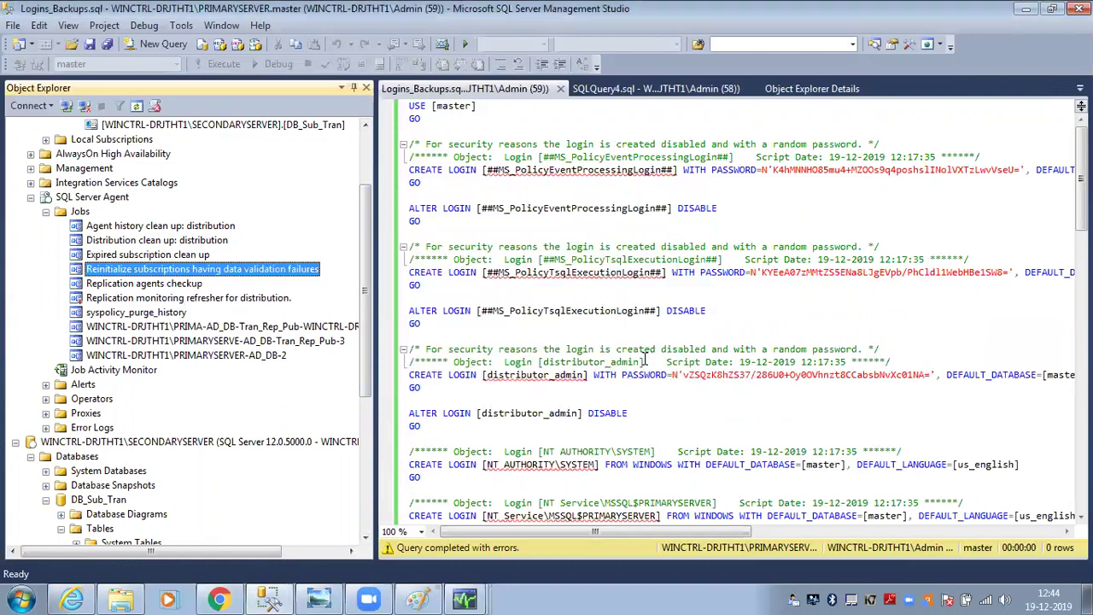
pyautogui.scroll(2, 329, 318)
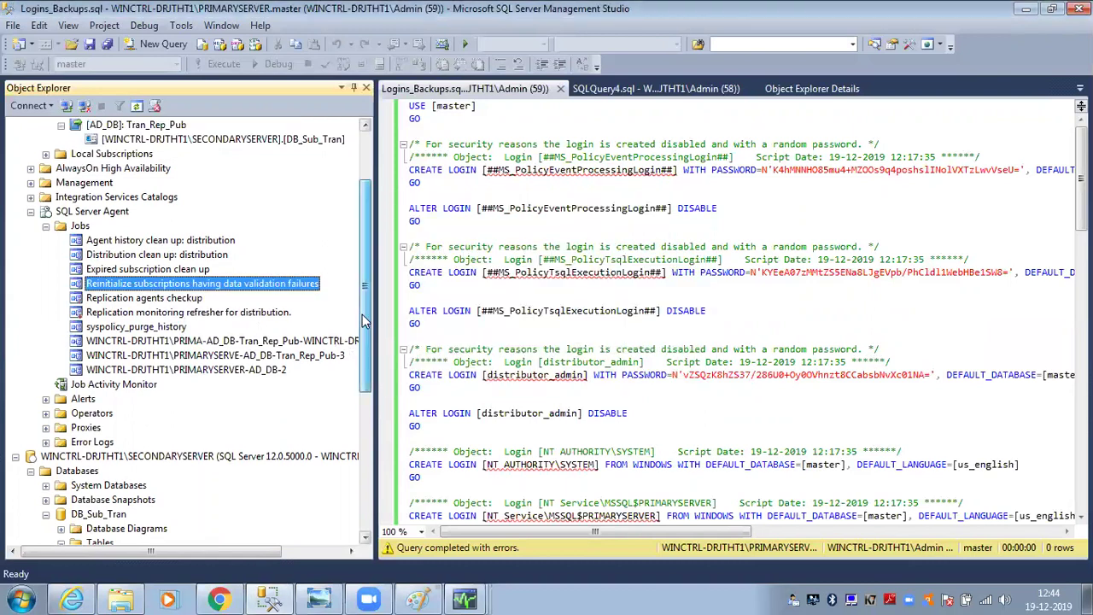
pyautogui.click(154, 288)
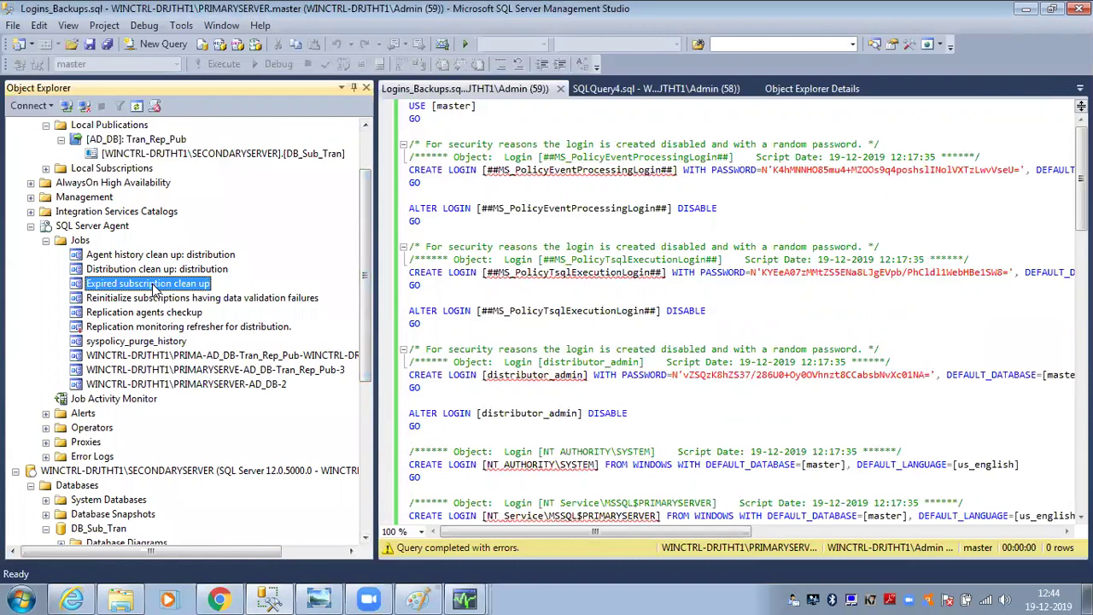
pyautogui.rightClick(154, 289)
pyautogui.click(337, 272)
pyautogui.click(198, 267)
pyautogui.click(199, 254)
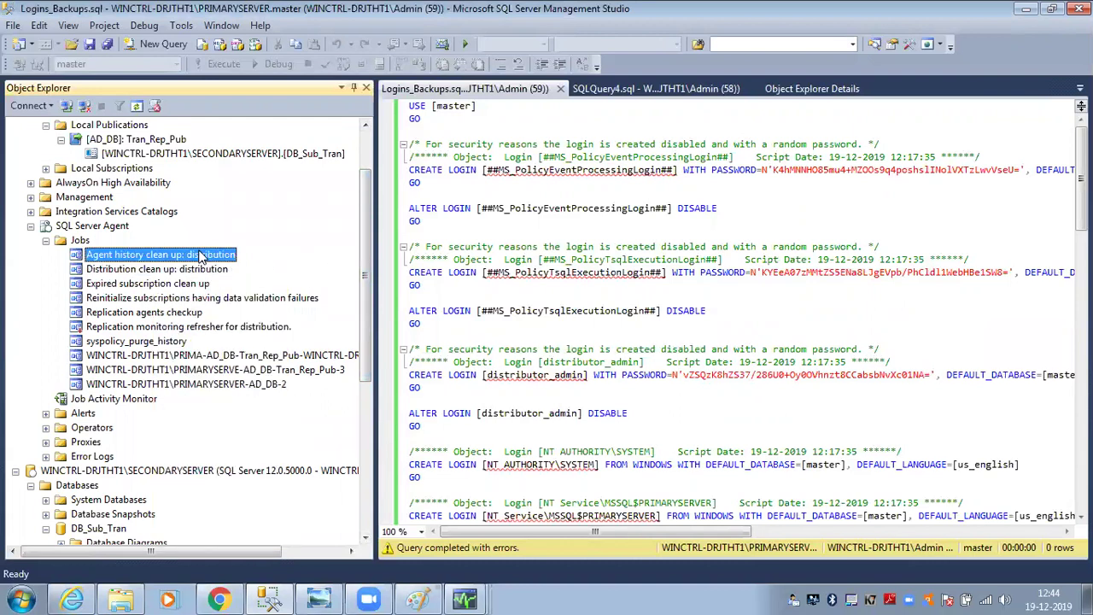
pyautogui.click(177, 328)
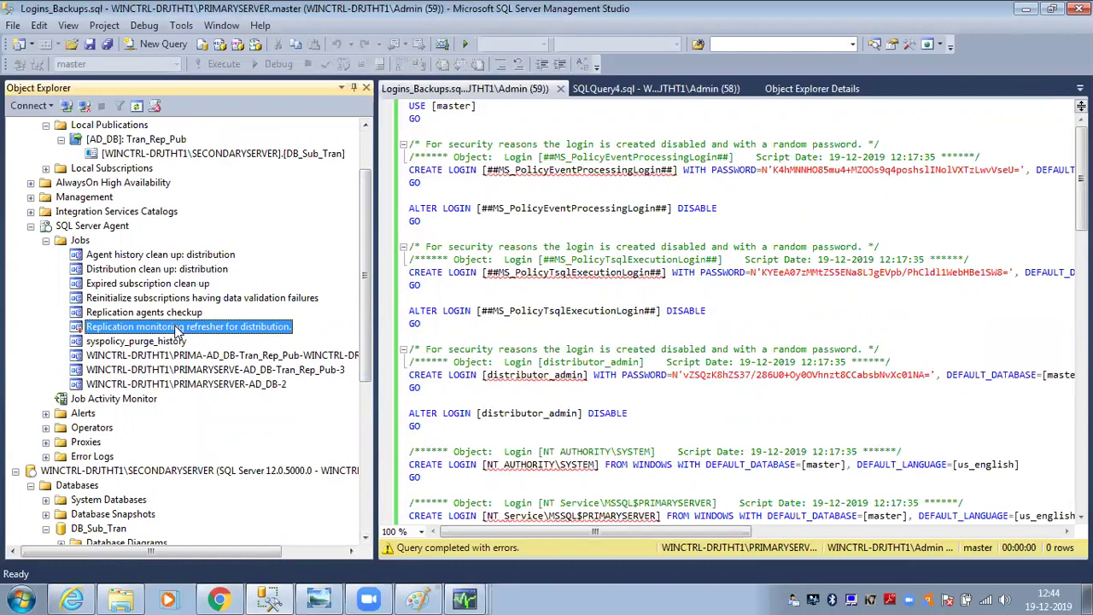
# - Try to start the Tran_Rep_Pub distribution agent job for the secondary server, read the detailed message, and close the windows
pyautogui.rightClick(169, 356)
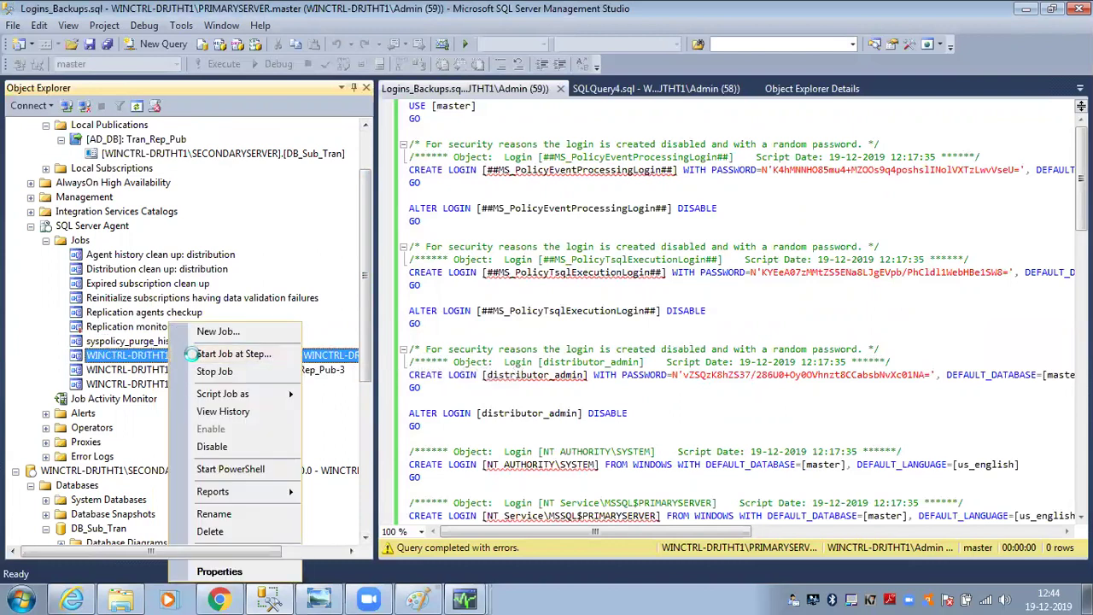
pyautogui.click(230, 354)
pyautogui.click(571, 421)
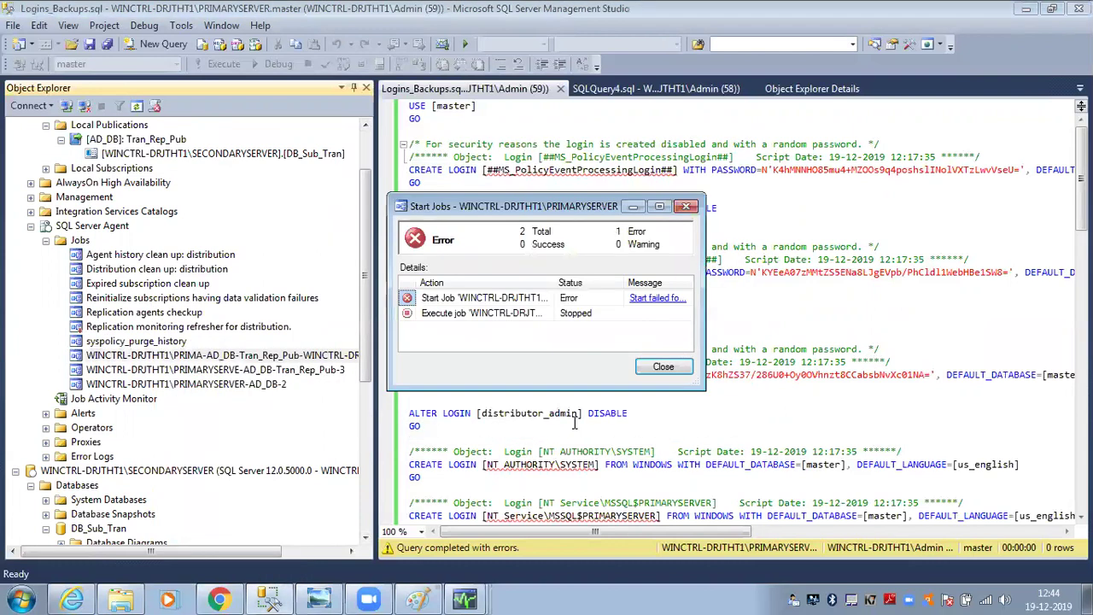
pyautogui.click(641, 299)
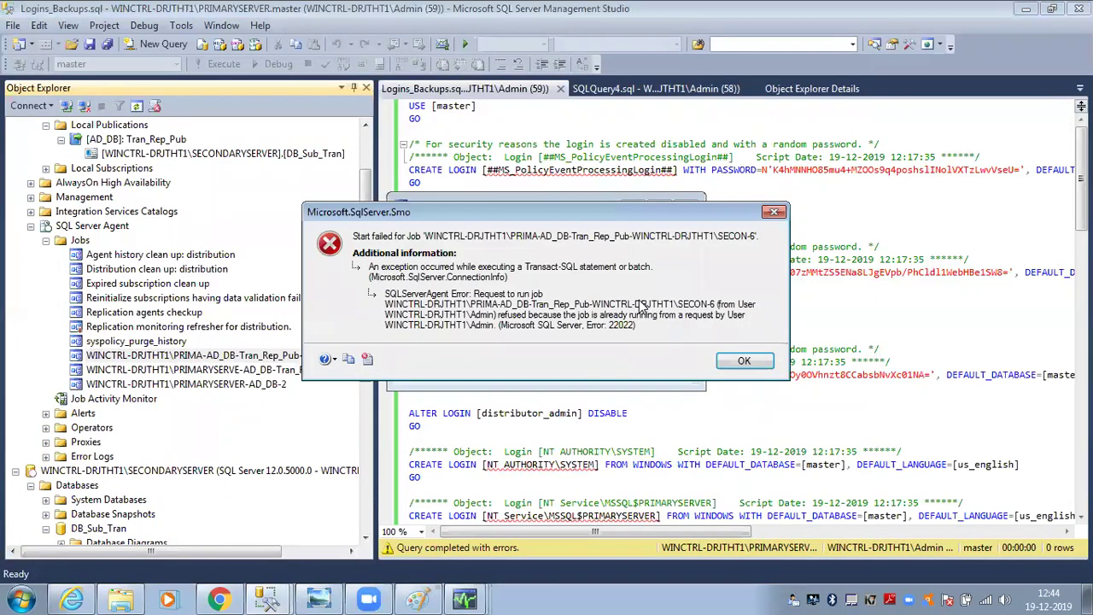
pyautogui.click(740, 360)
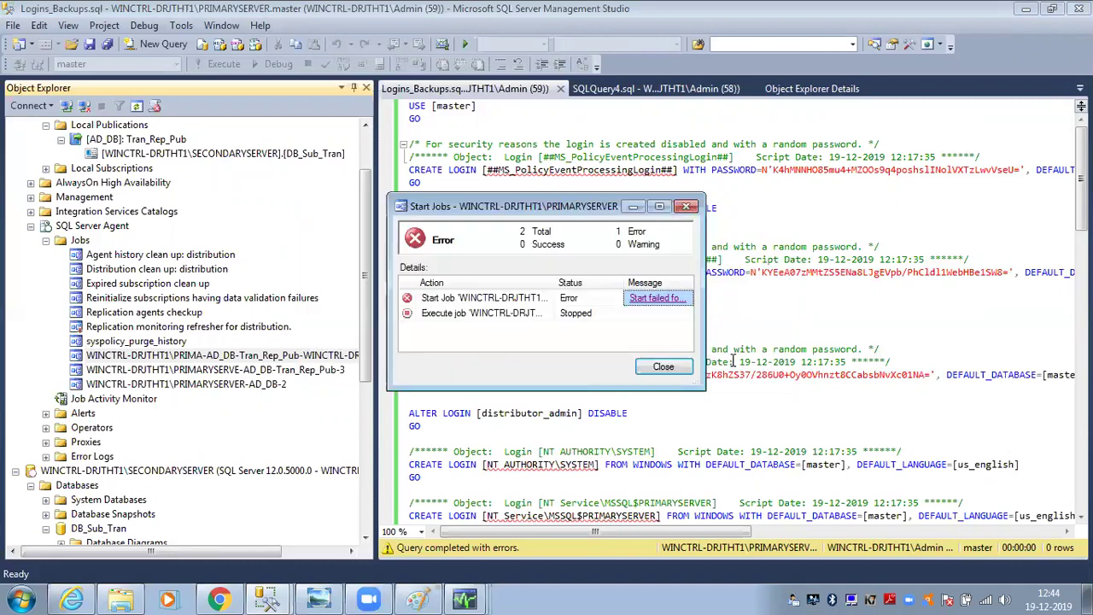
pyautogui.click(663, 368)
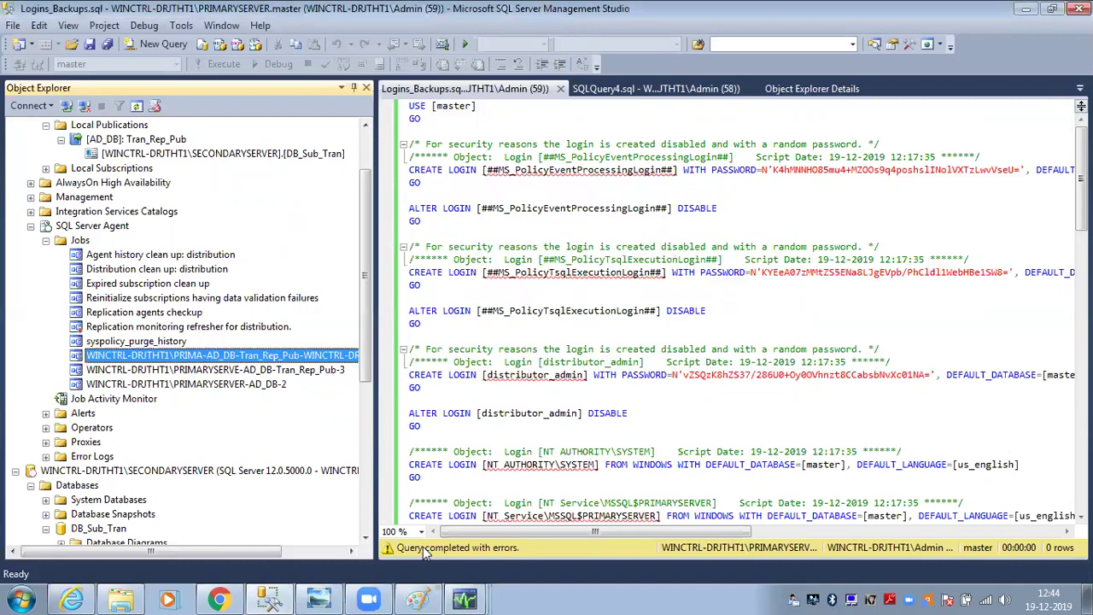
# - Try again to start the Tran_Rep_Pub distribution agent job at its first step and close the result window
pyautogui.rightClick(186, 363)
pyautogui.click(209, 353)
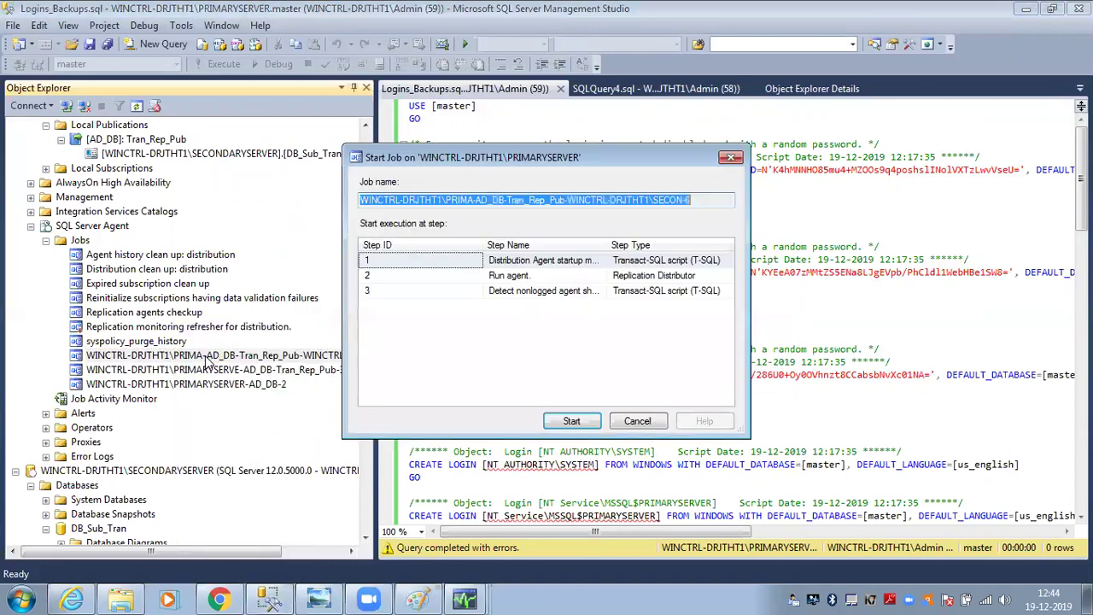
pyautogui.click(571, 421)
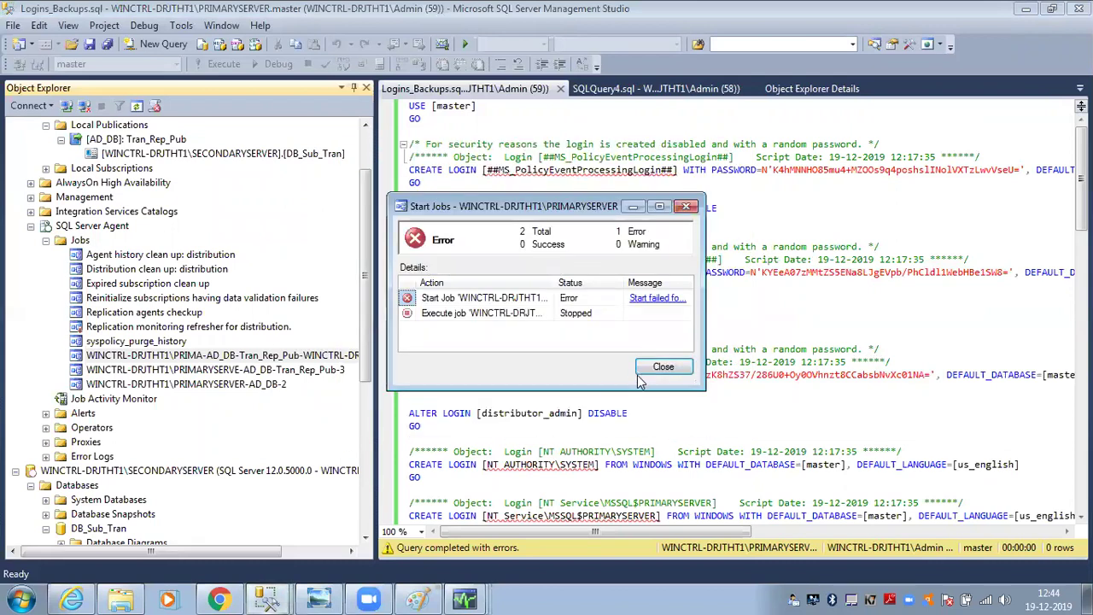
pyautogui.click(646, 377)
# - Open the primary server's Job Activity Monitor full screen and sort the agent jobs by status
pyautogui.rightClick(259, 349)
pyautogui.click(175, 400)
pyautogui.doubleClick(101, 399)
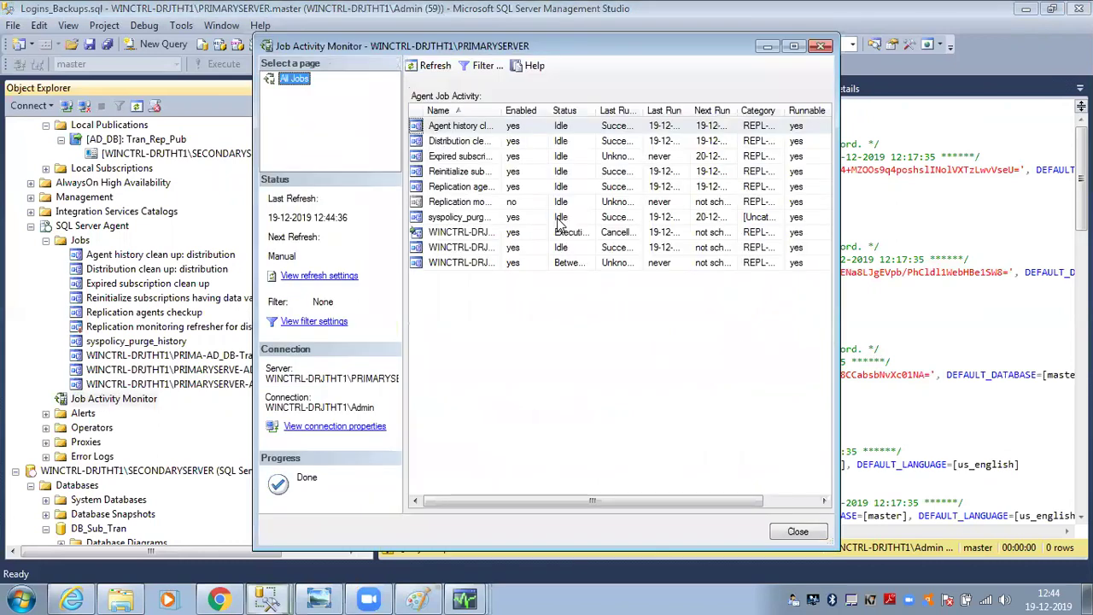
pyautogui.click(792, 47)
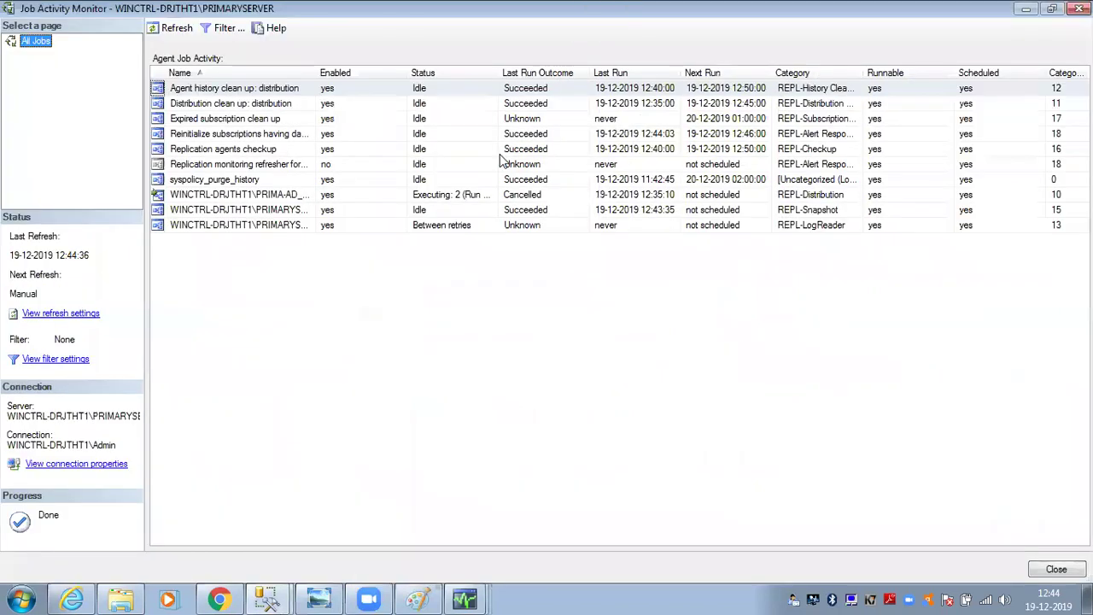
pyautogui.click(439, 229)
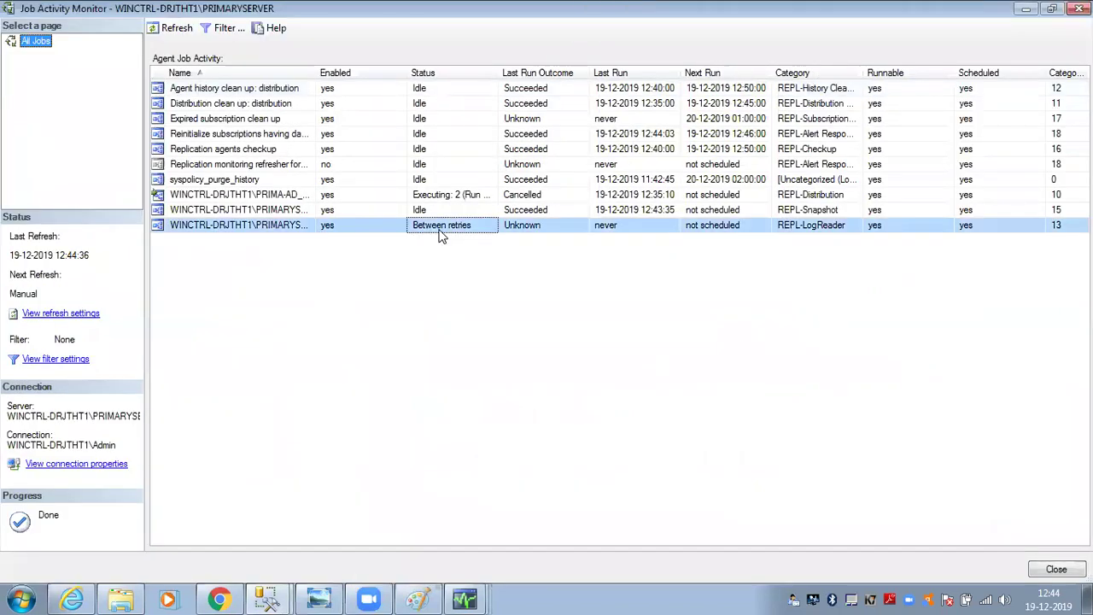
pyautogui.click(434, 77)
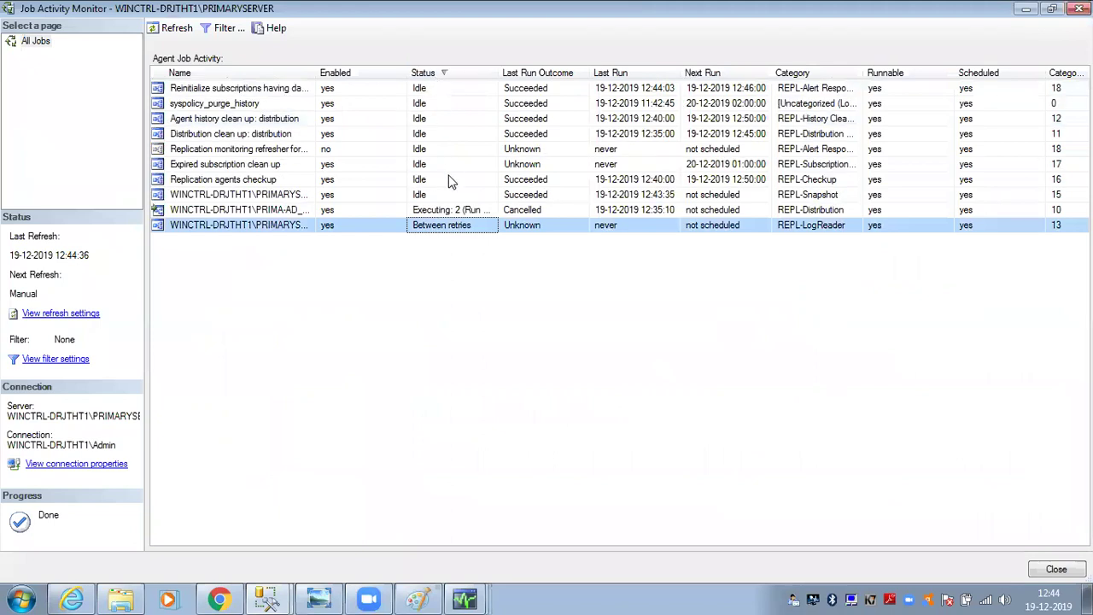
# - Widen the job name and status columns to examine the distribution agent job's execution state, and close the monitor
pyautogui.click(451, 212)
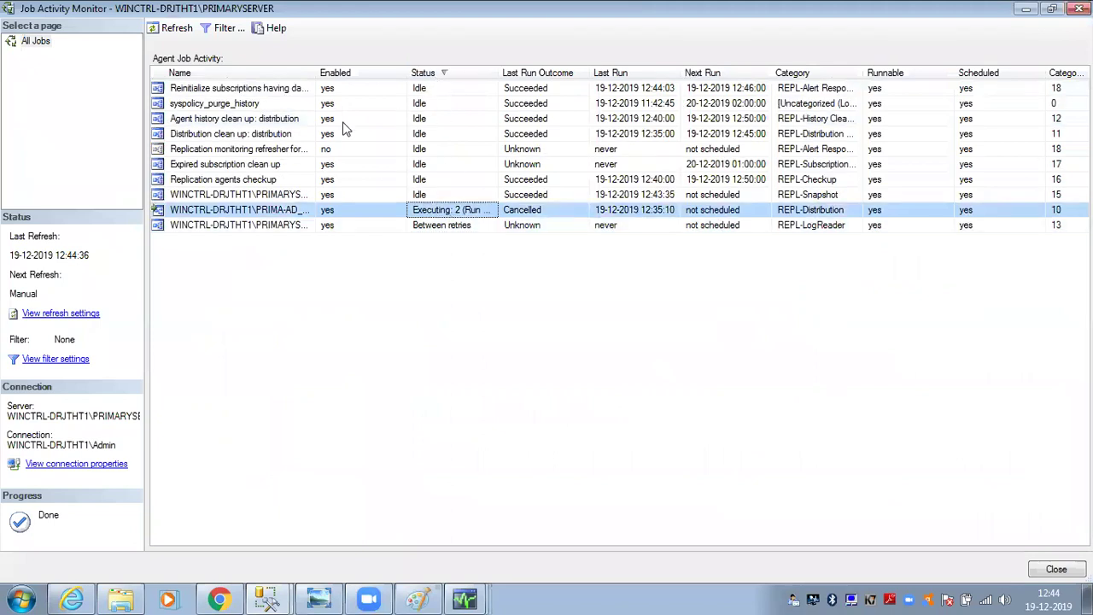
pyautogui.moveTo(313, 74); pyautogui.dragTo(461, 96)
pyautogui.moveTo(647, 75); pyautogui.dragTo(739, 84)
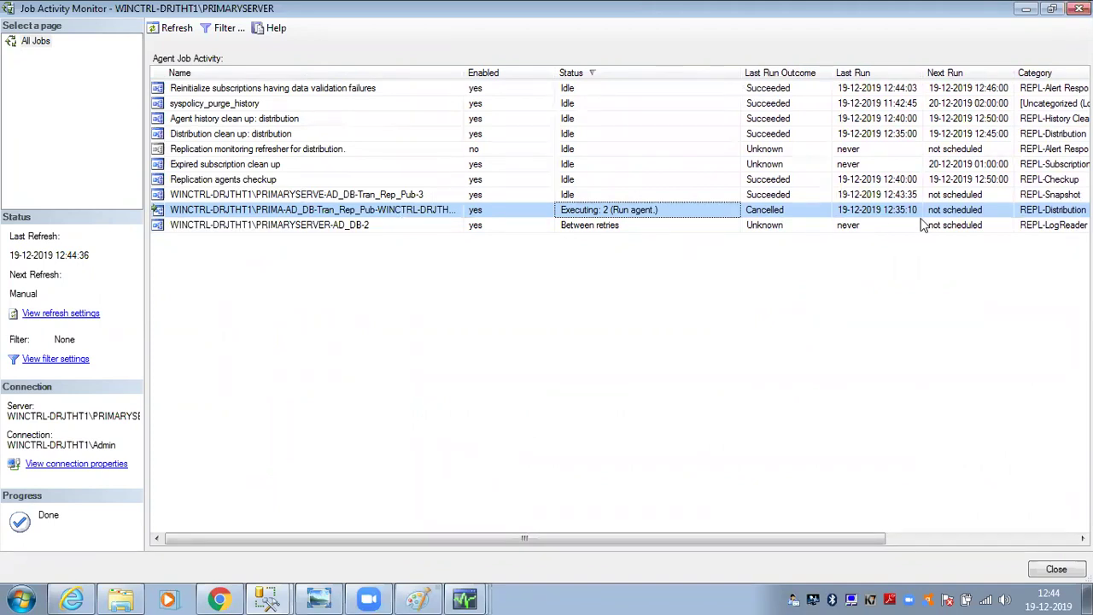
pyautogui.click(1080, 8)
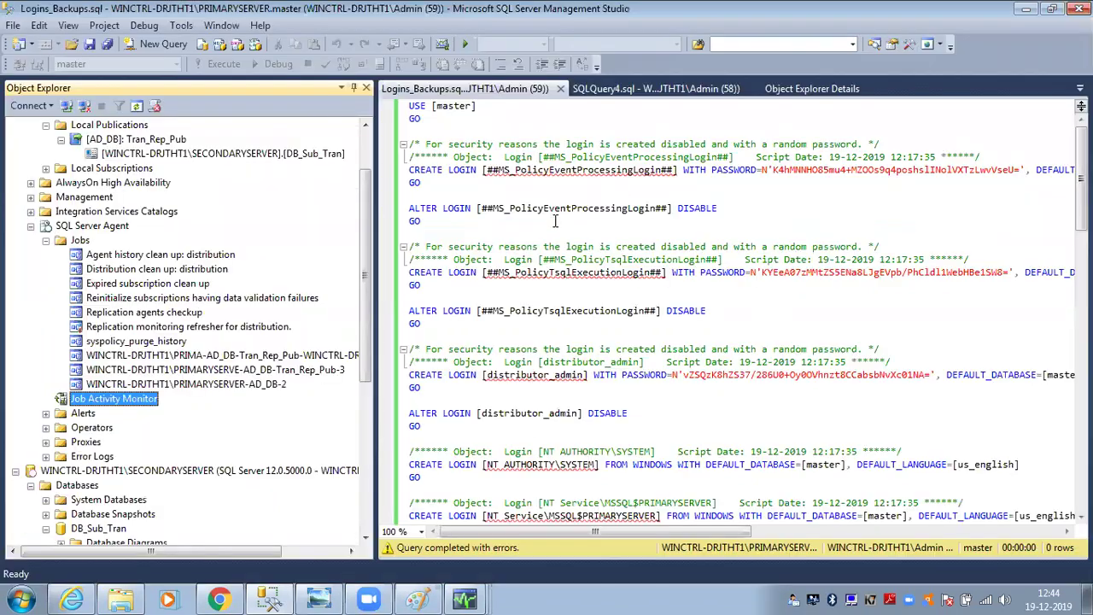
# - Launch Replication Monitor from the Tran_Rep_Pub publication and show the publisher's subscription watch list
pyautogui.scroll(-2, 261, 380)
pyautogui.moveTo(359, 320); pyautogui.dragTo(365, 269)
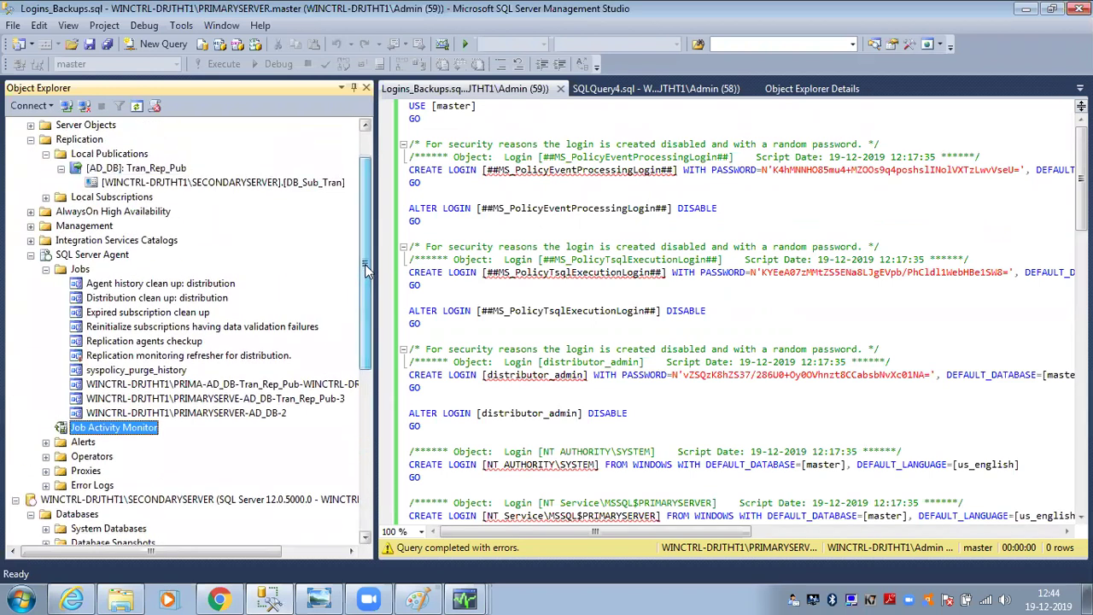
pyautogui.click(157, 168)
pyautogui.rightClick(156, 168)
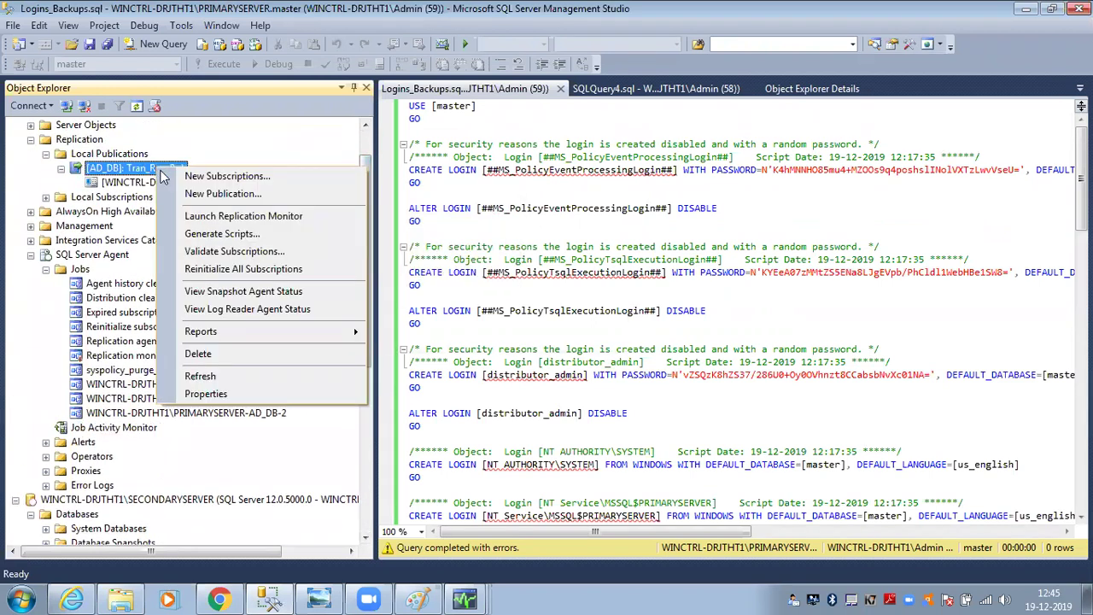
pyautogui.click(206, 221)
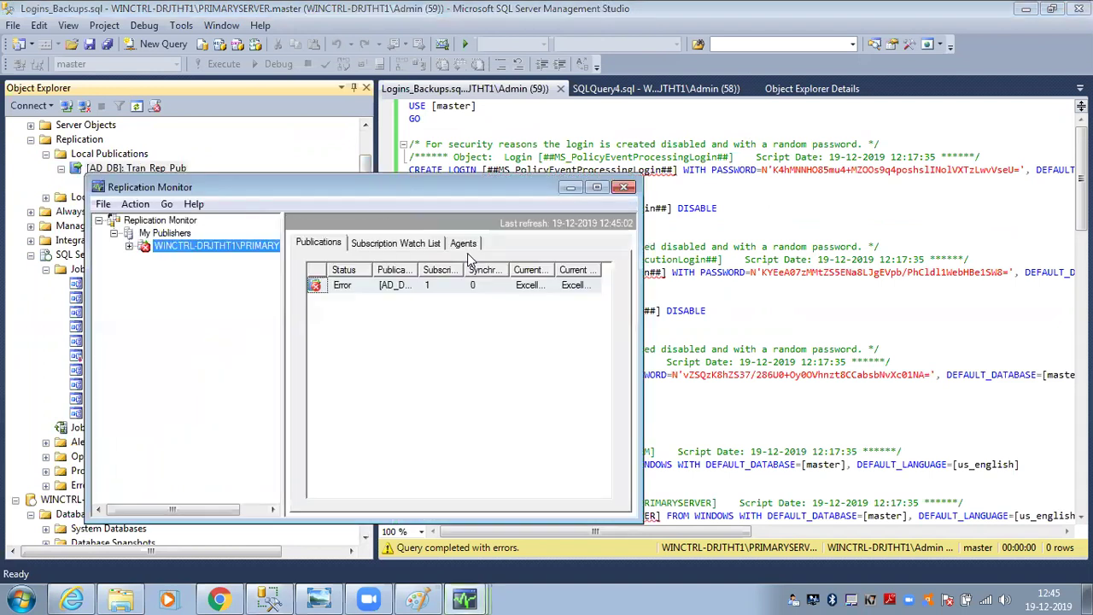
pyautogui.click(384, 243)
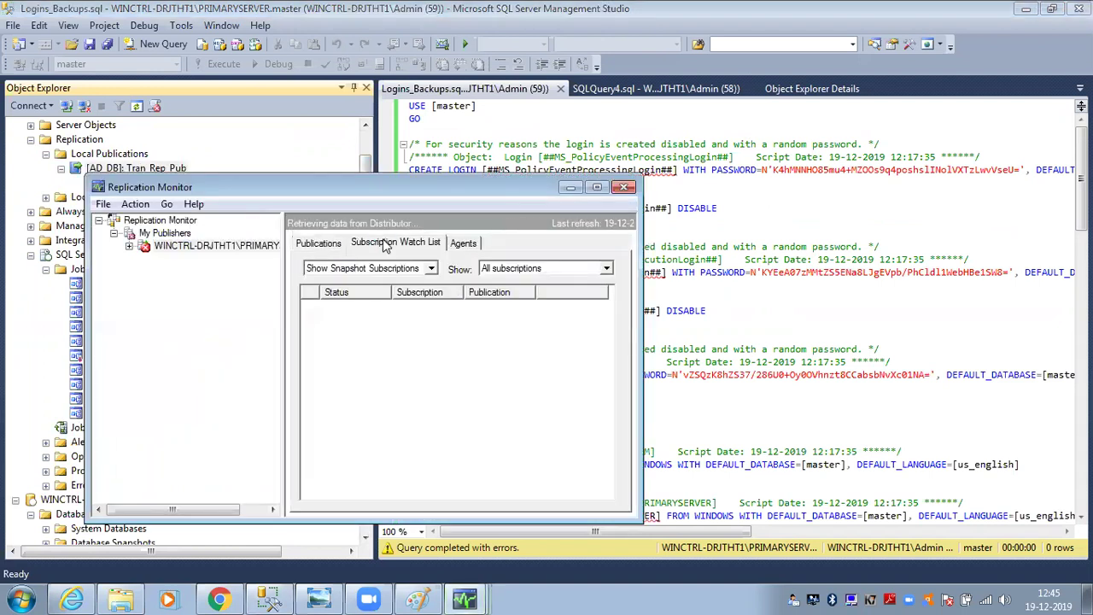
# - Enlarge Replication Monitor and open the full-screen details of the Tran_Rep_Pub subscription to DB_Sub_Tran
pyautogui.click(598, 190)
pyautogui.click(227, 65)
pyautogui.click(265, 100)
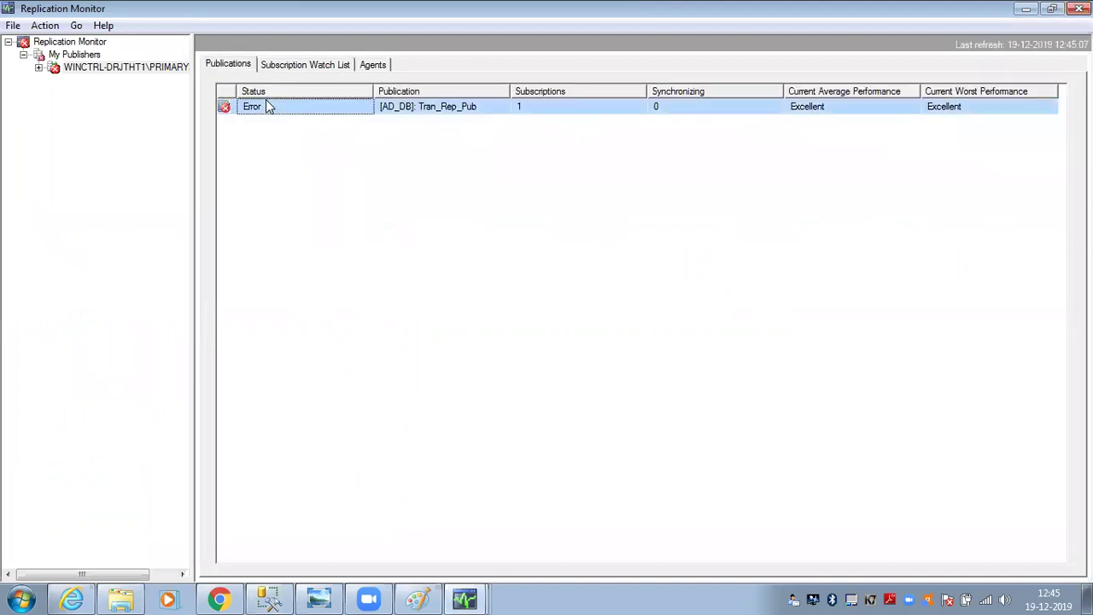
pyautogui.doubleClick(50, 68)
pyautogui.click(102, 80)
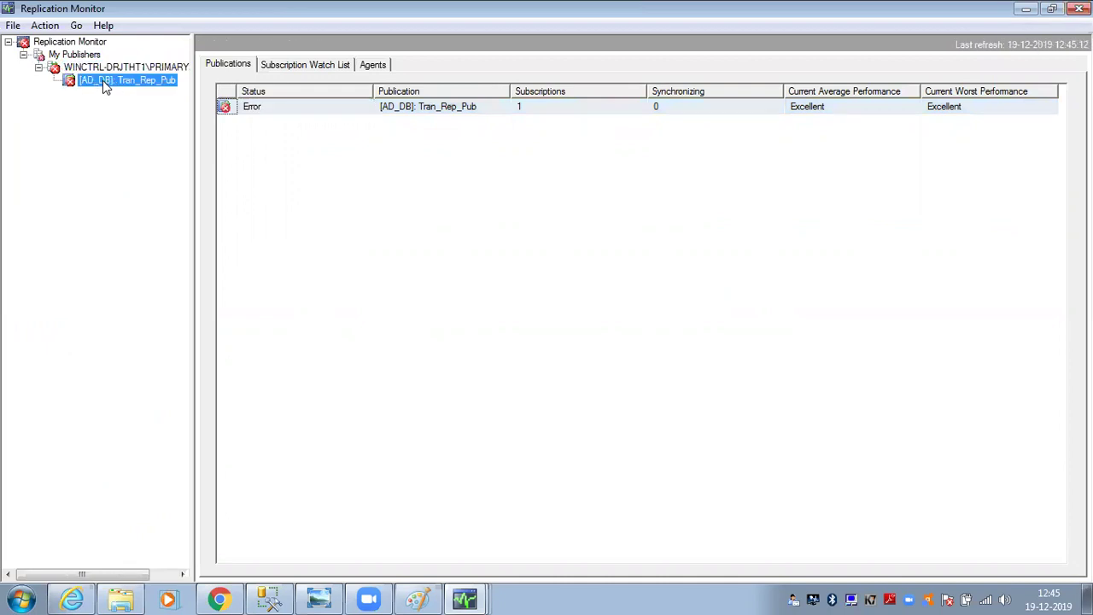
pyautogui.doubleClick(277, 134)
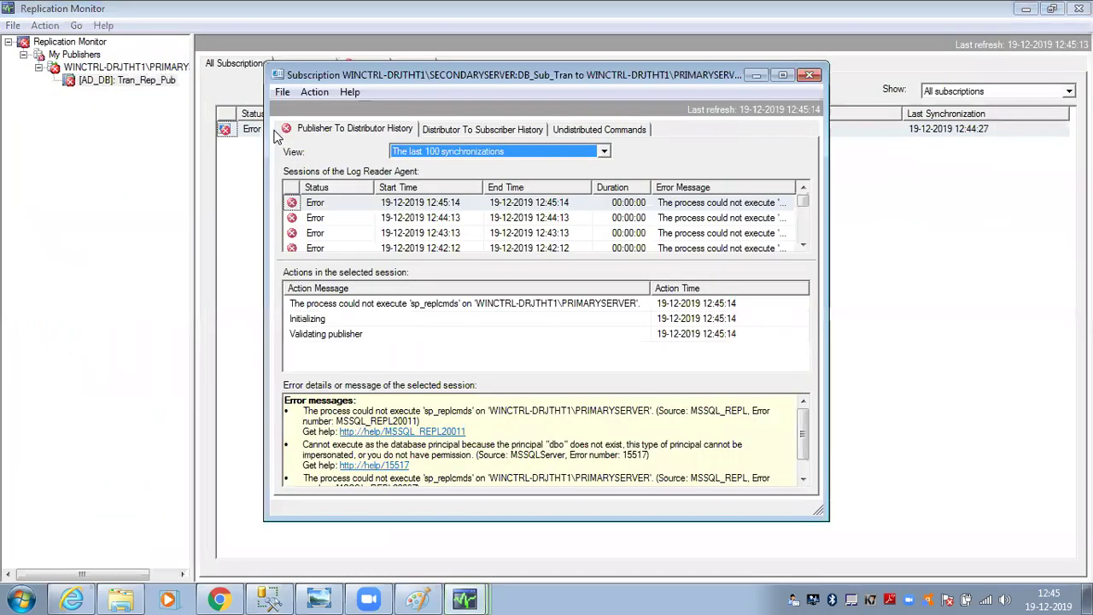
pyautogui.click(788, 75)
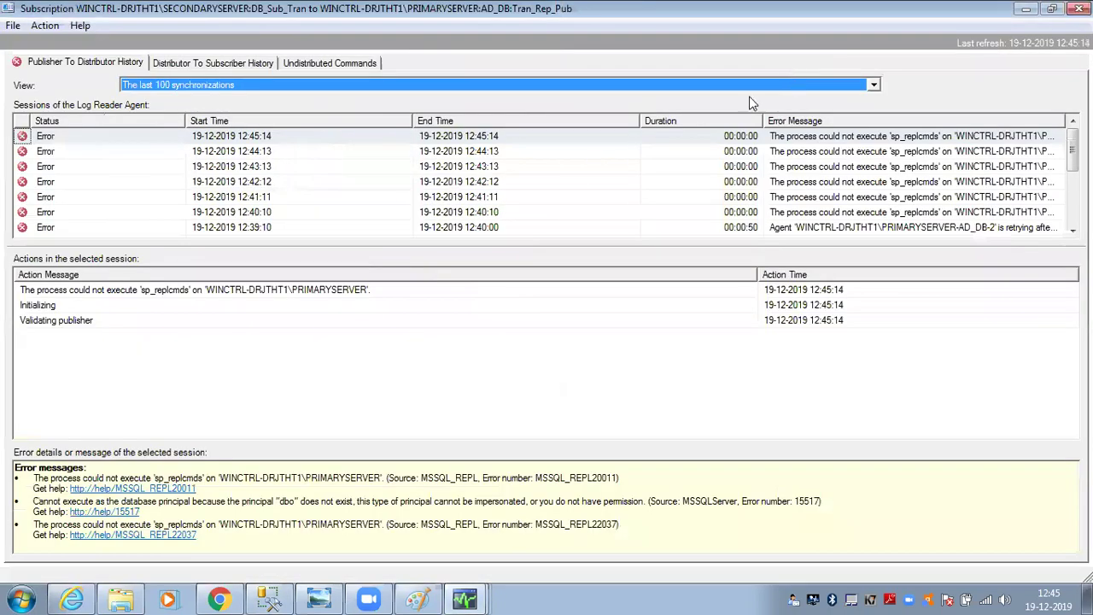
# - Examine the error messages of the latest Log Reader Agent session in the publisher-to-distributor history
pyautogui.click(118, 292)
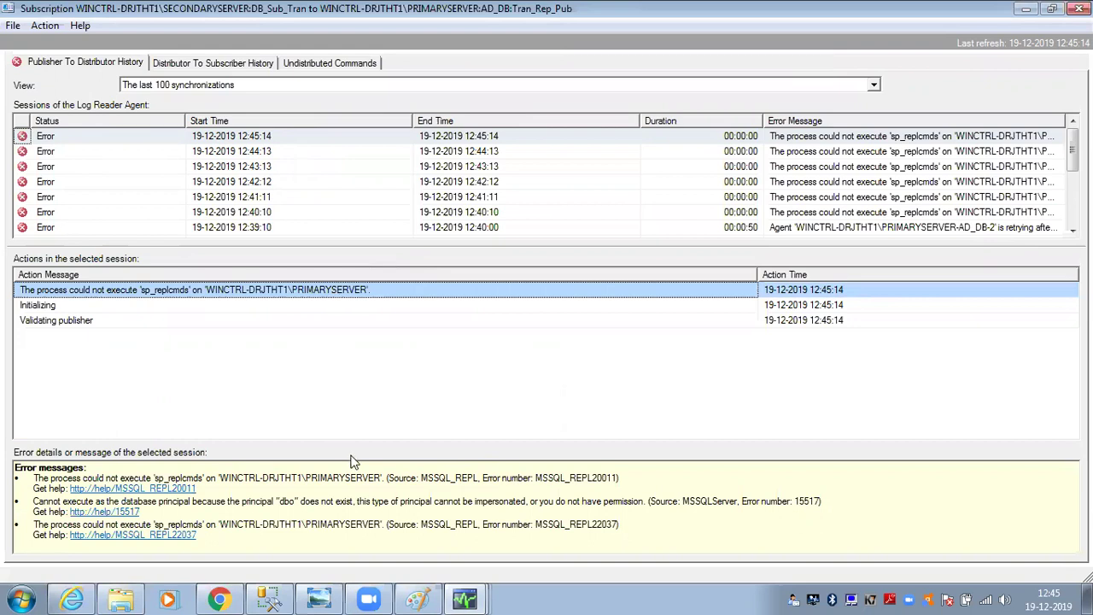
pyautogui.moveTo(224, 480); pyautogui.dragTo(596, 481)
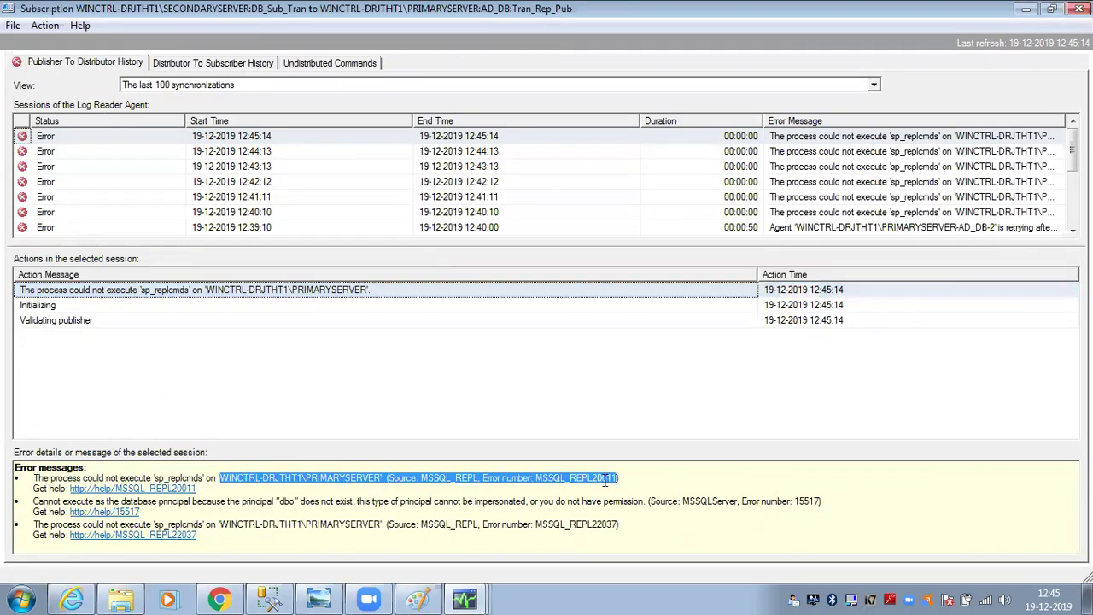
pyautogui.click(277, 500)
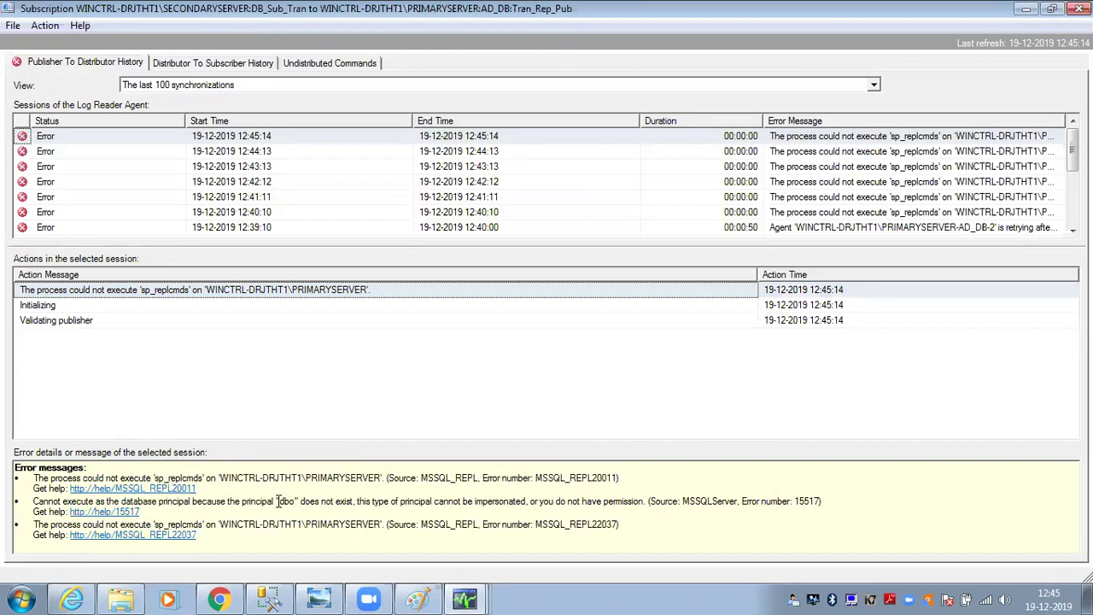
pyautogui.moveTo(293, 500); pyautogui.dragTo(357, 502)
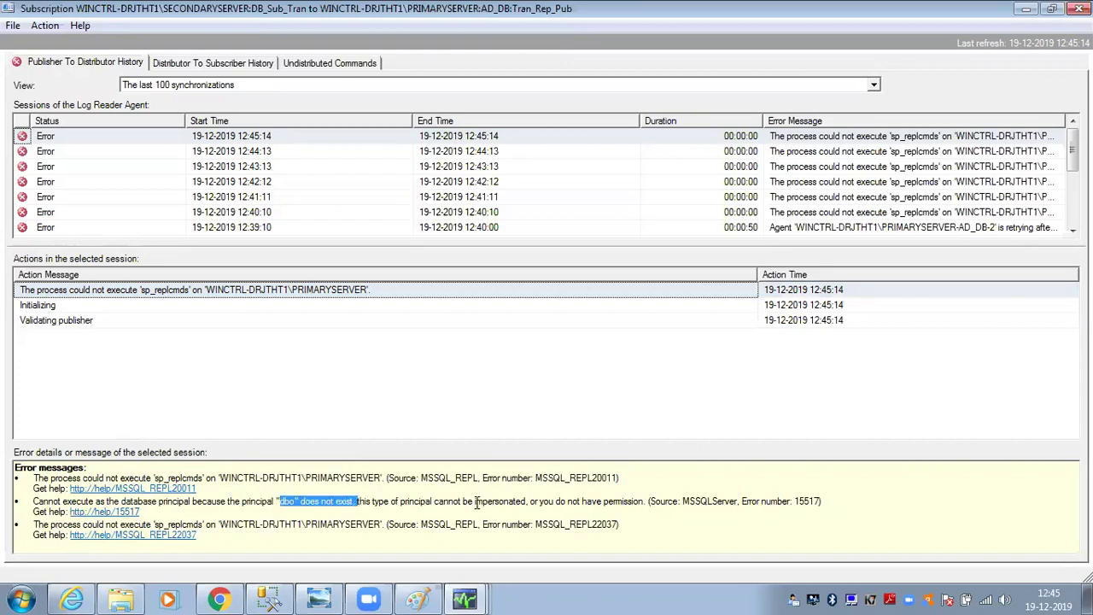
pyautogui.moveTo(529, 502); pyautogui.dragTo(837, 497)
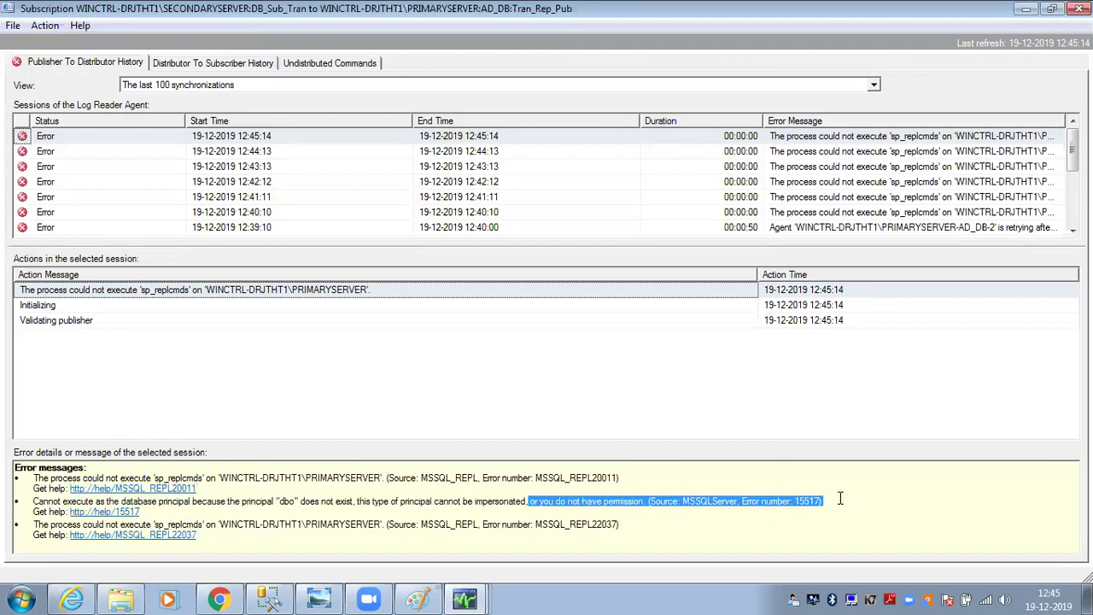
pyautogui.moveTo(206, 527); pyautogui.dragTo(378, 530)
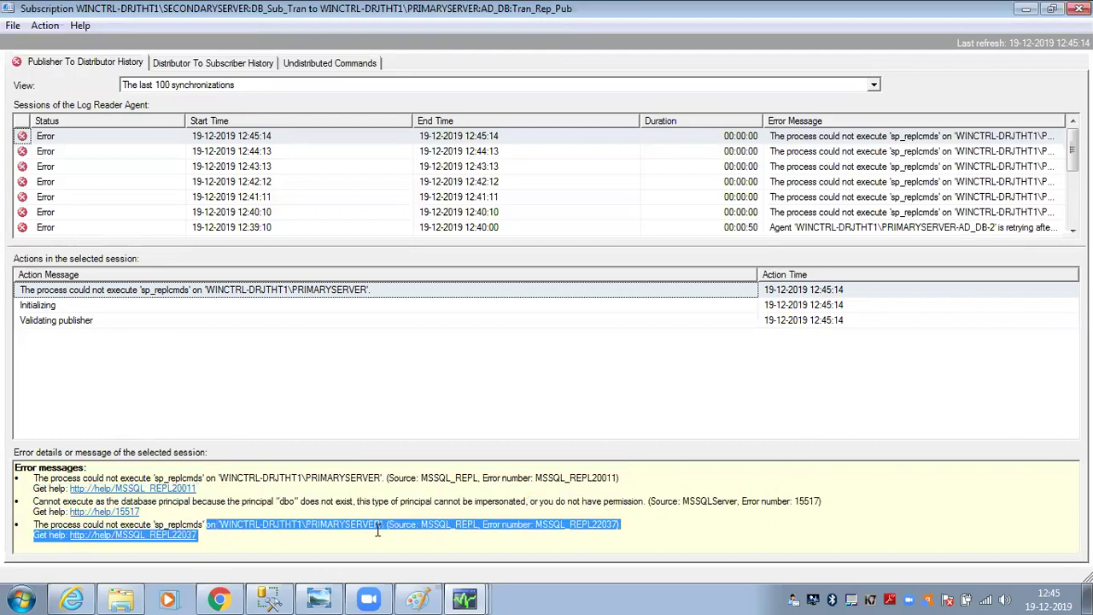
# - Switch to SQL Server Management Studio and list the primary server's security logins
pyautogui.moveTo(269, 598)
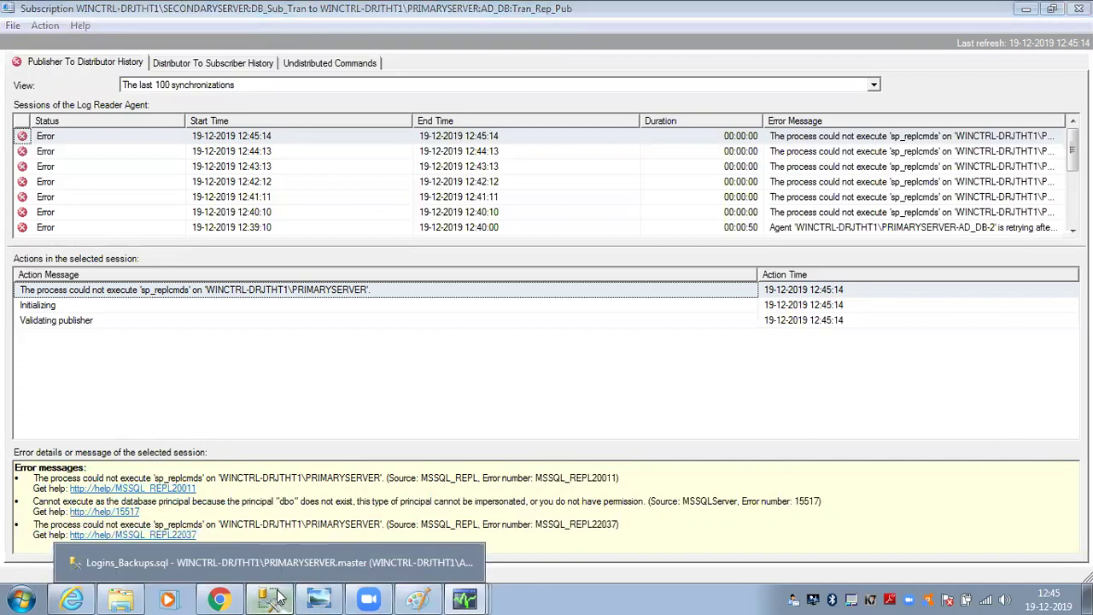
pyautogui.click(154, 559)
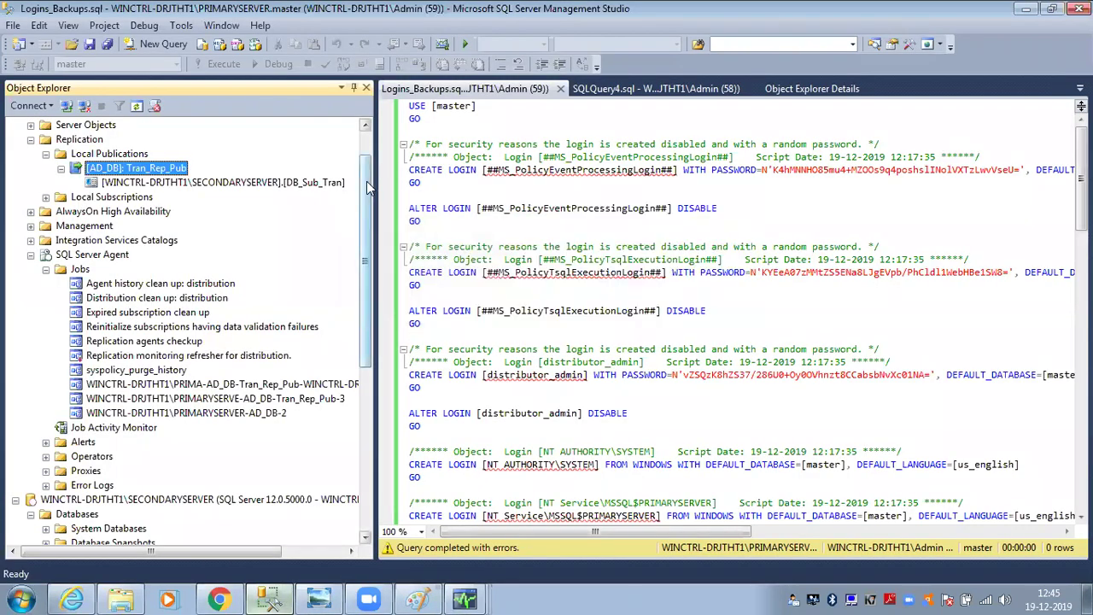
pyautogui.scroll(1, 365, 139)
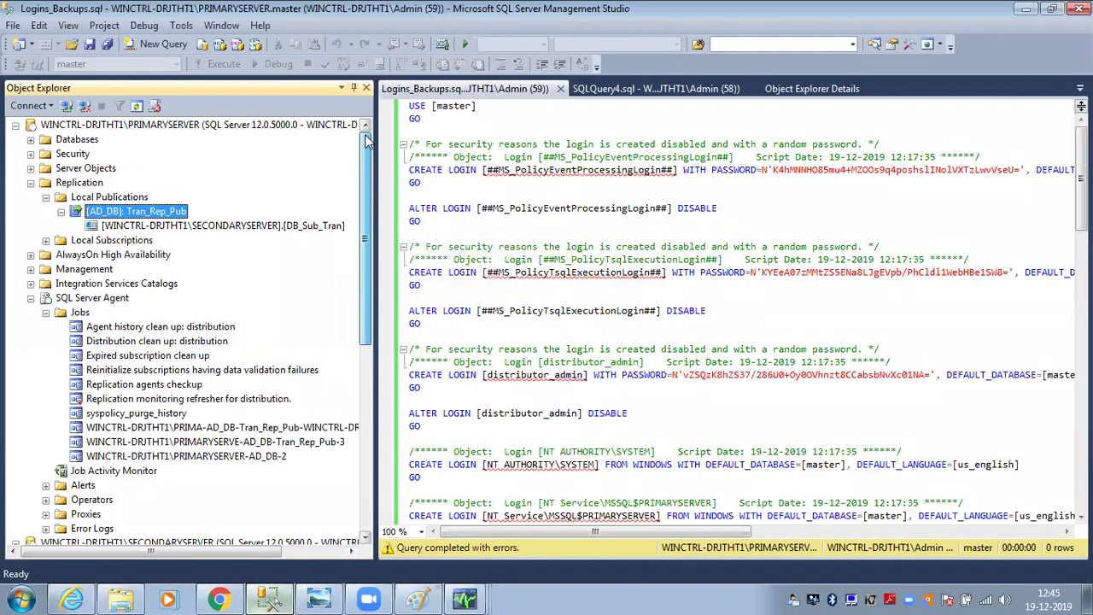
pyautogui.click(31, 153)
pyautogui.click(47, 169)
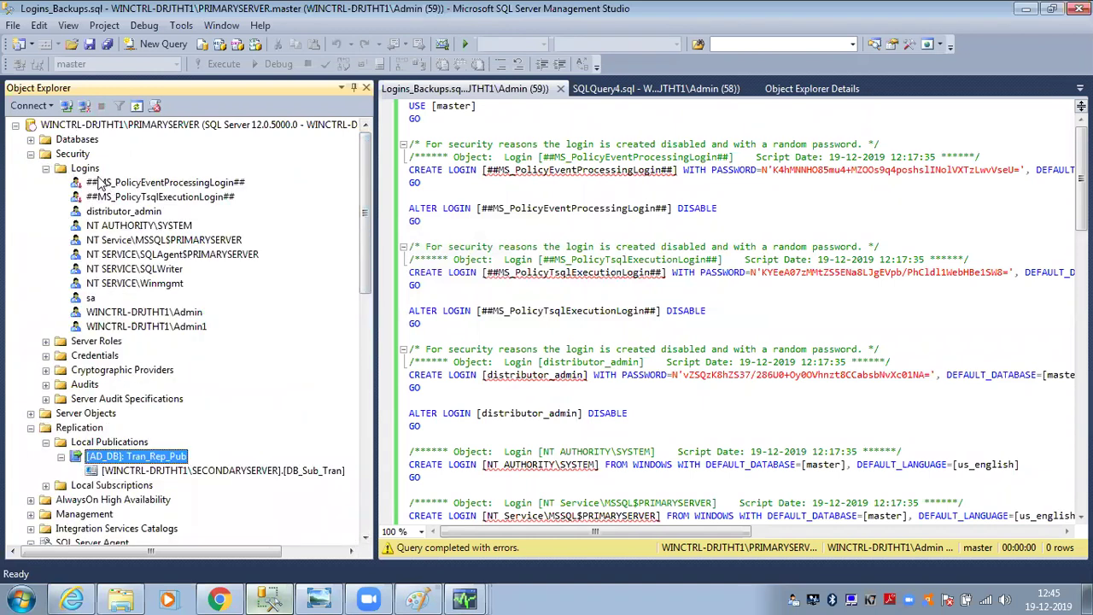
pyautogui.click(86, 169)
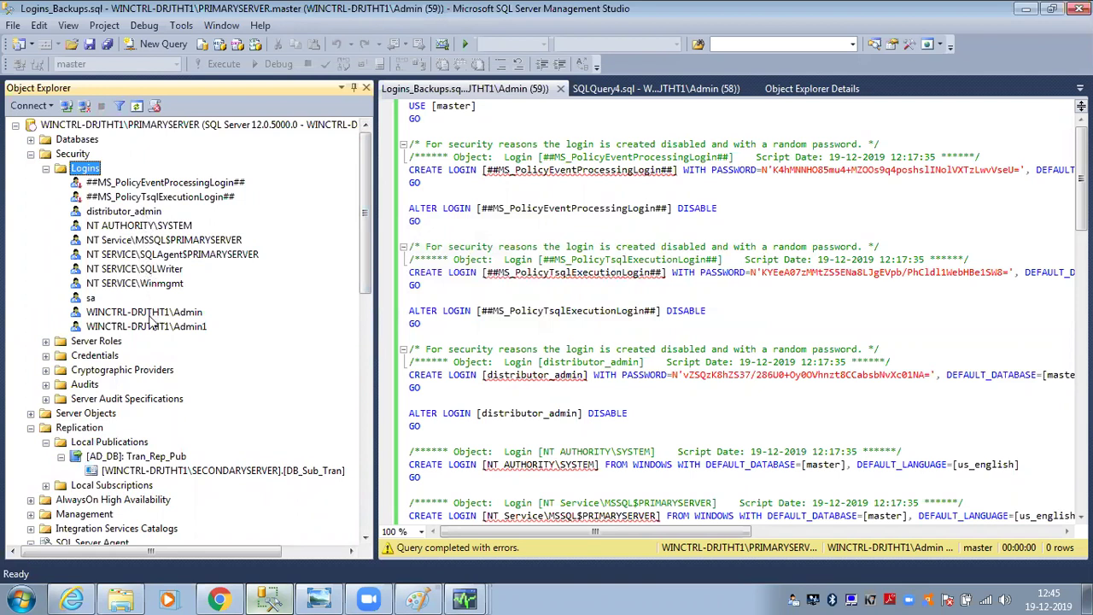
# - Check the server roles of the primary server's Admin1 login and close its properties without changes
pyautogui.click(134, 330)
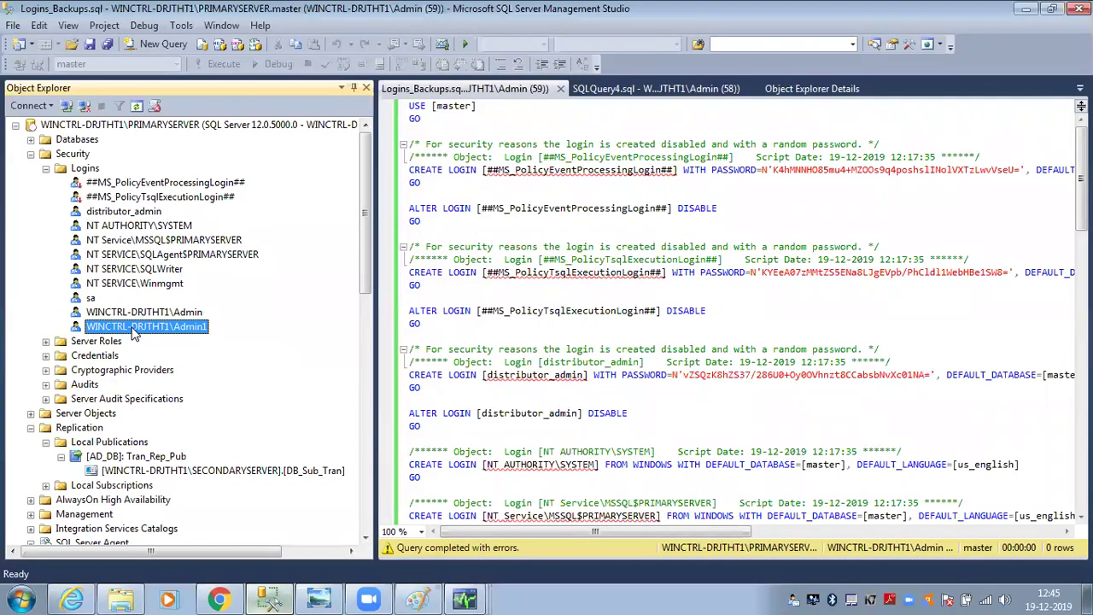
pyautogui.rightClick(134, 333)
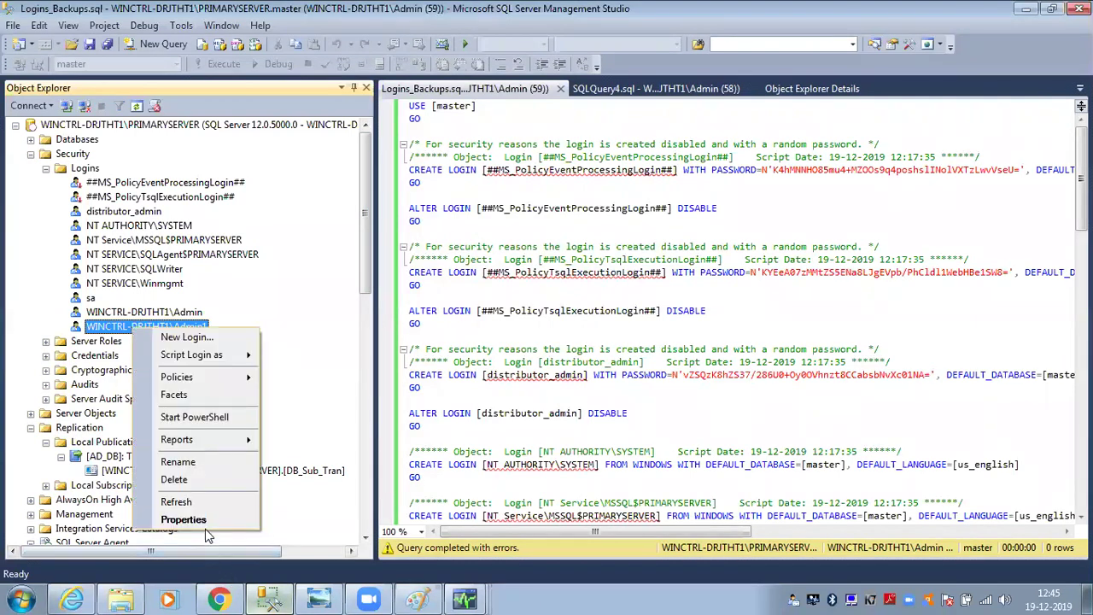
pyautogui.click(202, 522)
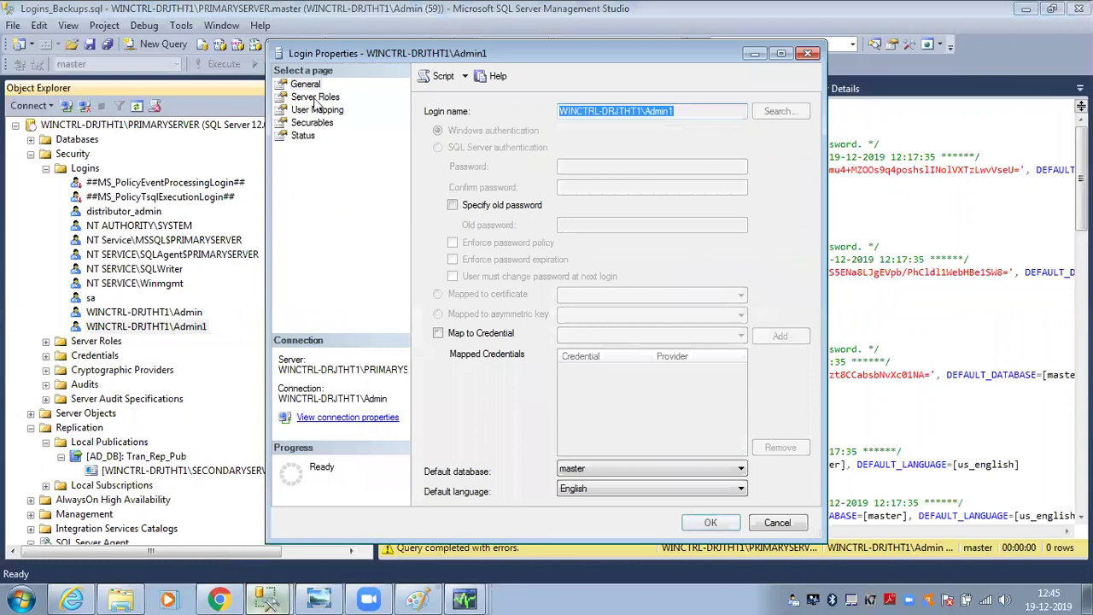
pyautogui.click(315, 99)
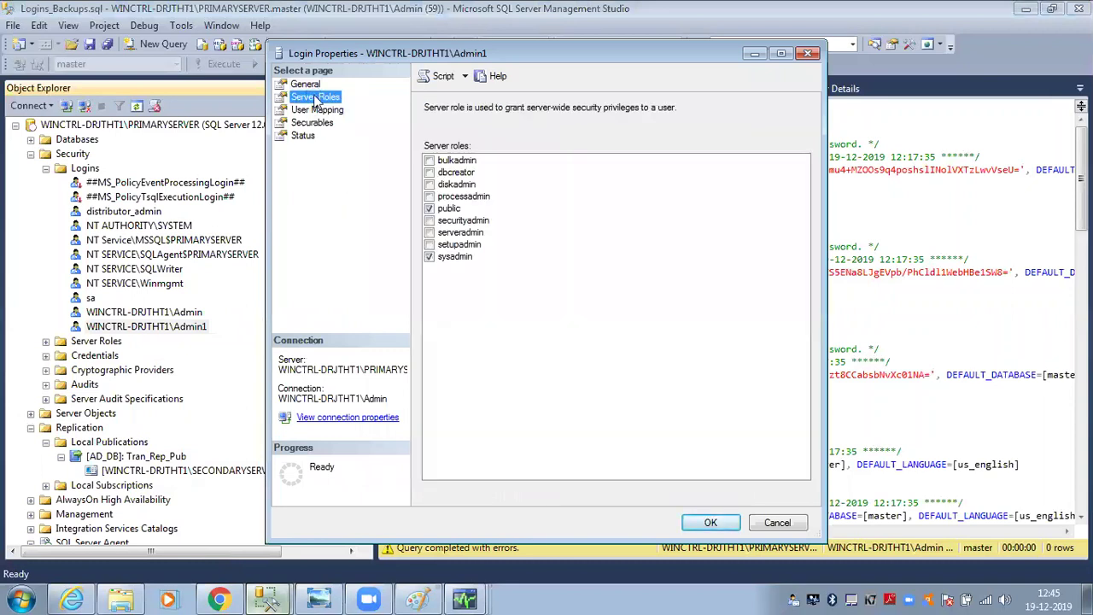
pyautogui.click(777, 522)
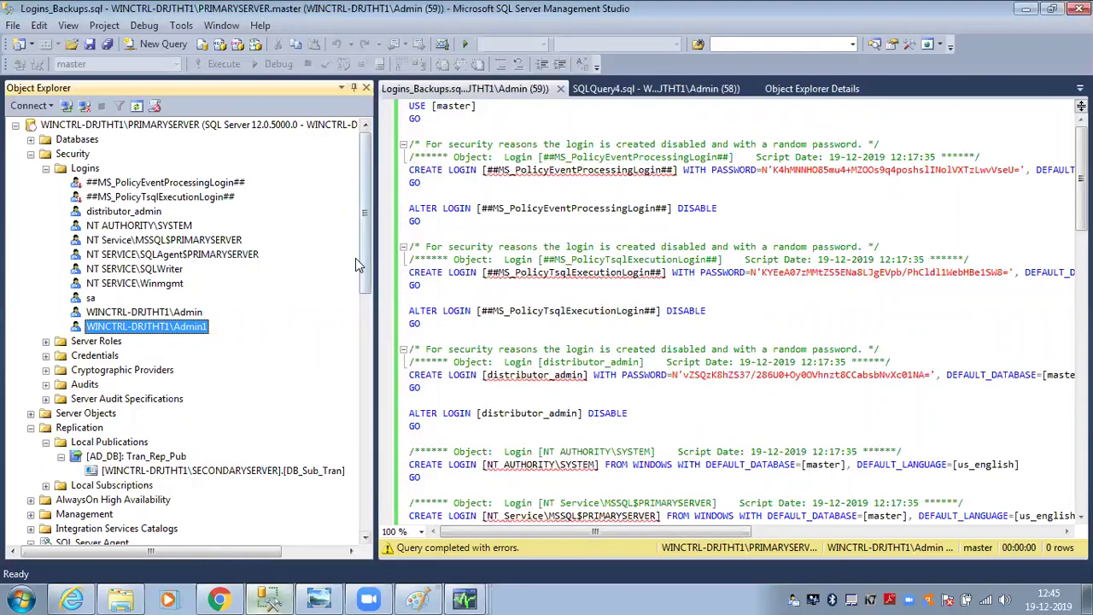
# - Collapse the DB_Sub_Tran database on the secondary server and list that server's security logins
pyautogui.moveTo(362, 260); pyautogui.dragTo(322, 475)
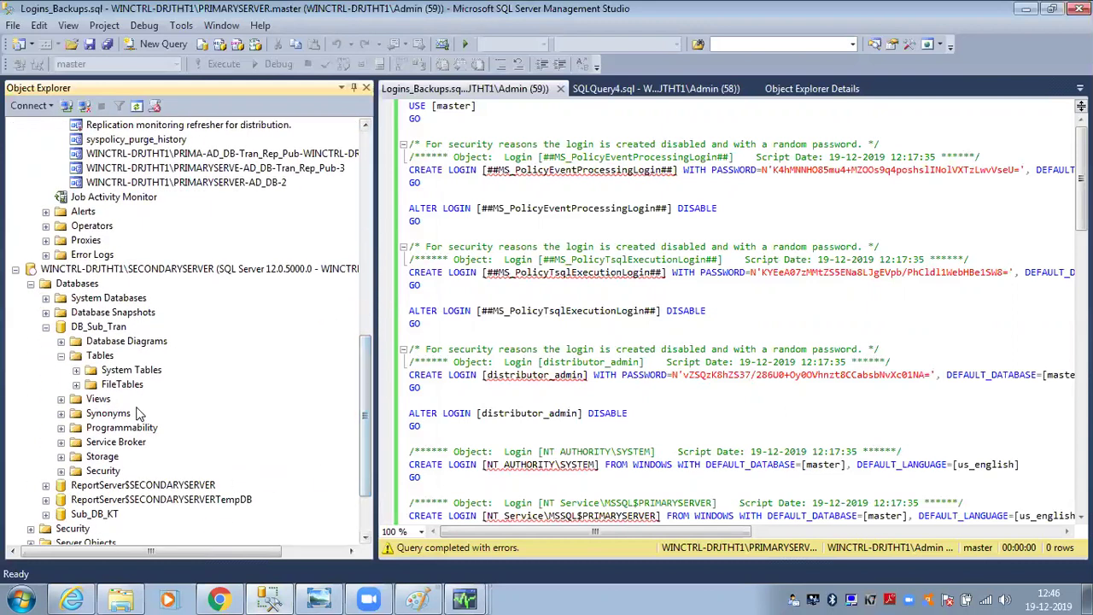
pyautogui.click(60, 356)
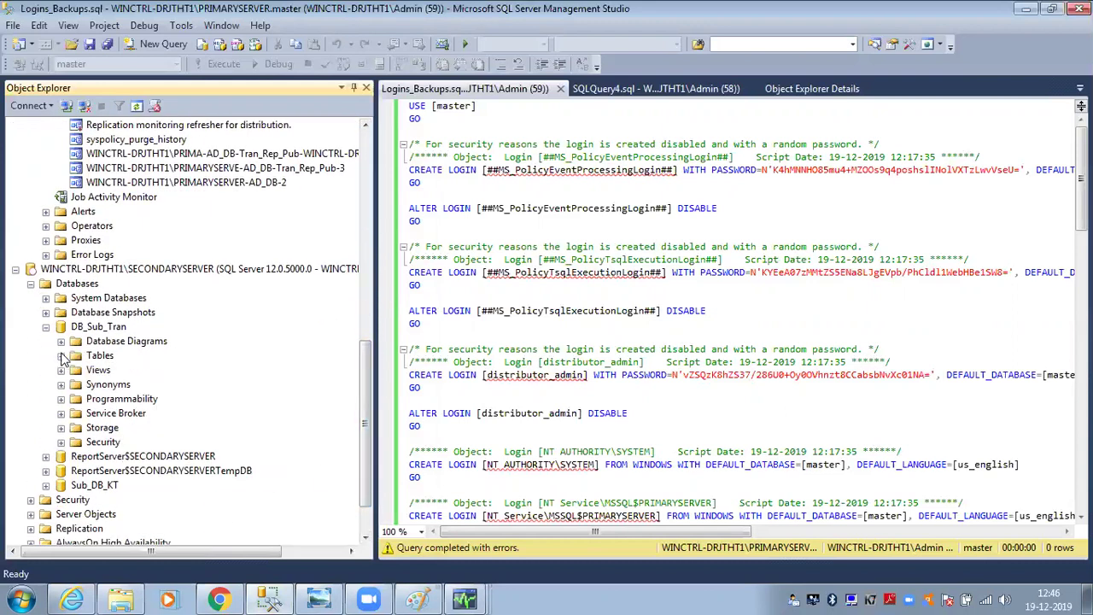
pyautogui.click(46, 326)
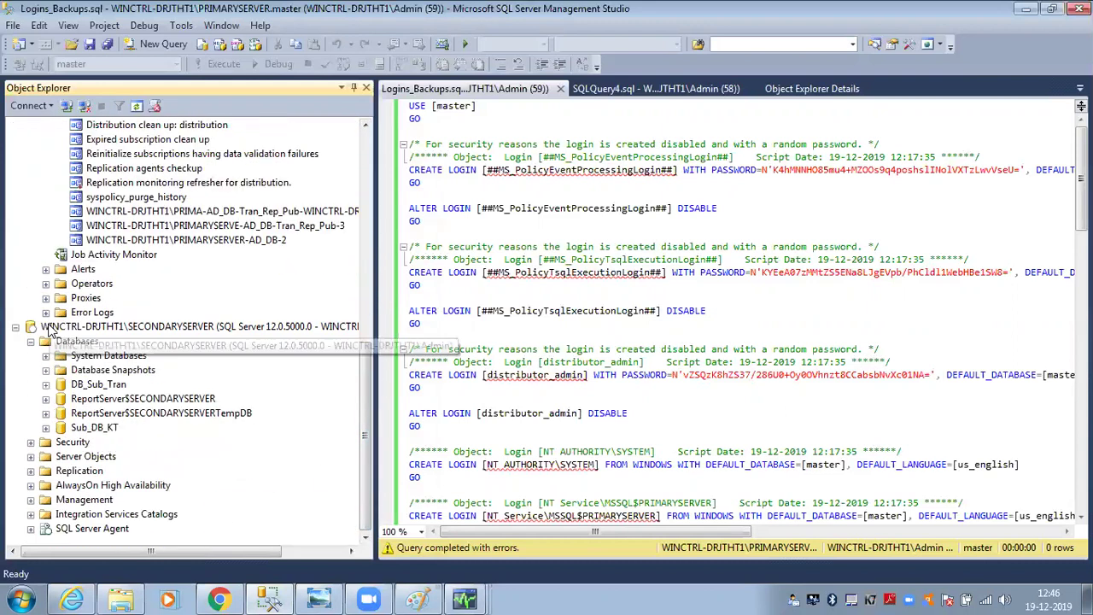
pyautogui.click(31, 442)
pyautogui.click(46, 457)
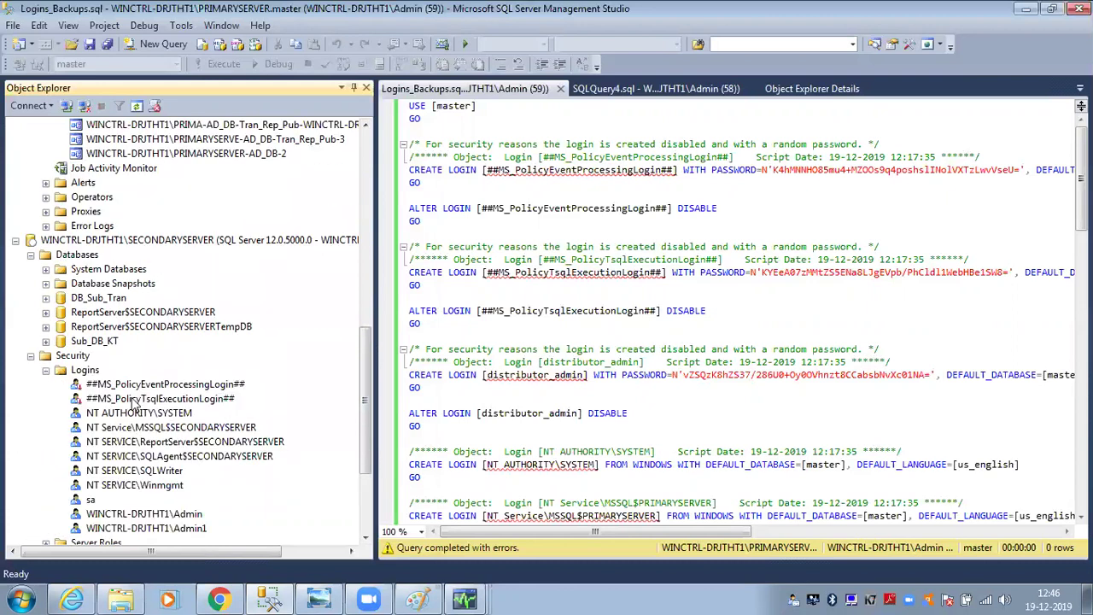
pyautogui.click(96, 370)
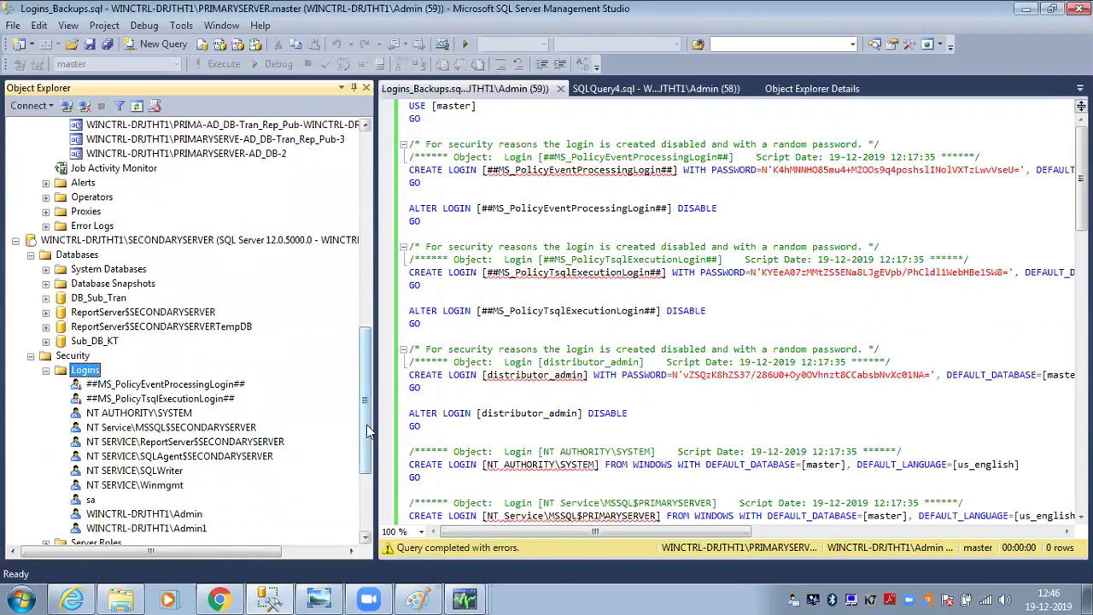
# - Check the server roles of the secondary server's Admin1 login and close its properties without changes
pyautogui.scroll(-1, 367, 424)
pyautogui.rightClick(189, 499)
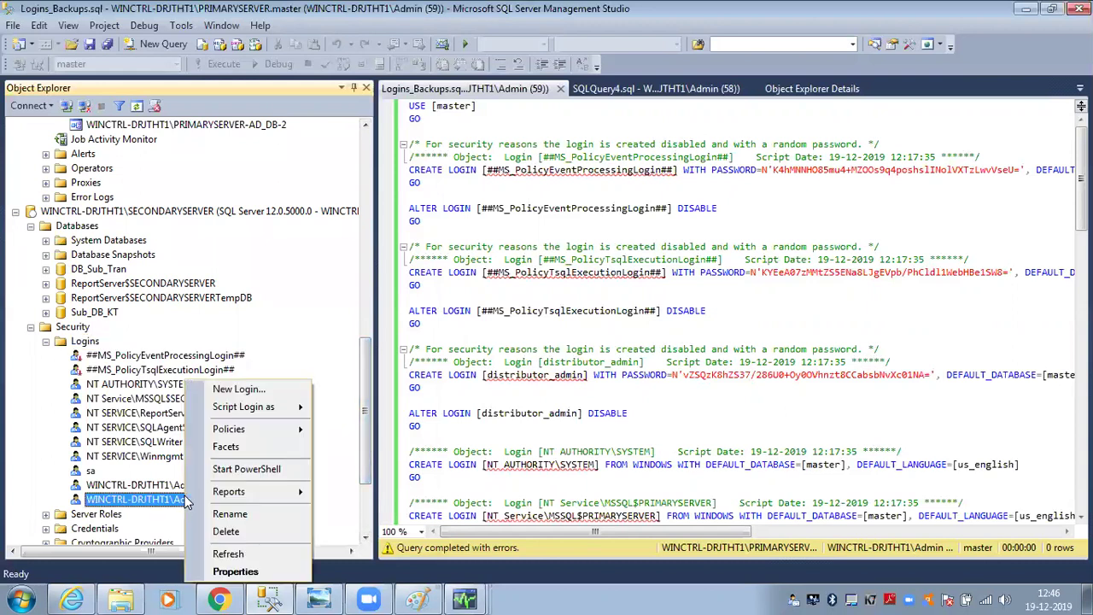
pyautogui.click(234, 572)
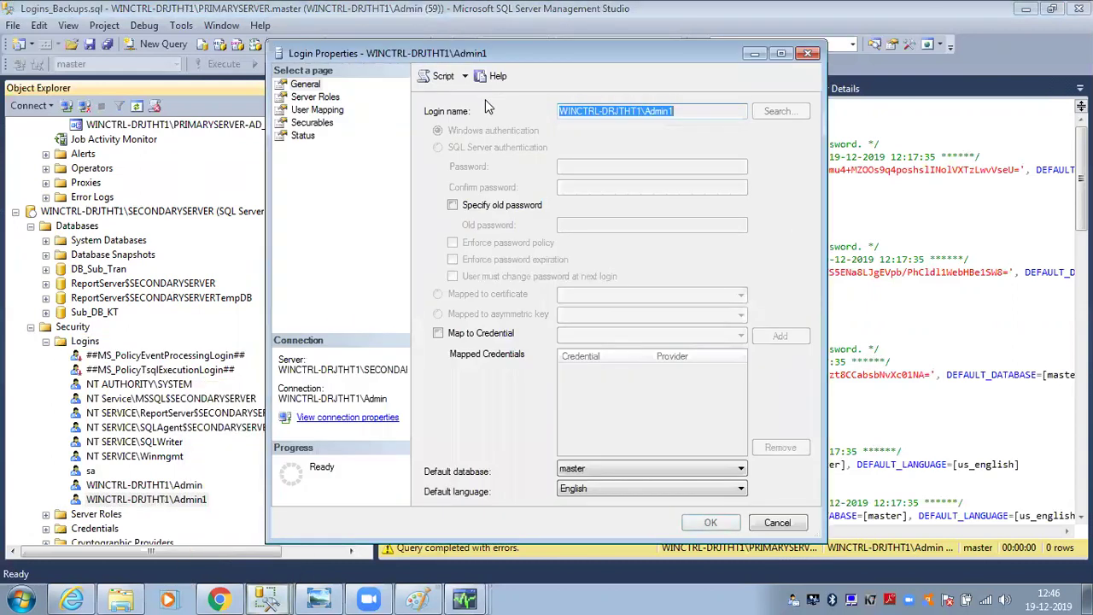
pyautogui.click(327, 99)
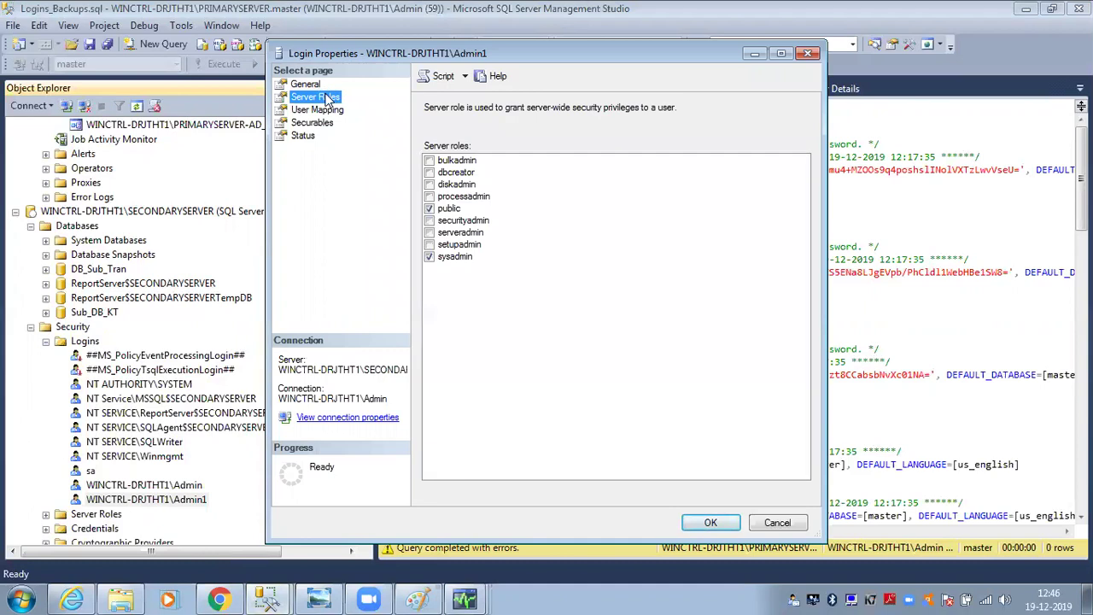
pyautogui.click(781, 523)
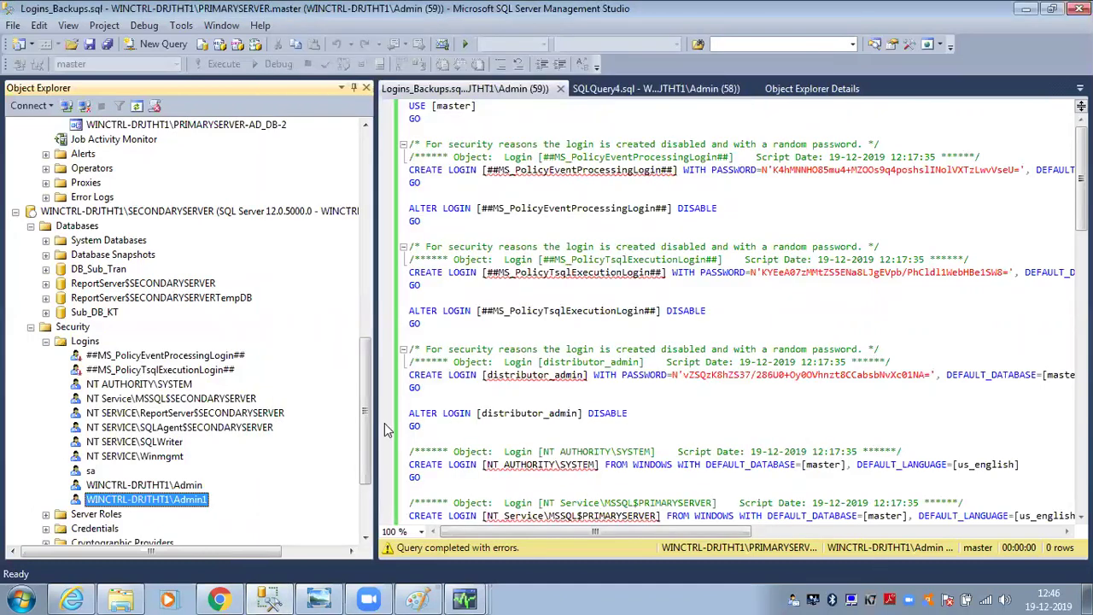
# - Collapse the primary server's logins and launch Replication Monitor again from its local publications
pyautogui.moveTo(362, 417); pyautogui.dragTo(346, 211)
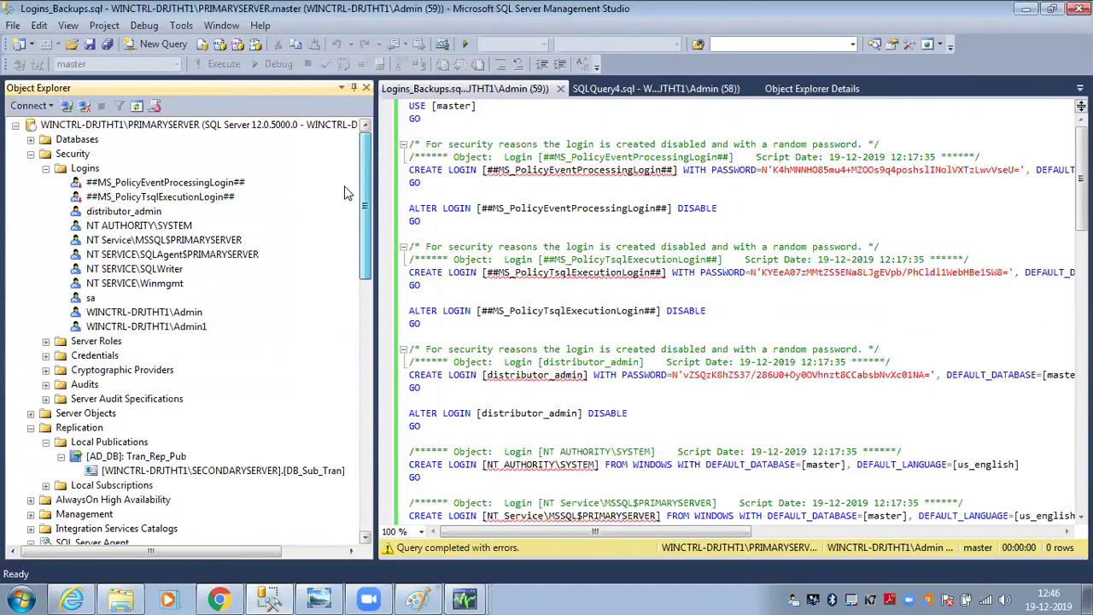
pyautogui.click(46, 169)
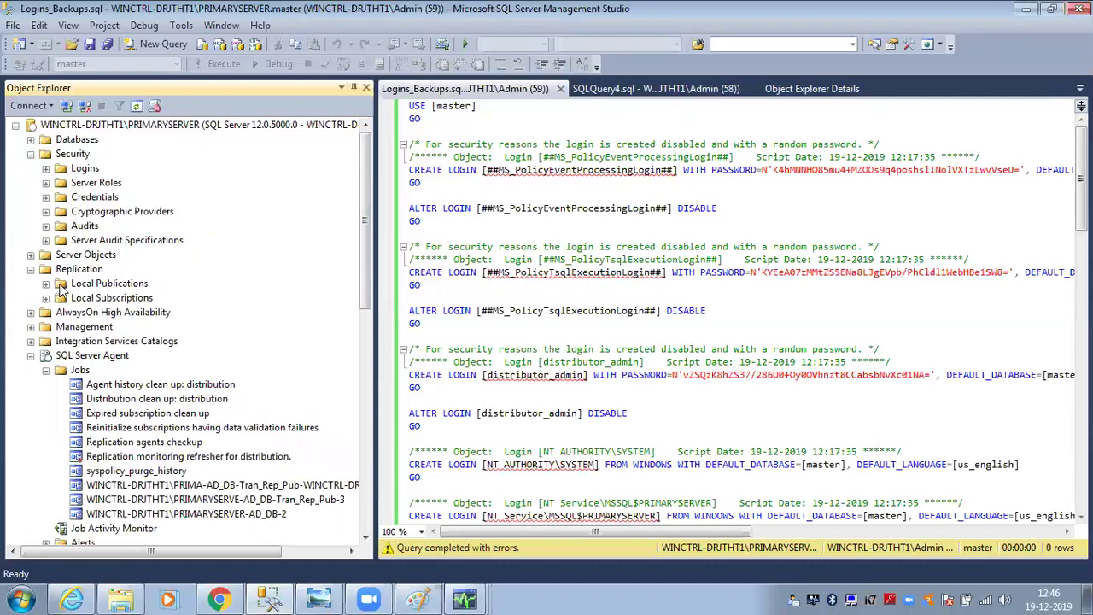
pyautogui.click(90, 284)
pyautogui.rightClick(90, 284)
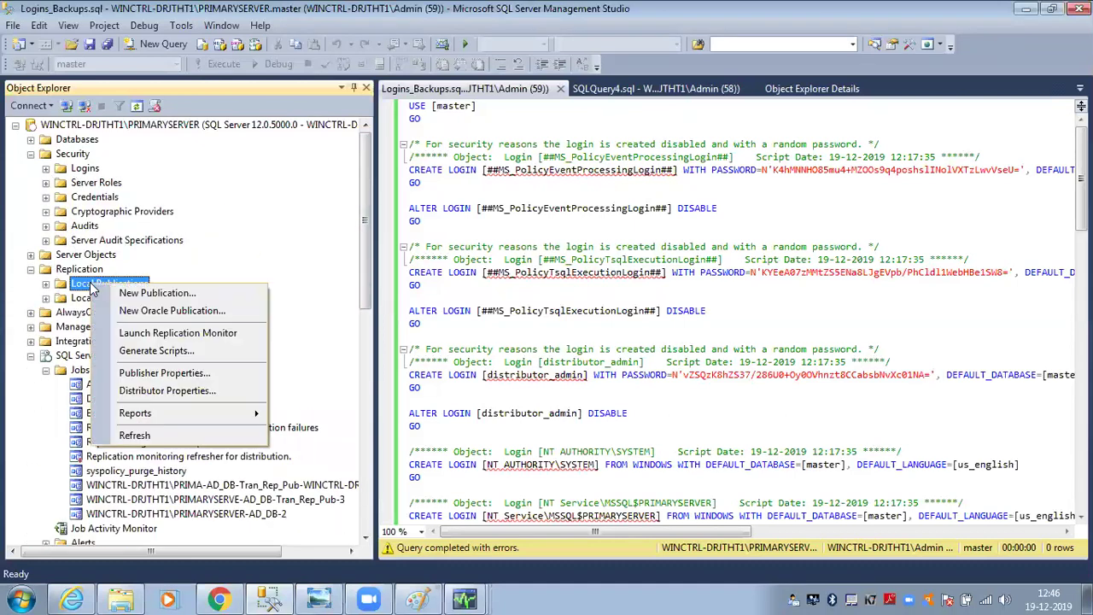
pyautogui.click(154, 333)
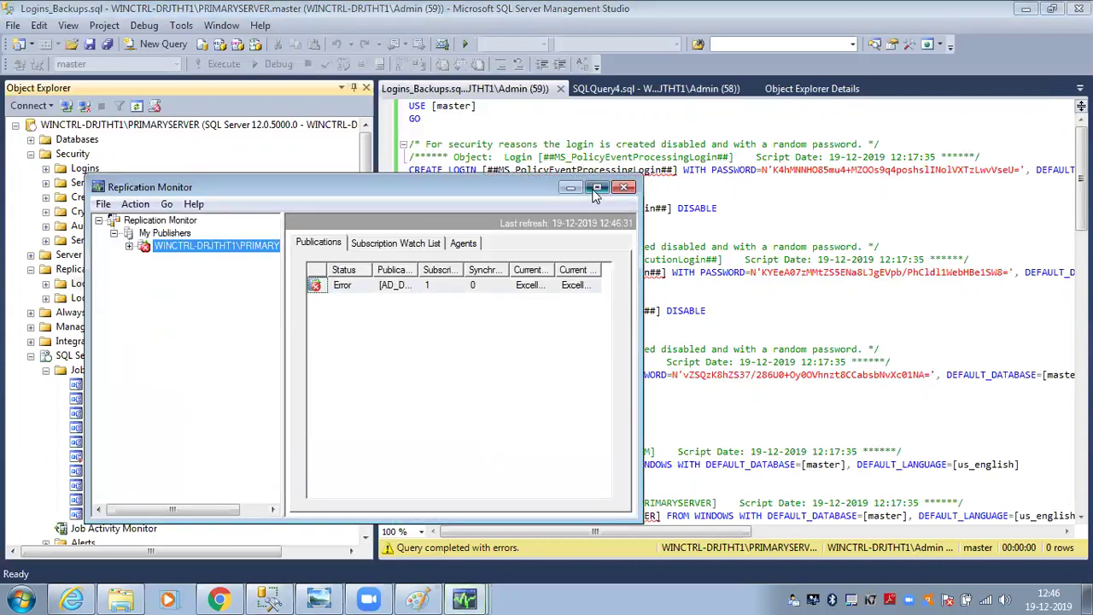
# - Mark all subscriptions of the Tran_Rep_Pub publication for reinitialization using the current snapshot
pyautogui.click(597, 187)
pyautogui.click(38, 67)
pyautogui.click(85, 81)
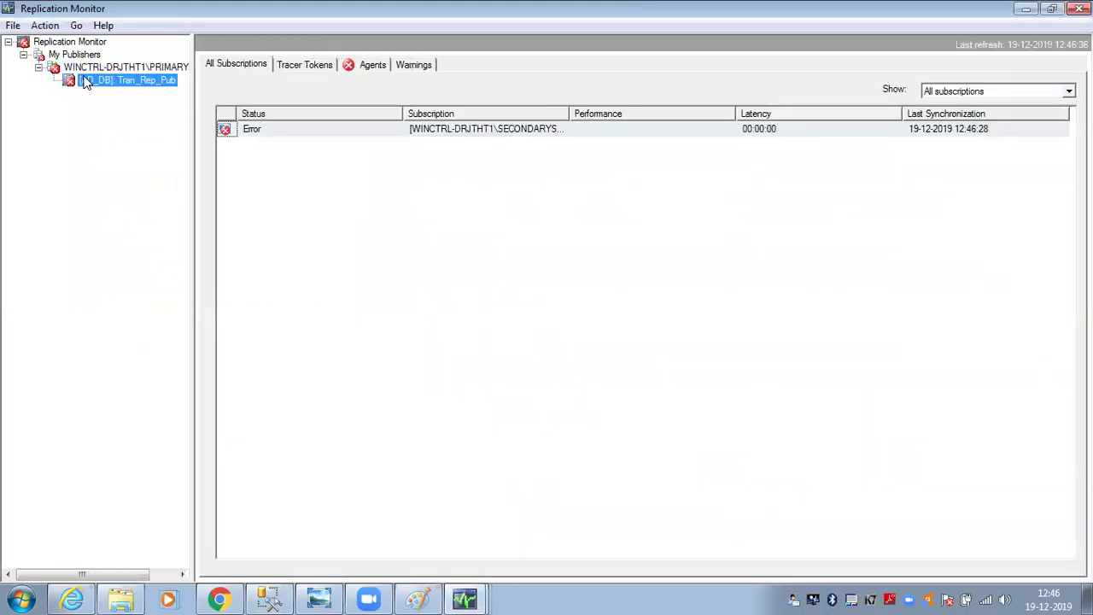
pyautogui.rightClick(85, 81)
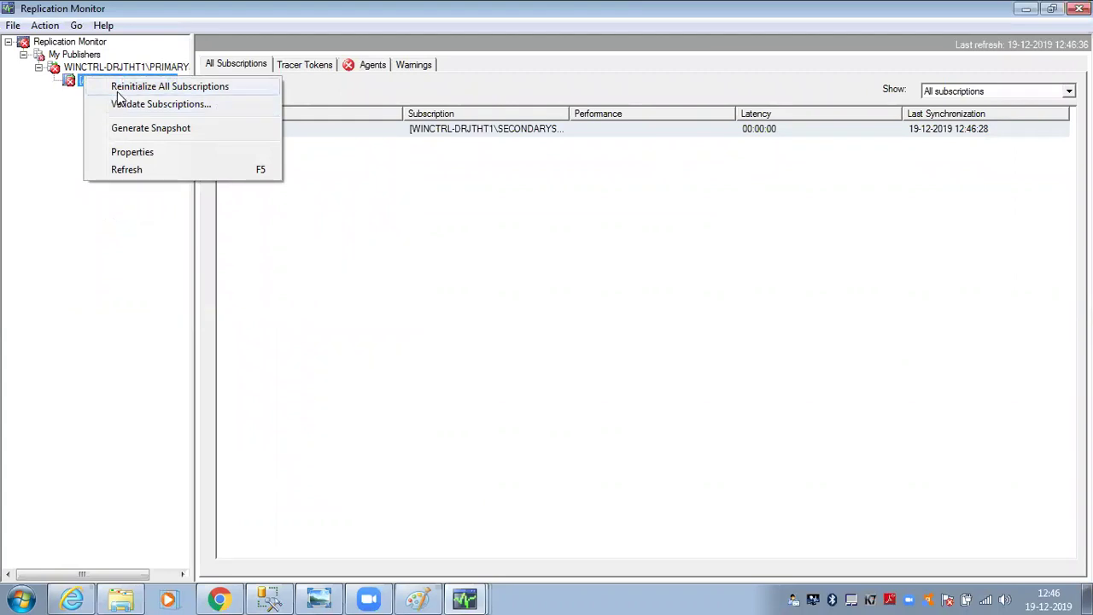
pyautogui.click(117, 91)
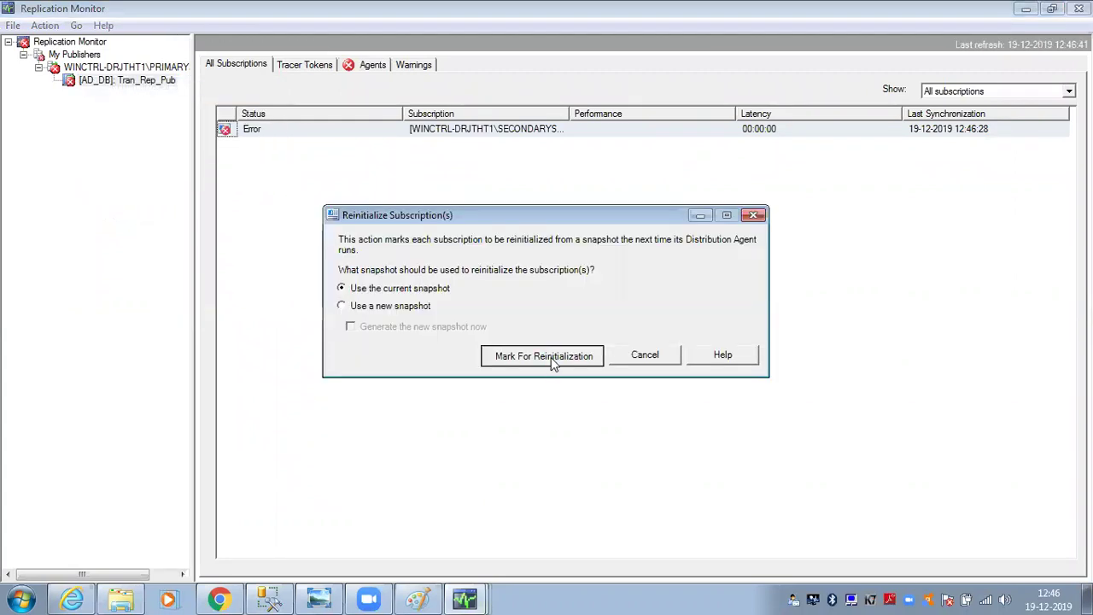
pyautogui.click(550, 359)
# - Switch to SQL Server Management Studio, then refresh and expand the DB_Sub_Tran database on the secondary server
pyautogui.click(269, 598)
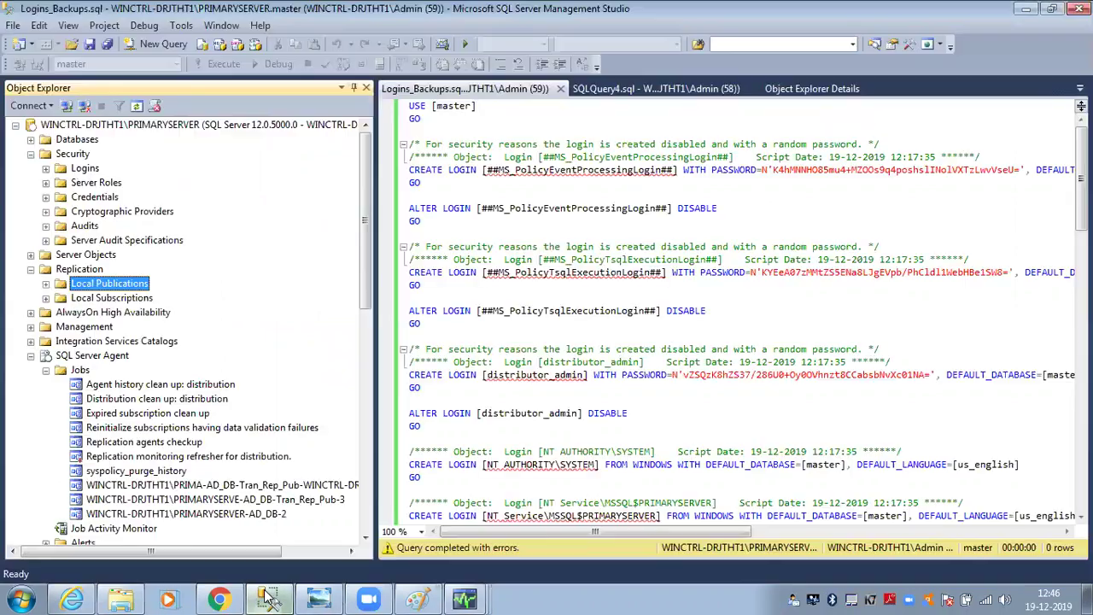
pyautogui.moveTo(365, 294); pyautogui.dragTo(365, 411)
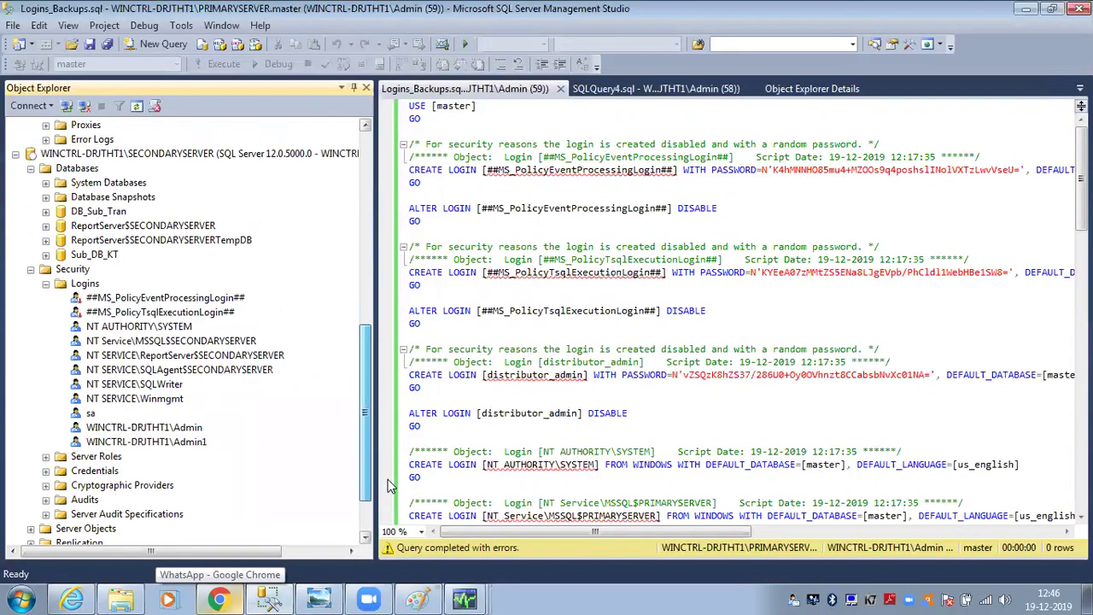
pyautogui.rightClick(88, 215)
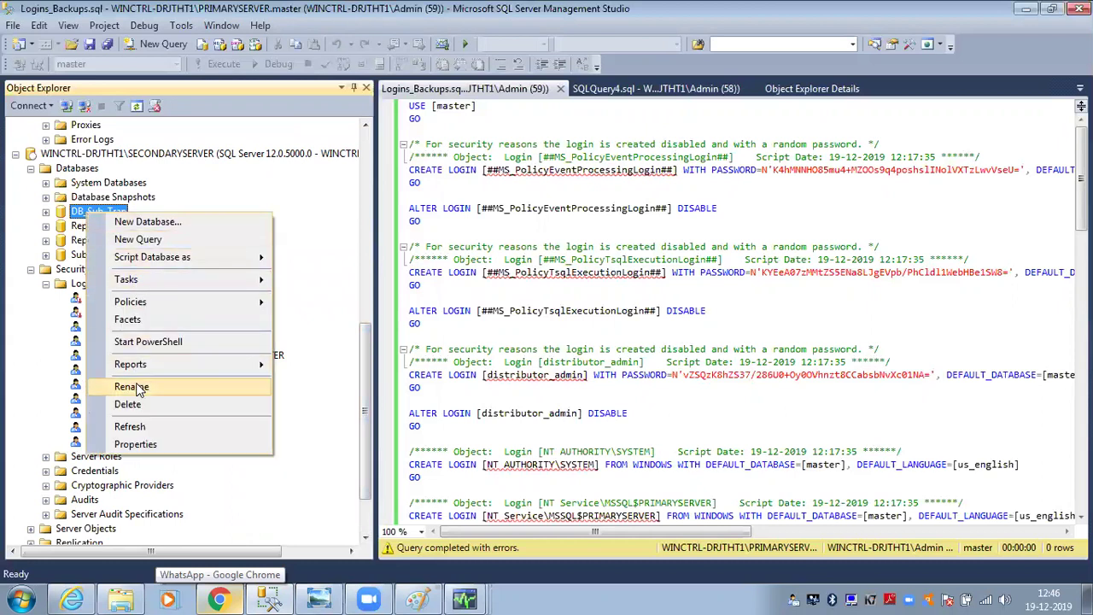
pyautogui.click(136, 427)
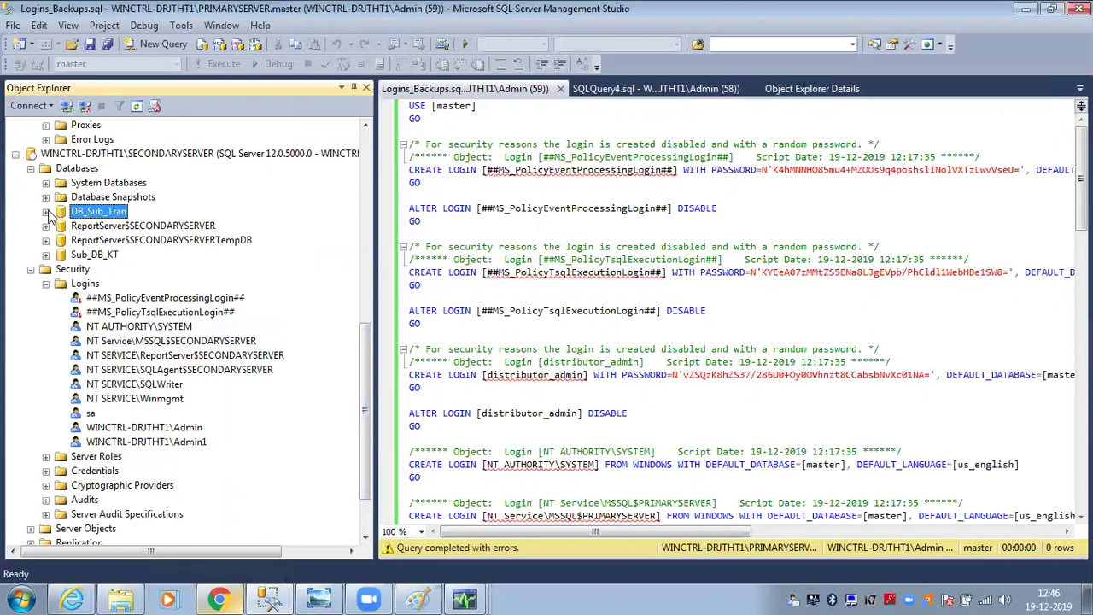
pyautogui.click(46, 212)
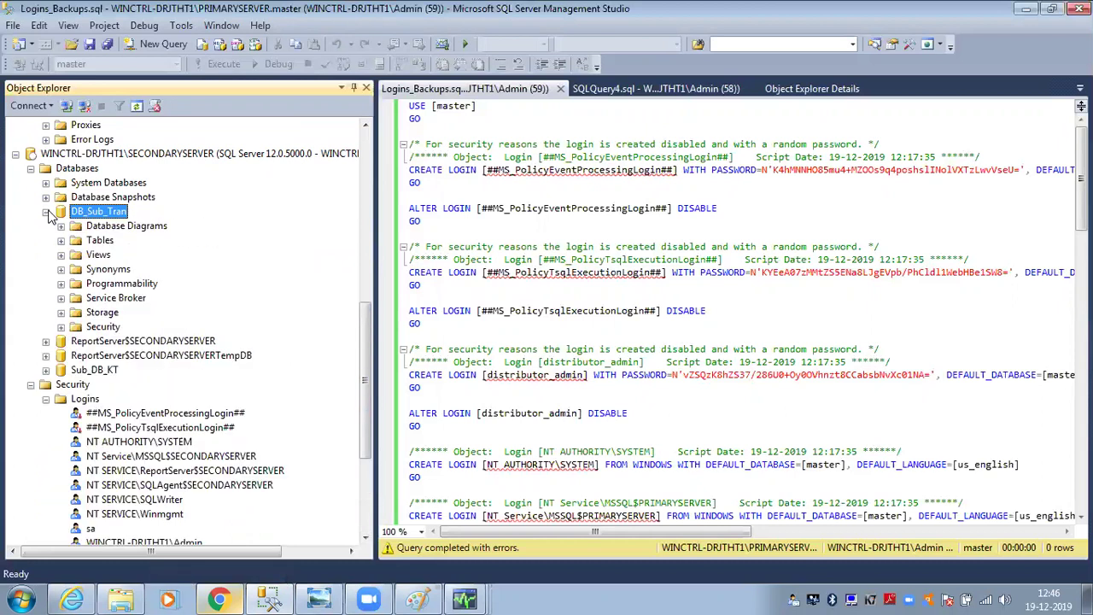
# - Refresh the stored procedures of DB_Sub_Tran and check its system stored procedures, collapsing that list again
pyautogui.click(60, 284)
pyautogui.click(76, 298)
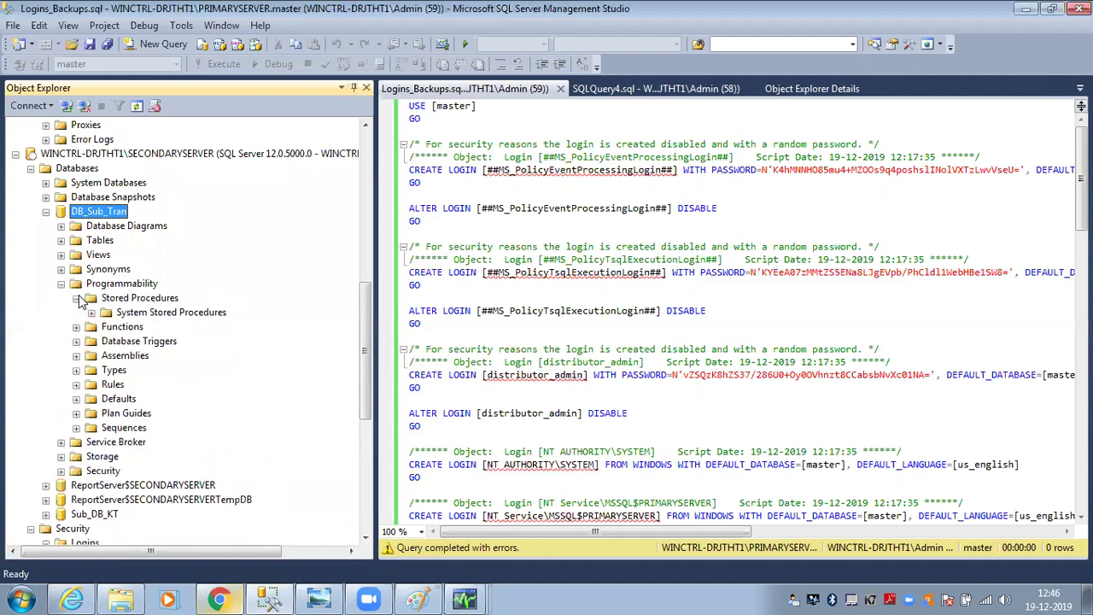
pyautogui.click(128, 298)
pyautogui.rightClick(128, 298)
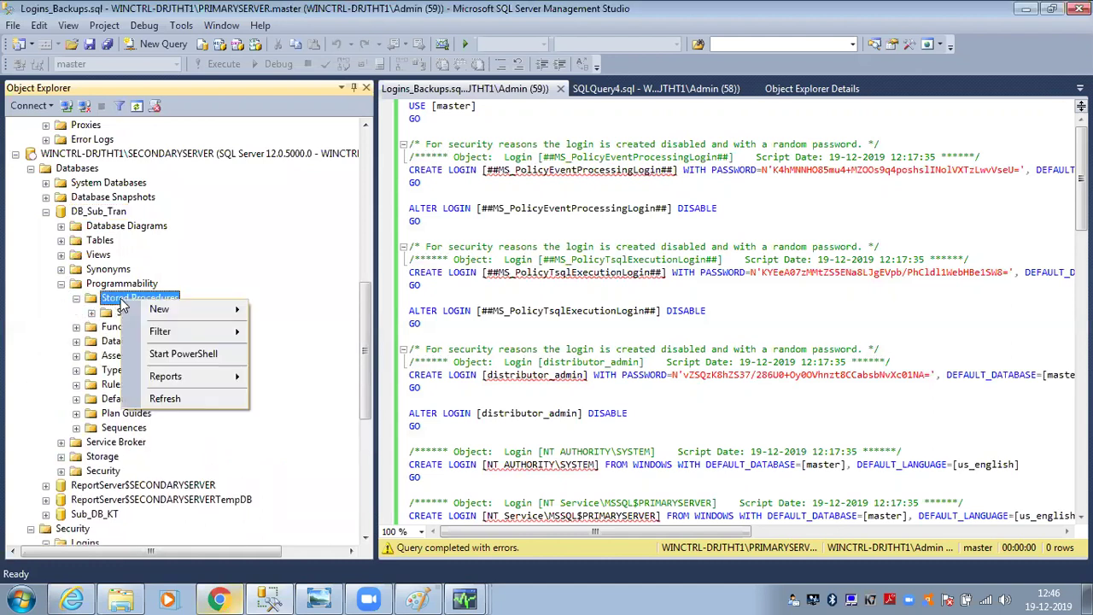
pyautogui.click(181, 398)
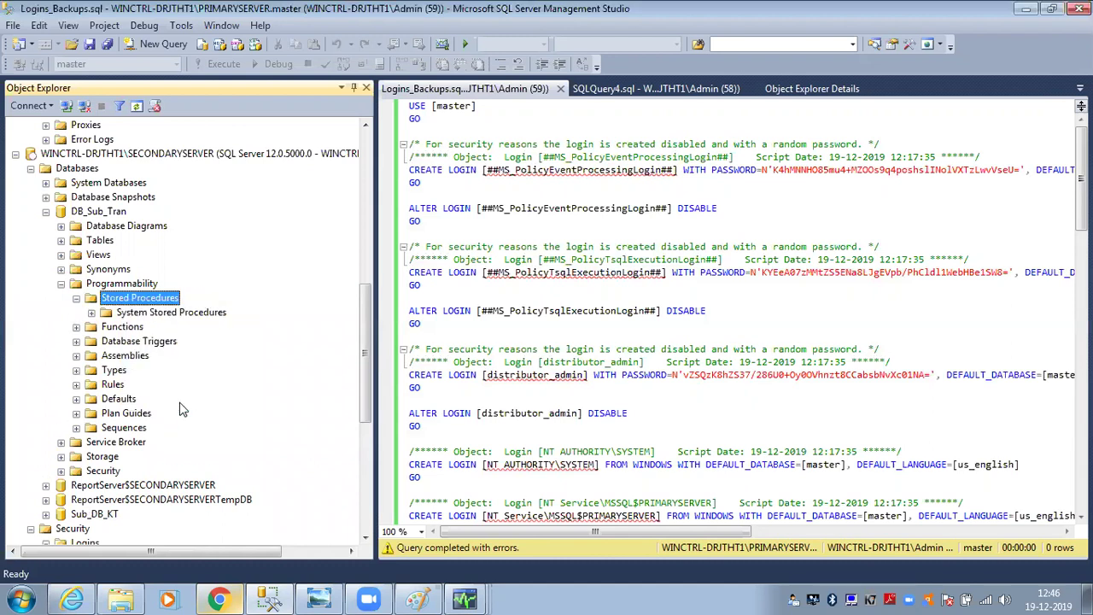
pyautogui.click(124, 313)
pyautogui.click(91, 312)
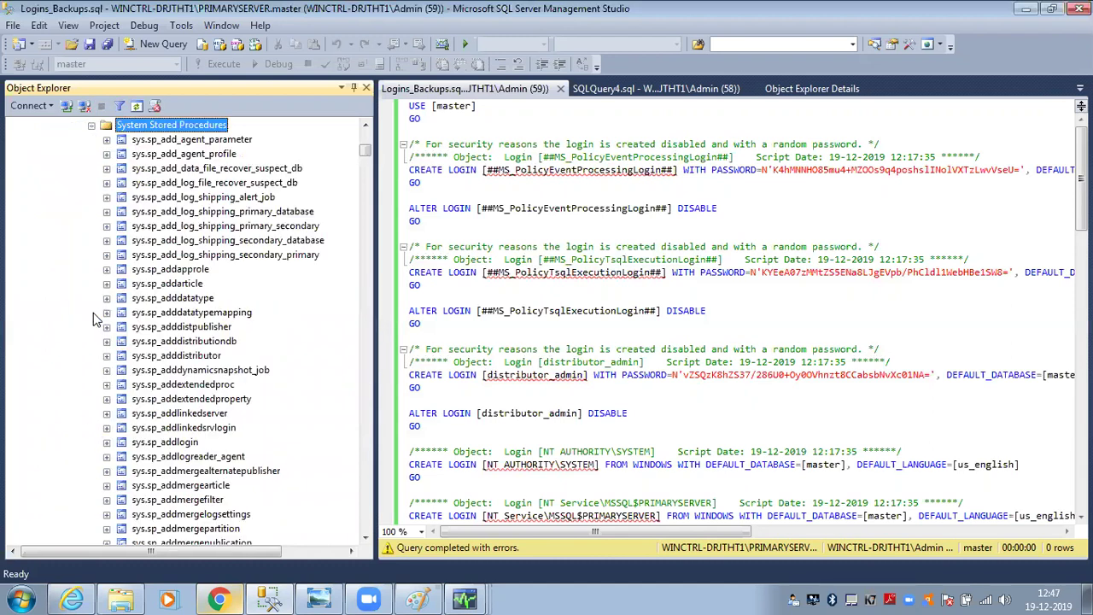
pyautogui.click(92, 126)
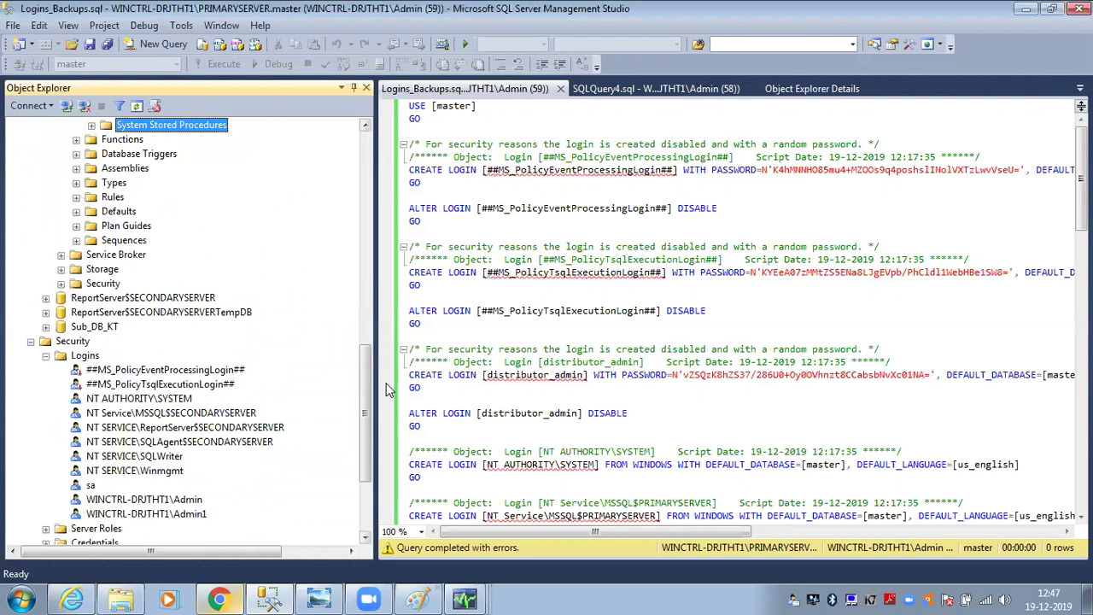
# - Expand and refresh the tables of DB_Sub_Tran to check for replicated tables
pyautogui.moveTo(364, 383); pyautogui.dragTo(365, 312)
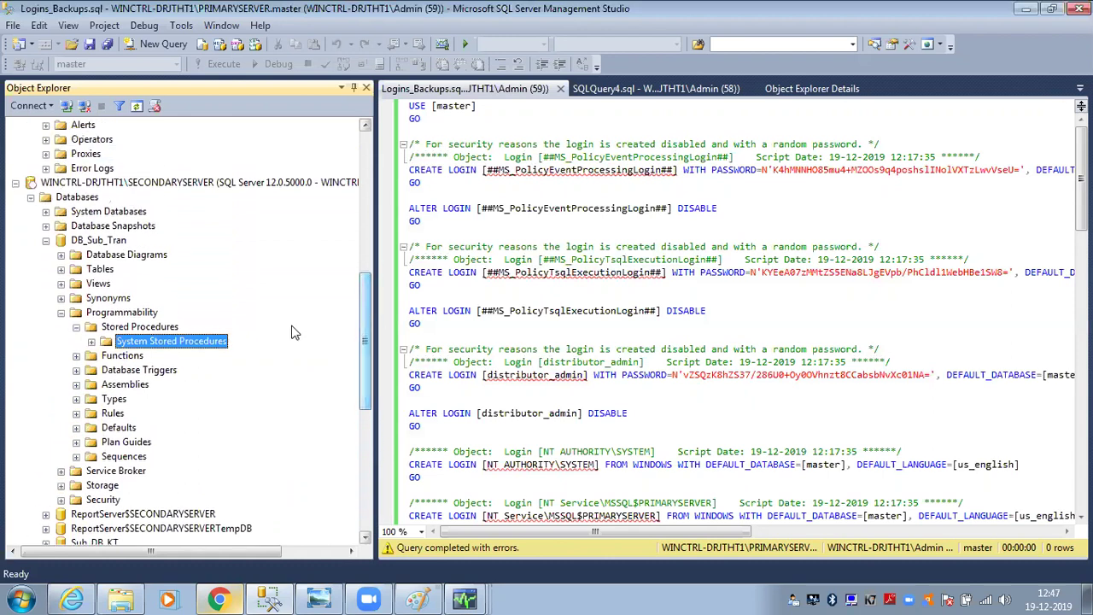
pyautogui.click(60, 270)
pyautogui.rightClick(99, 270)
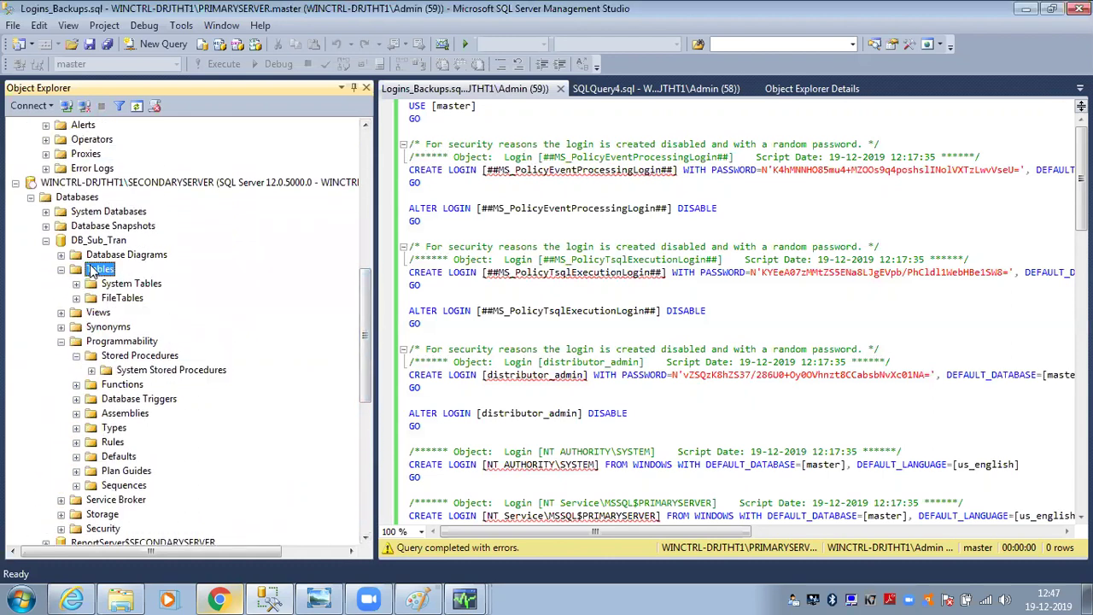
pyautogui.click(122, 365)
# - Check the Tran_Rep_Pub subscription status in Replication Monitor and close all Replication Monitor windows
pyautogui.click(482, 595)
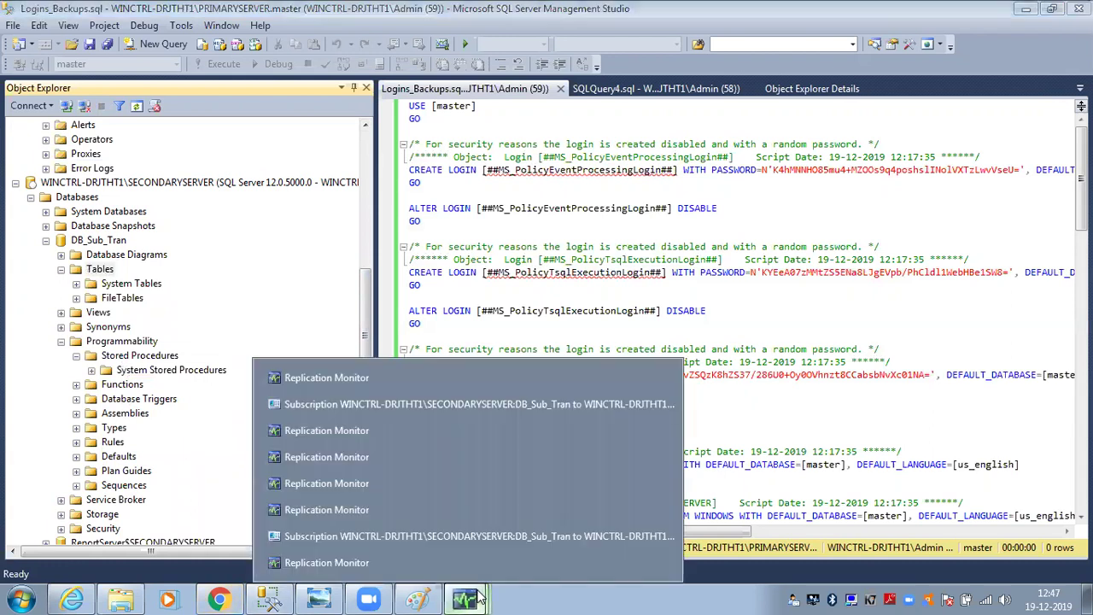
pyautogui.click(553, 548)
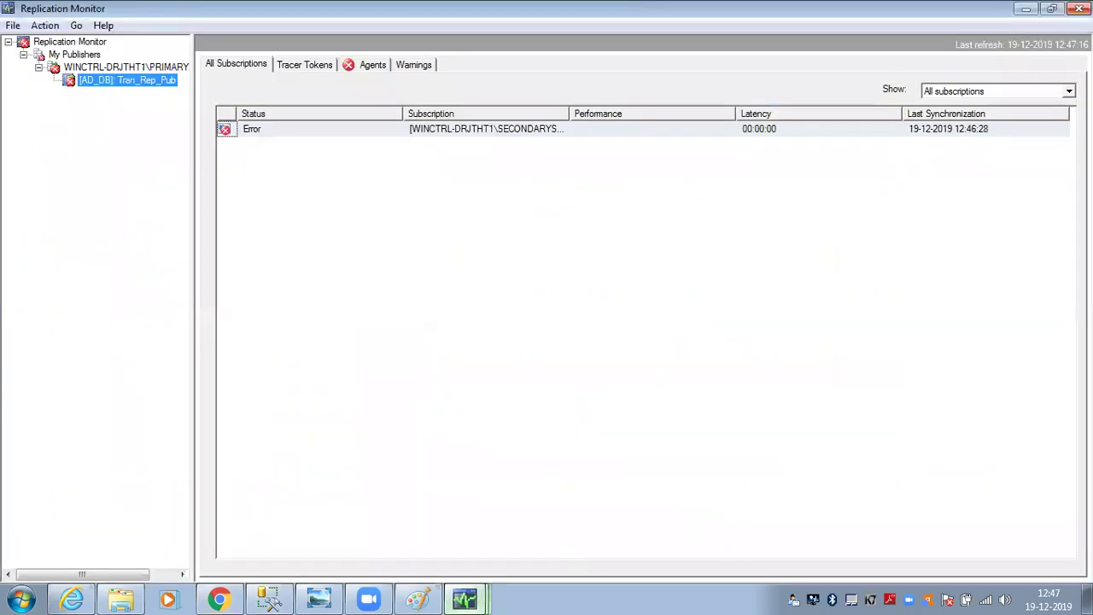
pyautogui.click(1027, 9)
pyautogui.rightClick(475, 595)
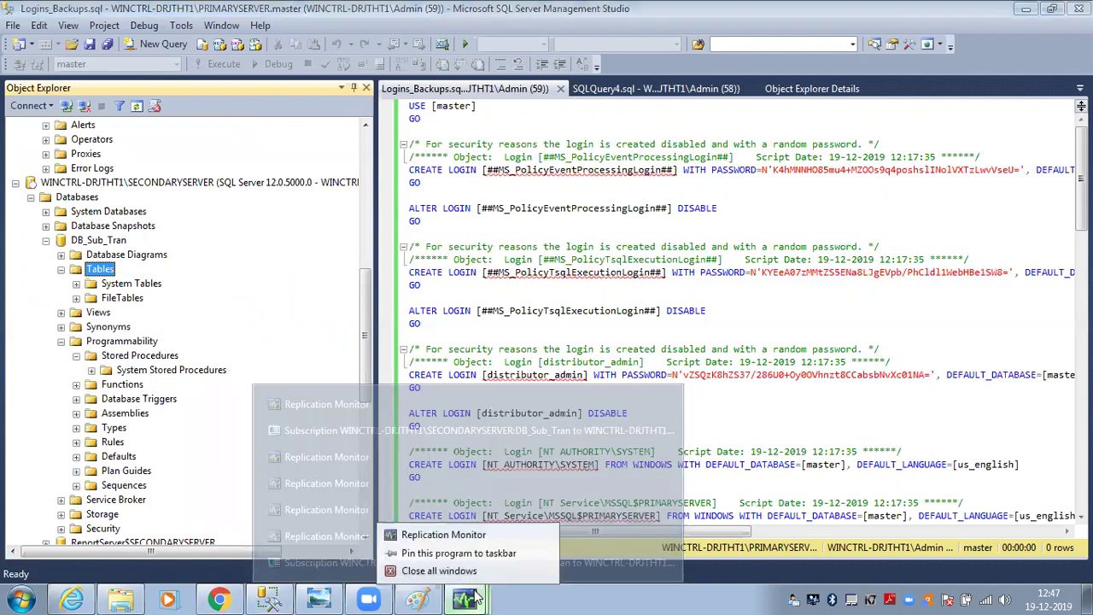
pyautogui.click(478, 569)
# - Refresh the whole DB_Sub_Tran database on the secondary server again
pyautogui.moveTo(269, 598)
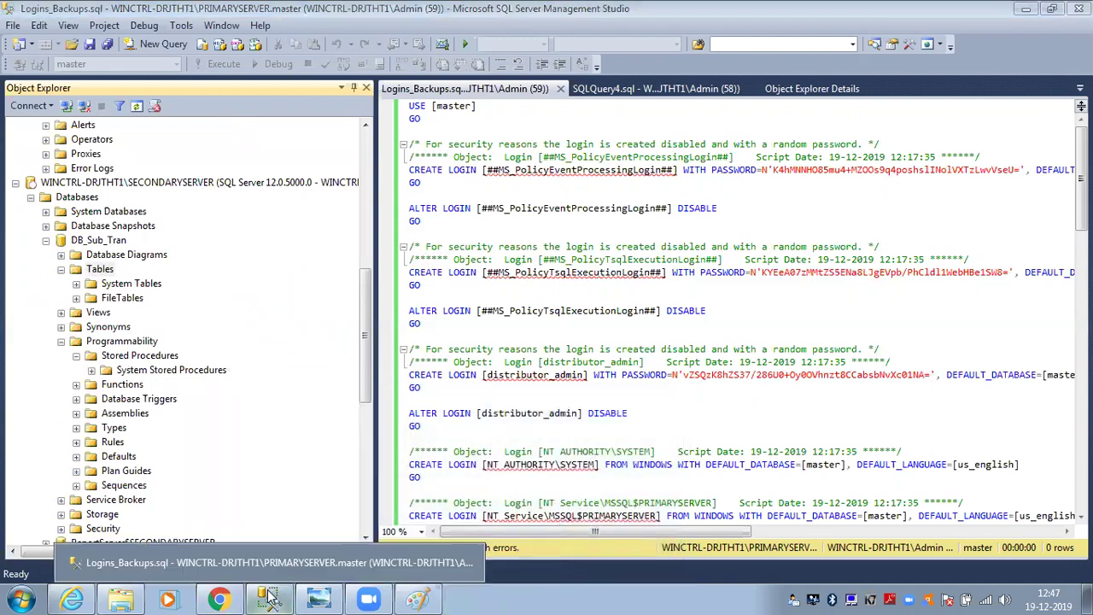
pyautogui.click(104, 243)
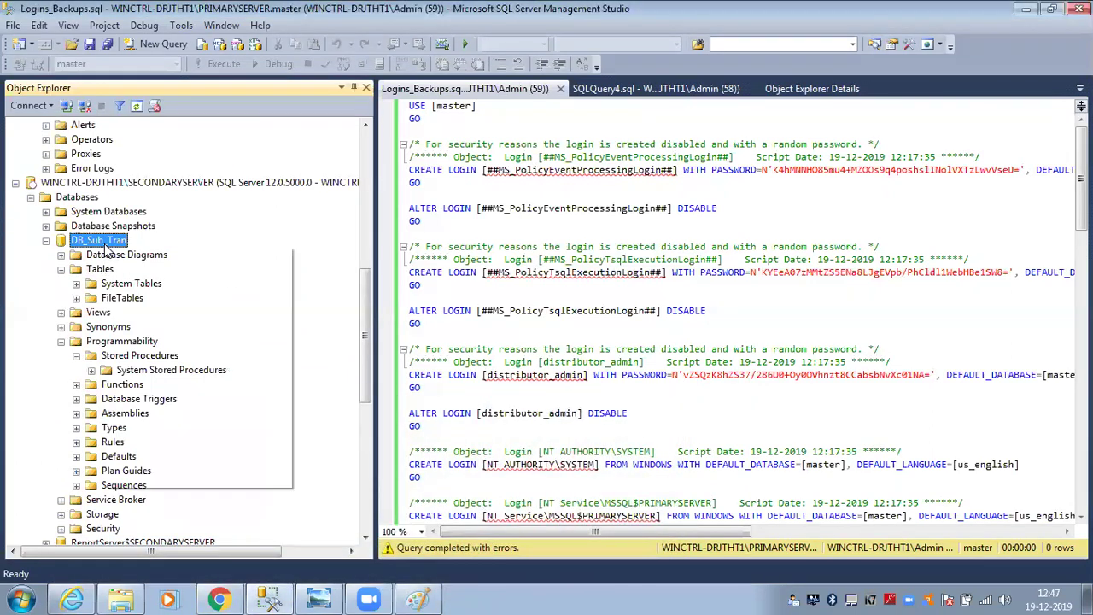
pyautogui.rightClick(107, 246)
pyautogui.click(170, 453)
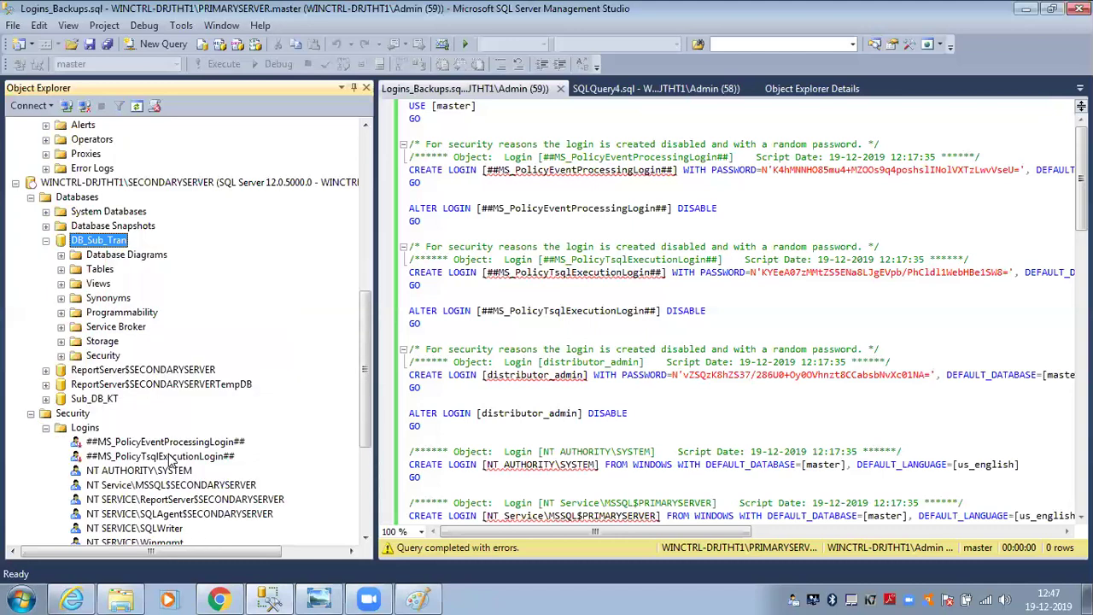
# - Locate the DB_Sub_Tran subscription under the primary server's Tran_Rep_Pub publication and bring up its available actions
pyautogui.moveTo(365, 382); pyautogui.dragTo(384, 212)
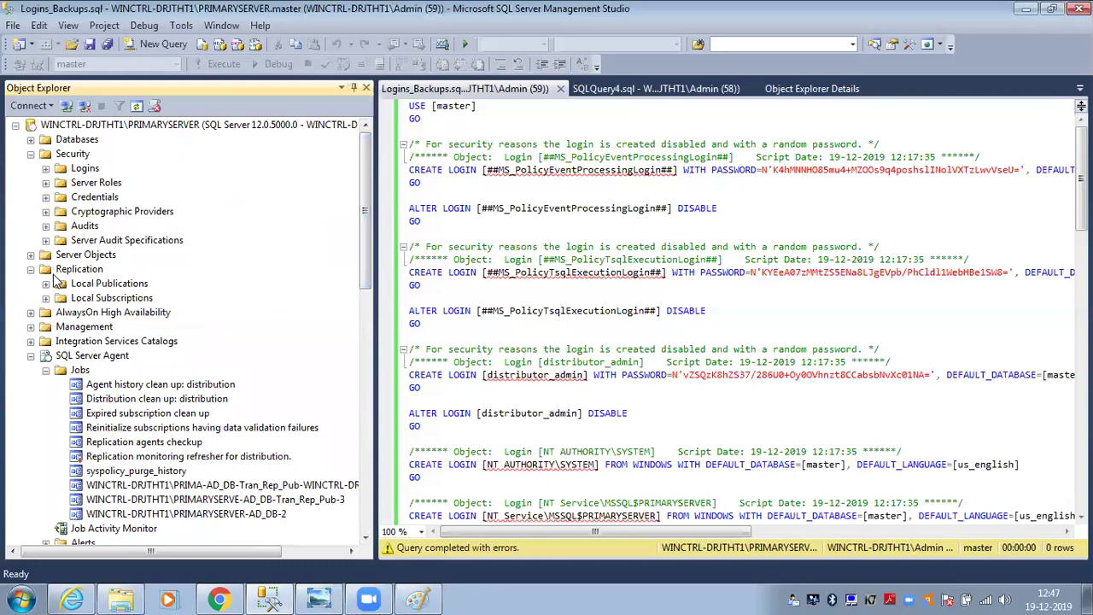
pyautogui.click(90, 298)
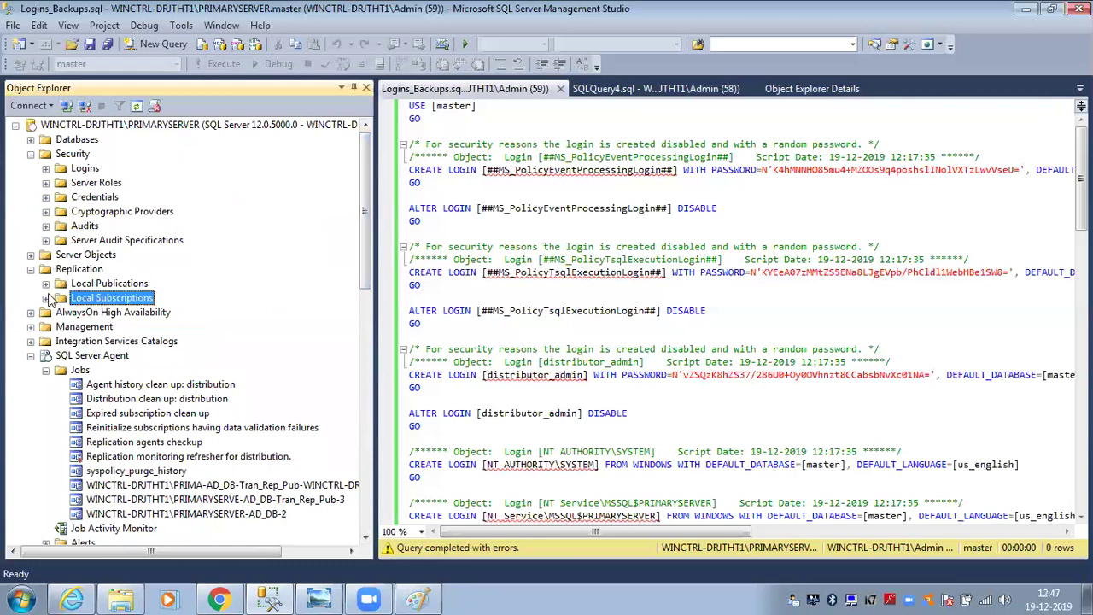
pyautogui.click(45, 298)
pyautogui.click(46, 283)
pyautogui.click(114, 313)
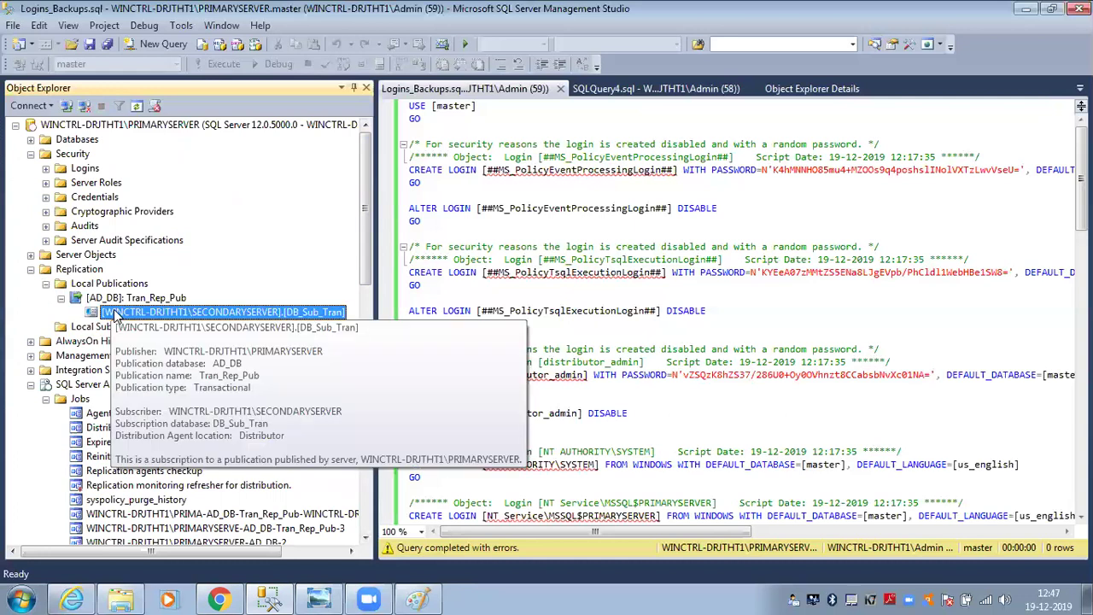
pyautogui.rightClick(114, 314)
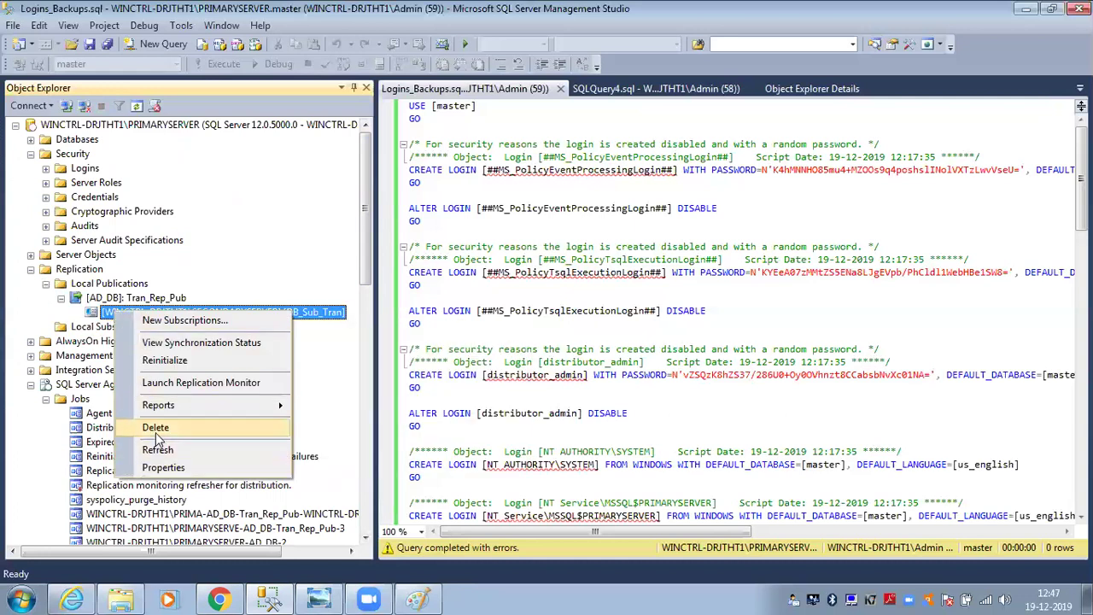
# - Delete the SECONDARYSERVER DB_Sub_Tran subscription from the Tran_Rep_Pub publication, connecting to the subscriber with Windows Authentication
pyautogui.click(156, 434)
pyautogui.click(675, 335)
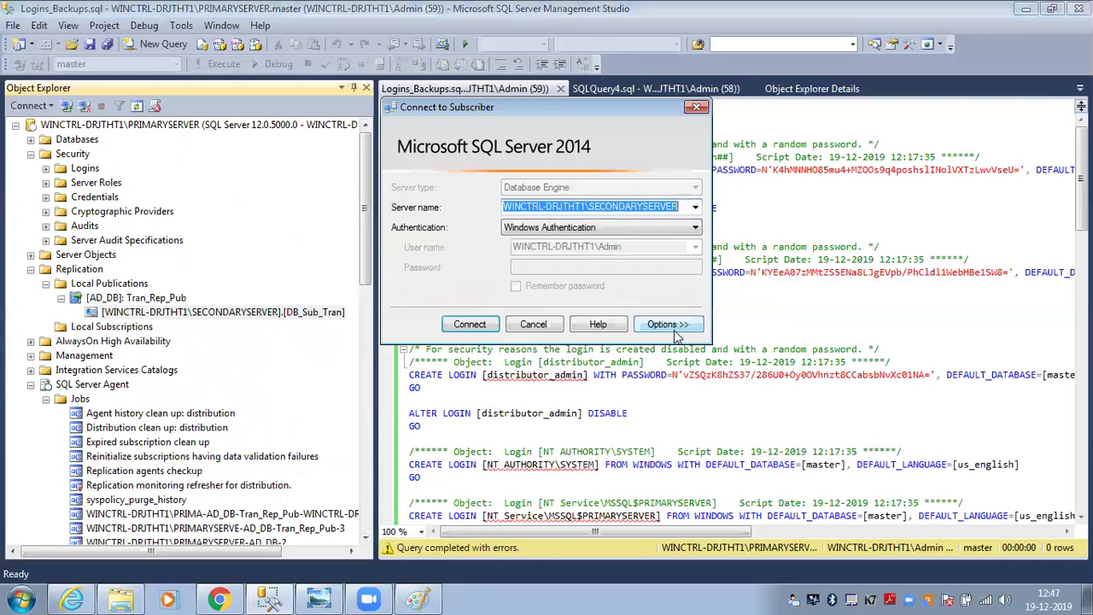
pyautogui.click(470, 325)
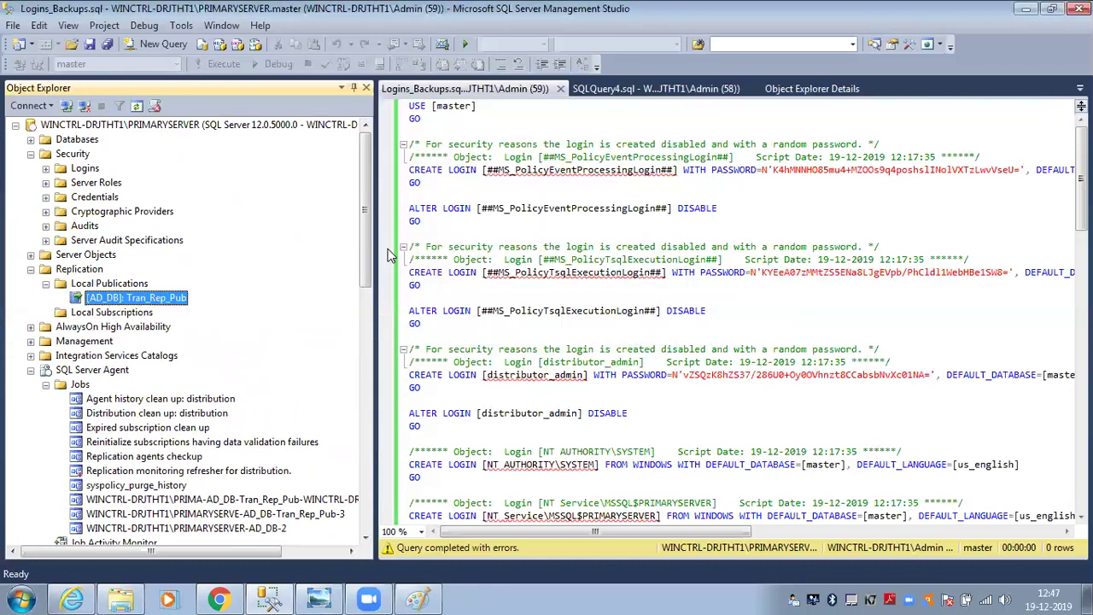
# - Collapse the expanded database and security nodes of SECONDARYSERVER and start a new subscription from its local subscriptions
pyautogui.moveTo(366, 232); pyautogui.dragTo(367, 382)
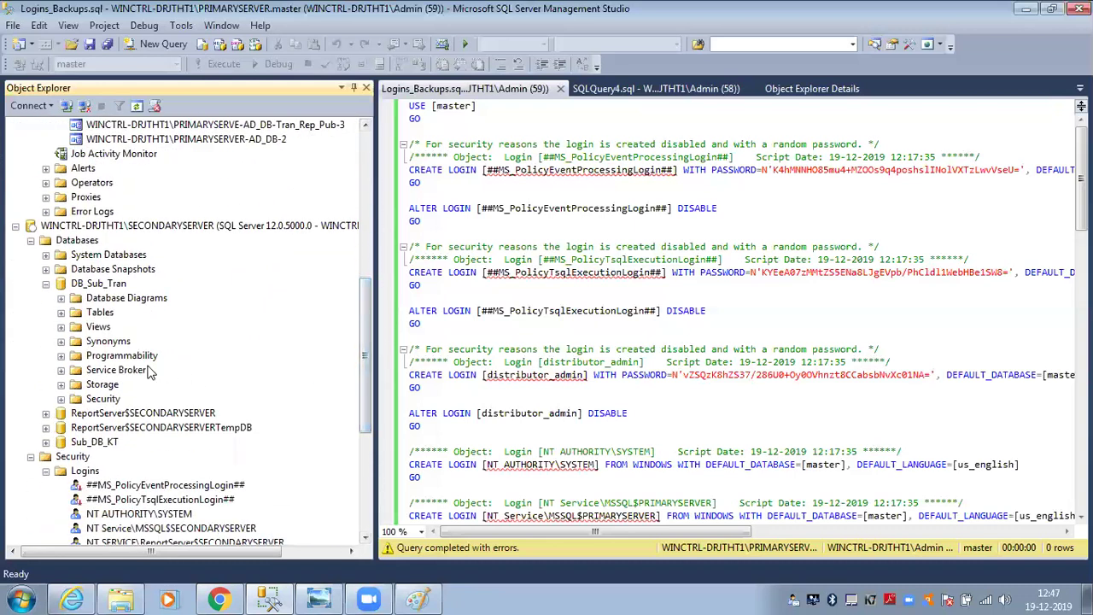
pyautogui.click(46, 284)
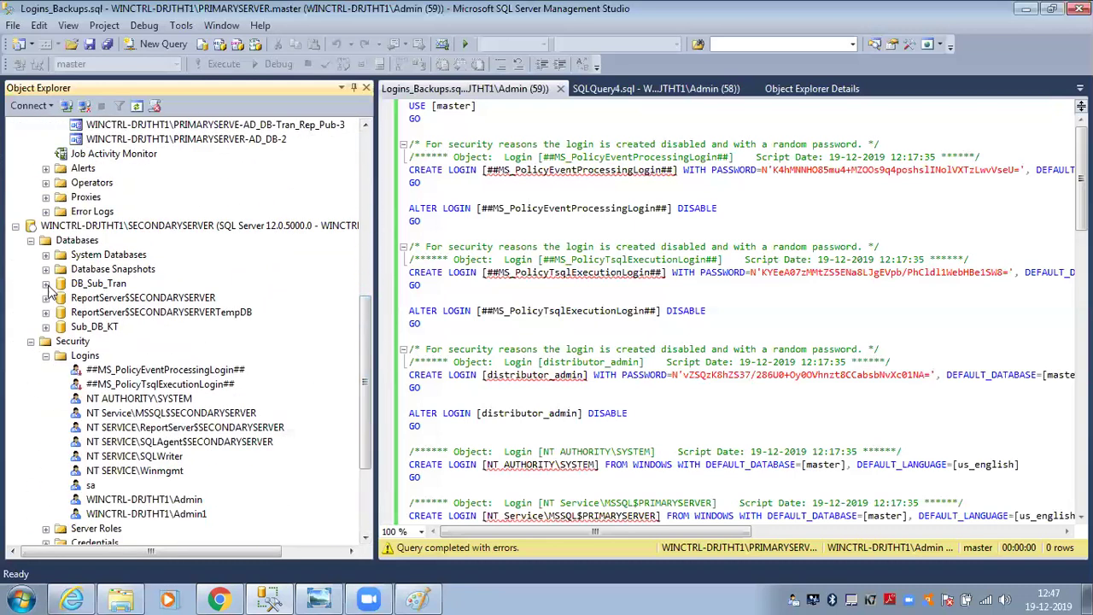
pyautogui.click(46, 355)
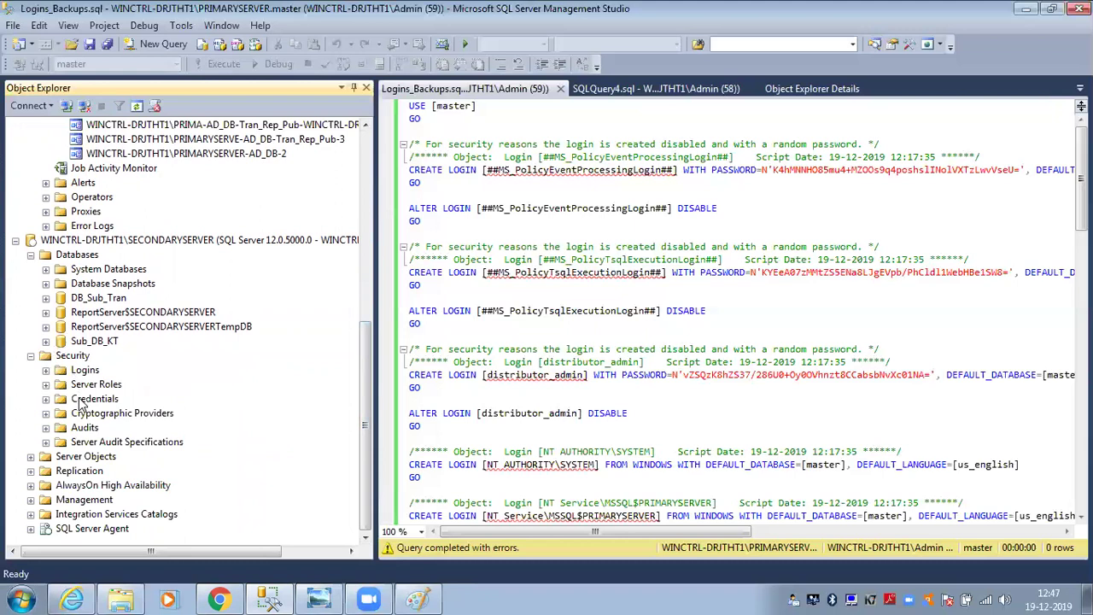
pyautogui.click(31, 356)
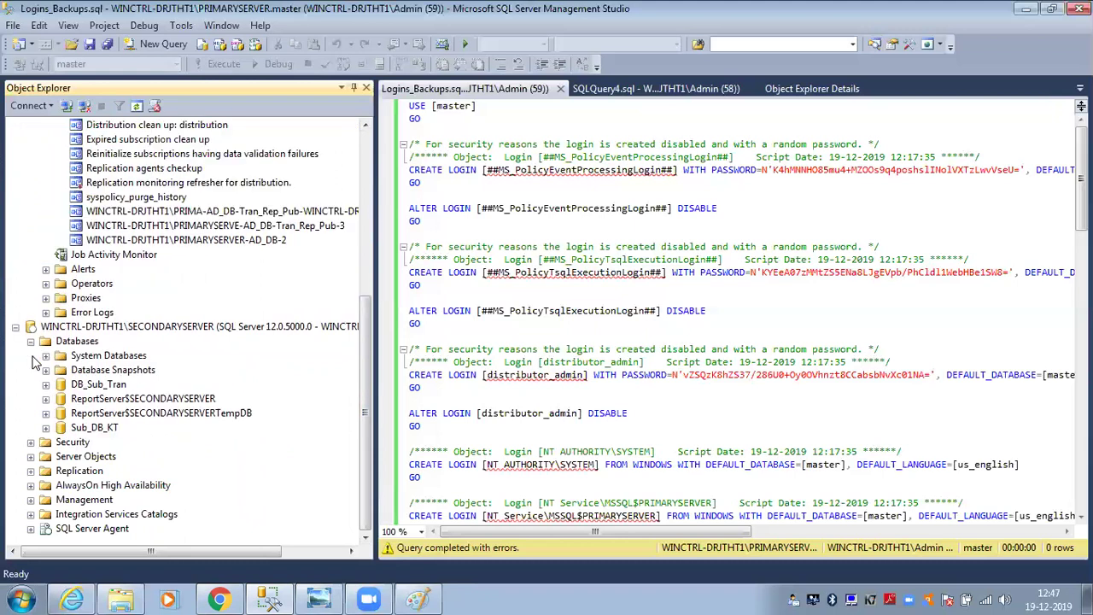
pyautogui.click(65, 472)
pyautogui.doubleClick(65, 471)
pyautogui.click(86, 500)
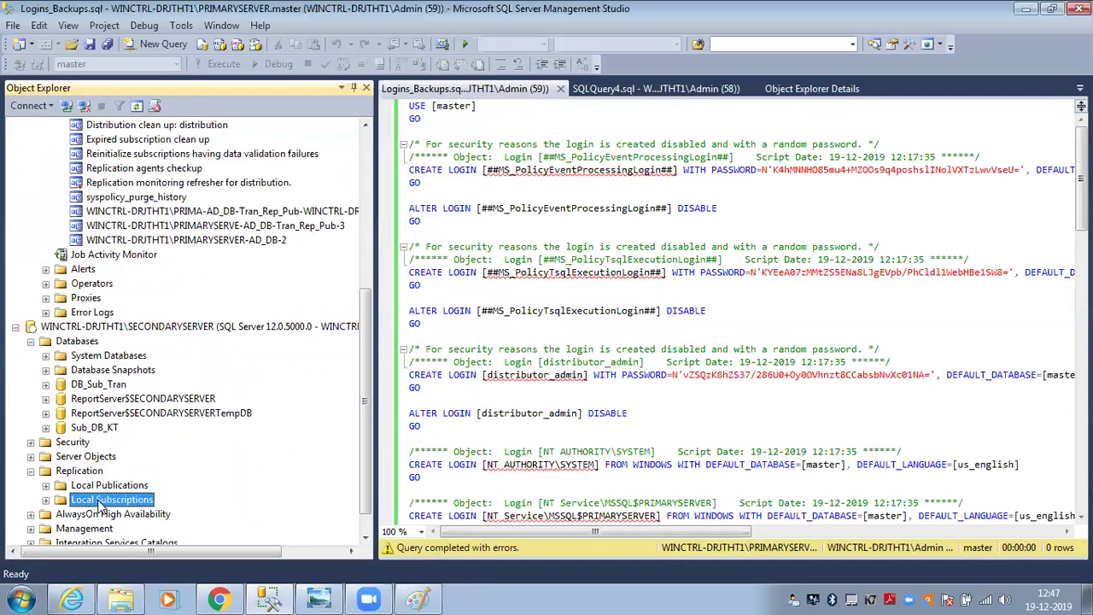
pyautogui.rightClick(98, 502)
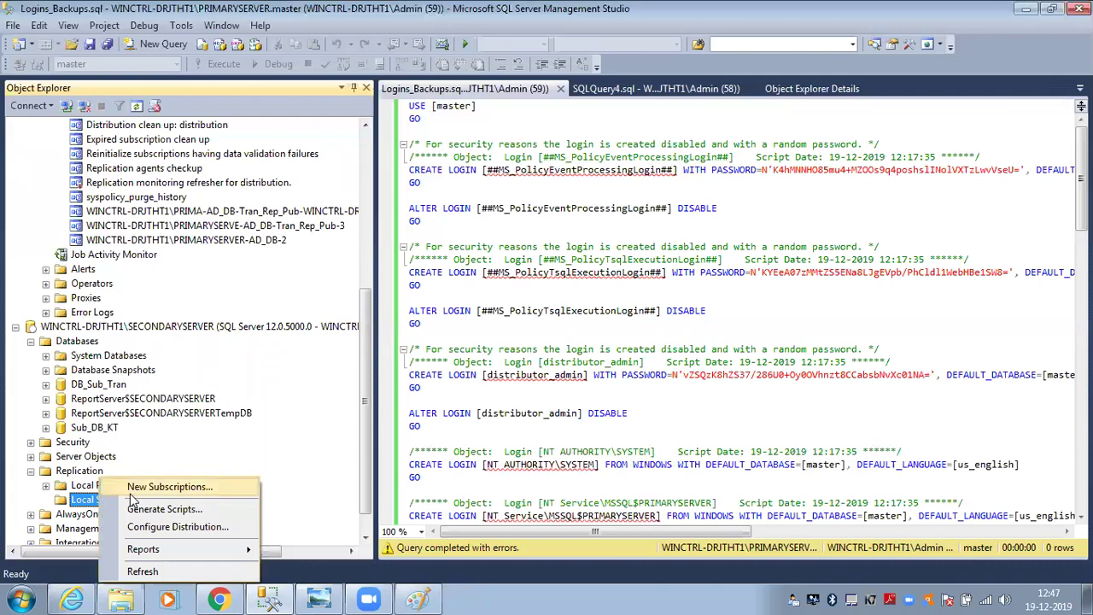
pyautogui.click(137, 488)
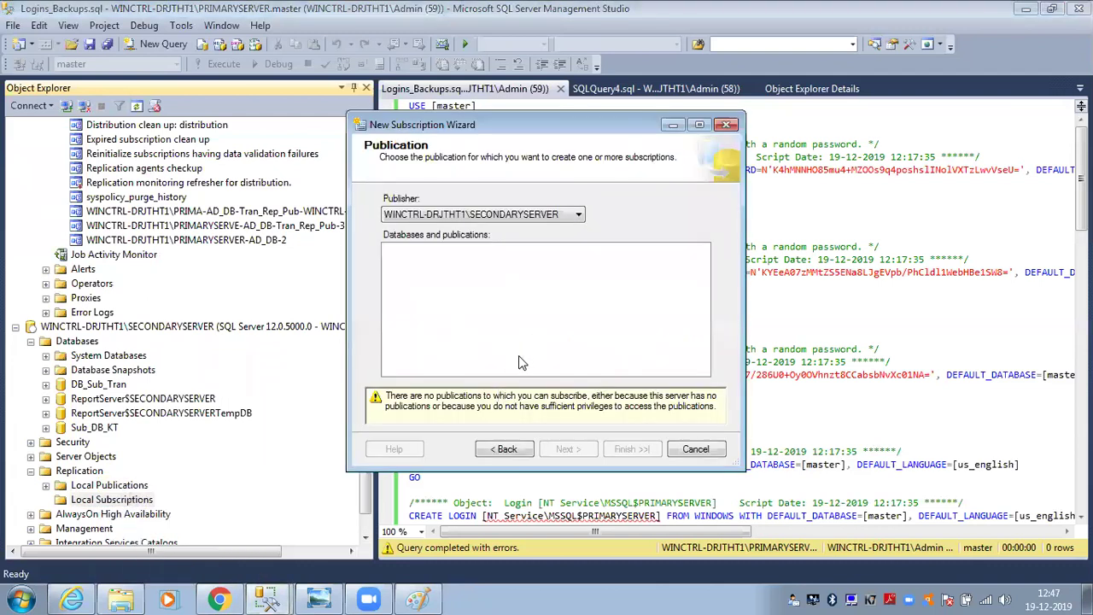
# - Connect to PRIMARYSERVER as the SQL Server publisher and choose its AD_DB publication Tran_Rep_Pub
pyautogui.click(573, 215)
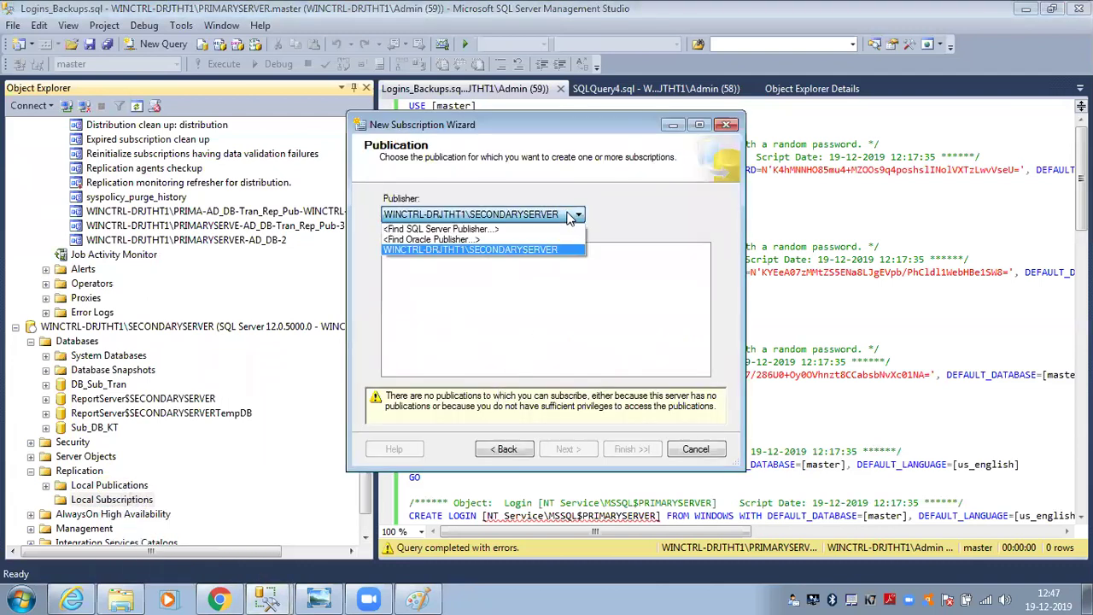
pyautogui.click(521, 230)
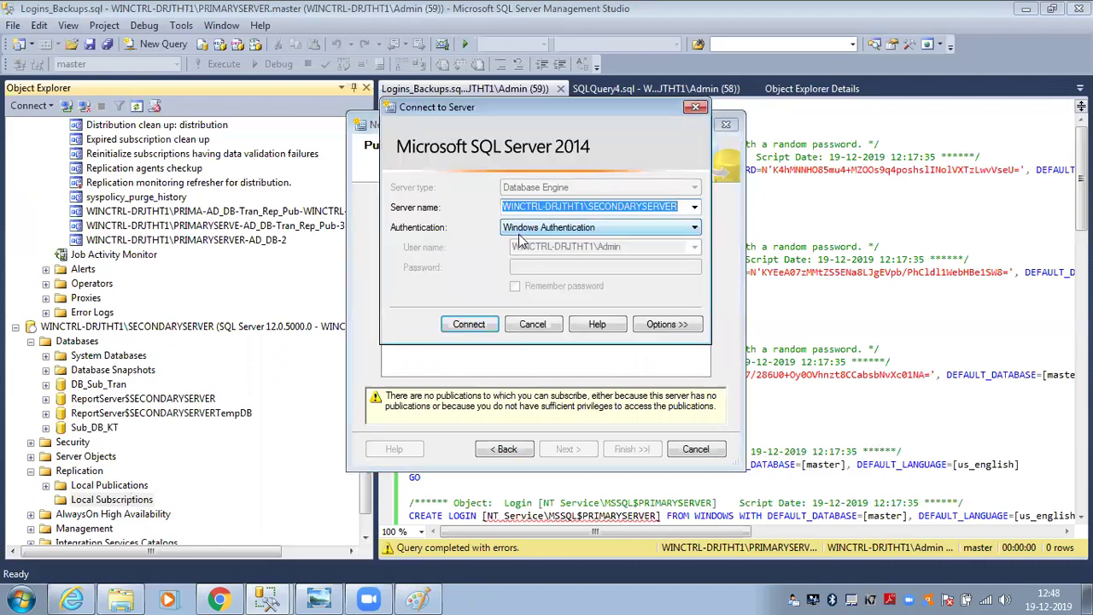
pyautogui.click(696, 206)
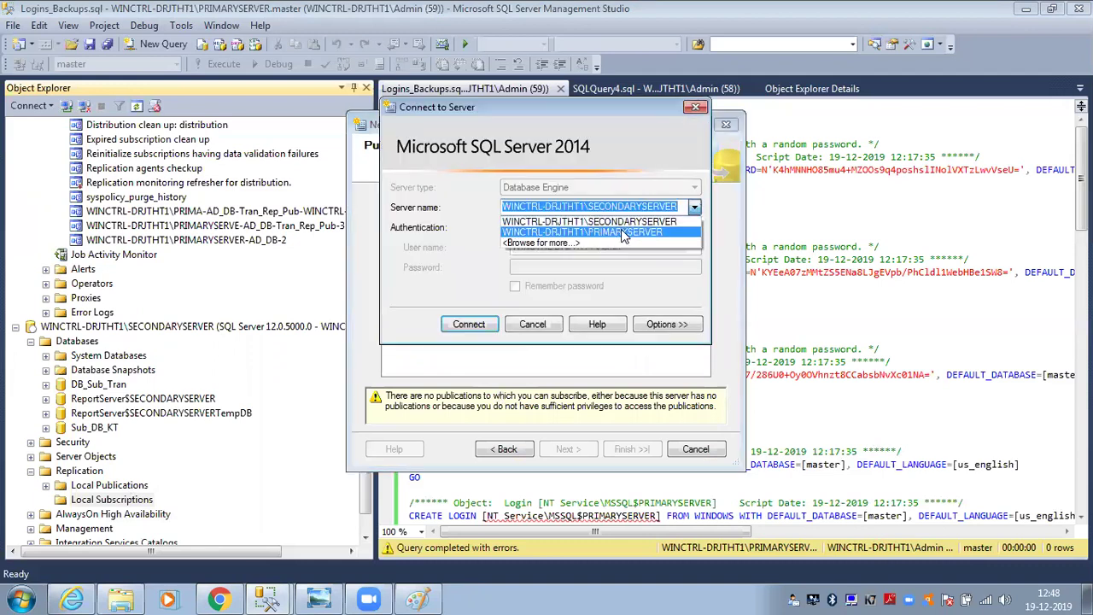
pyautogui.click(621, 232)
pyautogui.click(471, 324)
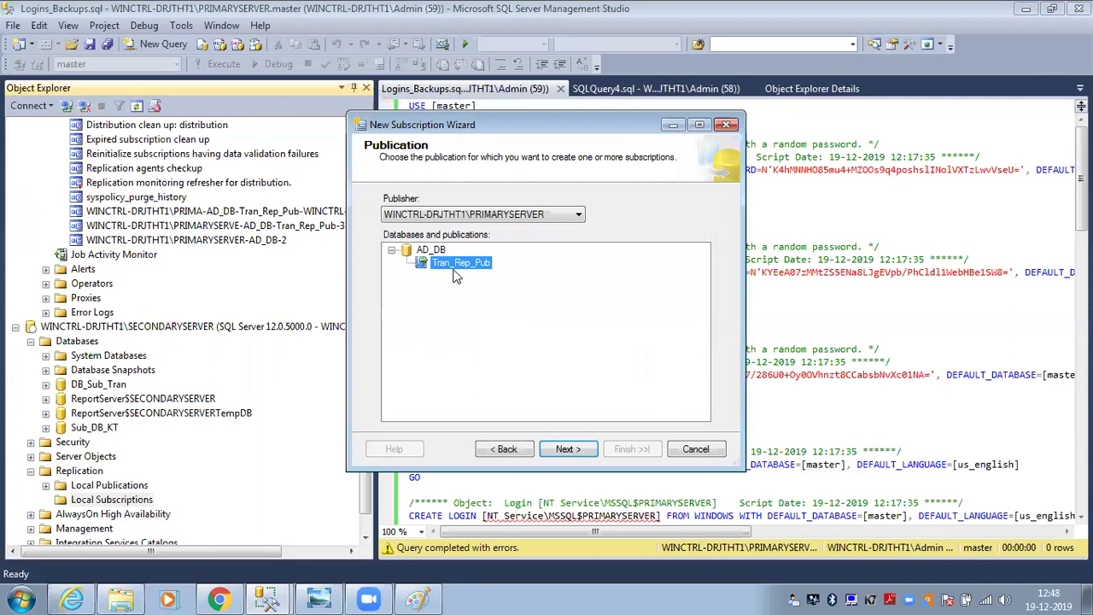
pyautogui.click(565, 452)
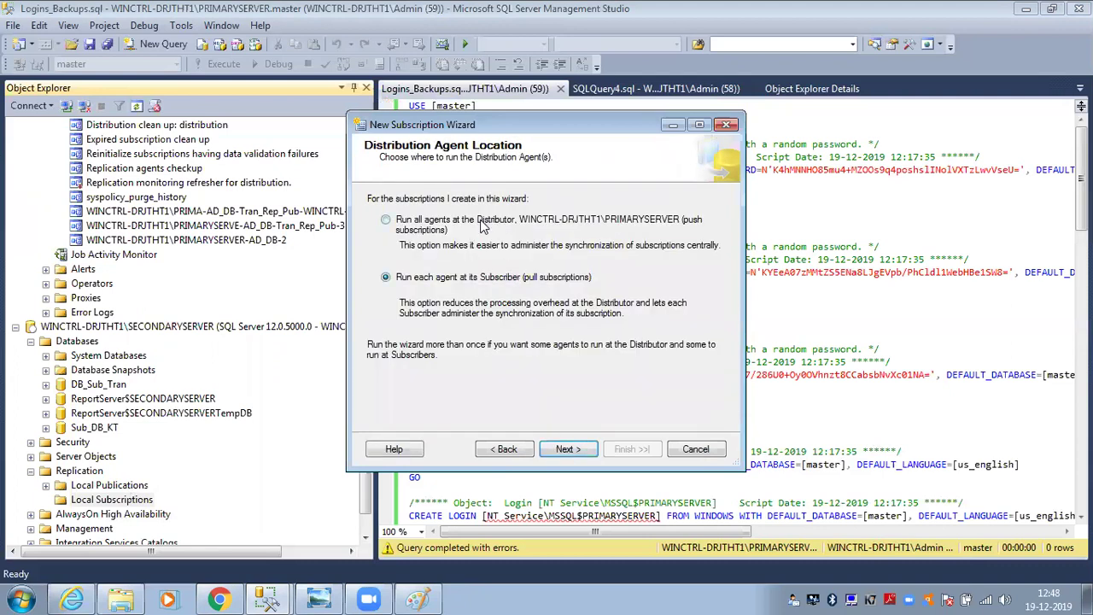
# - Keep the agent running at its Subscriber as a pull subscription and choose DB_Sub_Tran as the subscription database
pyautogui.click(564, 452)
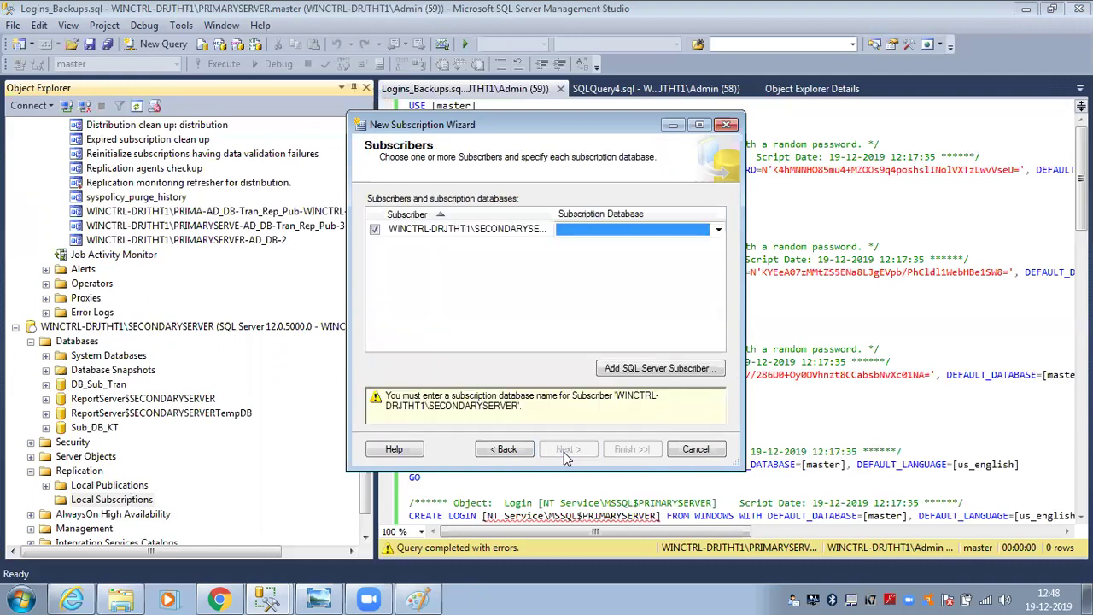
pyautogui.click(718, 229)
pyautogui.click(606, 269)
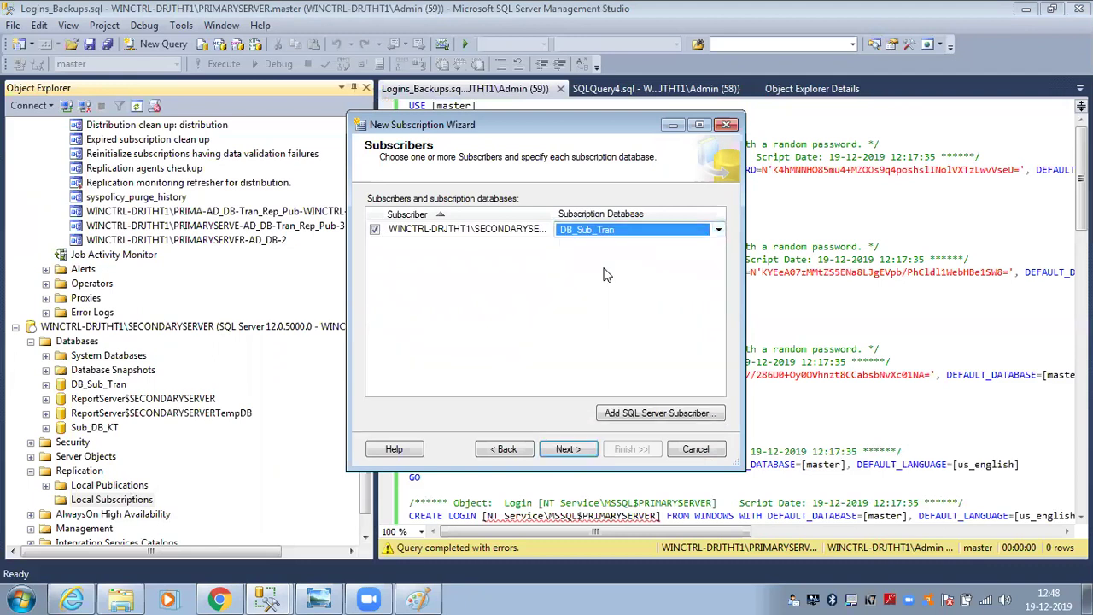
pyautogui.click(569, 449)
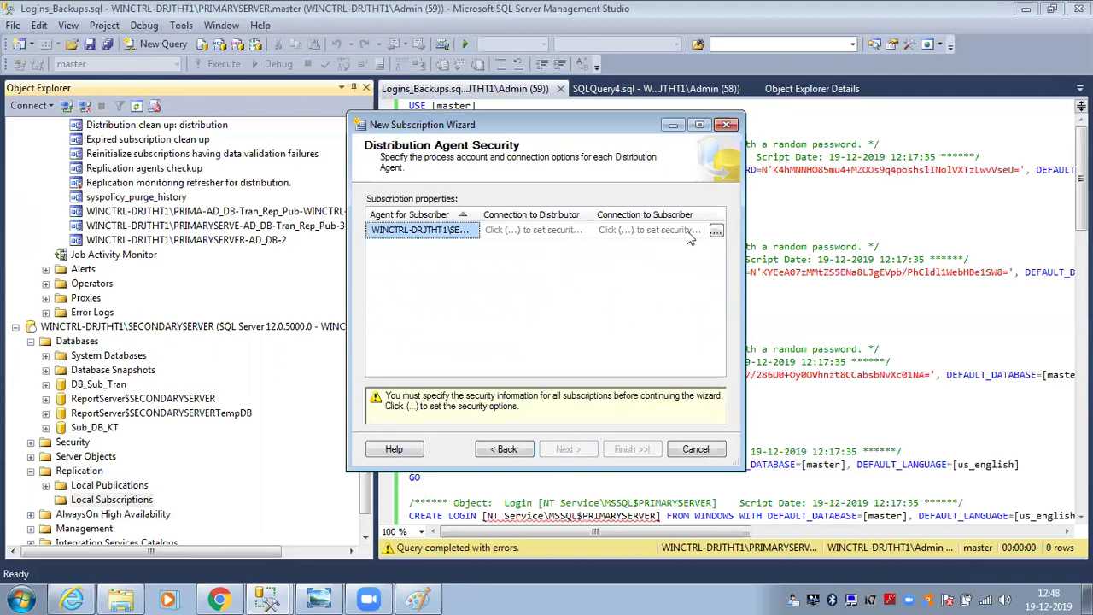
# - Set the Distribution Agent security to run under the SQL Server Agent service account
pyautogui.click(716, 230)
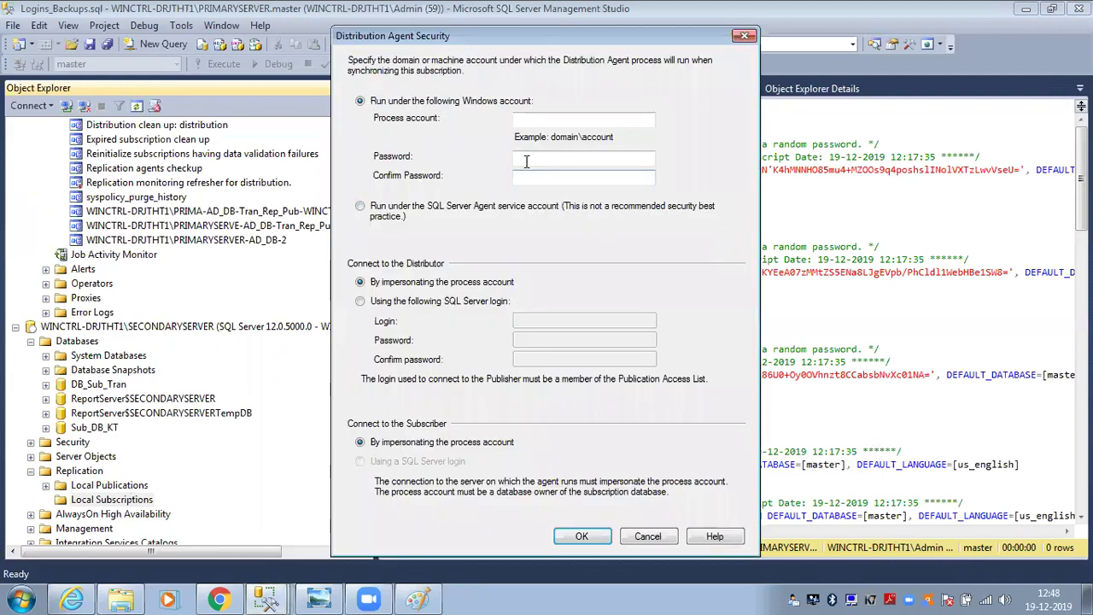
pyautogui.click(406, 211)
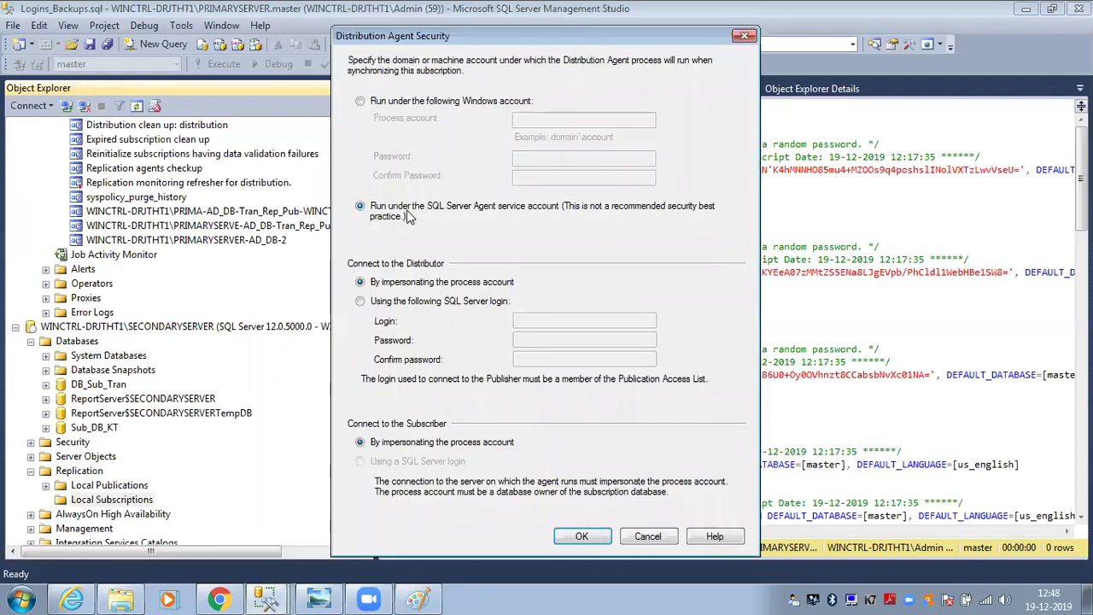
pyautogui.click(439, 102)
pyautogui.click(532, 119)
pyautogui.write('\\\\WINCTRL-DRJTHT1\\Tran_NW')
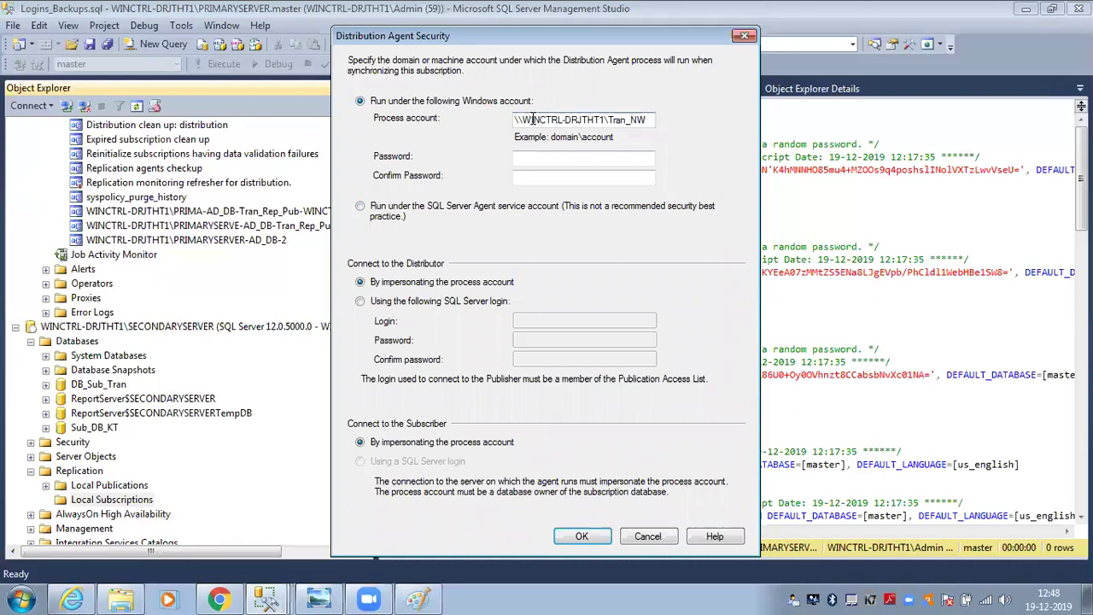
pyautogui.hotkey('ctrl', 'a')
pyautogui.click(388, 218)
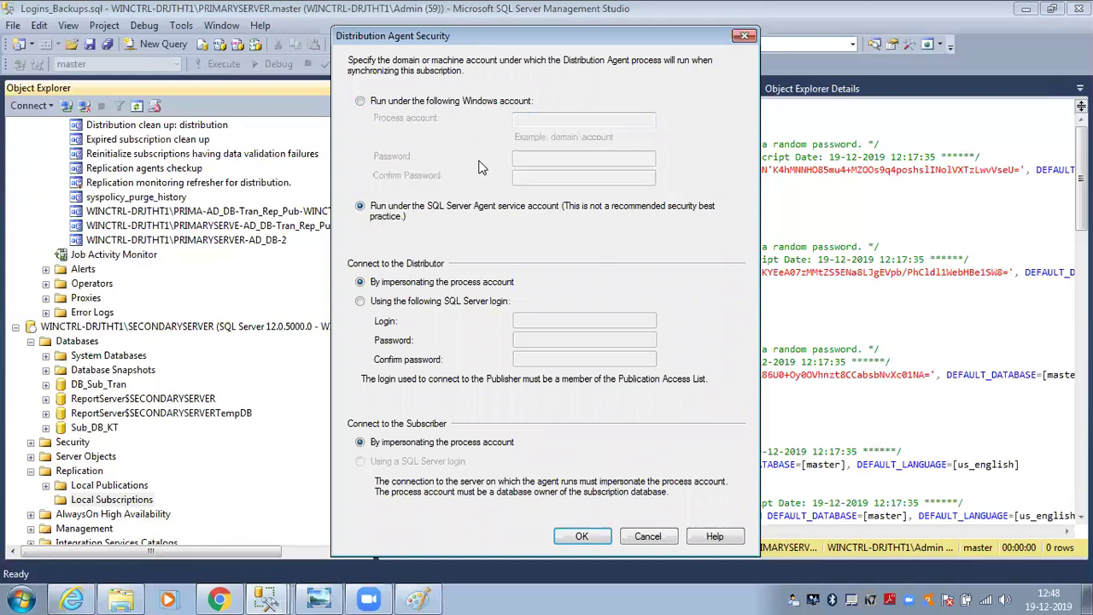
# - Accept the agent security, keep the continuous schedule and immediate initialization, and create the subscription
pyautogui.click(582, 532)
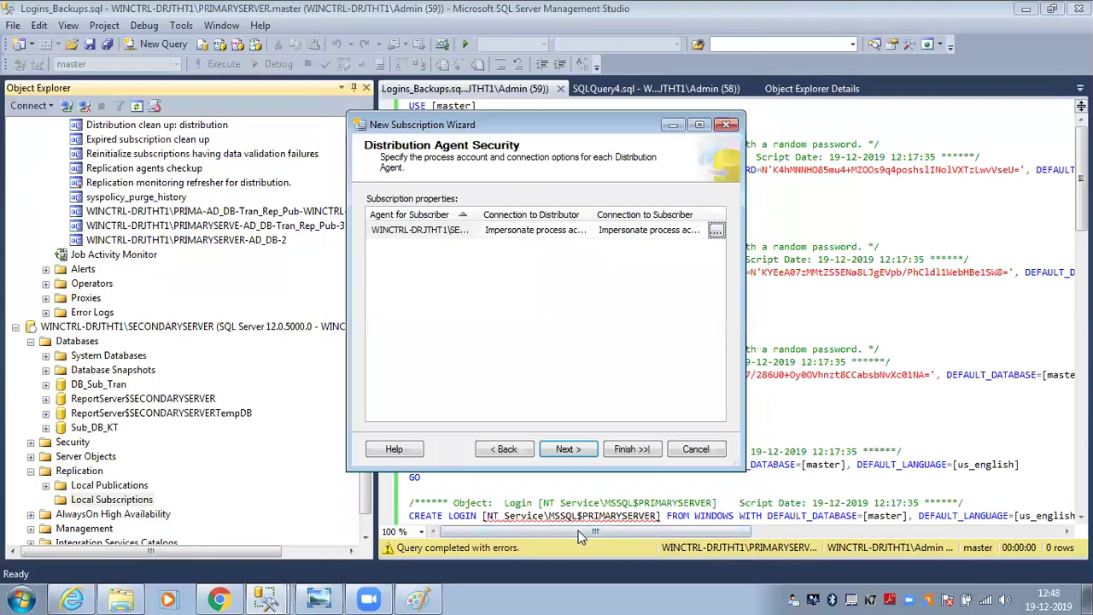
pyautogui.click(578, 459)
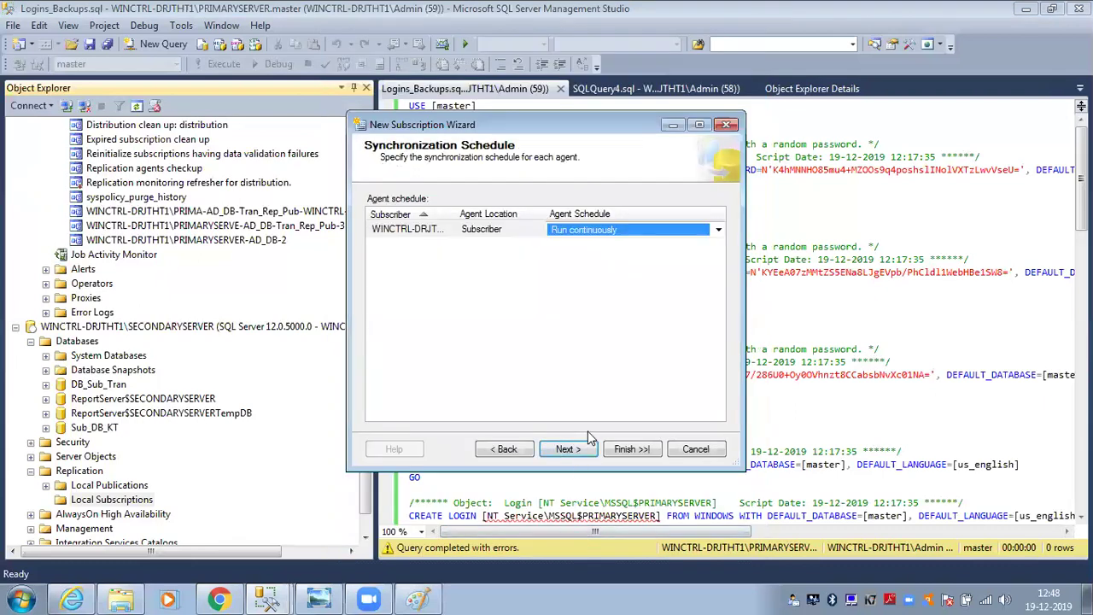
pyautogui.click(573, 447)
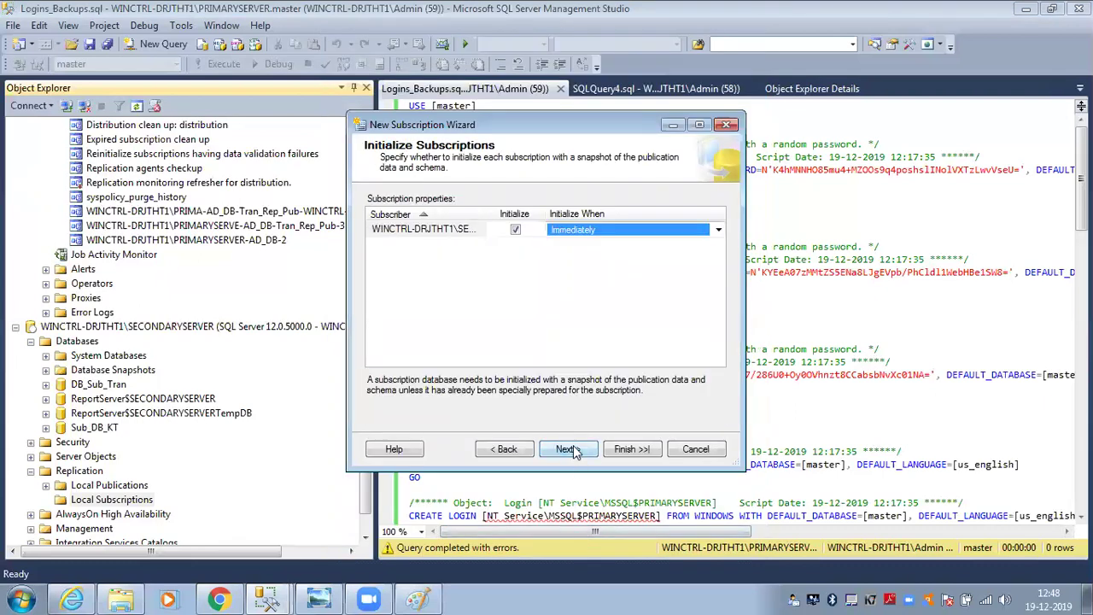
pyautogui.click(570, 449)
pyautogui.click(571, 449)
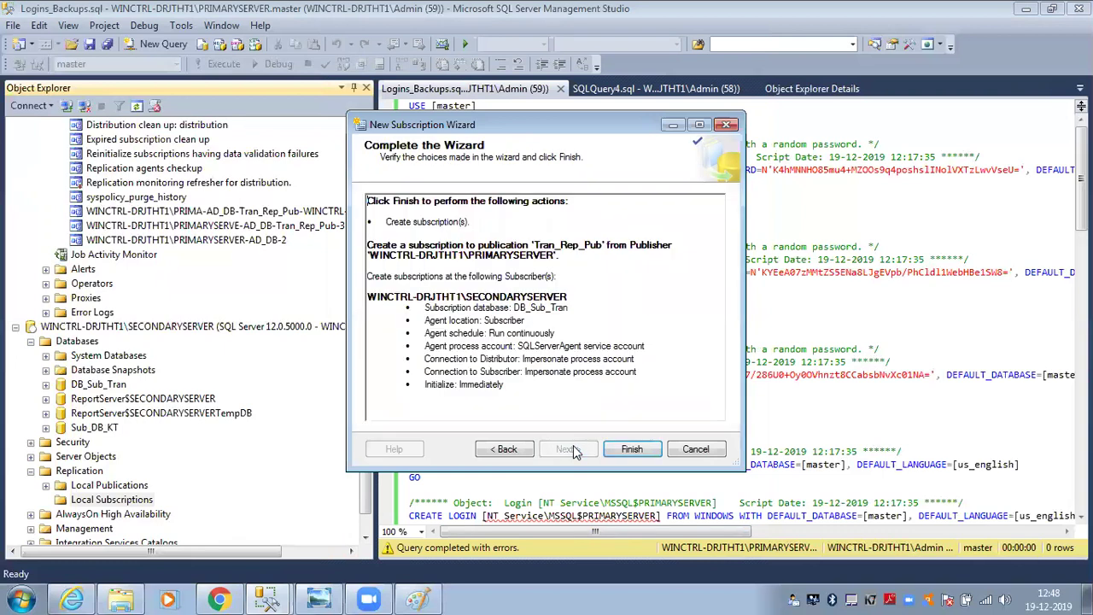
pyautogui.click(646, 454)
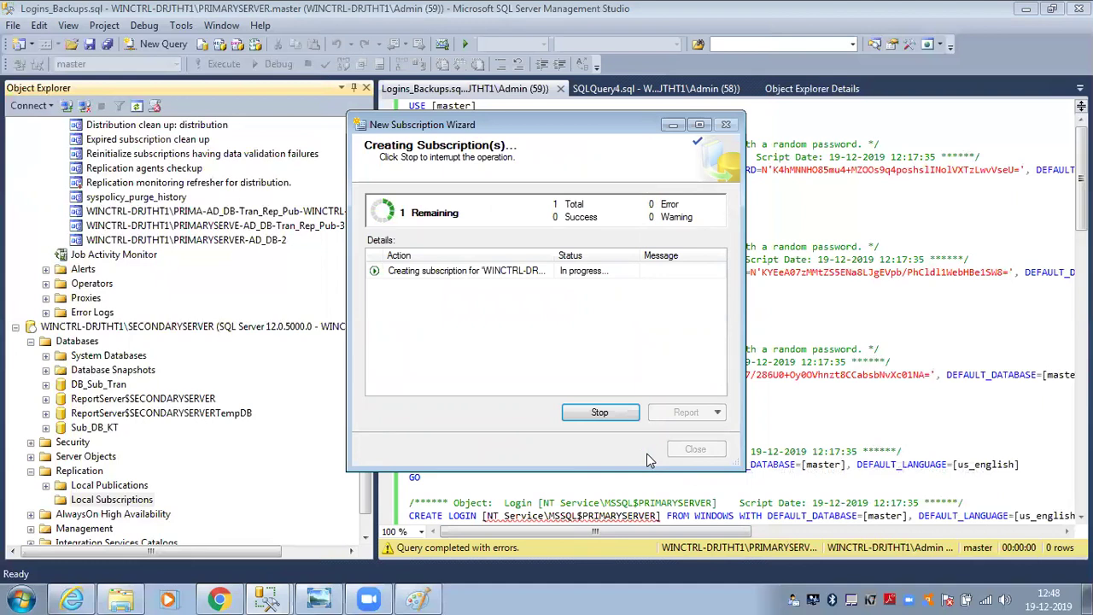
pyautogui.click(695, 448)
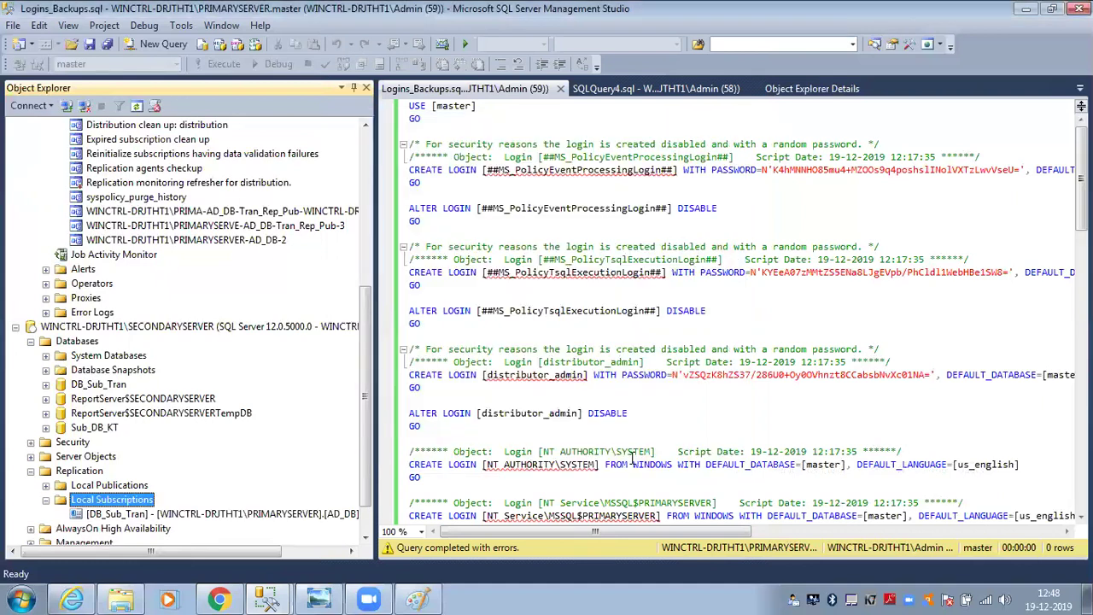
# - Mark the new DB_Sub_Tran local subscription for reinitialization from a snapshot
pyautogui.rightClick(179, 513)
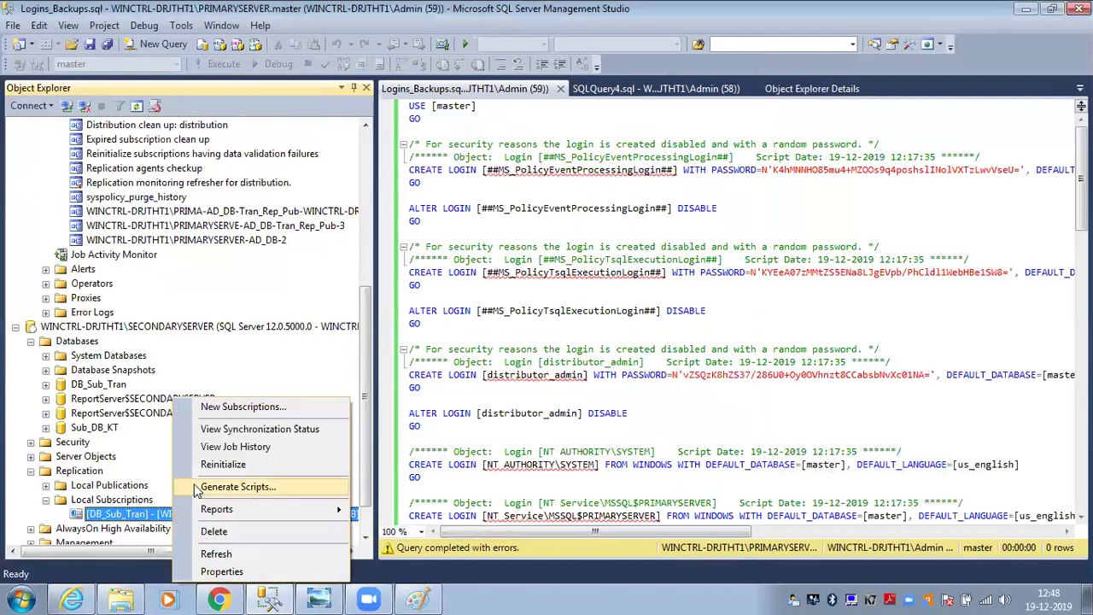
pyautogui.click(205, 466)
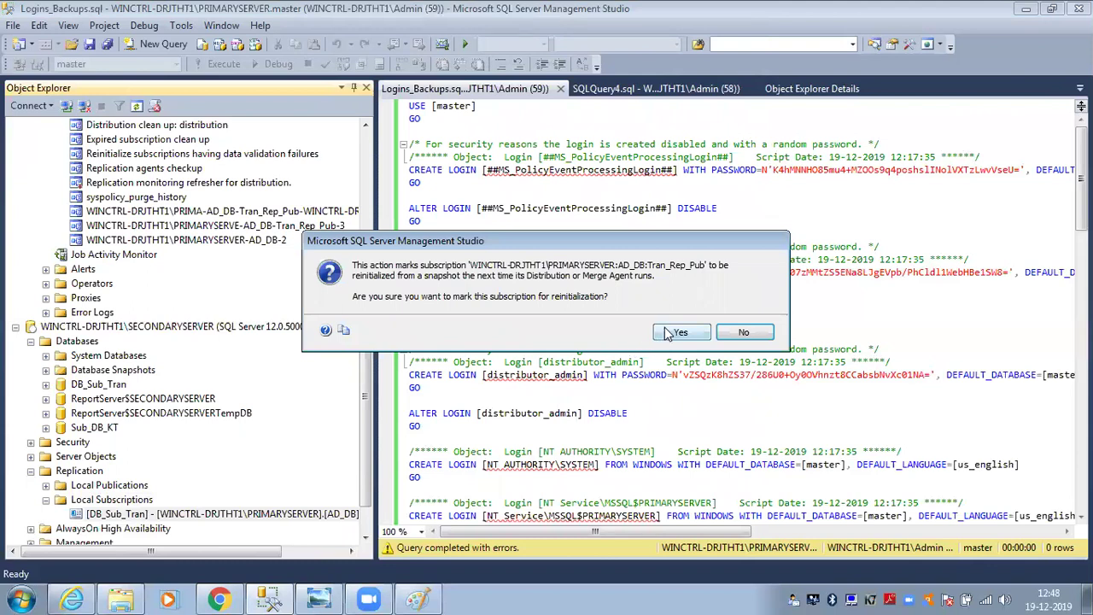
pyautogui.click(666, 333)
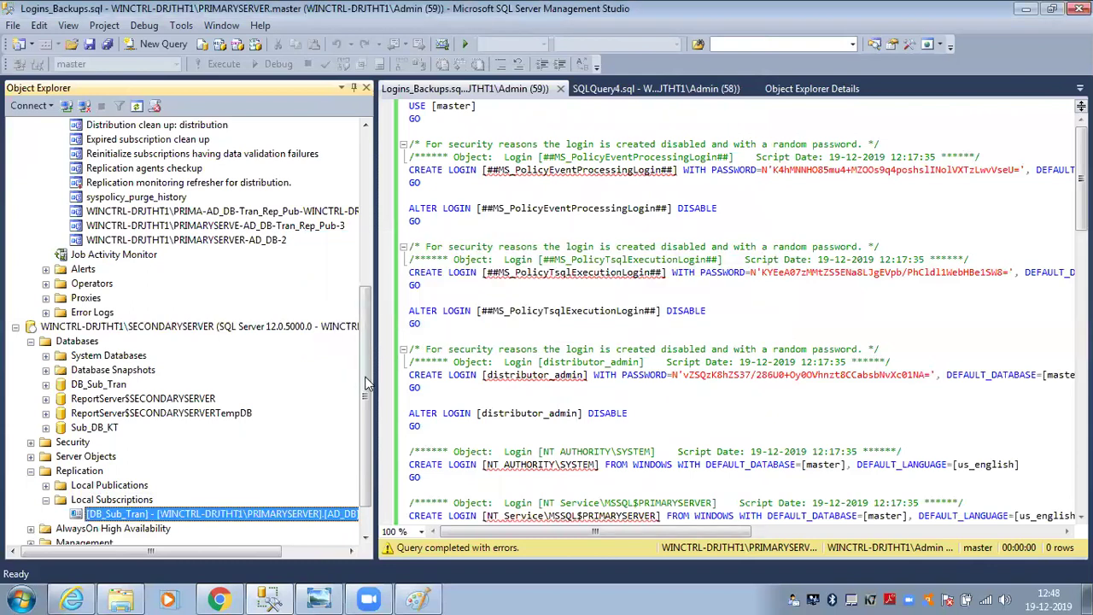
# - Check the synchronization status of the DB_Sub_Tran local subscription, and close the status window
pyautogui.scroll(-1, 370, 393)
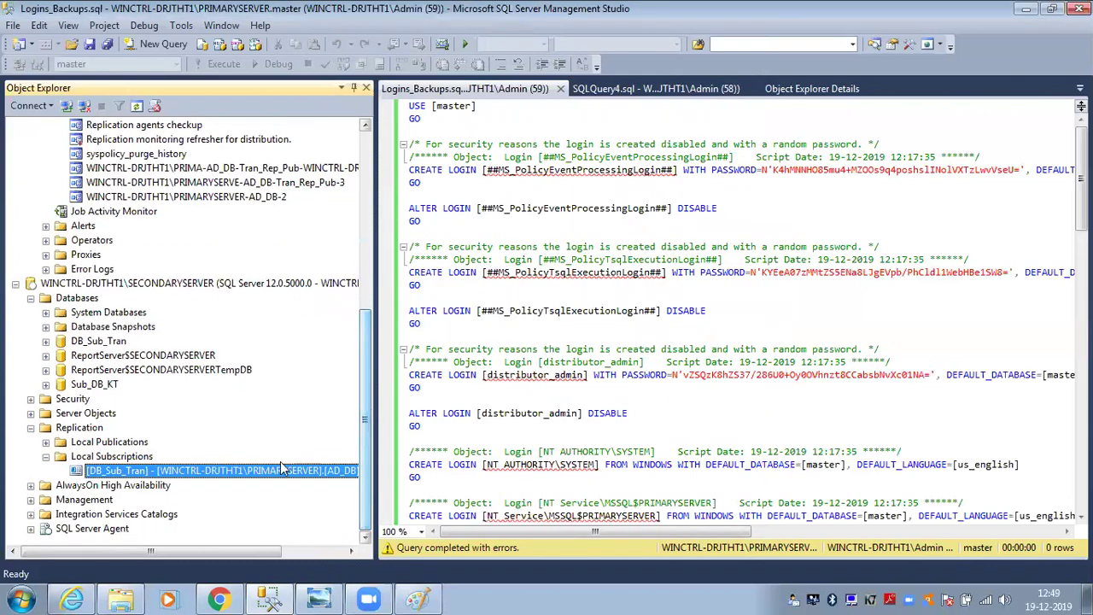
pyautogui.rightClick(215, 474)
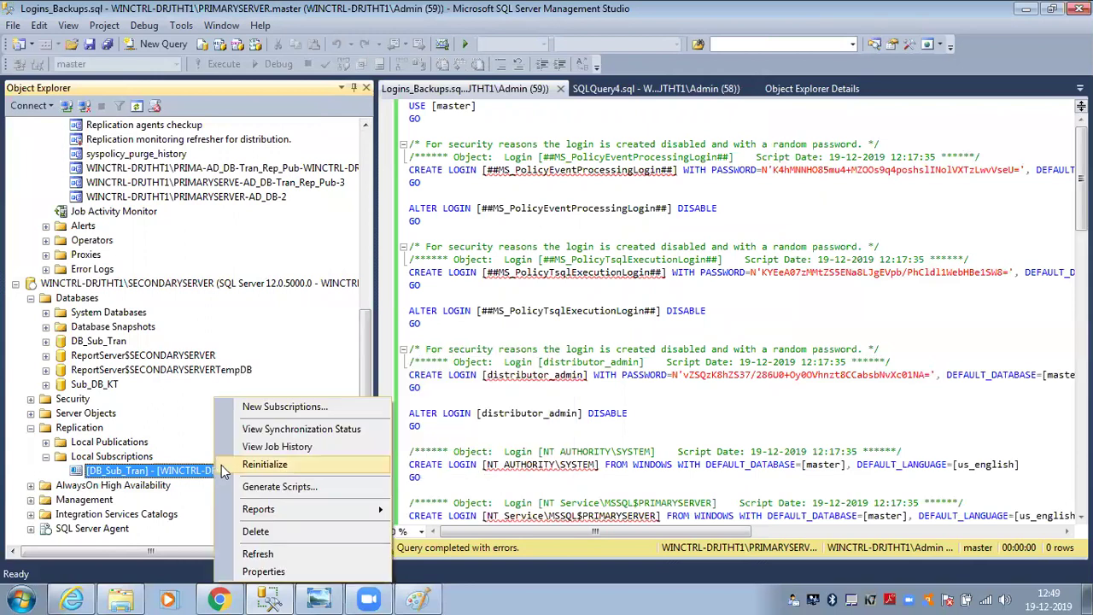
pyautogui.click(265, 430)
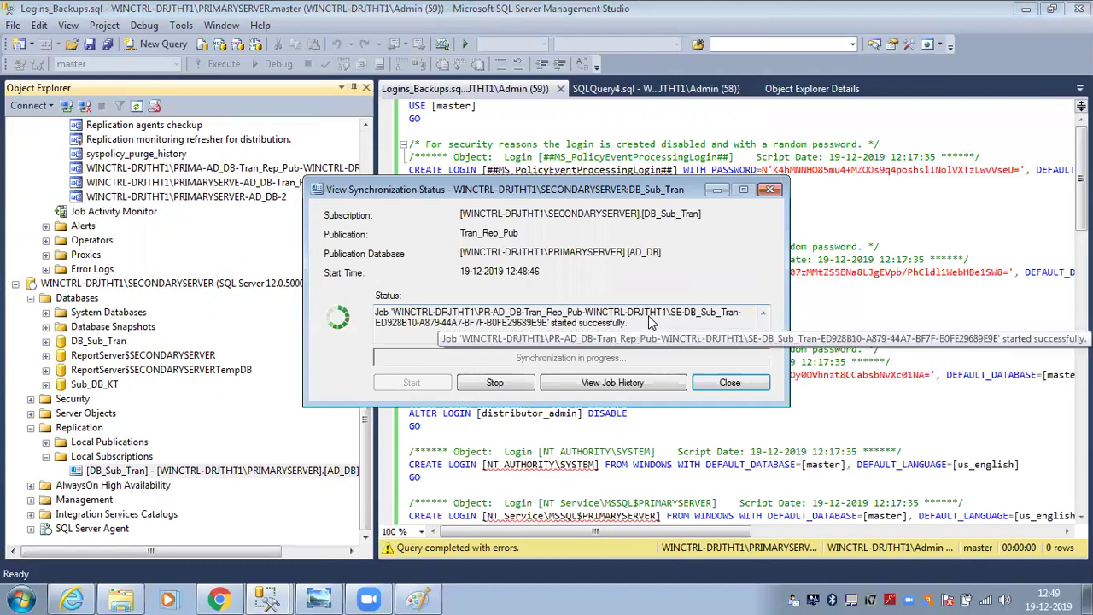
pyautogui.click(730, 383)
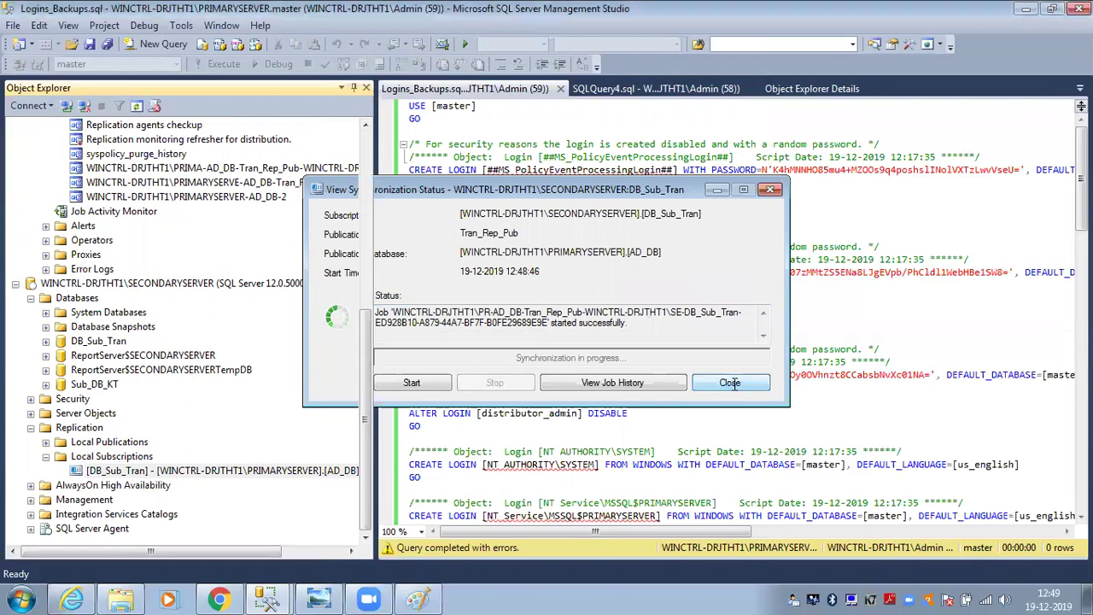
# - Expand the tables of the DB_Sub_Tran database on SECONDARYSERVER and refresh them to check for replicated tables
pyautogui.click(82, 342)
pyautogui.doubleClick(82, 341)
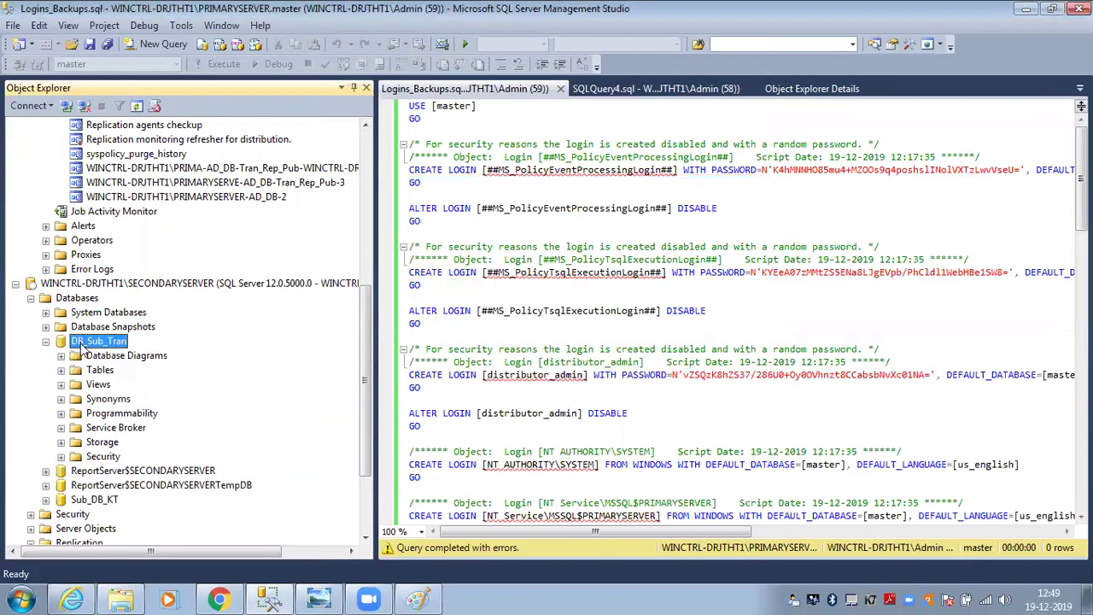
pyautogui.doubleClick(99, 371)
pyautogui.rightClick(98, 372)
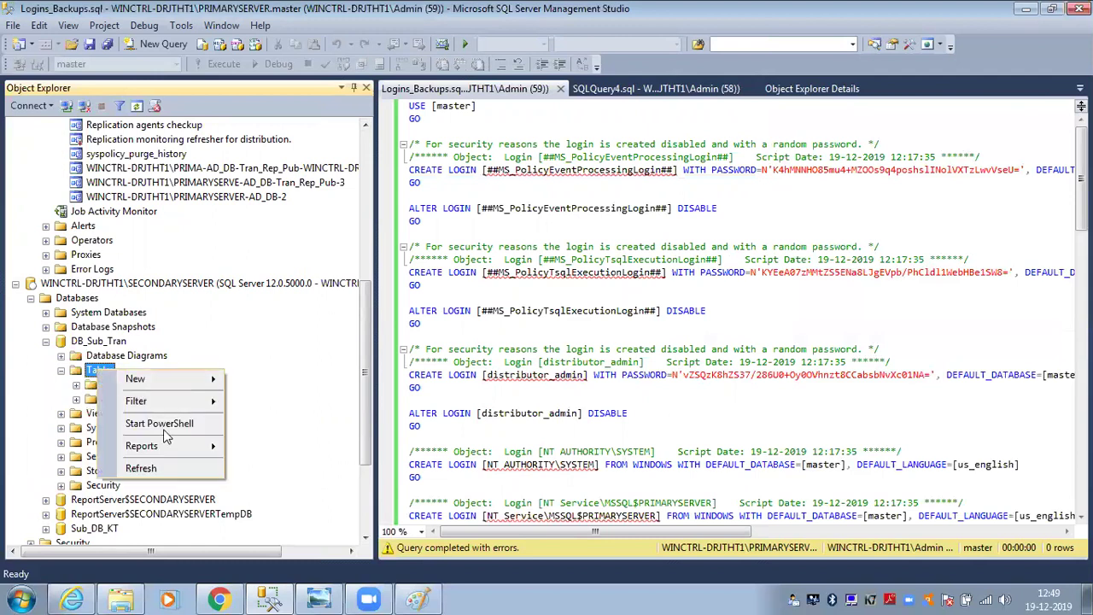
pyautogui.click(164, 470)
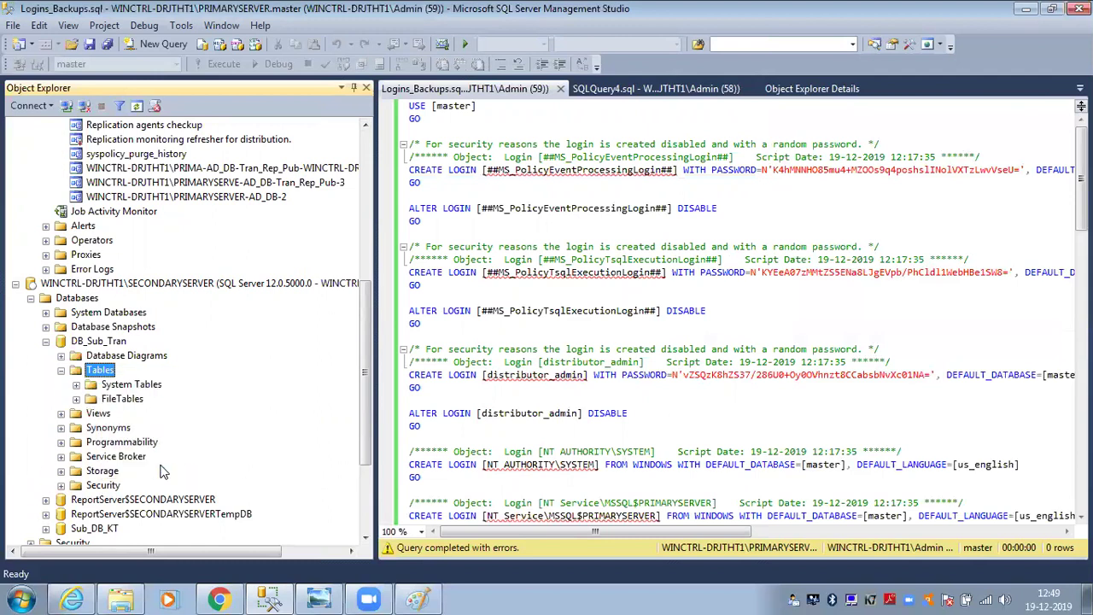
# - Refresh the DB_Sub_Tran local subscription on SECONDARYSERVER
pyautogui.moveTo(366, 405); pyautogui.dragTo(368, 486)
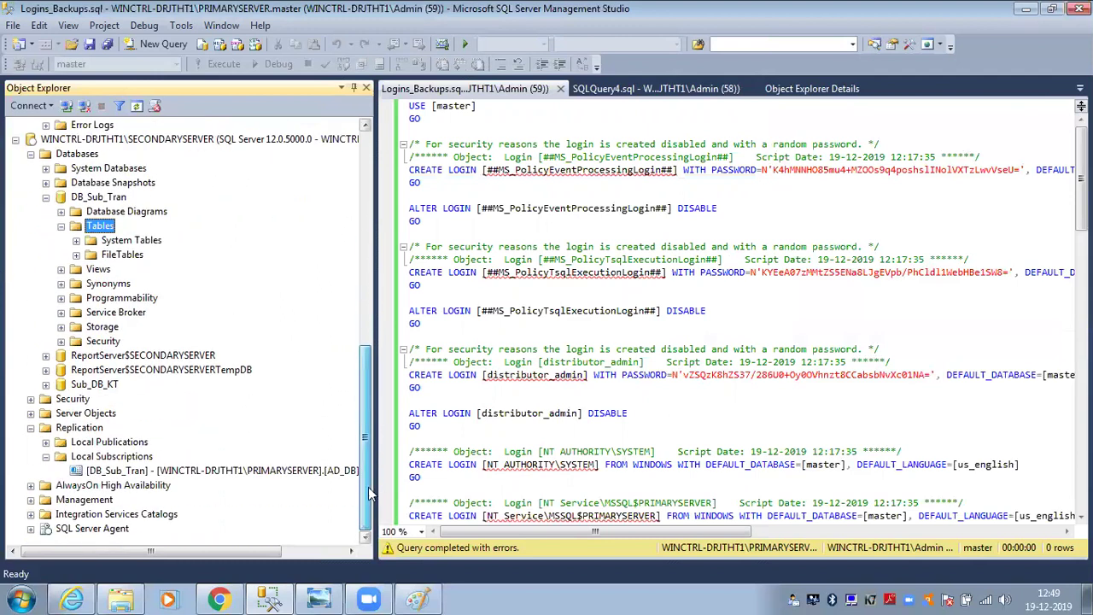
pyautogui.rightClick(191, 475)
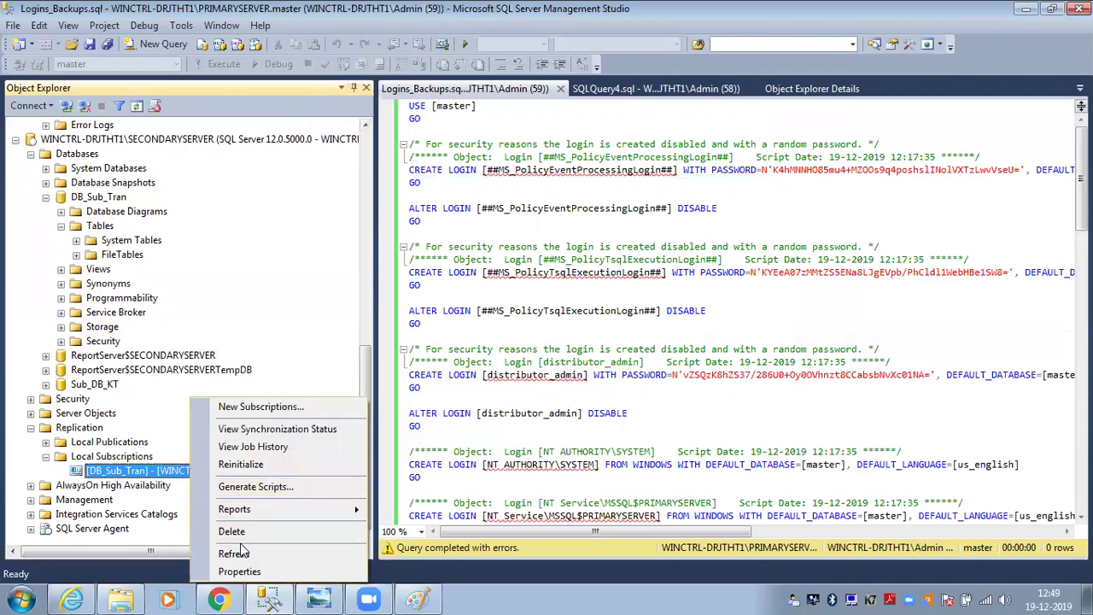
pyautogui.click(239, 551)
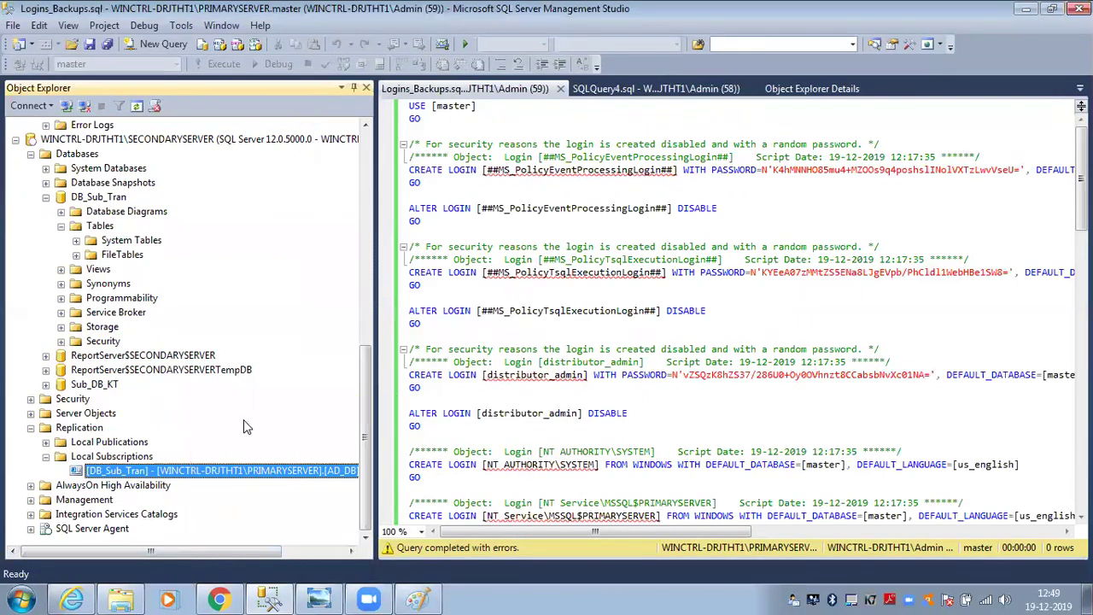
# - View the DB_Sub_Tran subscription's job history, read the details of its first step's message, and close the log viewer
pyautogui.rightClick(120, 470)
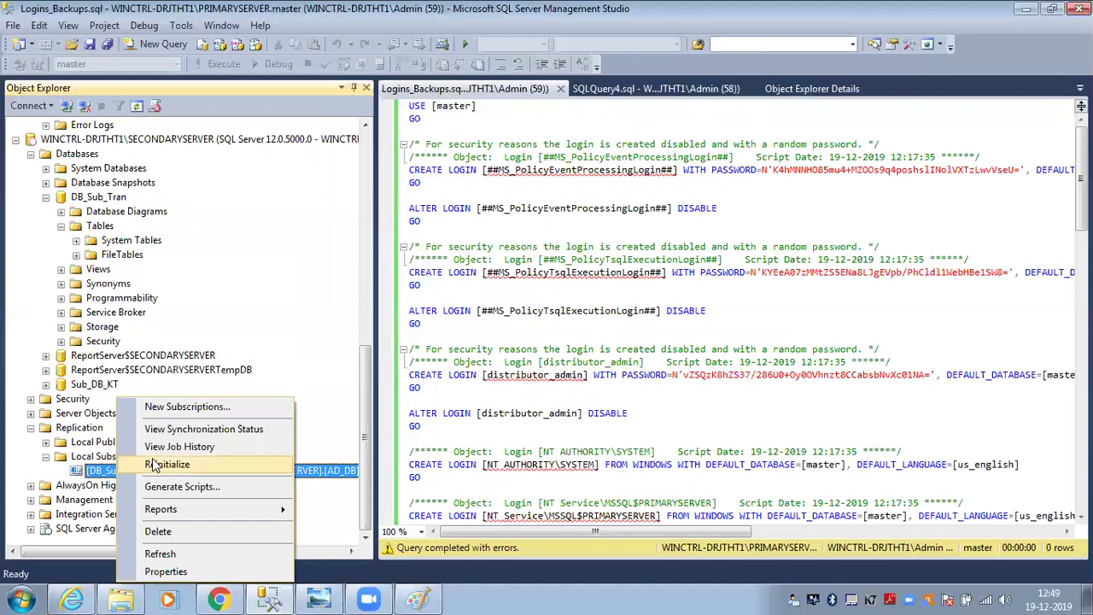
pyautogui.click(159, 447)
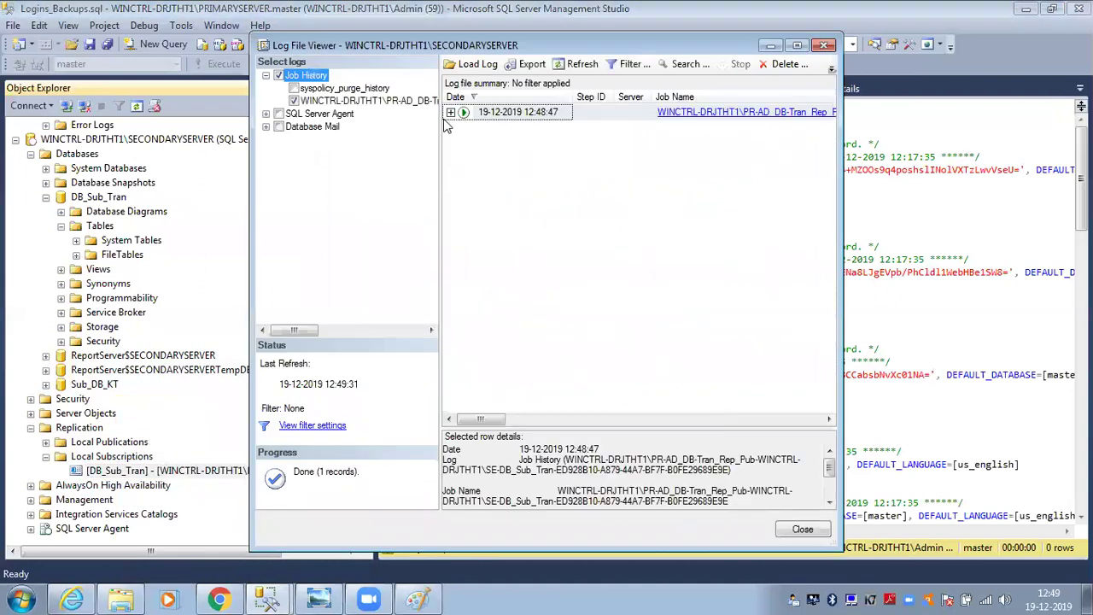
pyautogui.click(450, 112)
pyautogui.click(510, 128)
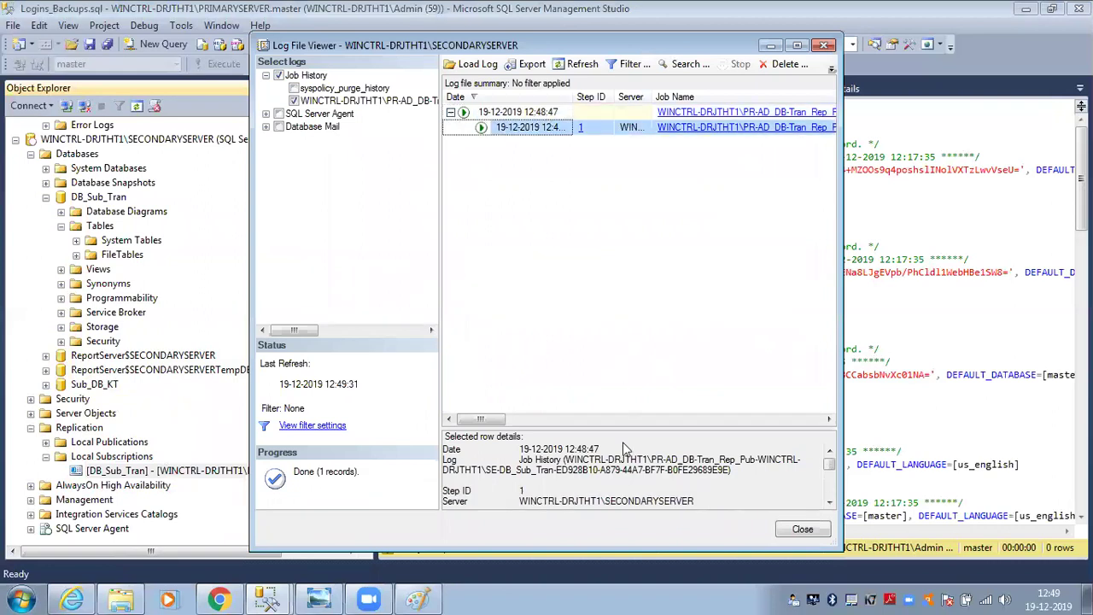
pyautogui.moveTo(618, 427); pyautogui.dragTo(607, 171)
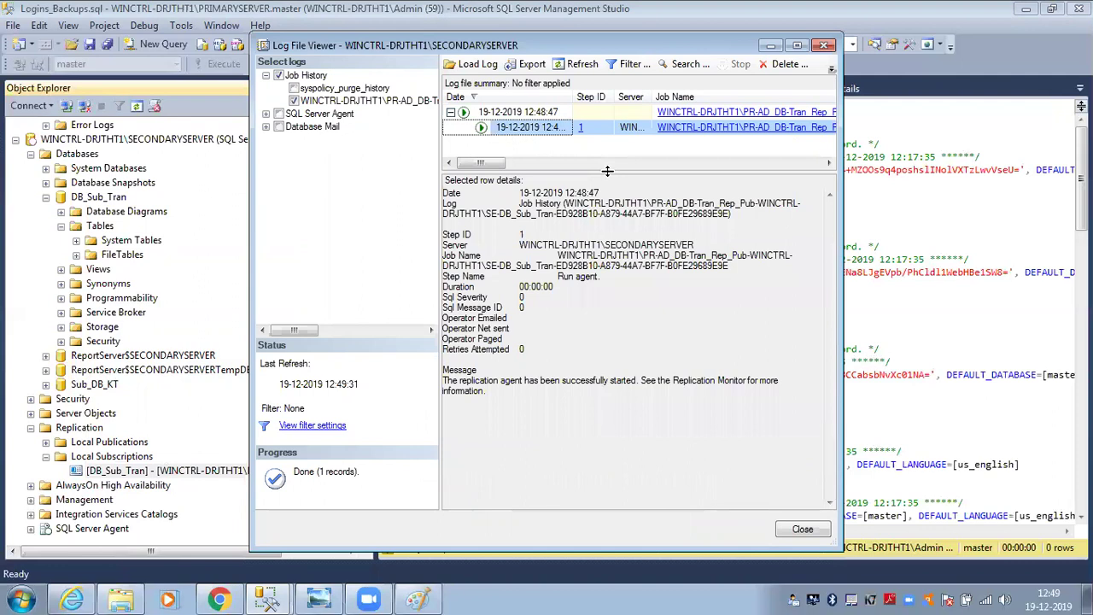
pyautogui.click(794, 529)
# - Refresh the DB_Sub_Tran local subscription again and expand the Local Publications on SECONDARYSERVER
pyautogui.click(146, 458)
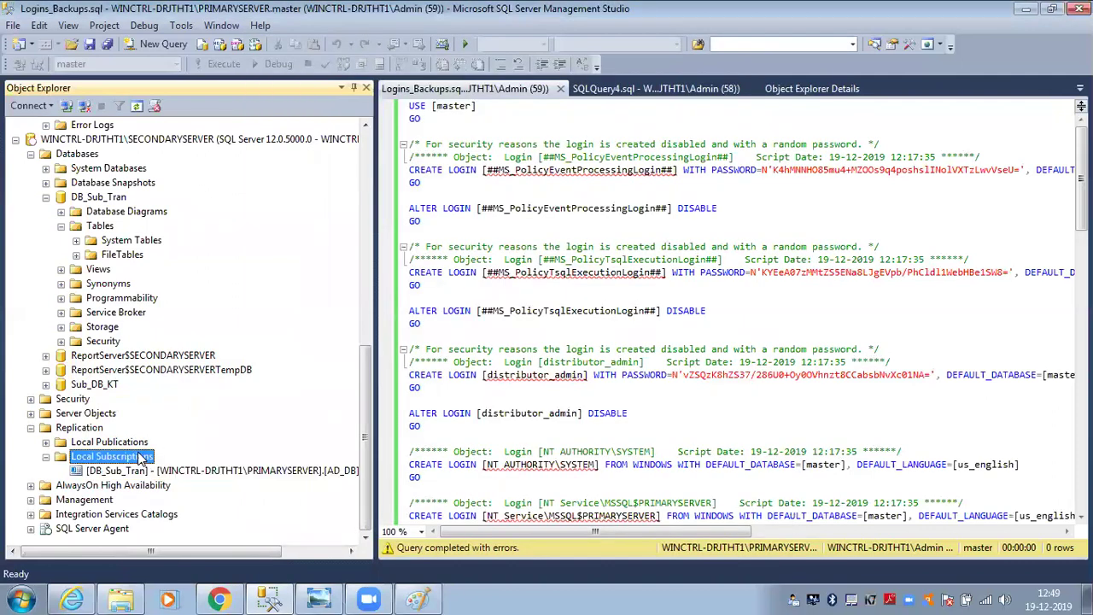
pyautogui.rightClick(152, 472)
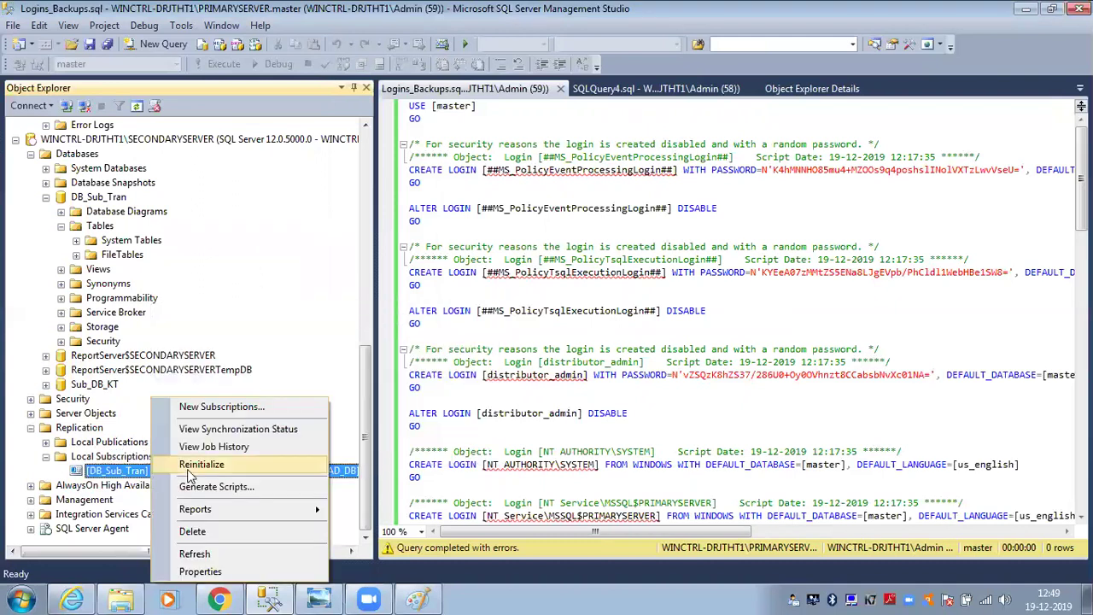
pyautogui.click(190, 554)
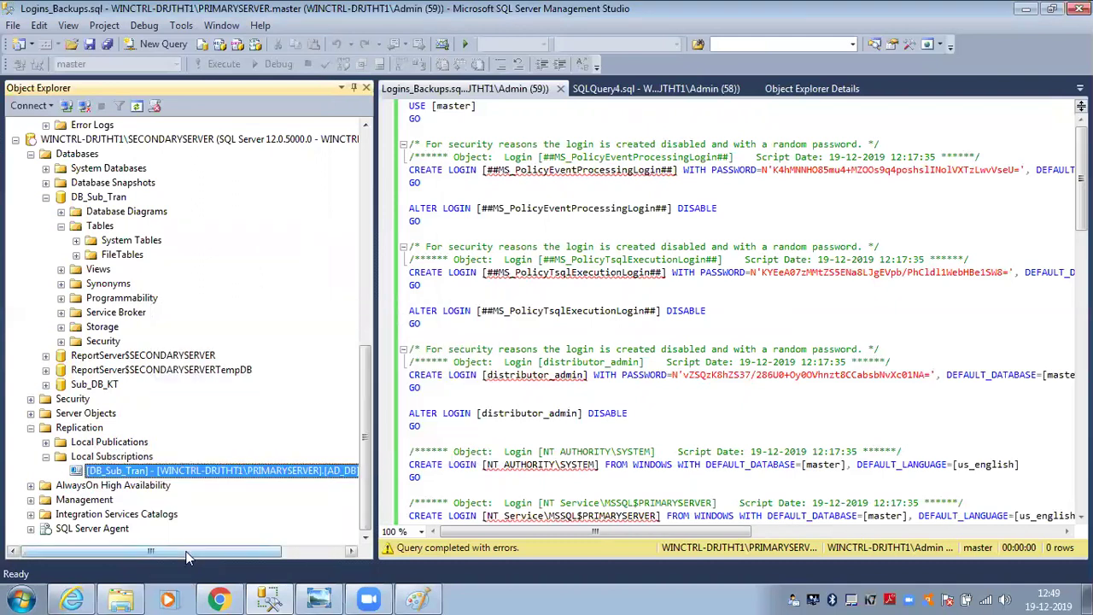
pyautogui.rightClick(158, 472)
pyautogui.click(104, 441)
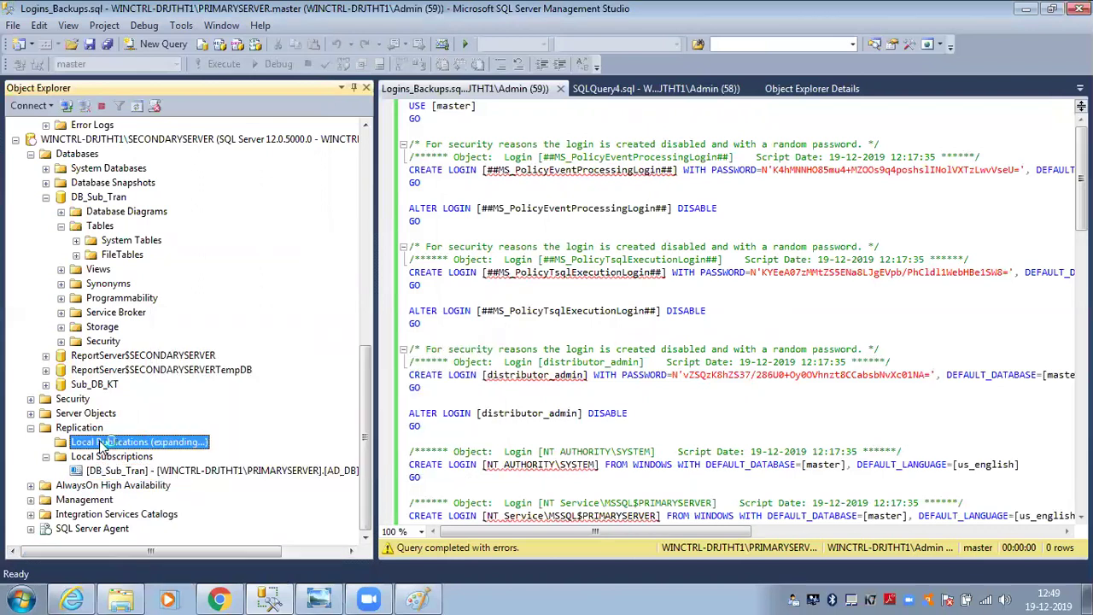
# - Open the Tran_Rep_Pub publication properties on PRIMARYSERVER and review the snapshot, access list, agent security, general and row filter settings
pyautogui.moveTo(368, 427); pyautogui.dragTo(372, 272)
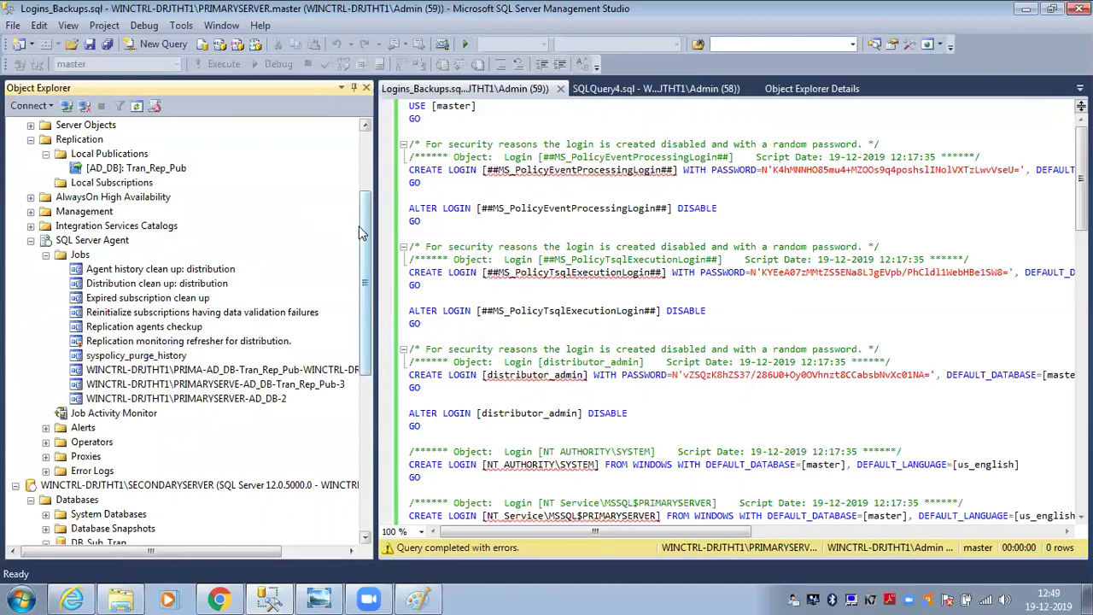
pyautogui.moveTo(364, 225); pyautogui.dragTo(365, 179)
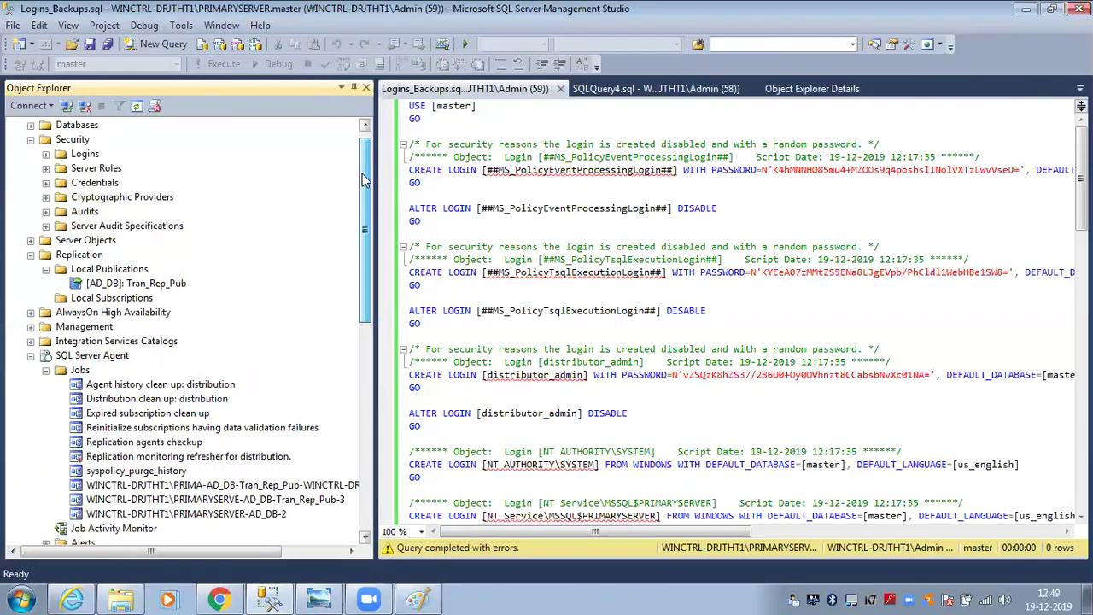
pyautogui.rightClick(109, 290)
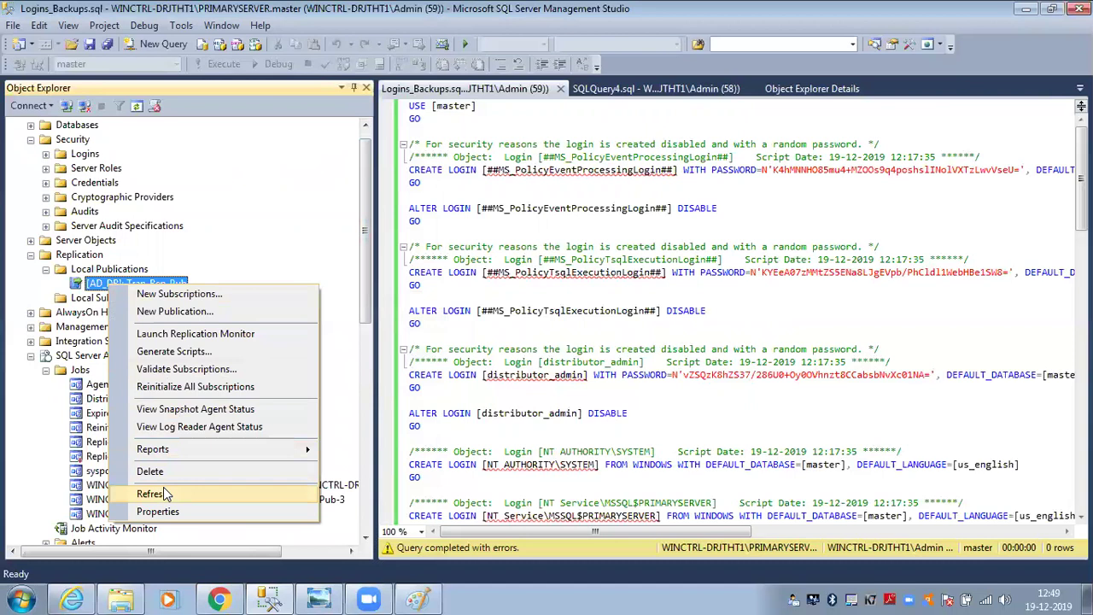
pyautogui.click(164, 510)
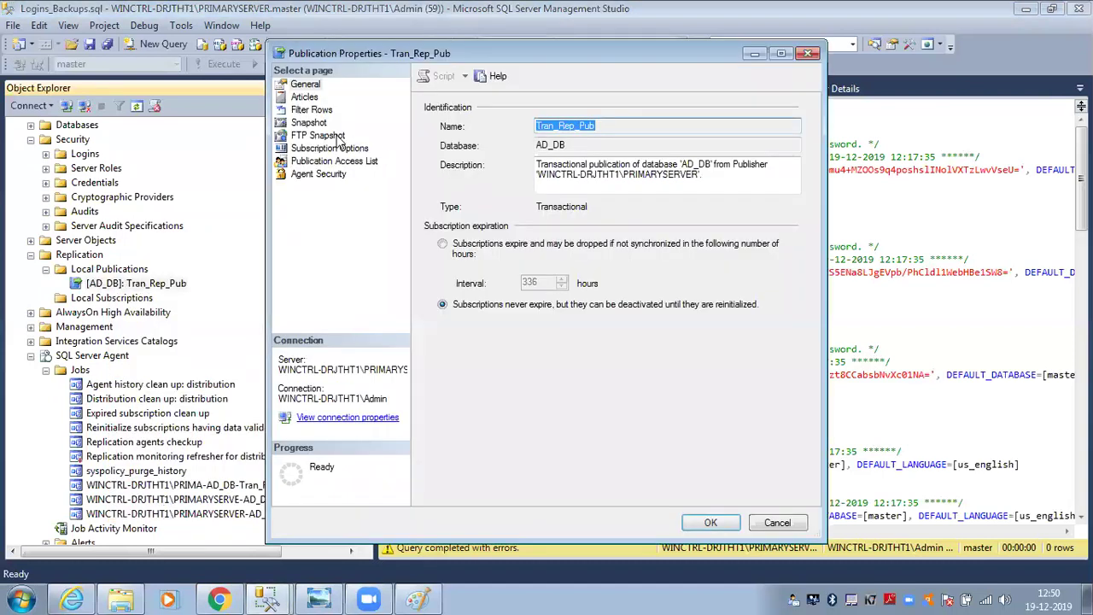
pyautogui.click(323, 135)
pyautogui.click(312, 124)
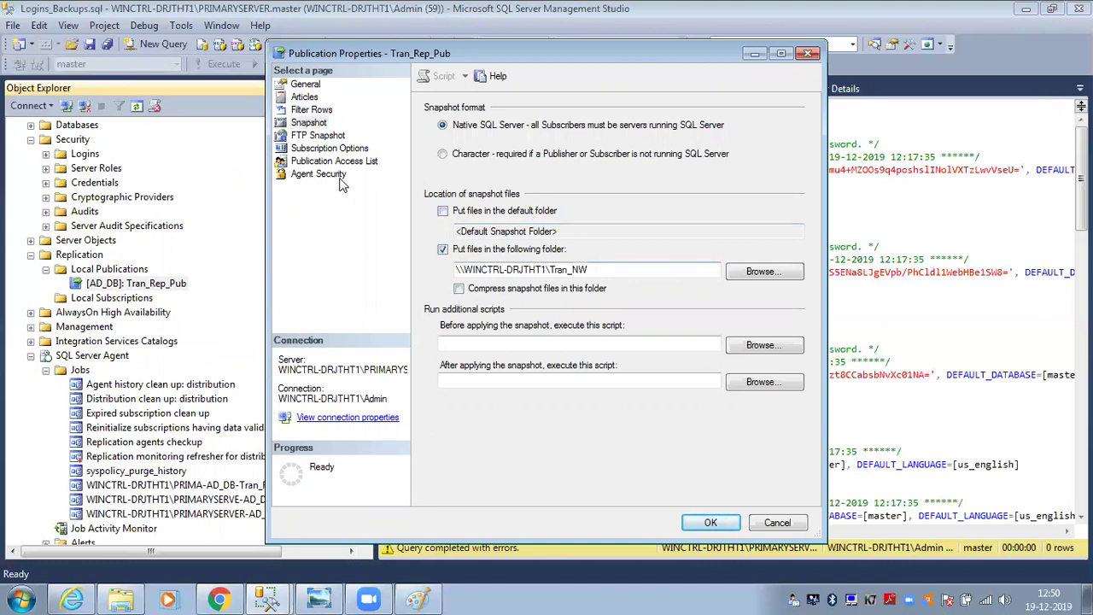
pyautogui.click(314, 140)
pyautogui.click(315, 161)
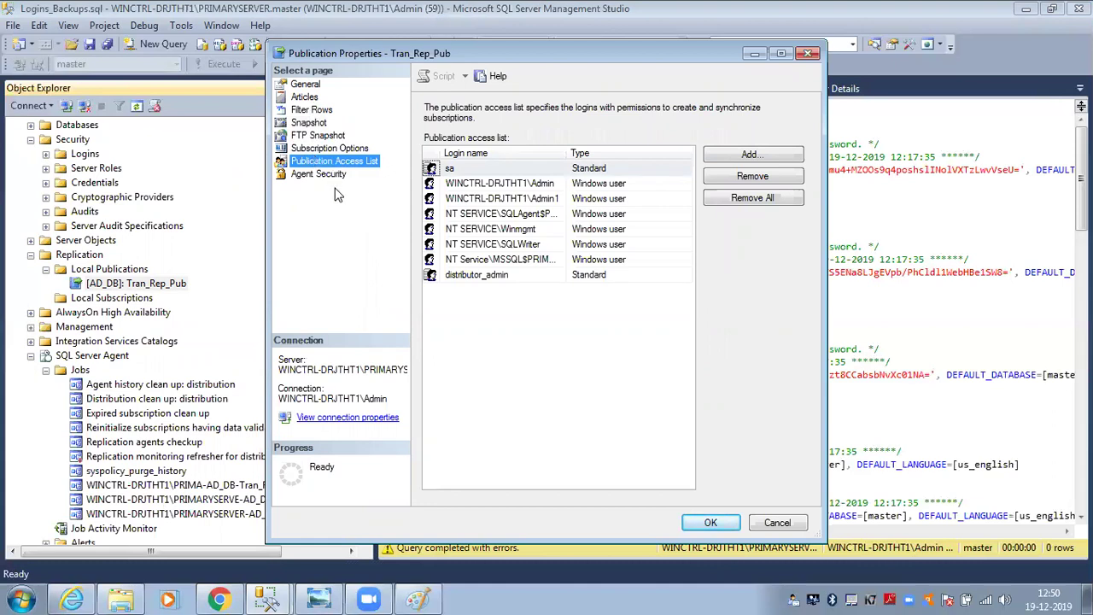
pyautogui.click(329, 175)
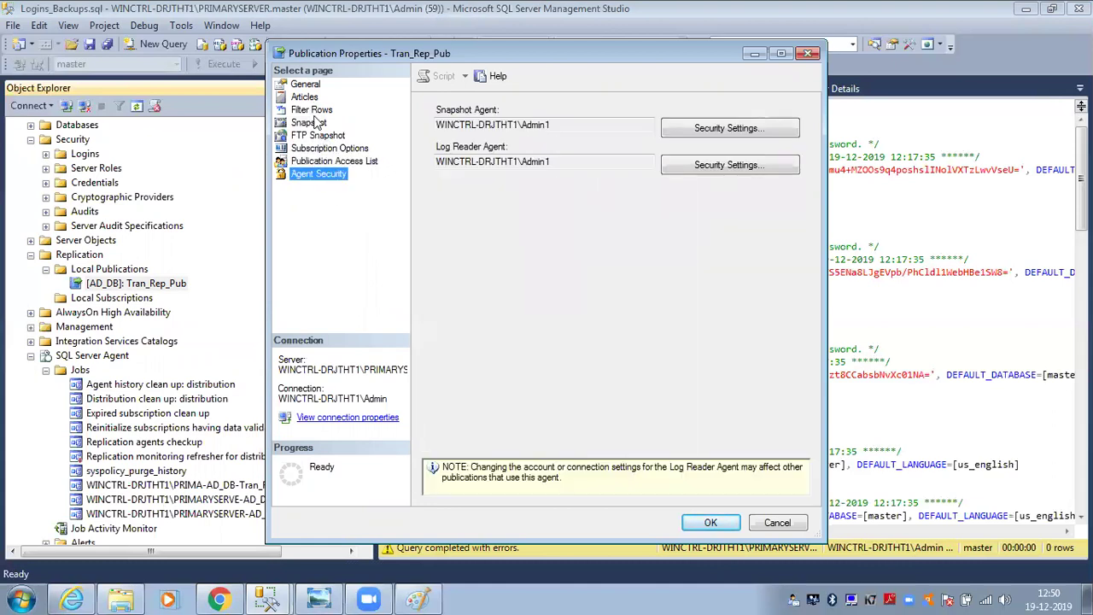
pyautogui.click(306, 87)
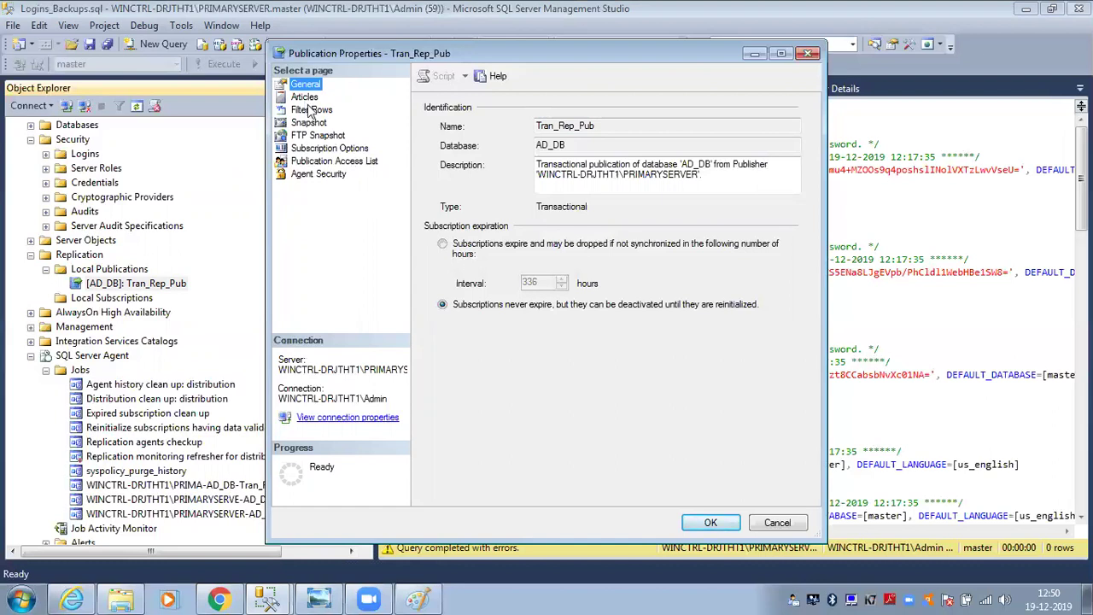
pyautogui.click(311, 111)
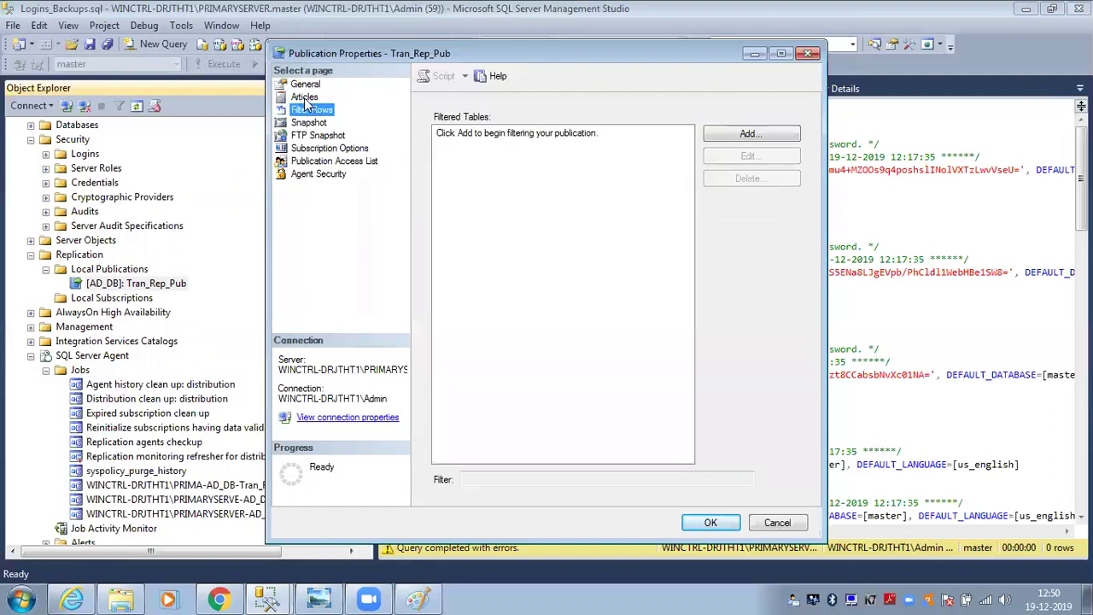
# - Check the published articles, then save the Tran_Rep_Pub properties, invalidating the current snapshot and starting the Snapshot Agent to generate a new one
pyautogui.click(305, 98)
pyautogui.click(711, 523)
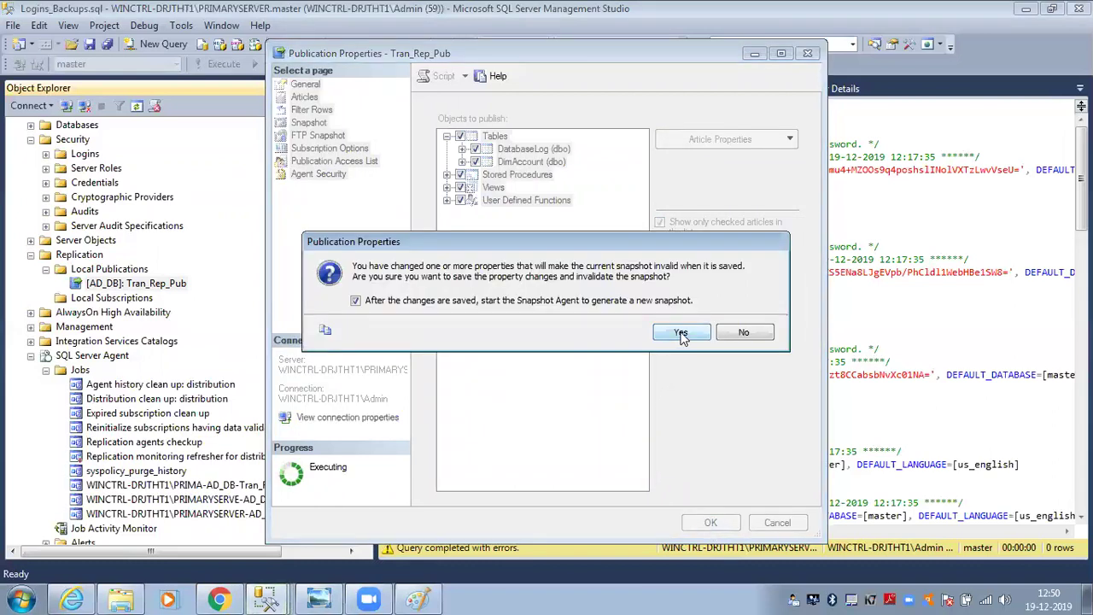
pyautogui.click(681, 334)
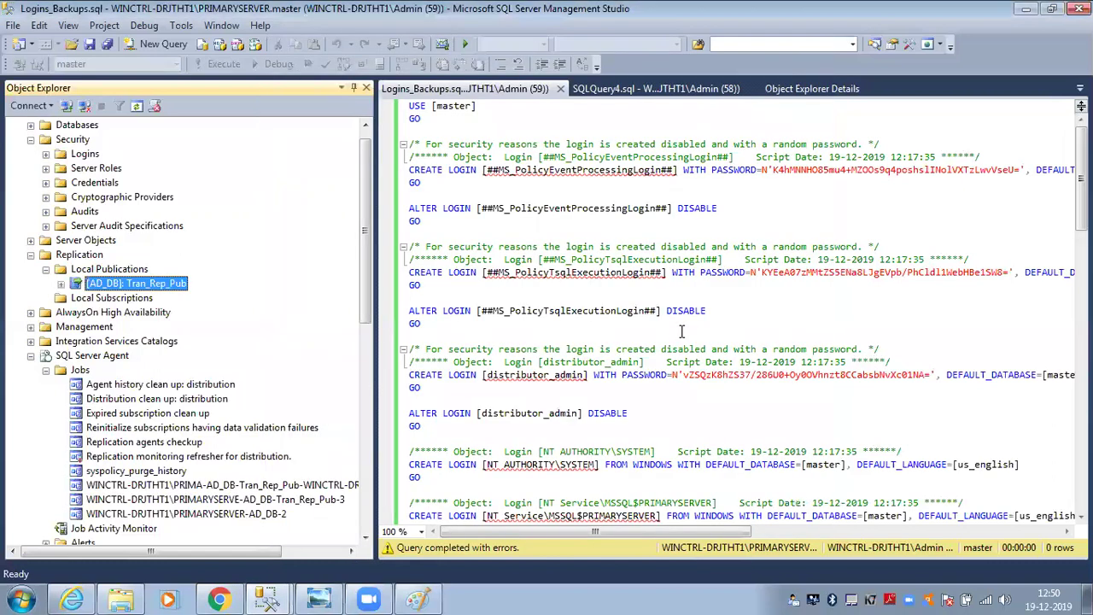
# - Reopen the Tran_Rep_Pub publication properties and drop all view articles from the objects to publish
pyautogui.rightClick(137, 285)
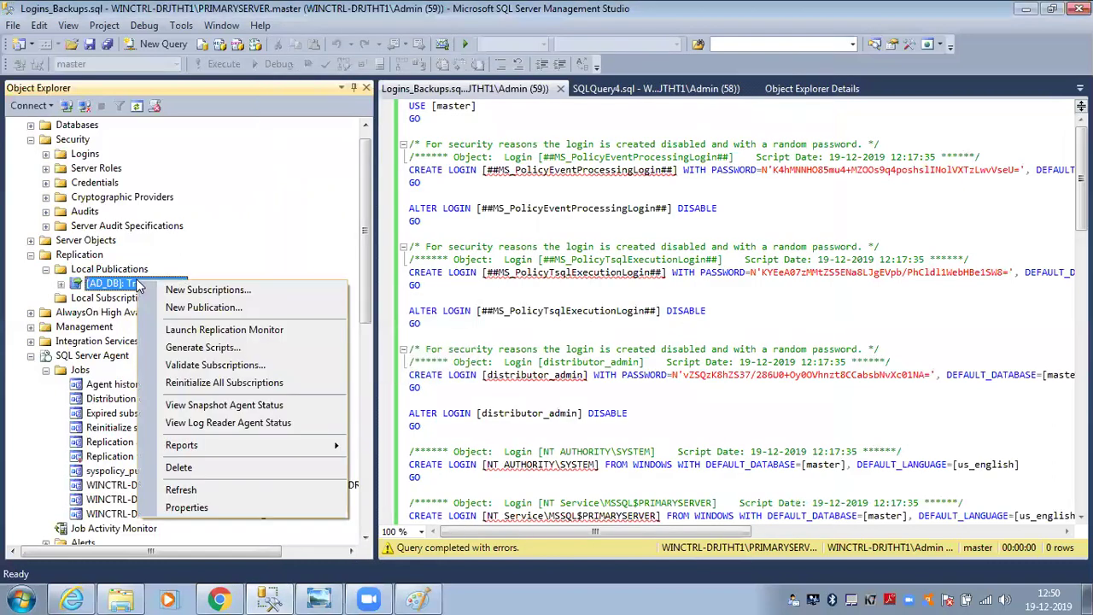
pyautogui.click(171, 505)
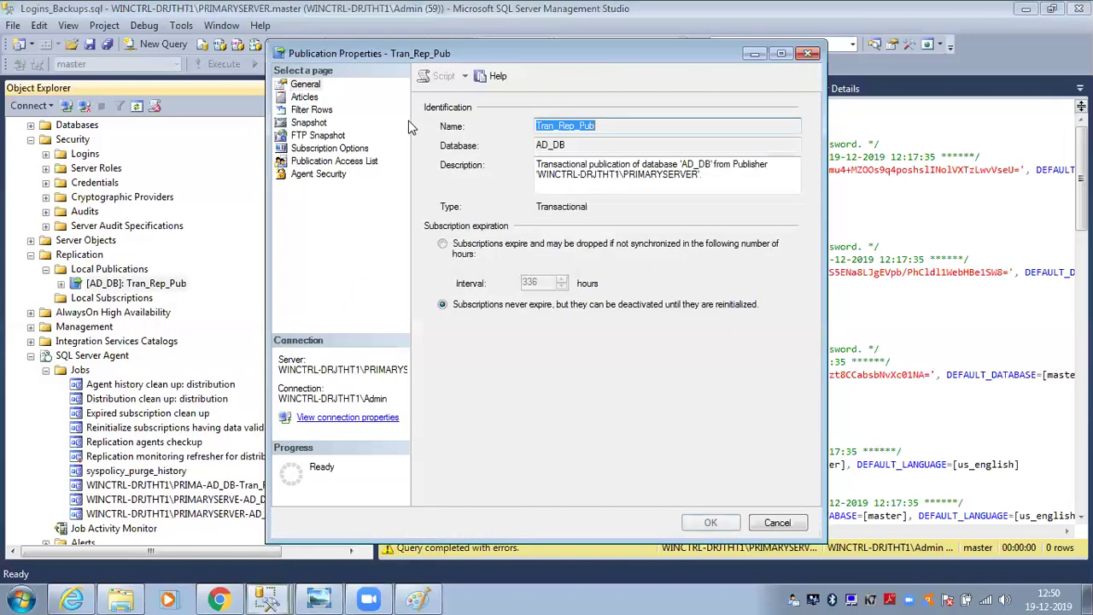
pyautogui.click(305, 96)
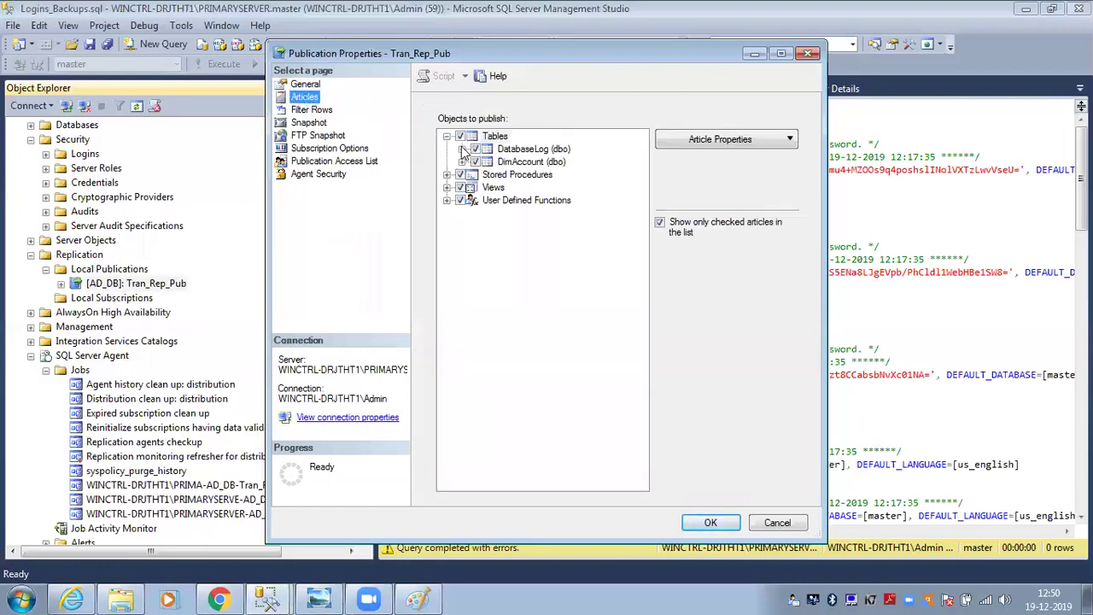
pyautogui.click(469, 176)
pyautogui.click(468, 189)
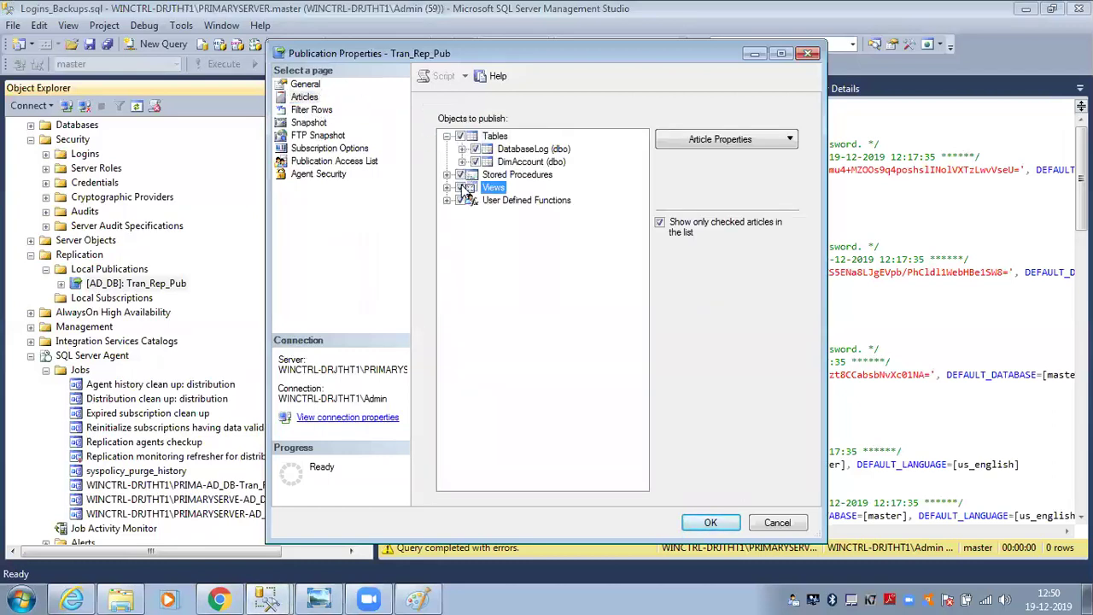
pyautogui.click(462, 187)
pyautogui.click(660, 334)
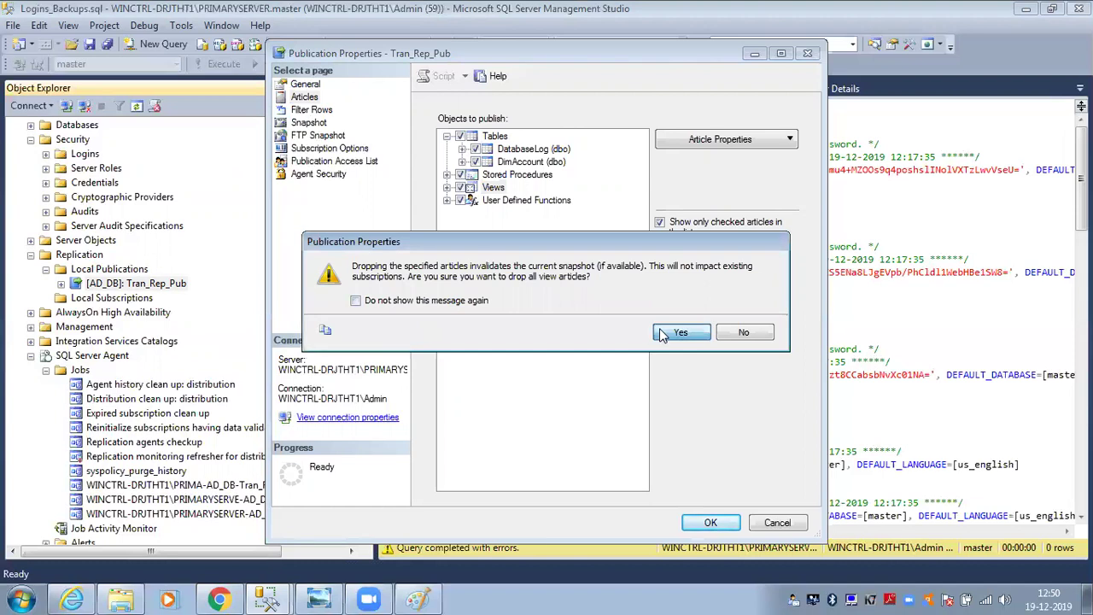
# - Drop all stored procedure and user defined function articles from Tran_Rep_Pub, and save the publication properties
pyautogui.click(459, 177)
pyautogui.click(460, 176)
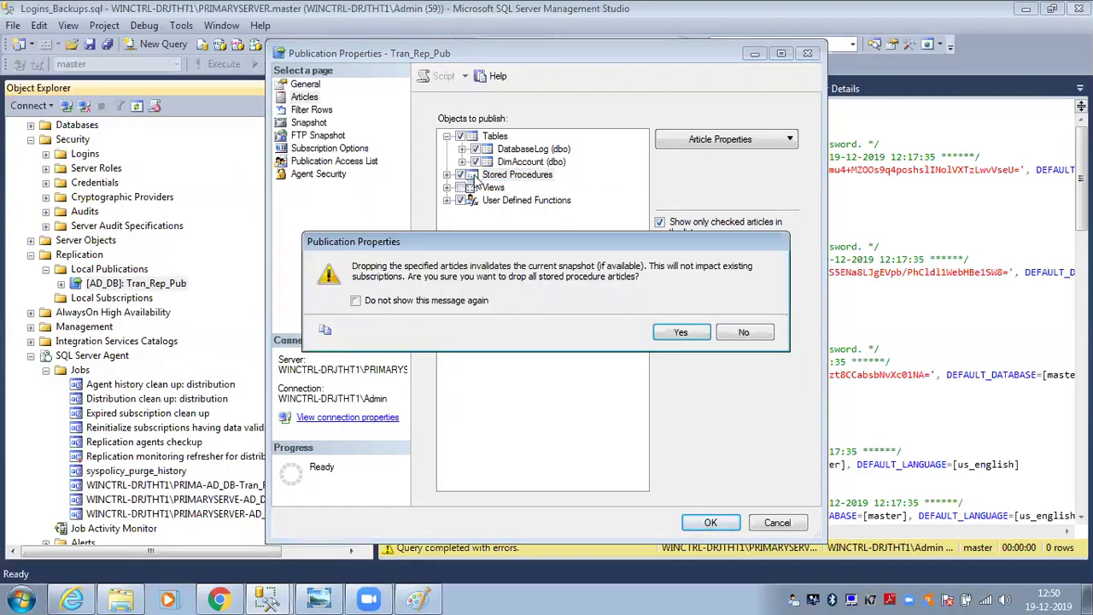
pyautogui.click(660, 334)
pyautogui.click(458, 202)
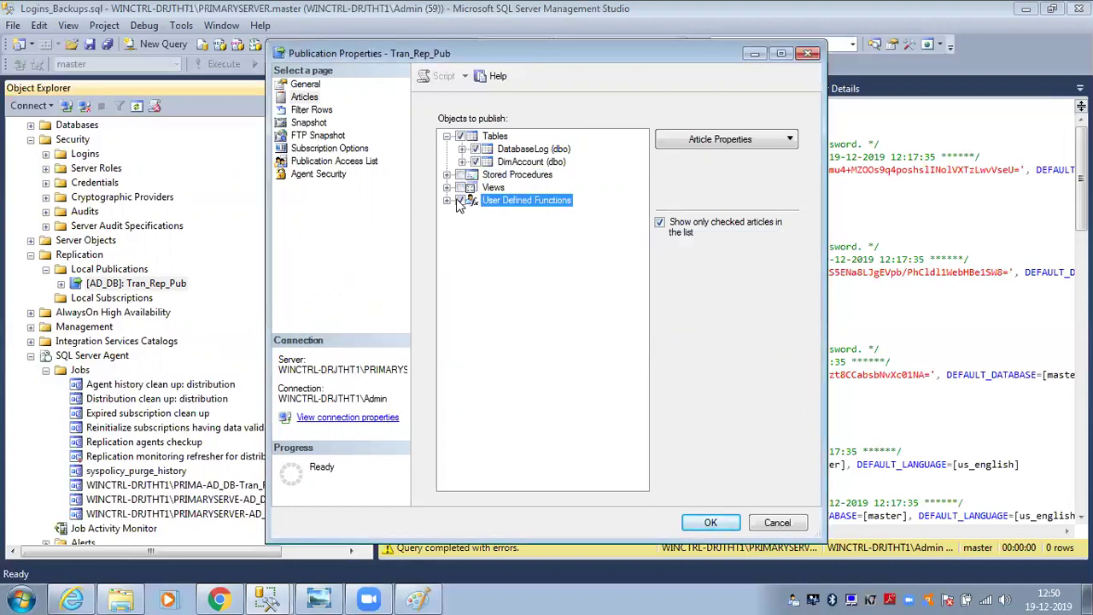
pyautogui.click(461, 202)
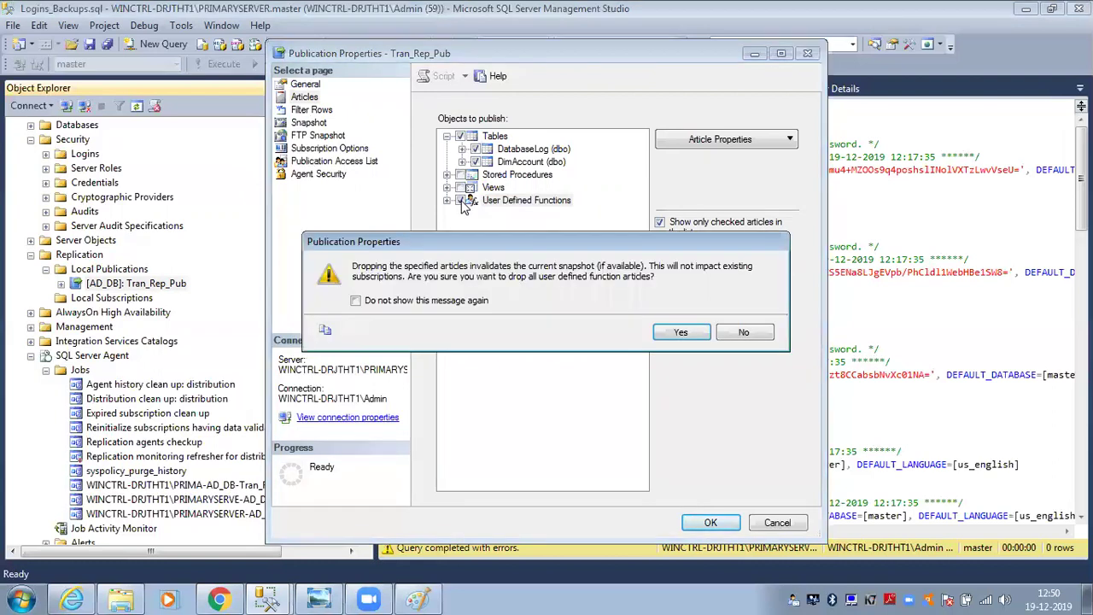
pyautogui.click(672, 329)
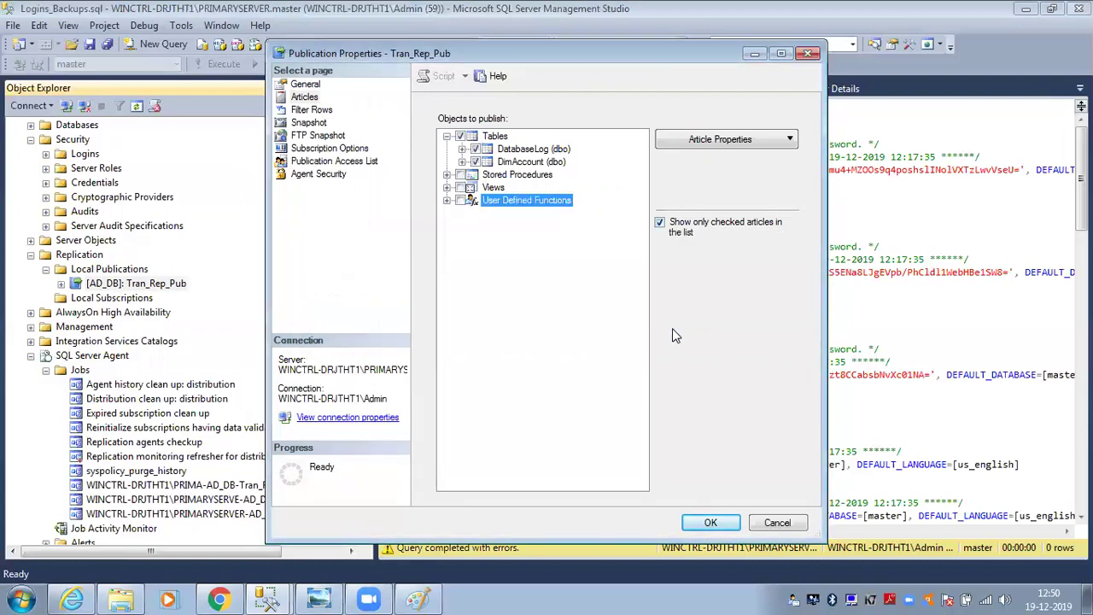
pyautogui.click(708, 523)
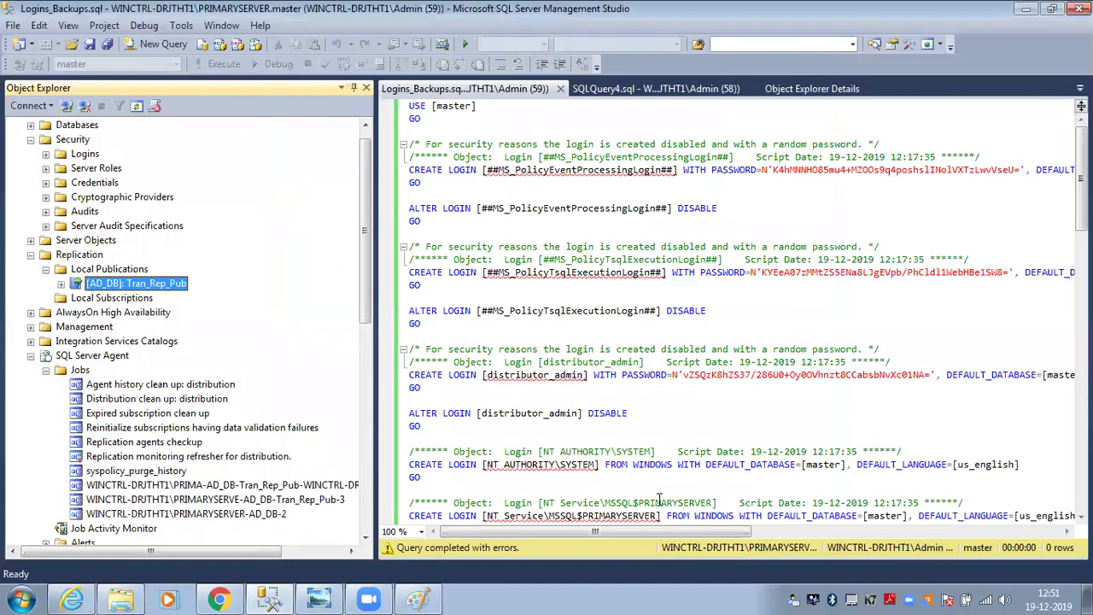
# - Reinitialize all subscriptions of the Tran_Rep_Pub publication on PRIMARYSERVER
pyautogui.rightClick(105, 282)
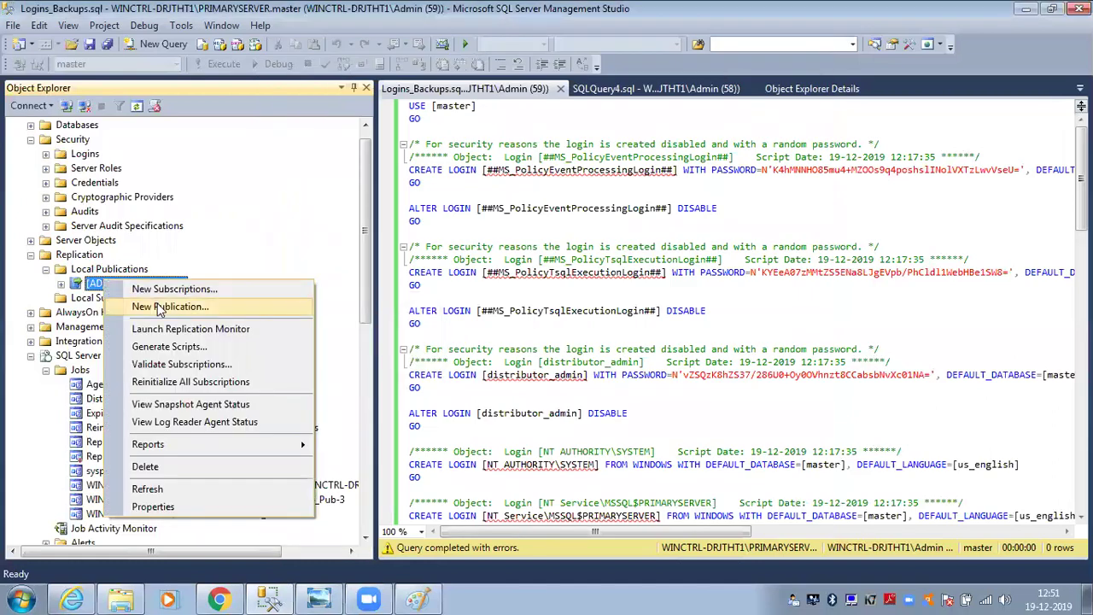
pyautogui.click(160, 381)
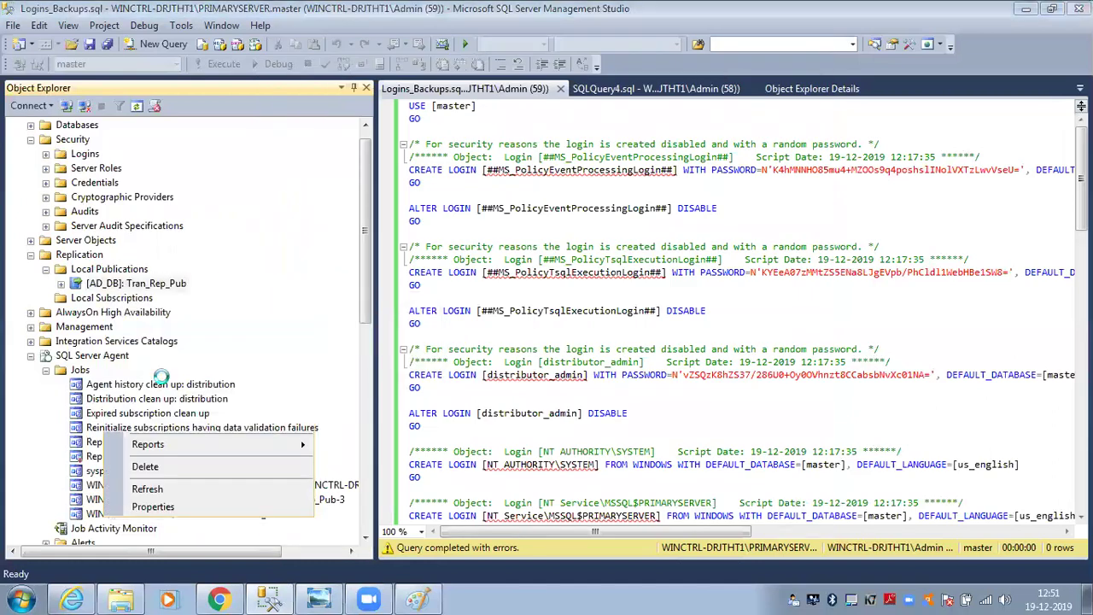
pyautogui.click(644, 353)
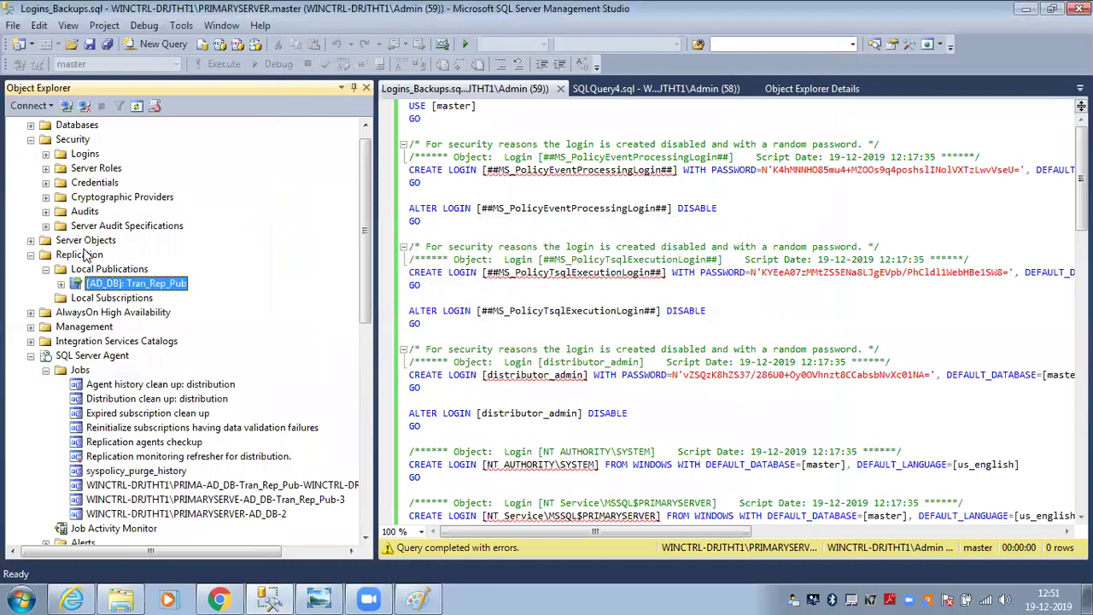
# - Open the Snapshot Agent status of Tran_Rep_Pub, start the agent to generate a new snapshot, and check its result
pyautogui.click(98, 271)
pyautogui.rightClick(99, 275)
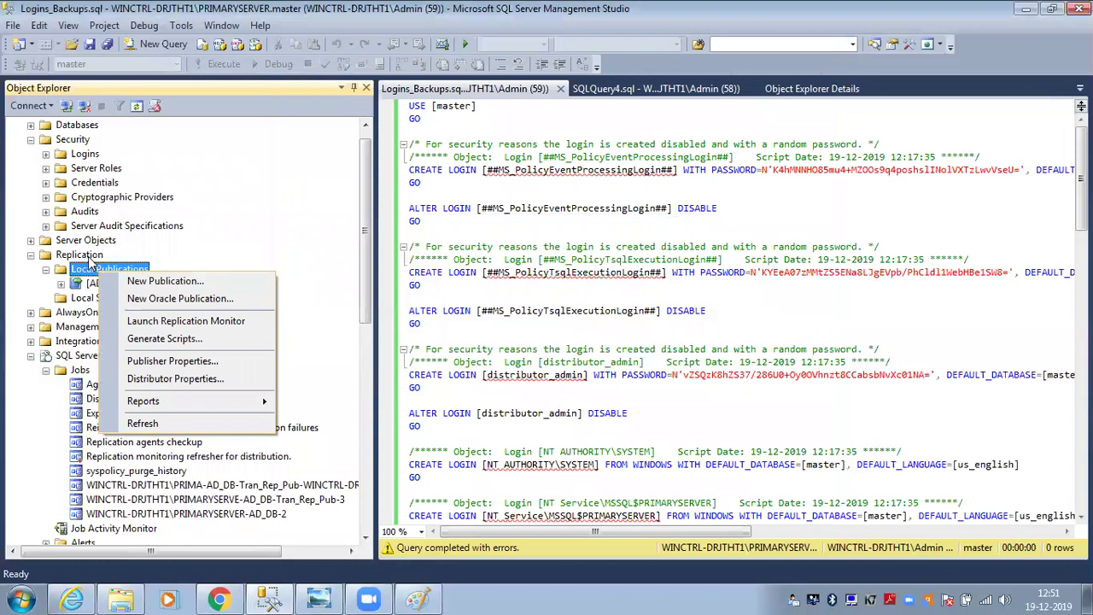
pyautogui.rightClick(88, 259)
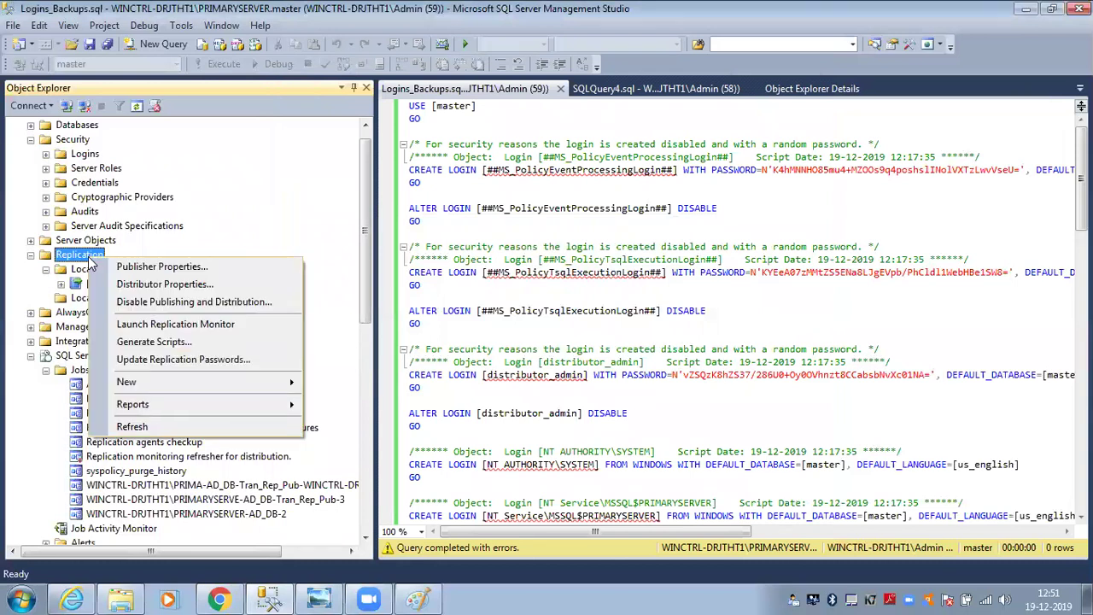
pyautogui.click(79, 273)
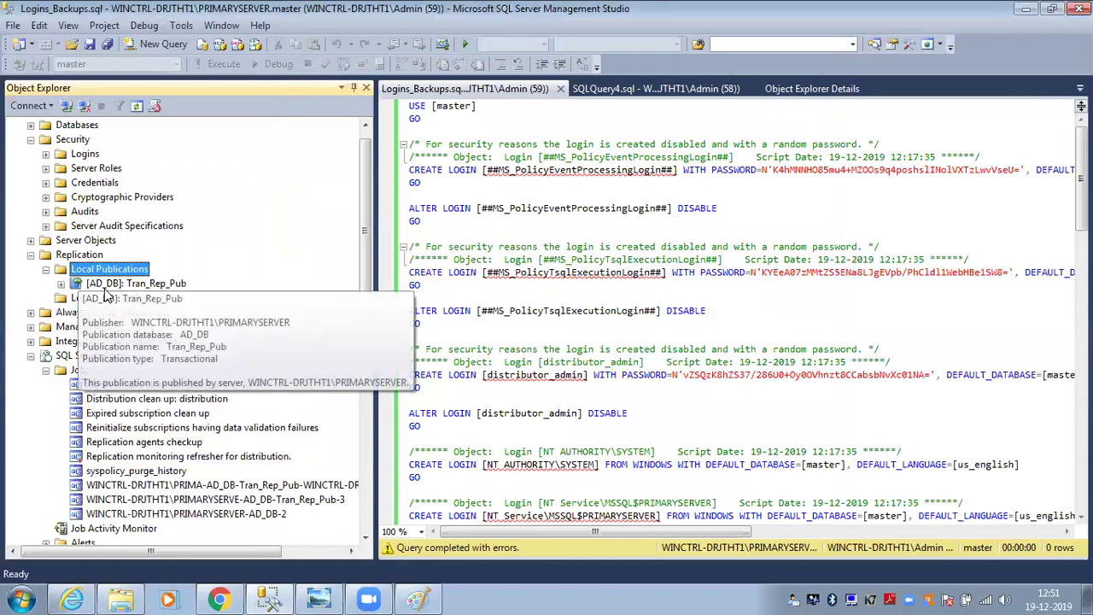
pyautogui.click(104, 287)
pyautogui.rightClick(106, 294)
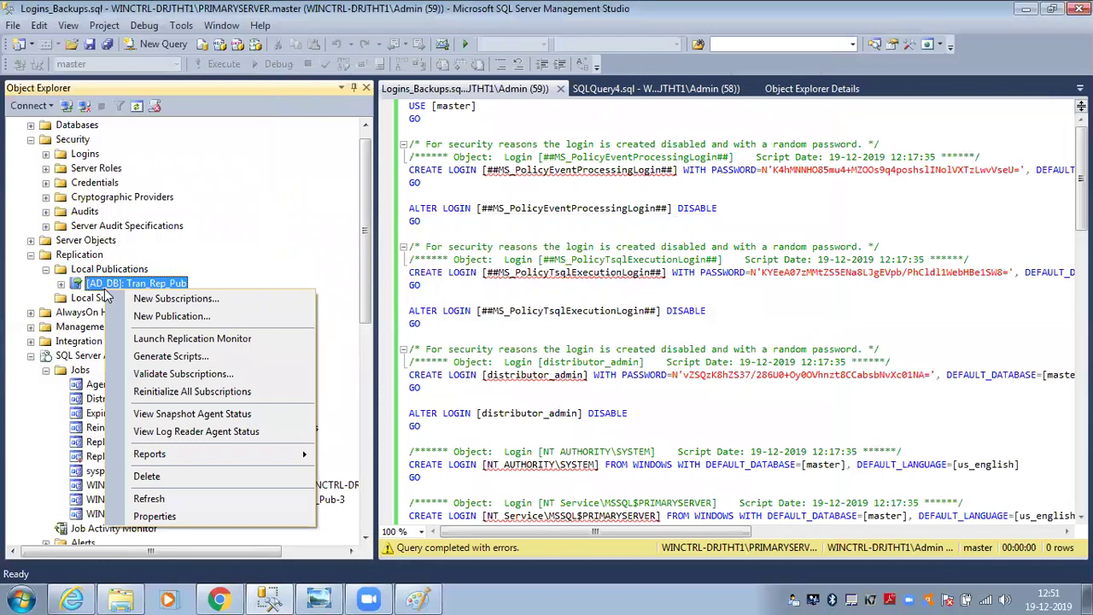
pyautogui.click(181, 415)
pyautogui.click(429, 384)
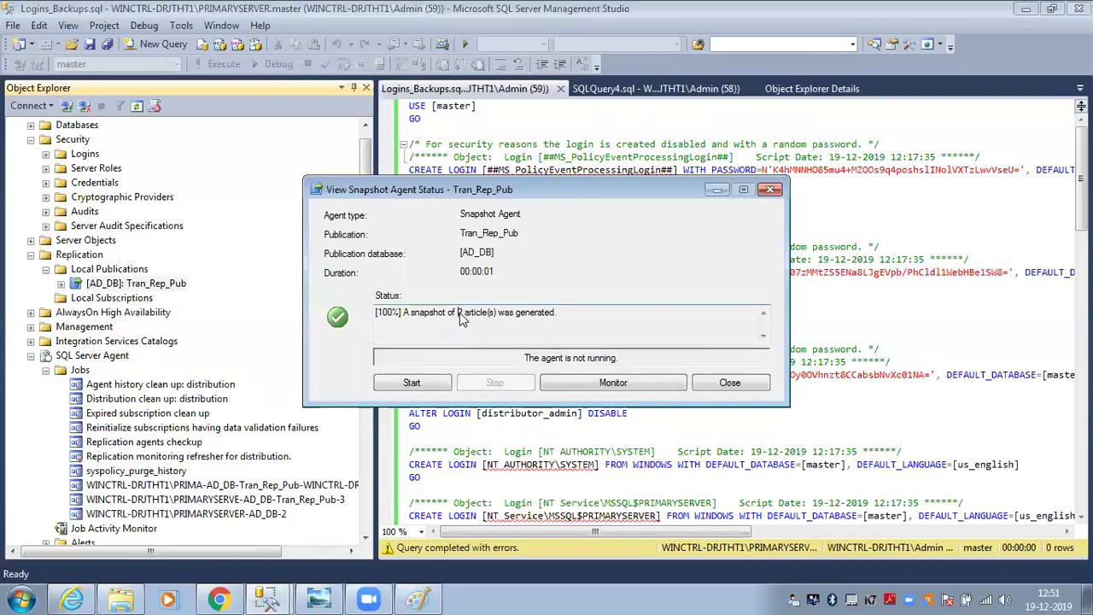
pyautogui.moveTo(459, 318); pyautogui.dragTo(505, 318)
# - Open Replication Monitor and inspect the error details of the Tran_Rep_Pub subscription, then close the subscription details and the Snapshot Agent status
pyautogui.click(598, 384)
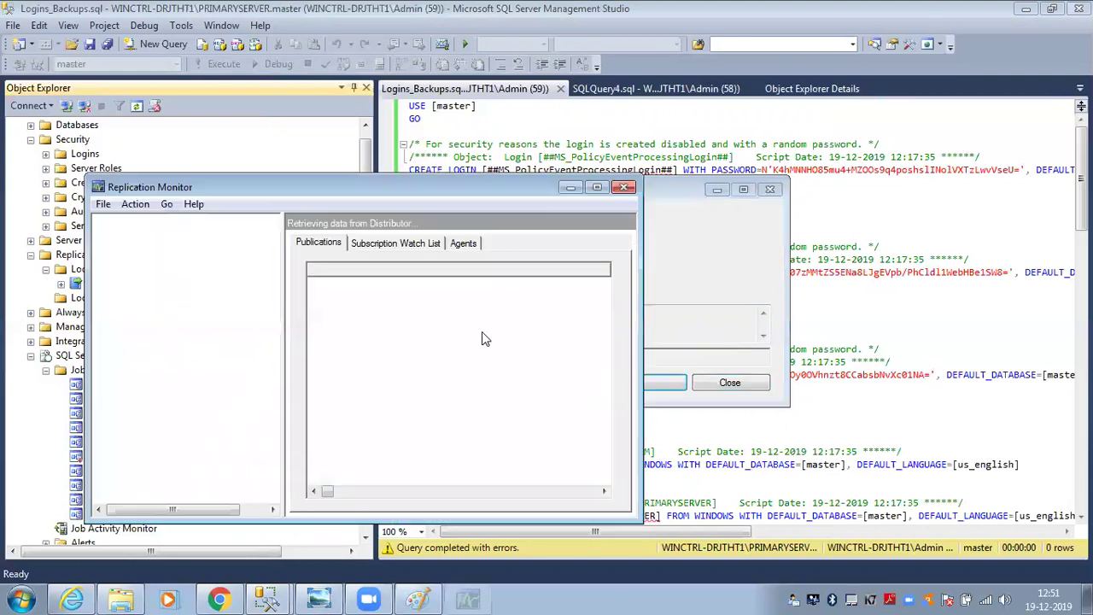
pyautogui.doubleClick(137, 246)
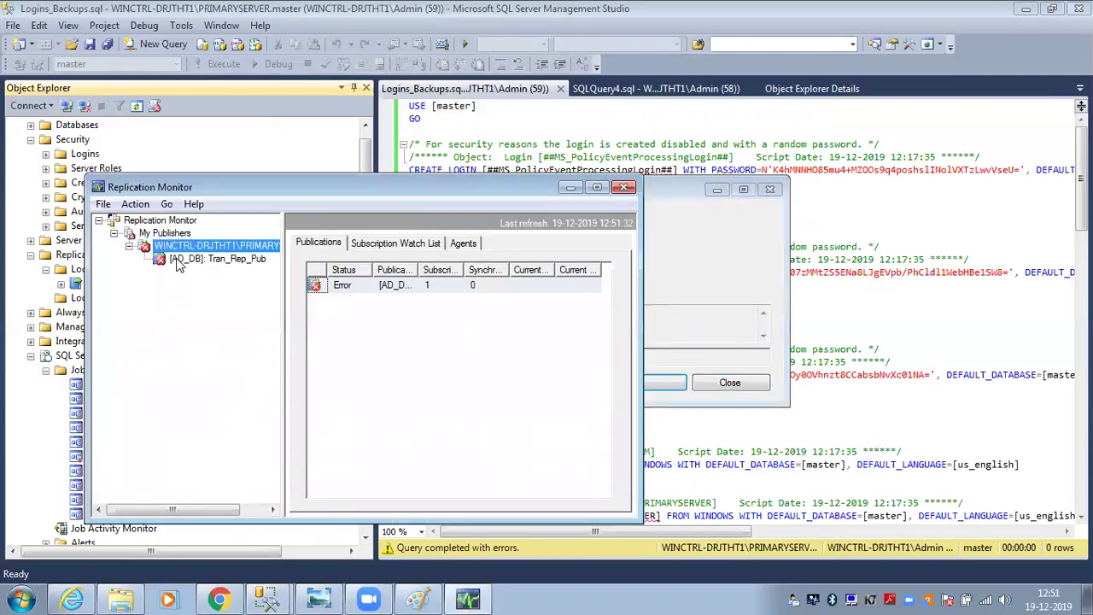
pyautogui.click(218, 259)
pyautogui.doubleClick(345, 308)
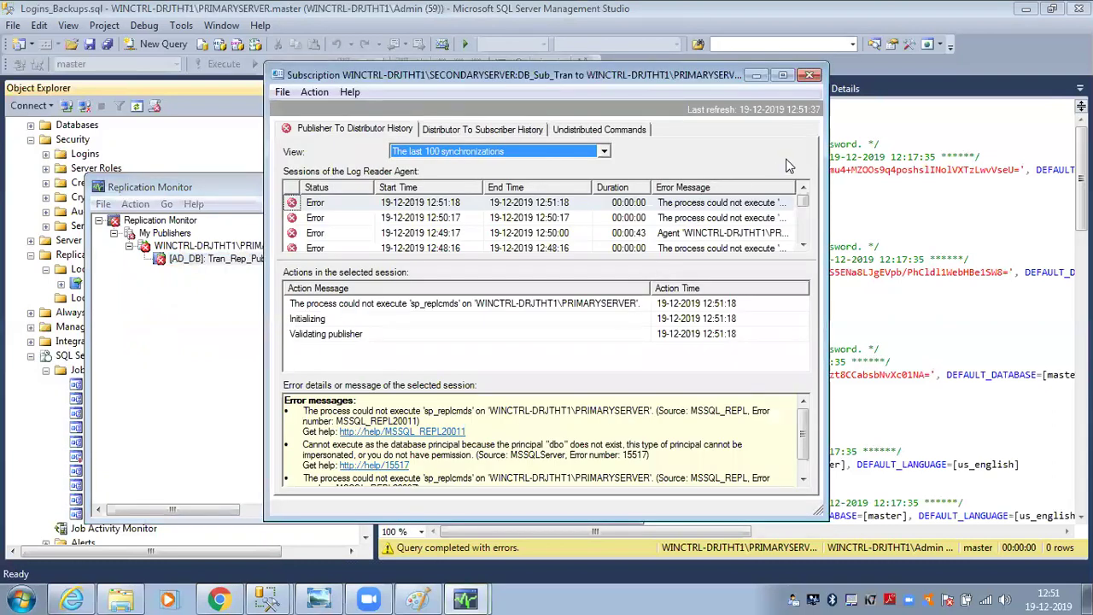
pyautogui.click(813, 75)
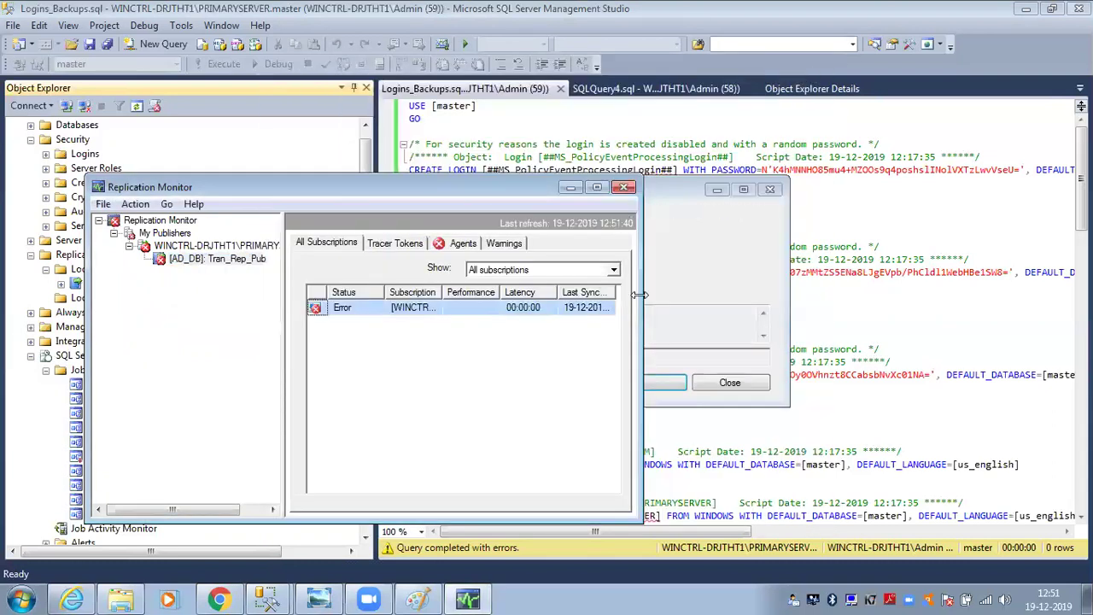
pyautogui.click(716, 385)
# - Filter the Tran_Rep_Pub subscriptions to errors only and review the Log Reader Agent's session errors, then close Replication Monitor
pyautogui.click(613, 270)
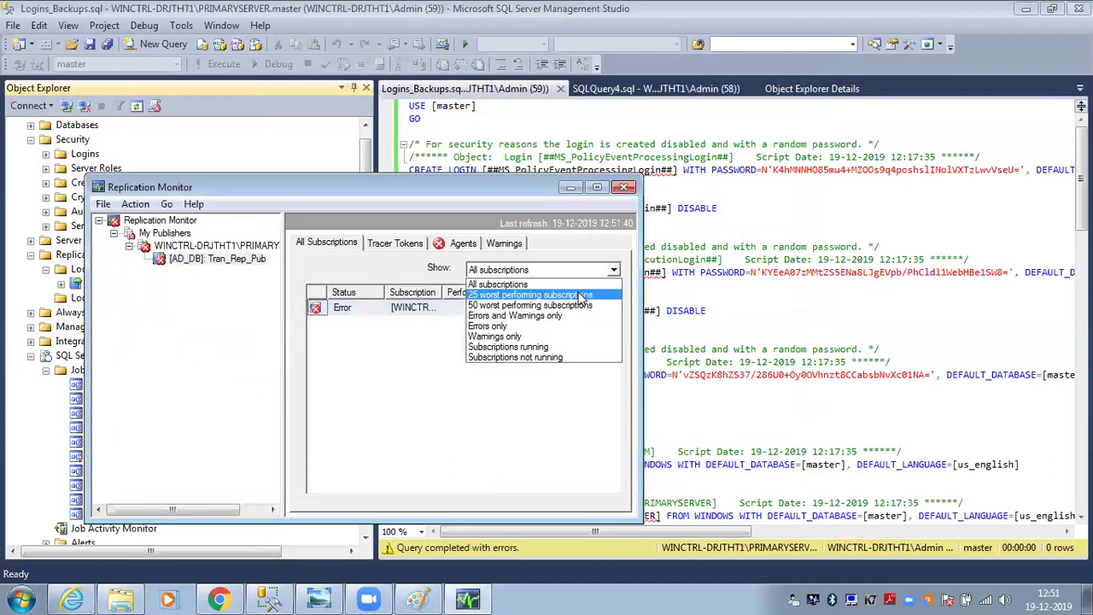
pyautogui.click(543, 326)
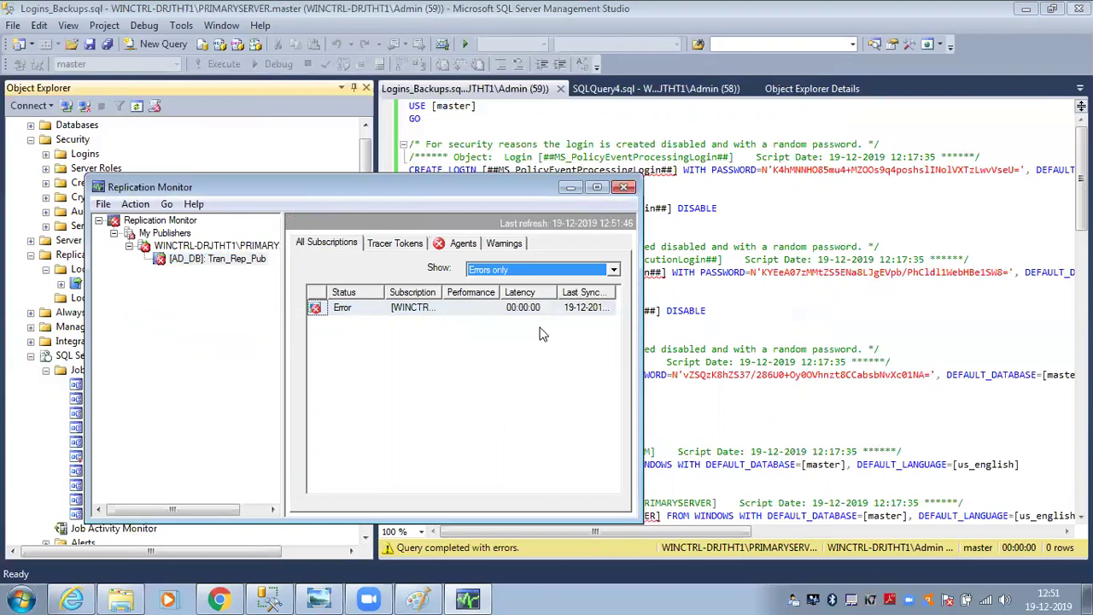
pyautogui.click(461, 244)
pyautogui.doubleClick(362, 314)
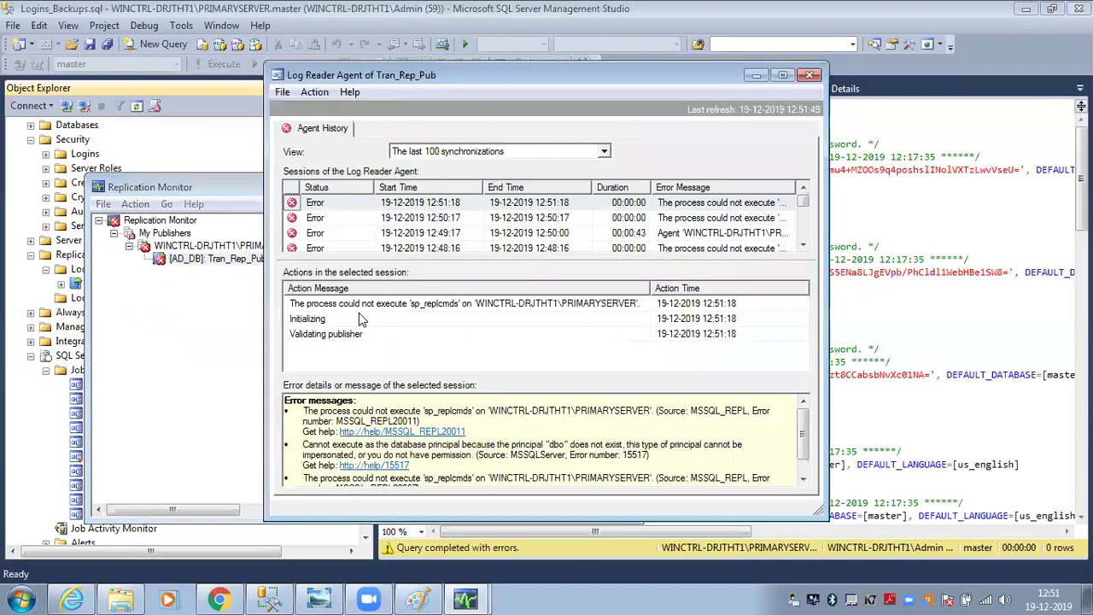
pyautogui.click(358, 309)
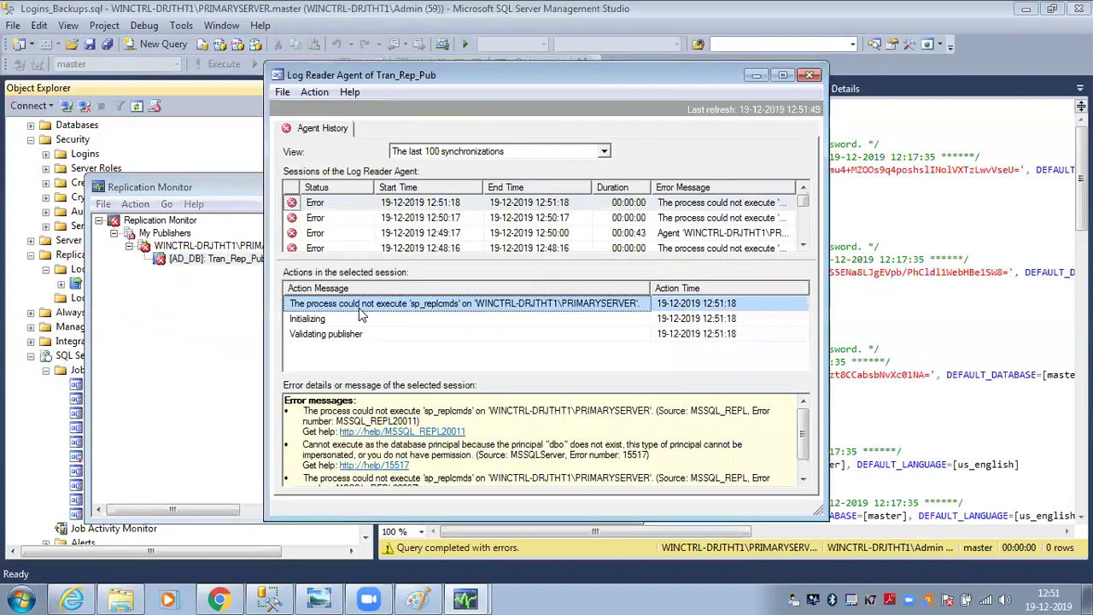
pyautogui.click(680, 219)
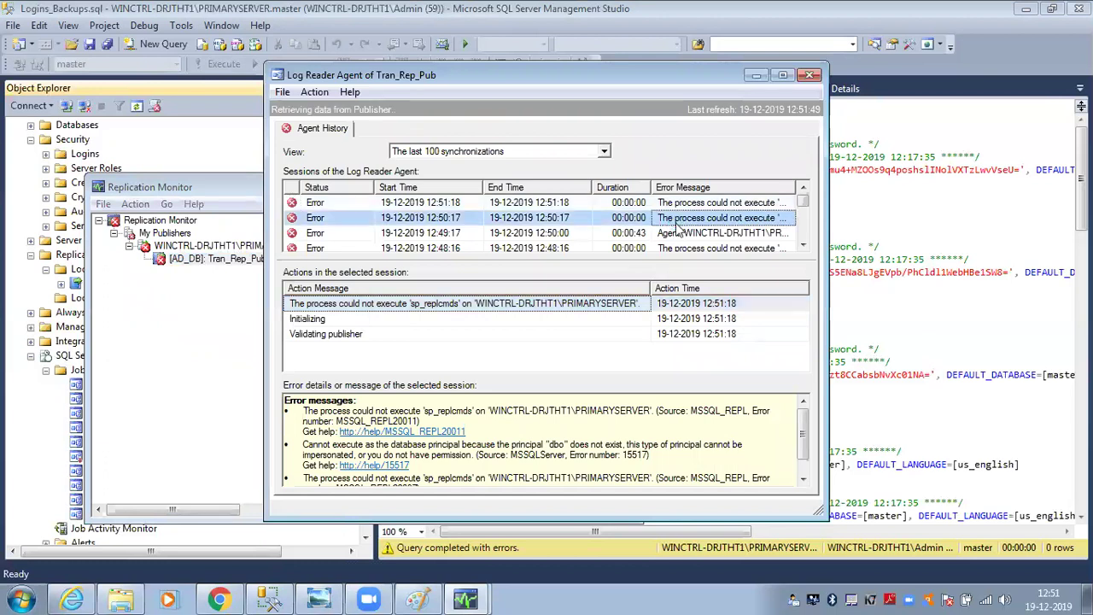
pyautogui.click(810, 77)
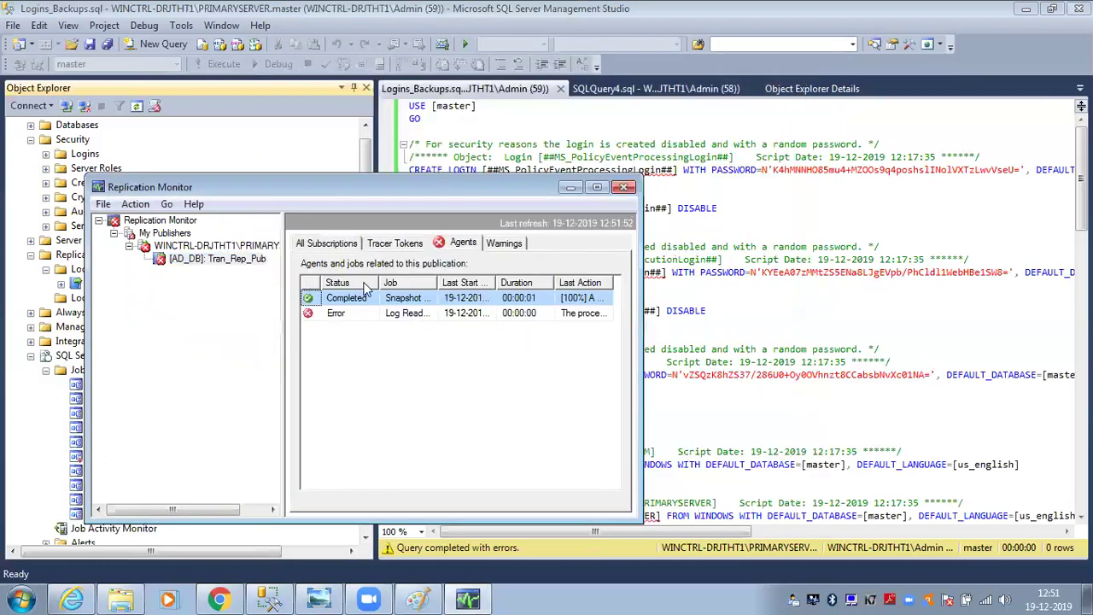
pyautogui.click(622, 188)
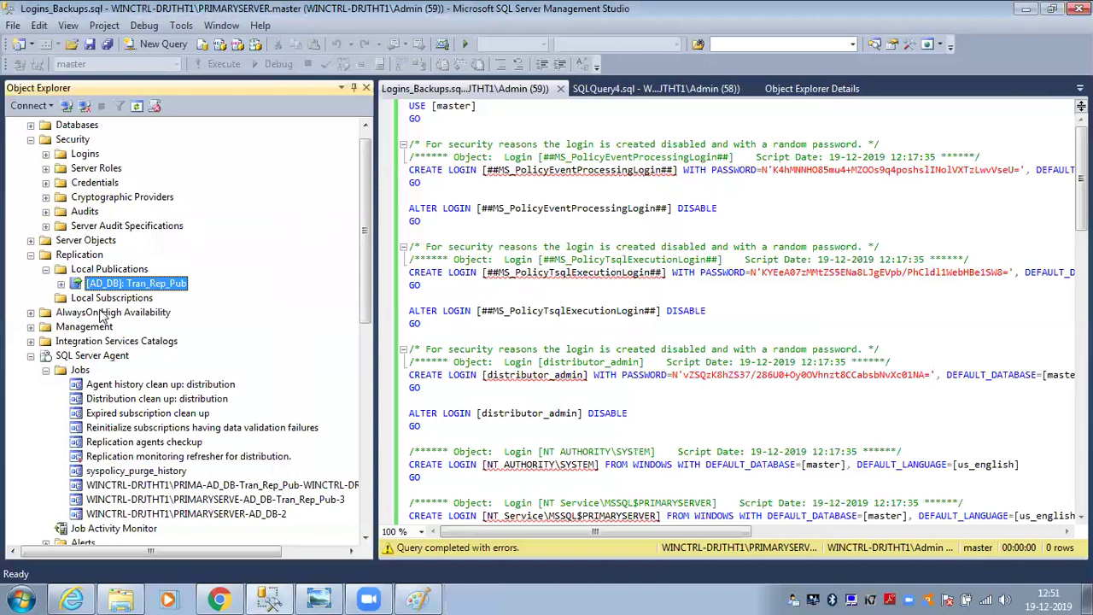
# - Mark the DB_Sub_Tran local subscription on SECONDARYSERVER for reinitialization
pyautogui.moveTo(367, 309); pyautogui.dragTo(370, 411)
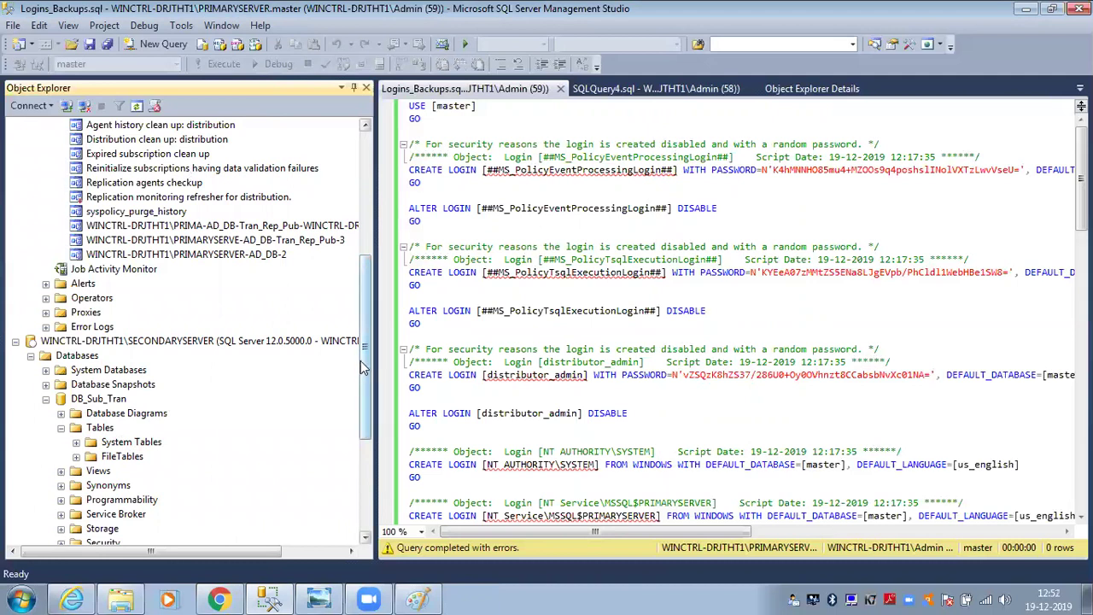
pyautogui.moveTo(363, 362); pyautogui.dragTo(380, 485)
pyautogui.rightClick(151, 470)
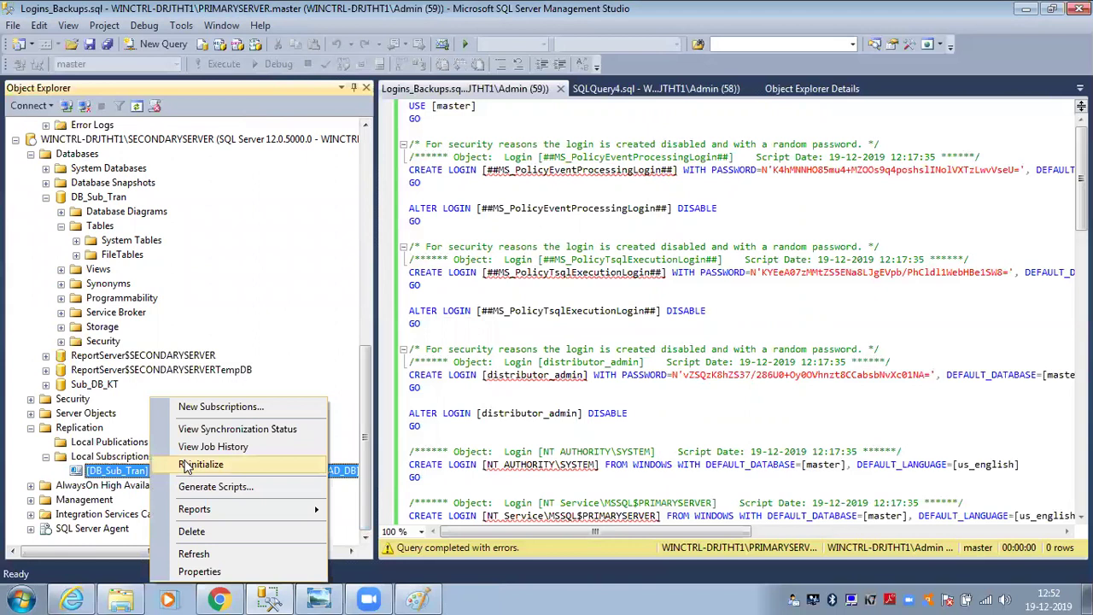
pyautogui.click(185, 467)
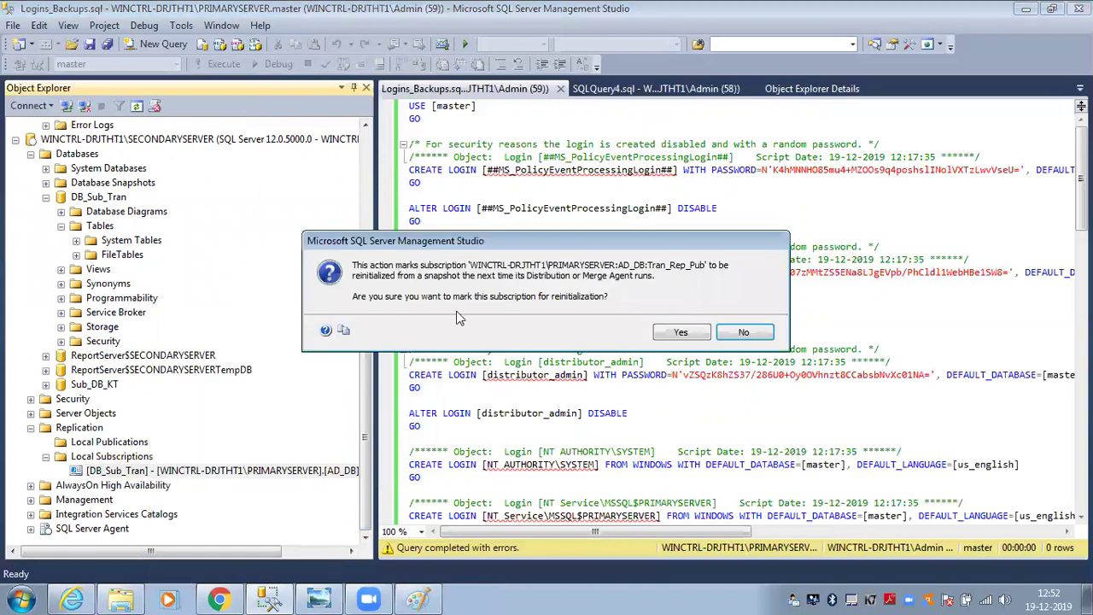
pyautogui.click(680, 332)
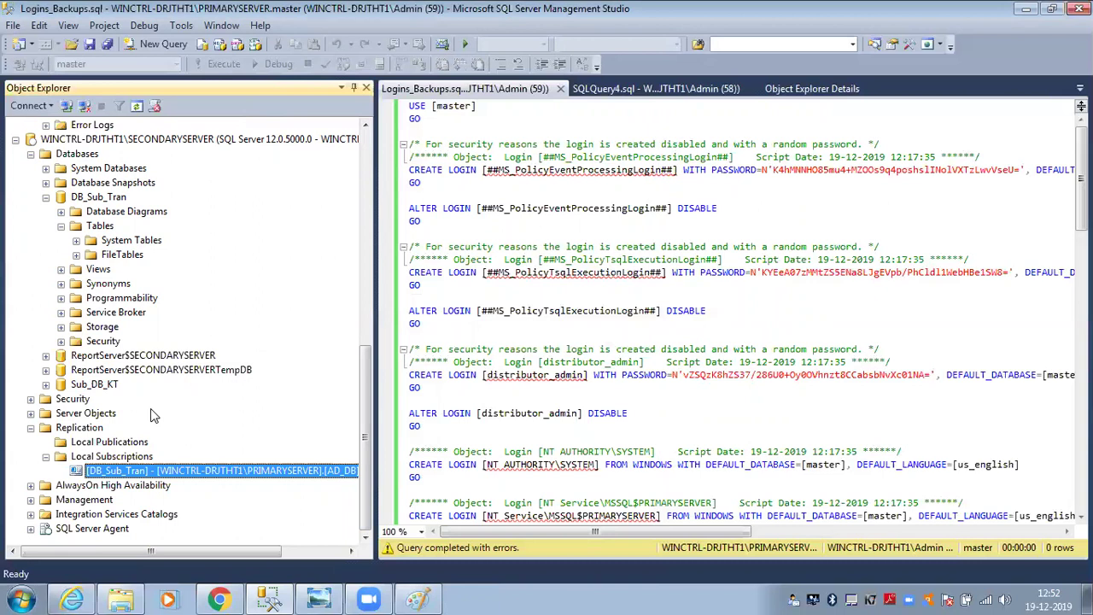
# - View the DB_Sub_Tran subscription's job history, then refresh the DB_Sub_Tran database and expand its tables to look for replicated ones
pyautogui.rightClick(146, 475)
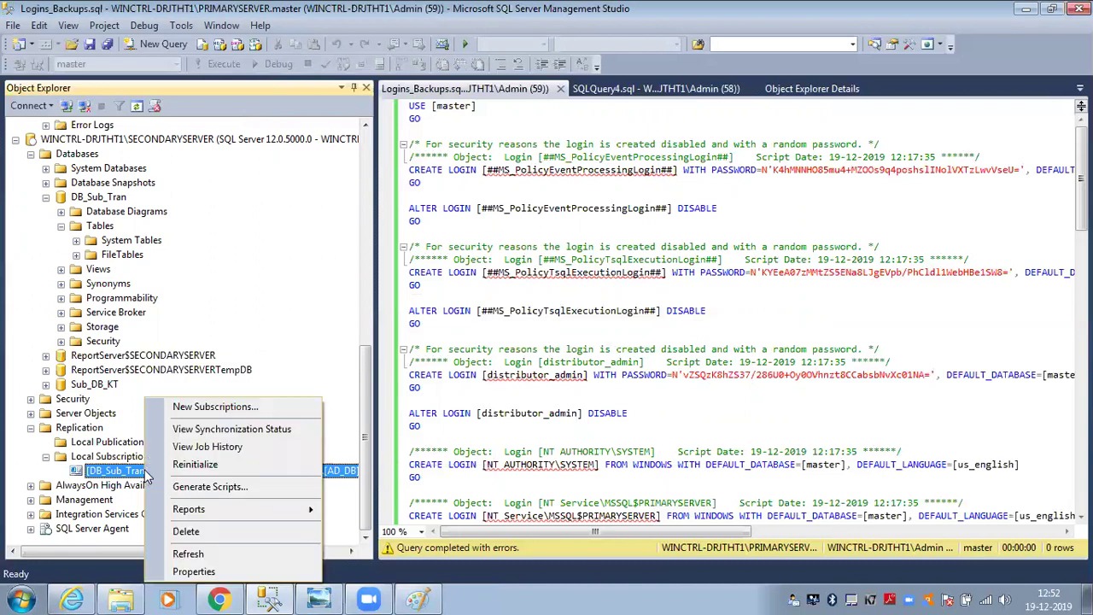
pyautogui.click(198, 450)
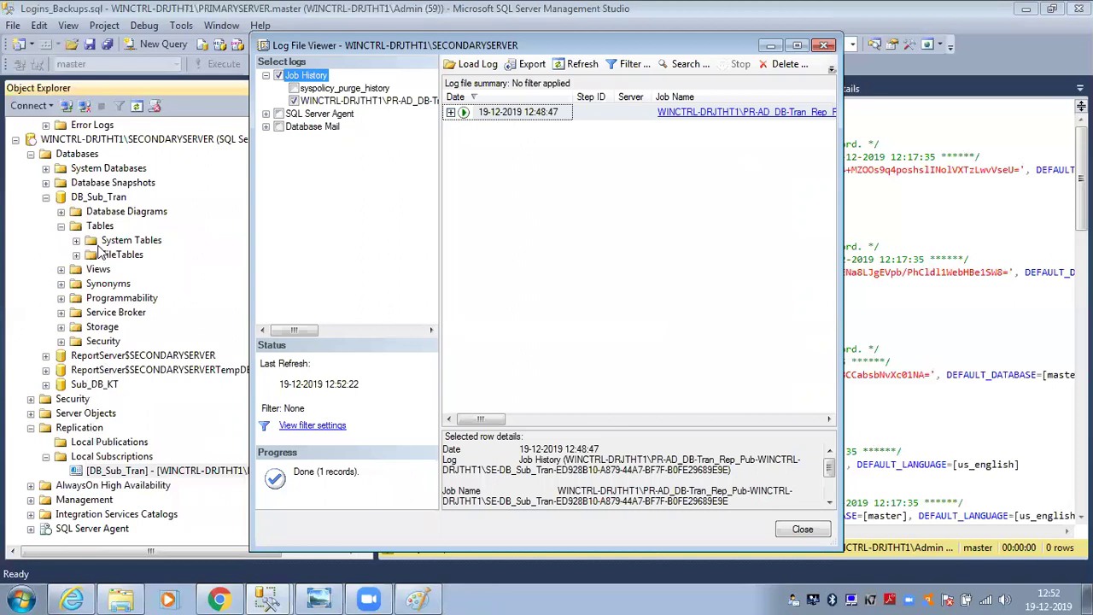
pyautogui.click(98, 198)
pyautogui.rightClick(97, 202)
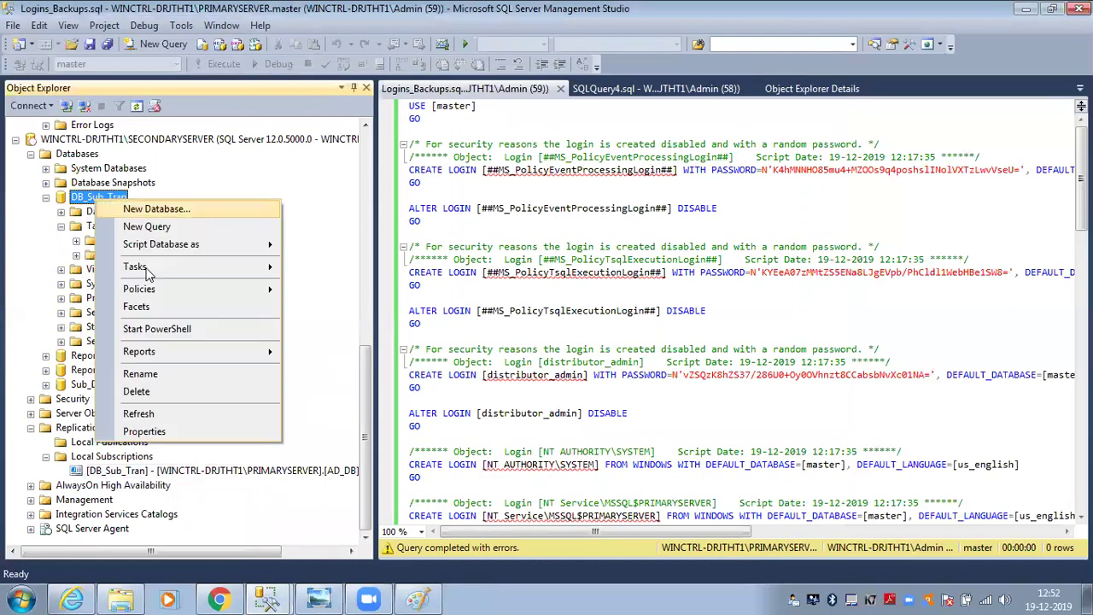
pyautogui.click(138, 413)
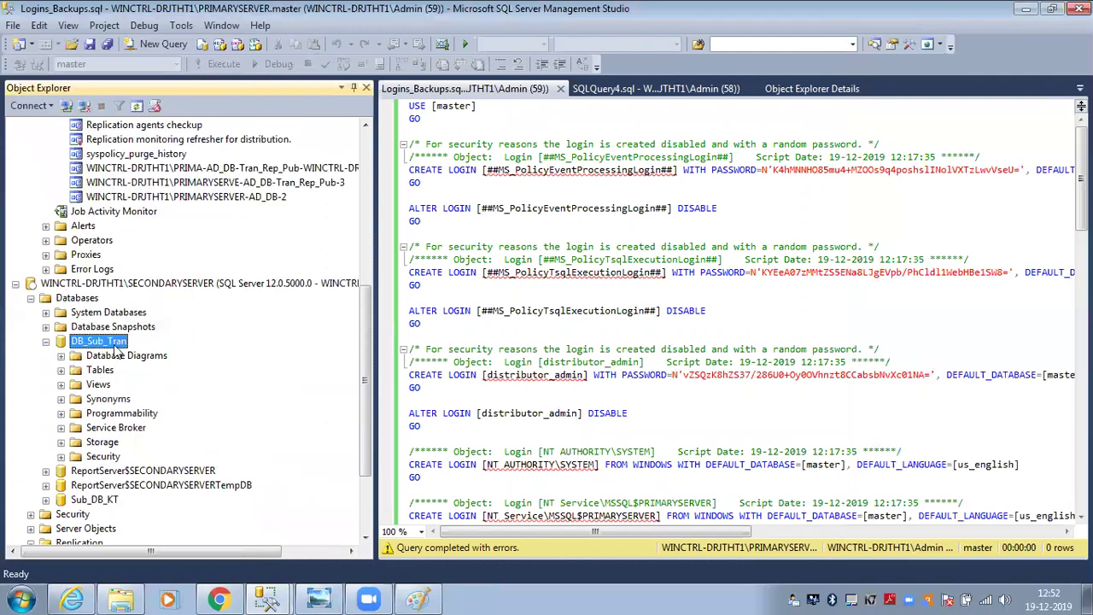
pyautogui.click(60, 371)
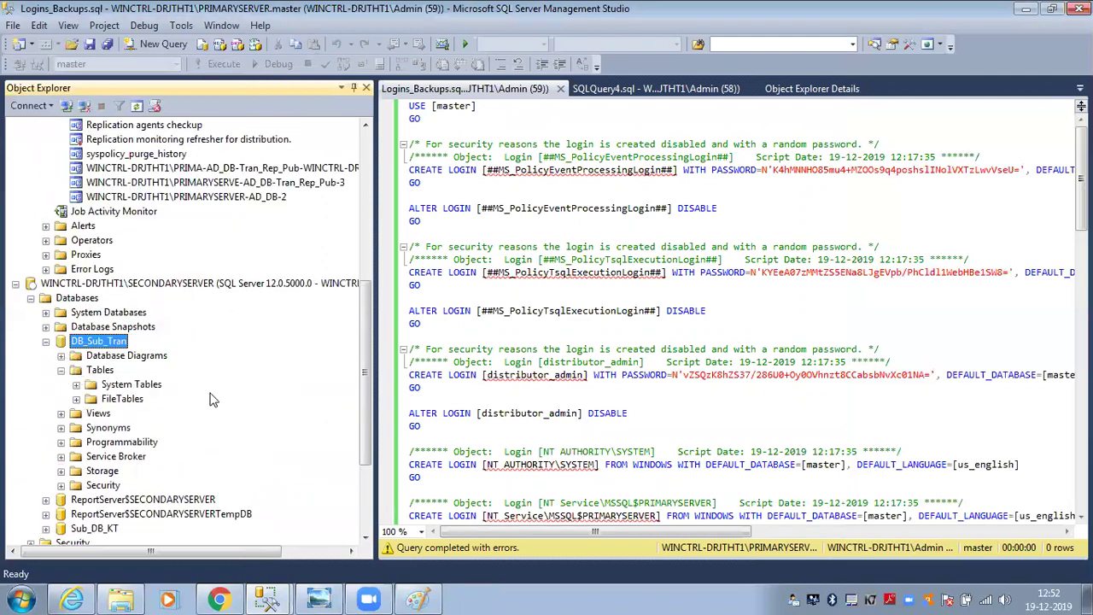
# - Launch Replication Monitor for the Tran_Rep_Pub publication on PRIMARYSERVER
pyautogui.moveTo(366, 360); pyautogui.dragTo(365, 245)
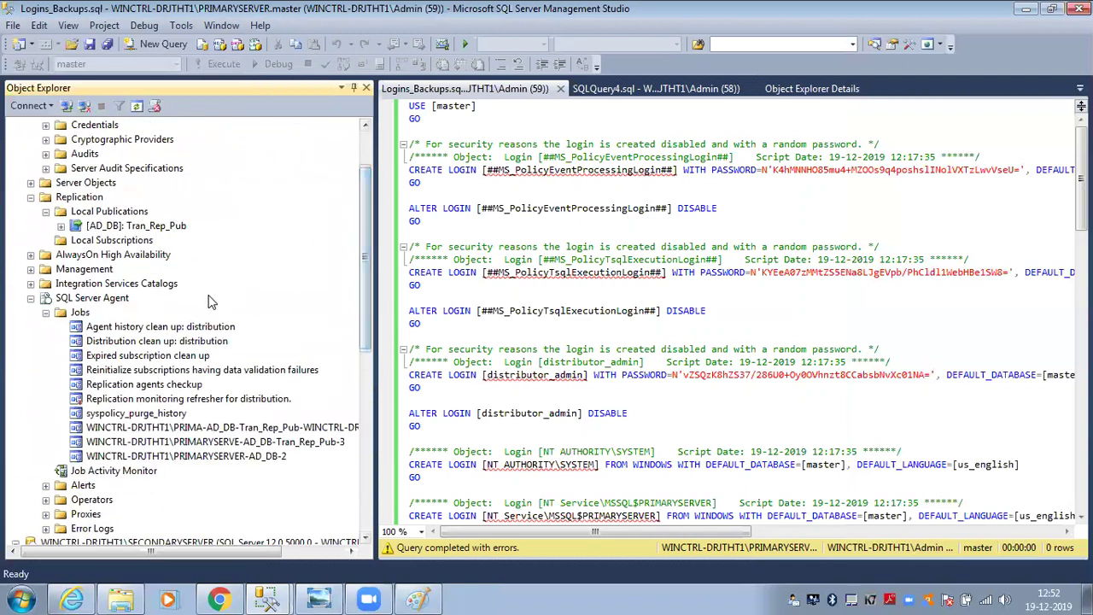
pyautogui.click(120, 227)
pyautogui.rightClick(119, 228)
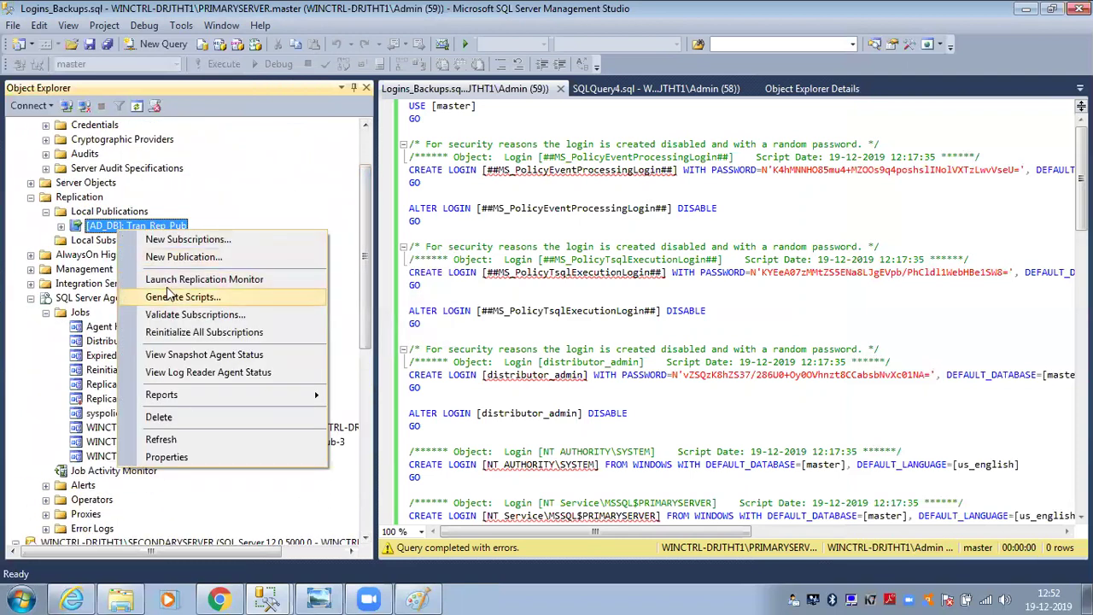
pyautogui.click(171, 285)
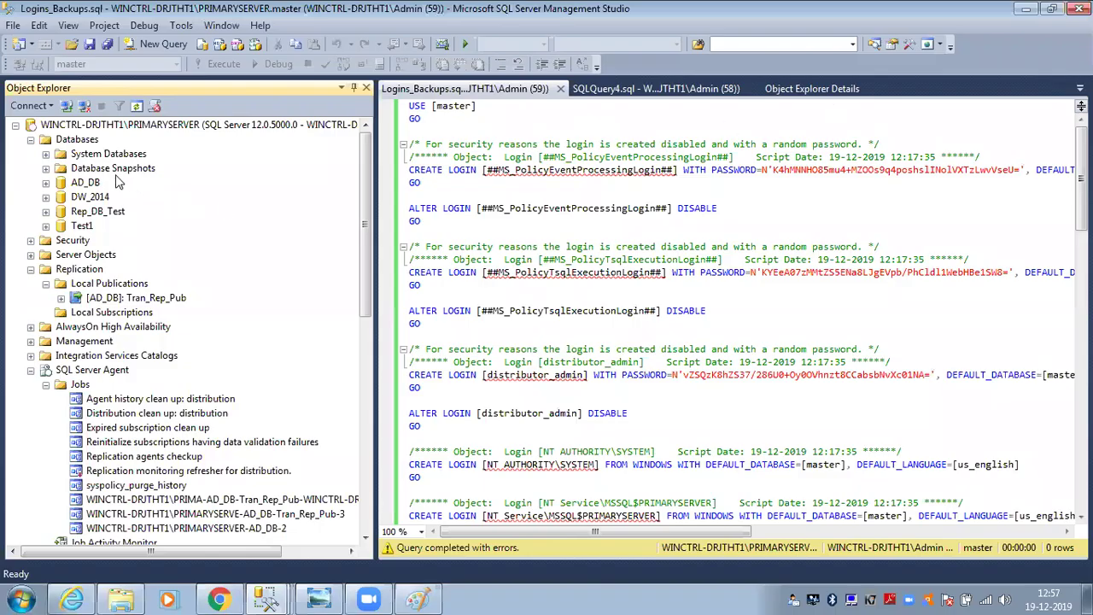
# - Check AD_DB's owner in the Files page of its database properties, then refresh PRIMARYSERVER's SQL Server Agent jobs list
pyautogui.rightClick(85, 182)
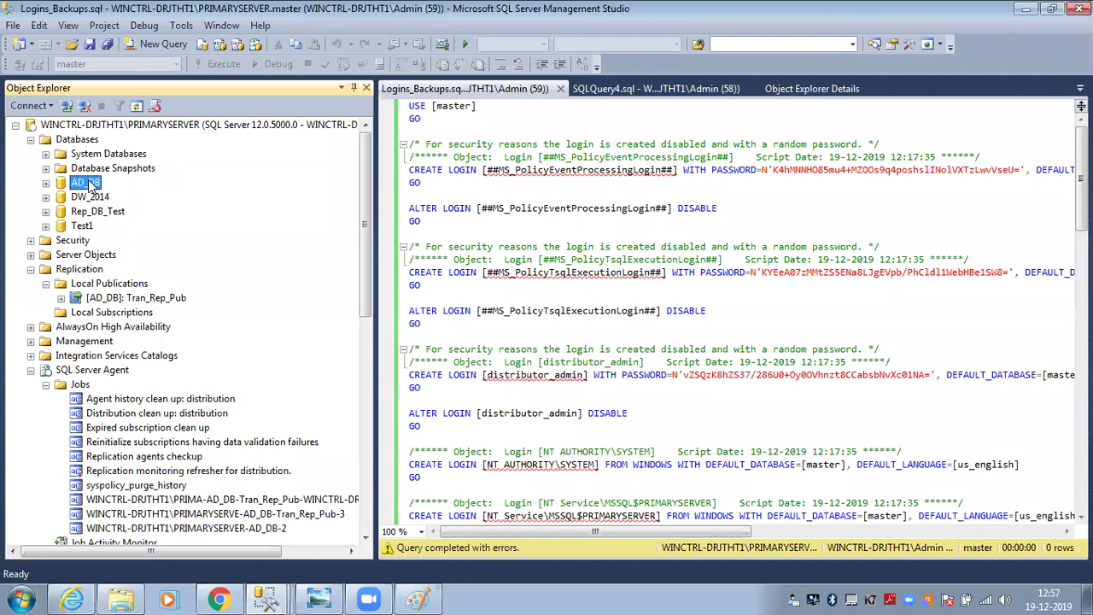
pyautogui.click(167, 417)
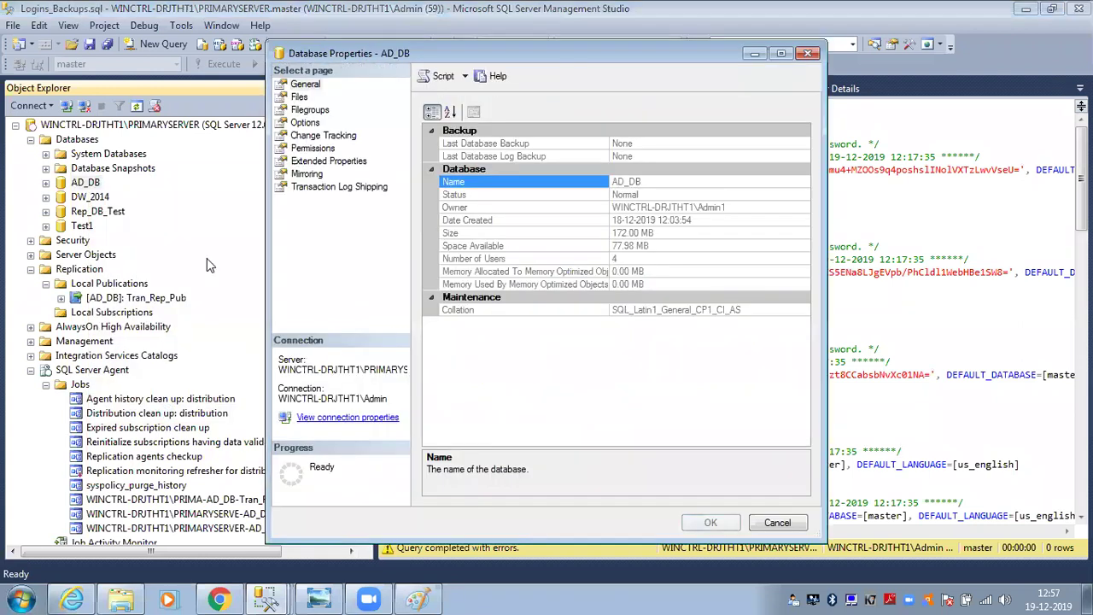
pyautogui.click(303, 100)
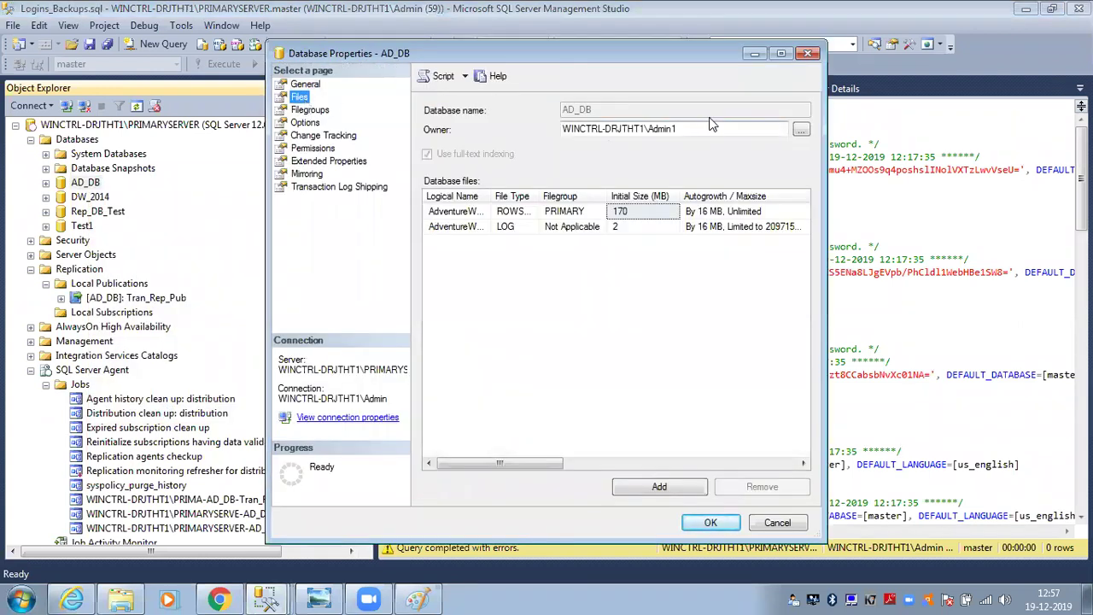
pyautogui.moveTo(696, 132); pyautogui.dragTo(477, 131)
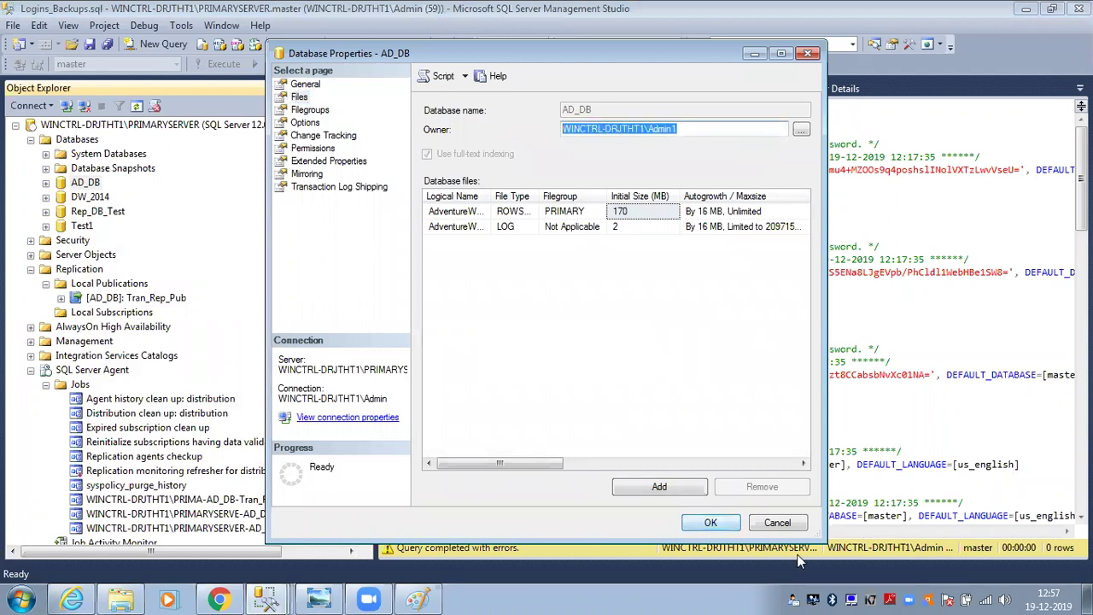
pyautogui.click(778, 529)
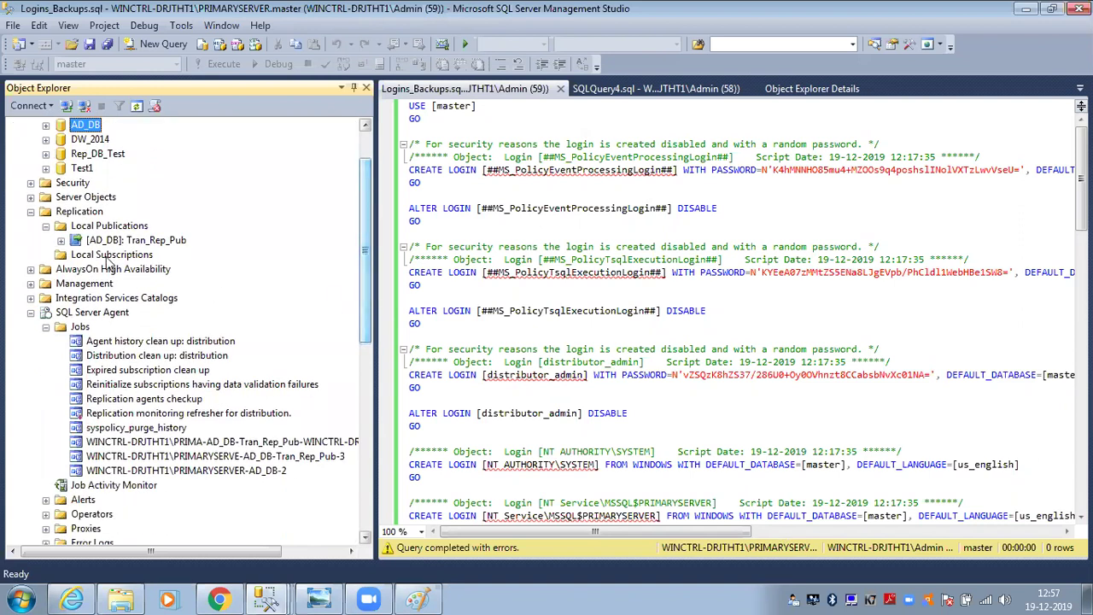
pyautogui.click(79, 327)
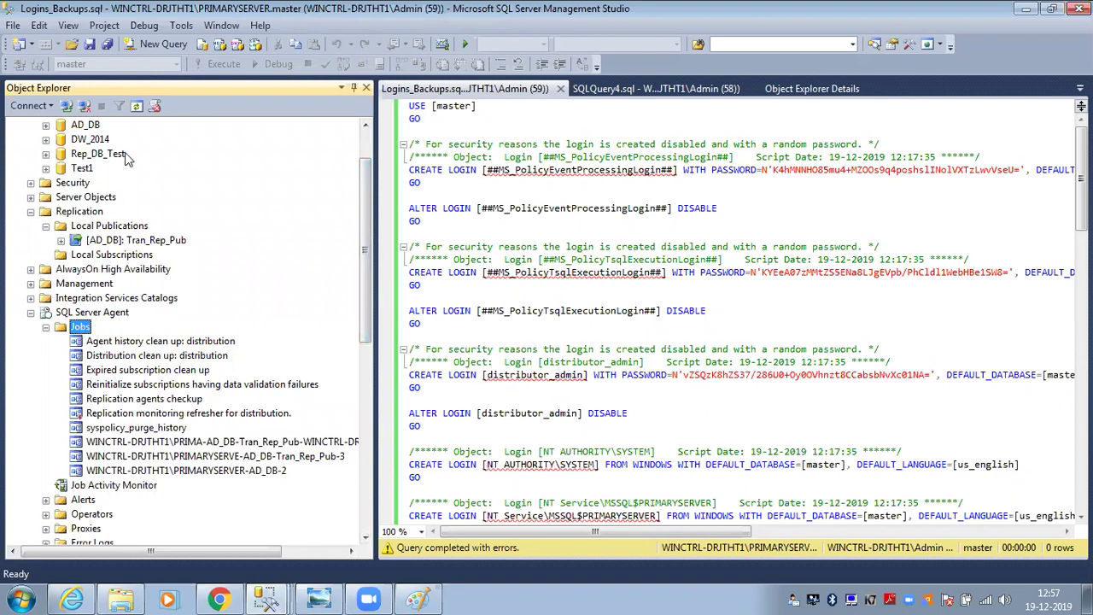
pyautogui.click(137, 106)
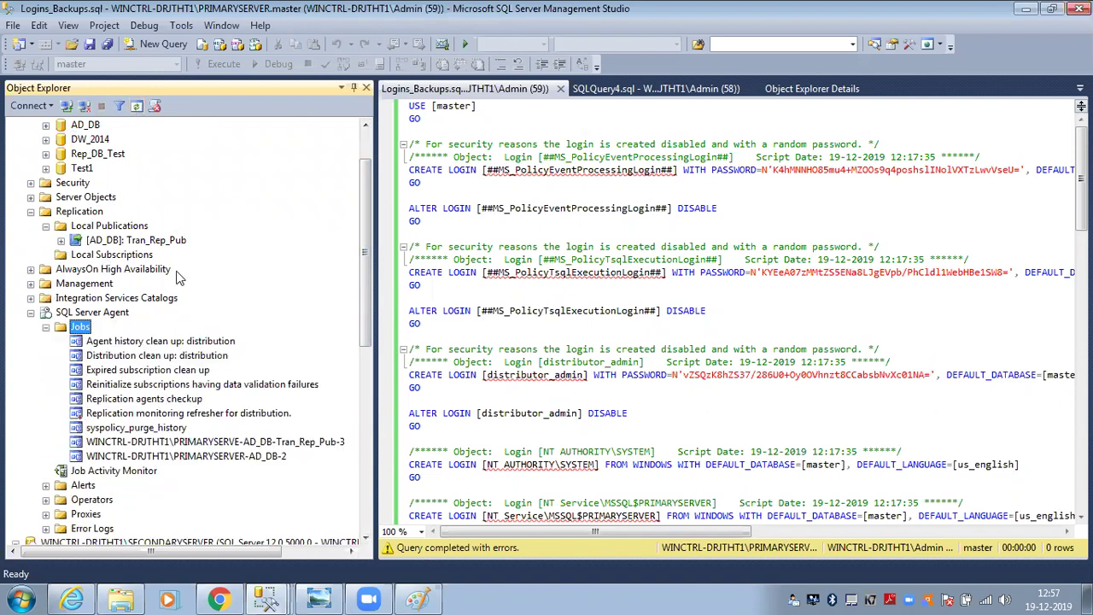
# - Stop the Log Reader Agent of the Tran_Rep_Pub publication and start it again
pyautogui.rightClick(128, 245)
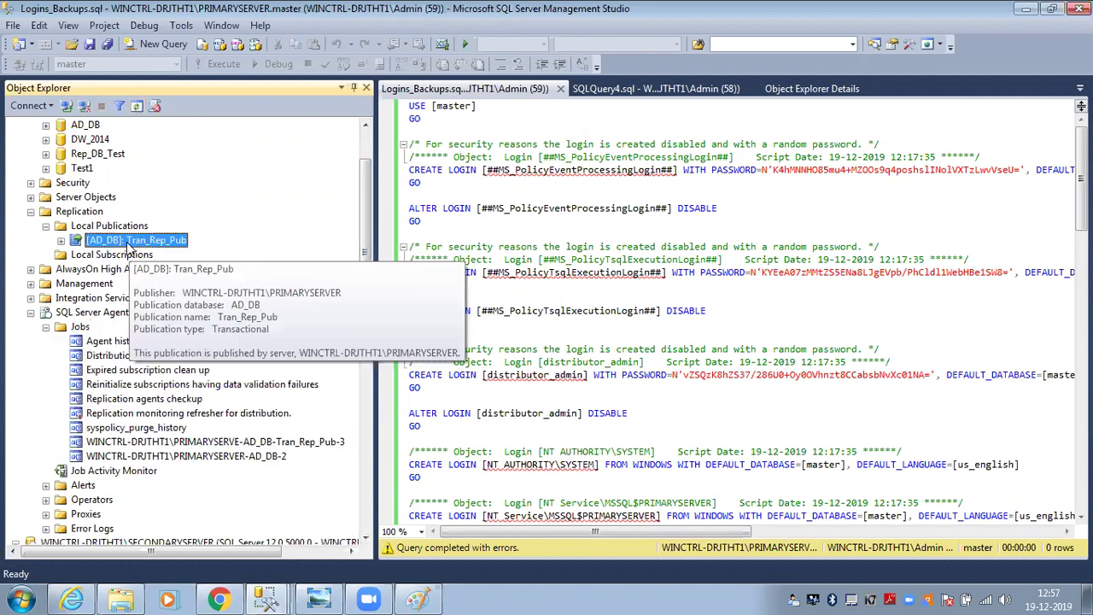
pyautogui.click(214, 385)
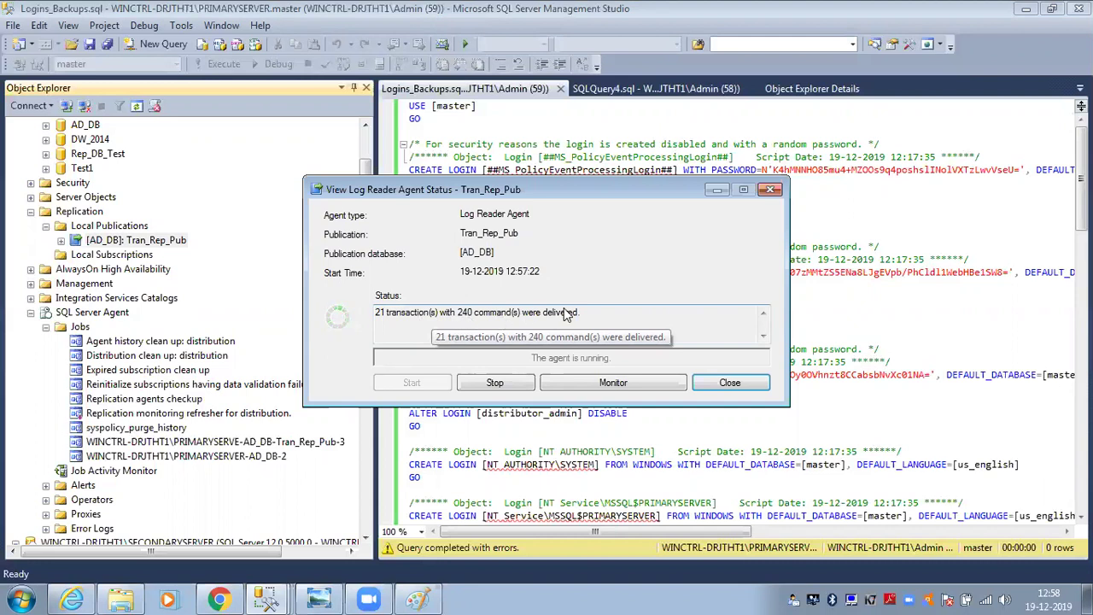
pyautogui.click(495, 383)
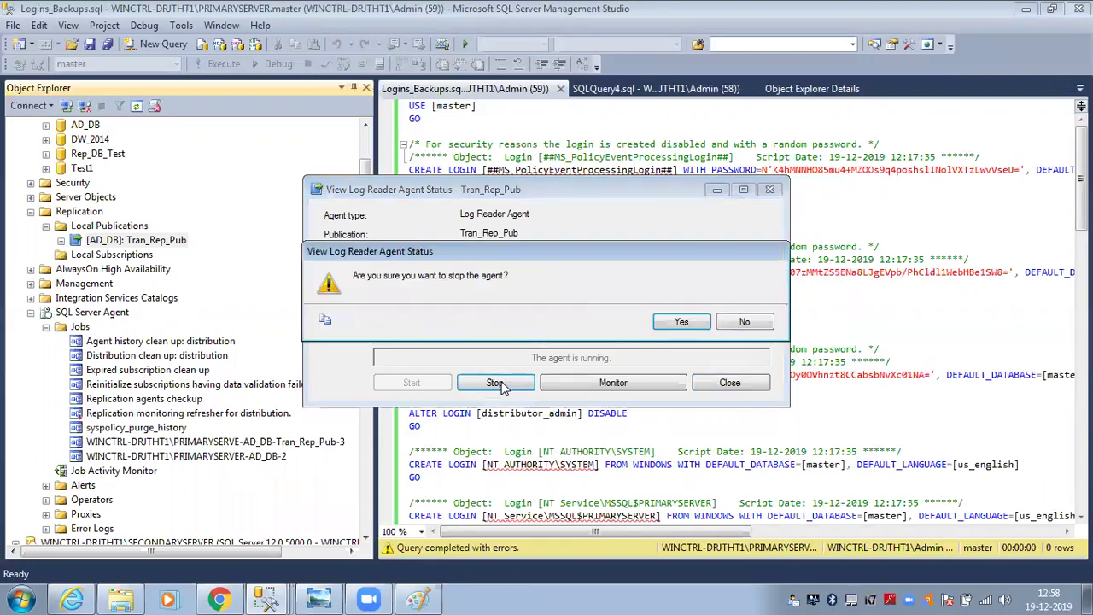
pyautogui.click(681, 322)
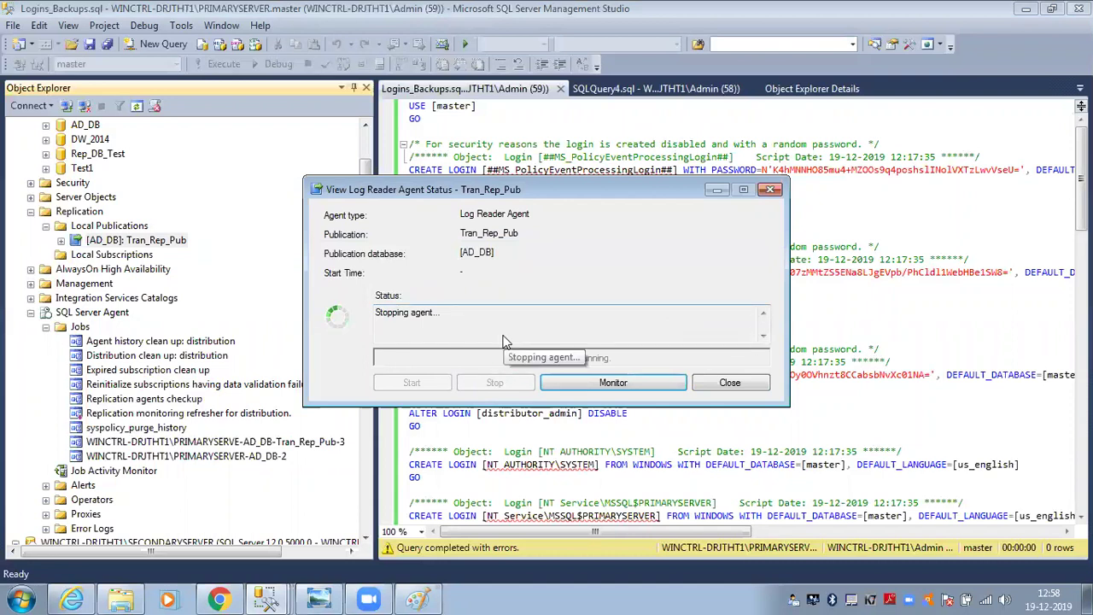
pyautogui.click(418, 382)
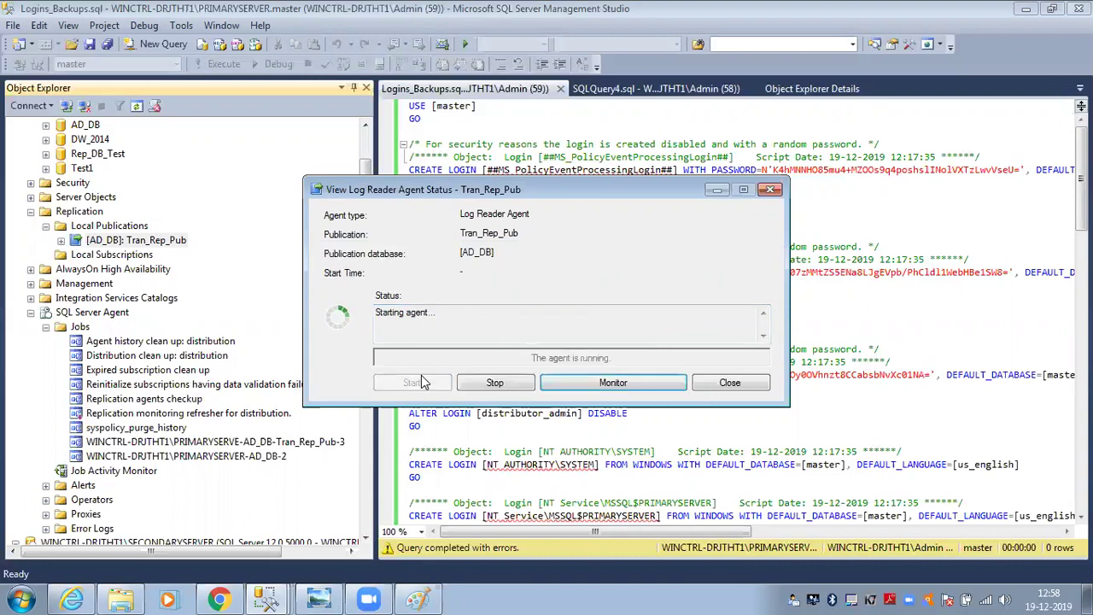
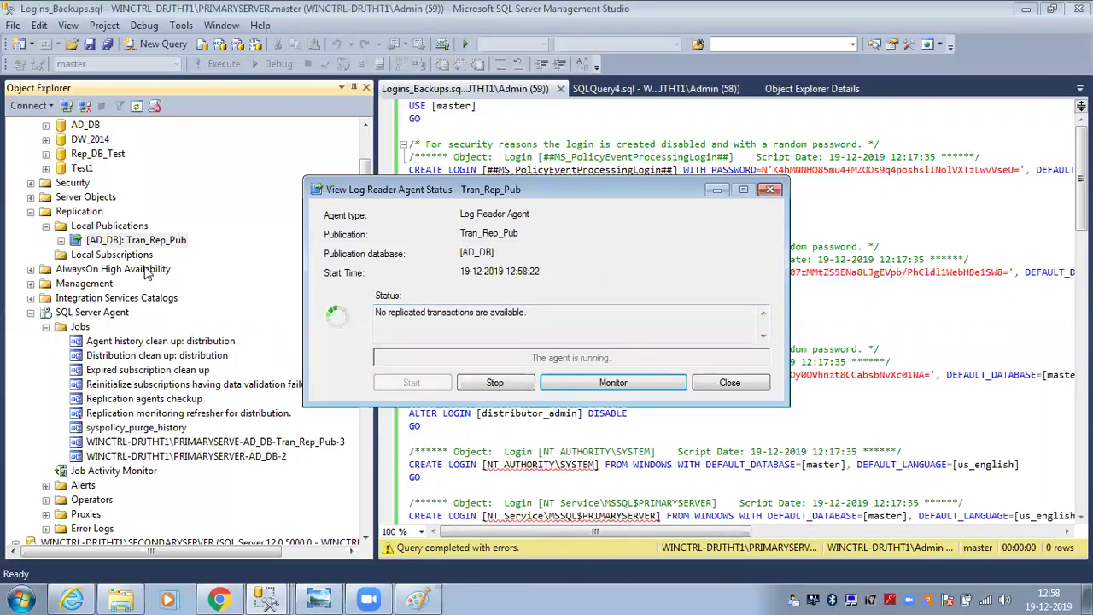
# - Check the Tran_Rep_Pub subscription's status in Replication Monitor, then close the monitor and the Log Reader Agent status
pyautogui.click(600, 386)
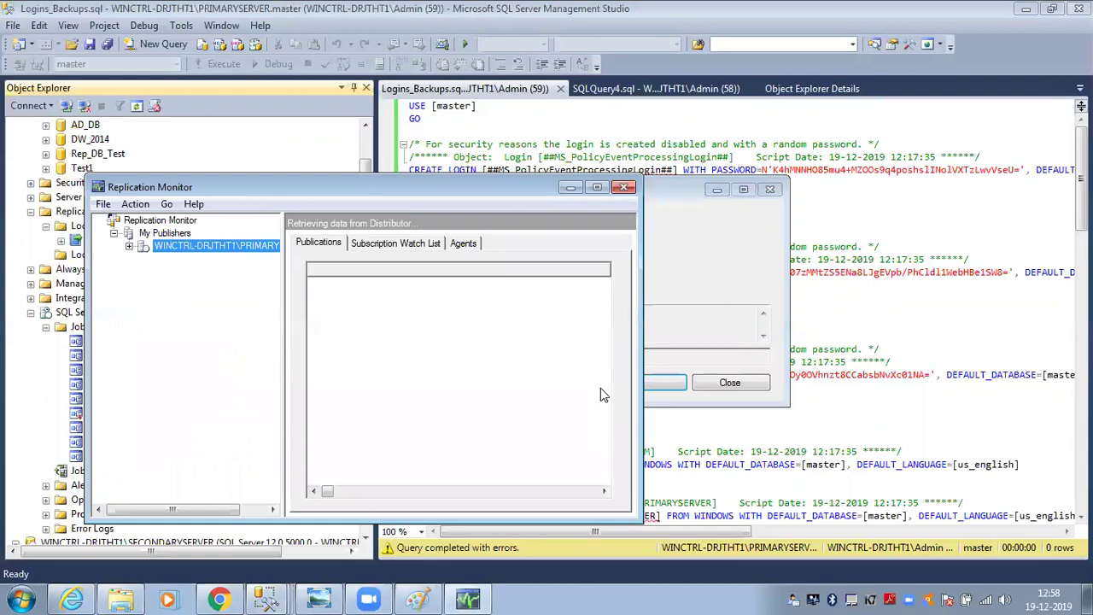
pyautogui.click(129, 246)
pyautogui.click(180, 260)
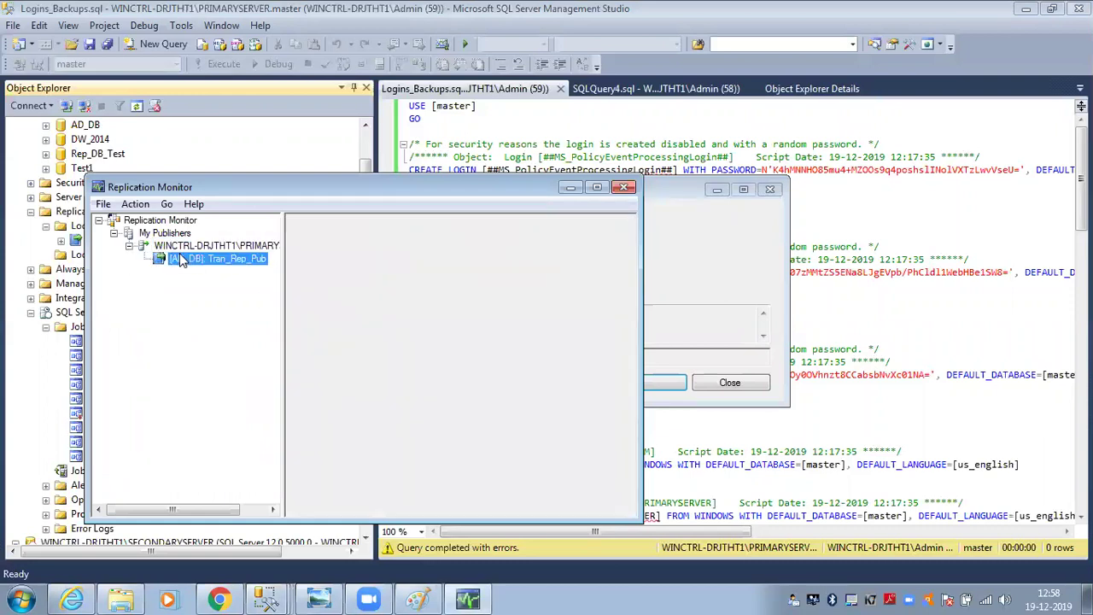
pyautogui.click(355, 309)
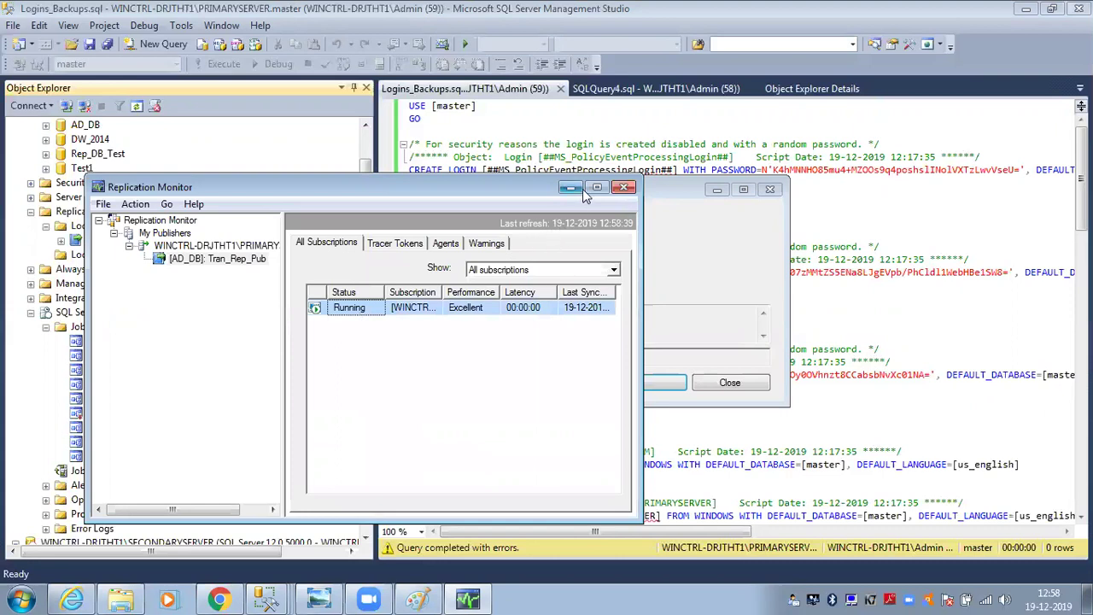
pyautogui.click(597, 188)
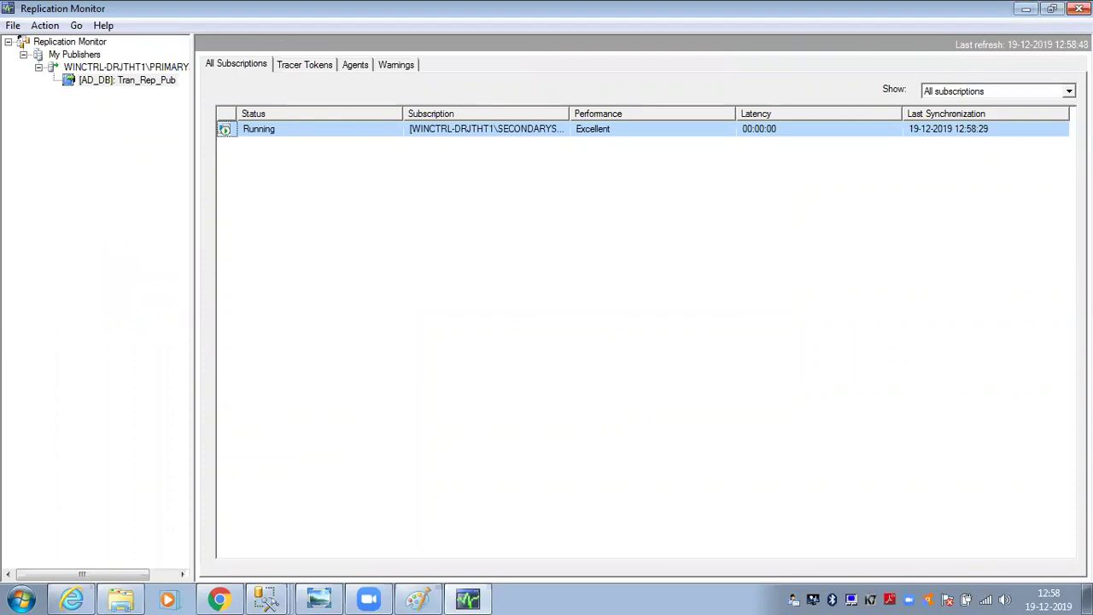
pyautogui.click(1079, 8)
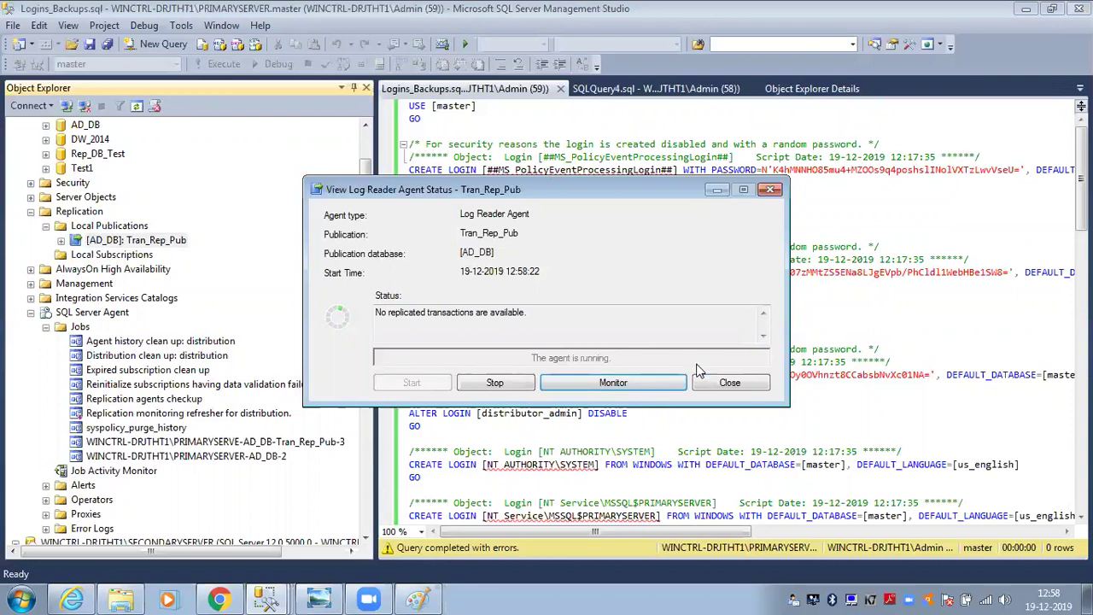
pyautogui.click(725, 386)
# - Close the leftover SECONDARYSERVER Log File Viewer and PRIMARYSERVER Start Jobs windows
pyautogui.scroll(-9, 365, 341)
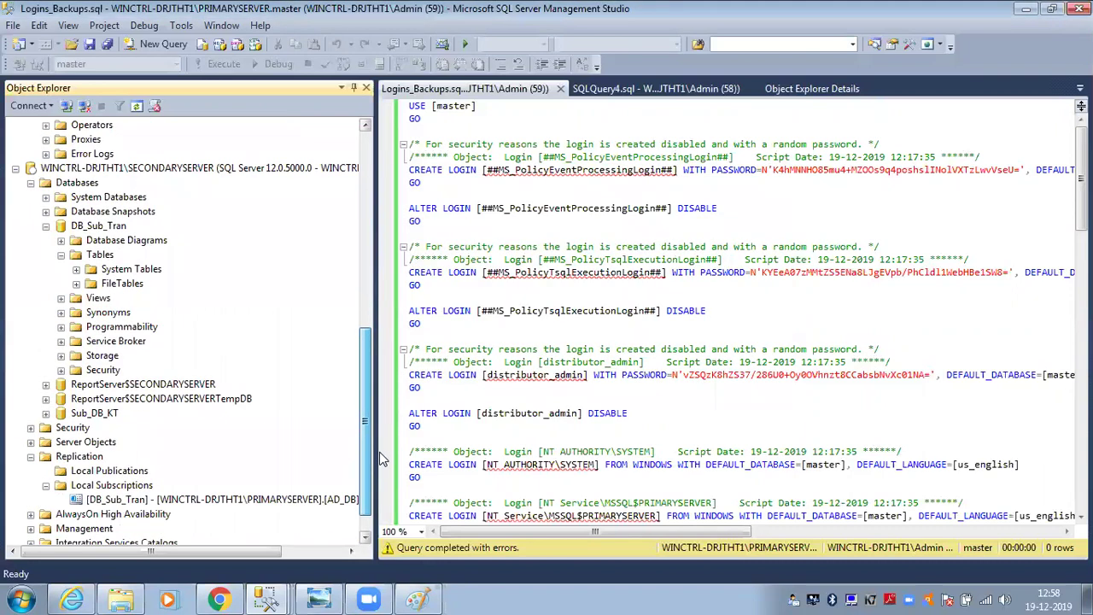
pyautogui.moveTo(270, 598)
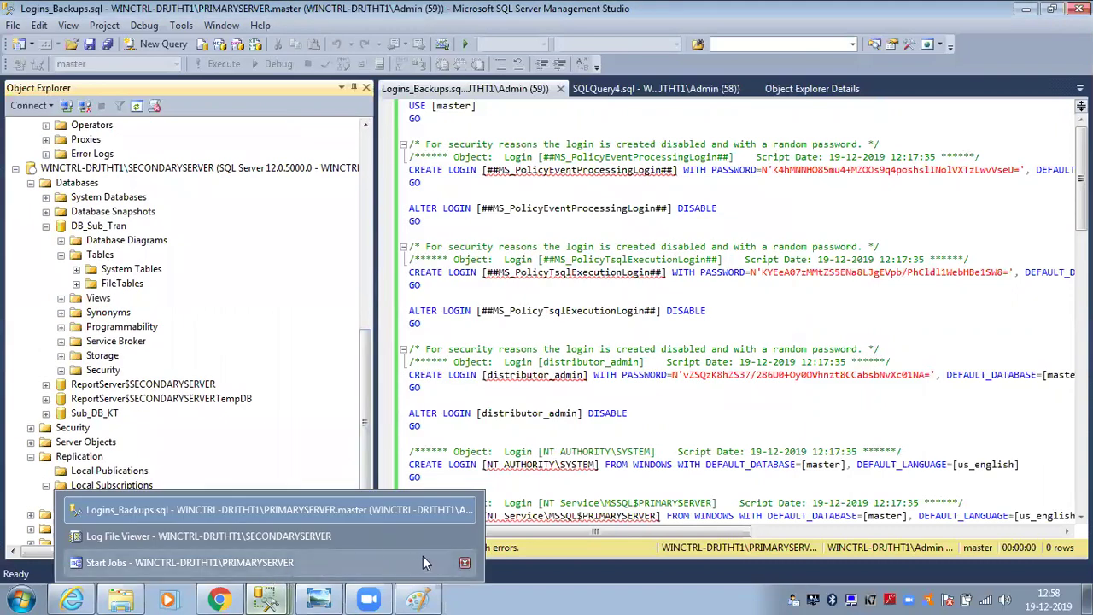
pyautogui.moveTo(464, 564)
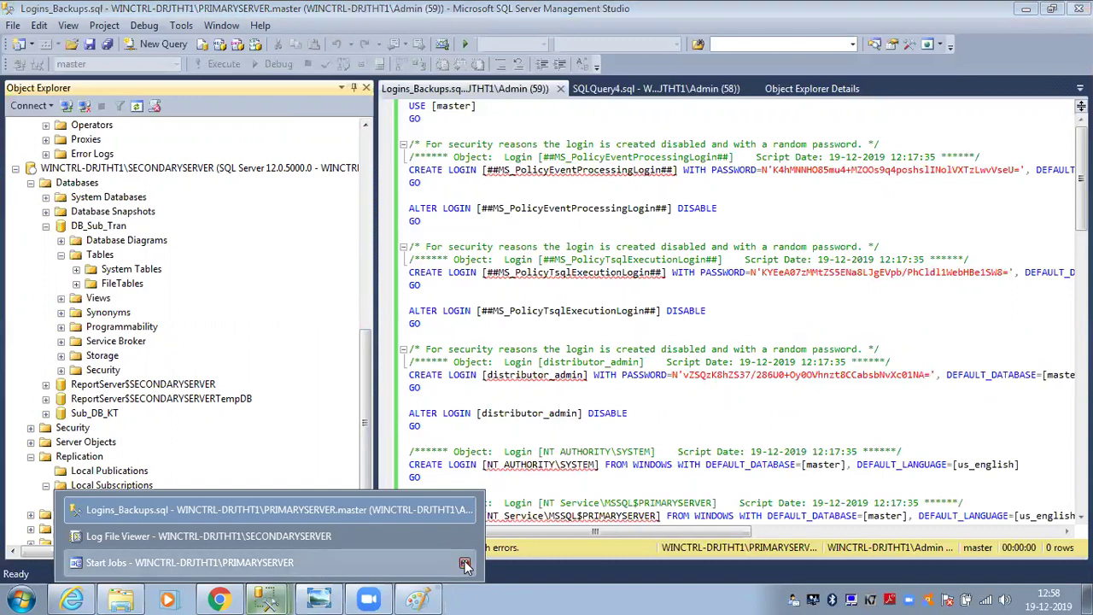
pyautogui.click(463, 537)
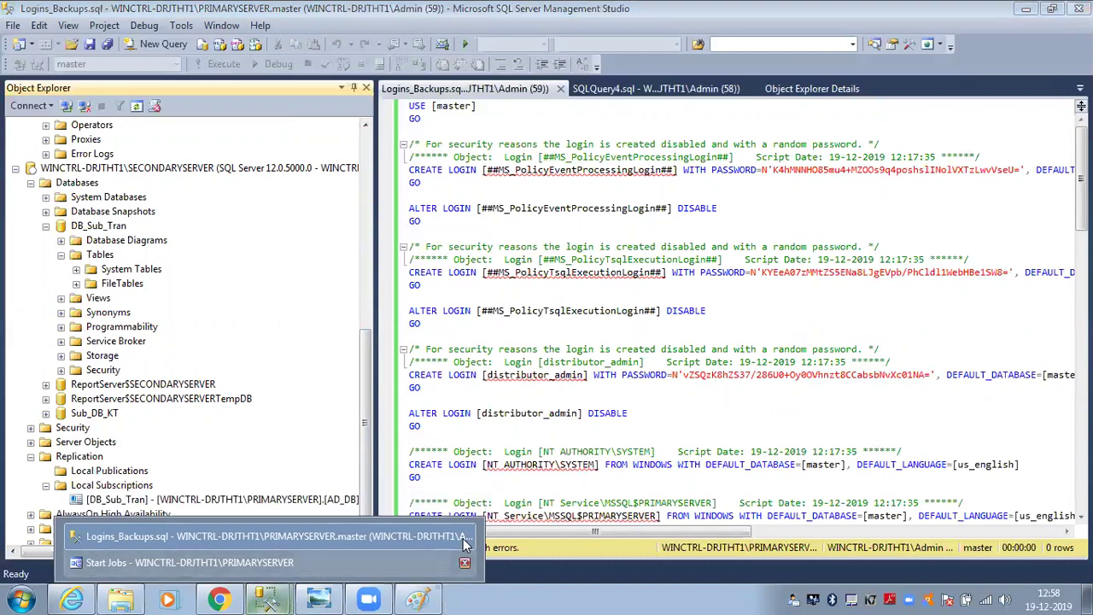
pyautogui.click(463, 560)
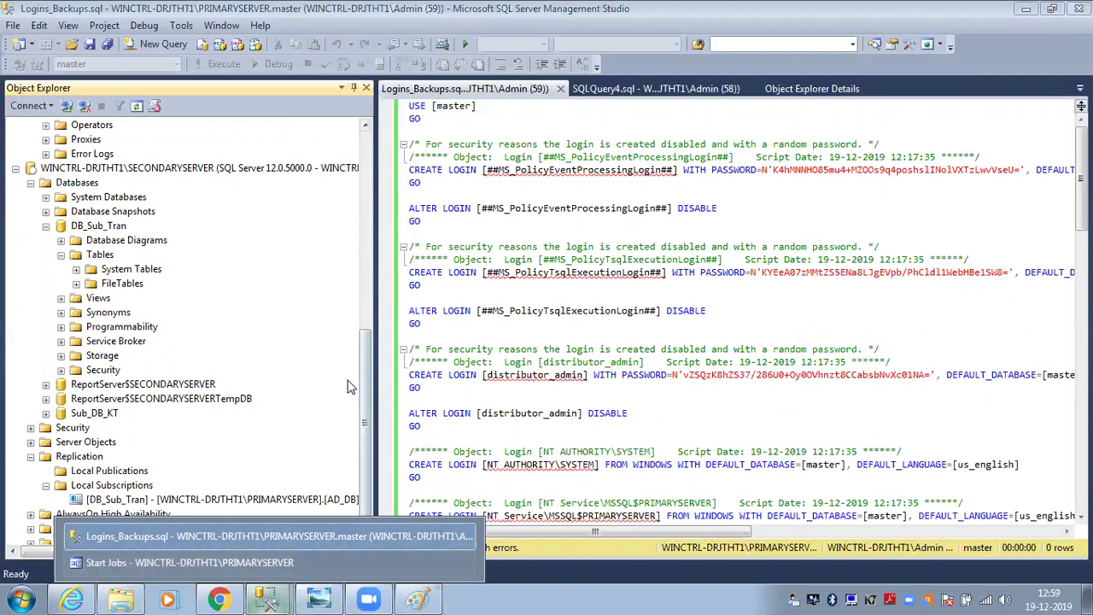
# - Refresh SECONDARYSERVER's local subscriptions and mark the DB_Sub_Tran subscription for reinitialization again
pyautogui.moveTo(363, 389); pyautogui.dragTo(370, 430)
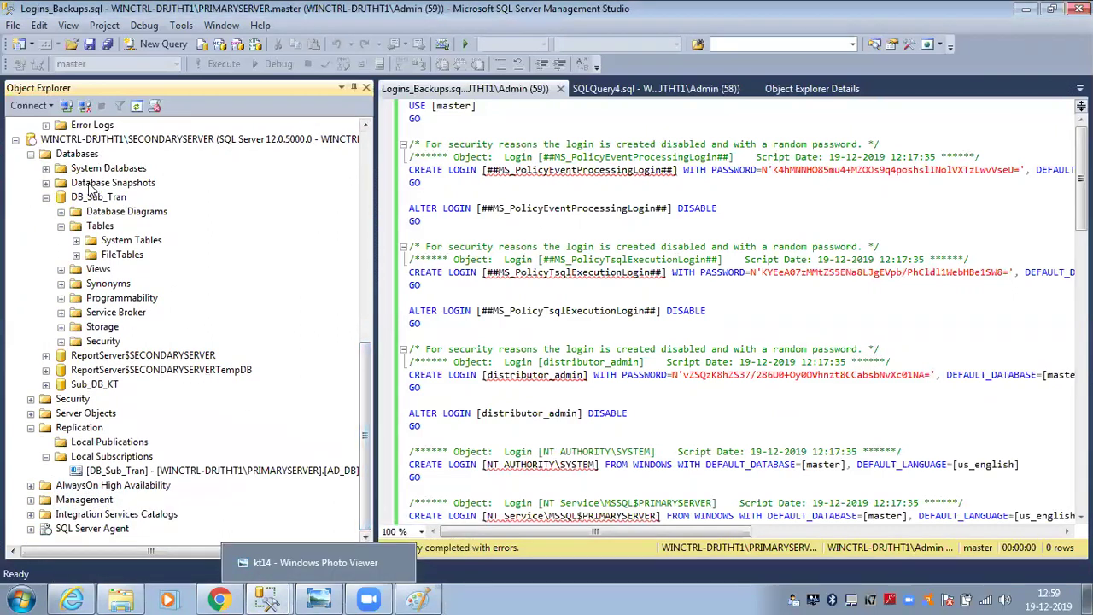
pyautogui.click(46, 197)
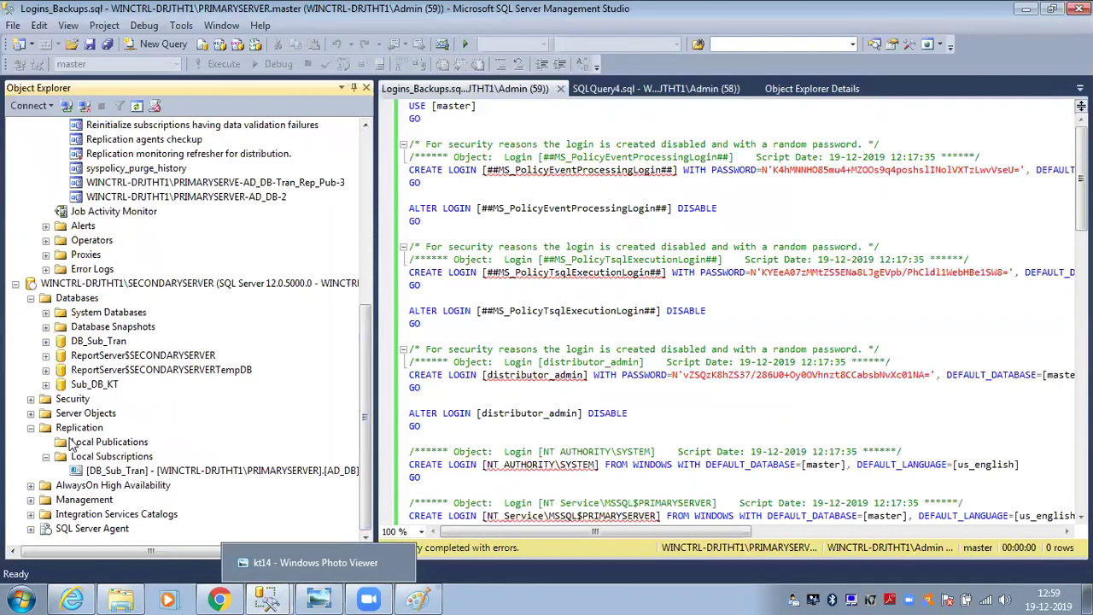
pyautogui.rightClick(85, 461)
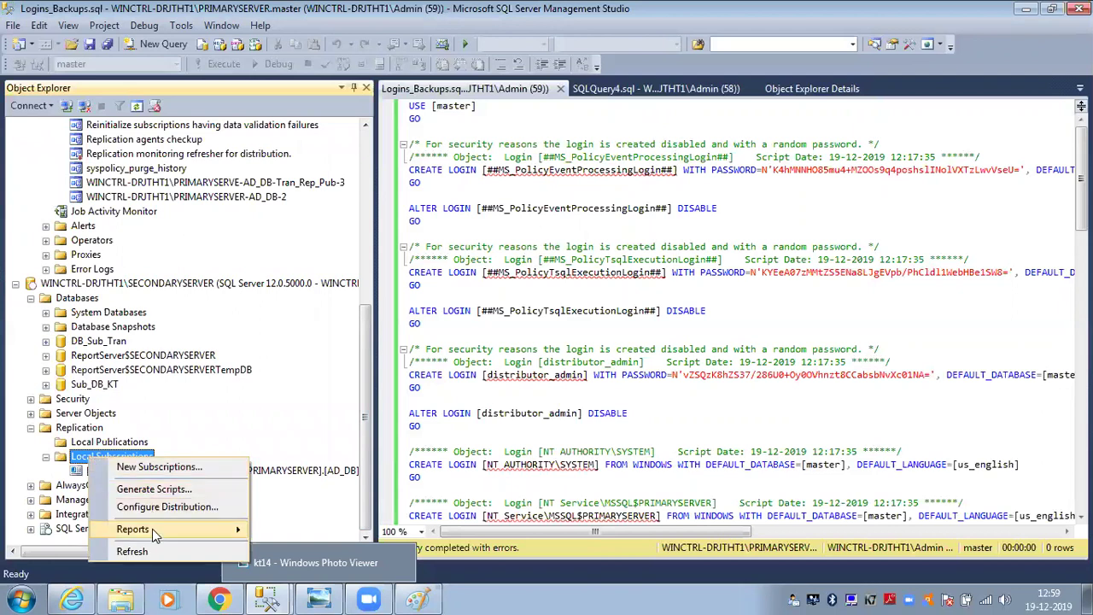
pyautogui.click(133, 551)
pyautogui.click(154, 483)
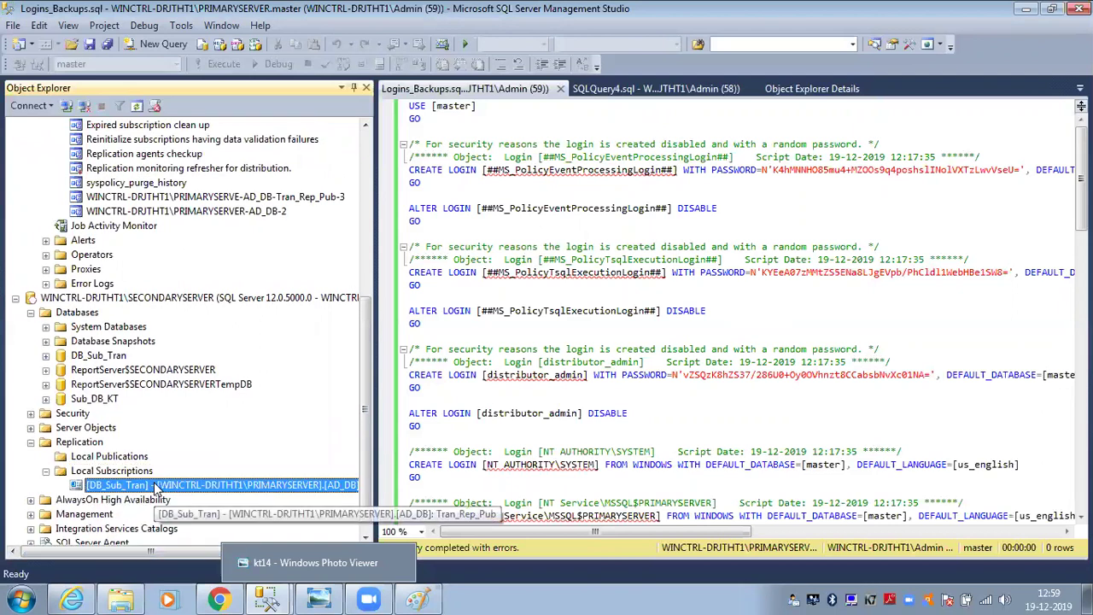
pyautogui.rightClick(154, 482)
pyautogui.click(214, 464)
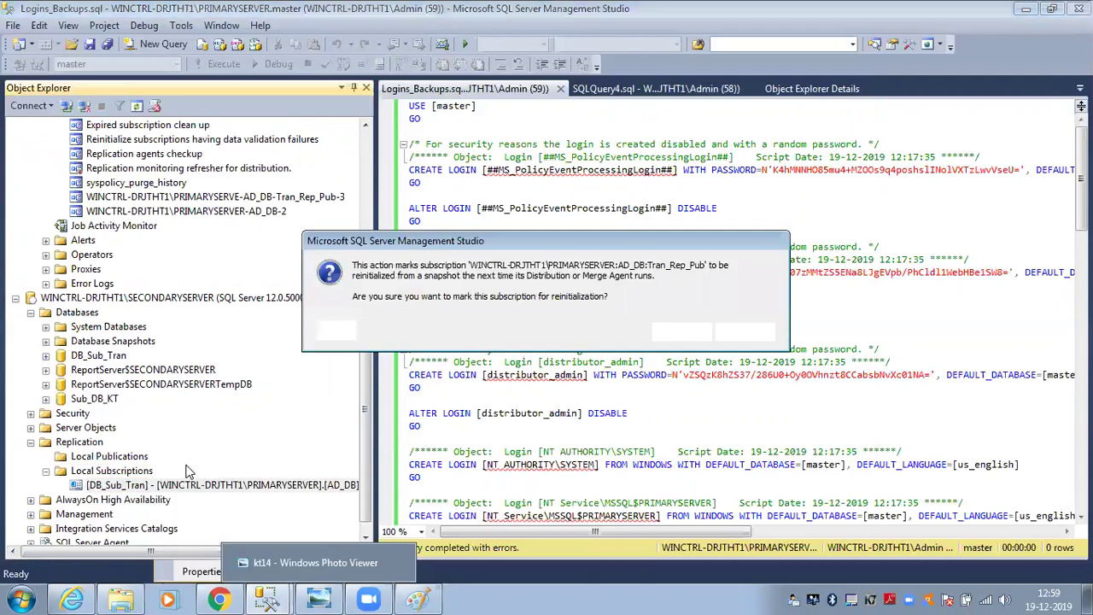
pyautogui.click(680, 332)
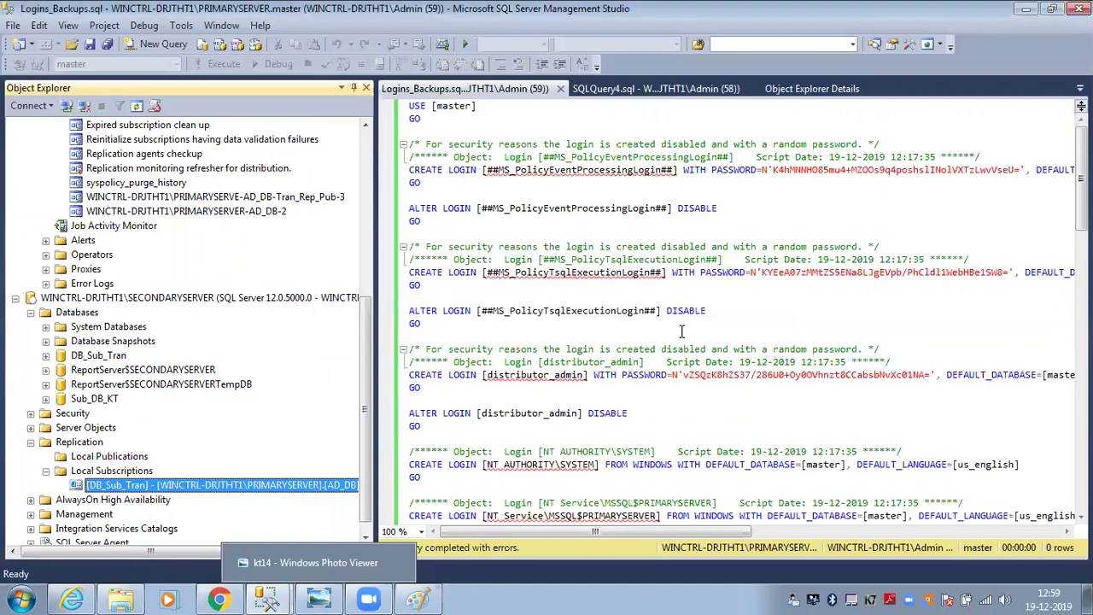
# - Refresh the DB_Sub_Tran database and expand its tables to inspect dbo.DatabaseLog and dbo.DimAccount
pyautogui.rightClick(118, 357)
pyautogui.click(166, 540)
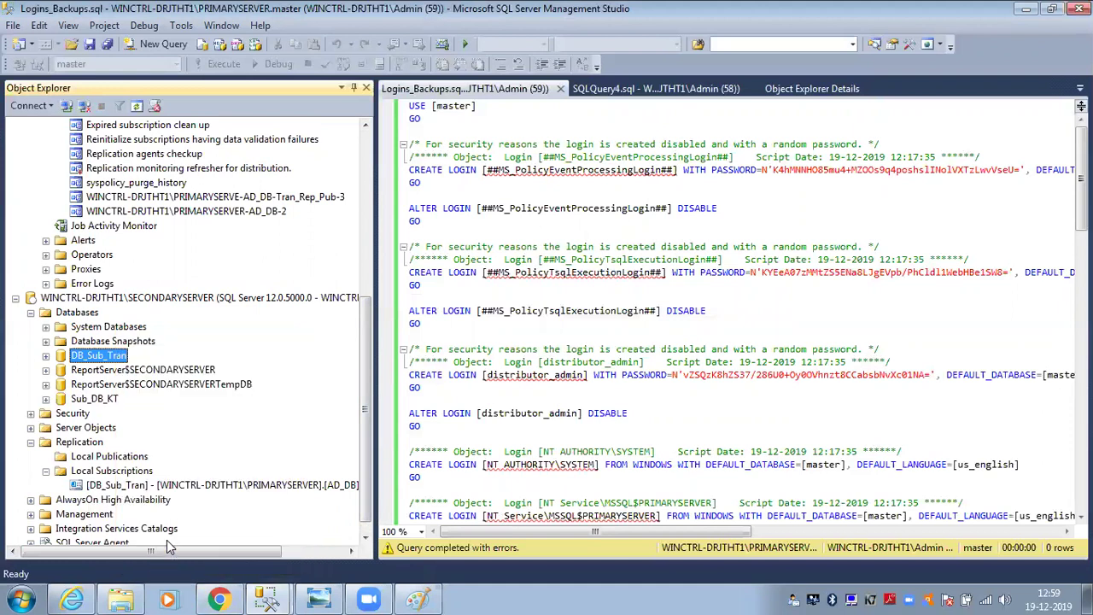
pyautogui.click(46, 356)
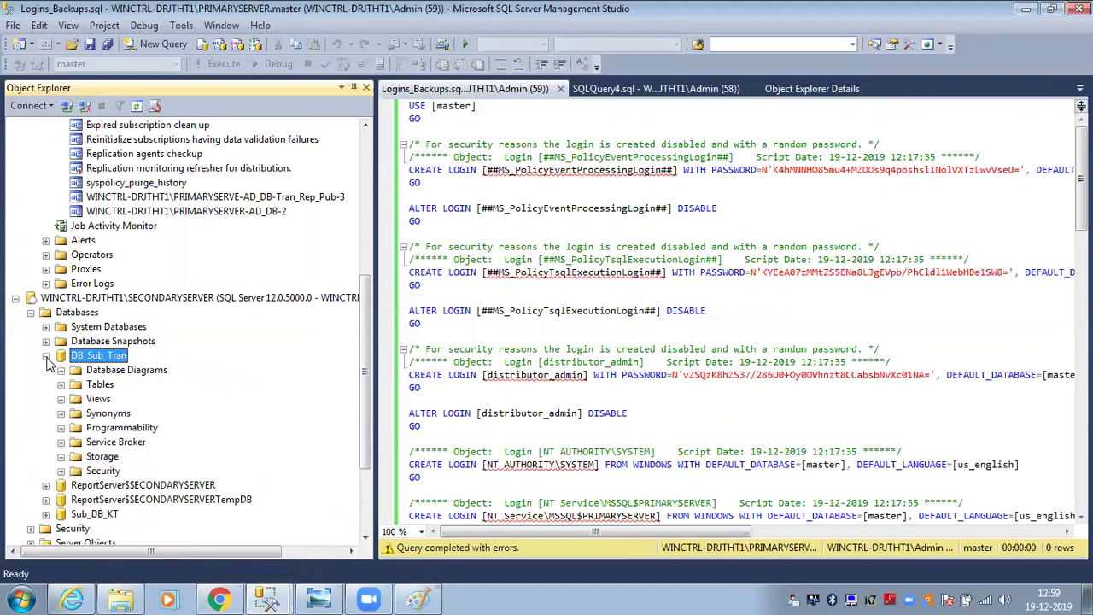
pyautogui.click(61, 385)
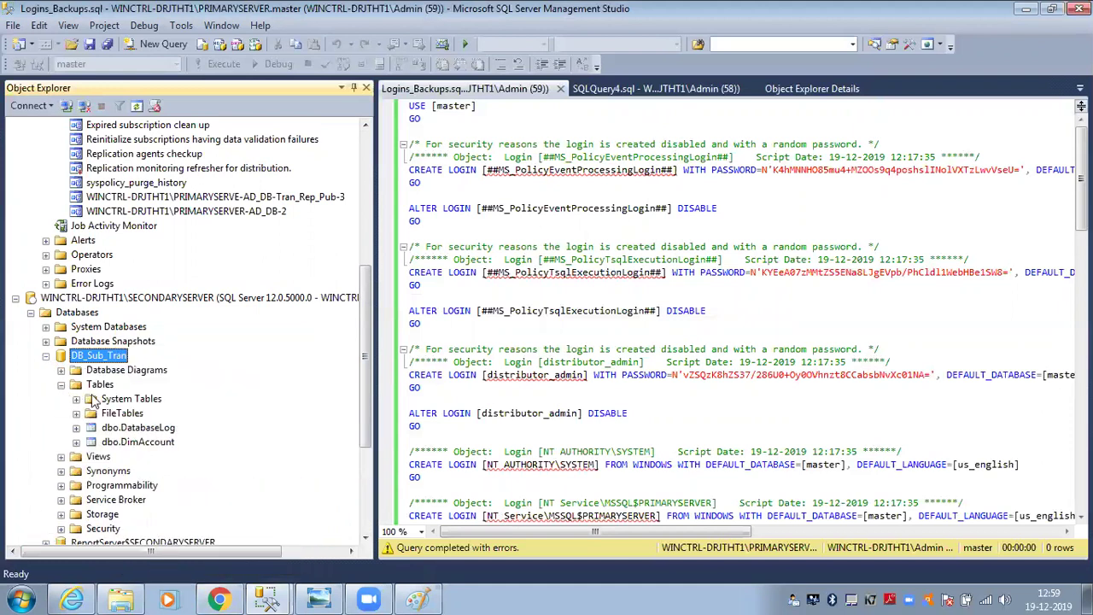
pyautogui.click(135, 427)
pyautogui.click(137, 442)
pyautogui.click(140, 431)
pyautogui.click(141, 442)
pyautogui.click(144, 433)
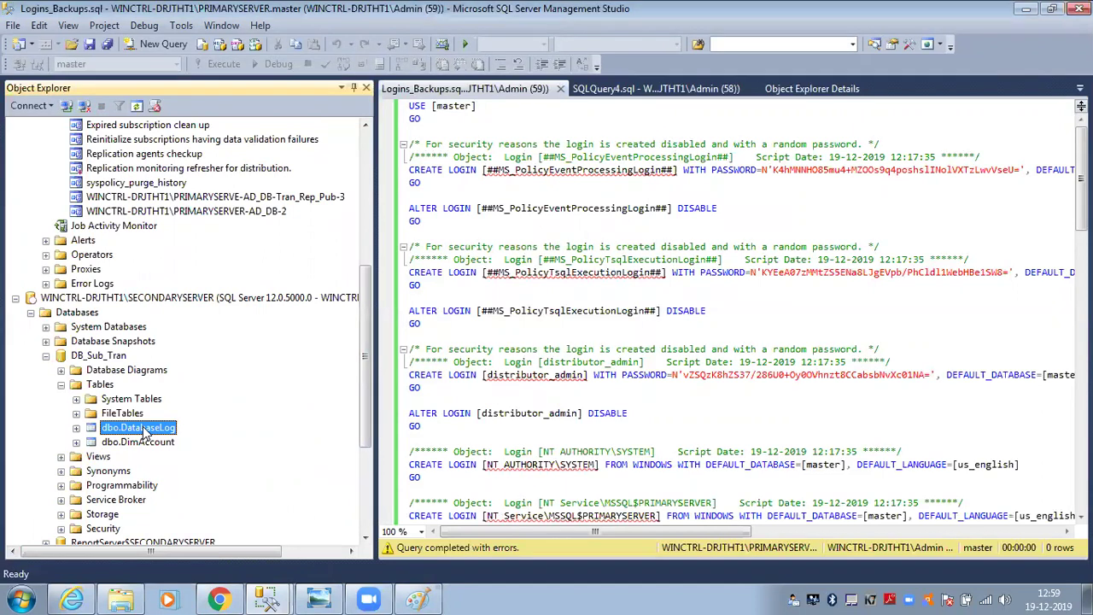
# - Review the Files page of the DW_2014 database's properties on PRIMARYSERVER and close the properties without changes
pyautogui.moveTo(361, 373); pyautogui.dragTo(386, 235)
pyautogui.rightClick(106, 199)
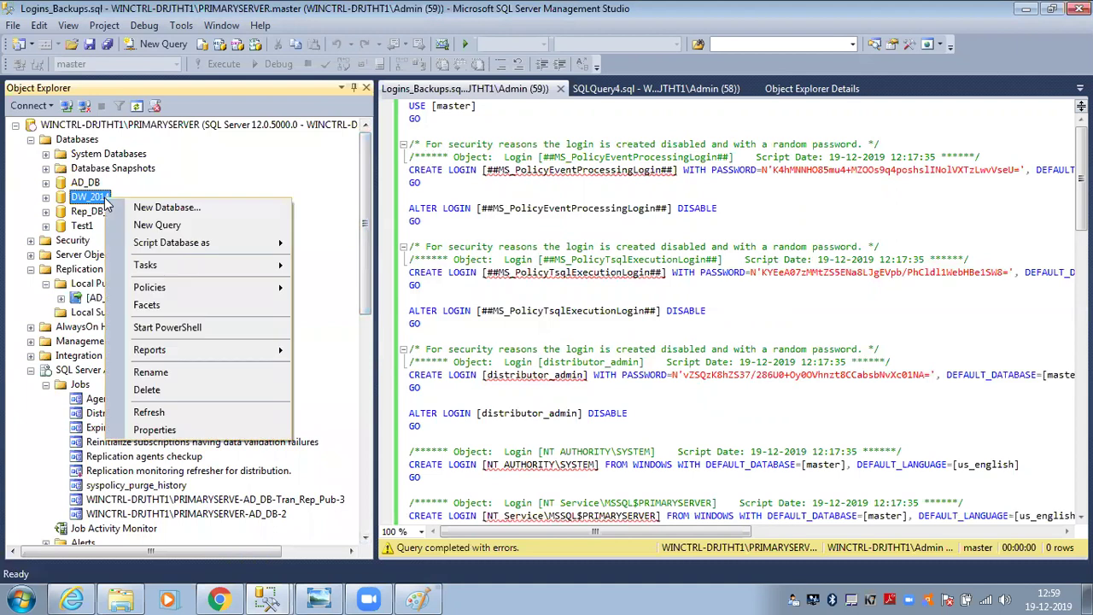
pyautogui.click(156, 430)
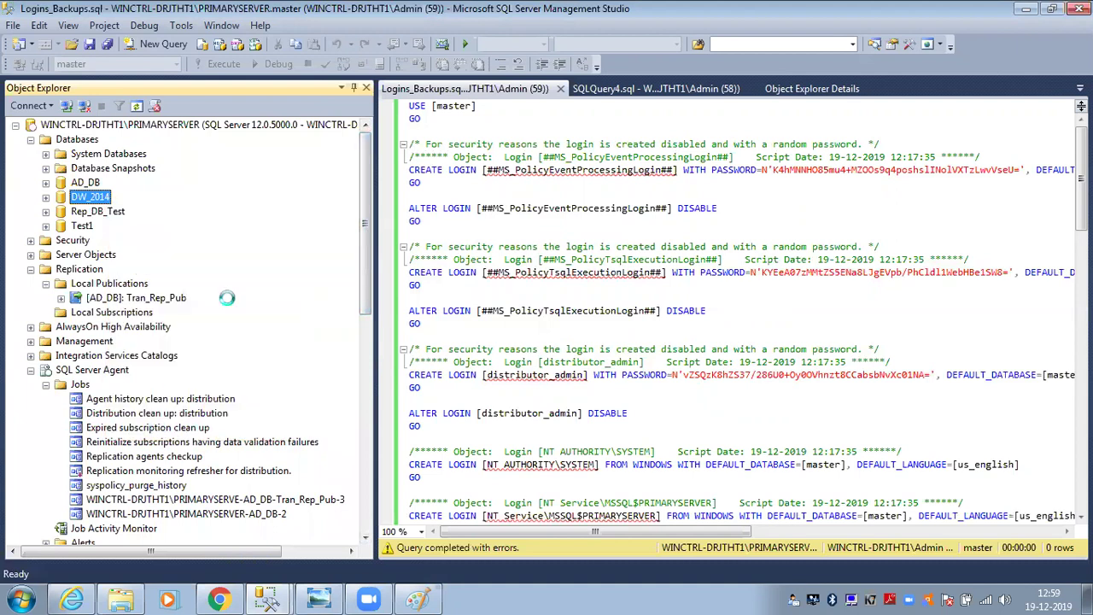
pyautogui.click(301, 97)
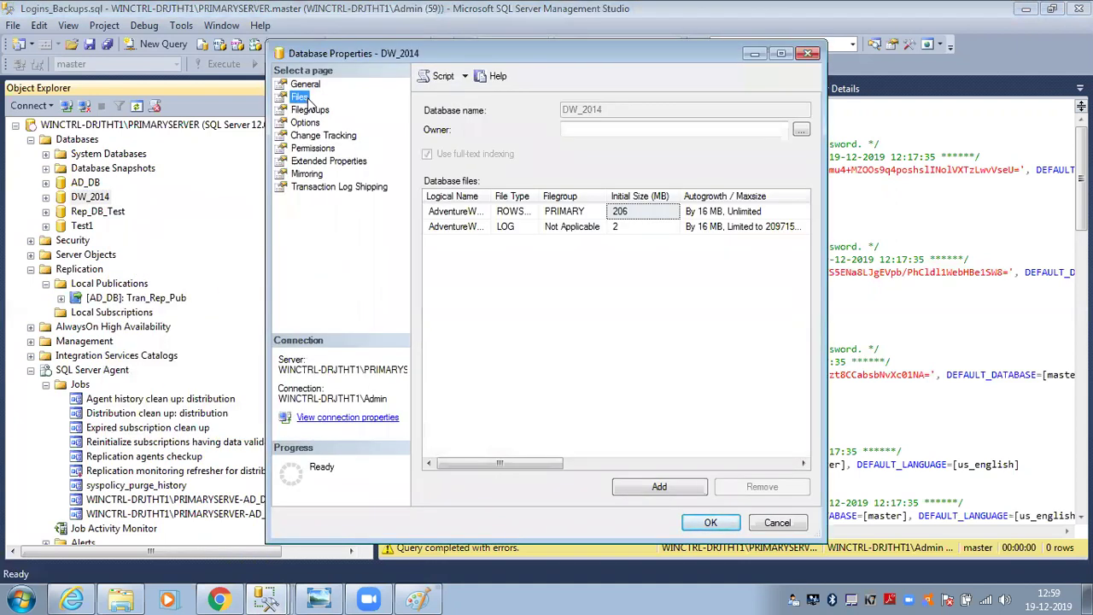
pyautogui.click(564, 126)
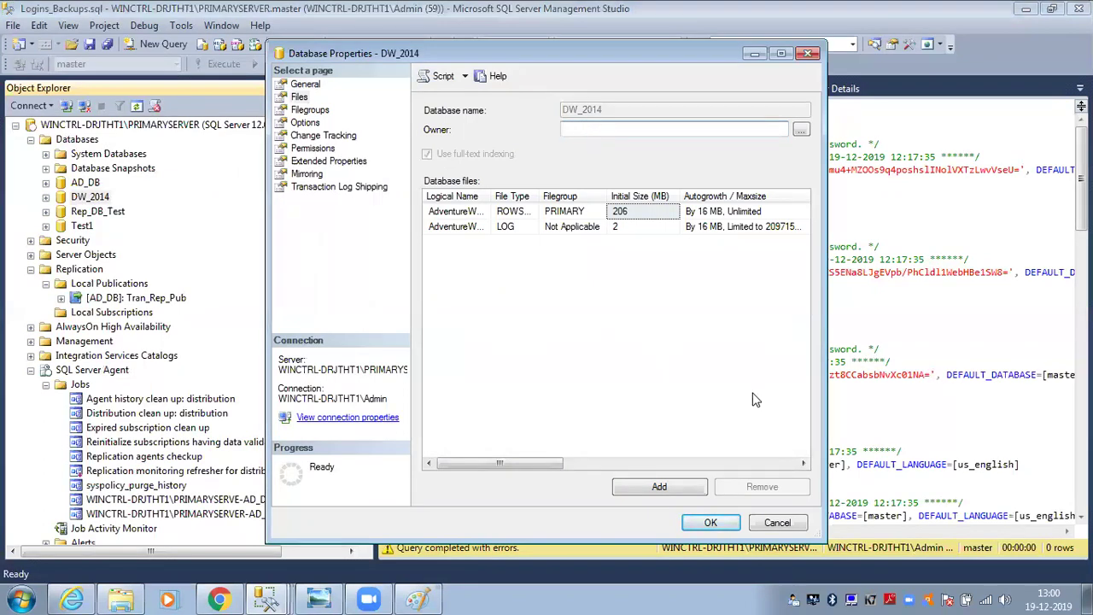
pyautogui.click(777, 522)
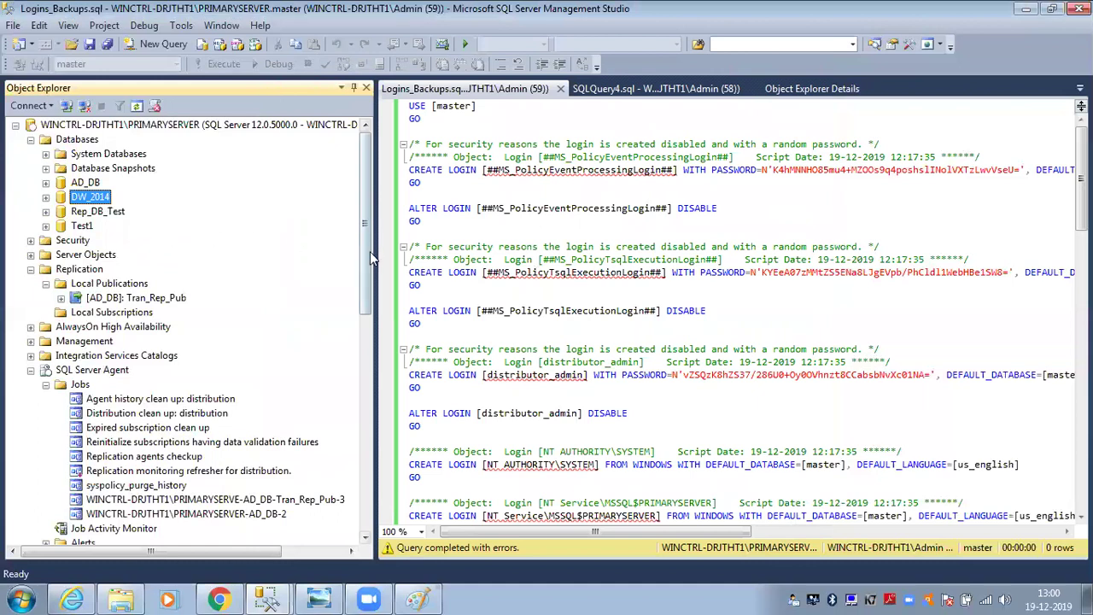
# - Check the Distributor To Subscriber History of the Tran_Rep_Pub subscription in Replication Monitor, then close the details and the monitor
pyautogui.moveTo(370, 251); pyautogui.dragTo(368, 274)
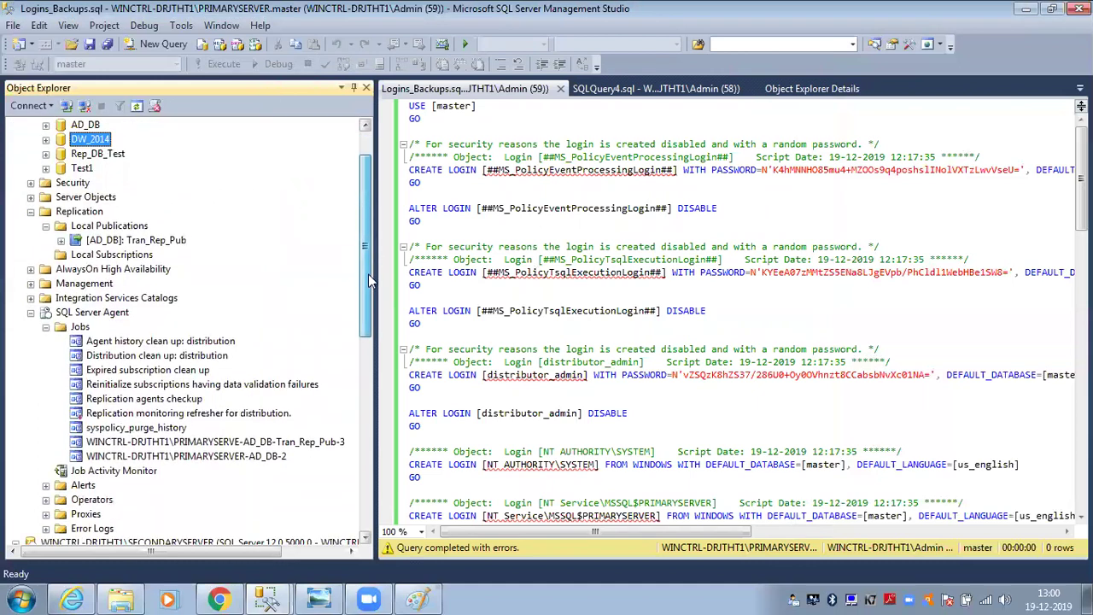
pyautogui.click(128, 241)
pyautogui.rightClick(128, 241)
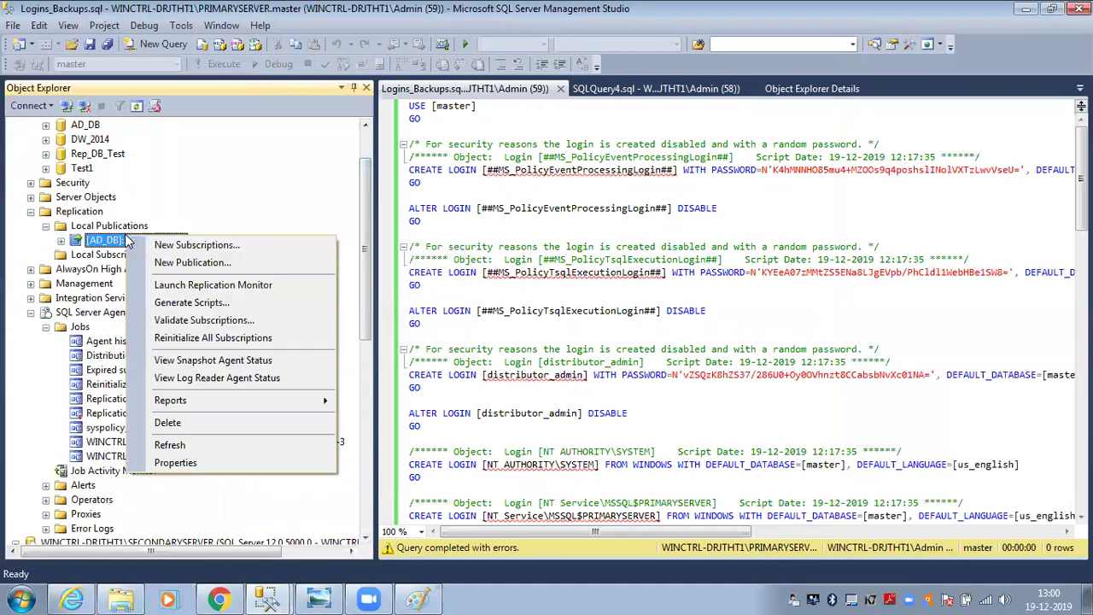
pyautogui.click(175, 289)
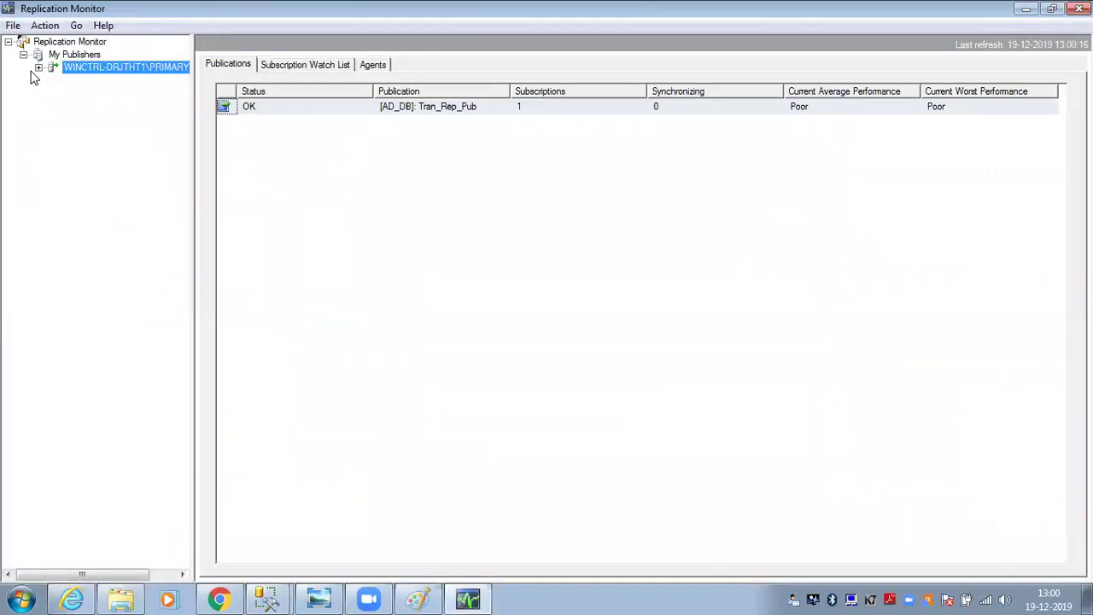
pyautogui.click(38, 68)
pyautogui.click(101, 82)
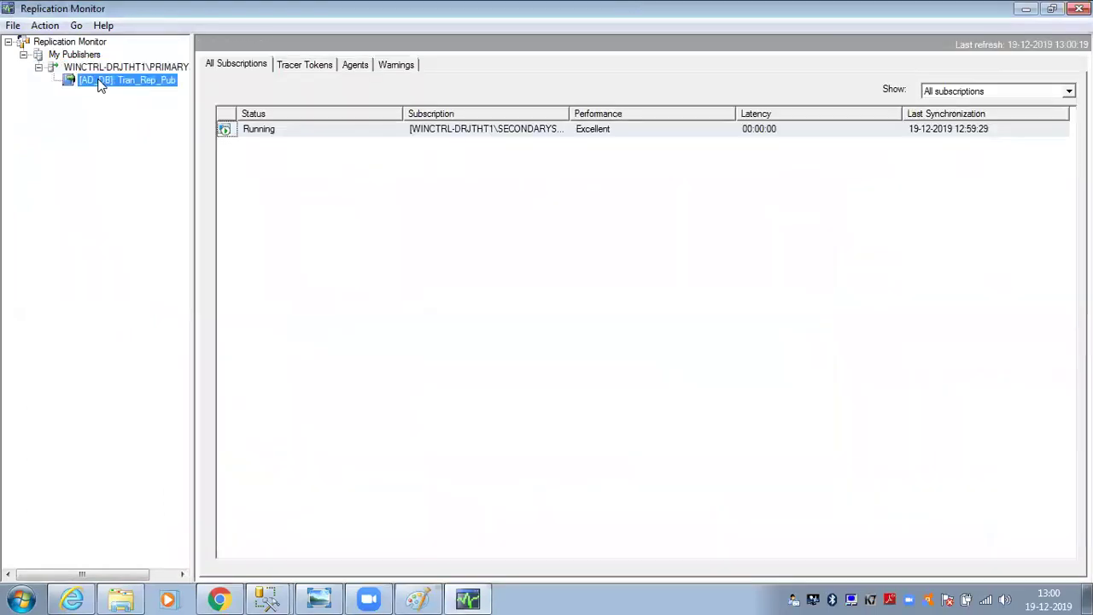
pyautogui.click(249, 135)
pyautogui.doubleClick(249, 135)
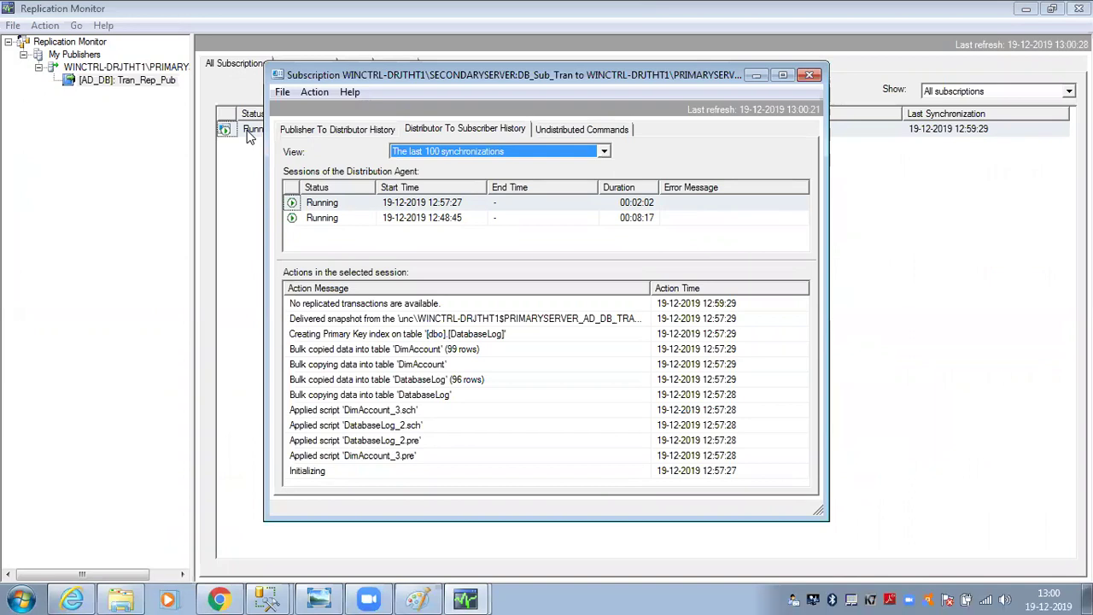
pyautogui.click(809, 75)
pyautogui.click(1079, 9)
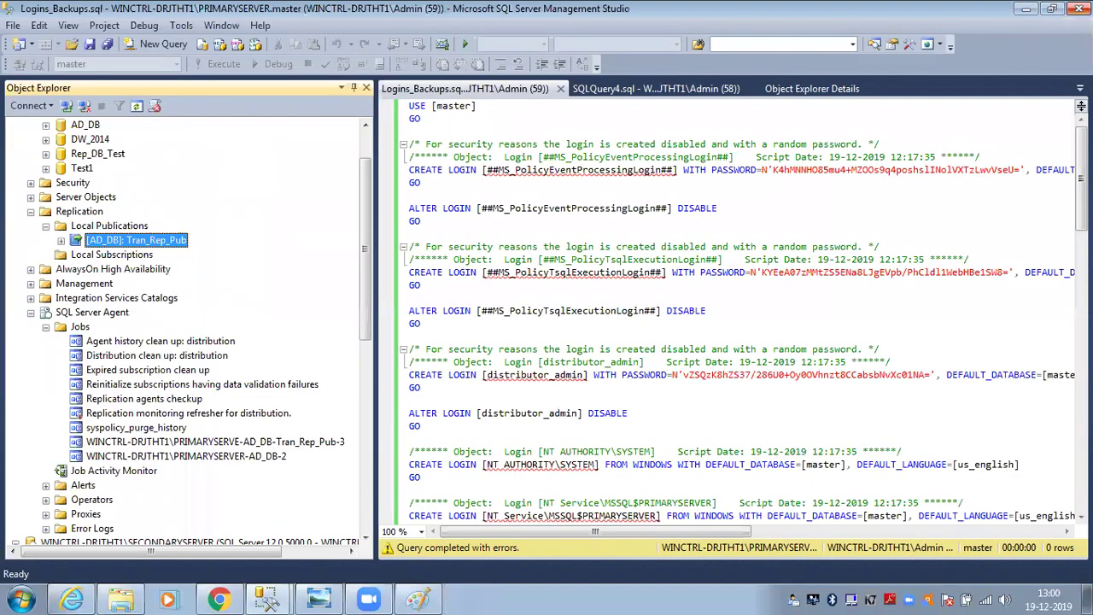
# - Expand the tables of PRIMARYSERVER's AD_DB database and decline creating the database diagramming support objects
pyautogui.scroll(2, 365, 160)
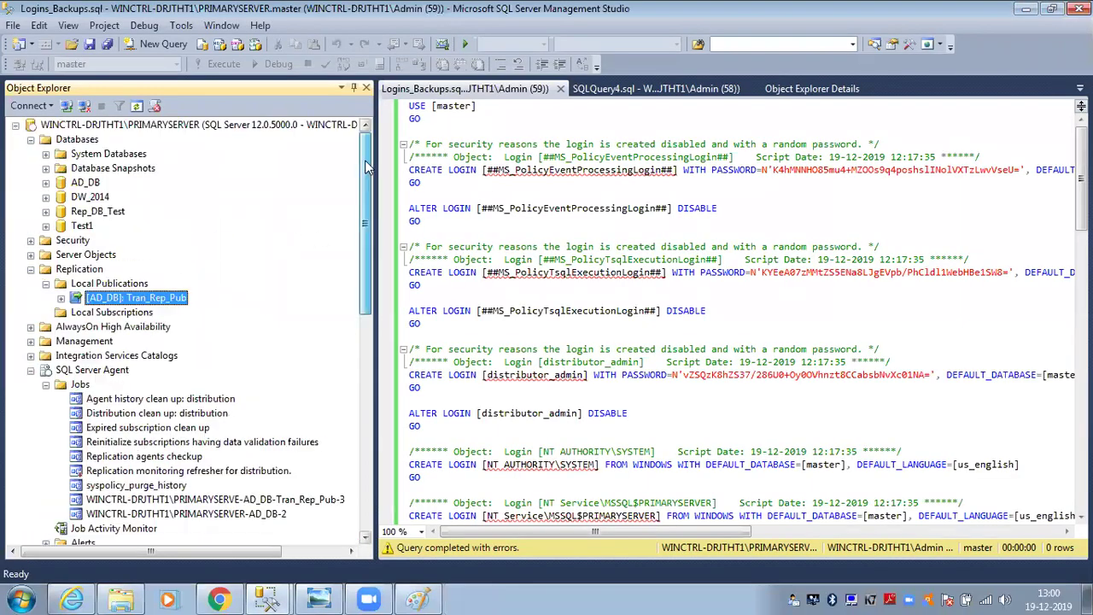
pyautogui.click(46, 183)
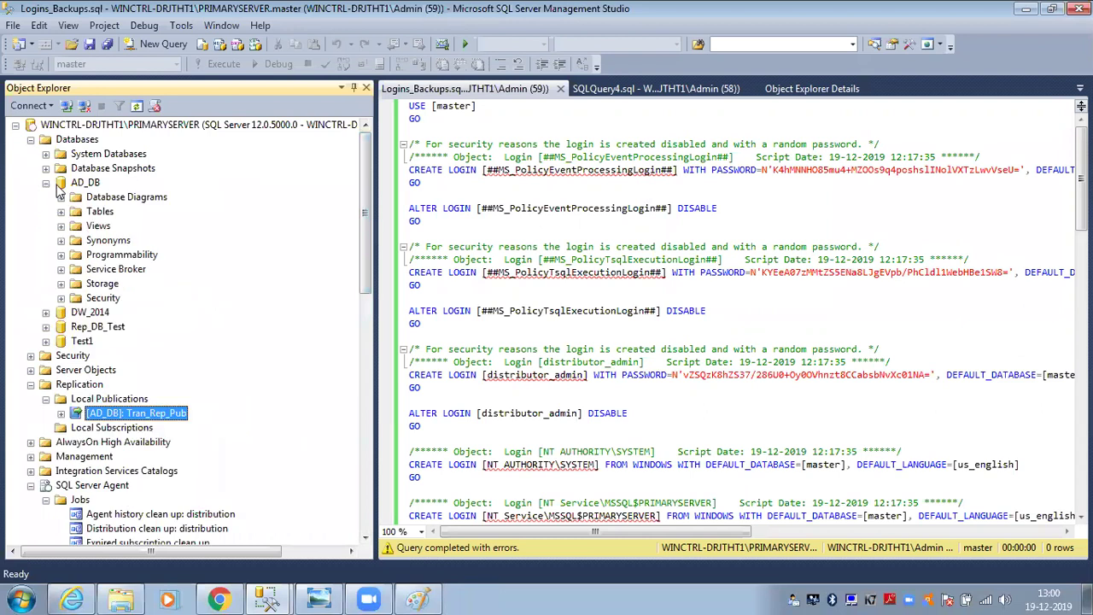
pyautogui.click(83, 198)
pyautogui.click(61, 212)
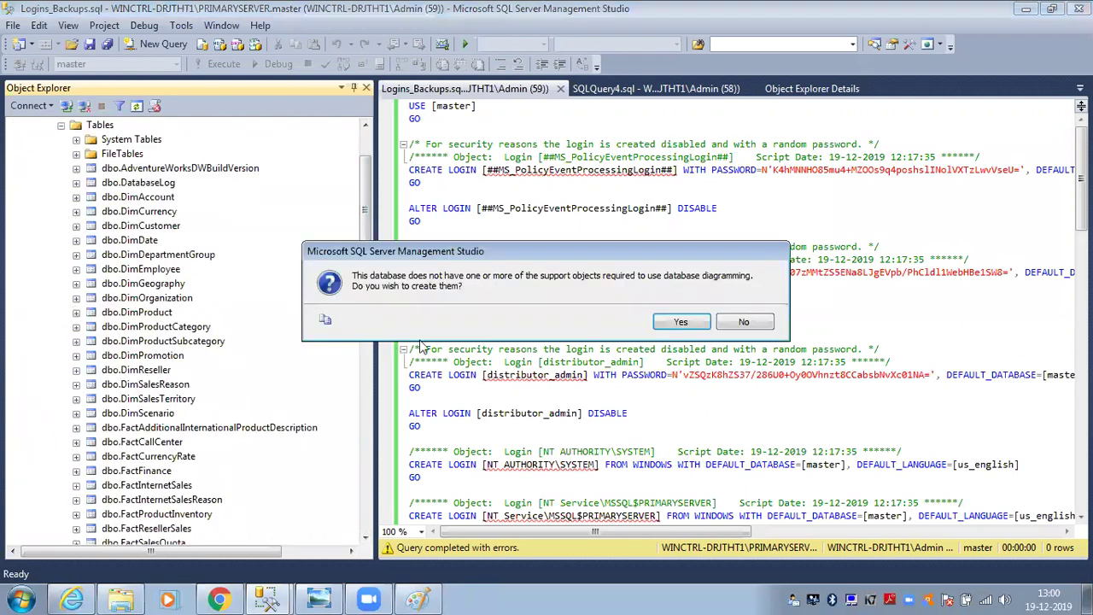
pyautogui.click(758, 321)
pyautogui.scroll(2, 129, 213)
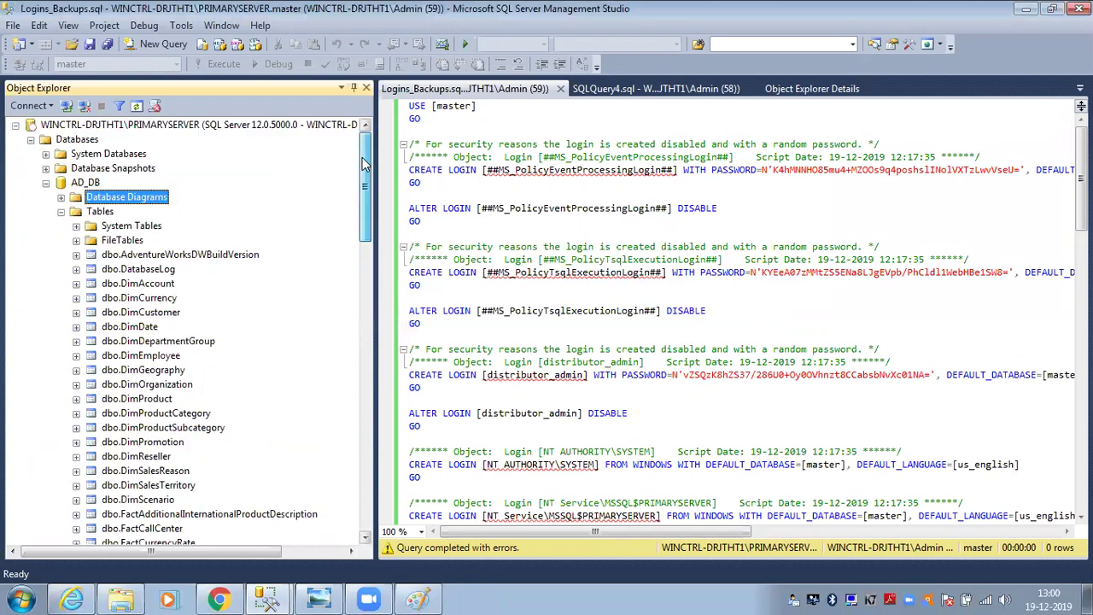
# - Script AD_DB's dbo.DatabaseLog table as an INSERT statement in a new query editor window
pyautogui.click(88, 185)
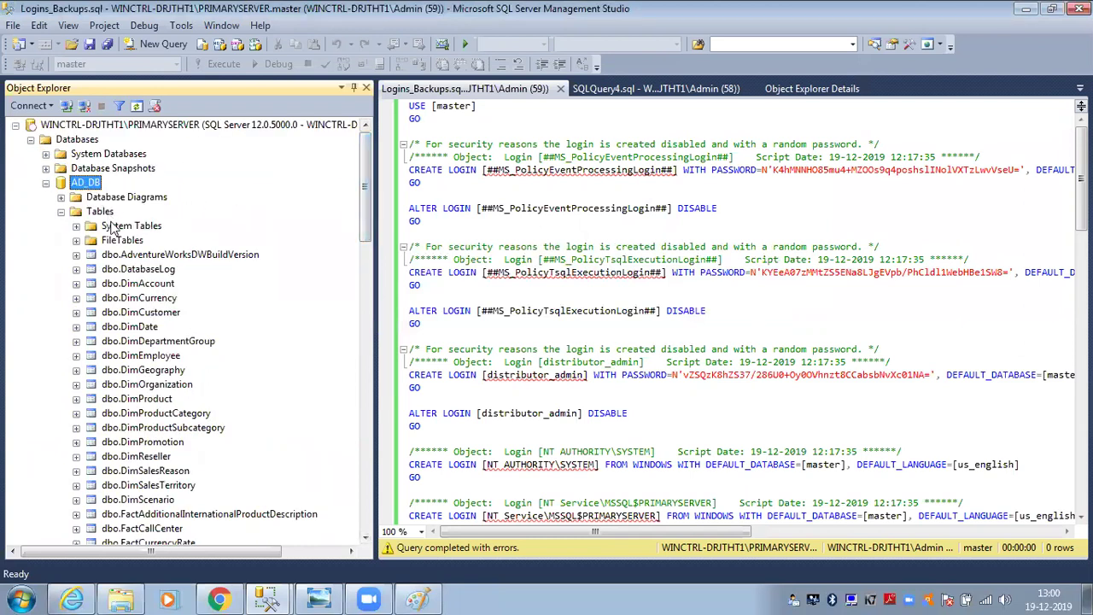
pyautogui.click(124, 255)
pyautogui.click(124, 269)
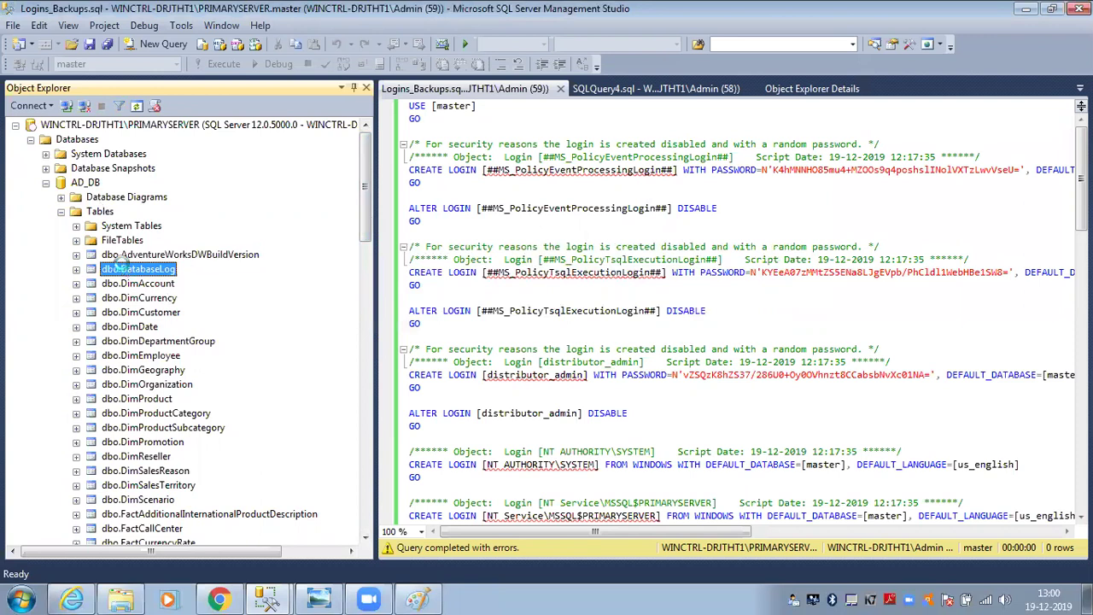
pyautogui.rightClick(124, 270)
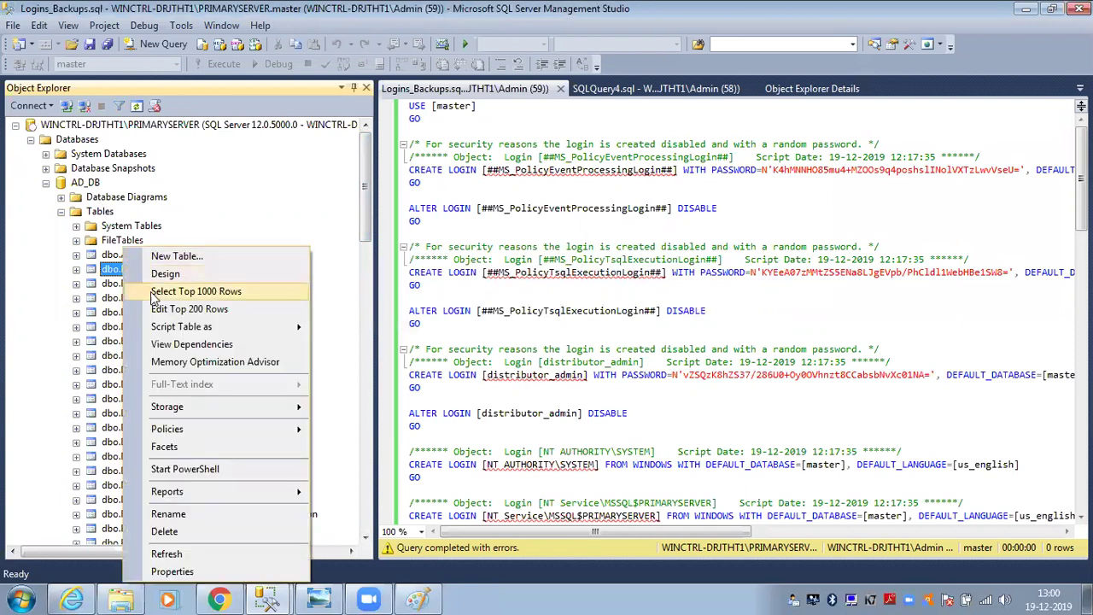
pyautogui.moveTo(299, 327)
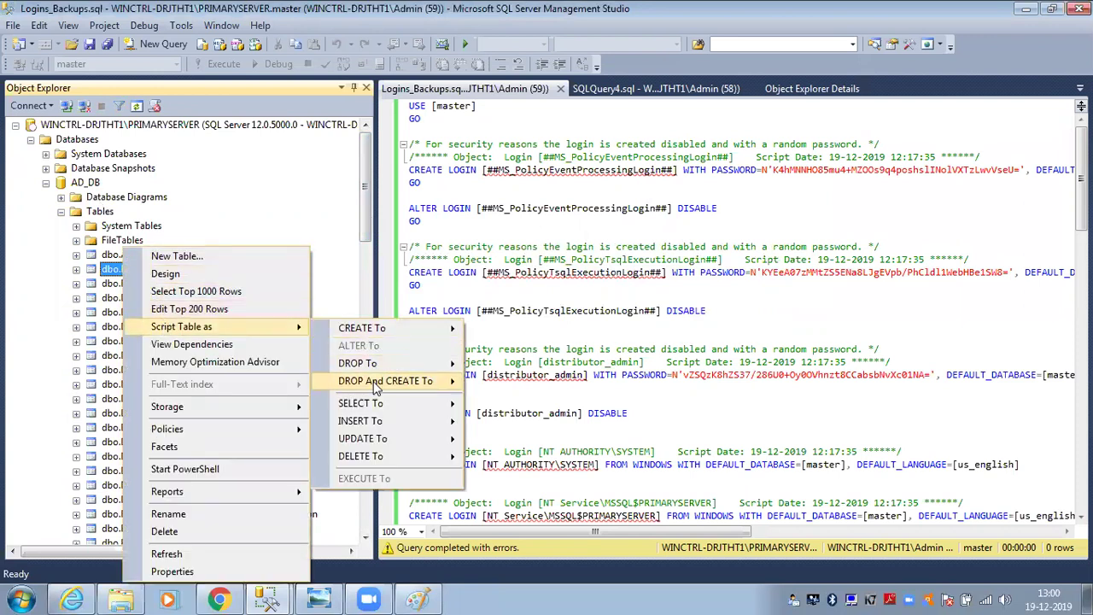
pyautogui.moveTo(369, 406)
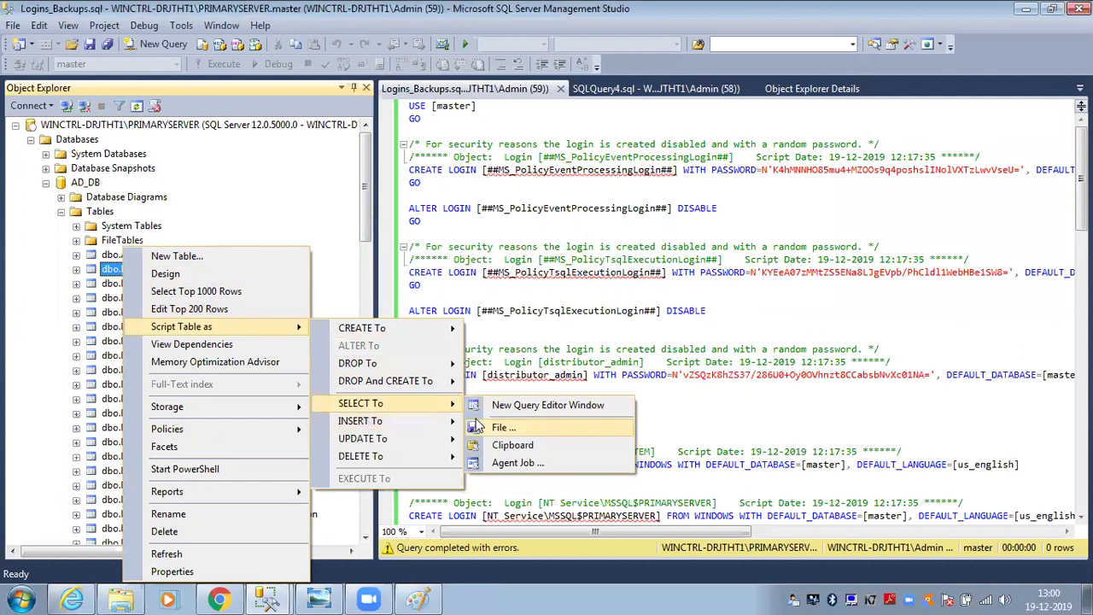
pyautogui.moveTo(444, 421)
pyautogui.click(483, 423)
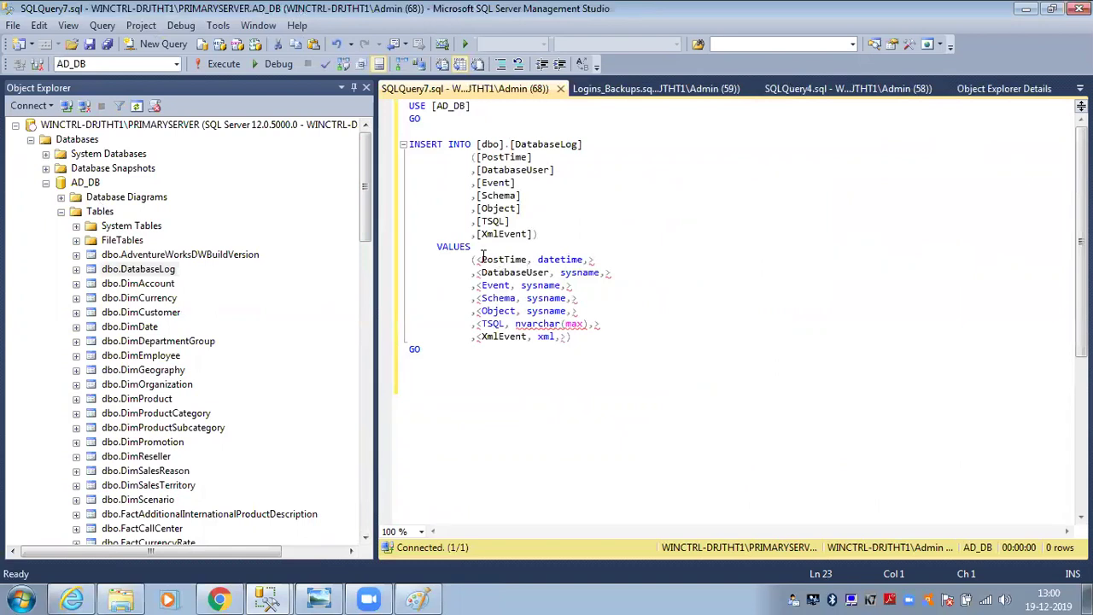
# - Remove the PostTime placeholder name and its opening angle bracket before datetime in the INSERT script's VALUES list
pyautogui.moveTo(481, 259); pyautogui.dragTo(535, 258)
pyautogui.press('BackSpace')
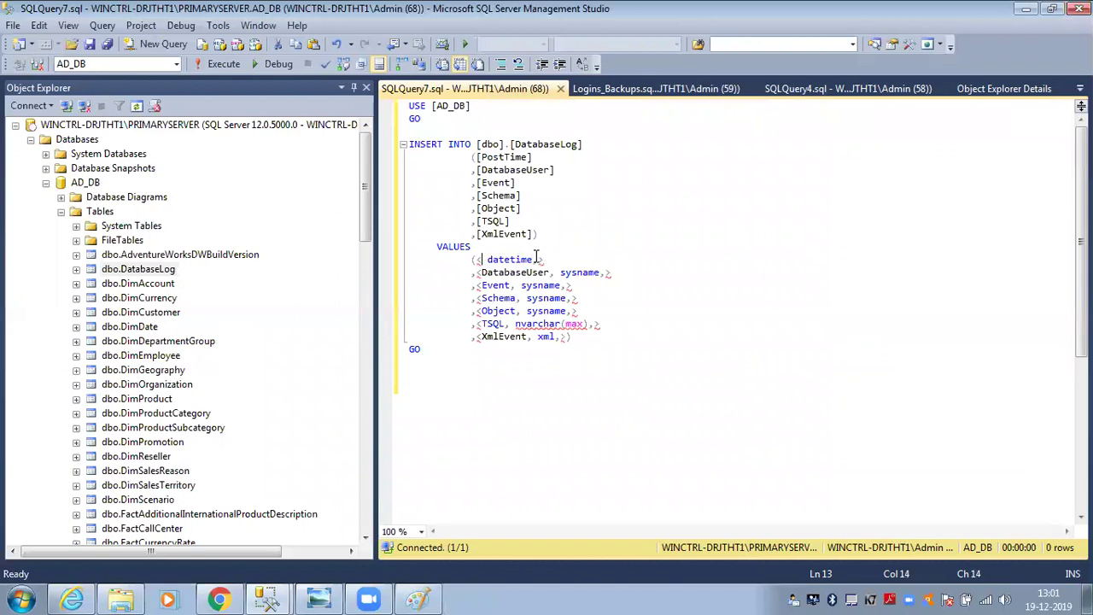
pyautogui.doubleClick(526, 260)
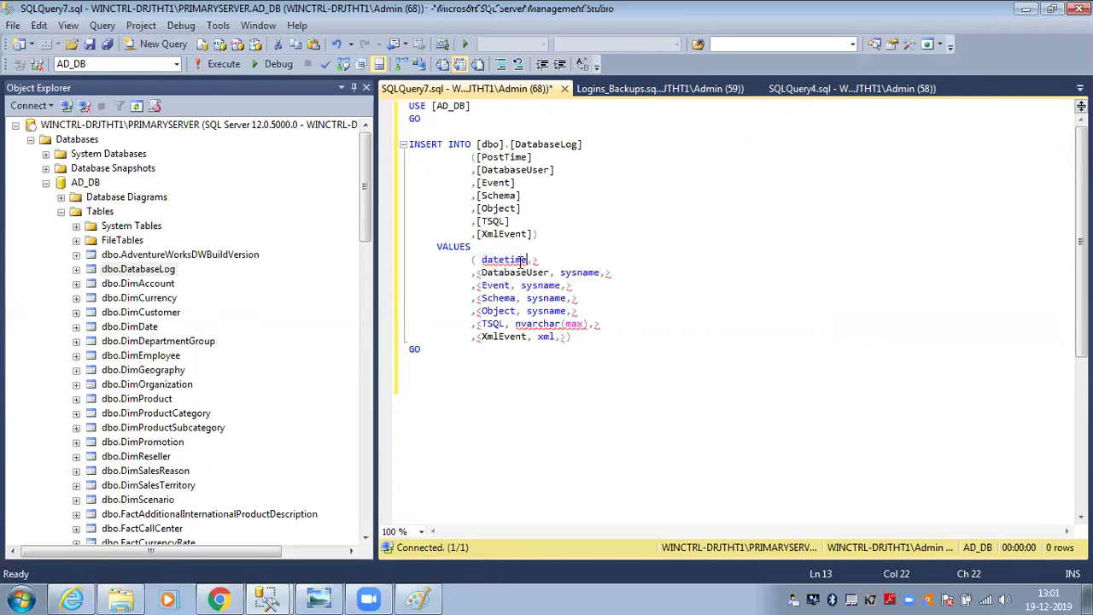
# - Add the query "select * from [dbo].[DatabaseLog]" below the INSERT script and select the statement
pyautogui.moveTo(122, 274); pyautogui.dragTo(409, 388)
pyautogui.click(408, 389)
pyautogui.write('se')
pyautogui.write('lect * ')
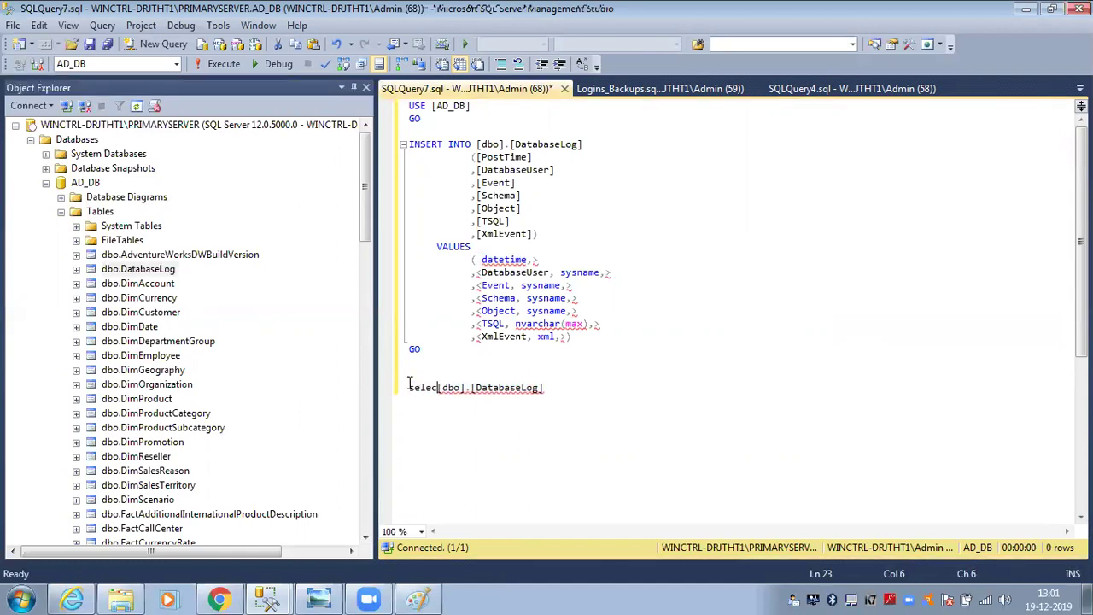
pyautogui.write('from')
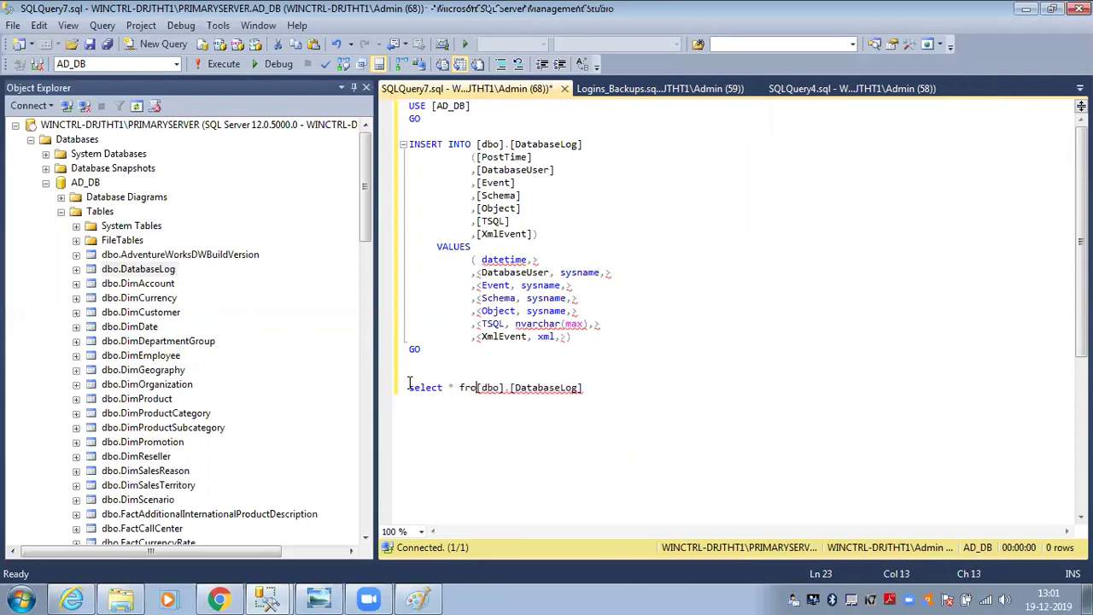
pyautogui.moveTo(598, 389); pyautogui.dragTo(327, 395)
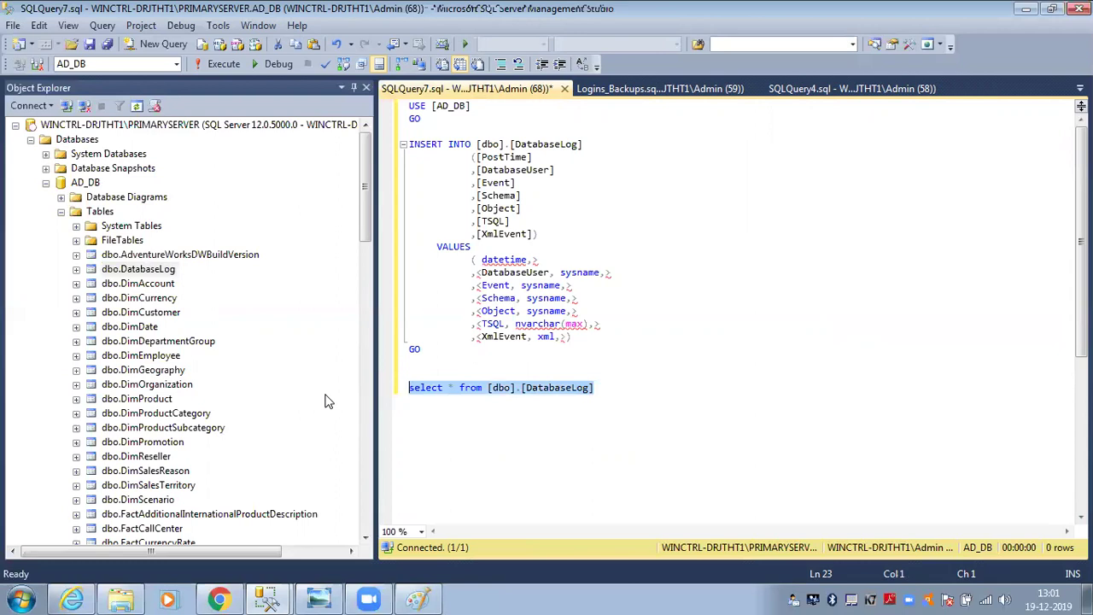
# - Bring up the leftover PRIMARYSERVER Start Jobs window and return to the SQLQuery7.sql editor window
pyautogui.click(289, 597)
pyautogui.click(273, 562)
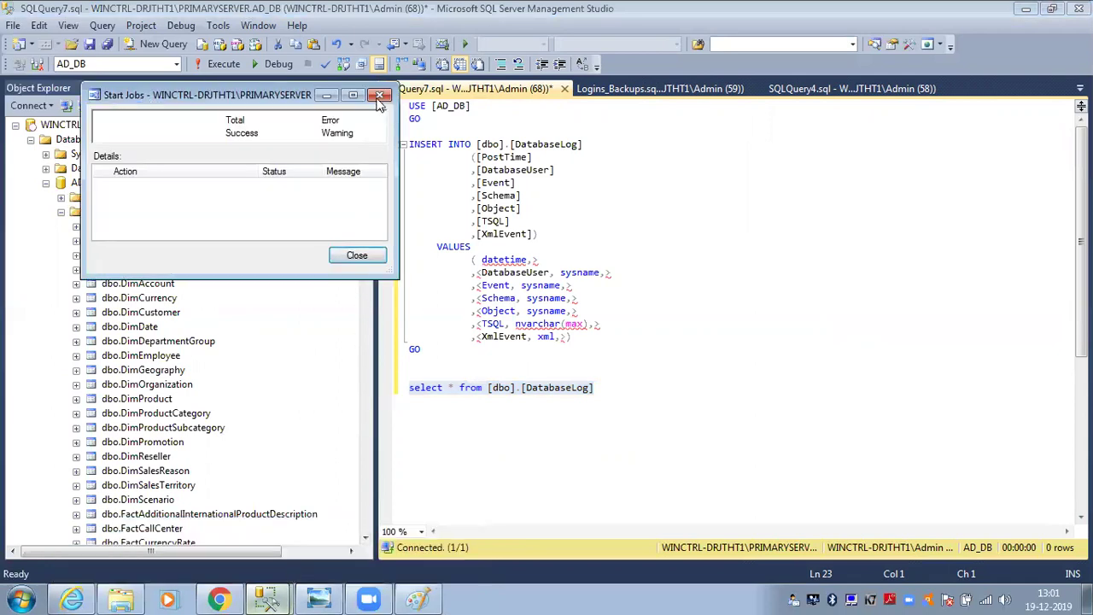
pyautogui.click(284, 592)
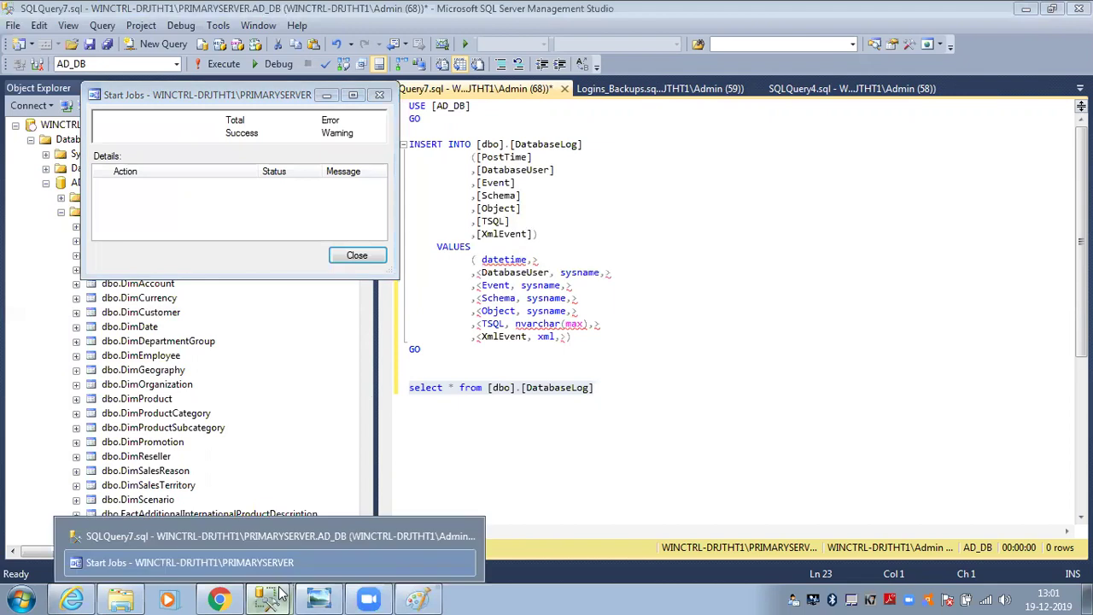
pyautogui.click(255, 537)
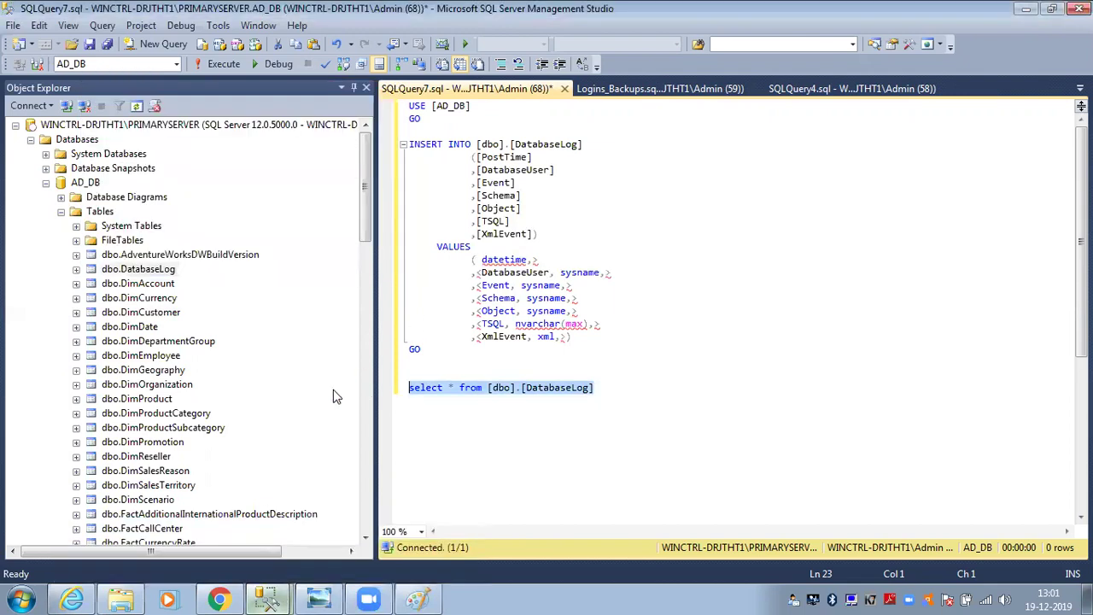
# - Collapse AD_DB, relaunch Replication Monitor for Tran_Rep_Pub and open the DB_Sub_Tran subscription's synchronization history
pyautogui.click(60, 211)
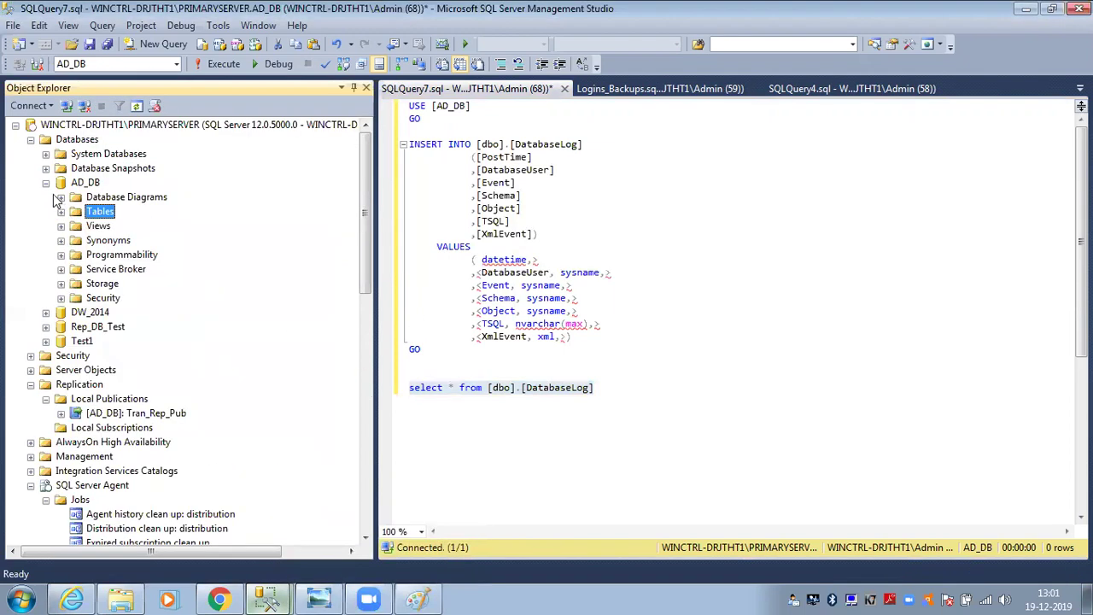
pyautogui.click(46, 183)
pyautogui.rightClick(107, 299)
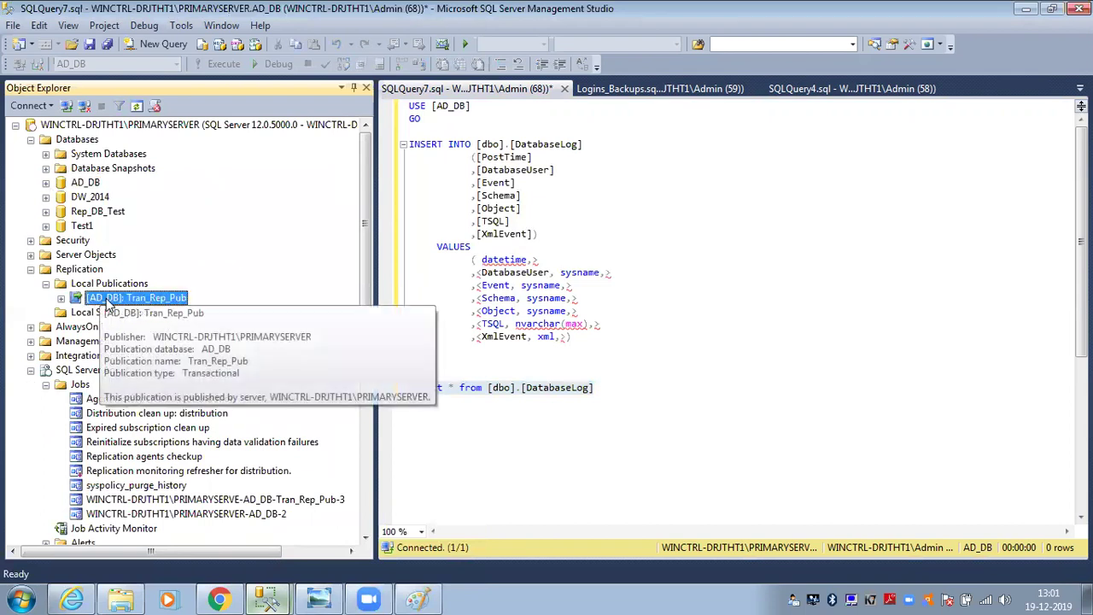
pyautogui.click(150, 348)
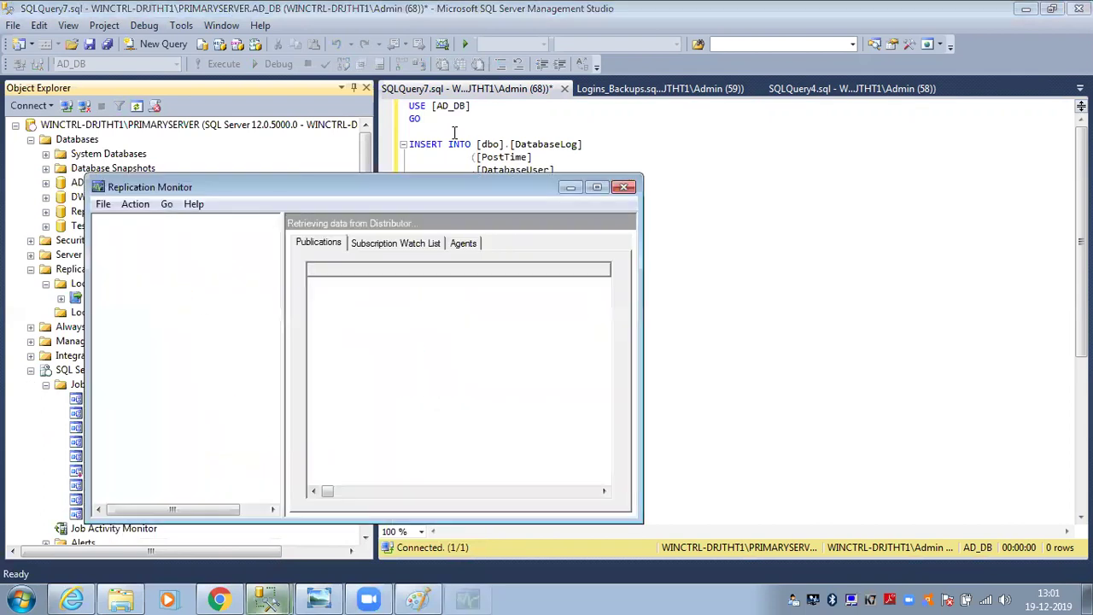
pyautogui.click(129, 246)
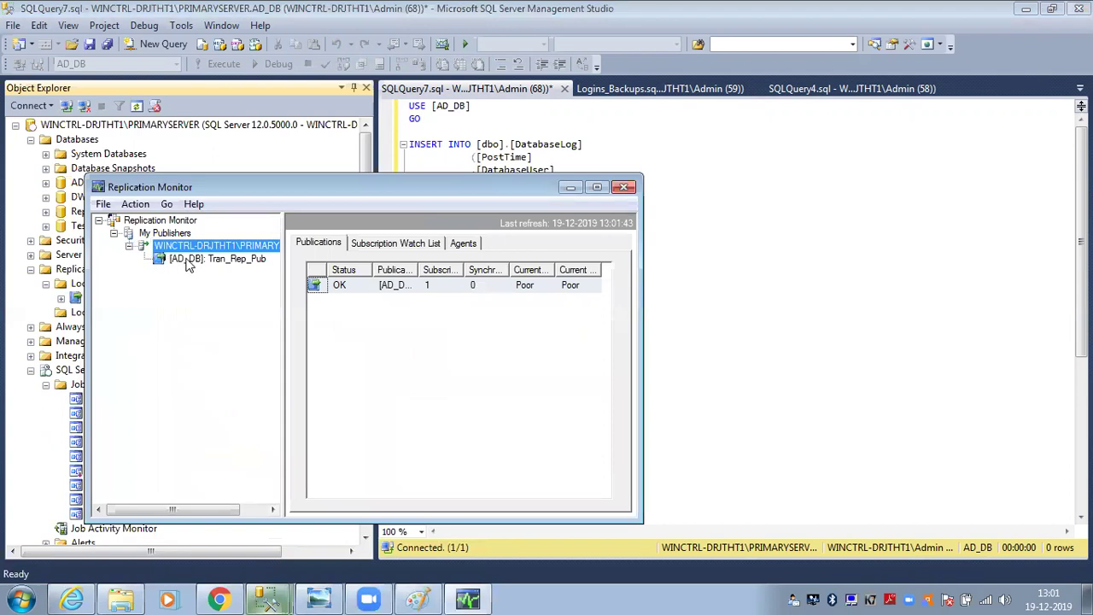
pyautogui.click(188, 259)
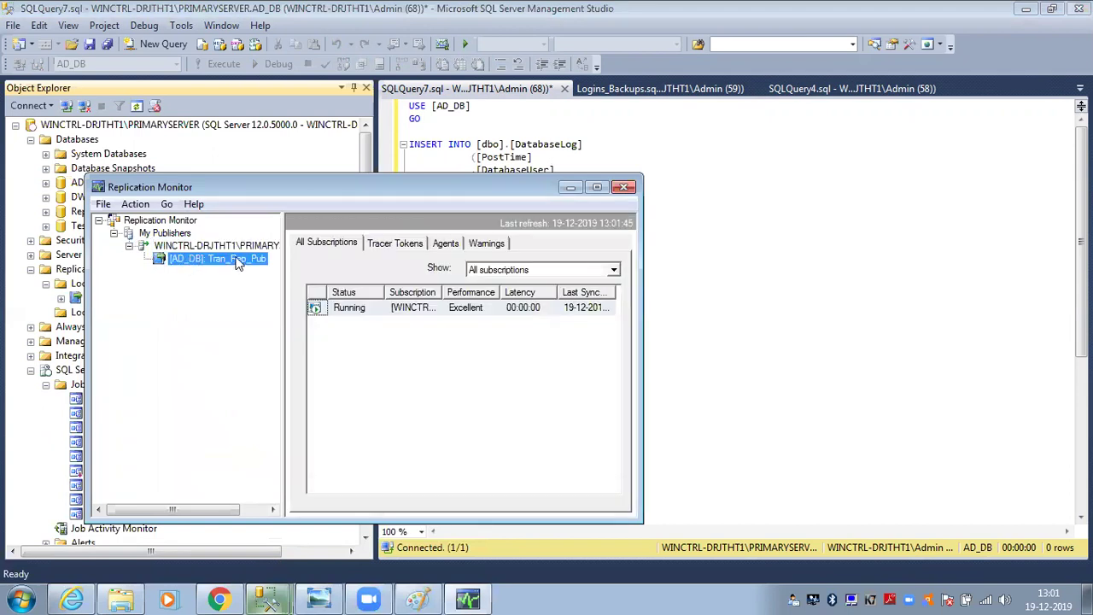
pyautogui.doubleClick(357, 313)
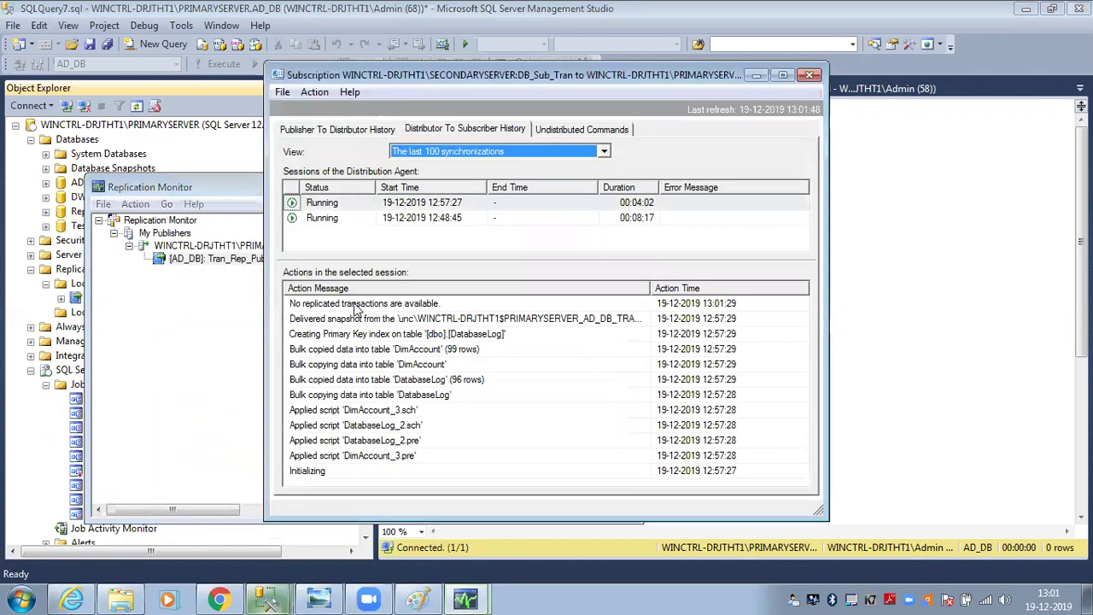
# - Check the number of undistributed commands waiting for the DB_Sub_Tran subscriber and close the subscription window
pyautogui.click(598, 130)
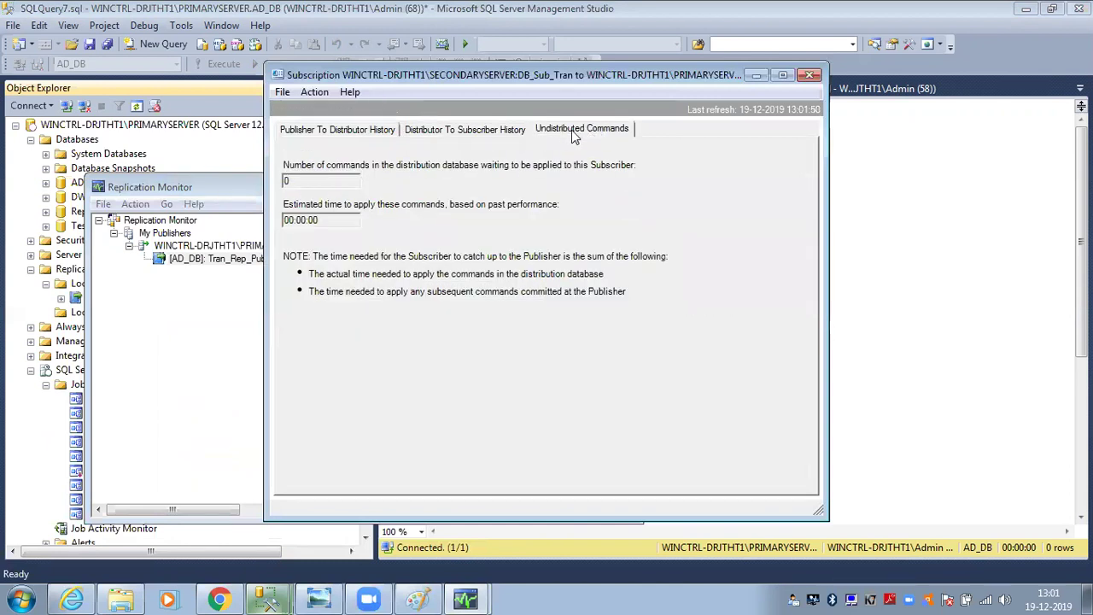
pyautogui.moveTo(323, 182); pyautogui.dragTo(277, 187)
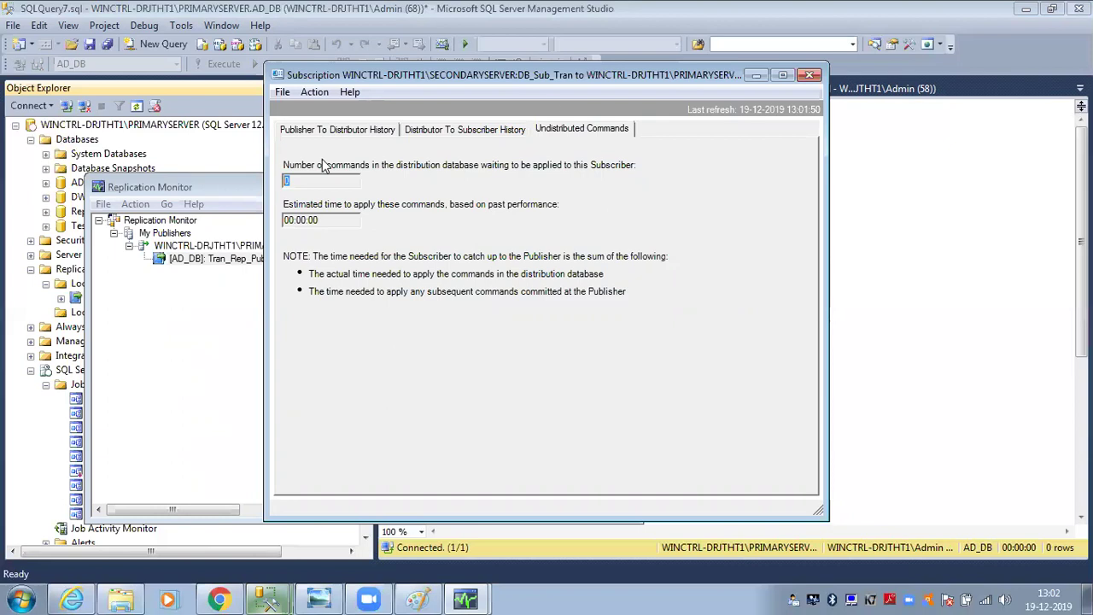
pyautogui.click(809, 76)
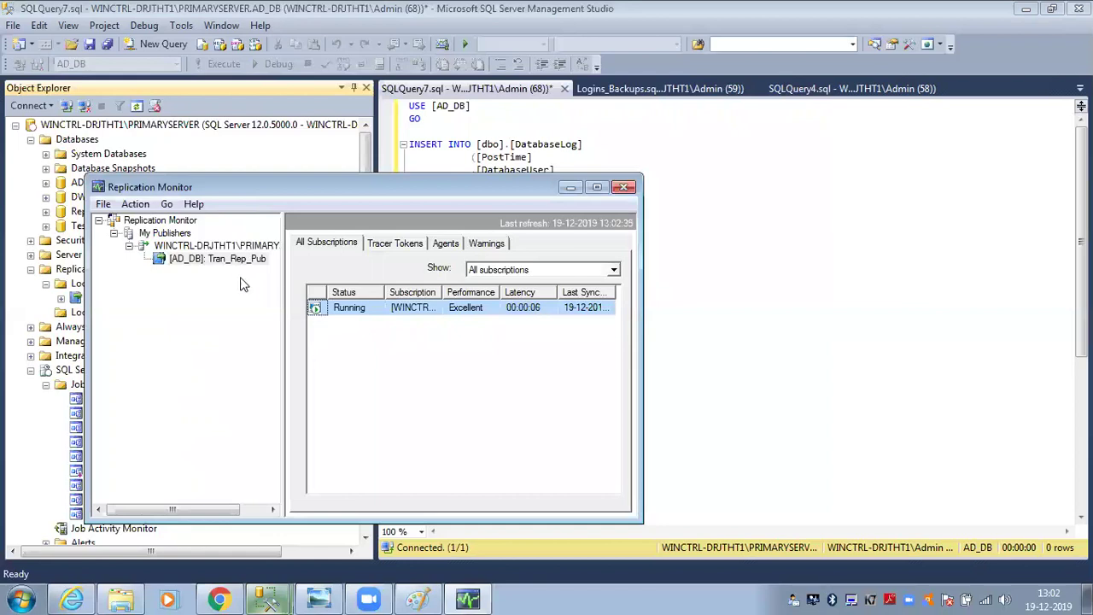
# - Refresh the Tran_Rep_Pub publication in Replication Monitor and close the monitor
pyautogui.rightClick(217, 265)
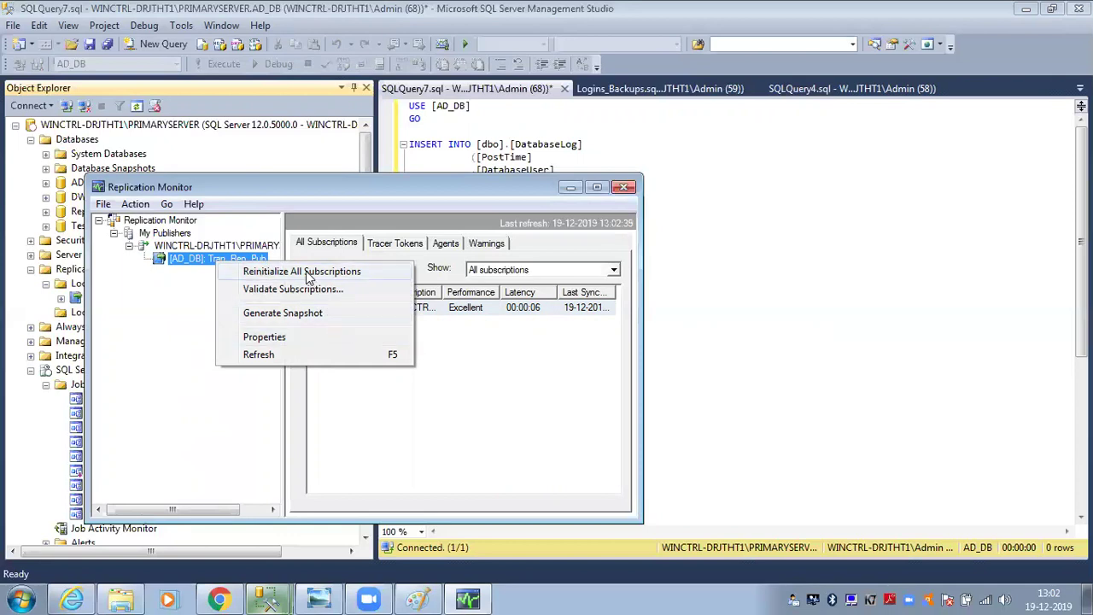
pyautogui.click(263, 355)
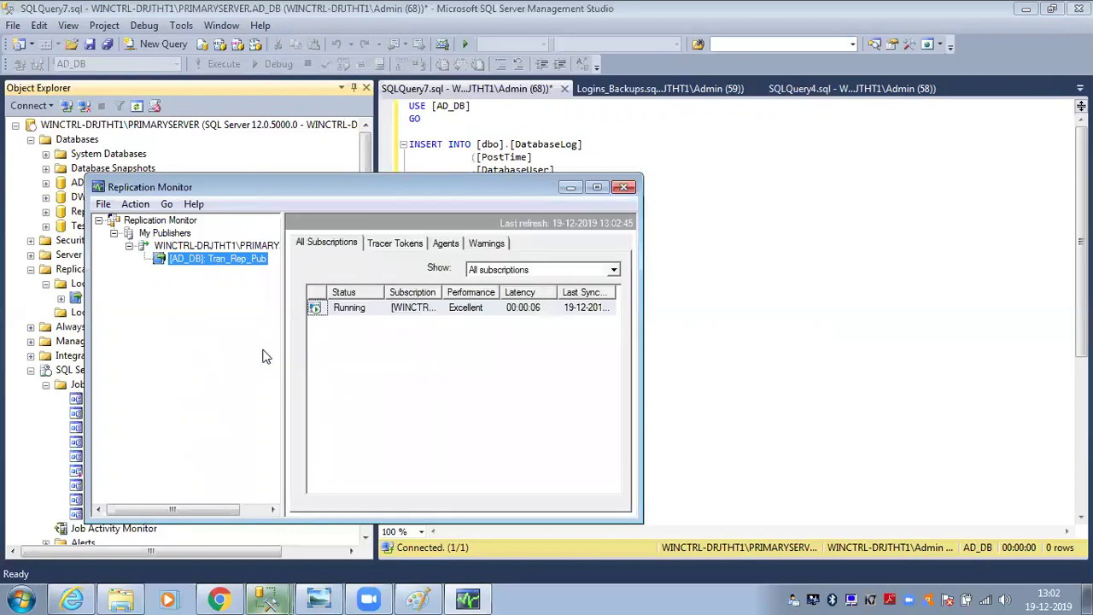
pyautogui.click(626, 187)
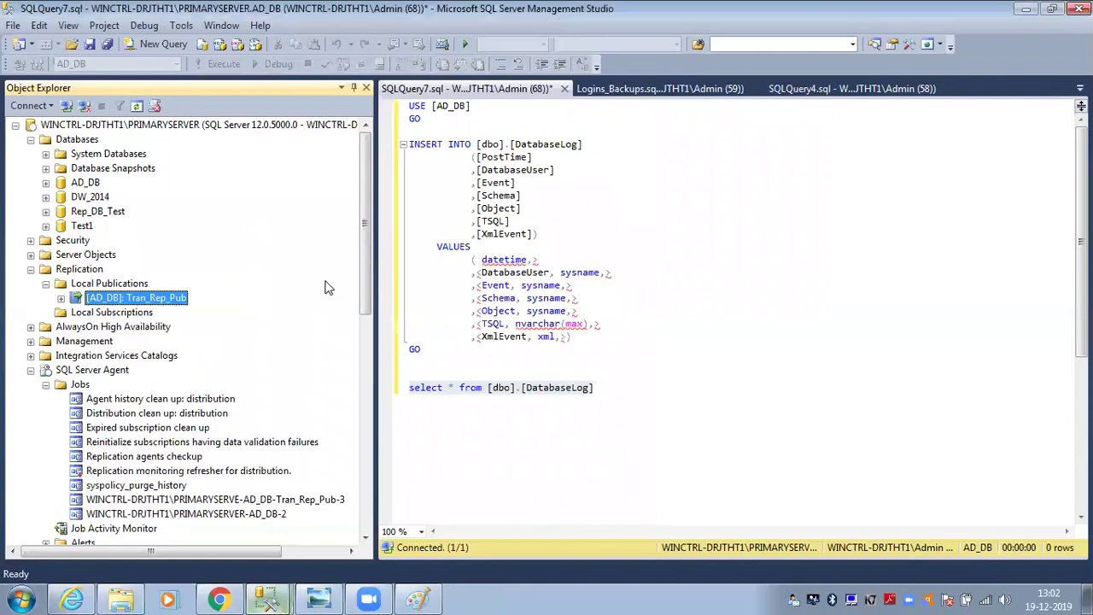
# - Open the Log Reader Agent status for the Tran_Rep_Pub publication and read its status message
pyautogui.rightClick(126, 300)
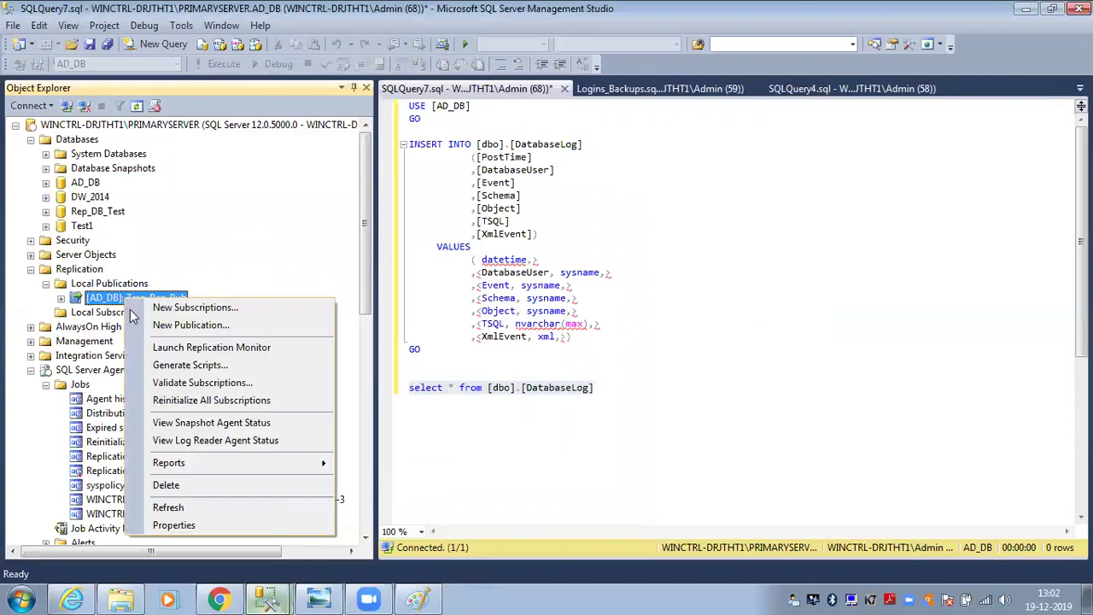
pyautogui.click(174, 442)
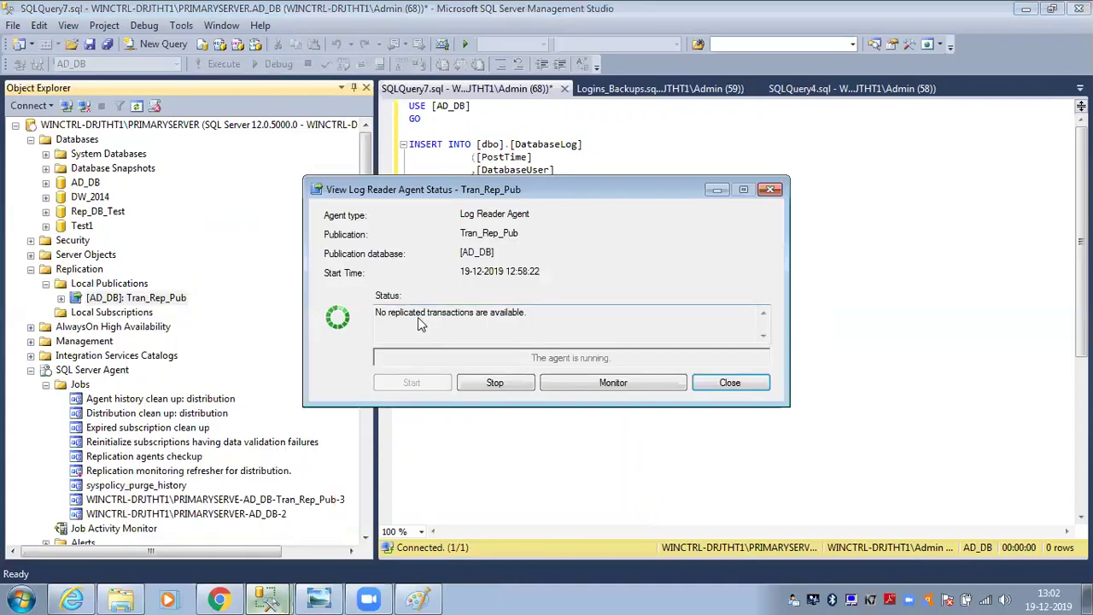
pyautogui.moveTo(533, 313); pyautogui.dragTo(373, 323)
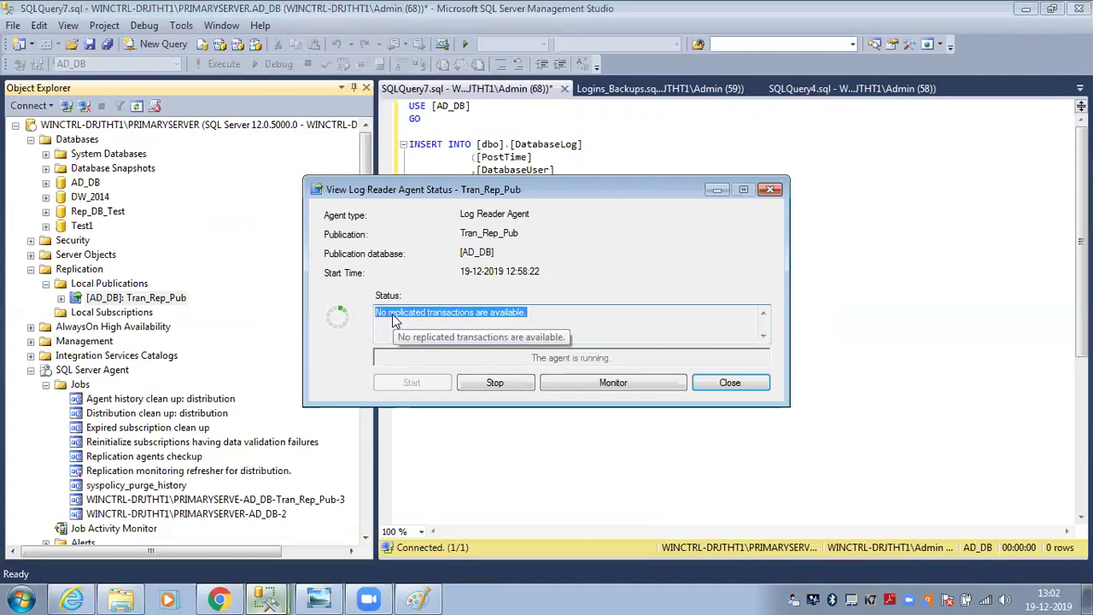
# - Stop and restart the Log Reader Agent for Tran_Rep_Pub, and move its status window clear of Object Explorer
pyautogui.click(488, 382)
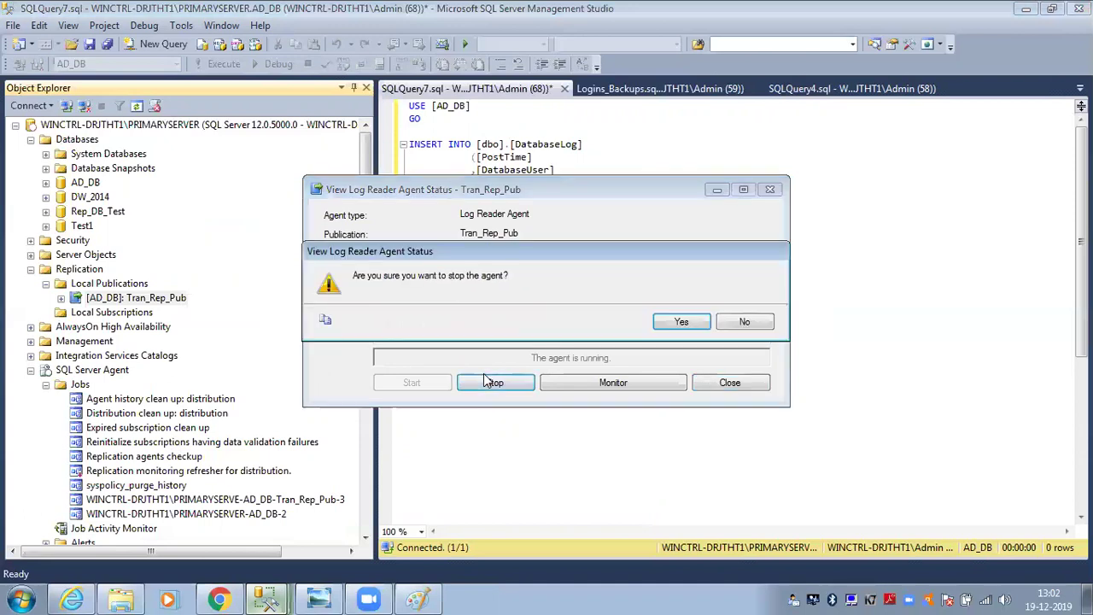
pyautogui.click(688, 321)
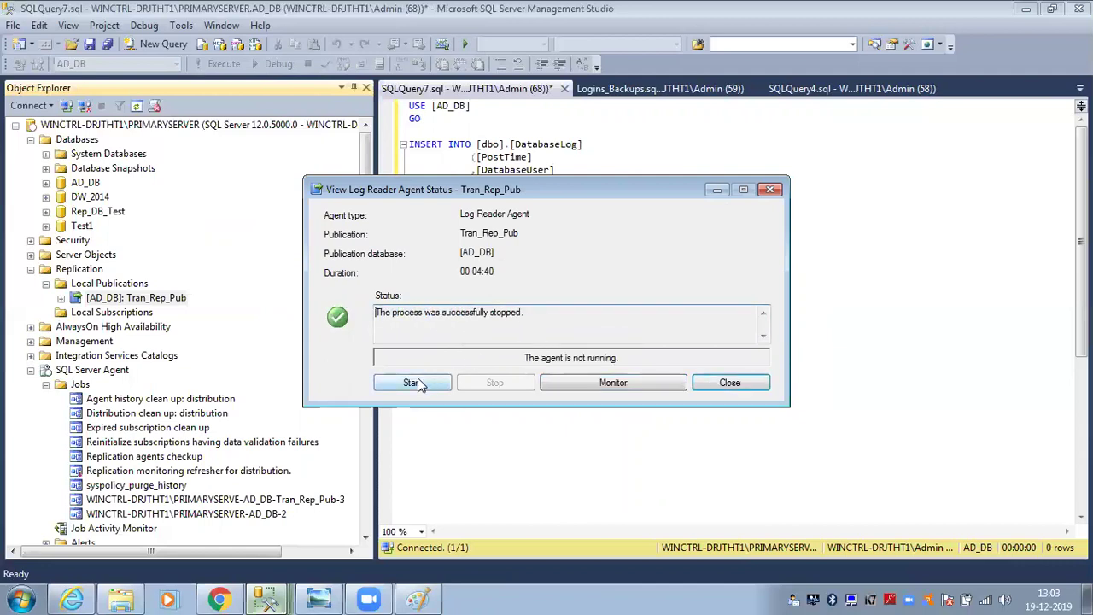
pyautogui.click(414, 383)
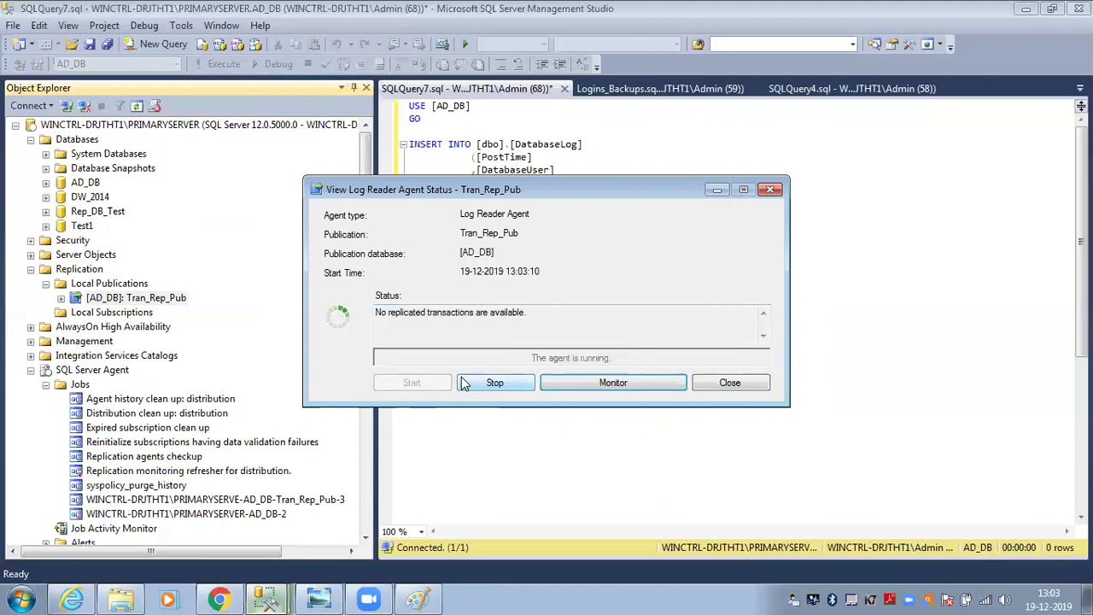
pyautogui.moveTo(538, 312); pyautogui.dragTo(369, 310)
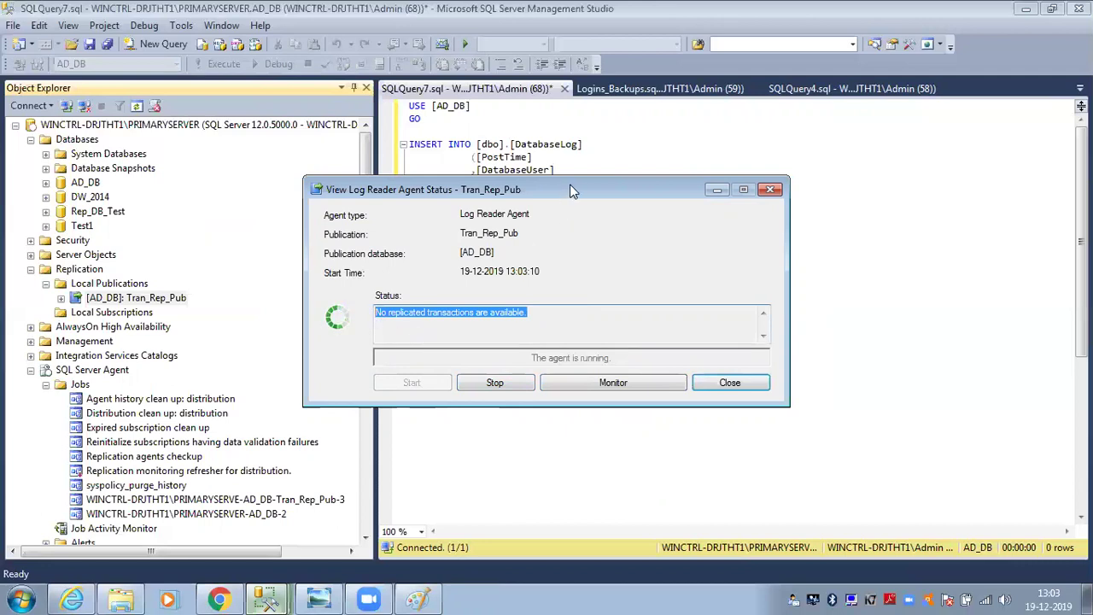
pyautogui.moveTo(569, 184); pyautogui.dragTo(780, 264)
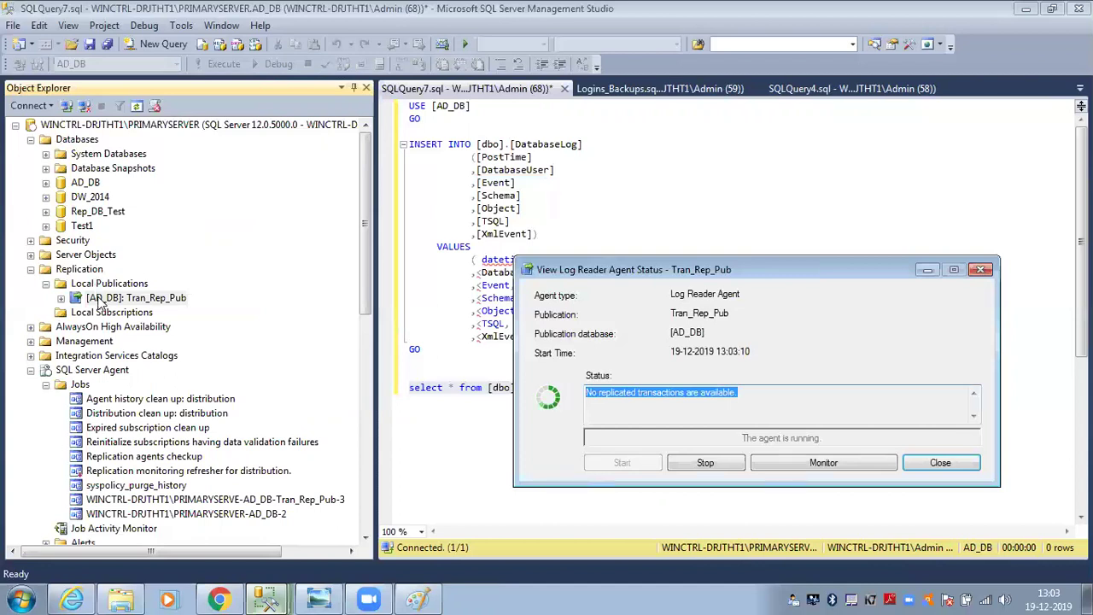
# - Add the DimCurrency (dbo) table to the Tran_Rep_Pub publication's articles, showing unchecked articles as well, and save the publication properties
pyautogui.click(97, 301)
pyautogui.rightClick(98, 301)
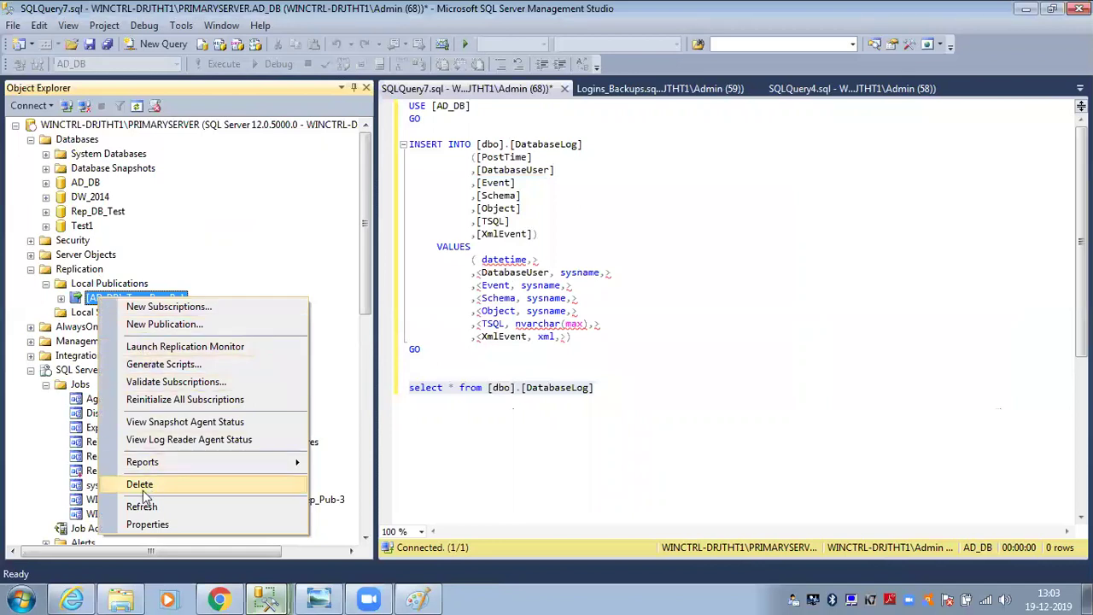
pyautogui.click(135, 524)
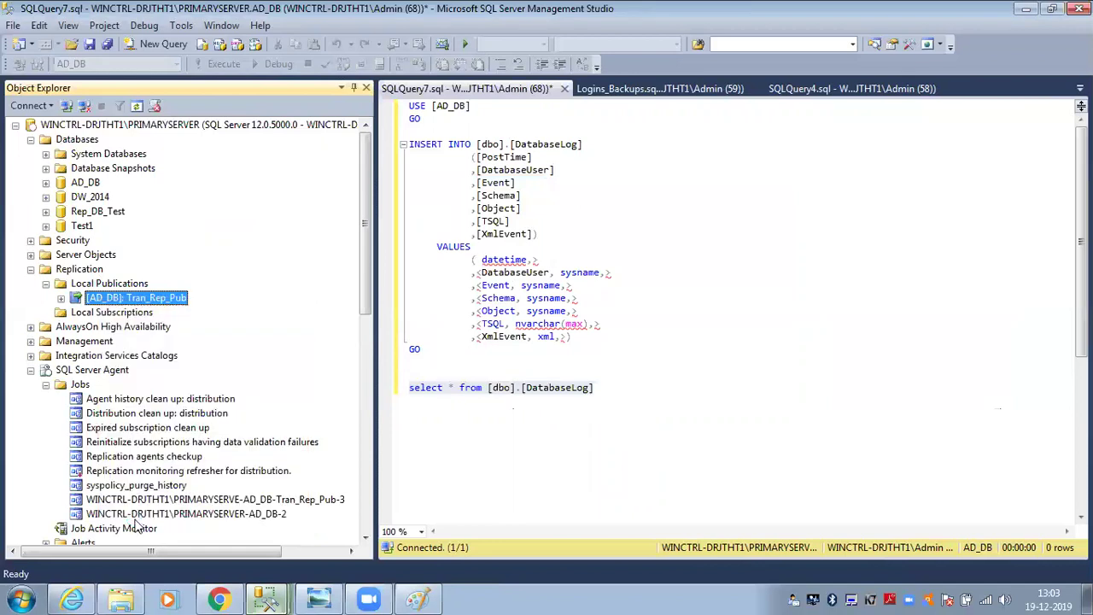
pyautogui.click(306, 98)
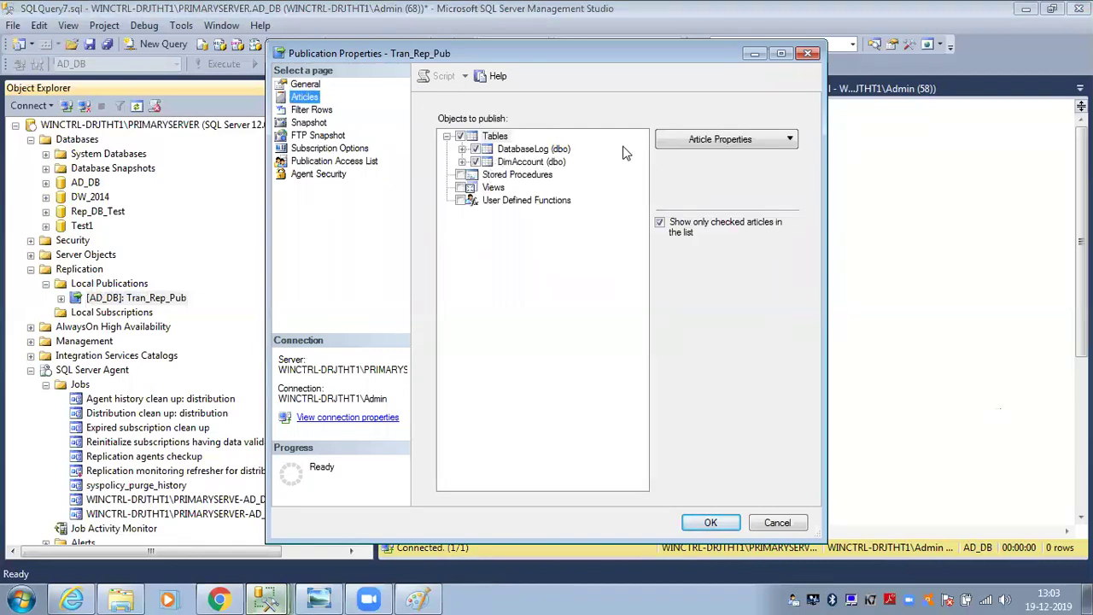
pyautogui.click(696, 140)
pyautogui.click(696, 140)
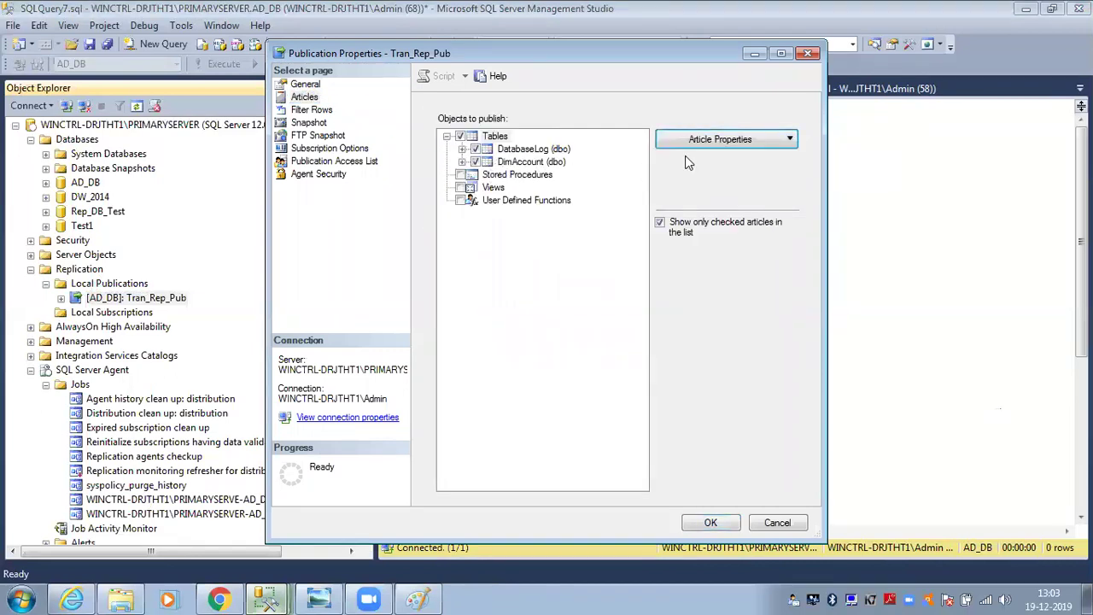
pyautogui.click(660, 222)
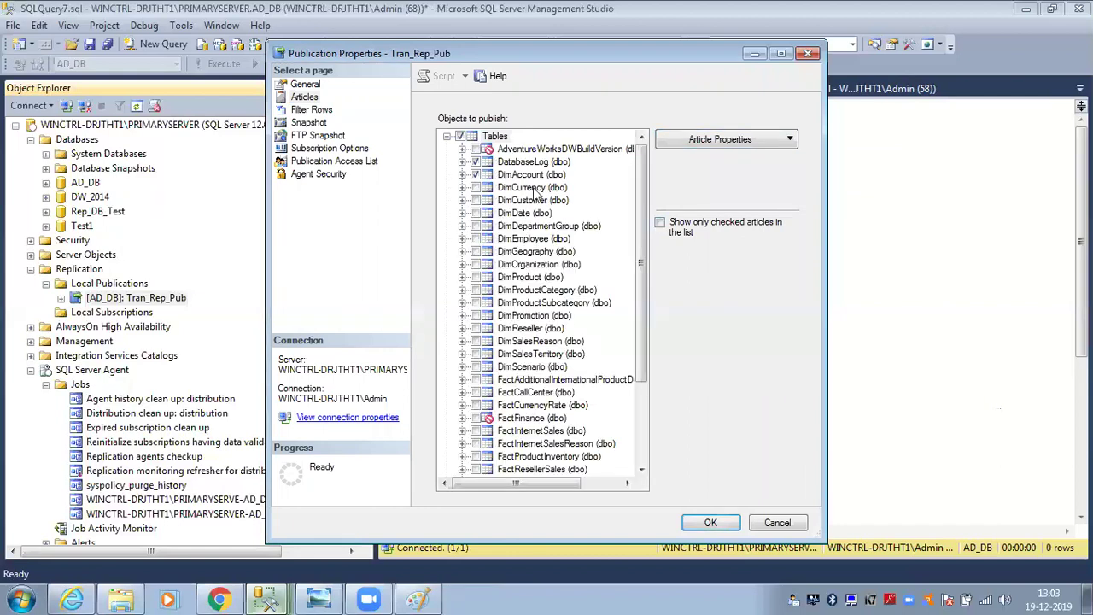
pyautogui.click(475, 187)
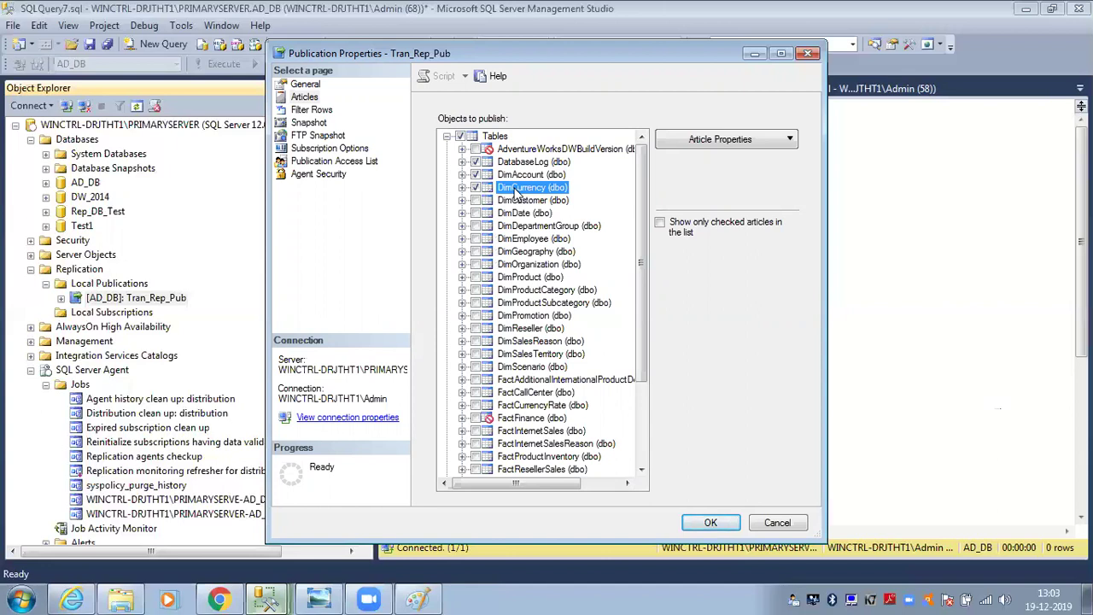
pyautogui.click(702, 523)
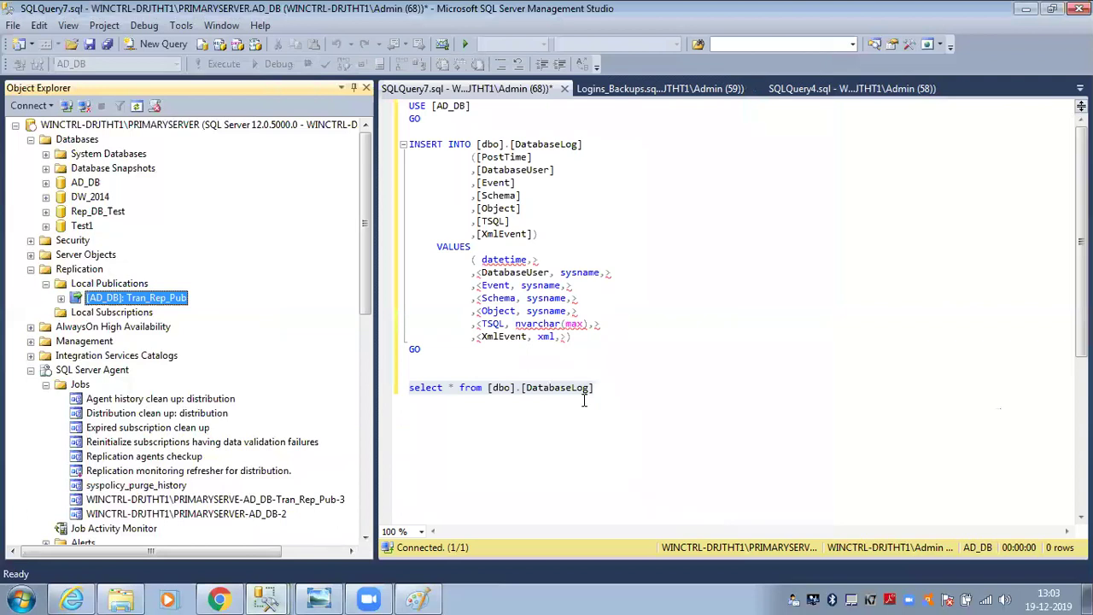
# - Open the Snapshot Agent status for Tran_Rep_Pub, read the last status message and start the agent
pyautogui.rightClick(161, 294)
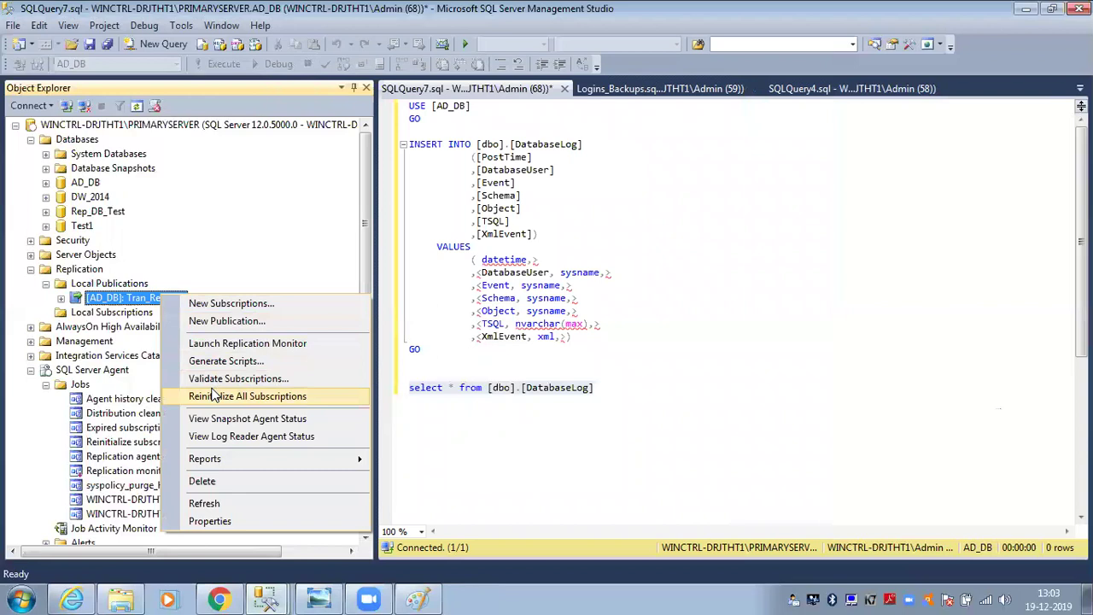
pyautogui.click(218, 418)
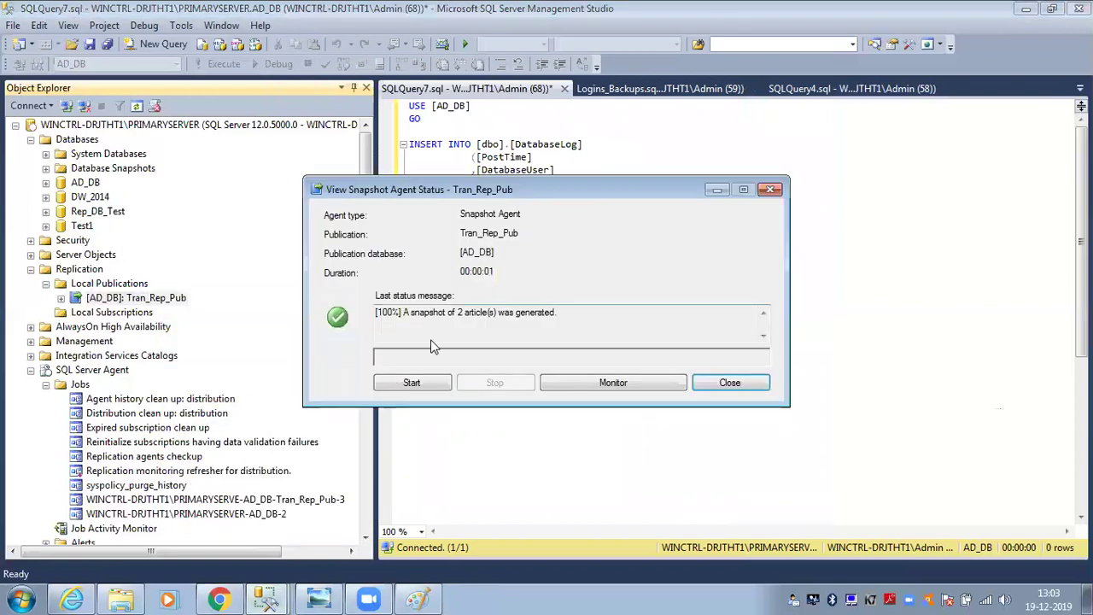
pyautogui.click(446, 314)
pyautogui.moveTo(577, 318); pyautogui.dragTo(371, 321)
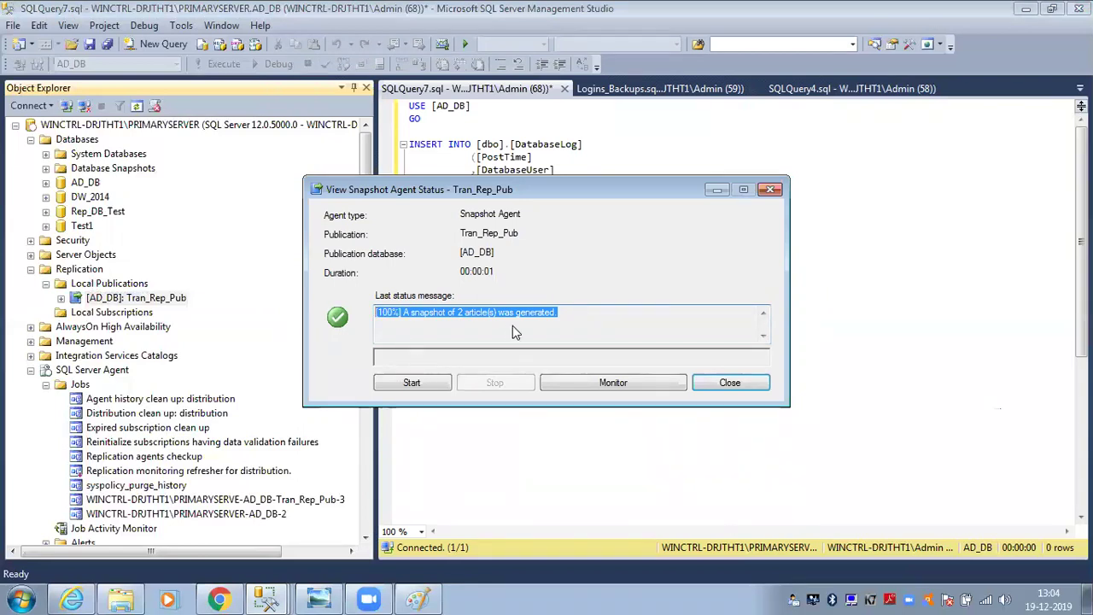
pyautogui.click(469, 317)
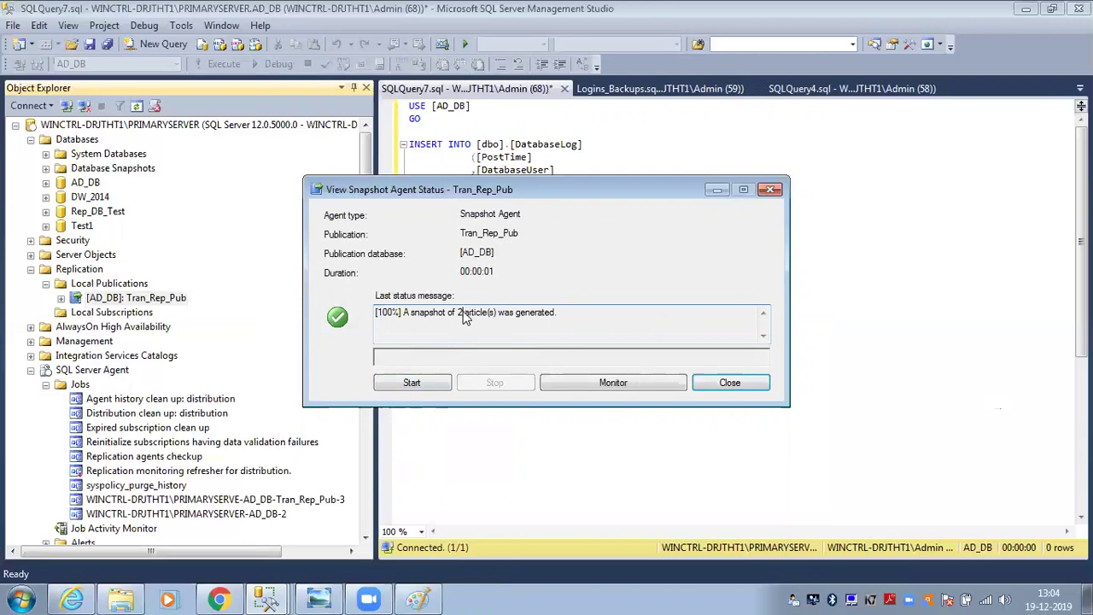
pyautogui.click(406, 386)
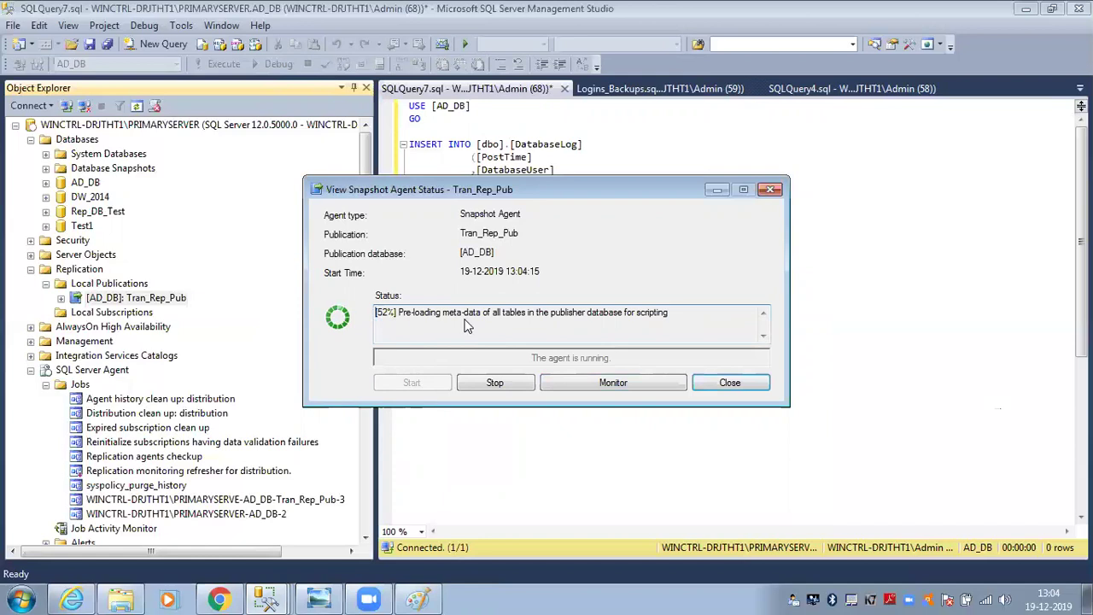
# - Bring back the Tran_Rep_Pub Log Reader Agent status window beside the snapshot status and check the delivered transactions and commands
pyautogui.moveTo(273, 598)
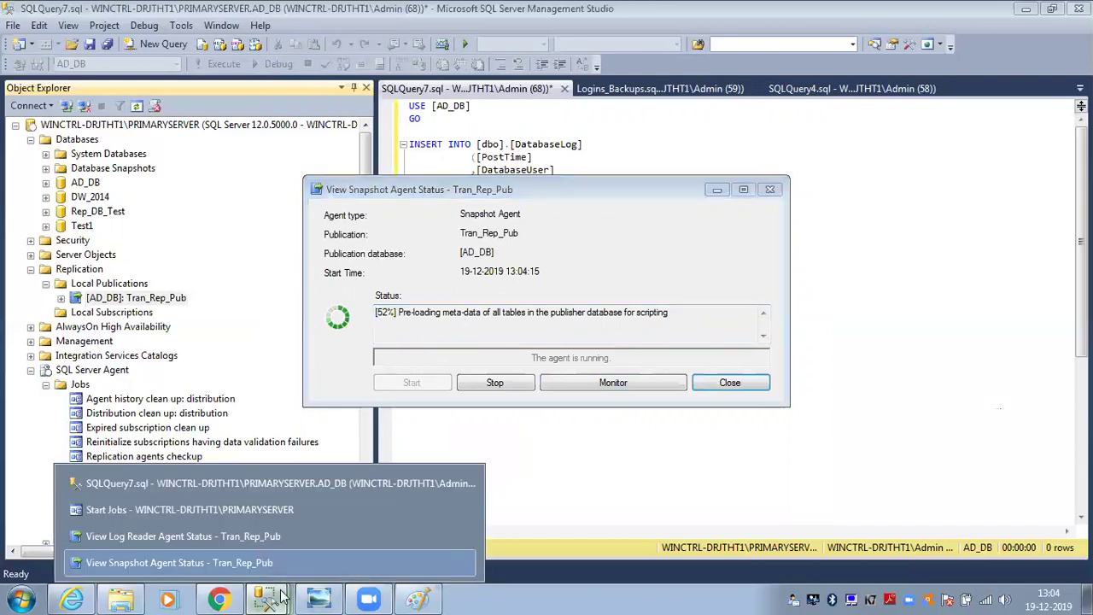
pyautogui.click(294, 536)
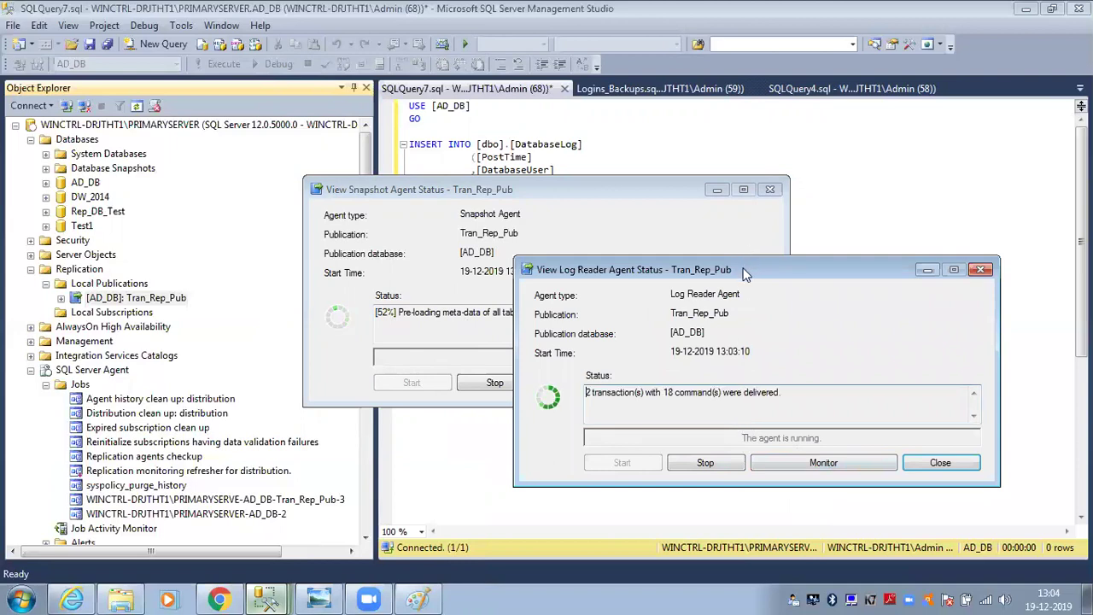
pyautogui.moveTo(748, 270); pyautogui.dragTo(775, 267)
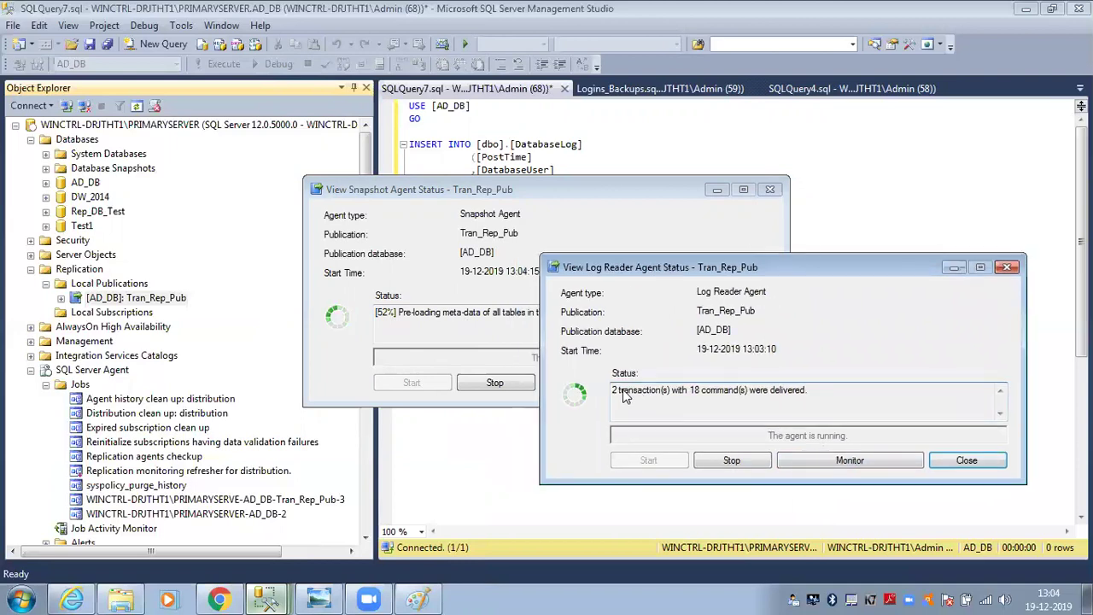
pyautogui.moveTo(700, 391); pyautogui.dragTo(697, 391)
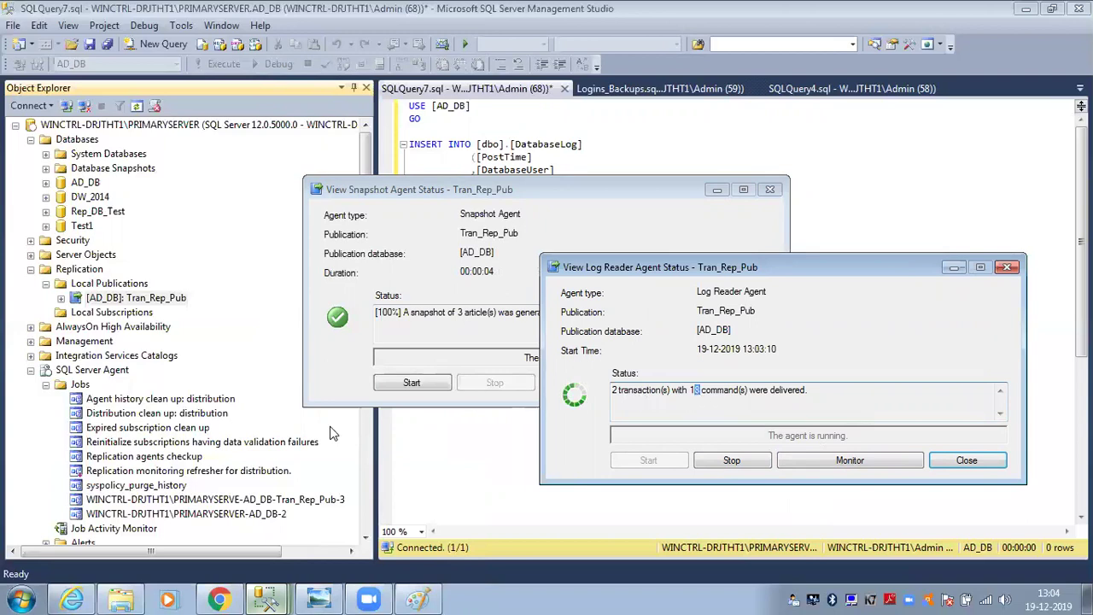
# - Refresh the DB_Sub_Tran database and its Tables folder on SECONDARYSERVER, and select the dbo.DimCurrency table
pyautogui.click(96, 414)
pyautogui.moveTo(360, 282); pyautogui.dragTo(366, 413)
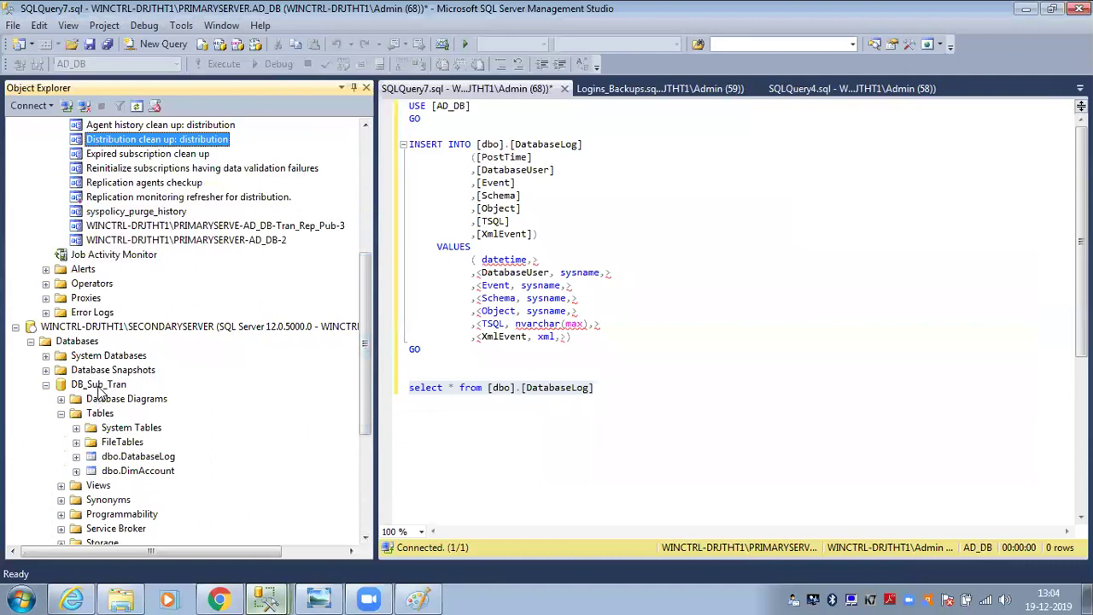
pyautogui.click(97, 384)
pyautogui.rightClick(98, 384)
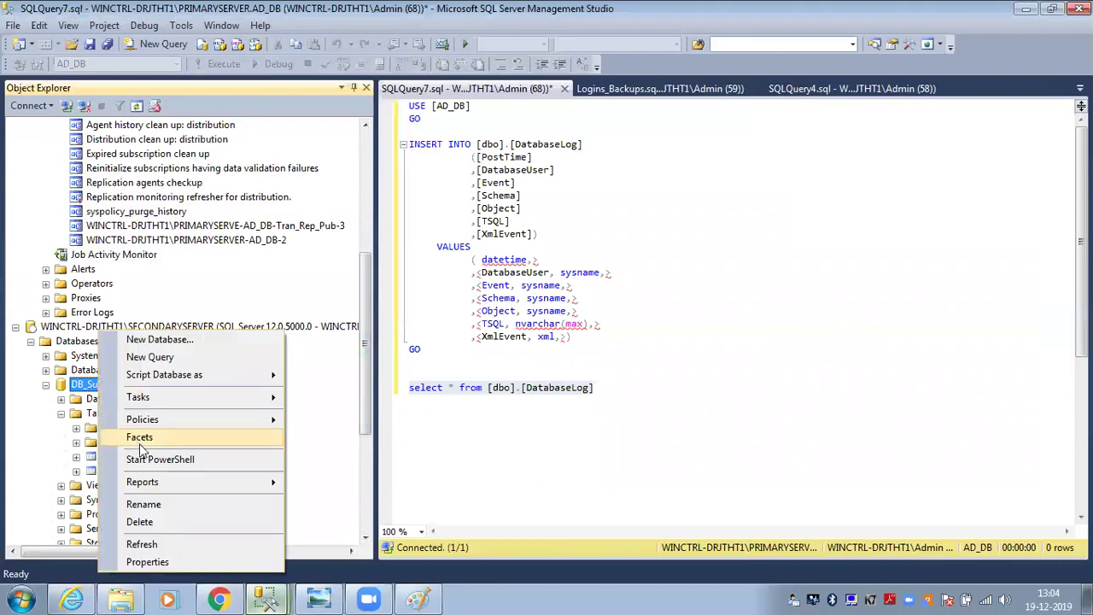
pyautogui.click(136, 544)
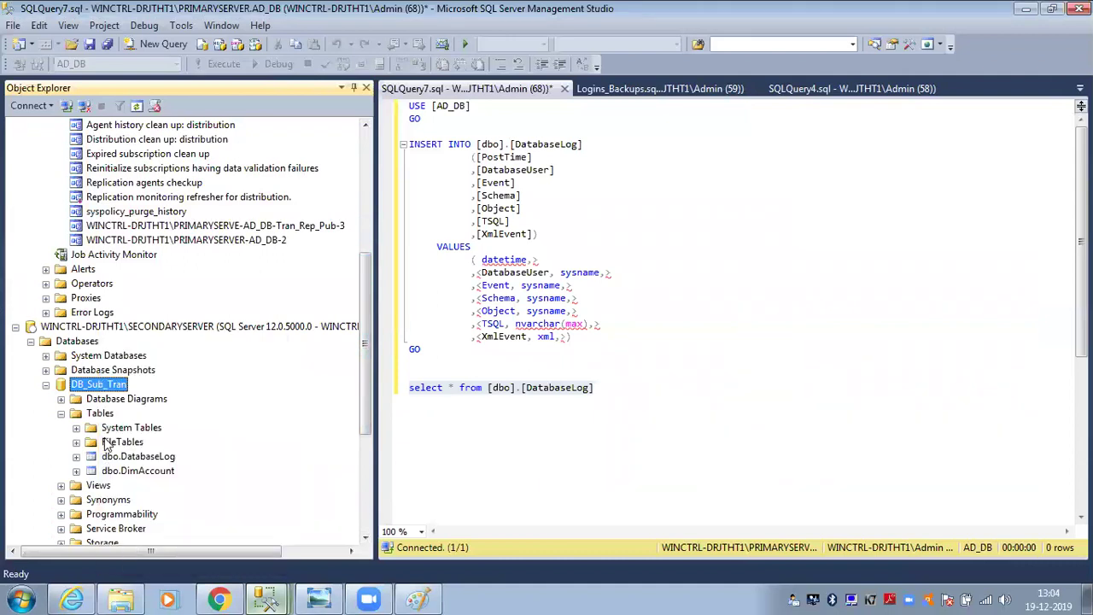
pyautogui.rightClick(104, 416)
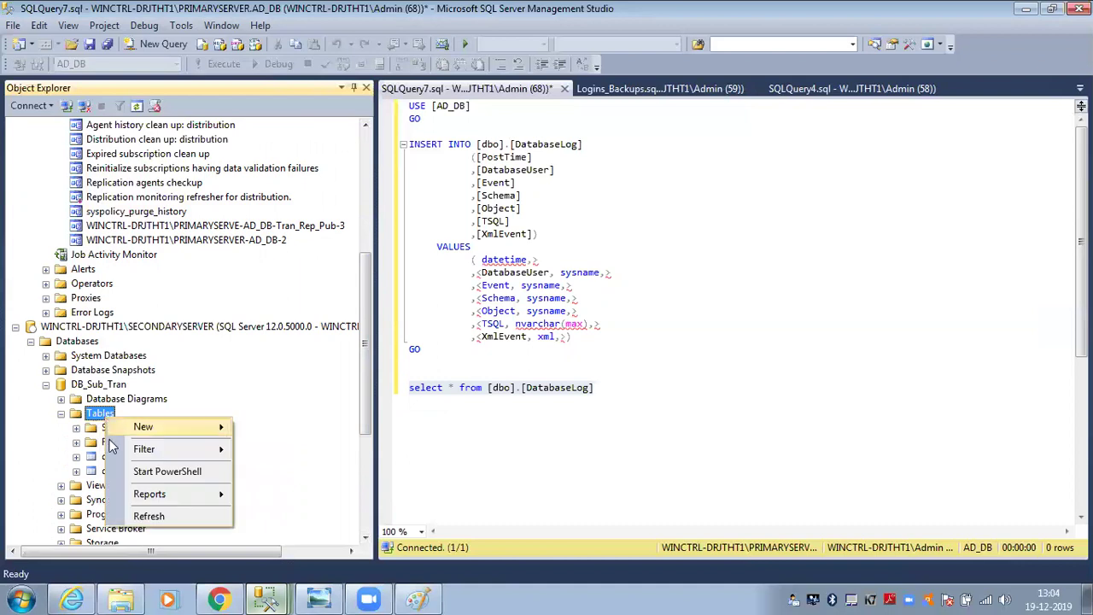
pyautogui.click(128, 515)
pyautogui.click(133, 490)
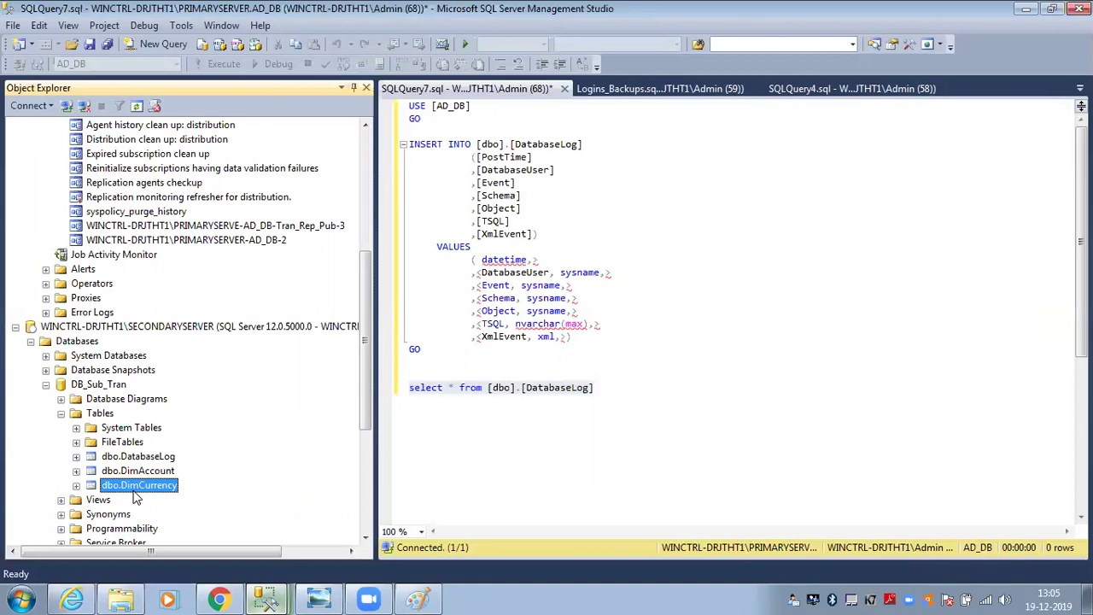
# - Collapse the Databases, Replication and SQL Server Agent nodes of PRIMARYSERVER and the Databases folder of SECONDARYSERVER
pyautogui.moveTo(366, 384); pyautogui.dragTo(367, 260)
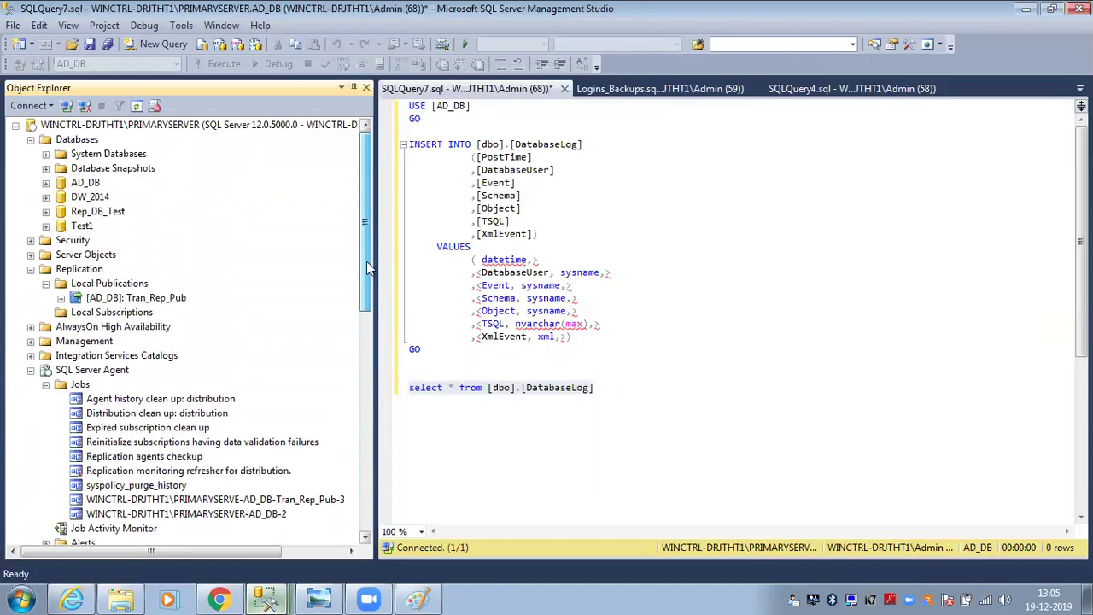
pyautogui.click(30, 139)
pyautogui.click(31, 183)
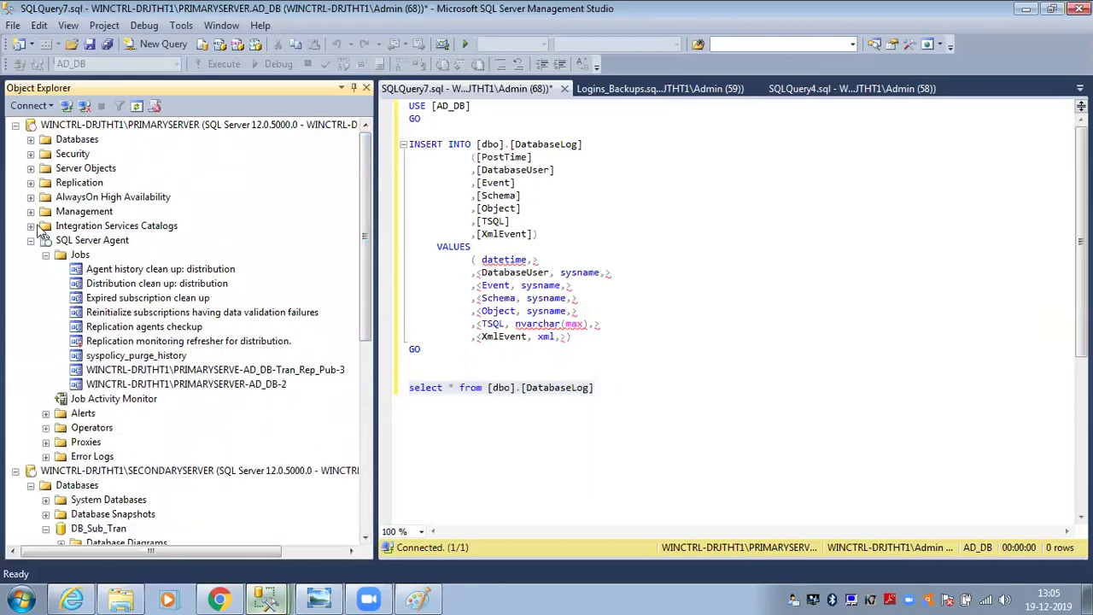
pyautogui.click(31, 240)
pyautogui.click(30, 269)
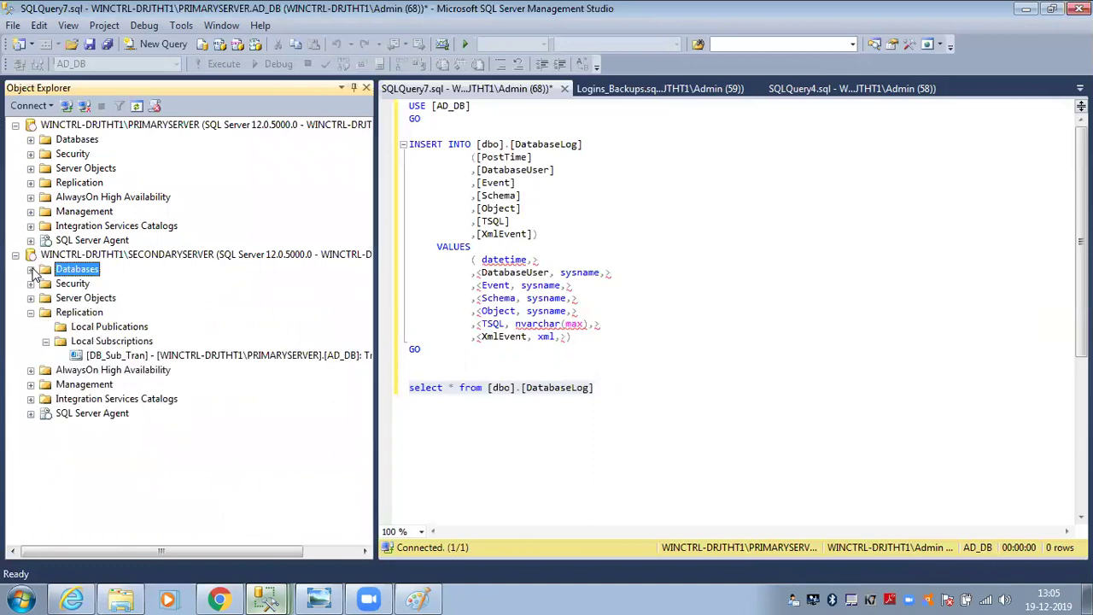
# - Delete the DB_Sub_Tran subscription on SECONDARYSERVER together with its record at the Publisher, connecting to PRIMARYSERVER with Windows Authentication
pyautogui.click(98, 342)
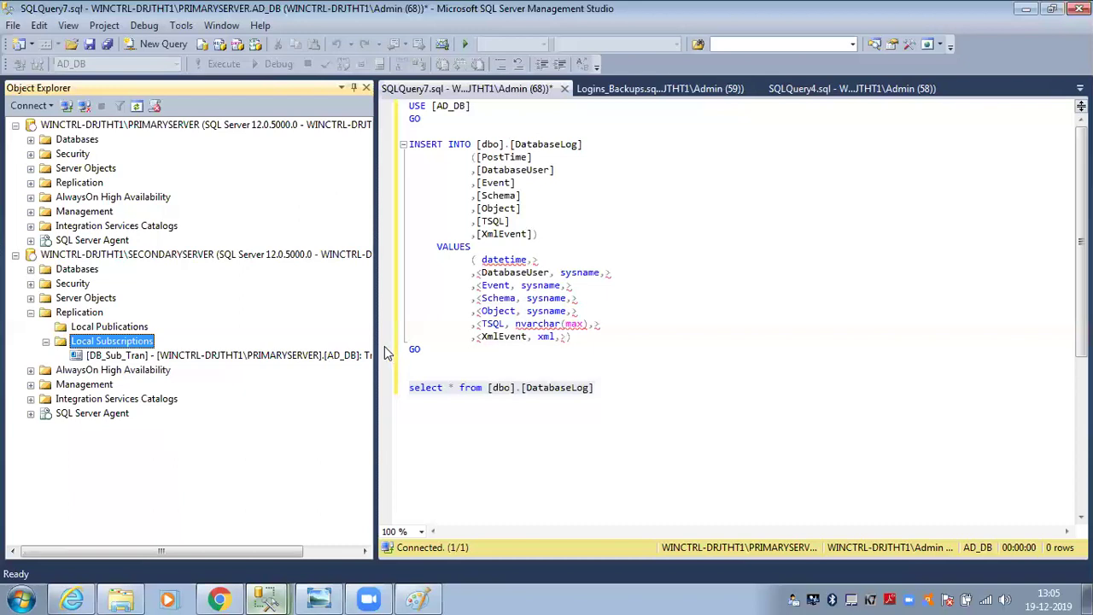
pyautogui.rightClick(304, 357)
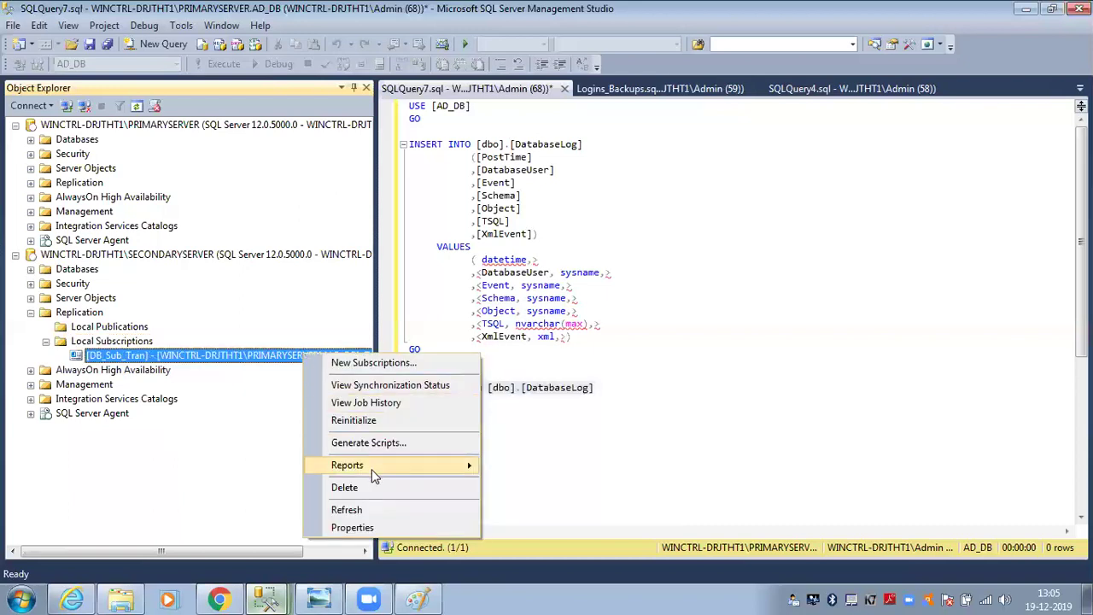
pyautogui.click(353, 487)
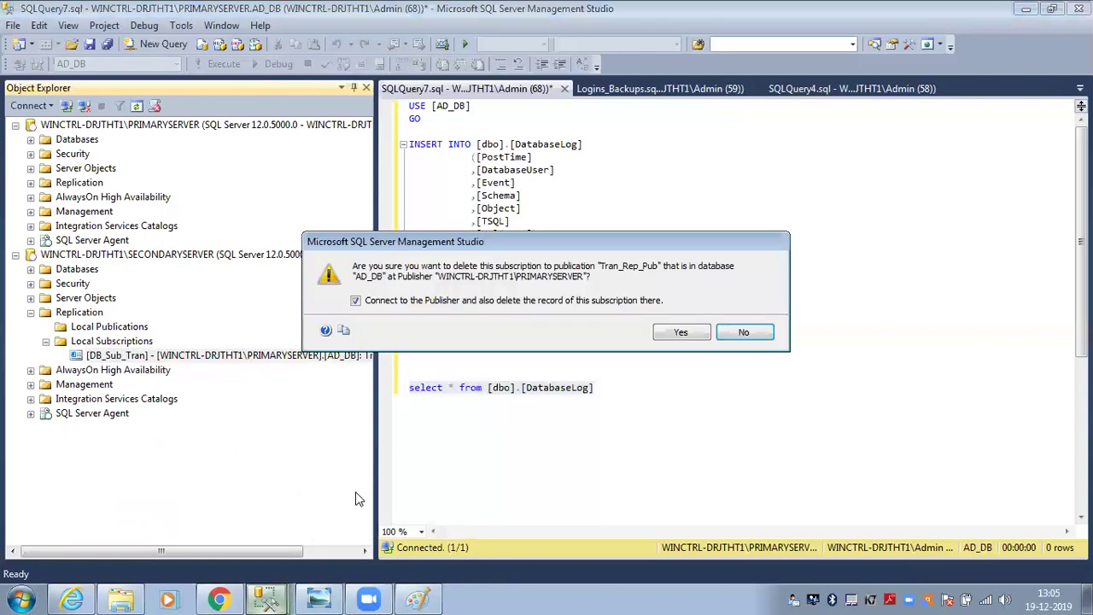
pyautogui.click(662, 333)
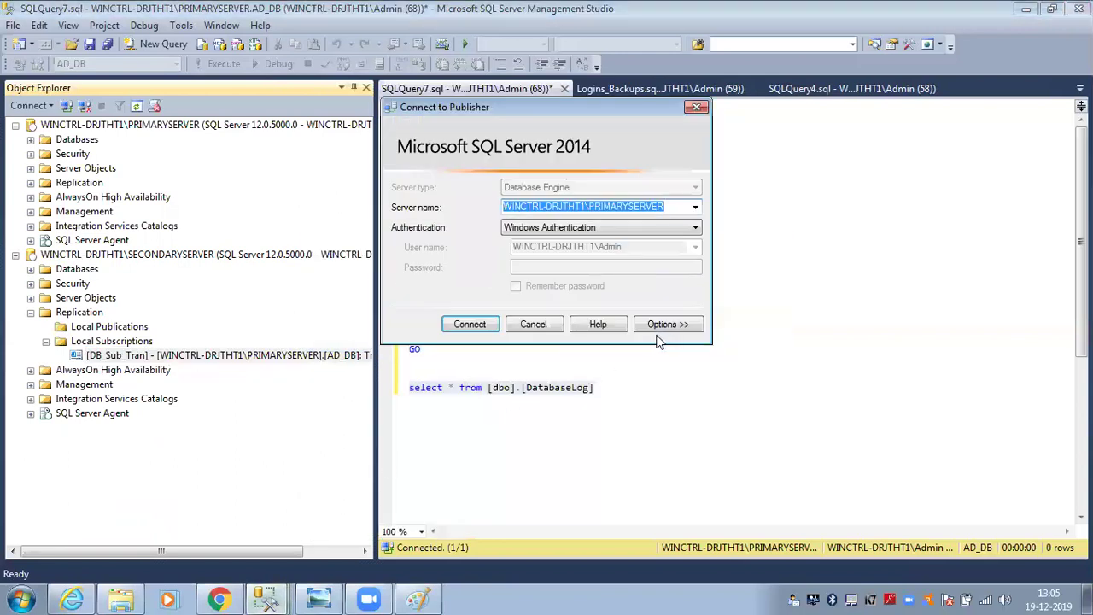
pyautogui.click(469, 323)
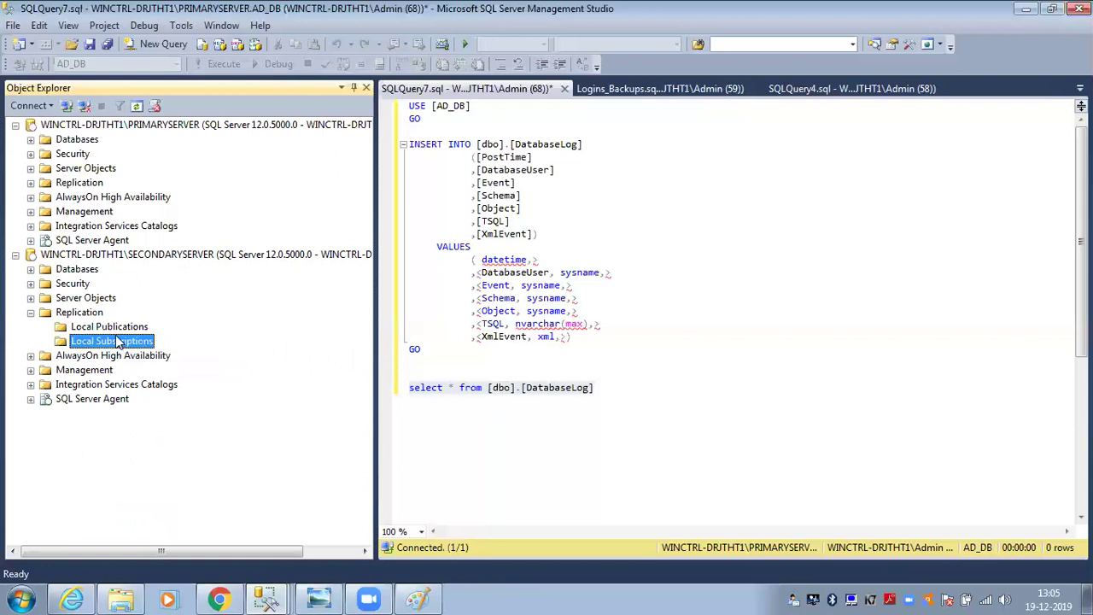
# - Refresh the Local Publications folder under PRIMARYSERVER's Replication and expand Tran_Rep_Pub to check its subscriptions
pyautogui.click(31, 184)
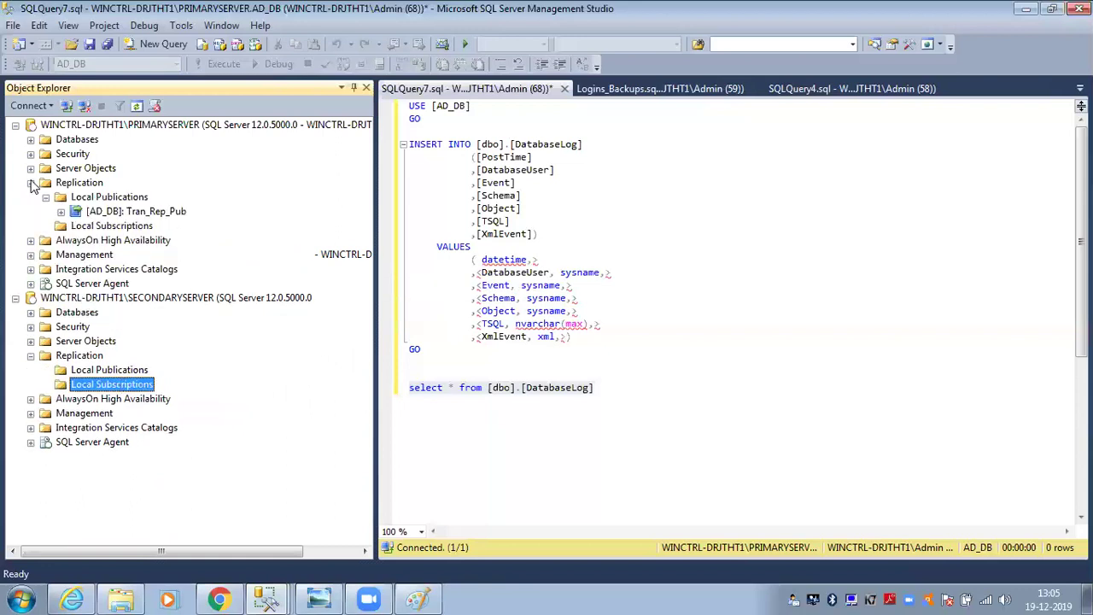
pyautogui.click(109, 198)
pyautogui.rightClick(109, 198)
pyautogui.click(147, 344)
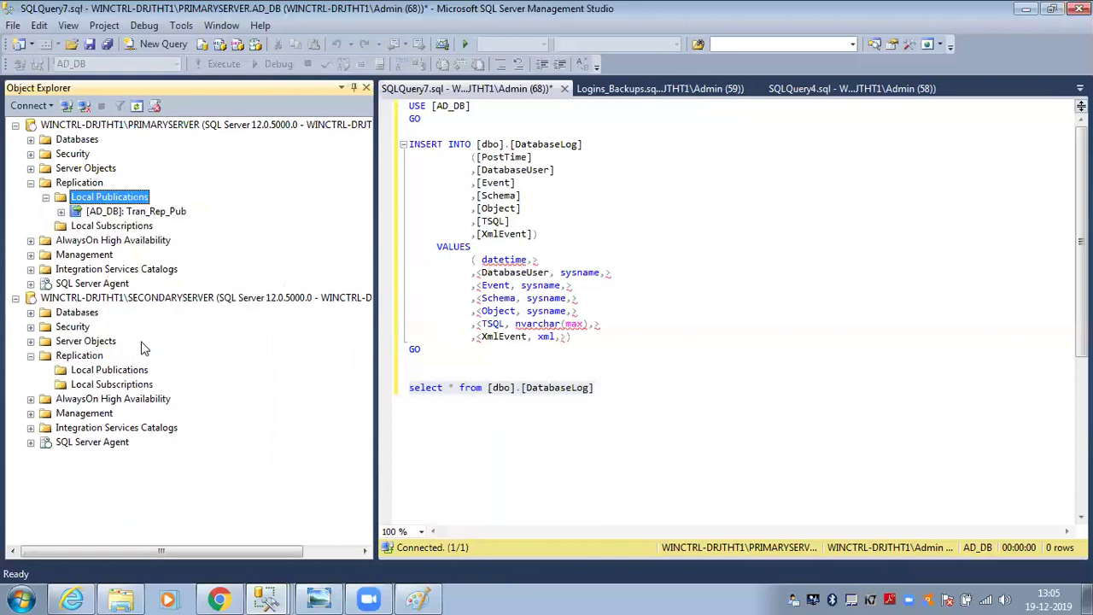
pyautogui.click(60, 211)
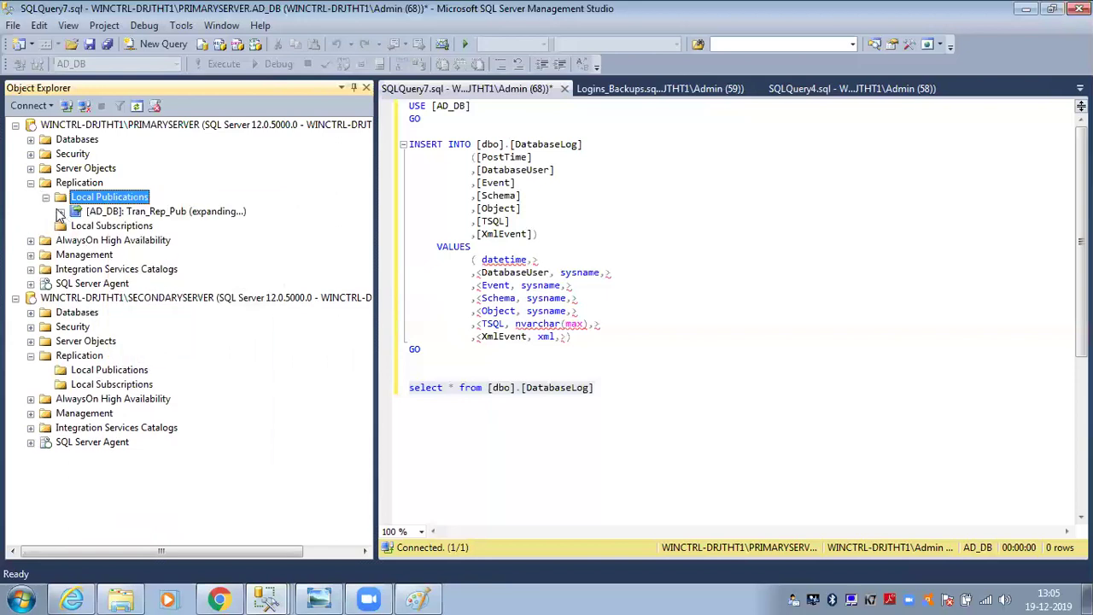
# - Delete the Tran_Rep_Pub publication of database AD_DB on PRIMARYSERVER and dismiss the resulting message
pyautogui.click(126, 214)
pyautogui.rightClick(125, 217)
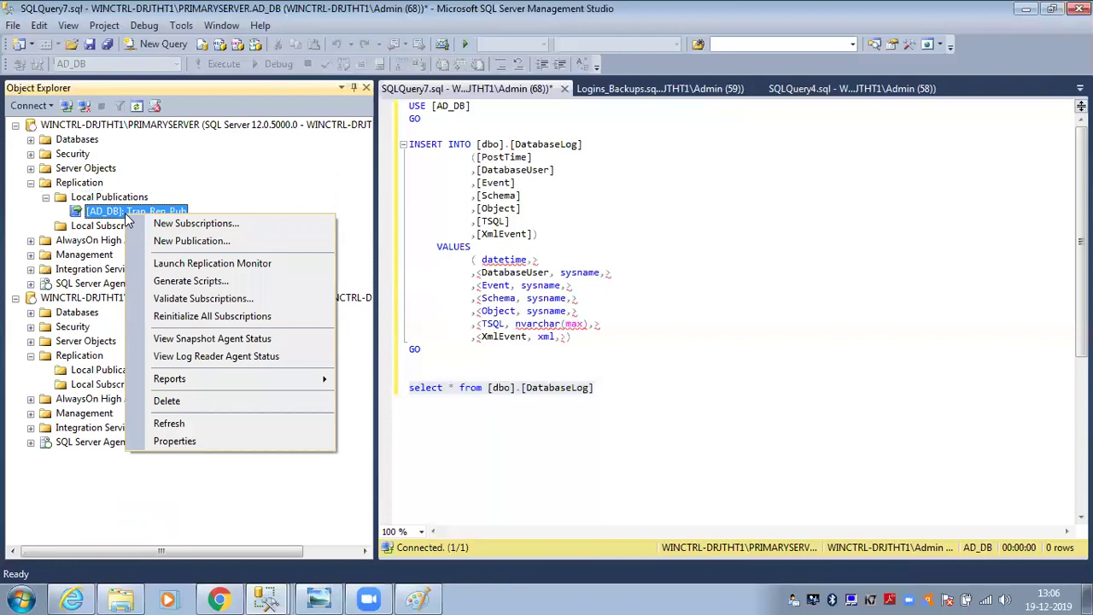
pyautogui.click(176, 407)
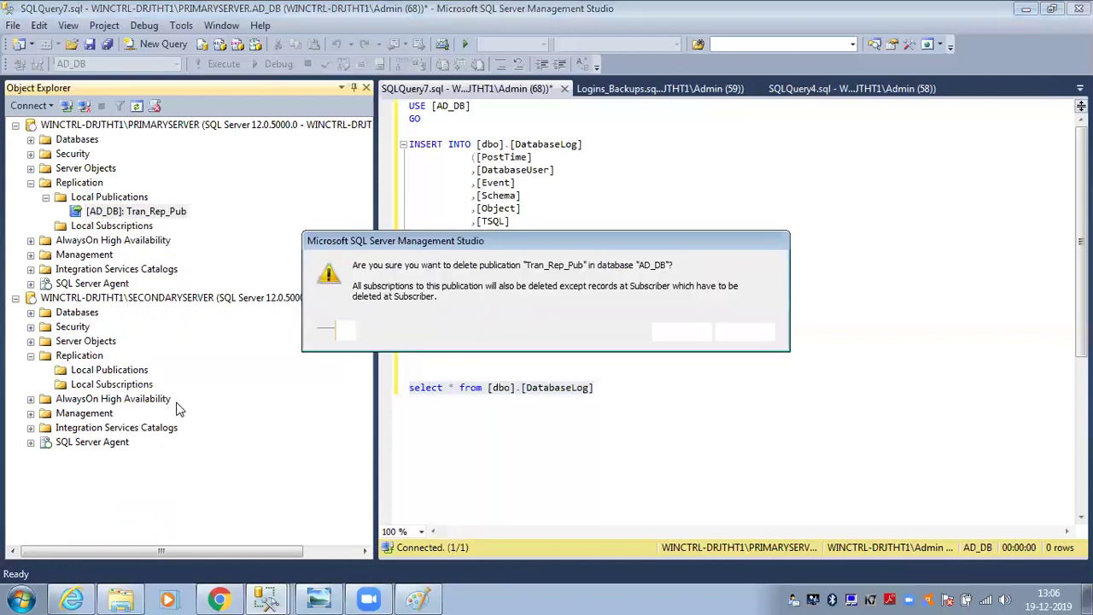
pyautogui.click(672, 329)
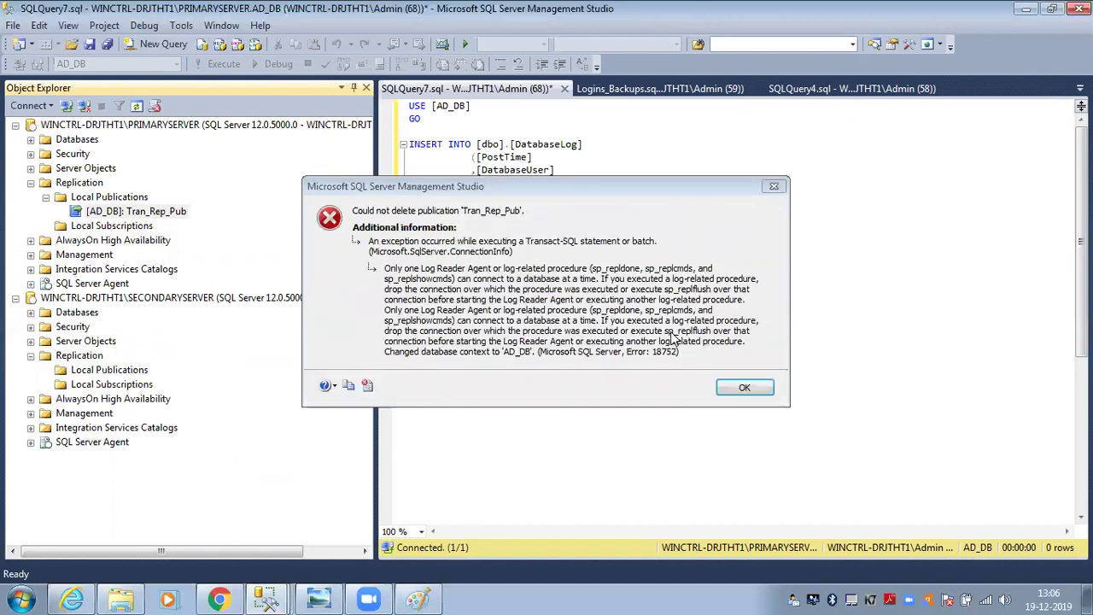
pyautogui.click(746, 387)
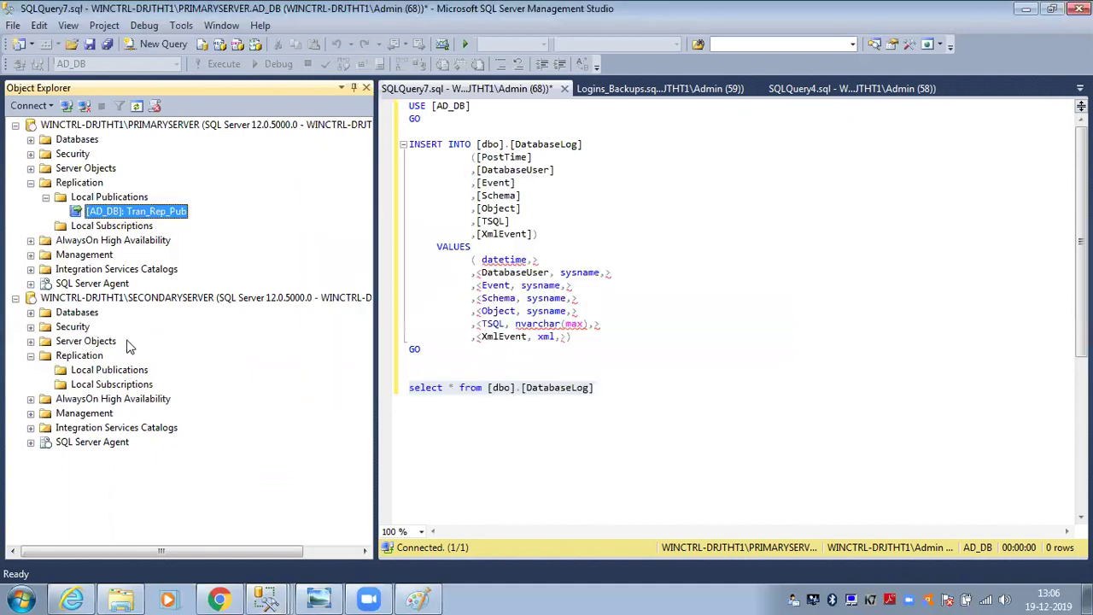
# - Refresh PRIMARYSERVER's Local Publications folder twice to check whether Tran_Rep_Pub is still listed
pyautogui.press('Up')
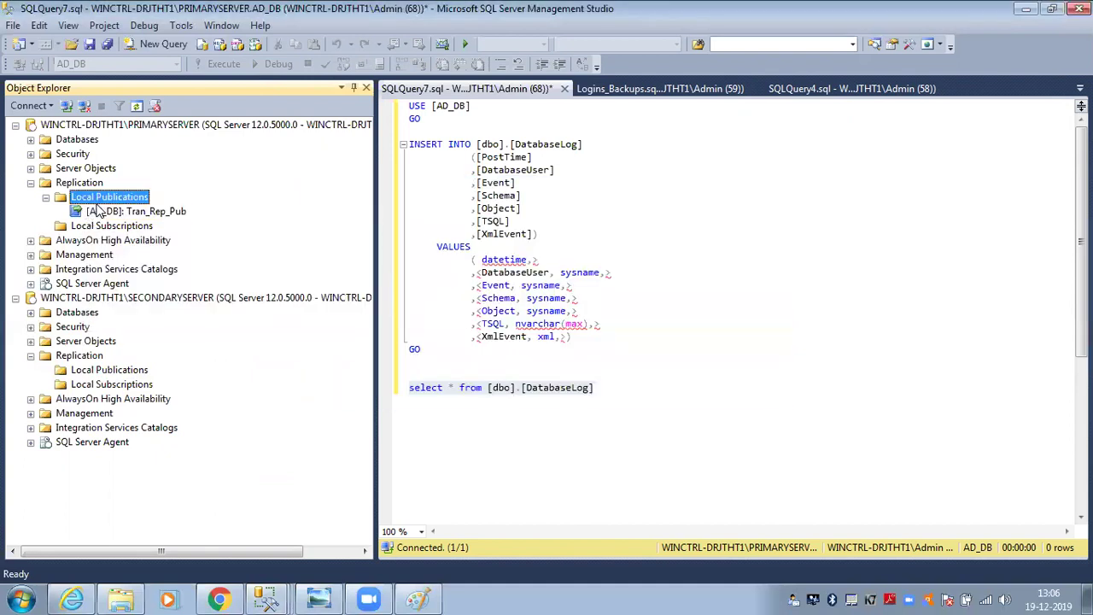
pyautogui.rightClick(97, 203)
pyautogui.click(141, 354)
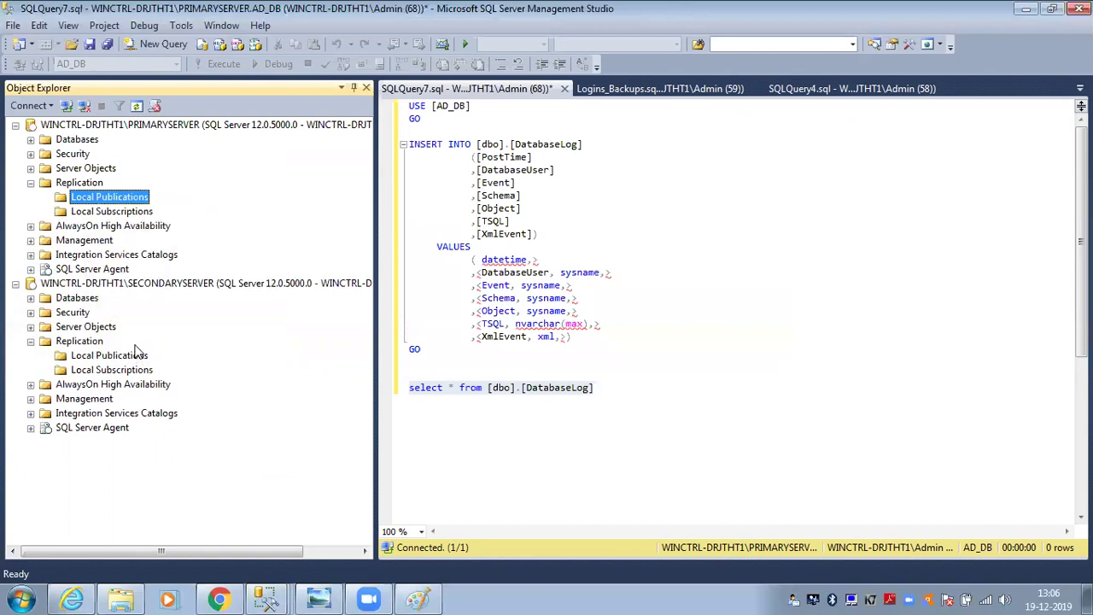
pyautogui.rightClick(125, 199)
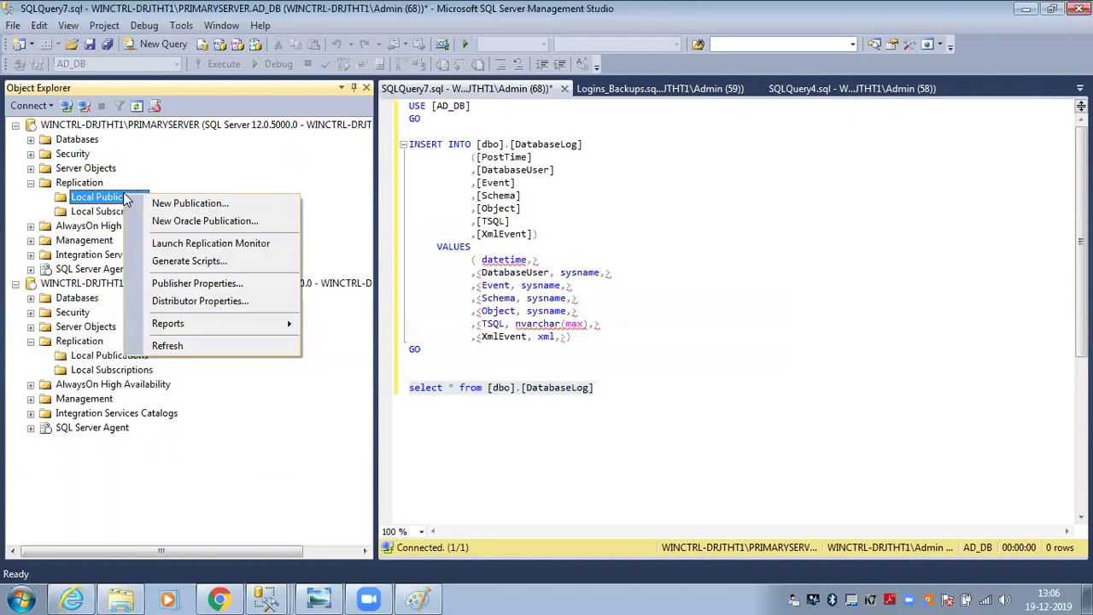
pyautogui.click(167, 349)
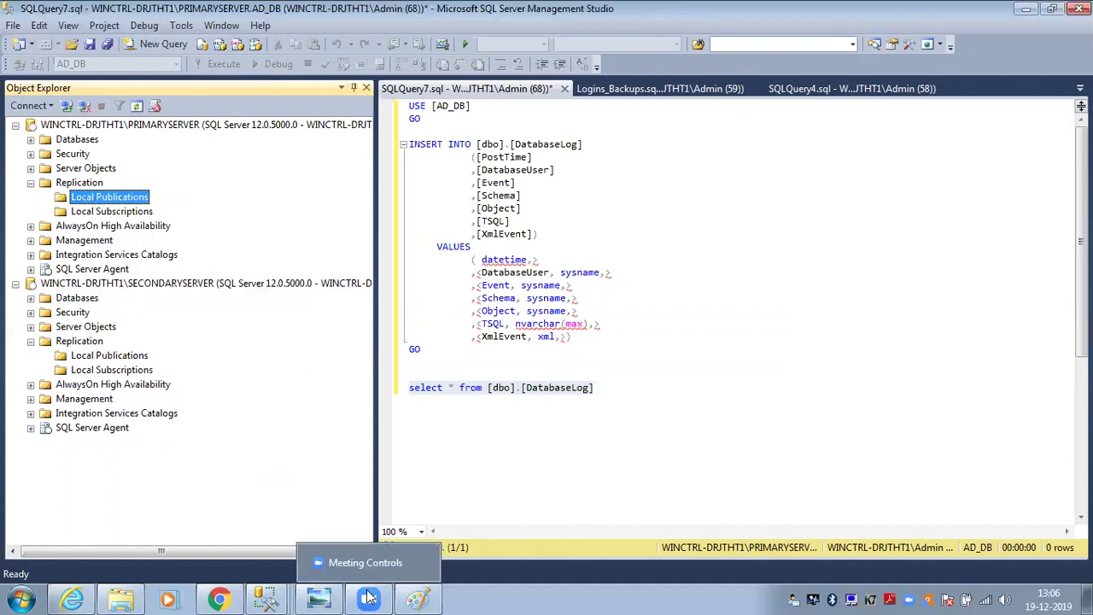
# - Switch to the kt14 drawing in Paint and point out the Merge and Transactional entries in the replication types list
pyautogui.click(416, 595)
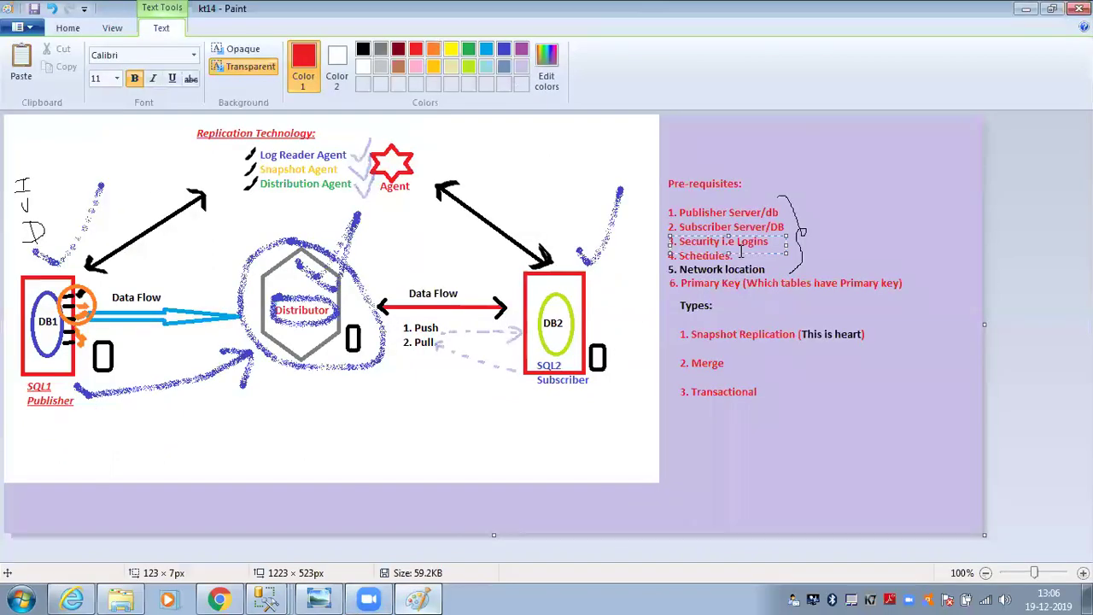
pyautogui.moveTo(702, 364); pyautogui.dragTo(738, 366)
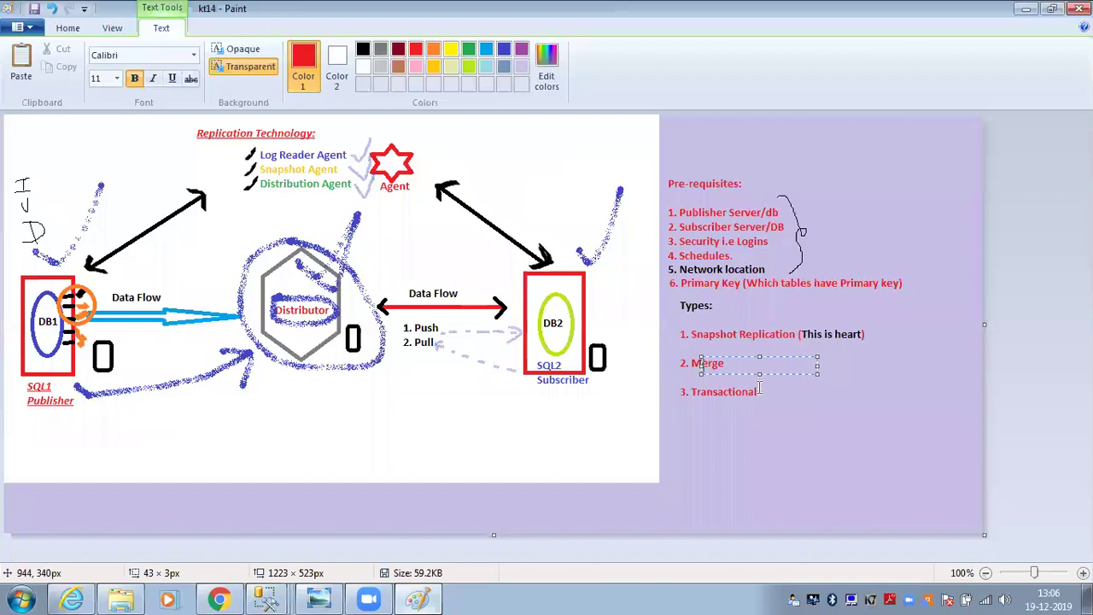
pyautogui.click(759, 389)
pyautogui.click(759, 389)
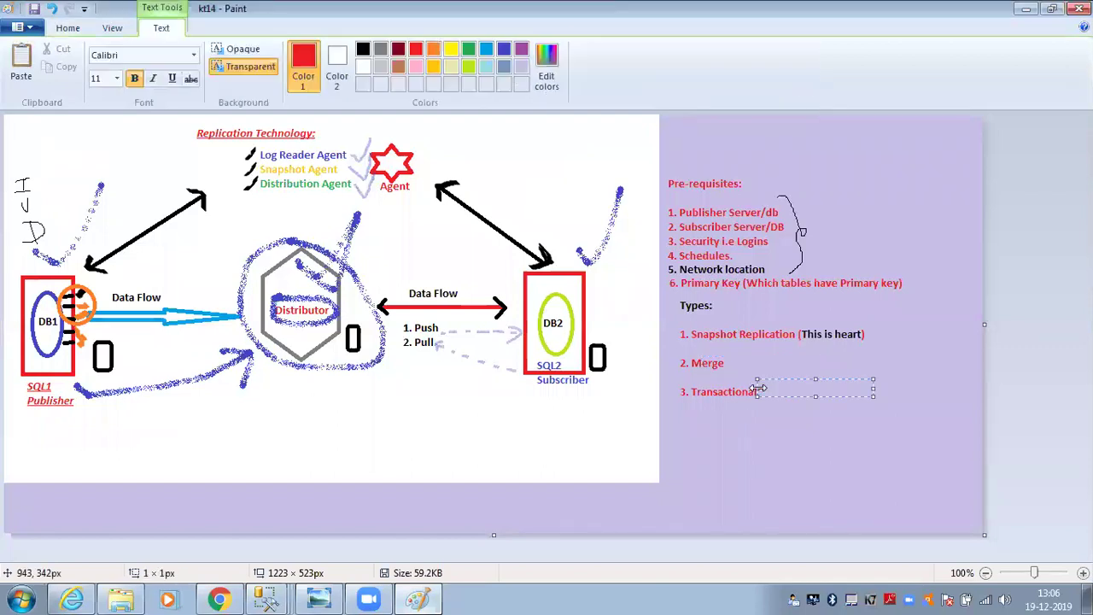
pyautogui.click(727, 368)
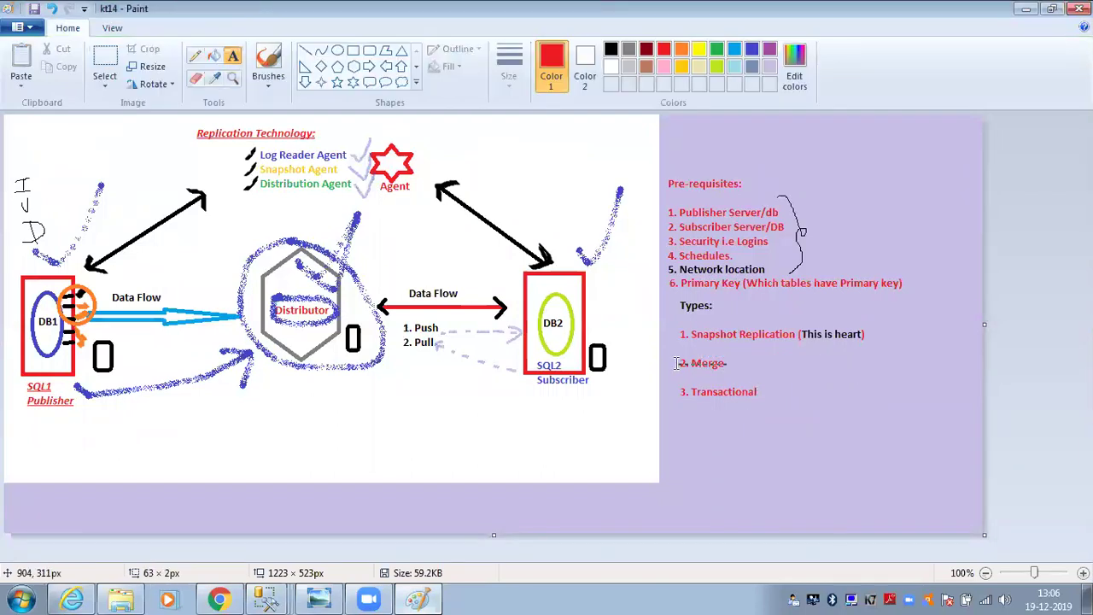
pyautogui.moveTo(675, 355); pyautogui.dragTo(791, 372)
pyautogui.click(691, 395)
pyautogui.click(692, 396)
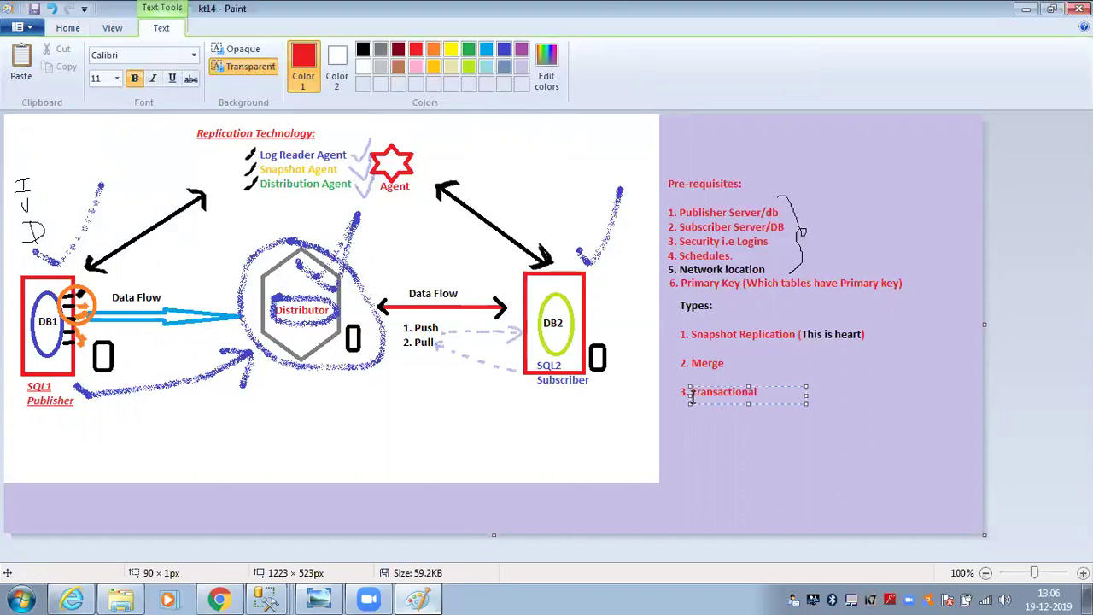
# - Return to SQL Server Management Studio and close SQLQuery7.sql without saving, Logins_Backups.sql, SQLQuery4.sql and Object Explorer Details
pyautogui.click(267, 600)
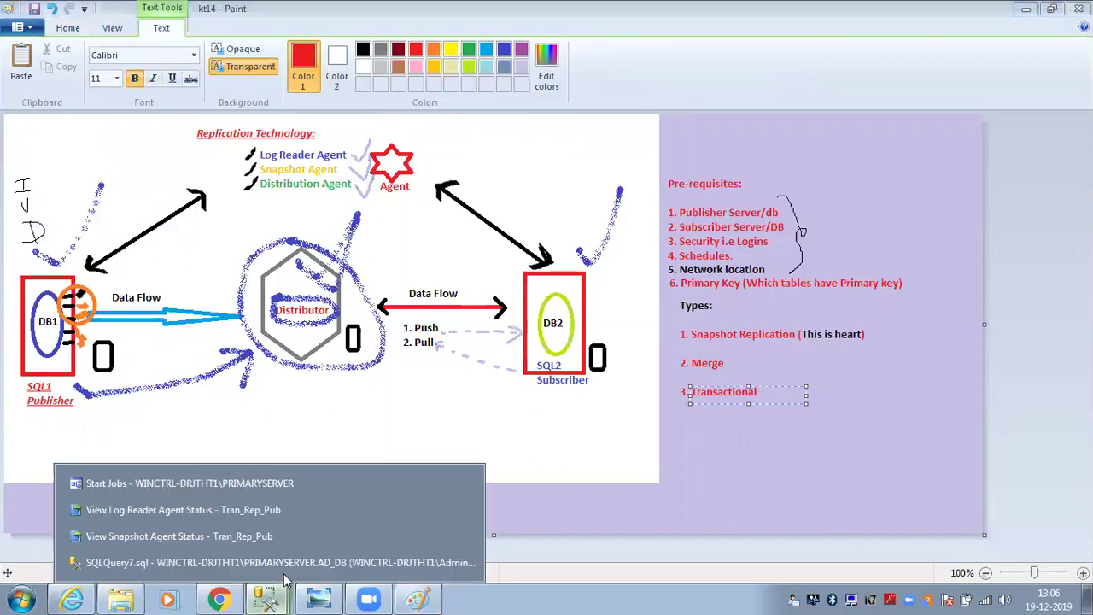
pyautogui.click(289, 562)
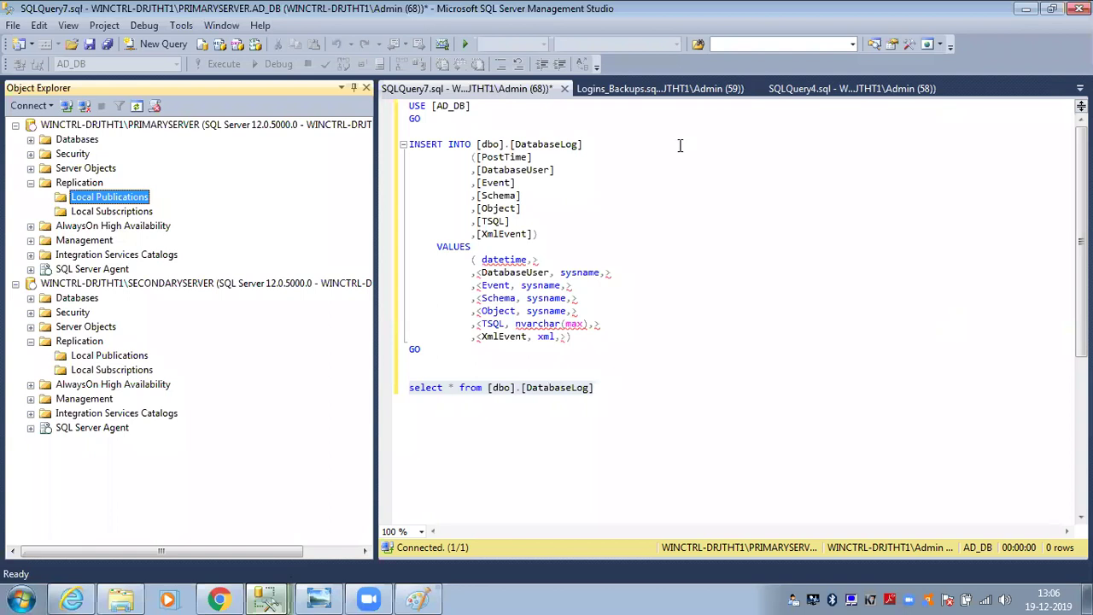
pyautogui.click(564, 89)
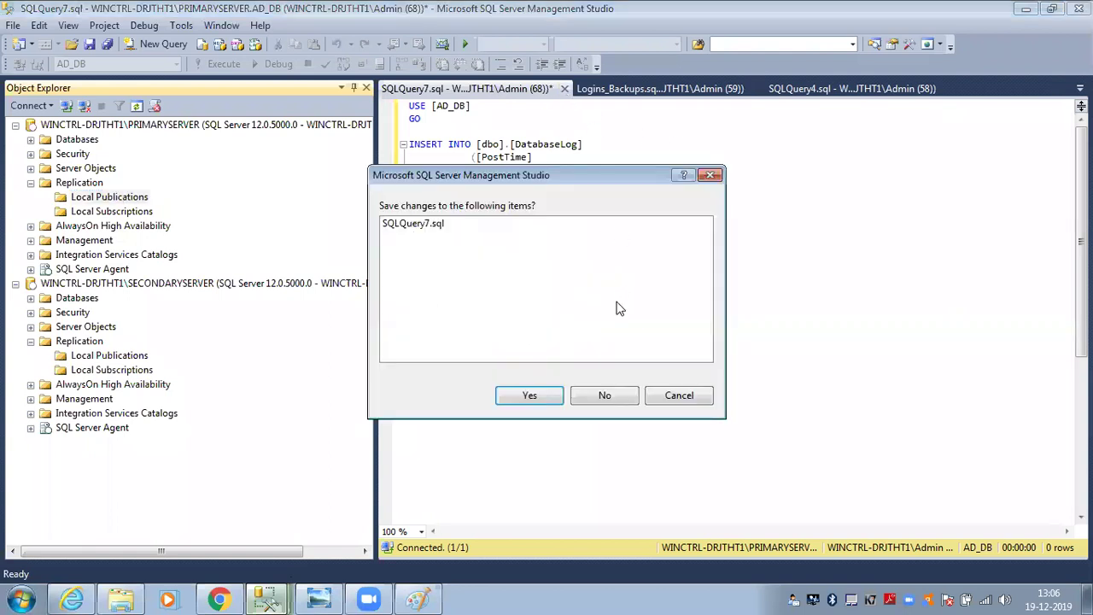
pyautogui.click(584, 397)
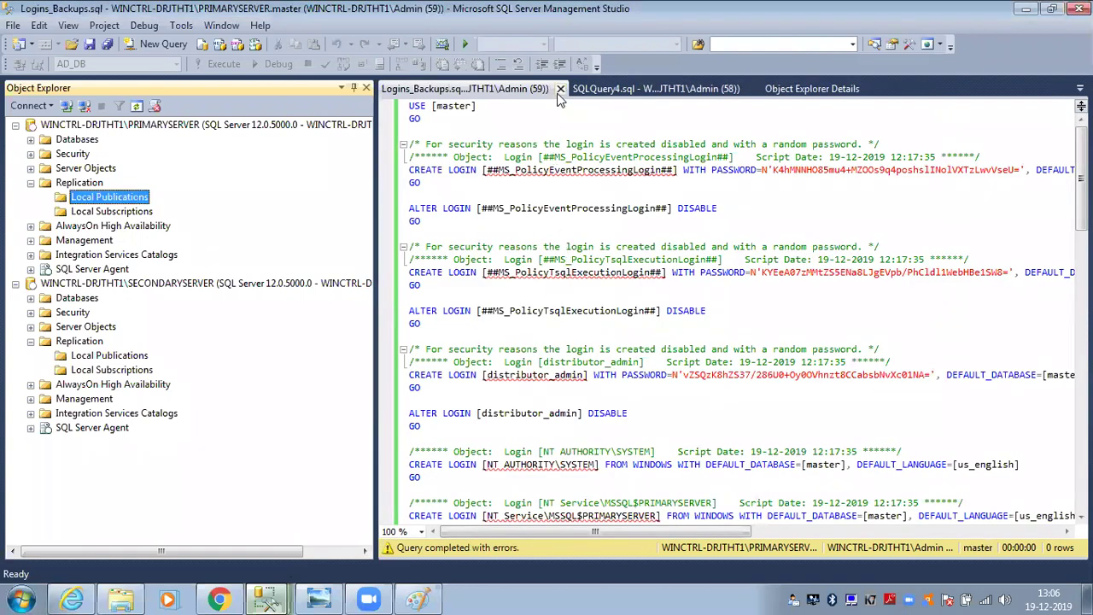
pyautogui.click(560, 89)
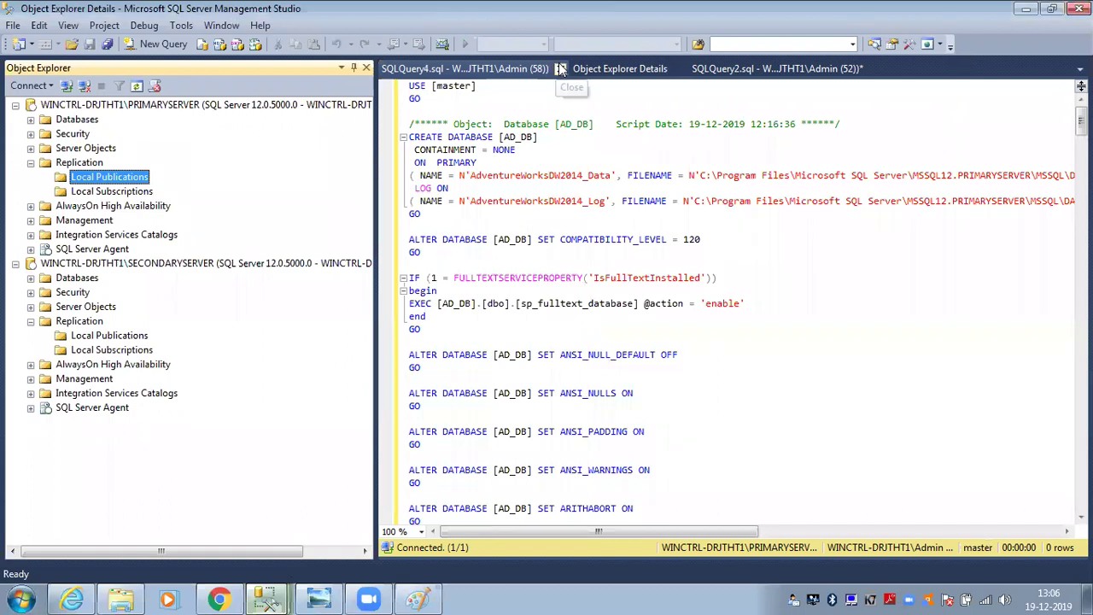
pyautogui.click(560, 68)
pyautogui.click(488, 68)
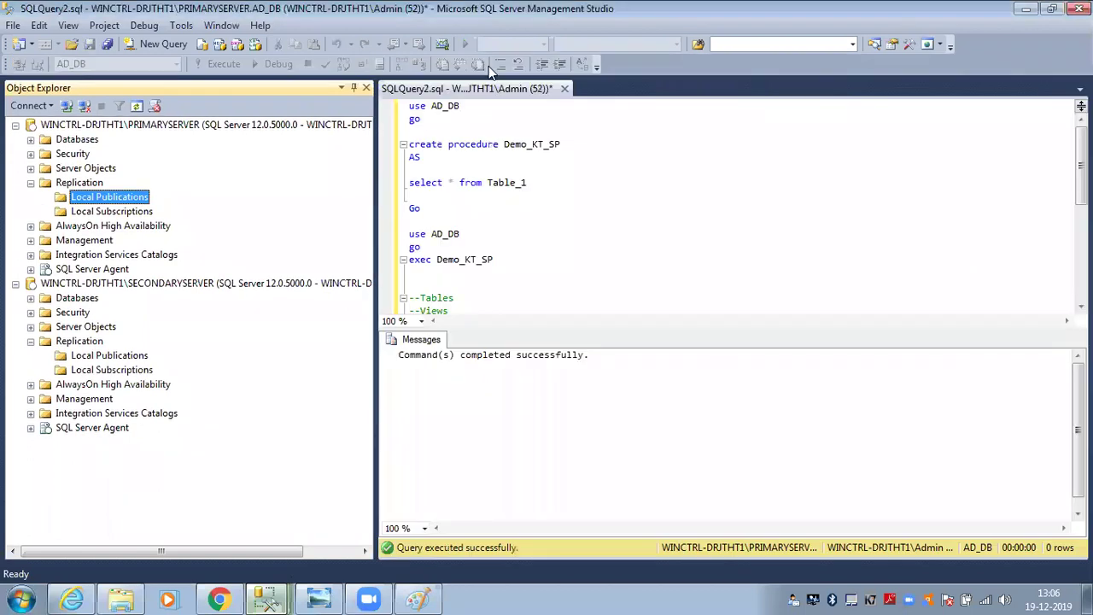
# - Expand SQL Server Agent on PRIMARYSERVER and refresh its Jobs folder
pyautogui.doubleClick(73, 259)
pyautogui.doubleClick(75, 269)
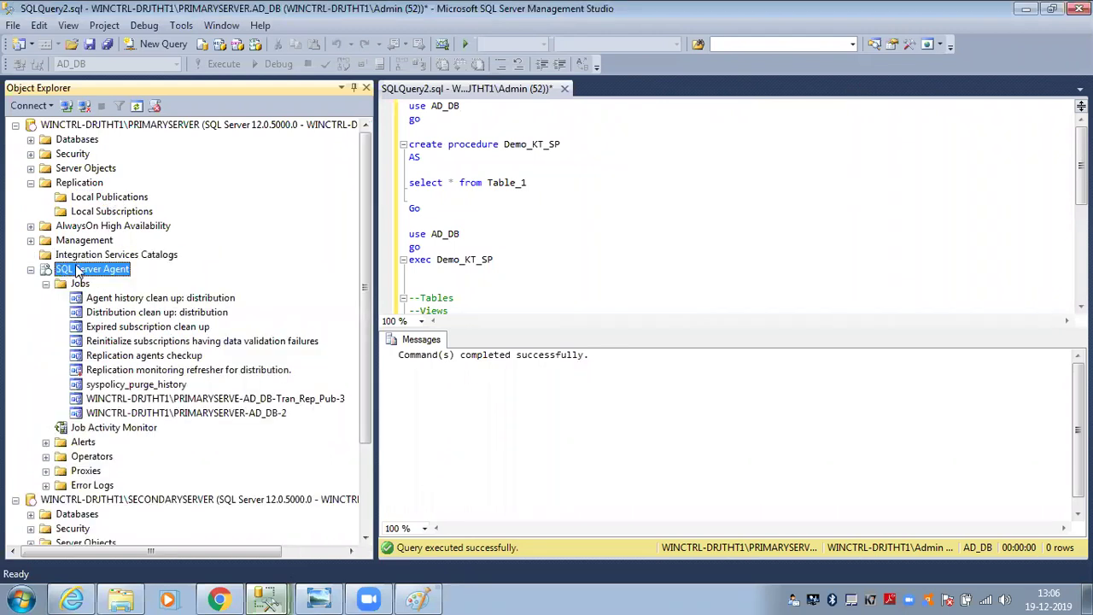
pyautogui.rightClick(77, 284)
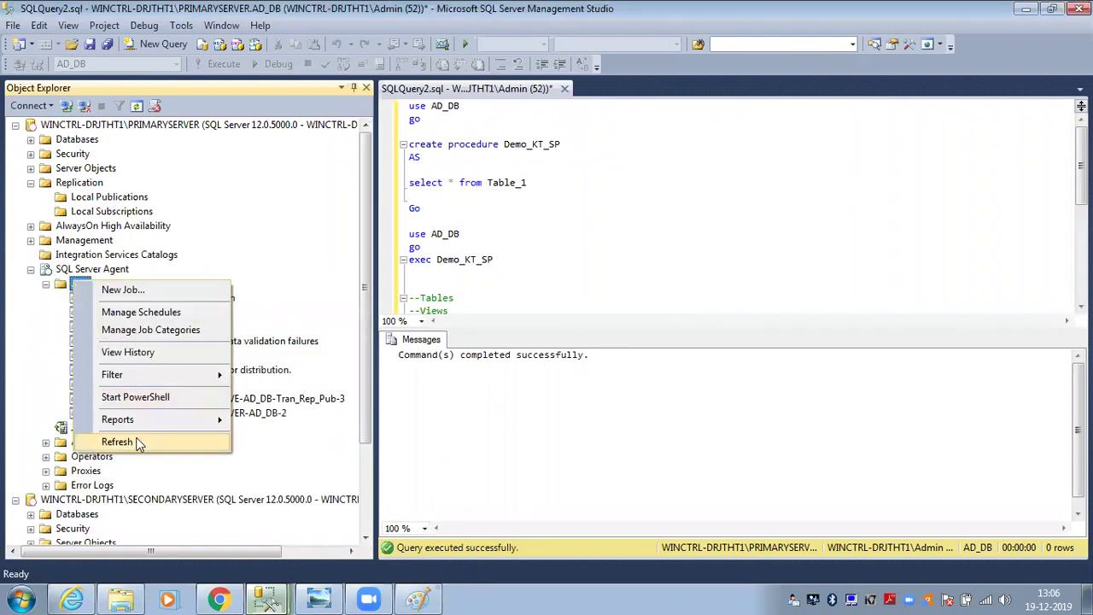
pyautogui.click(139, 442)
# - Go through PRIMARYSERVER's remaining agent jobs, including the clean-up, replication agents checkup and replication monitoring refresher jobs
pyautogui.click(135, 399)
pyautogui.click(135, 385)
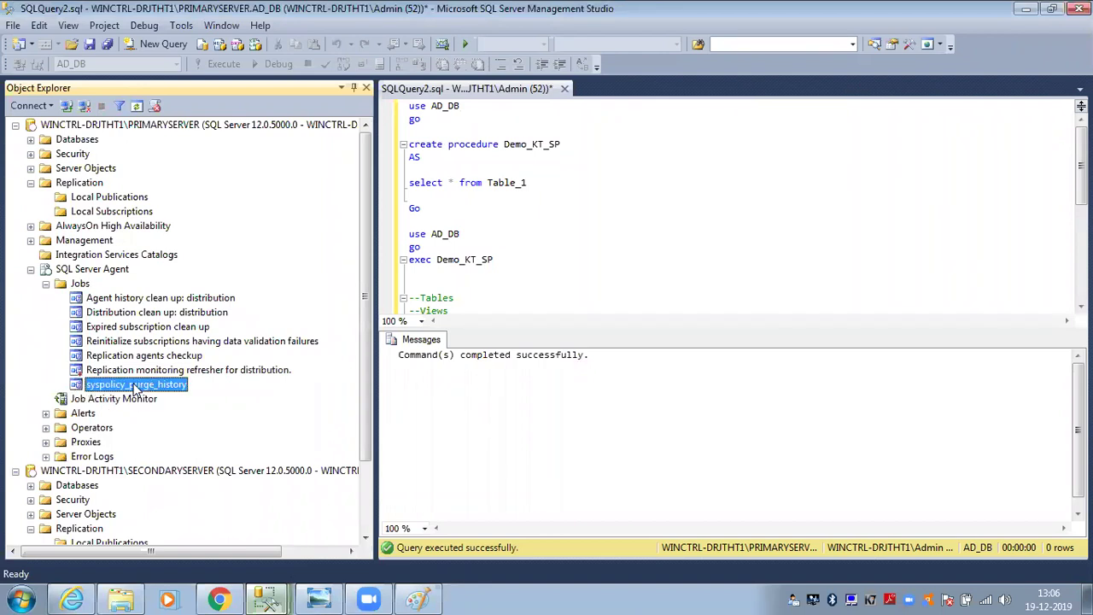
pyautogui.click(141, 355)
pyautogui.click(147, 327)
pyautogui.click(150, 313)
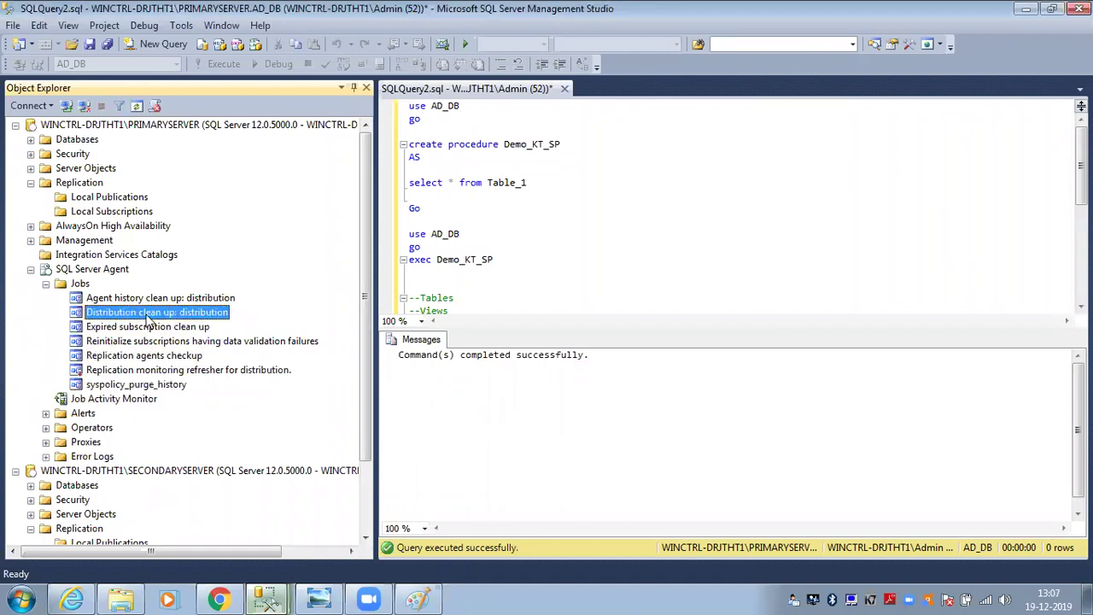
pyautogui.click(149, 299)
pyautogui.click(139, 370)
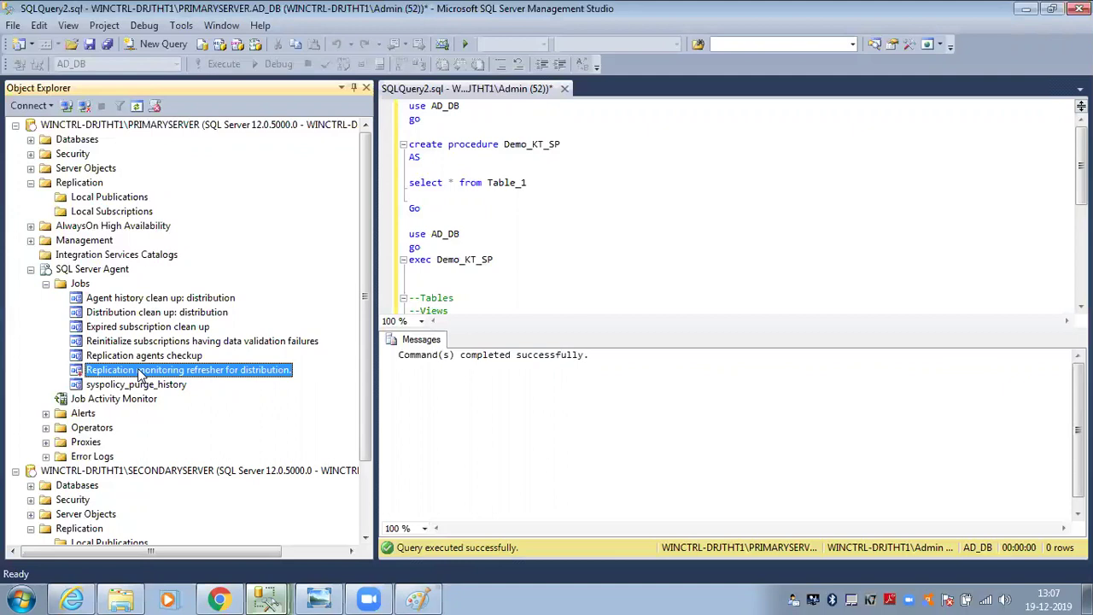
# - Start a new merge publication of the AD_DB database on PRIMARYSERVER for SQL Server 2008 or later subscribers
pyautogui.scroll(-2, 202, 377)
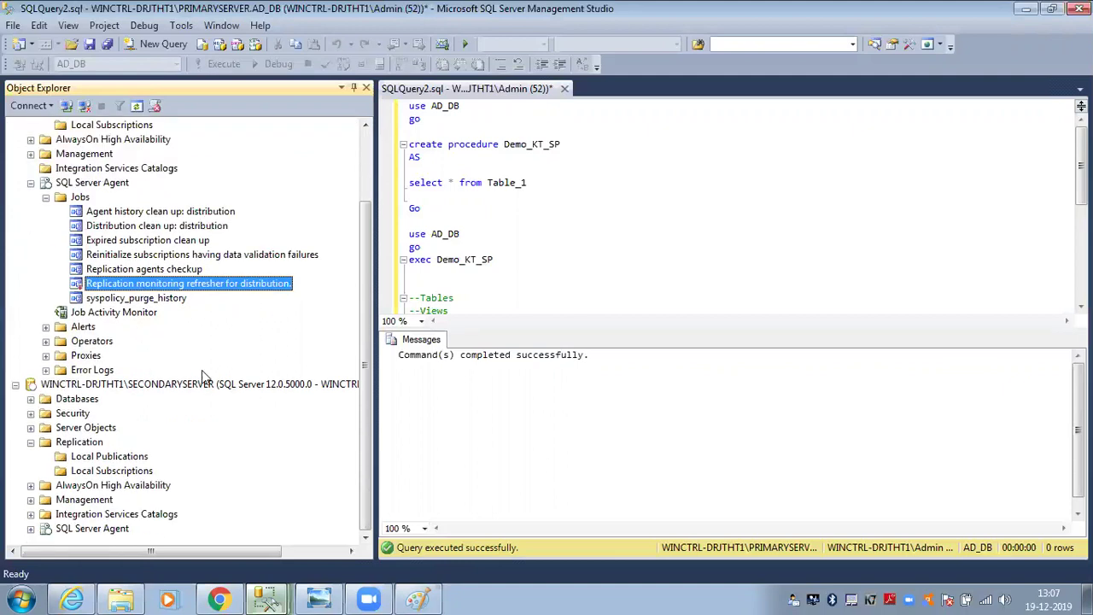
pyautogui.scroll(2, 356, 190)
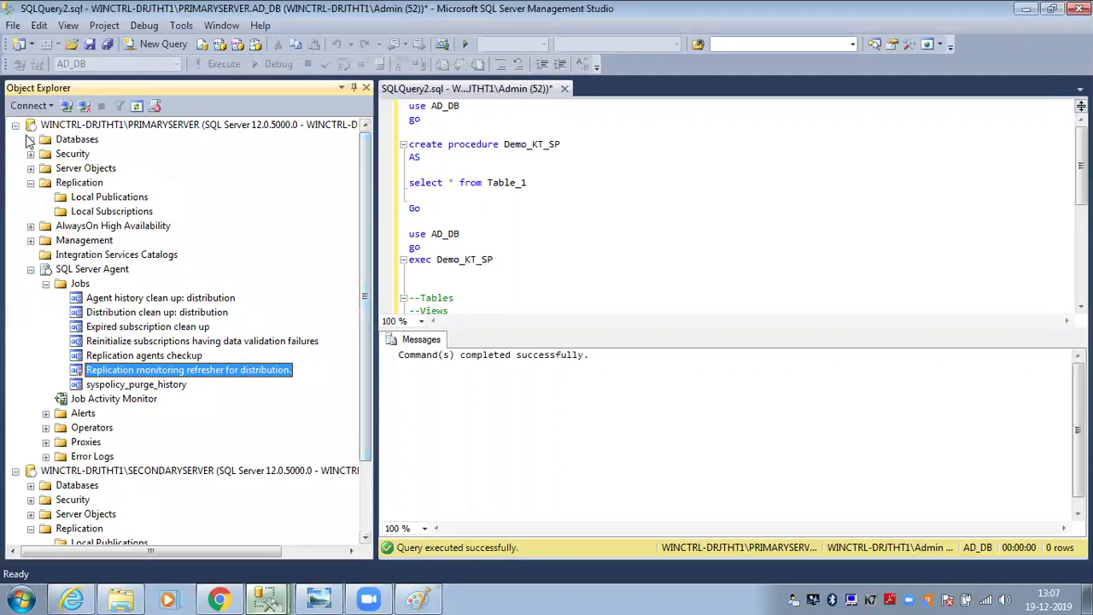
pyautogui.click(74, 199)
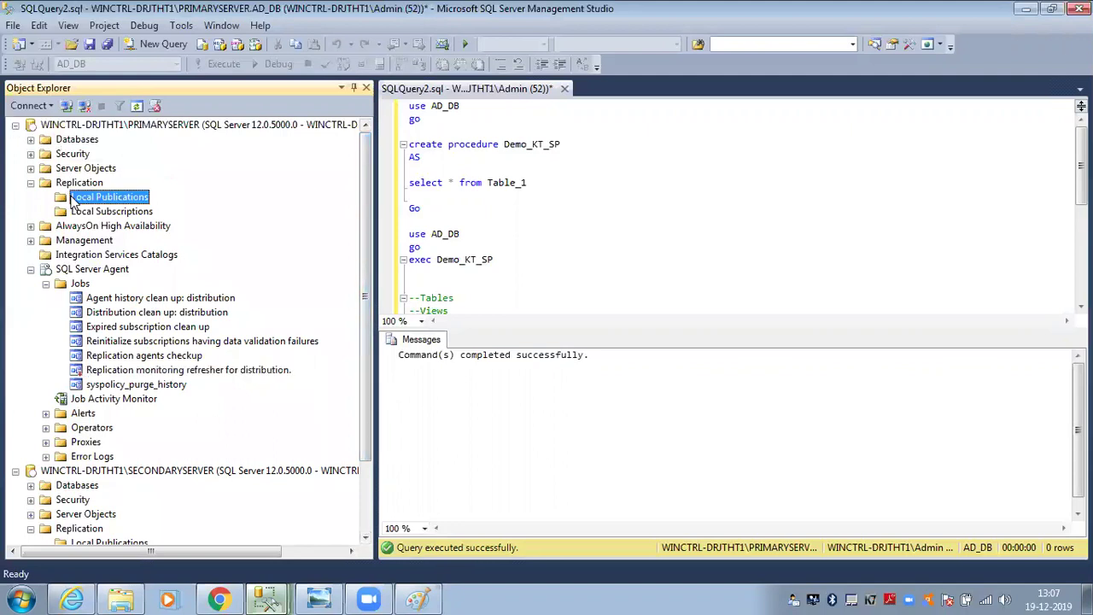
pyautogui.rightClick(74, 199)
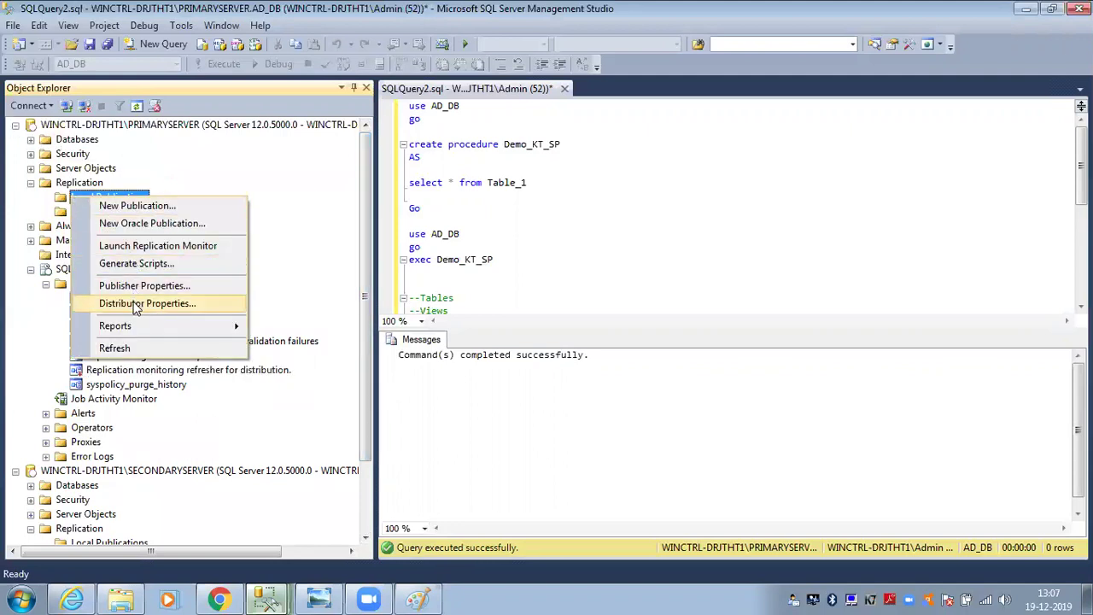
pyautogui.click(143, 208)
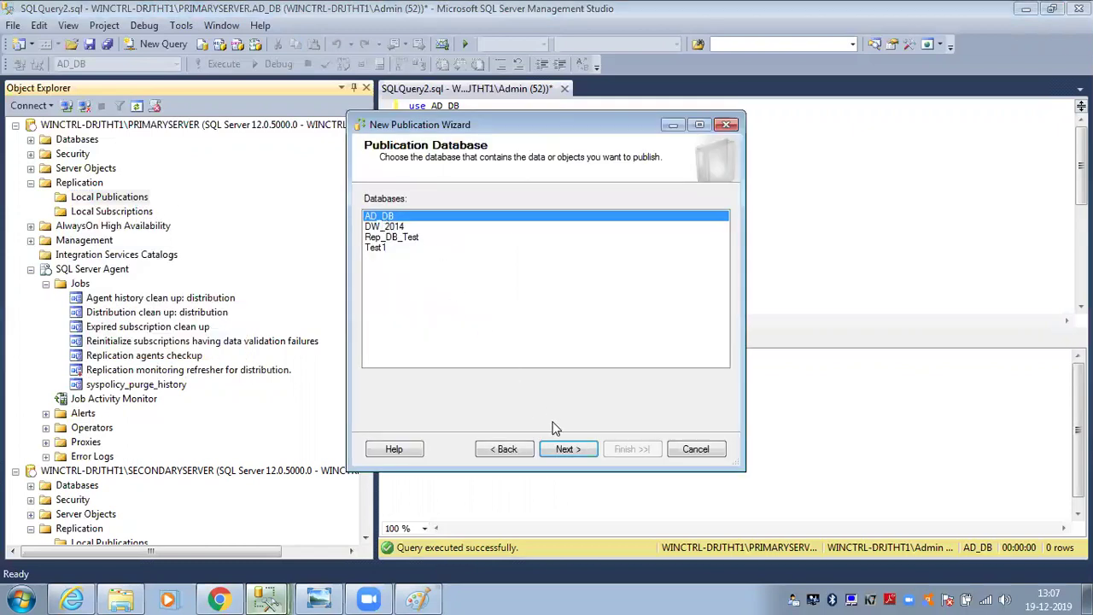
pyautogui.click(562, 447)
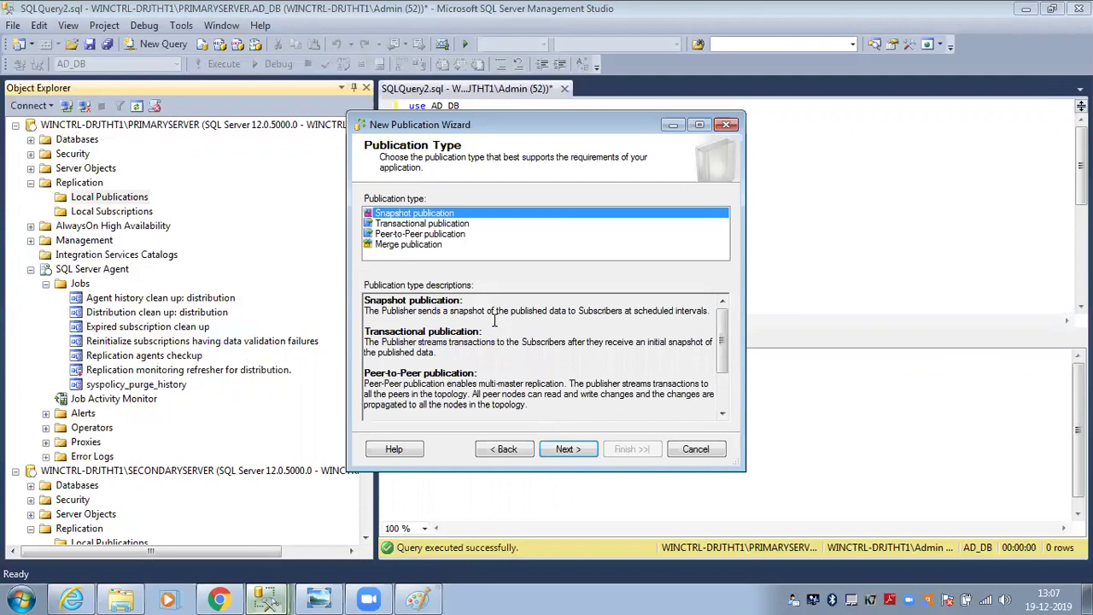
pyautogui.click(431, 245)
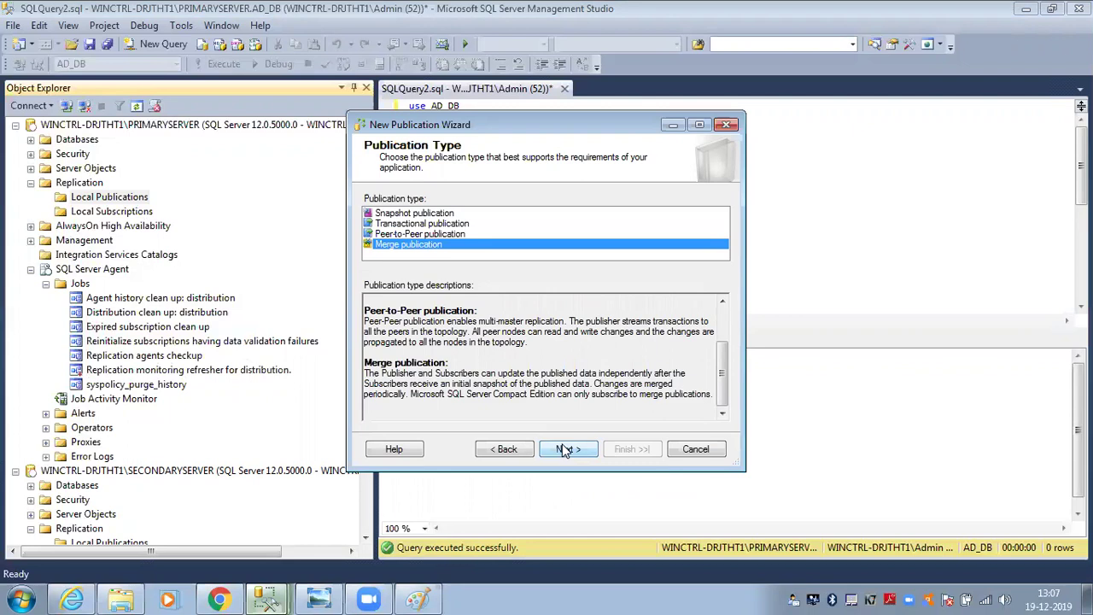
pyautogui.click(563, 450)
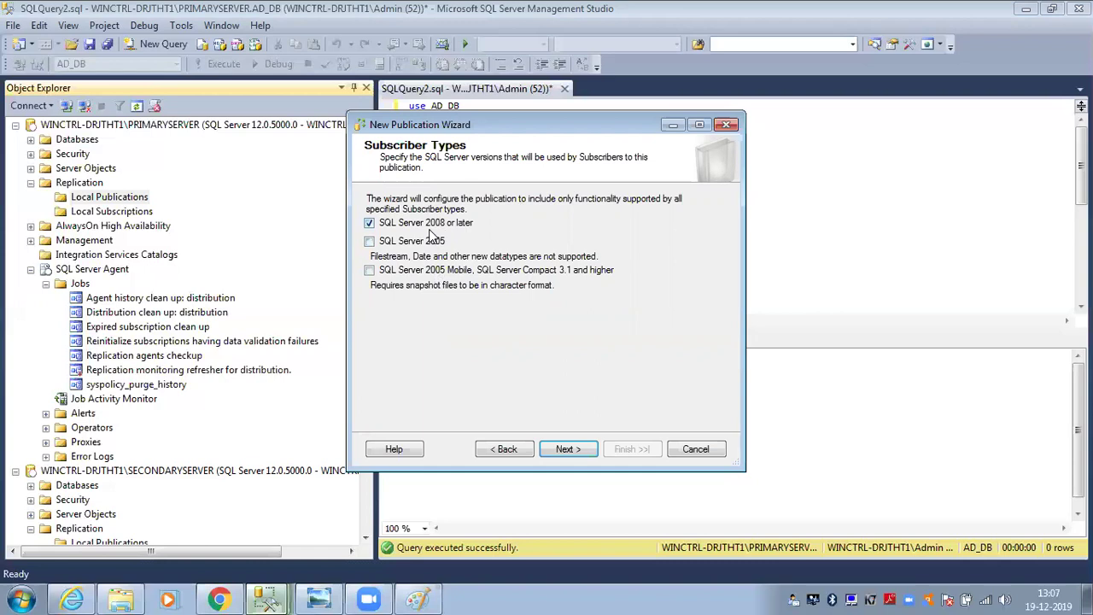
pyautogui.click(567, 449)
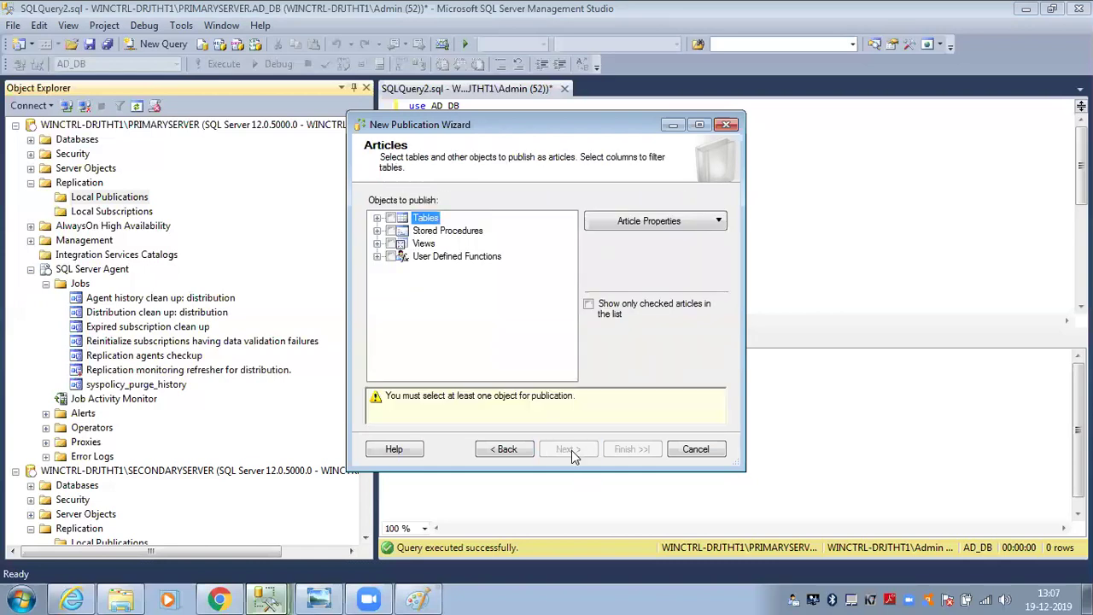
# - Choose the DatabaseLog table and the DB_KT_SP and DB_KT_SP_Insert stored procedures as the publication's articles
pyautogui.click(377, 219)
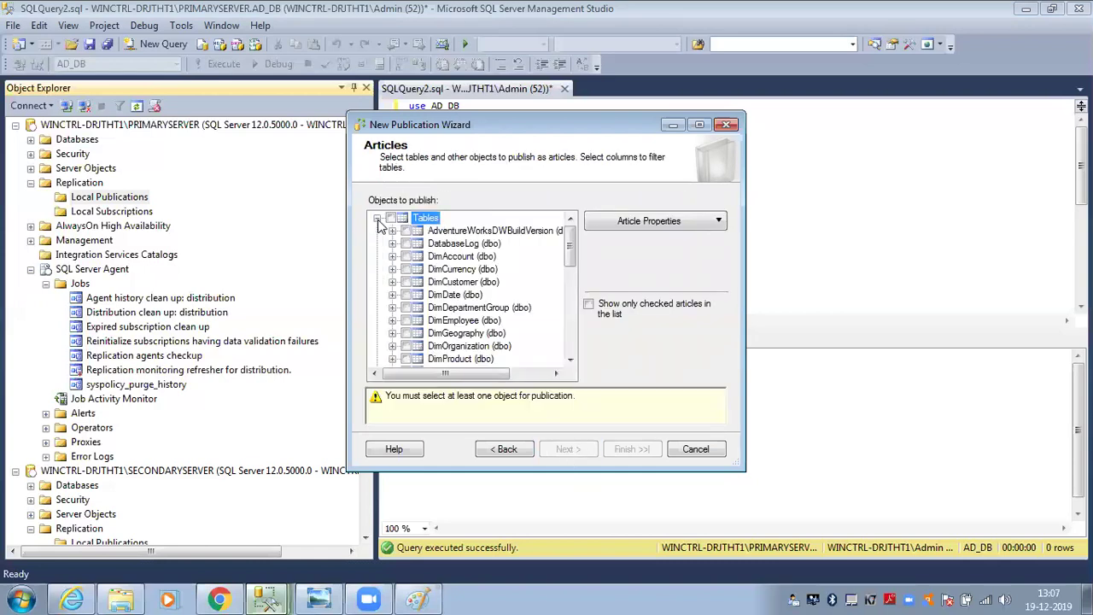
pyautogui.click(407, 245)
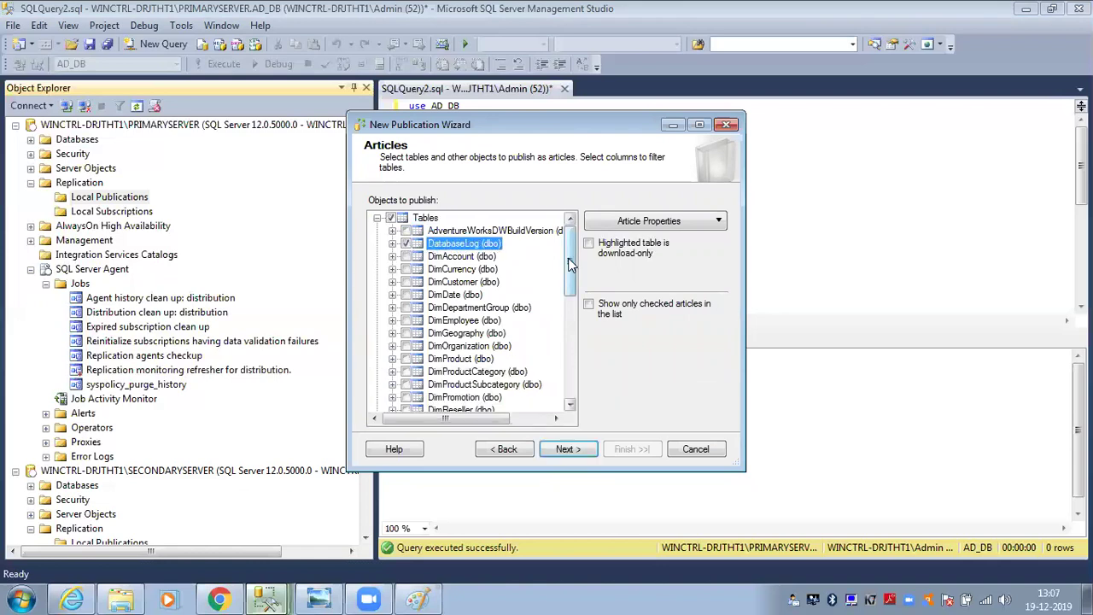
pyautogui.scroll(-10, 572, 405)
pyautogui.click(378, 371)
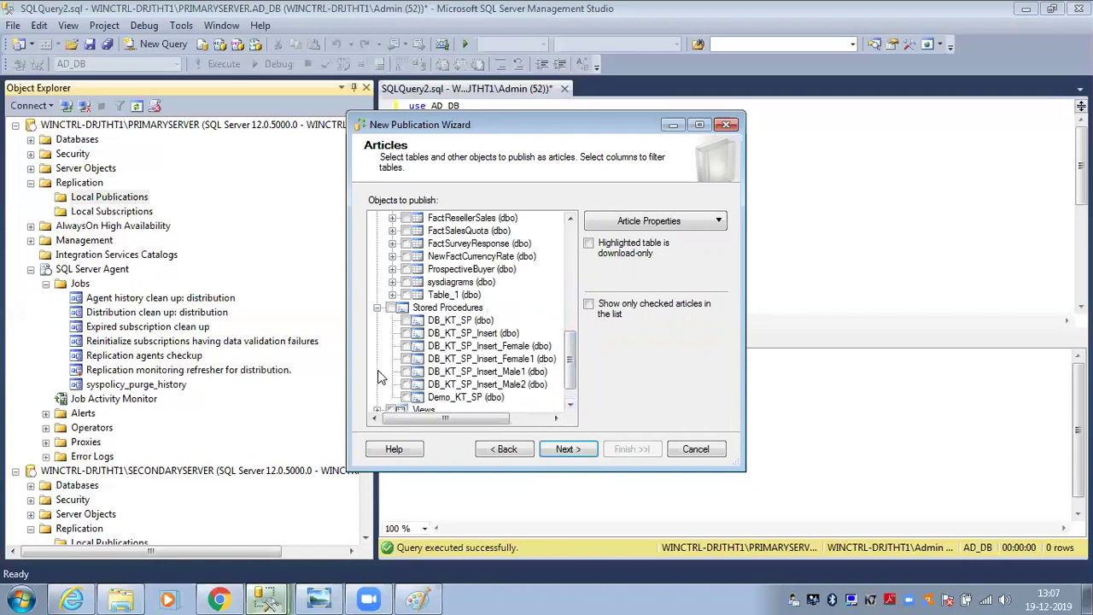
pyautogui.click(407, 321)
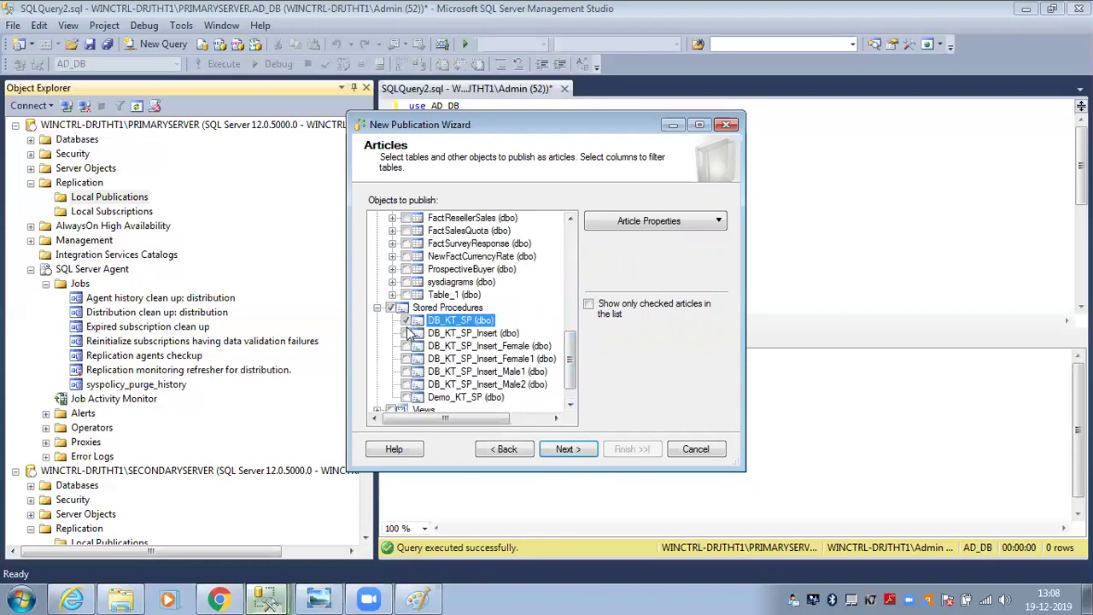
pyautogui.click(408, 334)
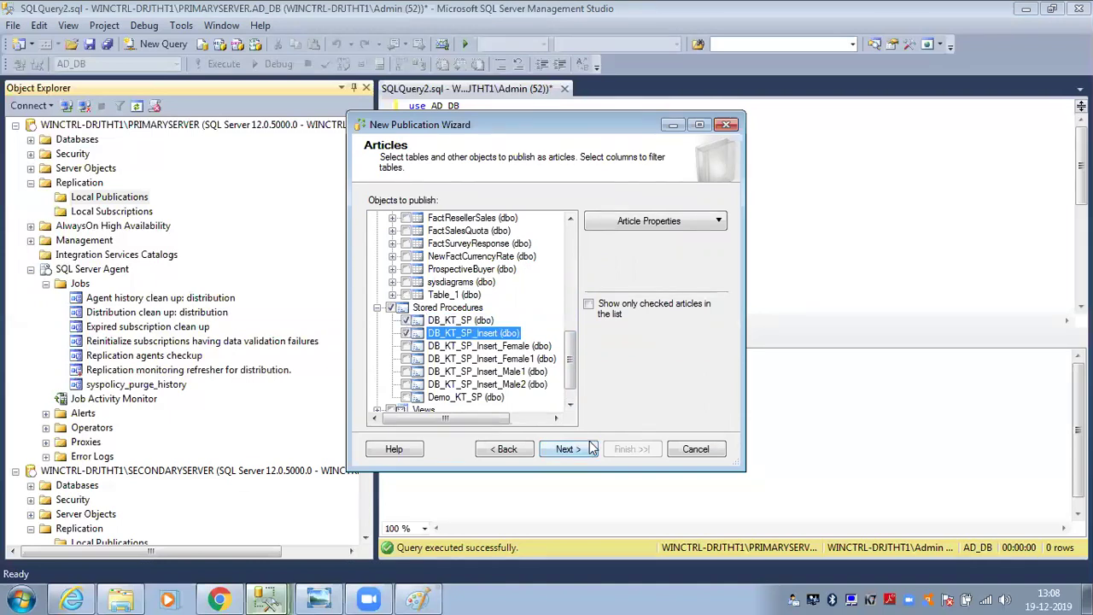
pyautogui.click(588, 450)
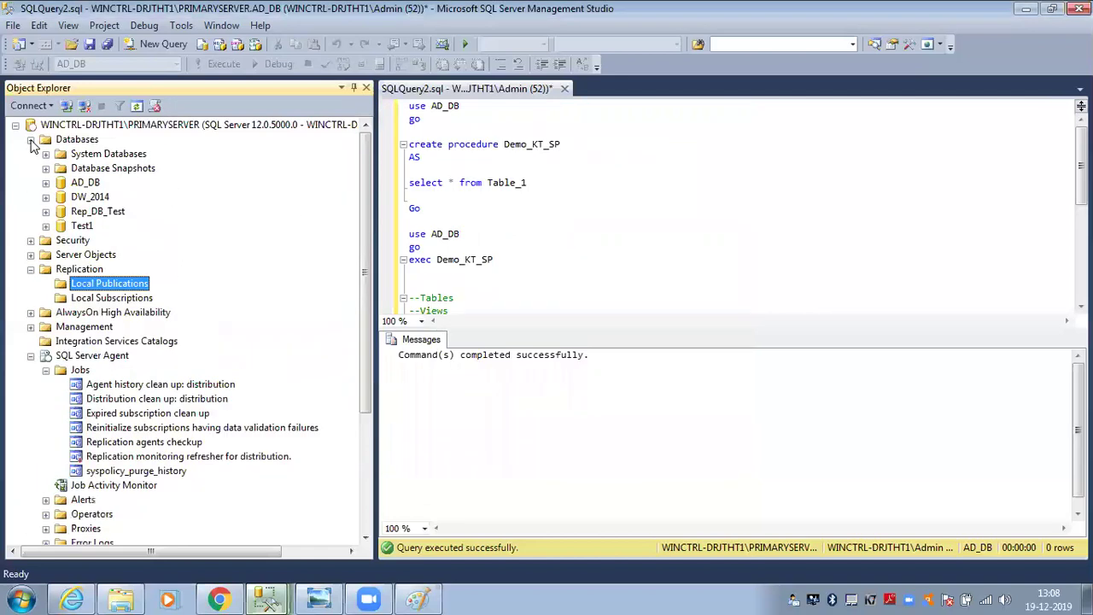
# - Open a select query on AD_DB's dbo.DatabaseLog table, limit it to the top 2 rows and execute it
pyautogui.click(46, 183)
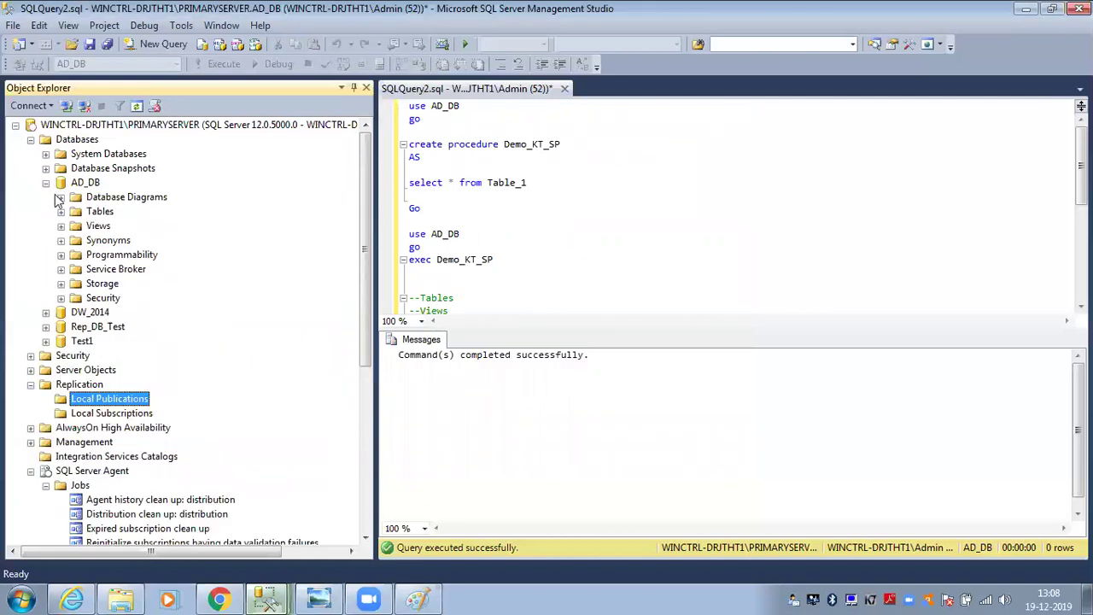
pyautogui.click(61, 212)
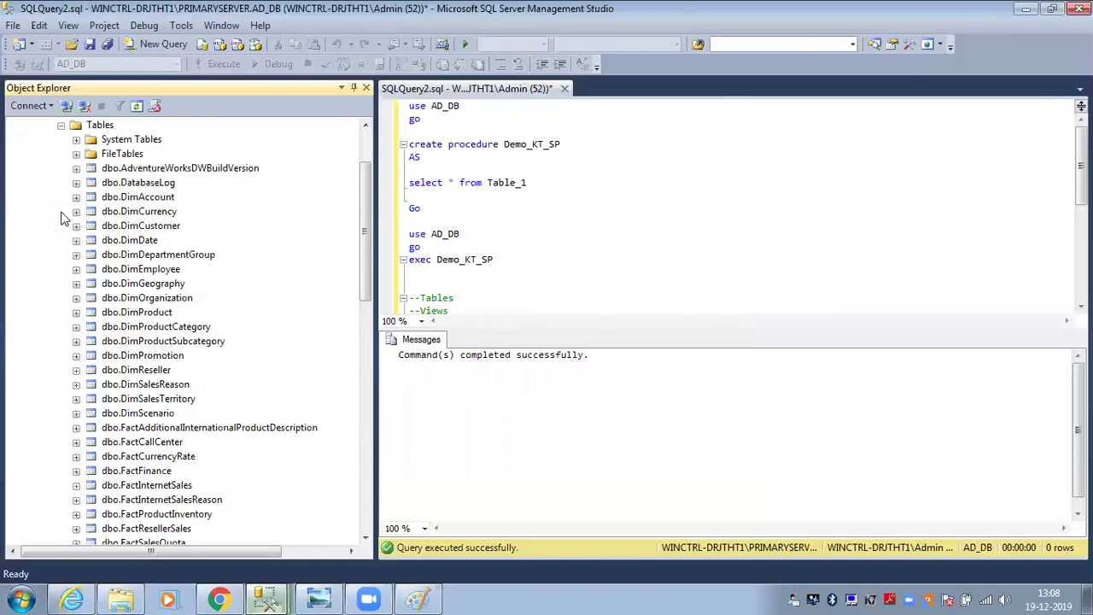
pyautogui.rightClick(137, 185)
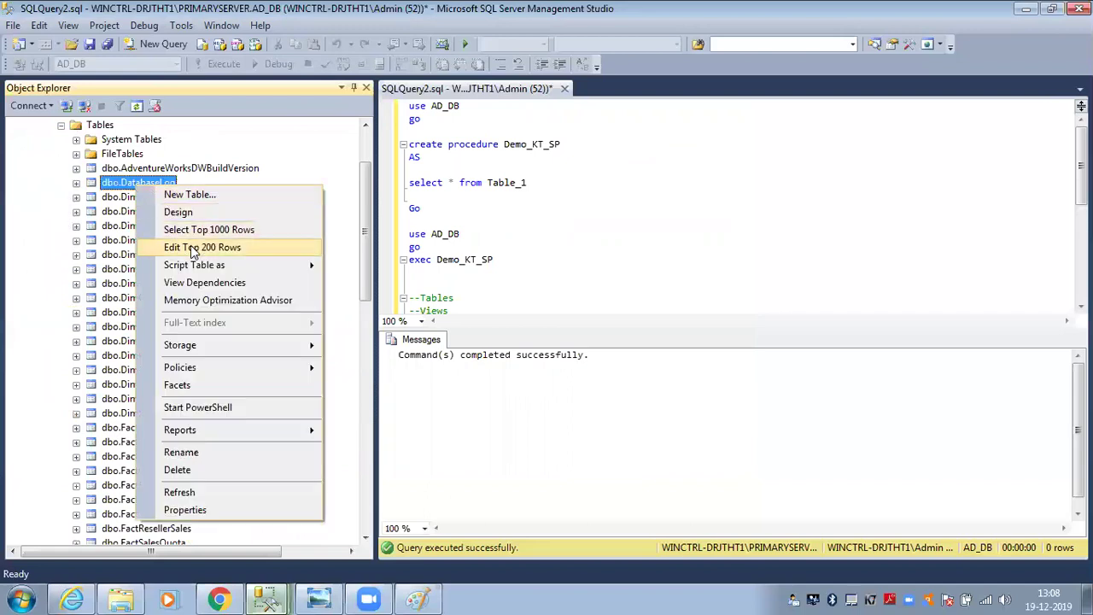
pyautogui.click(193, 230)
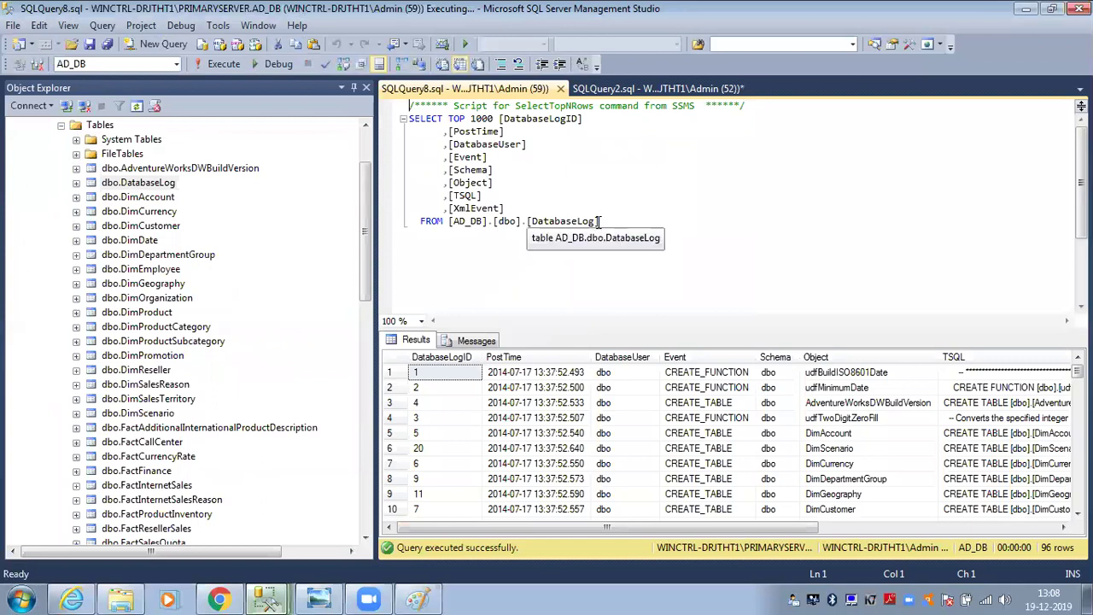
pyautogui.moveTo(494, 118); pyautogui.dragTo(472, 119)
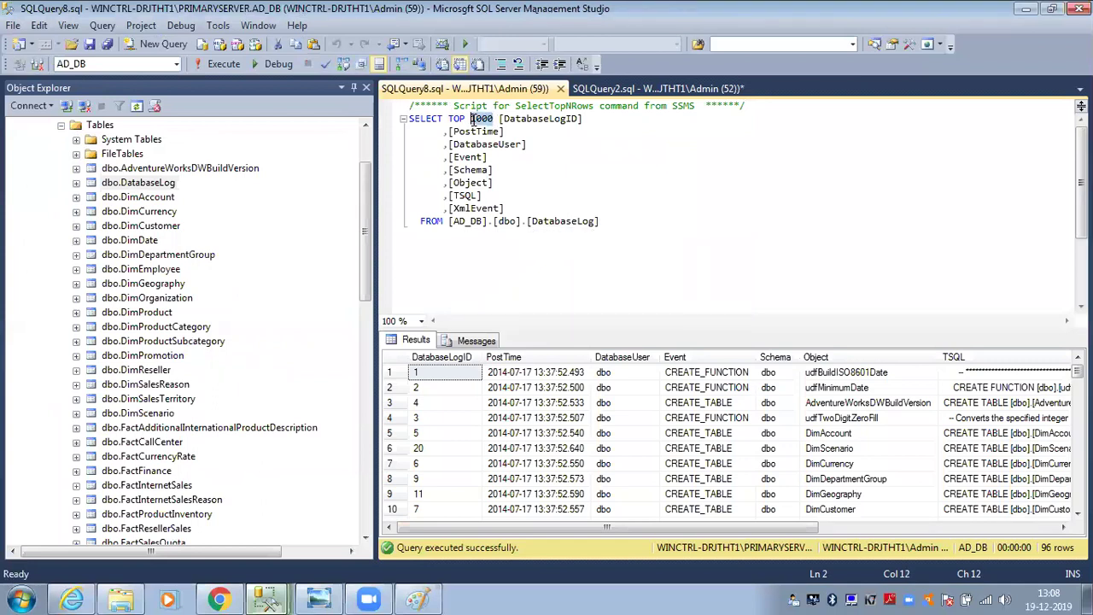
pyautogui.write('1')
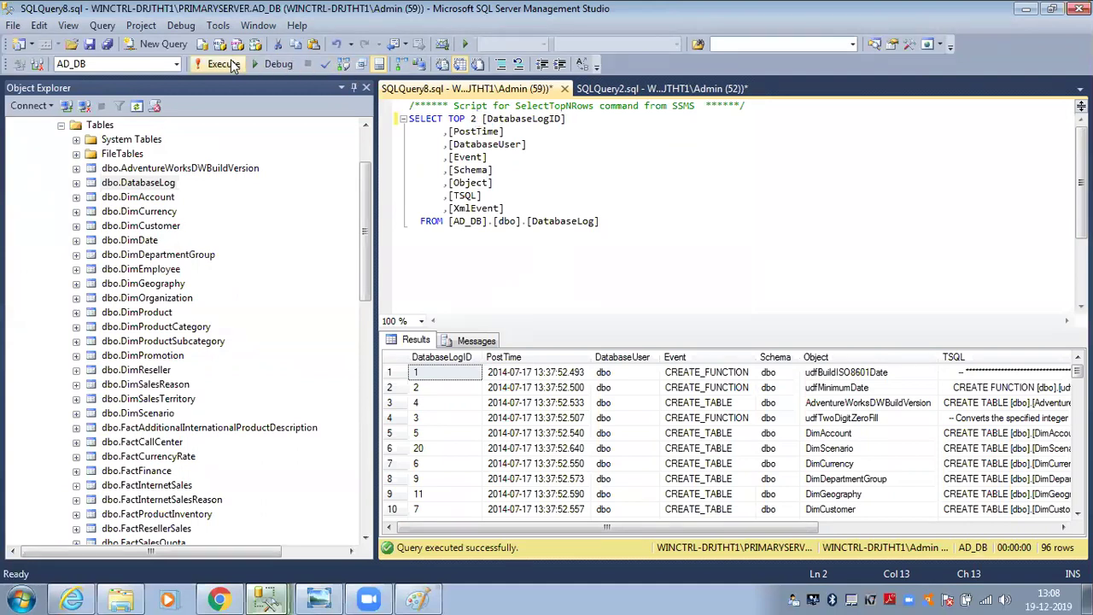
pyautogui.click(224, 64)
# - Go through the query's columns from PostTime to XmlEvent and add the comment --7 below the statement
pyautogui.moveTo(504, 208); pyautogui.dragTo(442, 136)
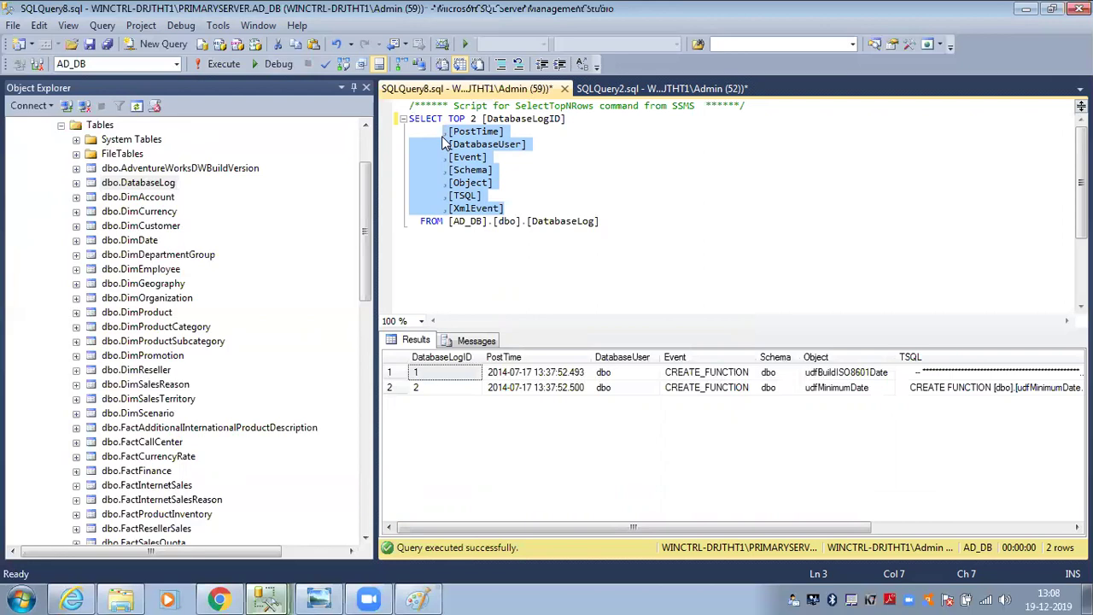
pyautogui.click(506, 209)
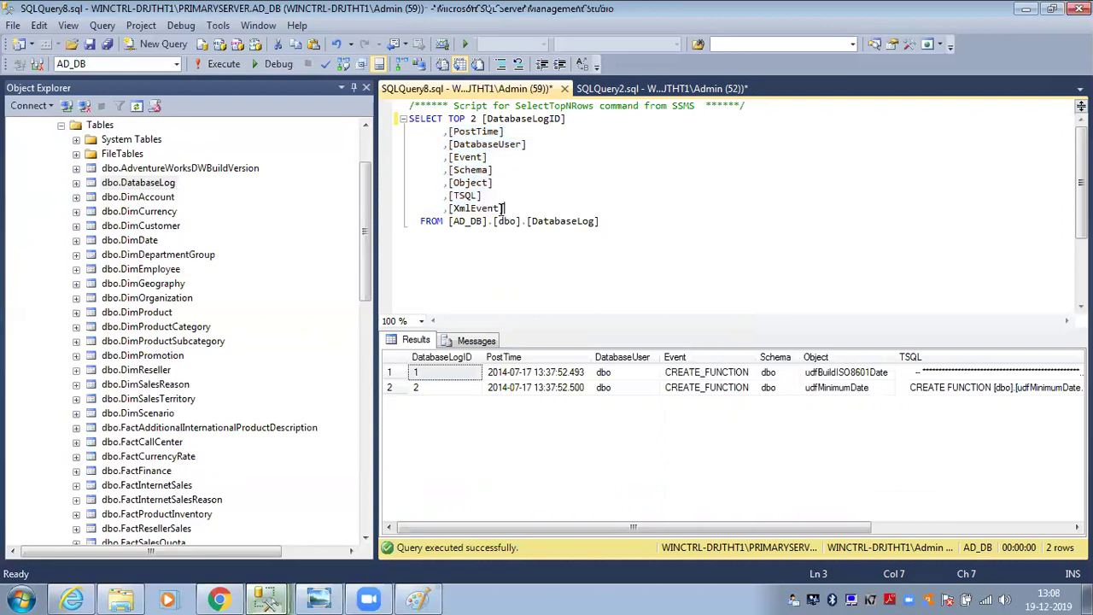
pyautogui.click(465, 196)
pyautogui.click(456, 132)
pyautogui.click(625, 229)
pyautogui.press('Return')
pyautogui.write('--7')
# - Return to the New Publication Wizard, add no row filters, and create the snapshot immediately without scheduling the Snapshot Agent
pyautogui.rightClick(267, 599)
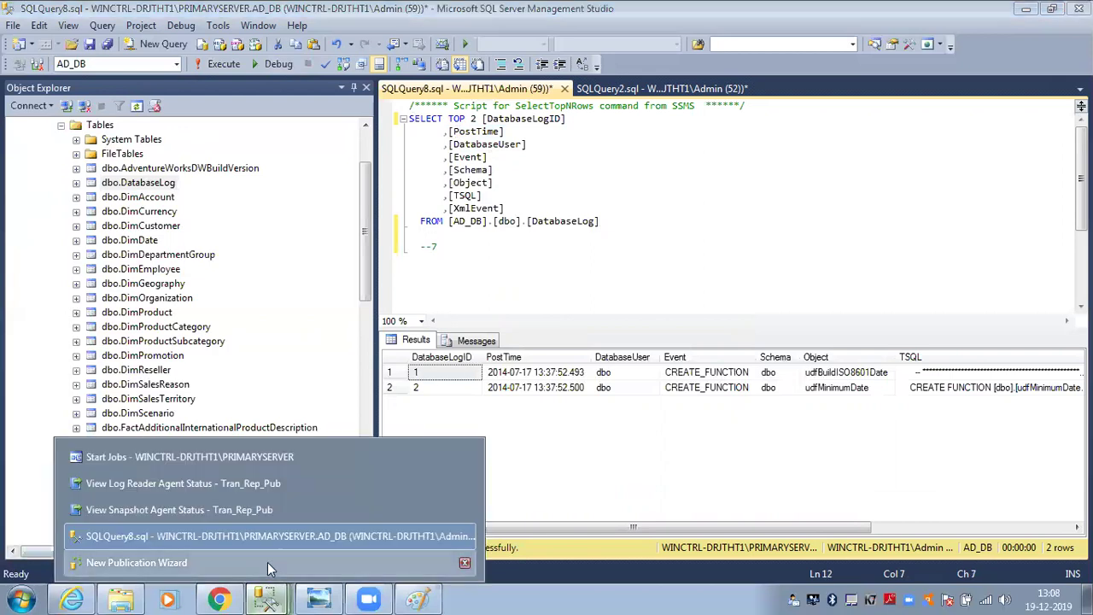
pyautogui.click(267, 562)
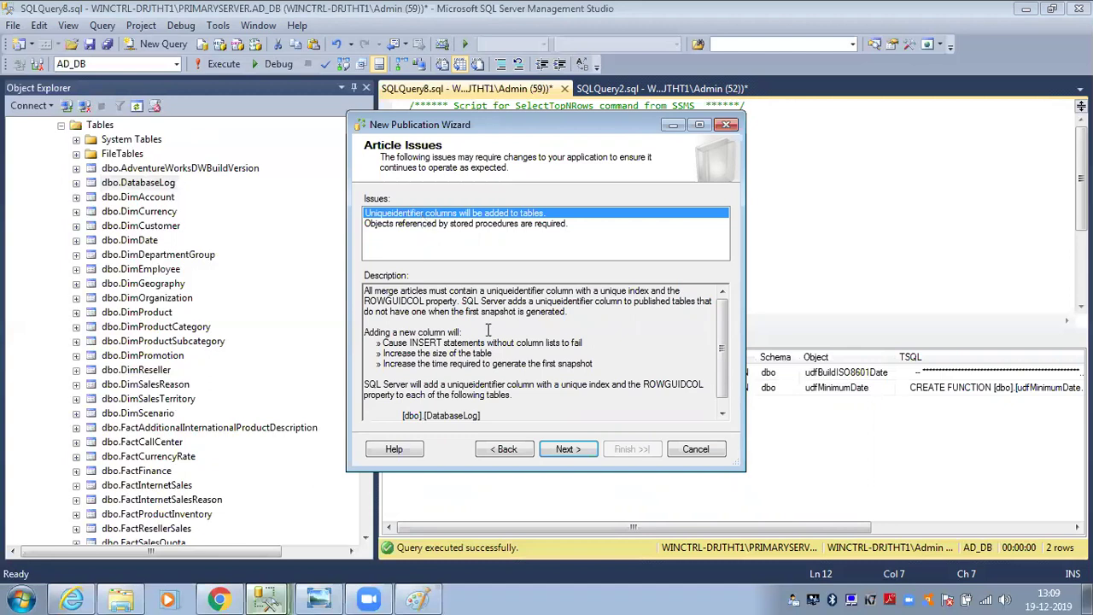
pyautogui.click(568, 448)
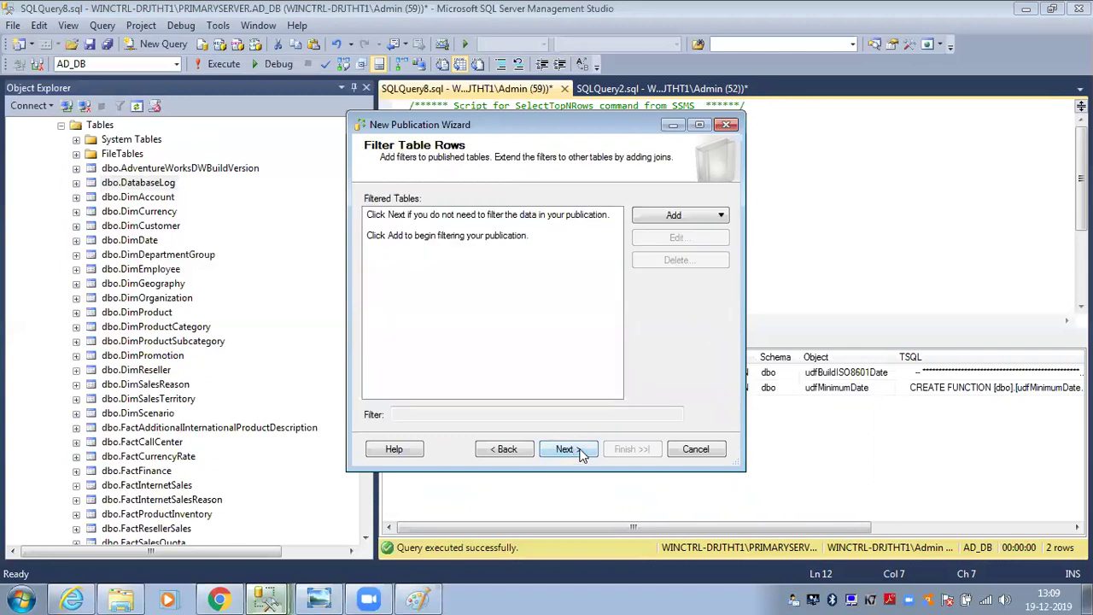
pyautogui.click(578, 451)
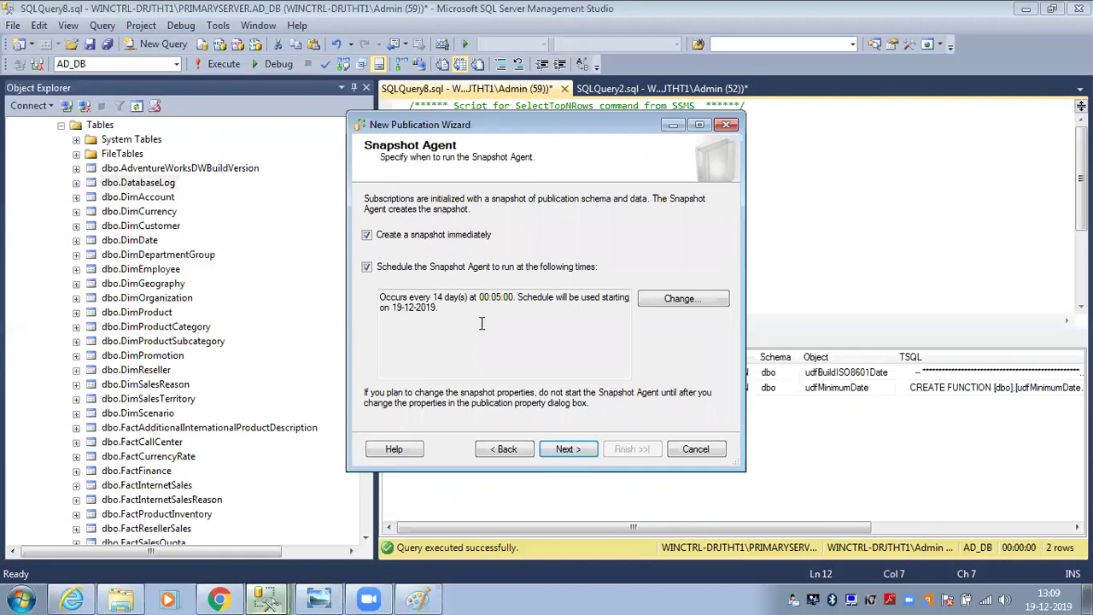
pyautogui.click(462, 274)
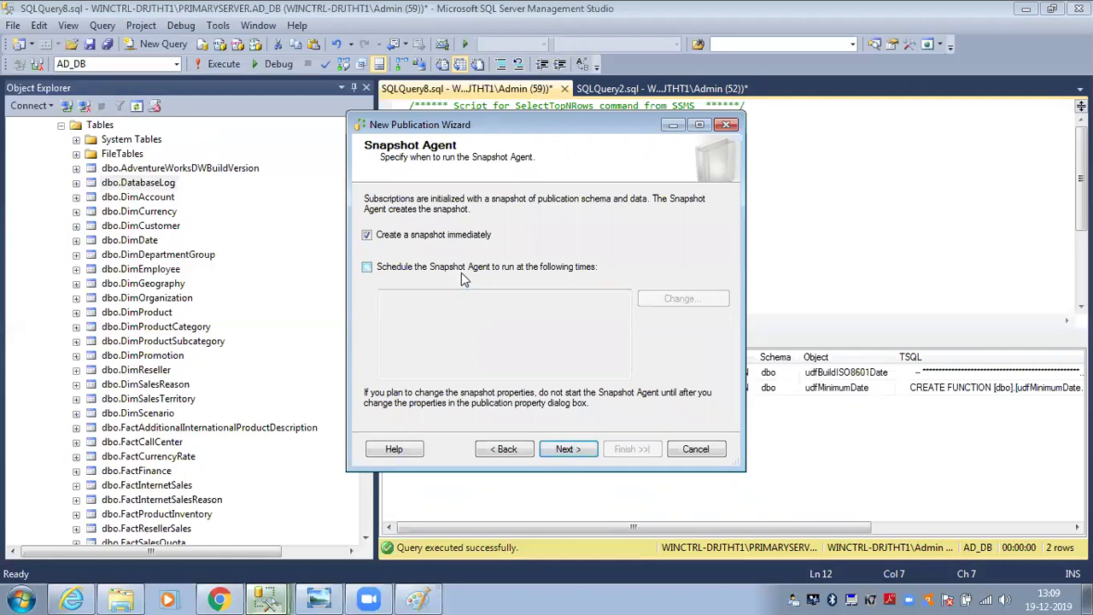
pyautogui.click(574, 451)
# - Open the Snapshot Agent security settings and find WINCTRL-DRJTHT1\Admin1 among PRIMARYSERVER's logins
pyautogui.click(639, 207)
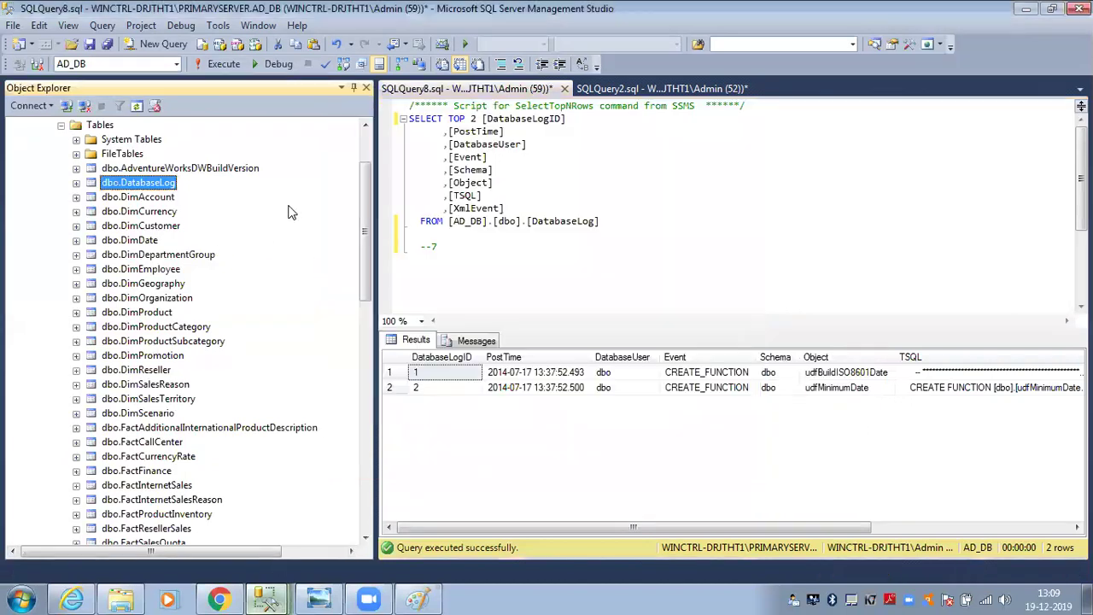
pyautogui.scroll(-5, 290, 213)
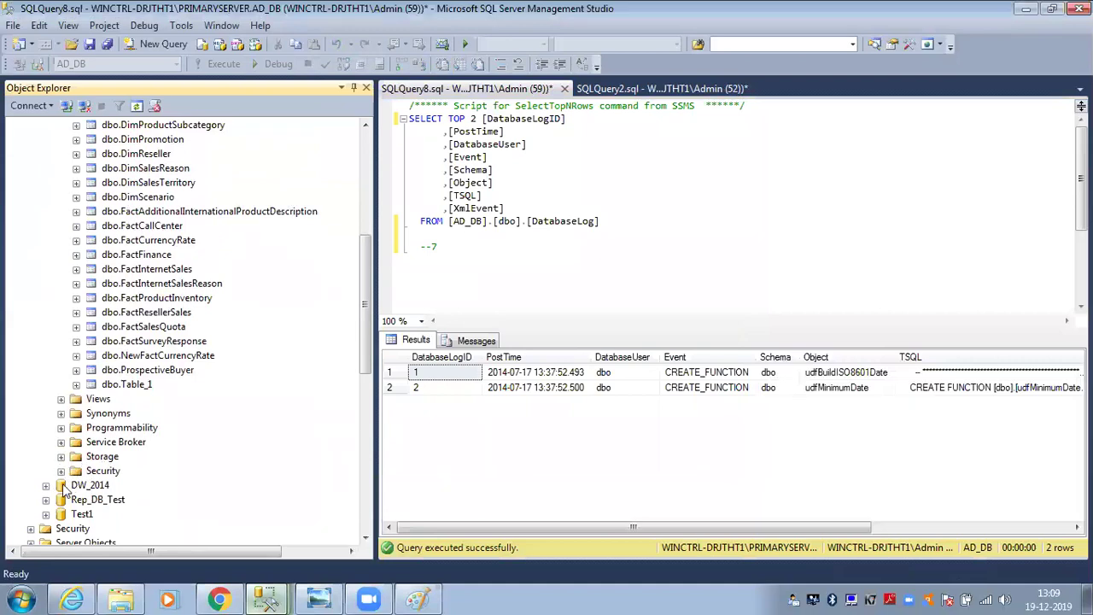
pyautogui.click(32, 529)
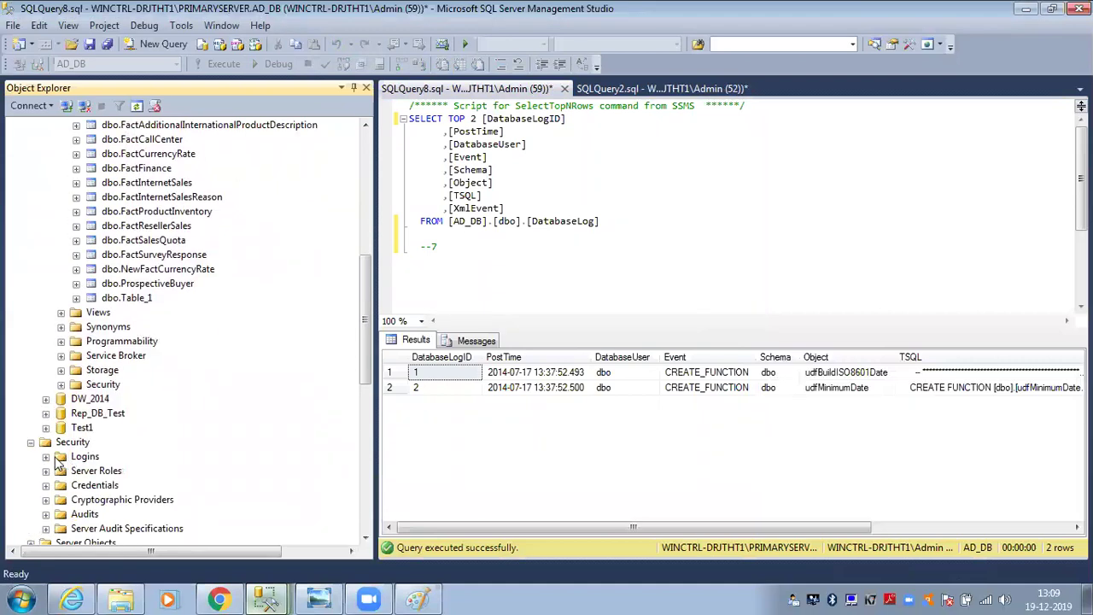
pyautogui.click(46, 457)
pyautogui.click(167, 528)
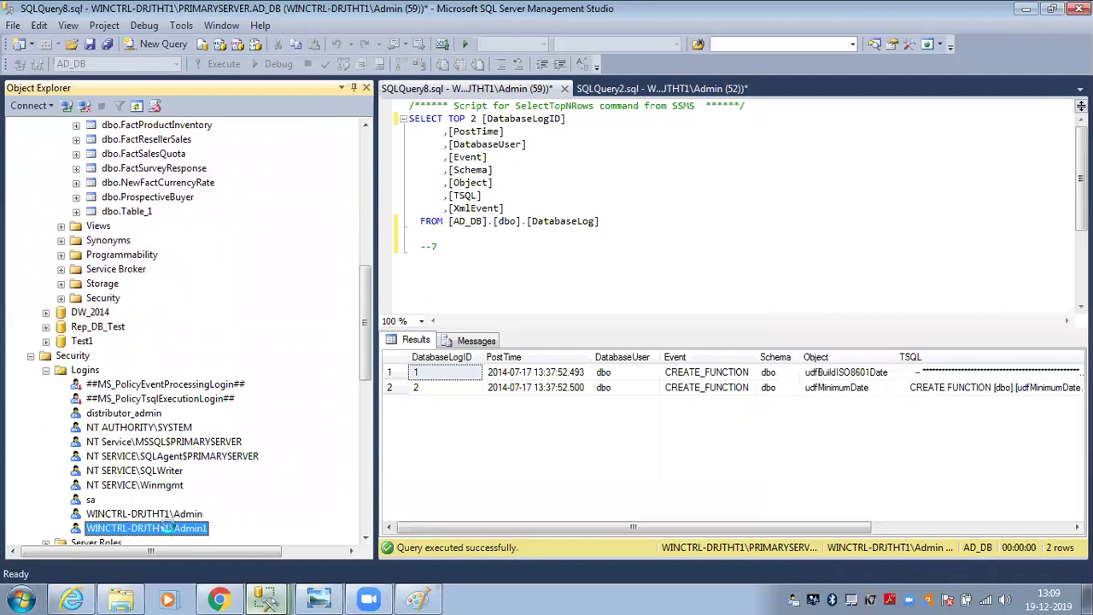
# - Return to the Snapshot Agent security settings and set the process account to WINCTRL-DRJTHT1\Admin1, without square brackets
pyautogui.click(282, 599)
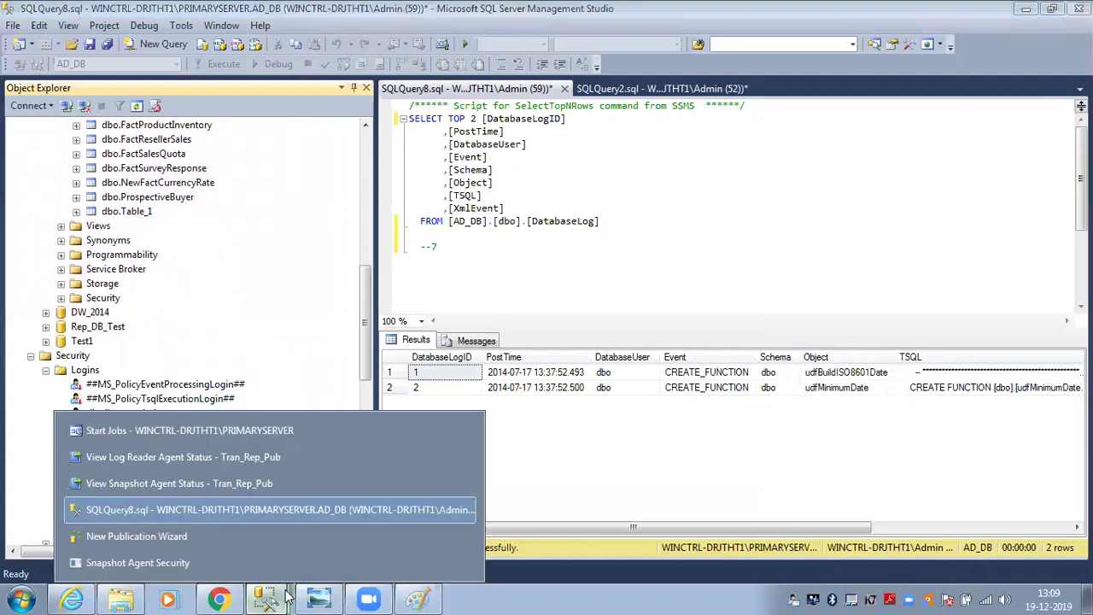
pyautogui.click(310, 563)
pyautogui.write('[WINCTRL-DRJTHT1\\Admin1]')
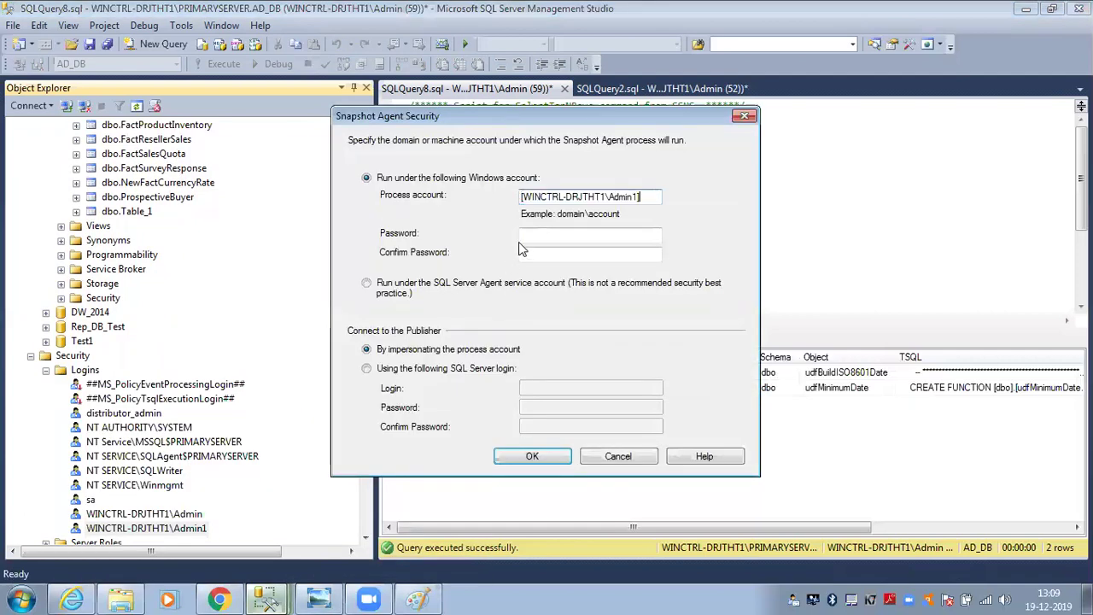
pyautogui.press('BackSpace')
pyautogui.click(524, 195)
pyautogui.press('BackSpace')
# - Enter and confirm the process account's password, accept the Snapshot Agent security settings, and continue to the wizard actions
pyautogui.click(568, 237)
pyautogui.write('*******')
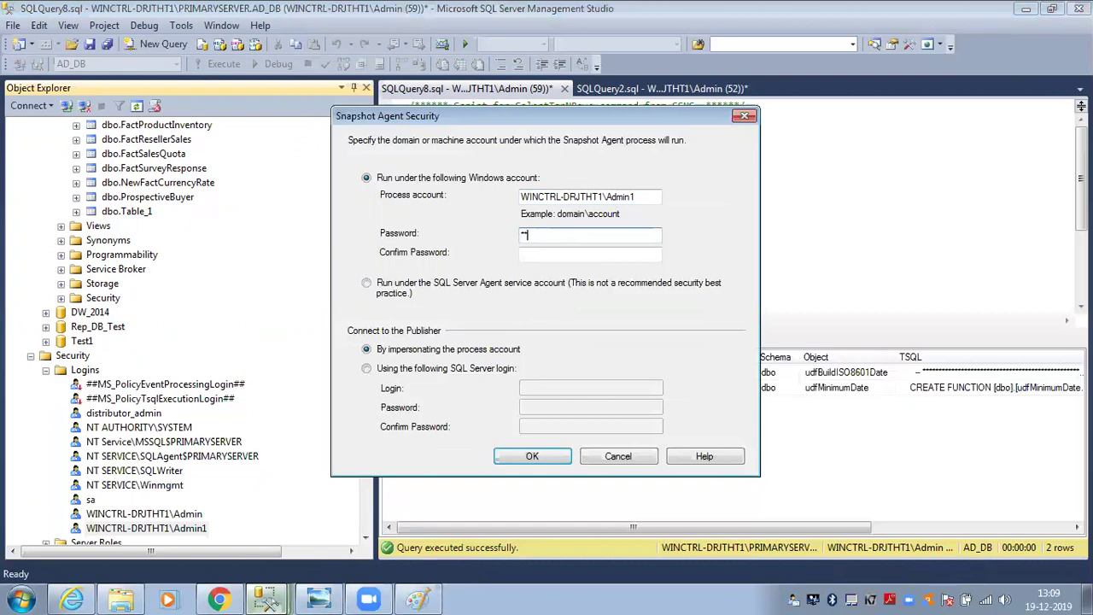
pyautogui.write('*****')
pyautogui.press('Tab')
pyautogui.write('************')
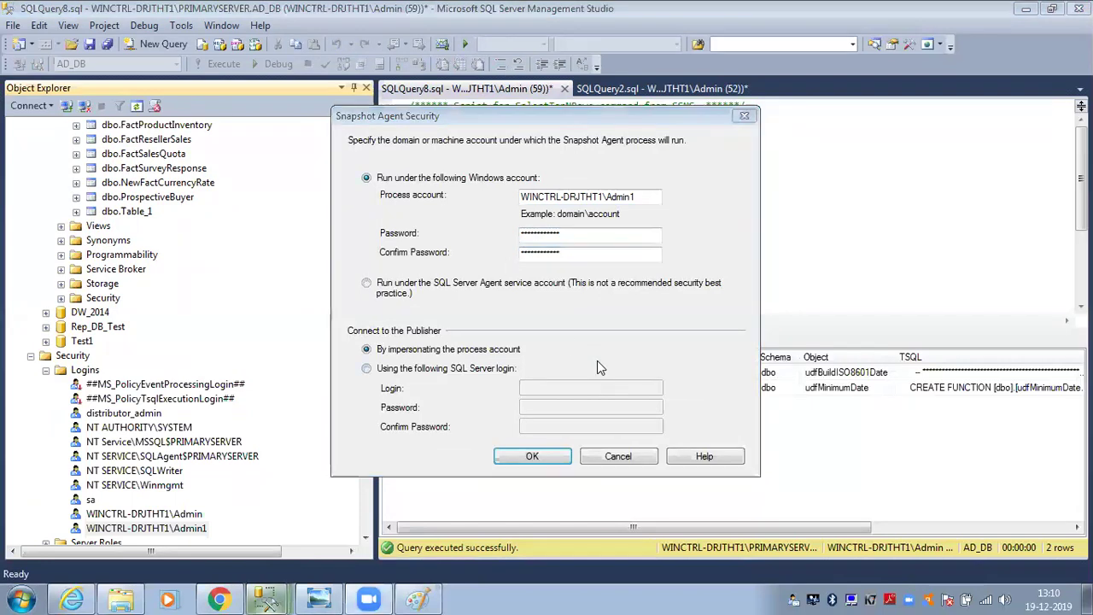
pyautogui.click(555, 454)
pyautogui.click(570, 455)
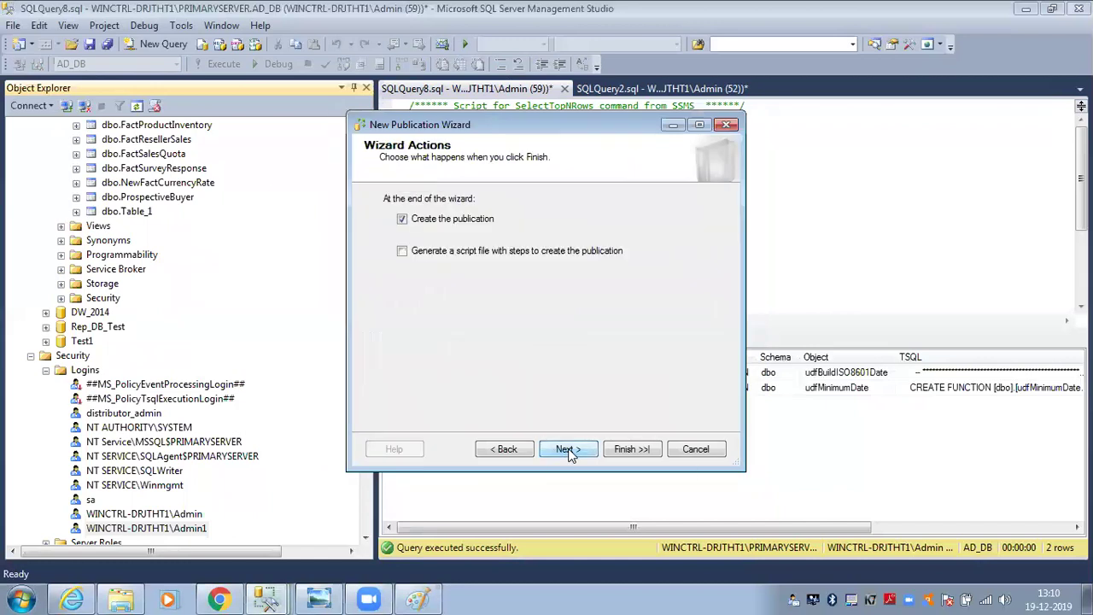
# - Name the publication Merge_Pub, create it, and close the New Publication Wizard
pyautogui.click(612, 450)
pyautogui.write('Me')
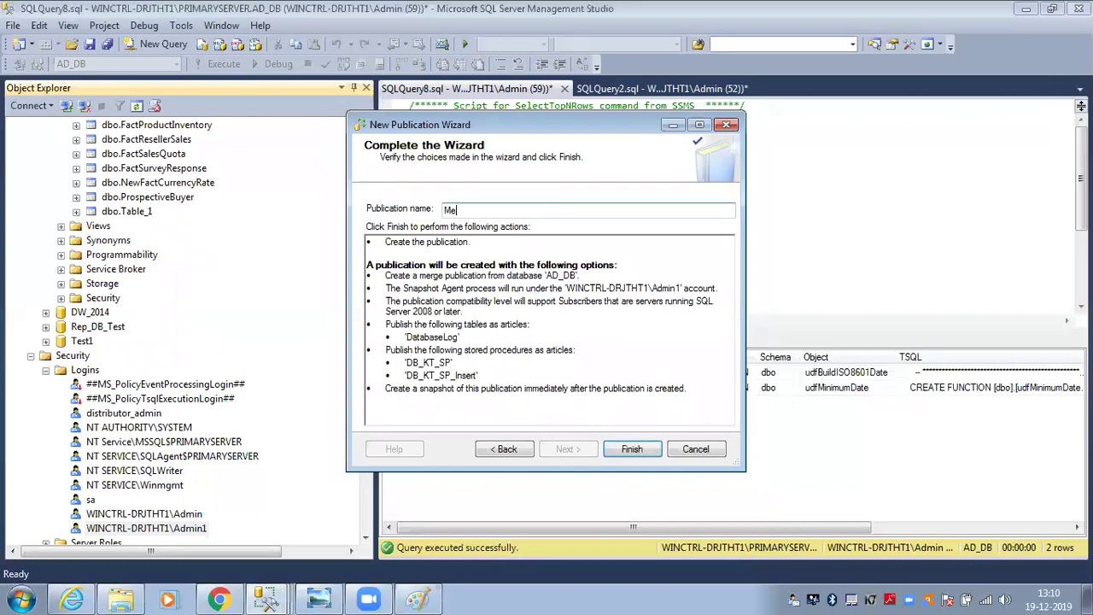
pyautogui.write('rge')
pyautogui.write('_')
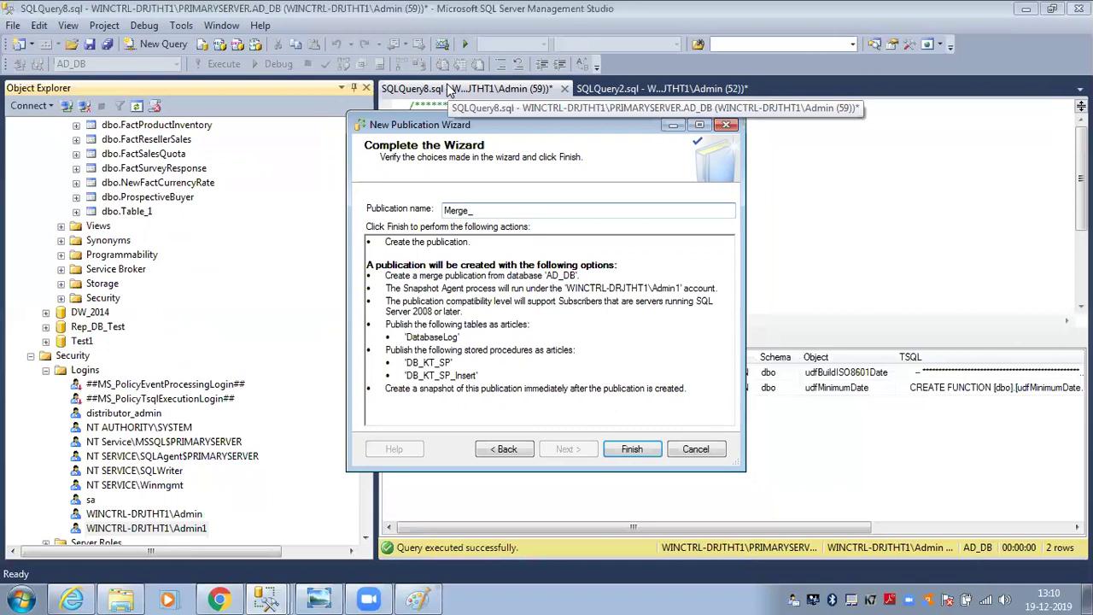
pyautogui.write('Pub')
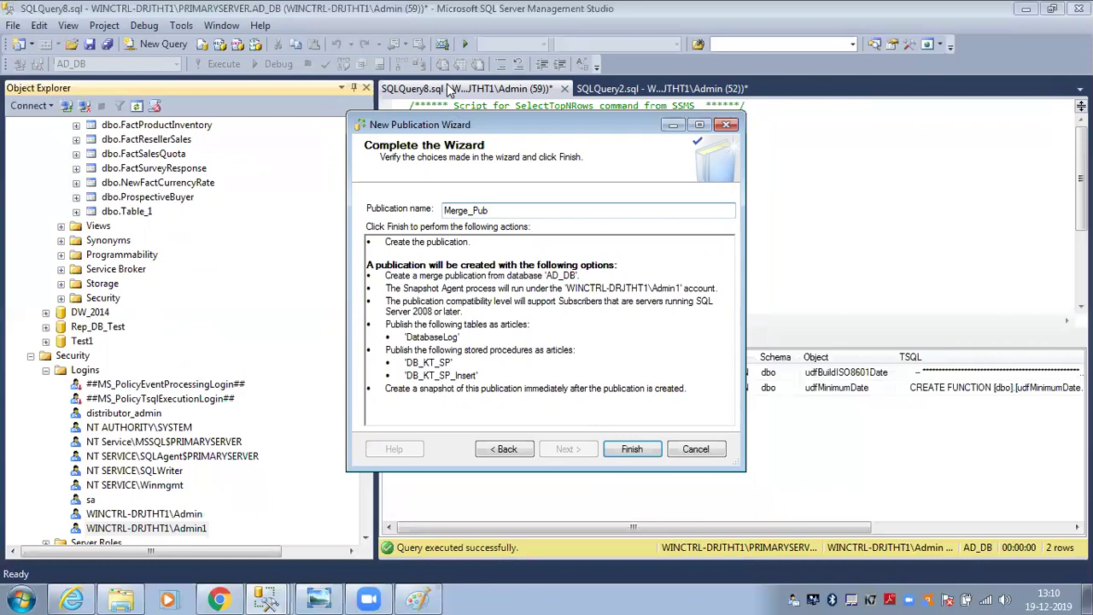
pyautogui.click(630, 449)
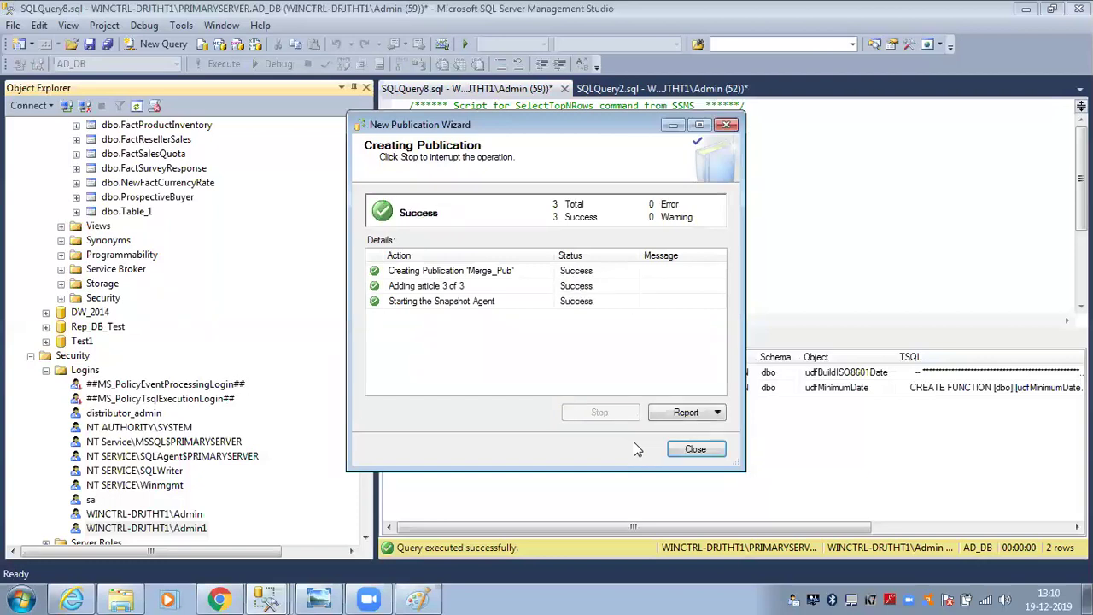
pyautogui.click(693, 451)
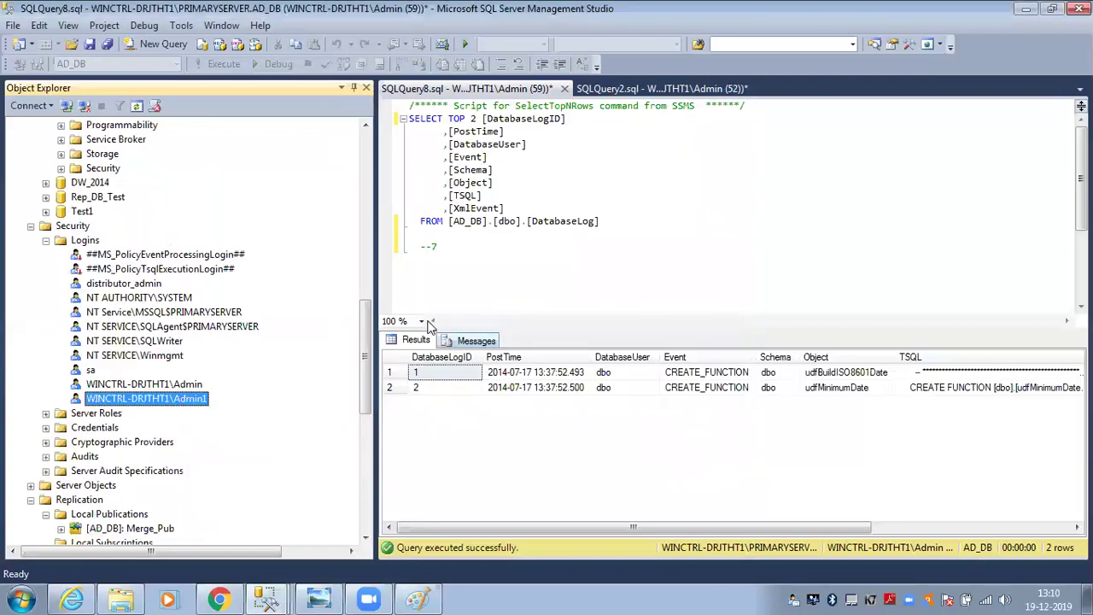
# - Collapse PRIMARYSERVER's Logins folder and locate the Merge_Pub publication under its local publications
pyautogui.click(46, 241)
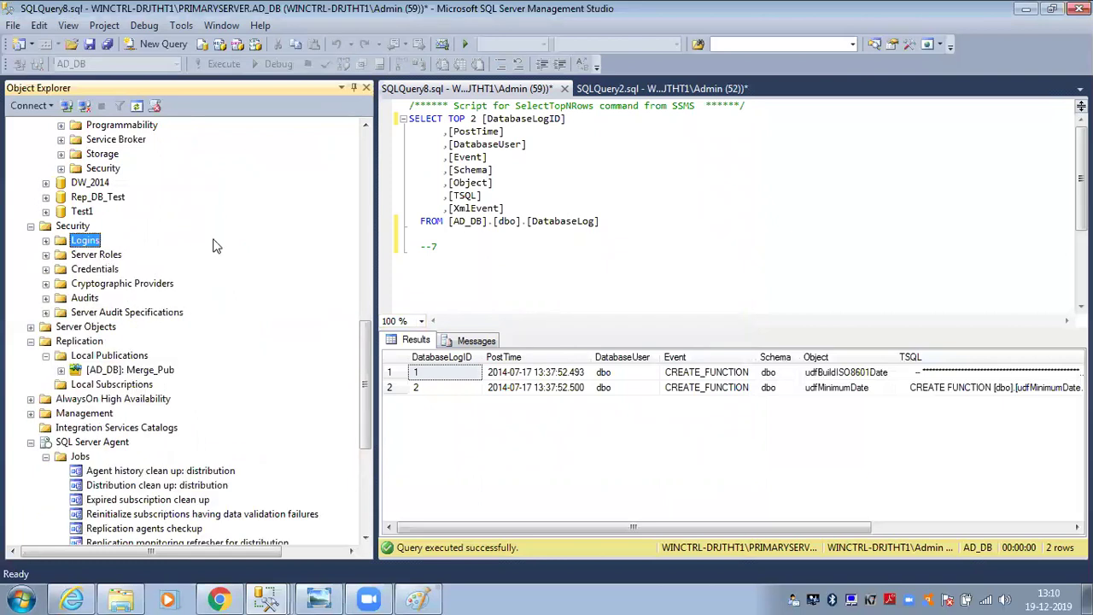
pyautogui.click(69, 385)
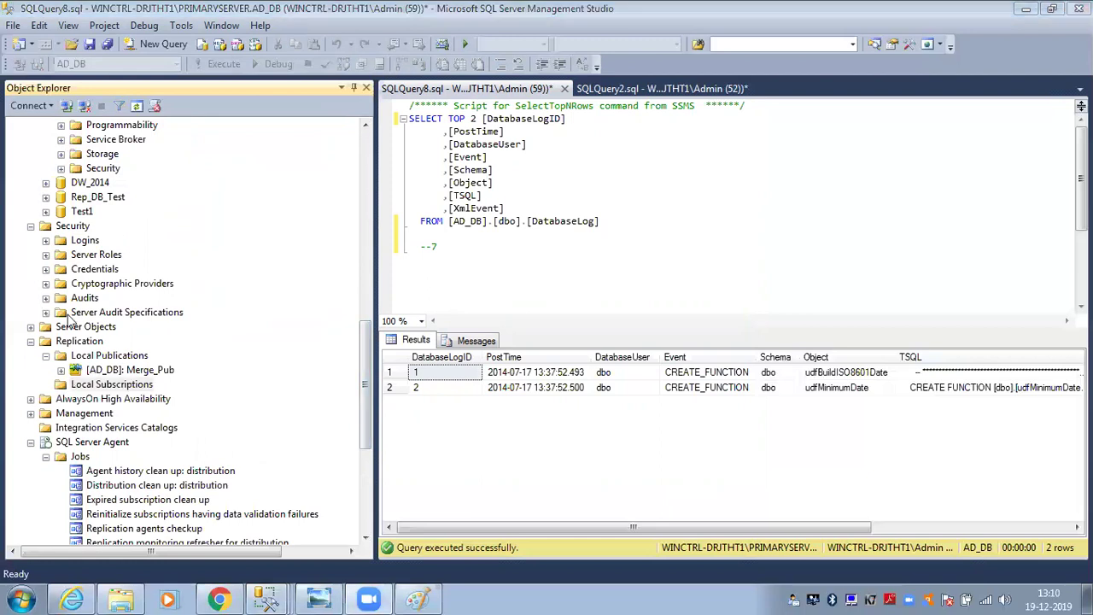
pyautogui.click(77, 370)
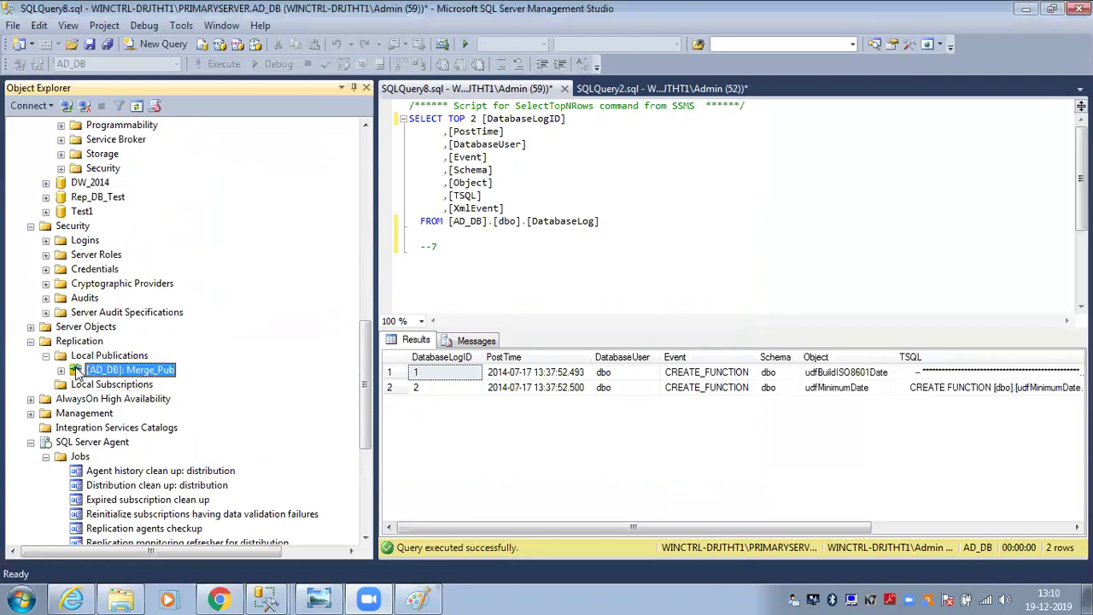
pyautogui.moveTo(77, 372)
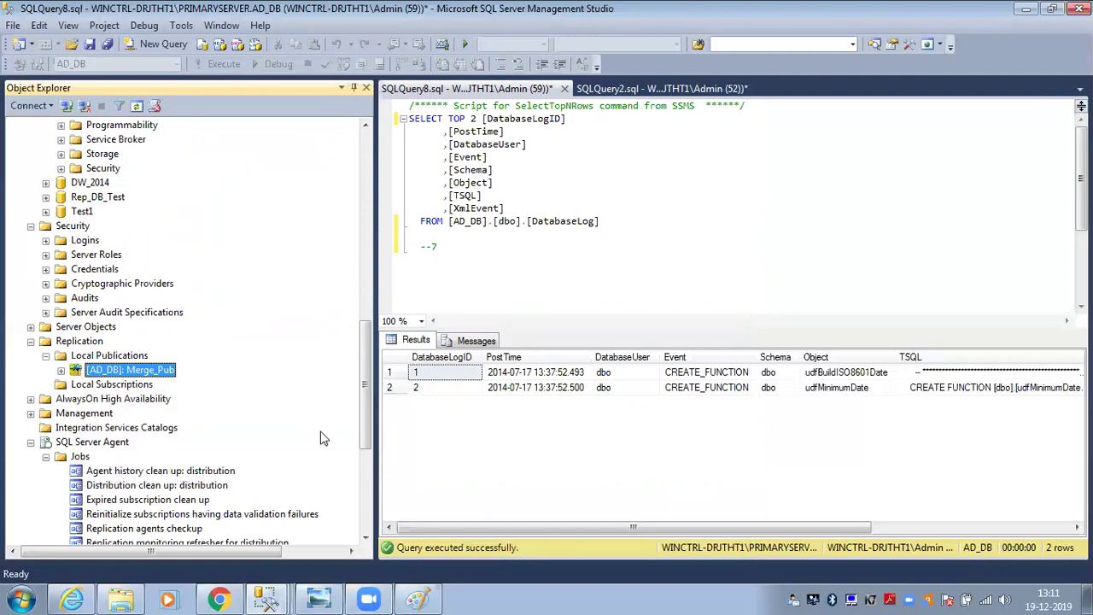
# - Start a new local subscription on SECONDARYSERVER, with PRIMARYSERVER as the publisher and AD_DB's Merge_Pub as the publication
pyautogui.moveTo(368, 412); pyautogui.dragTo(354, 489)
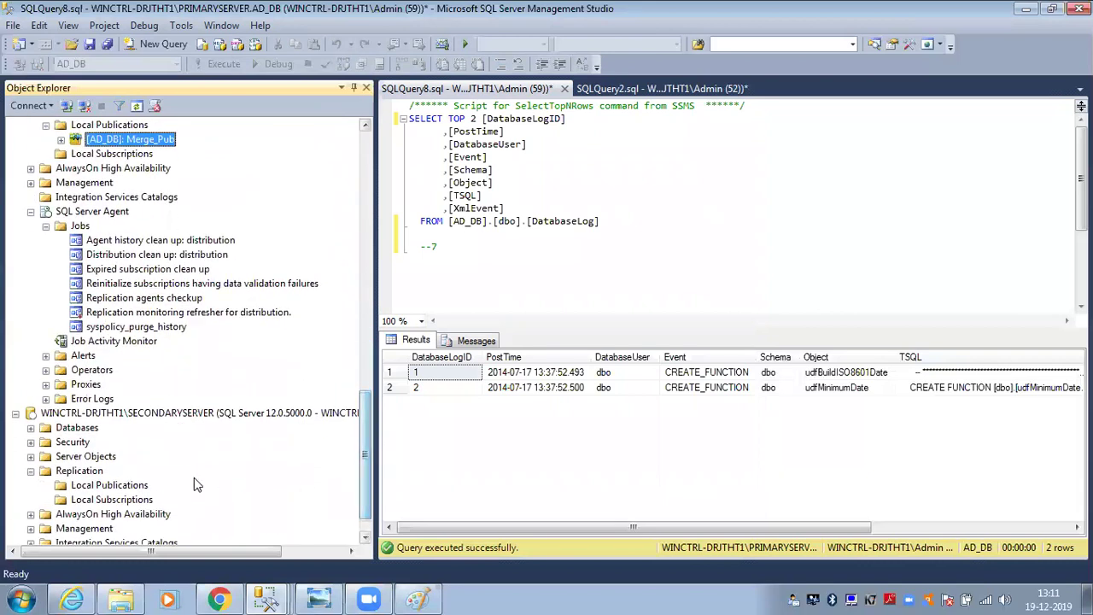
pyautogui.rightClick(133, 500)
pyautogui.click(146, 489)
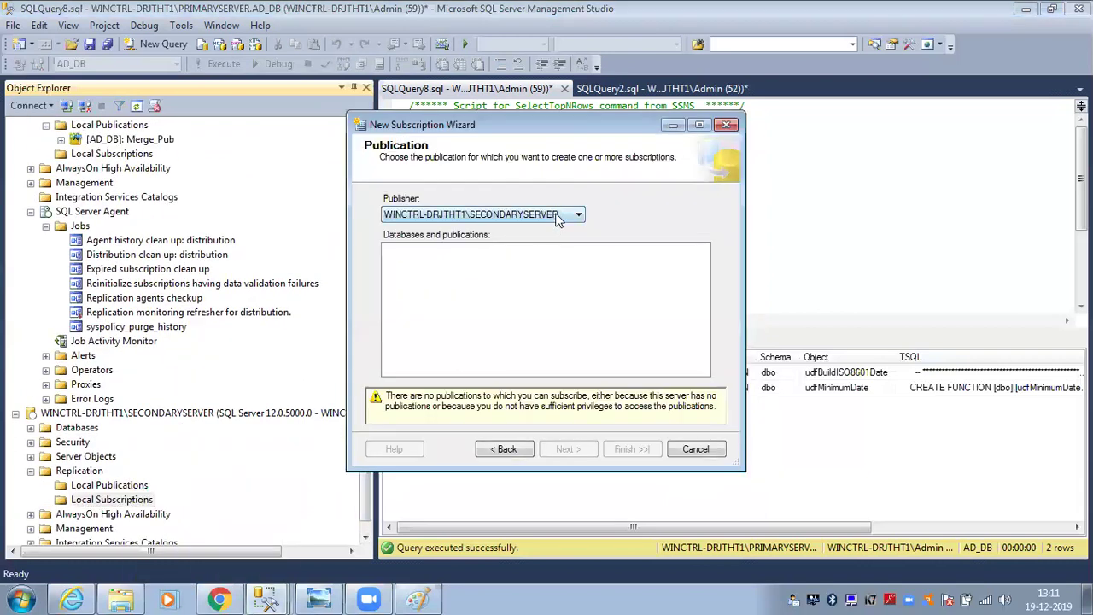
pyautogui.click(557, 216)
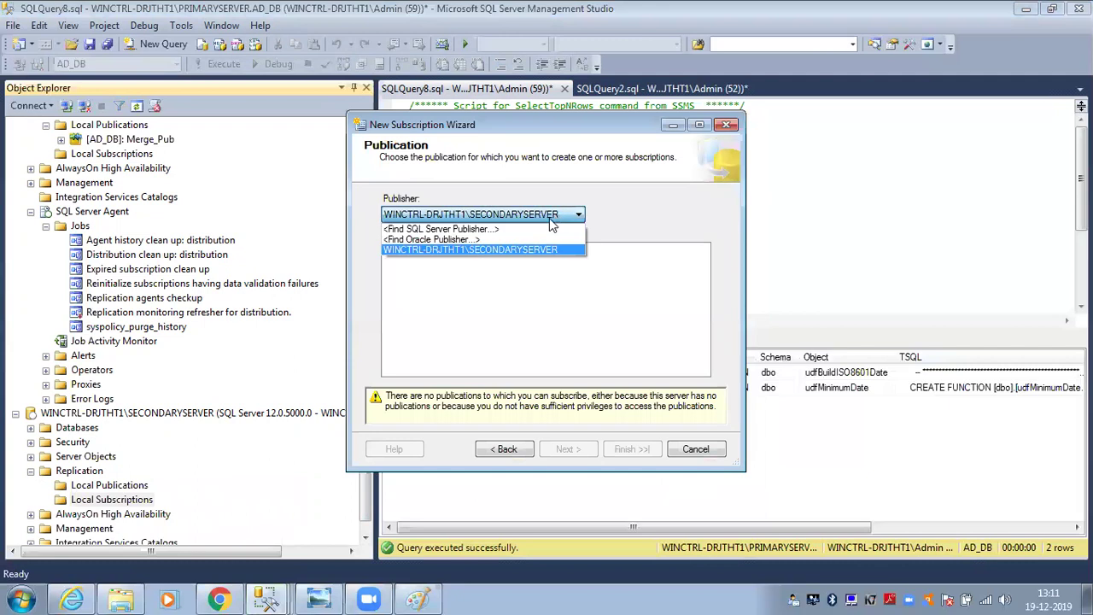
pyautogui.click(508, 231)
pyautogui.click(469, 326)
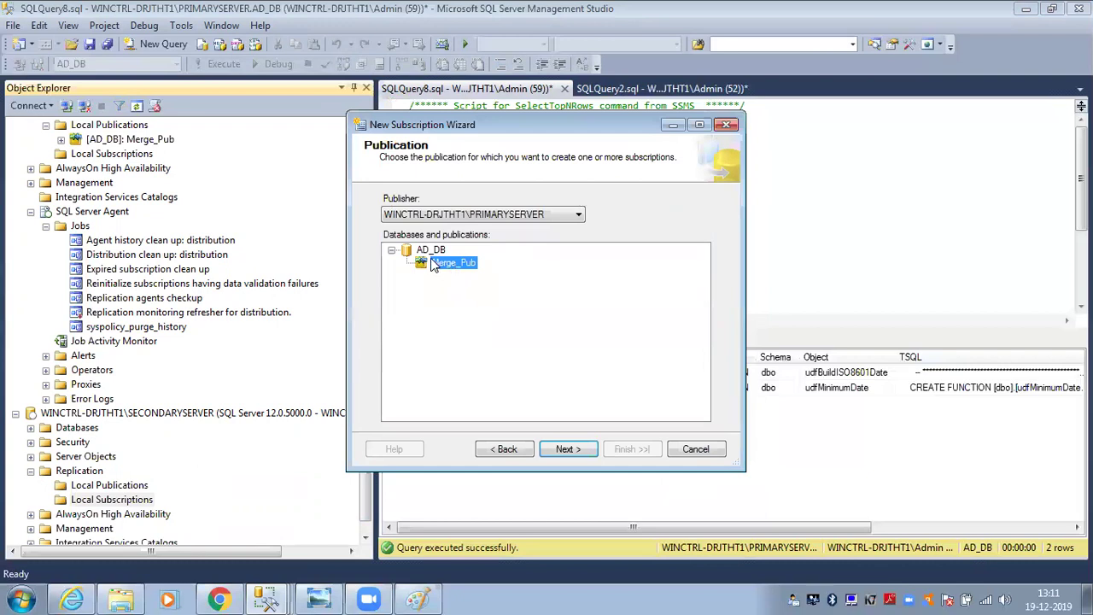
pyautogui.click(561, 448)
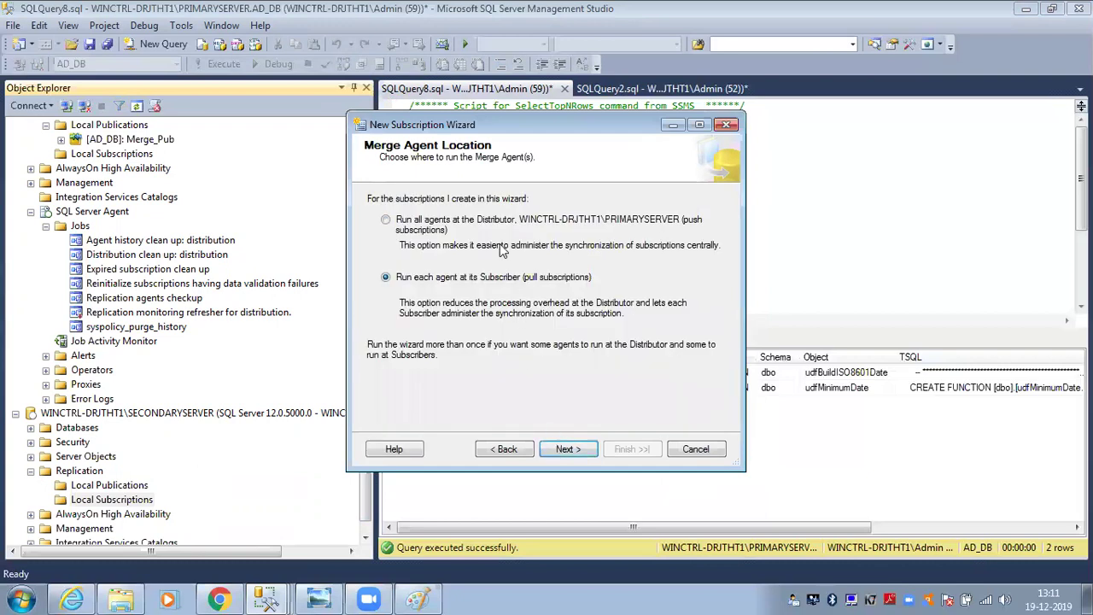
# - Run each Merge Agent at its Subscriber as a pull subscription, and choose DB_Sub_Tran as the subscription database
pyautogui.click(492, 229)
pyautogui.click(468, 275)
pyautogui.click(570, 447)
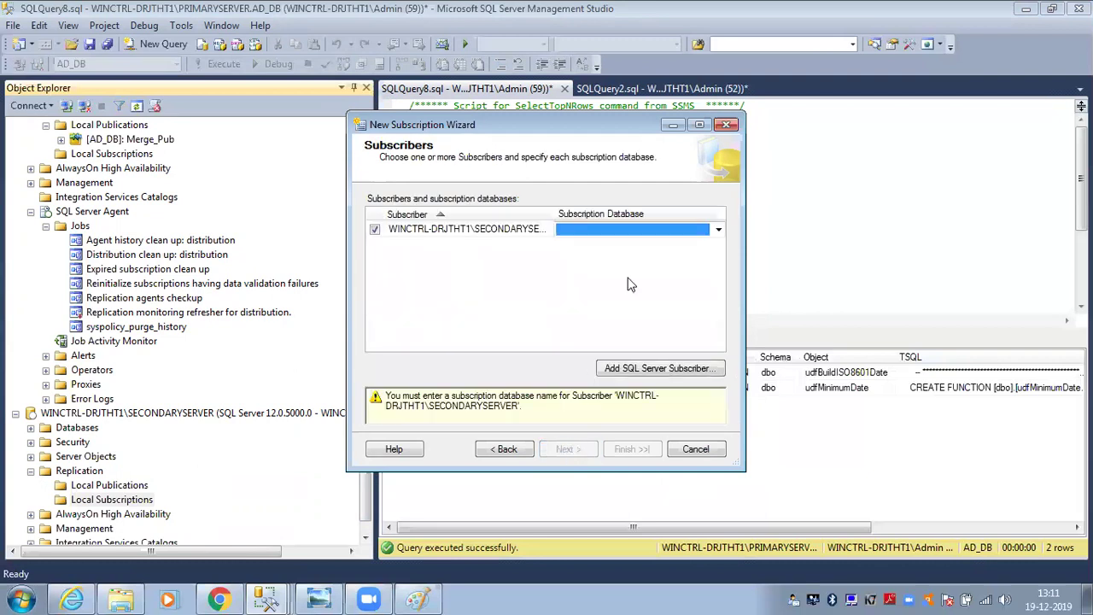
pyautogui.click(674, 227)
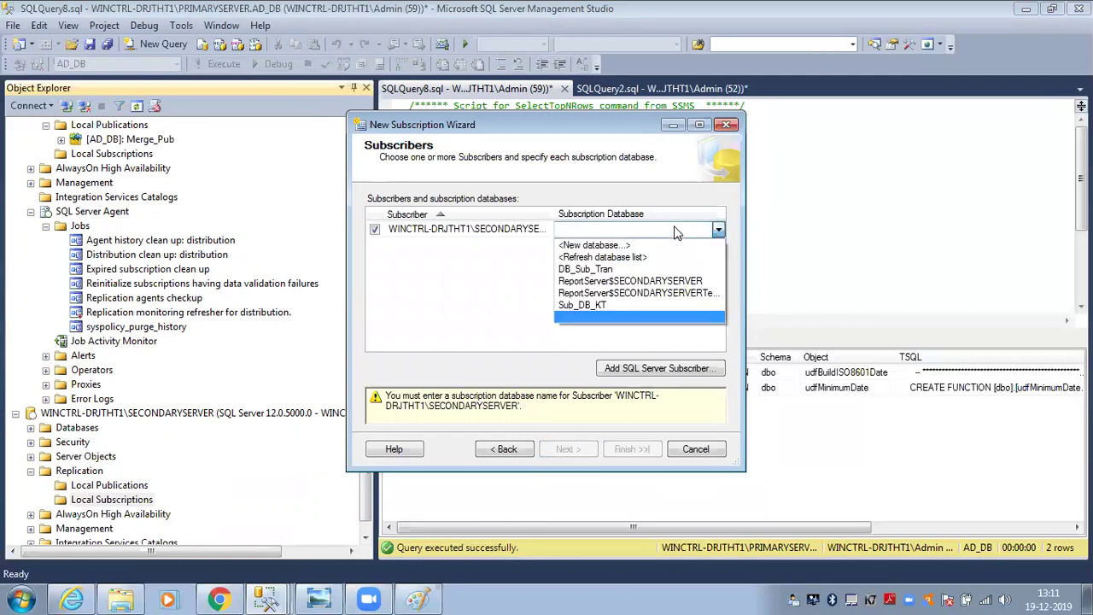
pyautogui.click(631, 269)
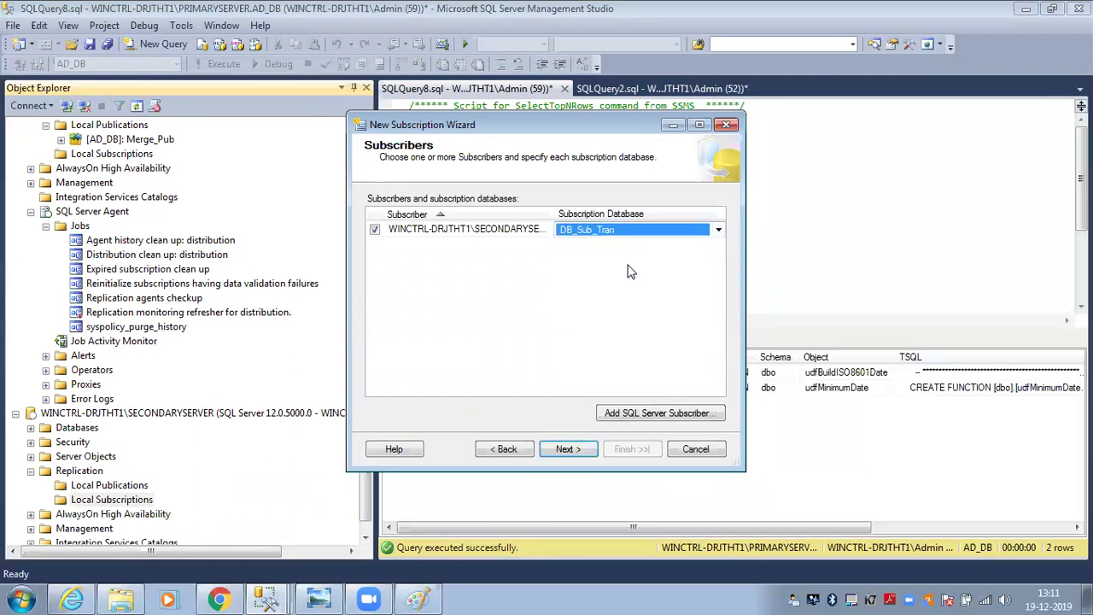
pyautogui.click(565, 450)
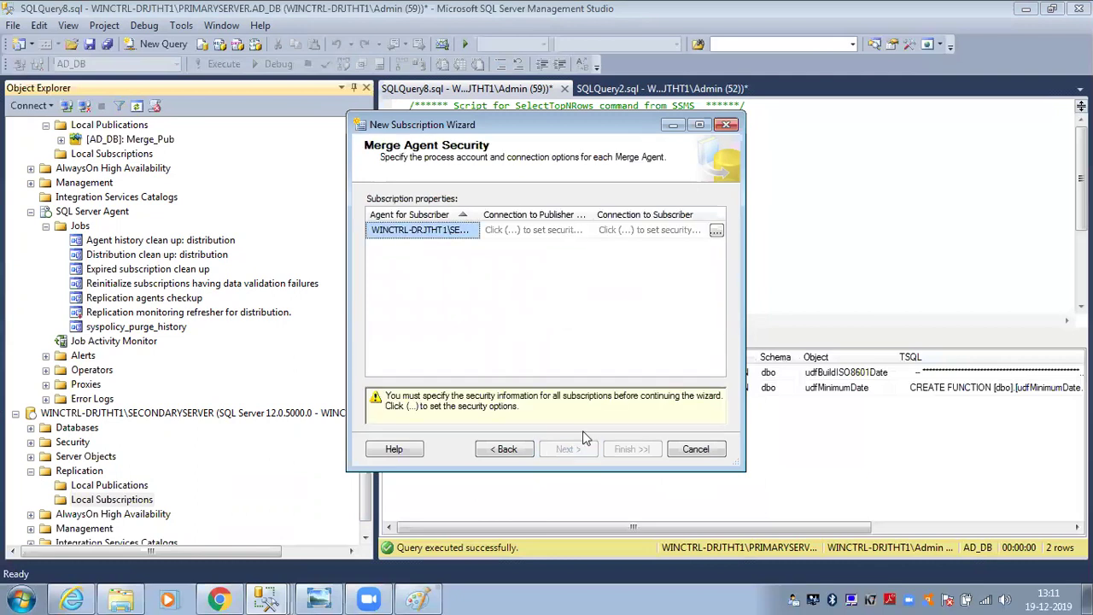
# - Open the Merge Agent security settings for the subscriber and set the process account to WINCTRL-DRJTHT1\Admin1
pyautogui.click(717, 231)
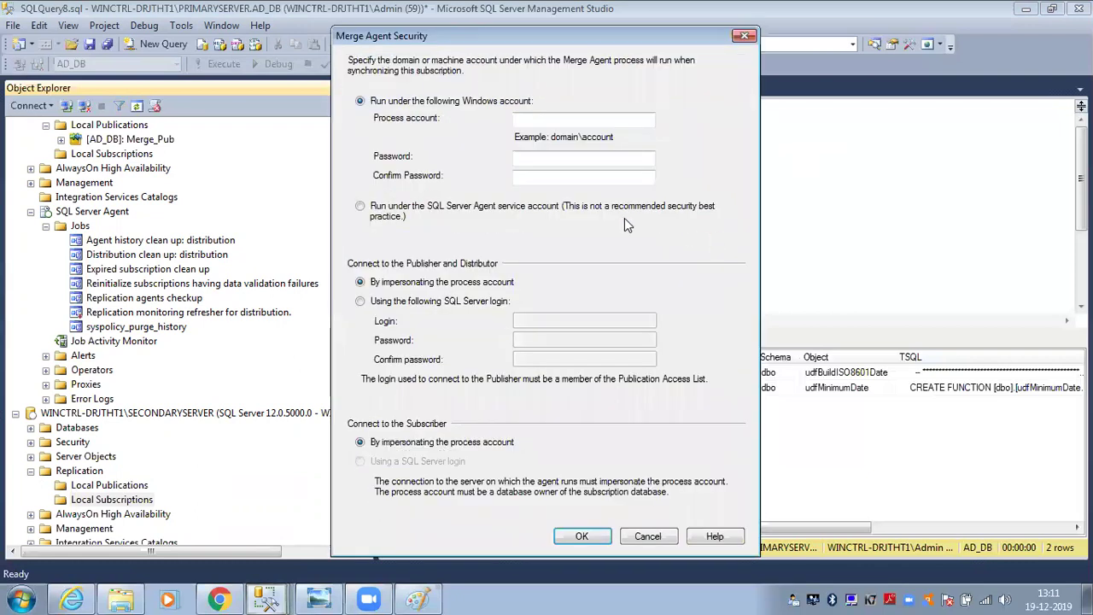
pyautogui.click(530, 119)
pyautogui.write('WINCTRL-DRJTHT1\\Admin')
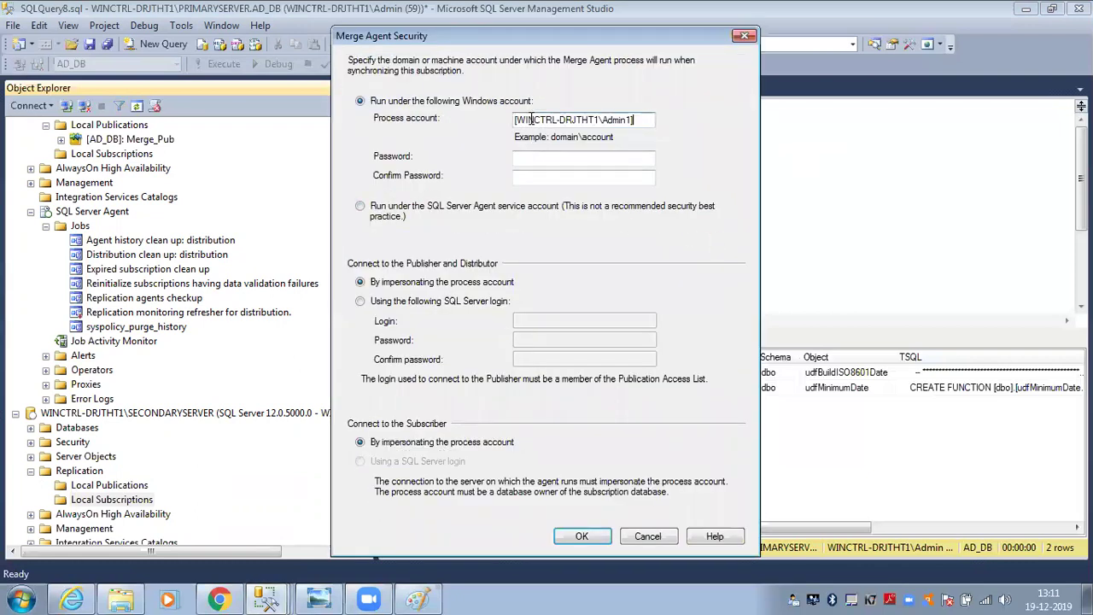
pyautogui.write(']')
pyautogui.press('BackSpace')
pyautogui.press('Tab')
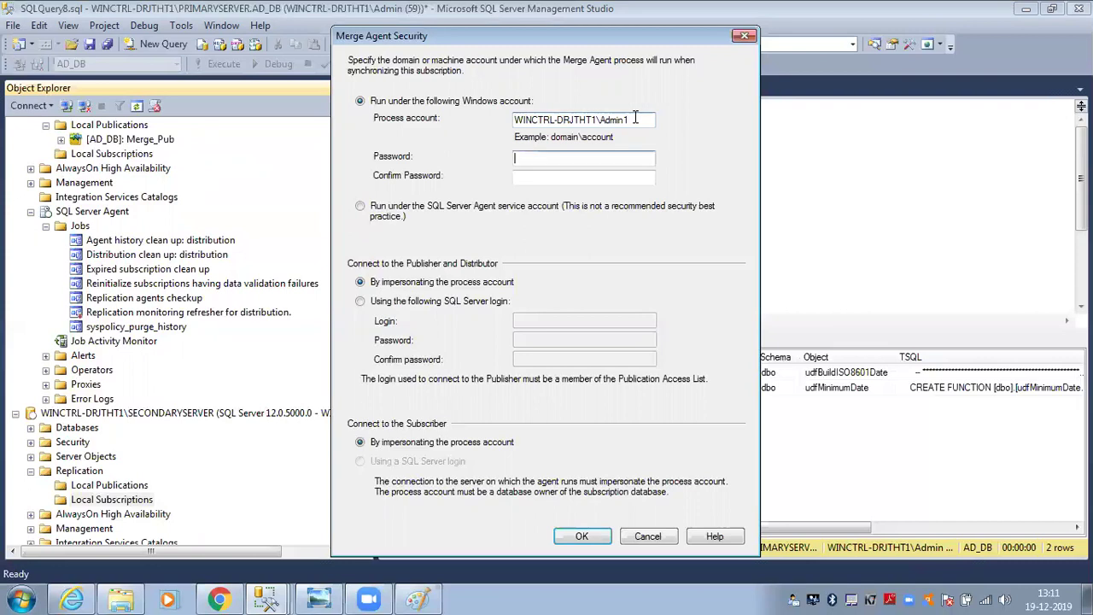
# - Enter and confirm the Merge Agent account's password, accept the security settings, and continue to the synchronization schedule
pyautogui.write('******')
pyautogui.press('Tab')
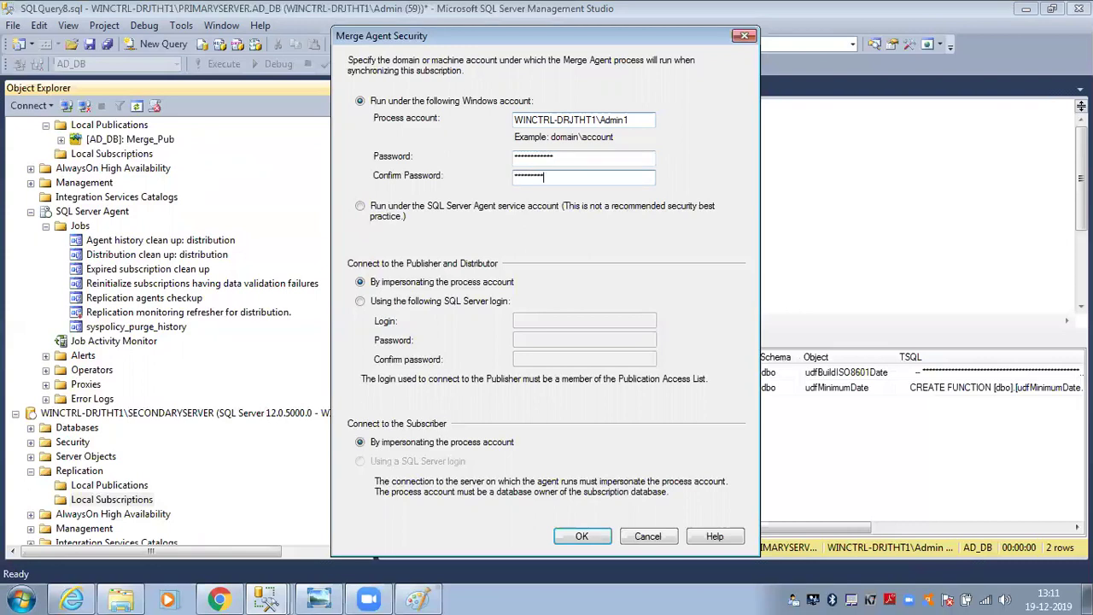
pyautogui.write('************')
pyautogui.click(581, 536)
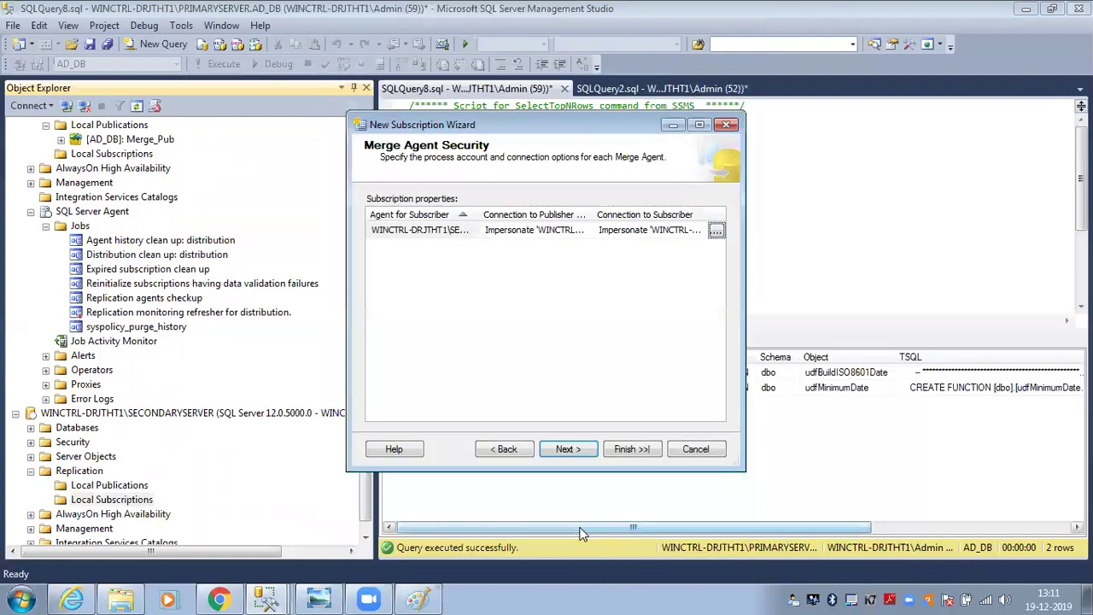
pyautogui.click(571, 449)
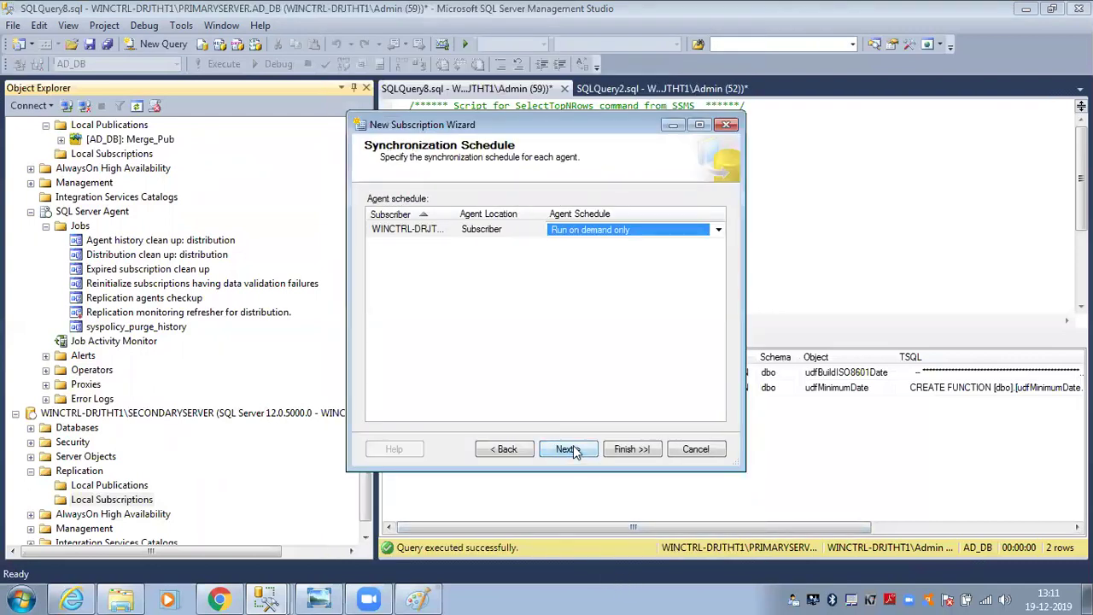
# - Schedule the Merge Agent to run continuously and initialize the subscription immediately
pyautogui.click(718, 229)
pyautogui.click(718, 229)
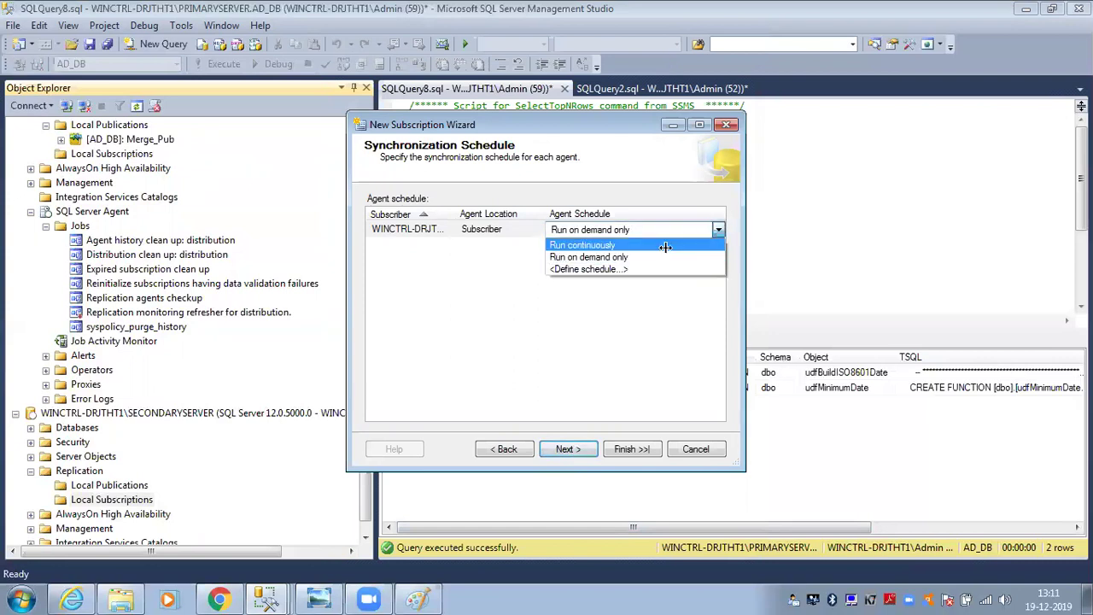
pyautogui.click(658, 243)
pyautogui.click(566, 450)
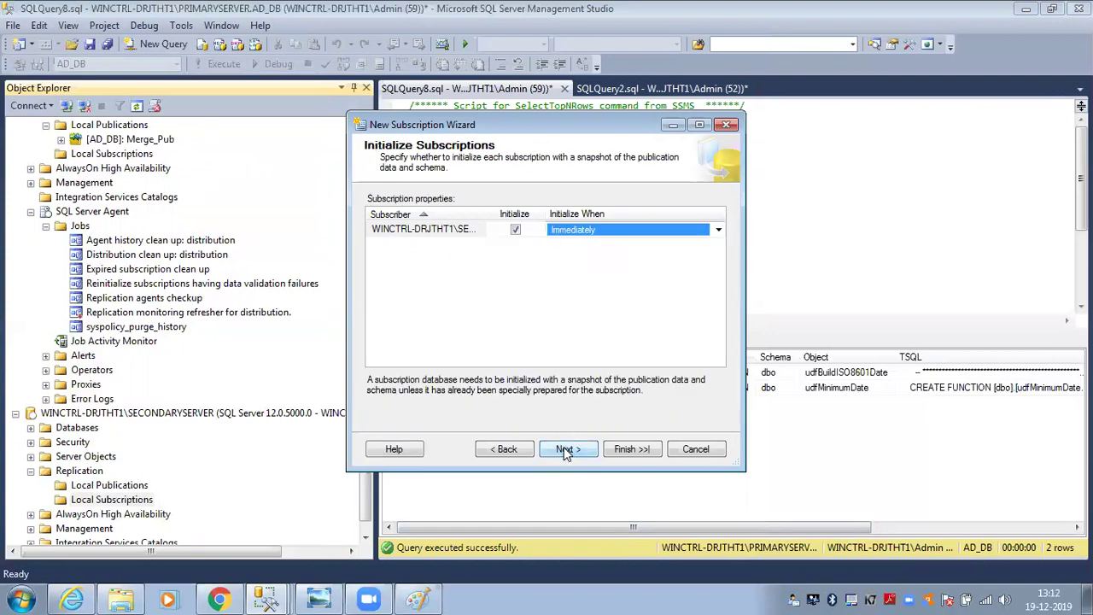
pyautogui.click(565, 450)
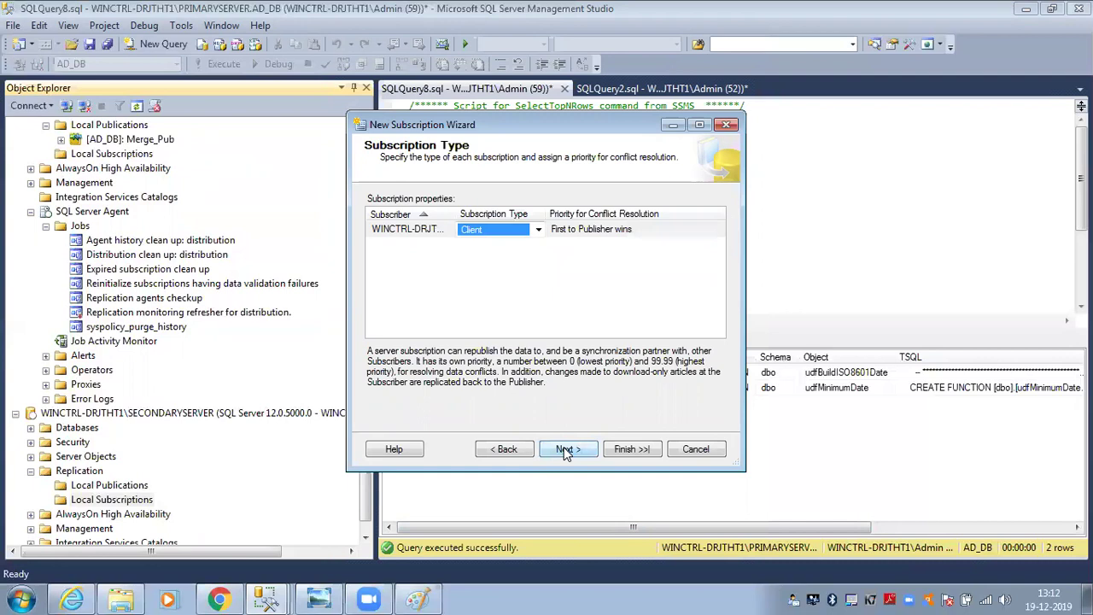
# - Set the subscriber's subscription type to Server and show the available subscription types again
pyautogui.click(541, 231)
pyautogui.click(541, 231)
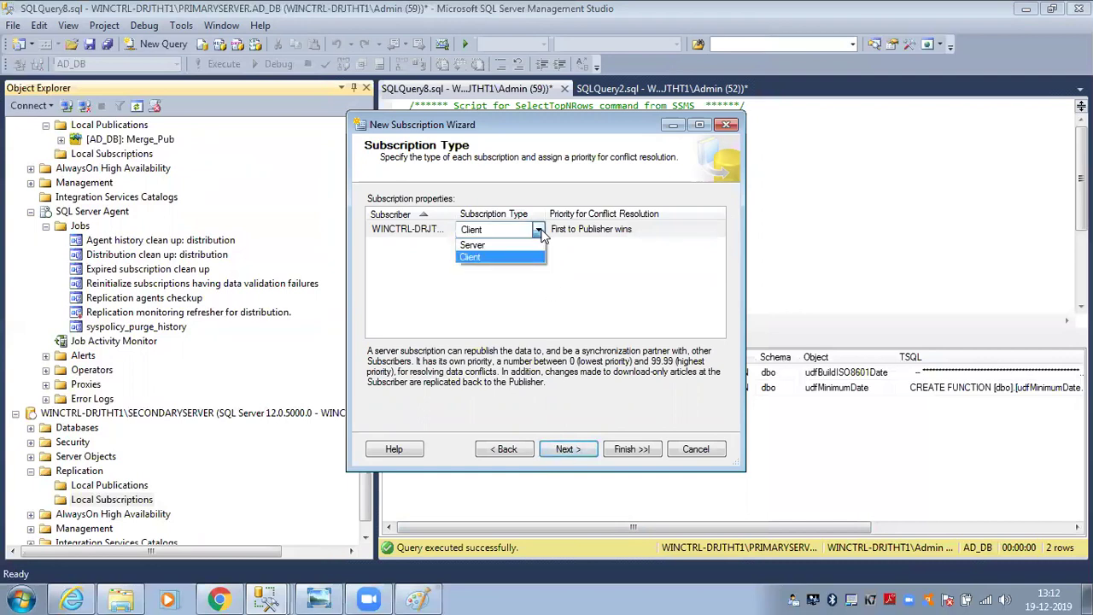
pyautogui.click(530, 245)
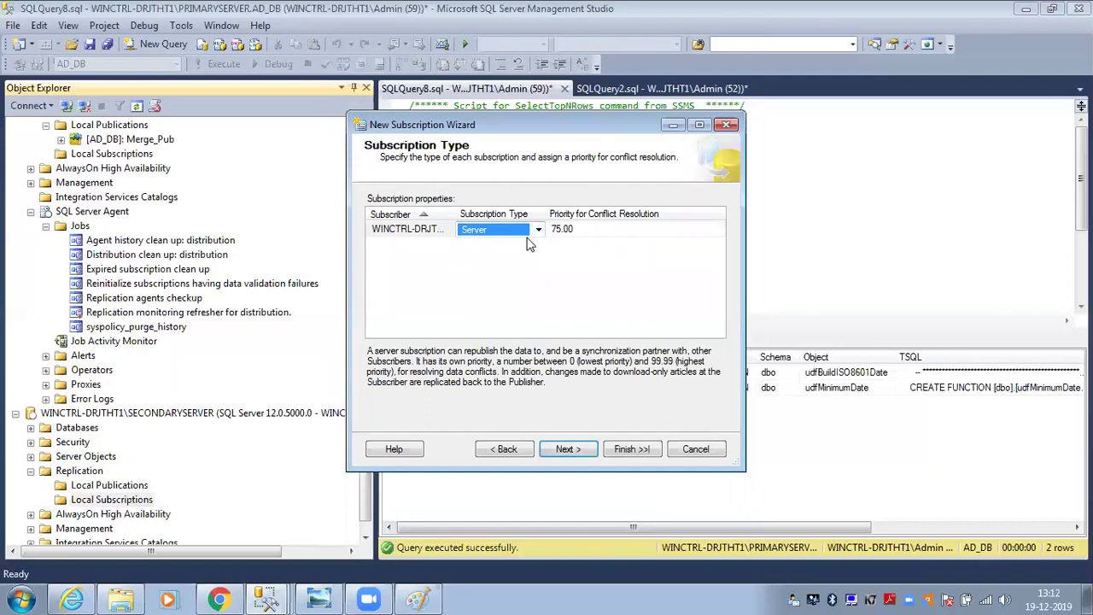
pyautogui.click(538, 230)
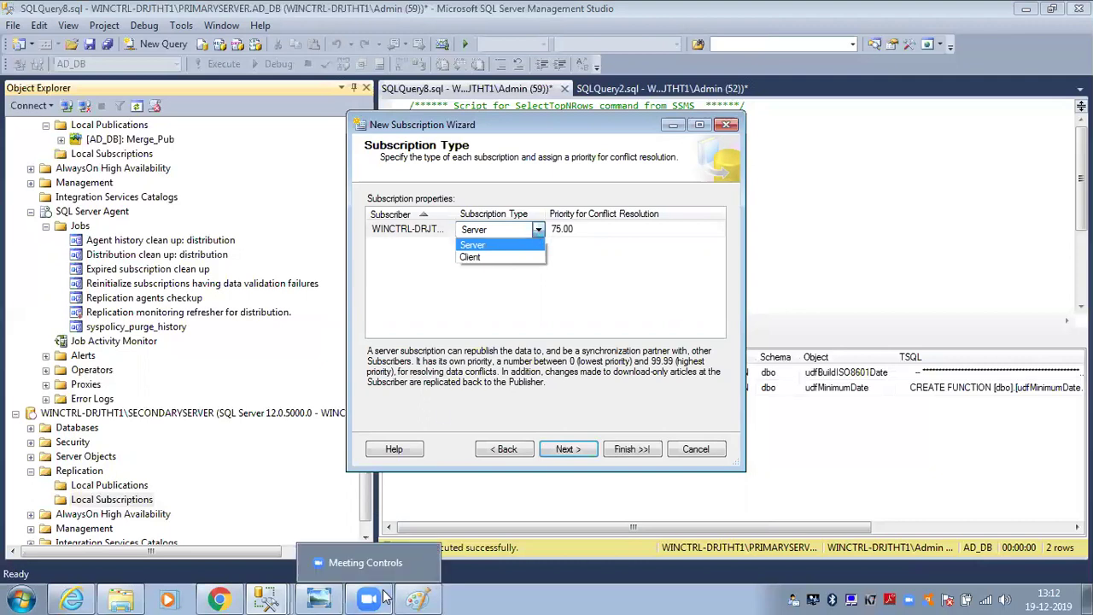
# - Switch to a new blank Paint canvas and draw two tall ovals, one on each side of the canvas
pyautogui.rightClick(416, 596)
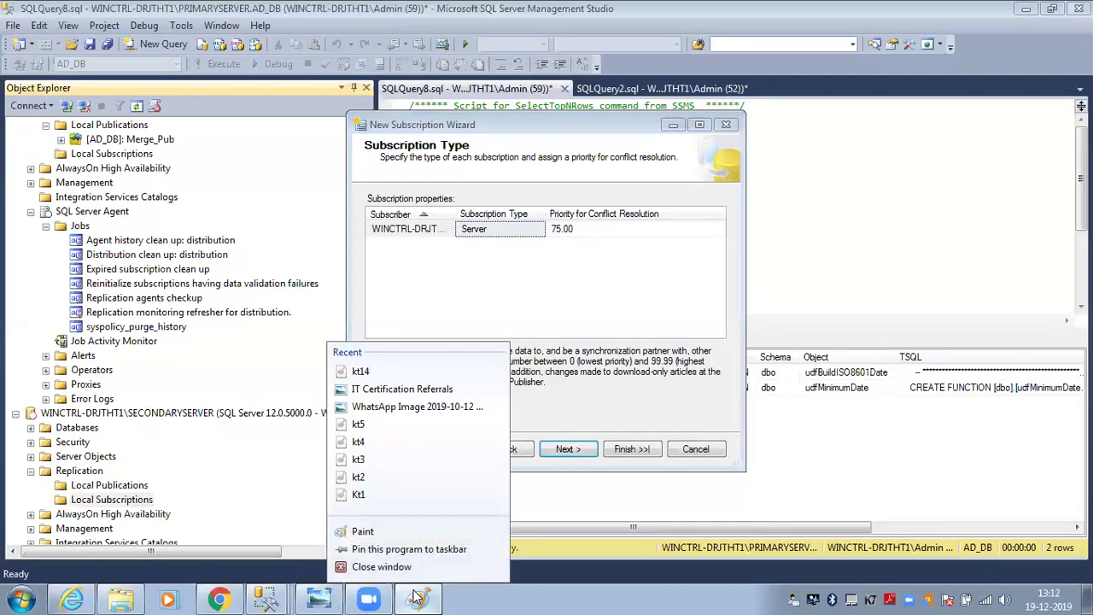
pyautogui.click(405, 531)
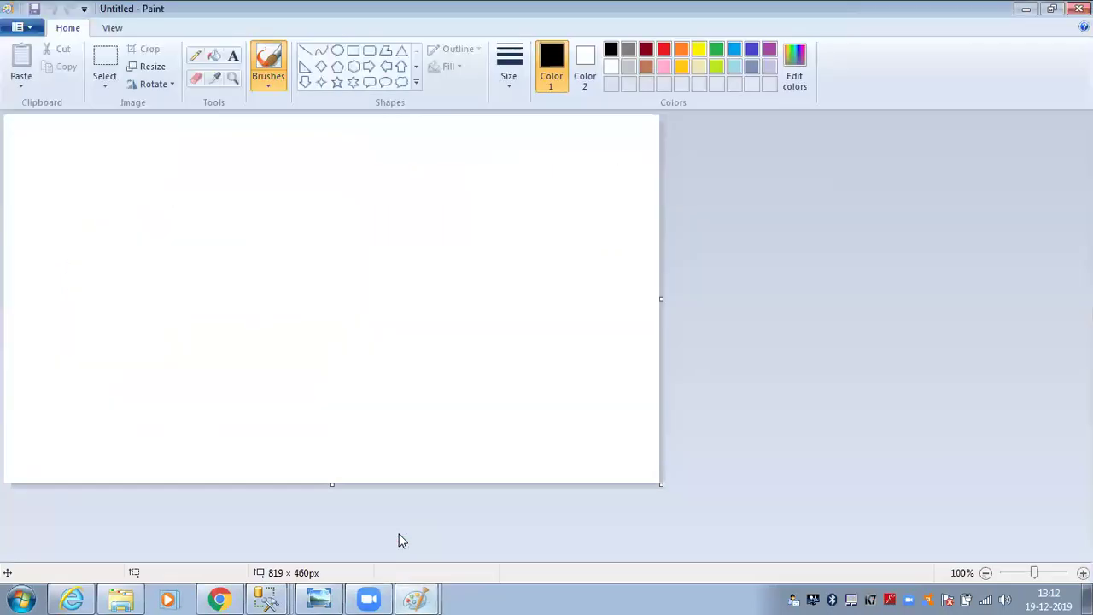
pyautogui.click(321, 52)
pyautogui.click(337, 50)
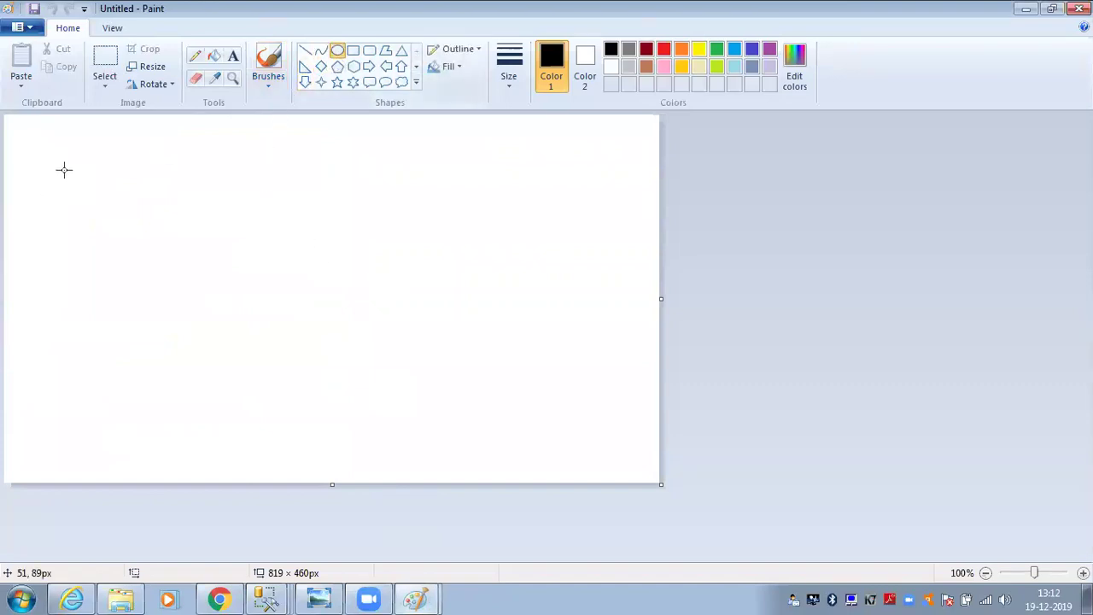
pyautogui.moveTo(65, 170); pyautogui.dragTo(178, 315)
pyautogui.moveTo(408, 175)
pyautogui.mouseDown()
pyautogui.moveTo(484, 327)
pyautogui.moveTo(502, 335)
pyautogui.mouseUp()
# - With the pencil, label the ovals P and S underneath and connect them with a wavy arrow marked M
pyautogui.click(195, 55)
pyautogui.moveTo(113, 339)
pyautogui.mouseDown()
pyautogui.moveTo(113, 372)
pyautogui.moveTo(125, 316)
pyautogui.moveTo(108, 345)
pyautogui.mouseUp()
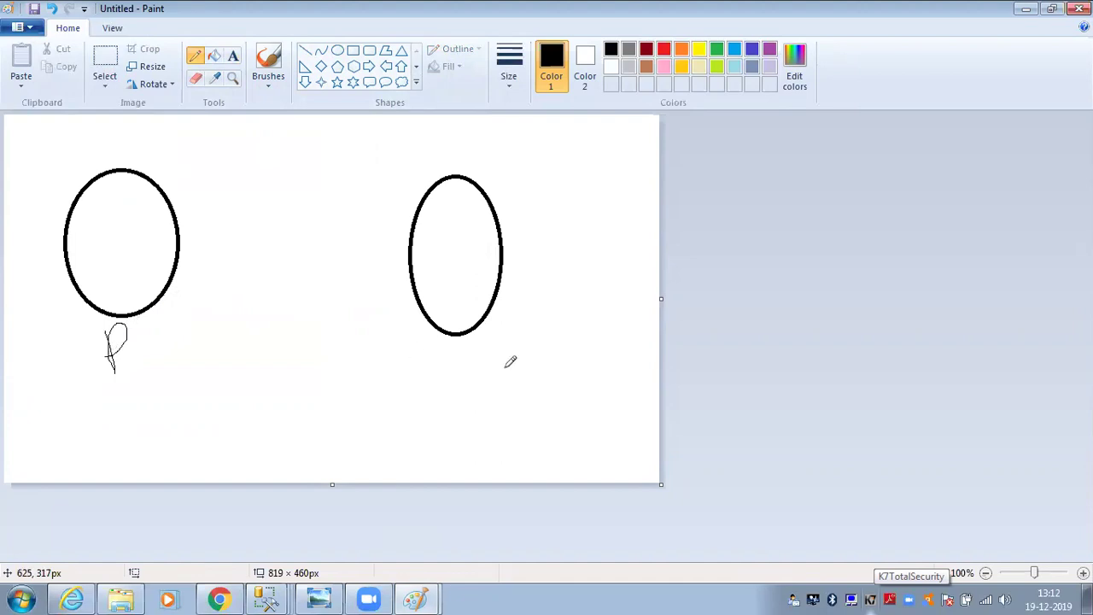
pyautogui.moveTo(464, 342); pyautogui.dragTo(429, 393)
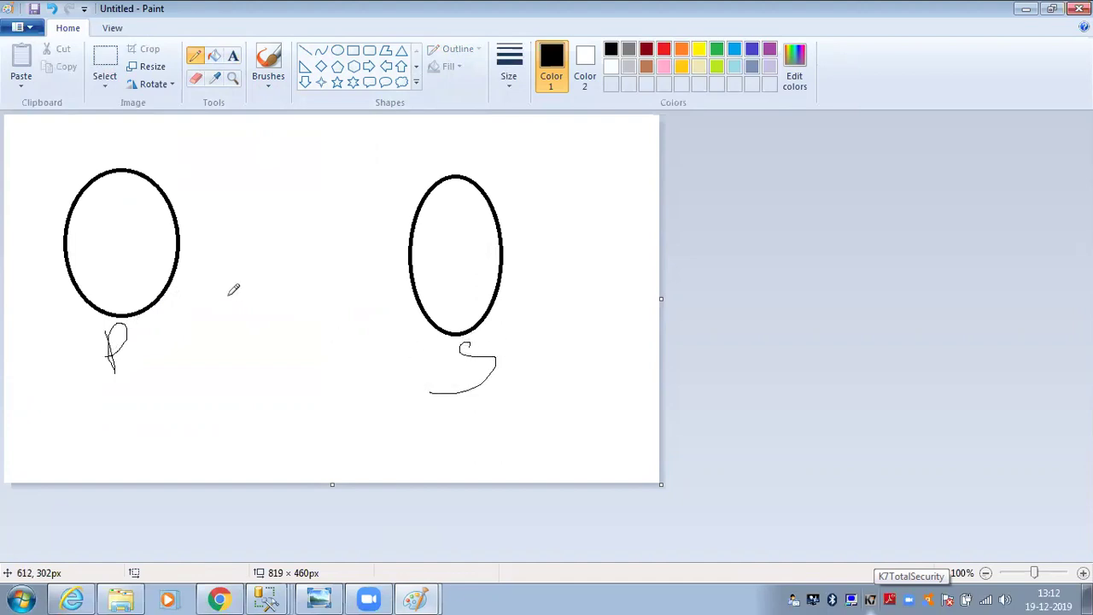
pyautogui.moveTo(180, 256)
pyautogui.mouseDown()
pyautogui.moveTo(256, 245)
pyautogui.moveTo(417, 258)
pyautogui.mouseUp()
pyautogui.moveTo(277, 231)
pyautogui.mouseDown()
pyautogui.moveTo(301, 238)
pyautogui.moveTo(274, 271)
pyautogui.mouseUp()
pyautogui.moveTo(252, 179)
pyautogui.mouseDown()
pyautogui.moveTo(282, 174)
pyautogui.moveTo(304, 201)
pyautogui.moveTo(267, 211)
pyautogui.mouseUp()
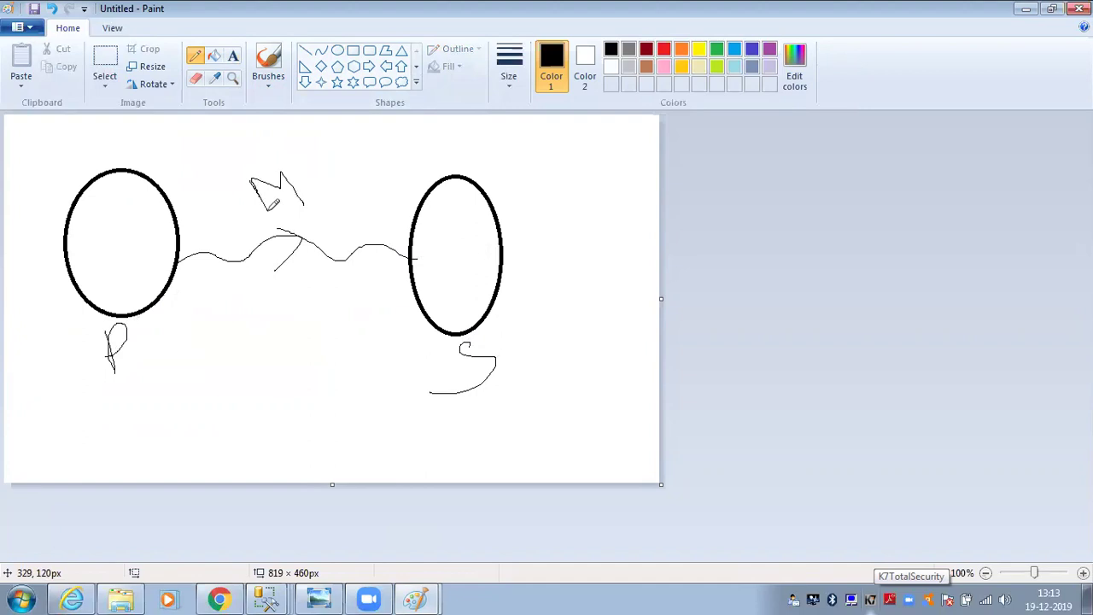
# - Handwrite the letter I with 1000 below it inside both the P oval and the S oval
pyautogui.moveTo(98, 222)
pyautogui.mouseDown()
pyautogui.moveTo(107, 248)
pyautogui.moveTo(111, 217)
pyautogui.moveTo(134, 248)
pyautogui.mouseUp()
pyautogui.moveTo(443, 225); pyautogui.dragTo(470, 253)
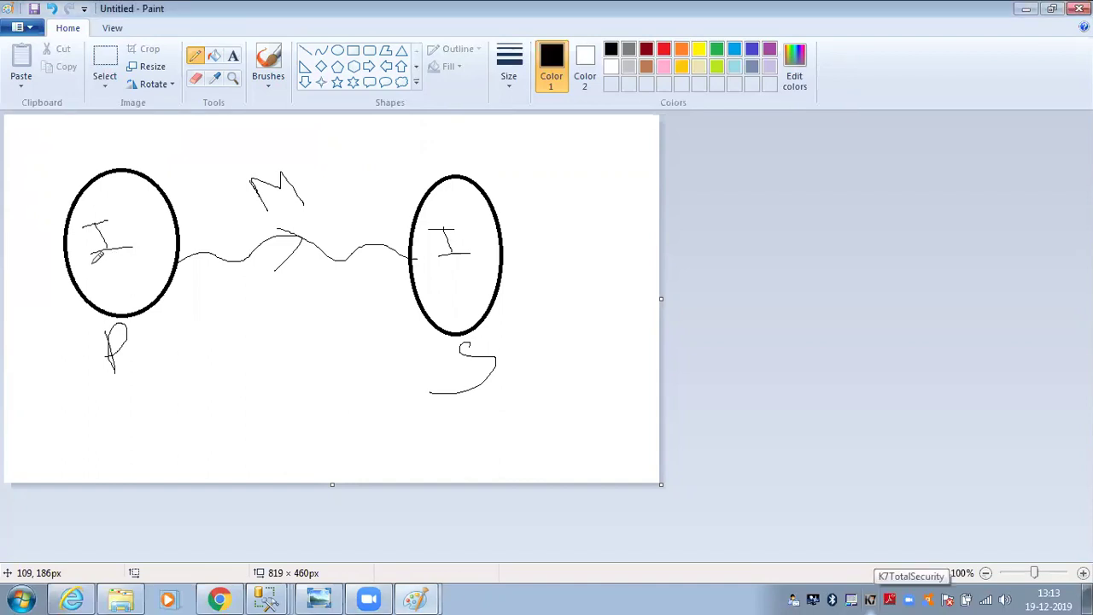
pyautogui.moveTo(91, 264)
pyautogui.mouseDown()
pyautogui.moveTo(91, 273)
pyautogui.moveTo(117, 269)
pyautogui.mouseUp()
pyautogui.moveTo(131, 268); pyautogui.dragTo(133, 268)
pyautogui.moveTo(435, 284); pyautogui.dragTo(436, 294)
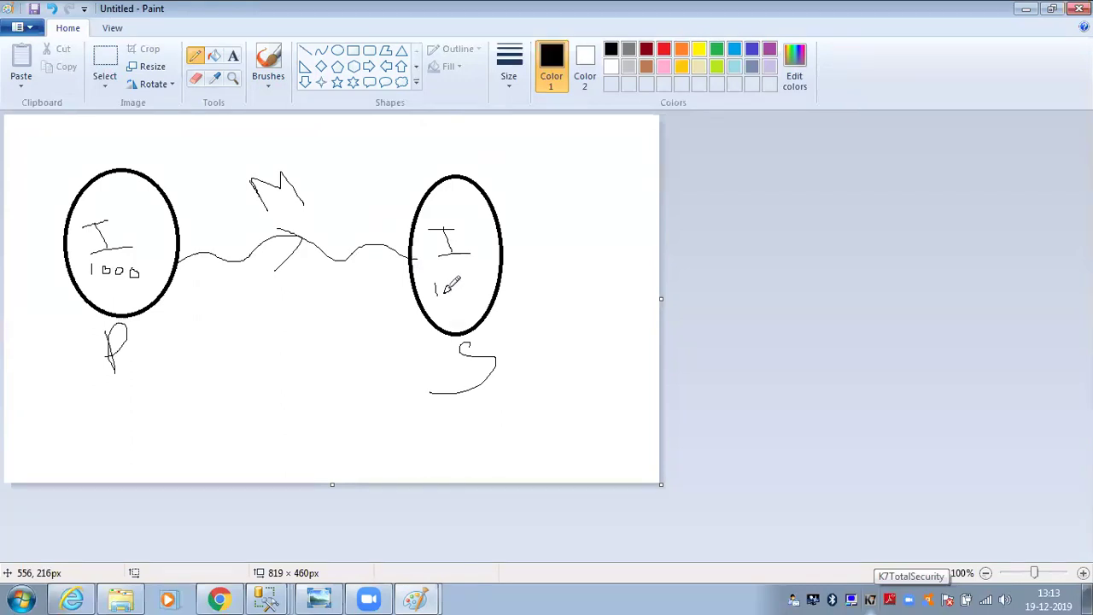
pyautogui.moveTo(445, 289); pyautogui.dragTo(468, 294)
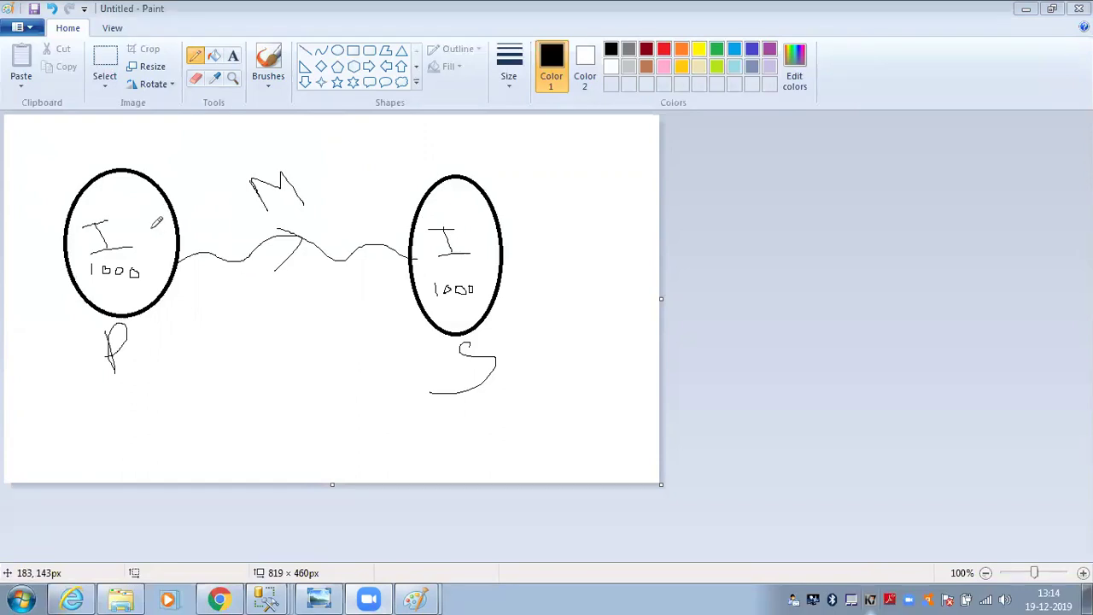
# - Draw upper and lower curved arrows between the ovals, marking the upper one S, and write S beside P and C beside the second oval
pyautogui.moveTo(147, 228)
pyautogui.mouseDown()
pyautogui.moveTo(345, 175)
pyautogui.moveTo(388, 181)
pyautogui.mouseUp()
pyautogui.moveTo(433, 274)
pyautogui.mouseDown()
pyautogui.moveTo(299, 313)
pyautogui.moveTo(182, 299)
pyautogui.mouseUp()
pyautogui.moveTo(200, 186)
pyautogui.mouseDown()
pyautogui.moveTo(228, 188)
pyautogui.moveTo(219, 206)
pyautogui.mouseUp()
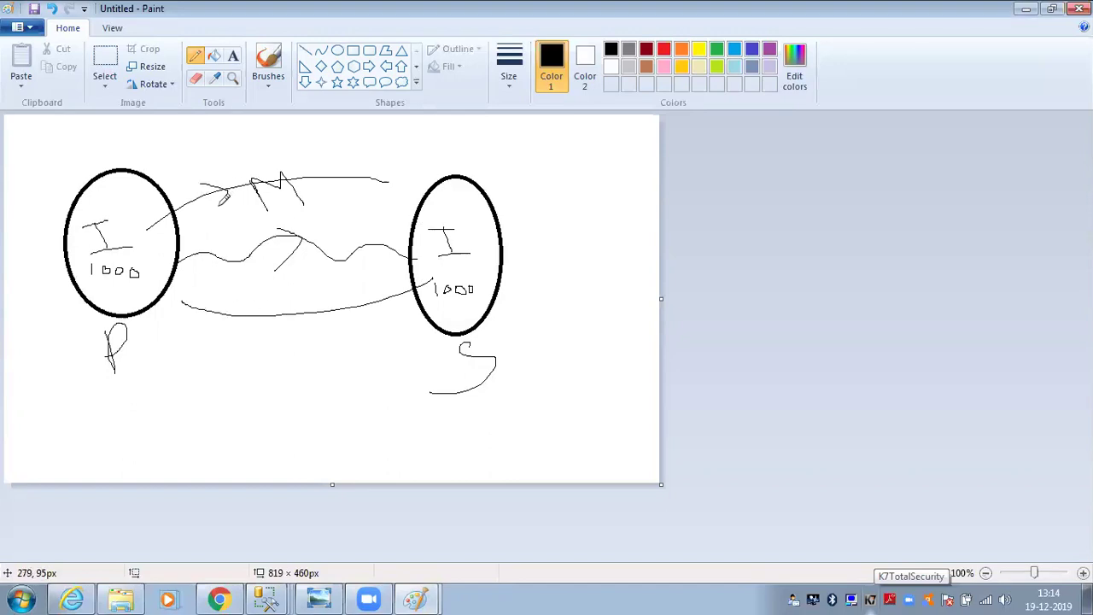
pyautogui.moveTo(261, 303)
pyautogui.mouseDown()
pyautogui.moveTo(291, 312)
pyautogui.moveTo(259, 337)
pyautogui.mouseUp()
pyautogui.moveTo(254, 159)
pyautogui.mouseDown()
pyautogui.moveTo(245, 172)
pyautogui.moveTo(265, 175)
pyautogui.moveTo(239, 188)
pyautogui.mouseUp()
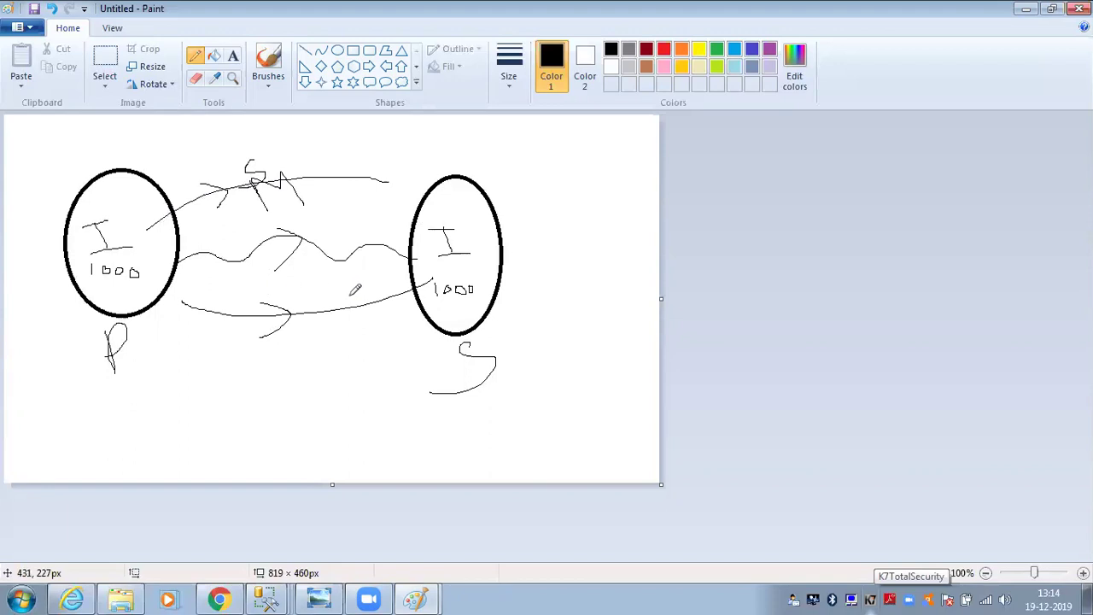
pyautogui.moveTo(343, 303); pyautogui.dragTo(353, 305)
pyautogui.moveTo(146, 318); pyautogui.dragTo(171, 347)
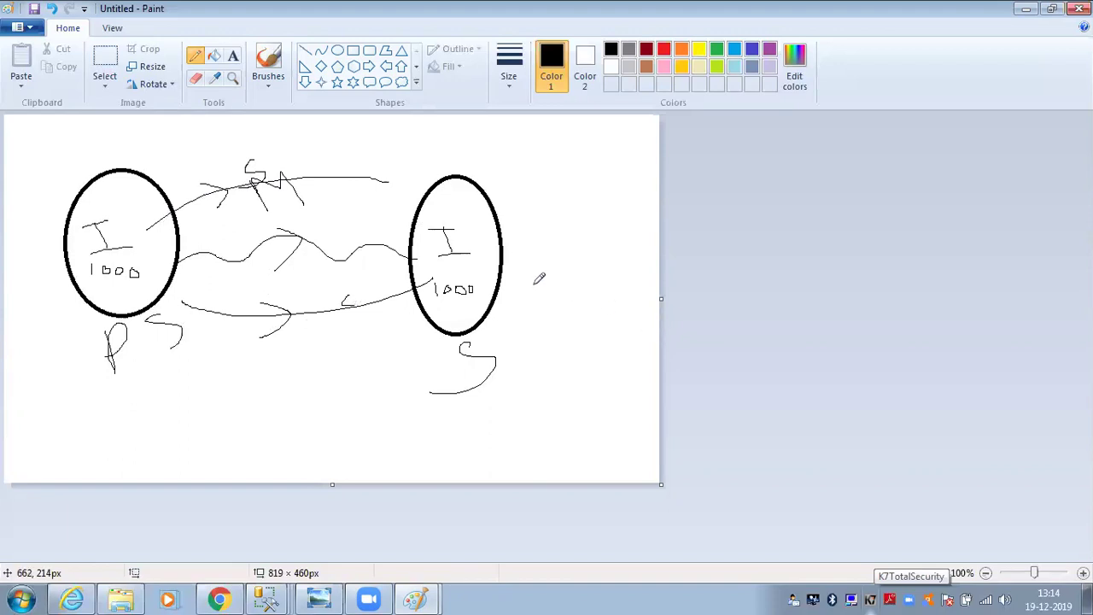
pyautogui.moveTo(522, 273); pyautogui.dragTo(525, 296)
# - Switch to the New Subscription Wizard and continue with the Server subscription type and conflict priority 75.00
pyautogui.rightClick(269, 598)
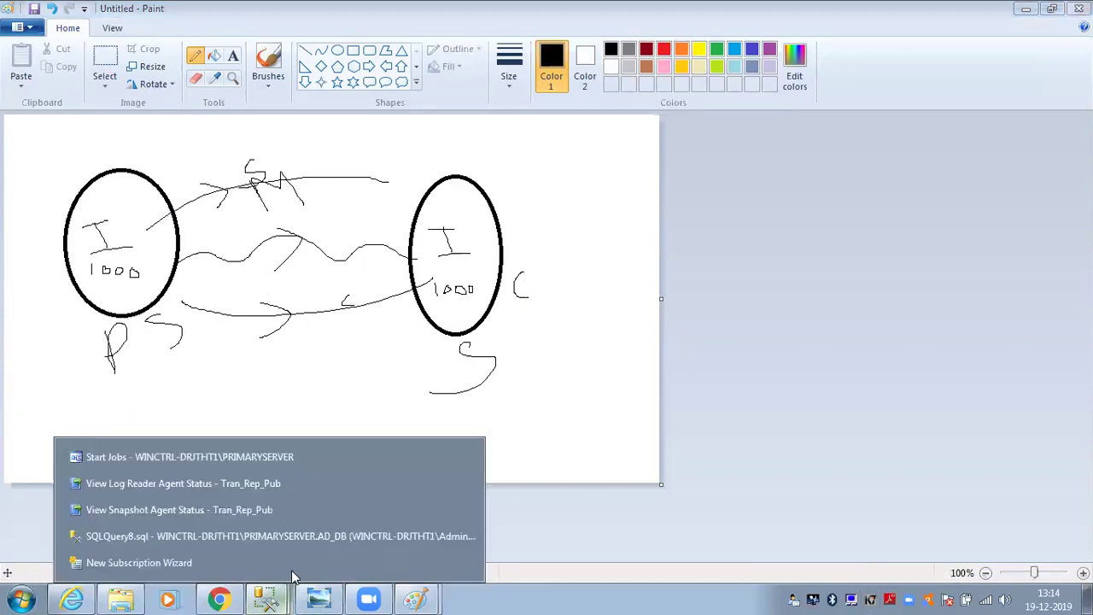
pyautogui.click(291, 569)
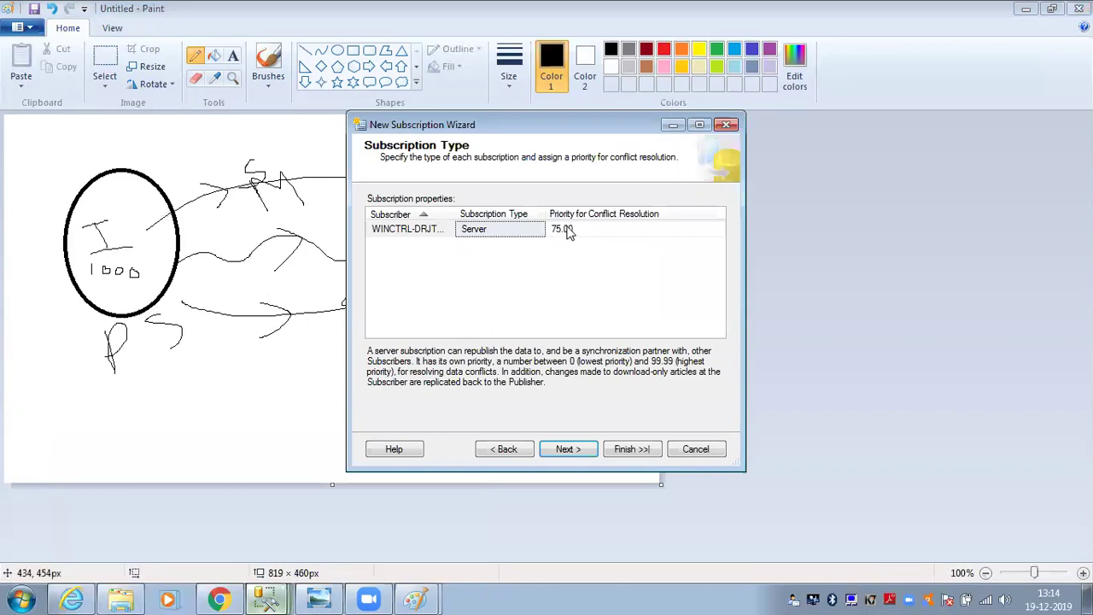
pyautogui.click(576, 228)
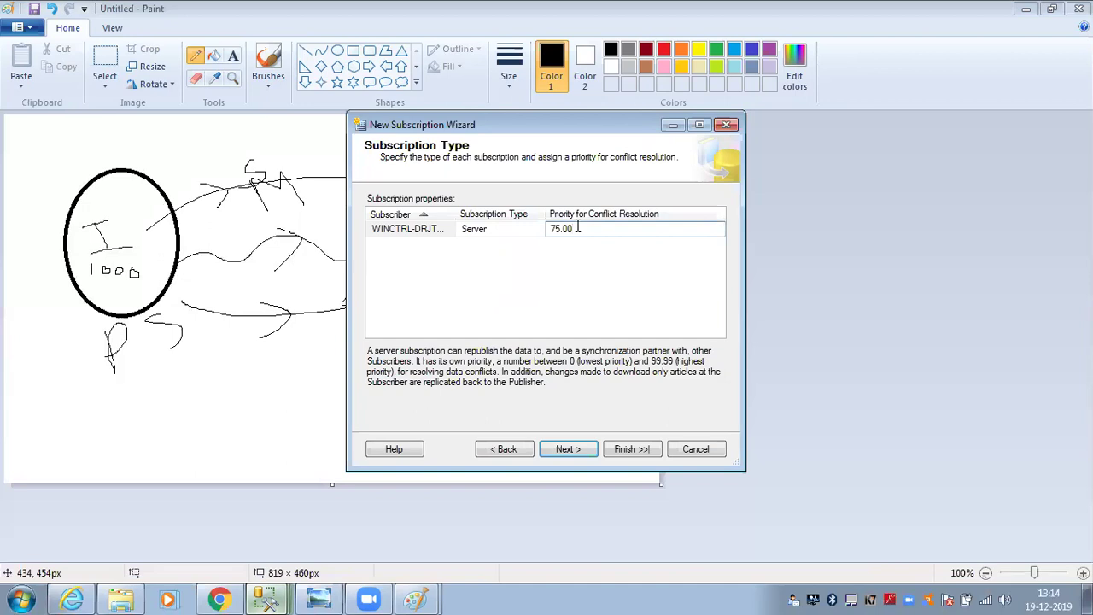
pyautogui.click(562, 451)
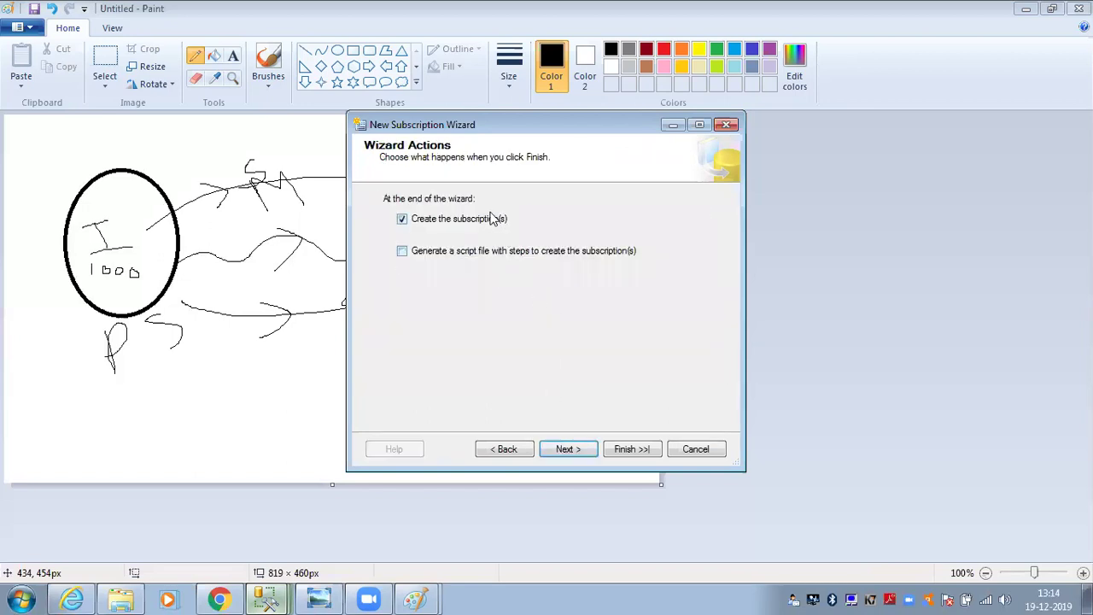
# - Create the subscription to Merge_Pub without generating a script file, and close the wizard
pyautogui.click(567, 449)
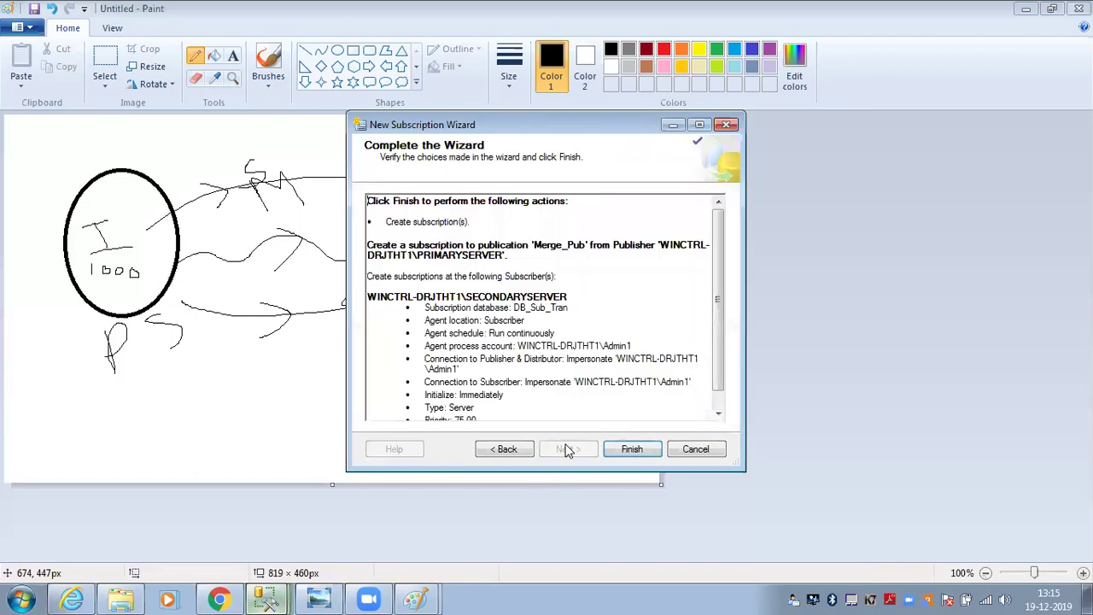
pyautogui.click(632, 449)
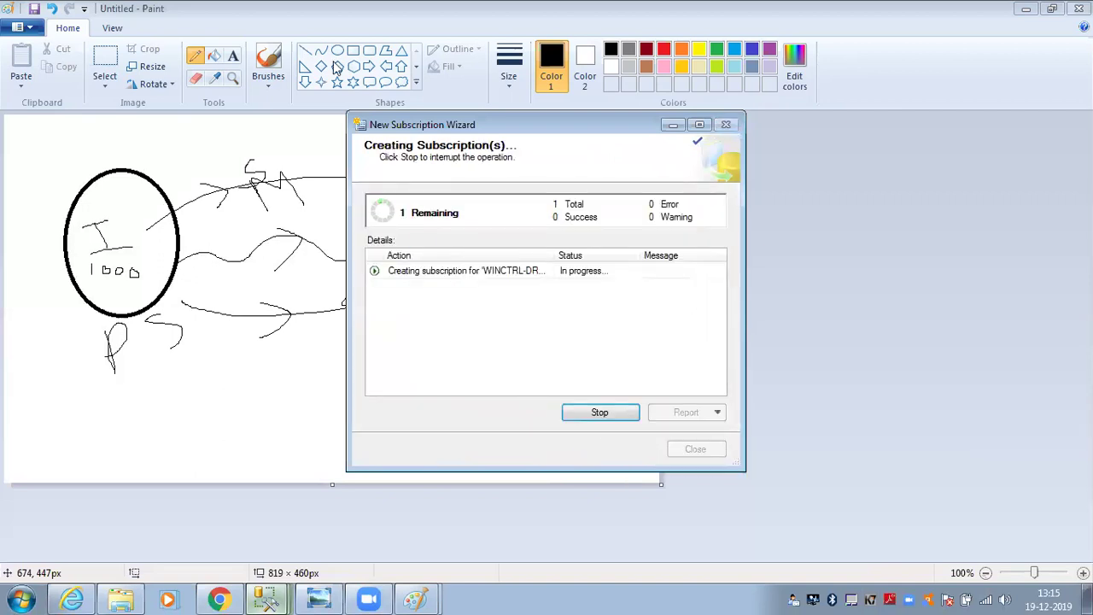
pyautogui.click(615, 281)
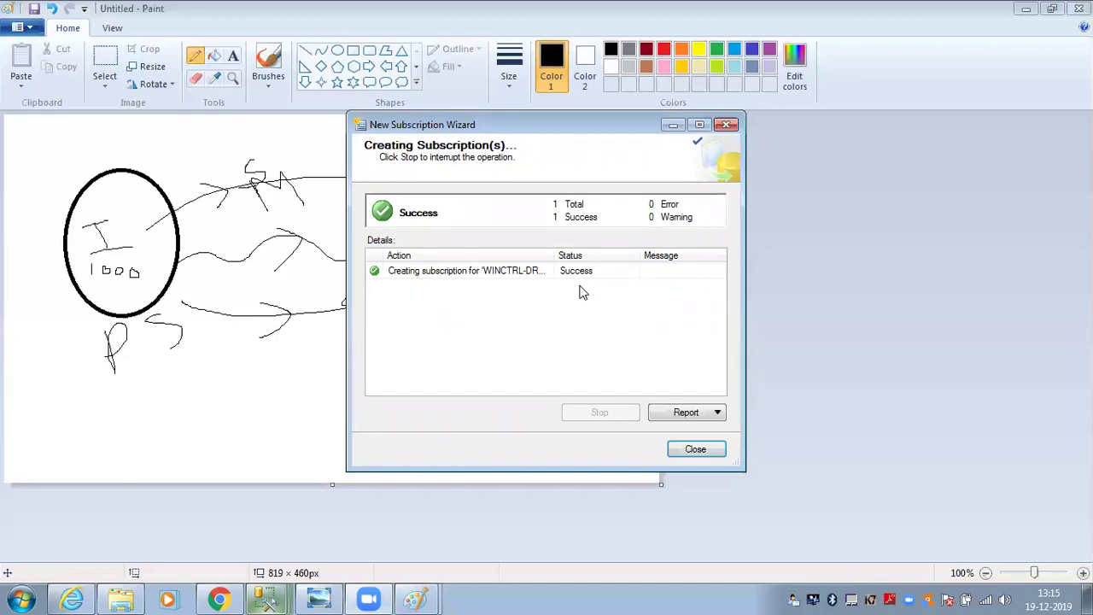
pyautogui.click(698, 450)
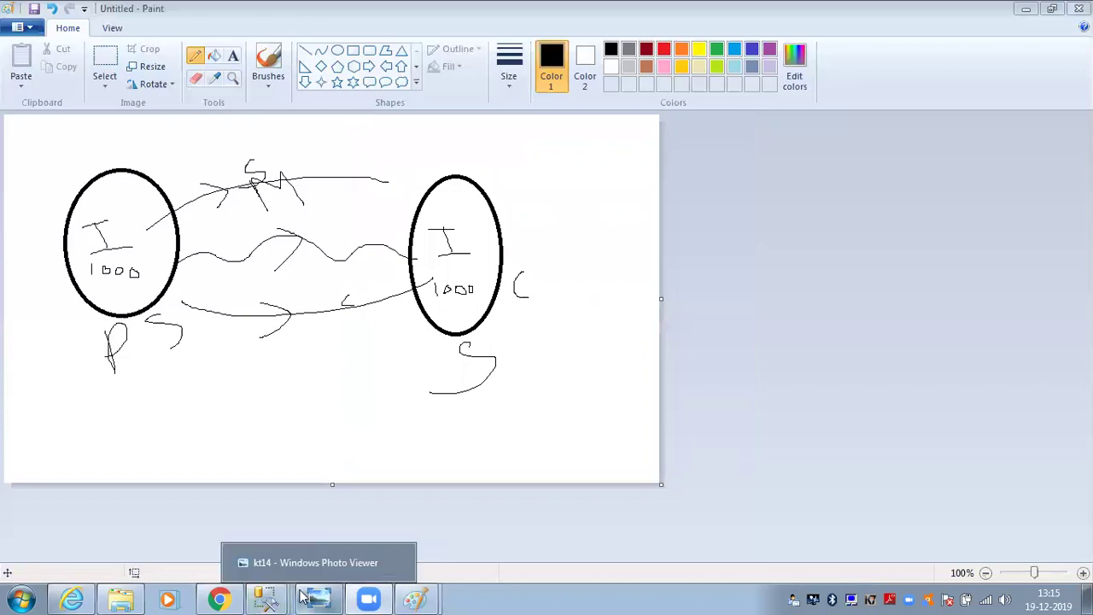
# - Switch to the SQLQuery8 window in SQL Server Management Studio and select the Databases folder of SECONDARYSERVER
pyautogui.moveTo(285, 593)
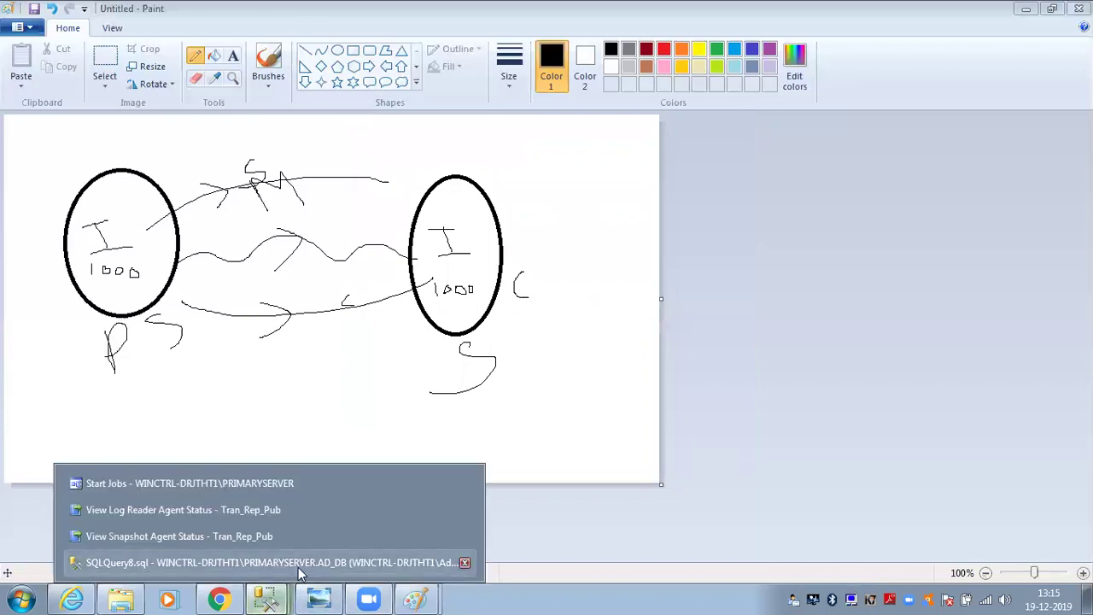
pyautogui.click(299, 564)
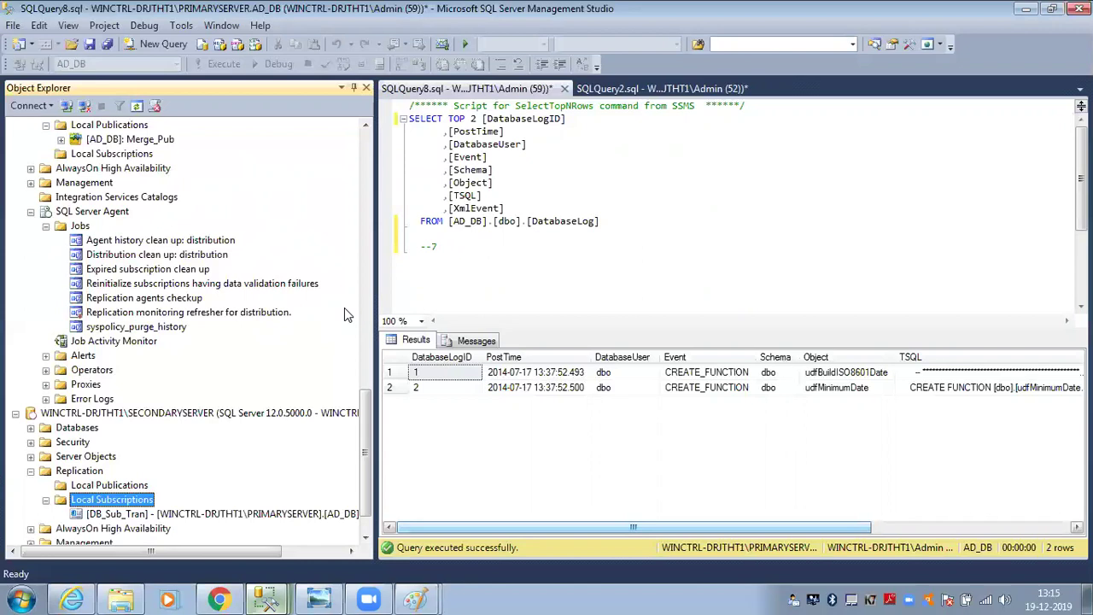
pyautogui.click(518, 90)
pyautogui.moveTo(373, 439); pyautogui.dragTo(359, 474)
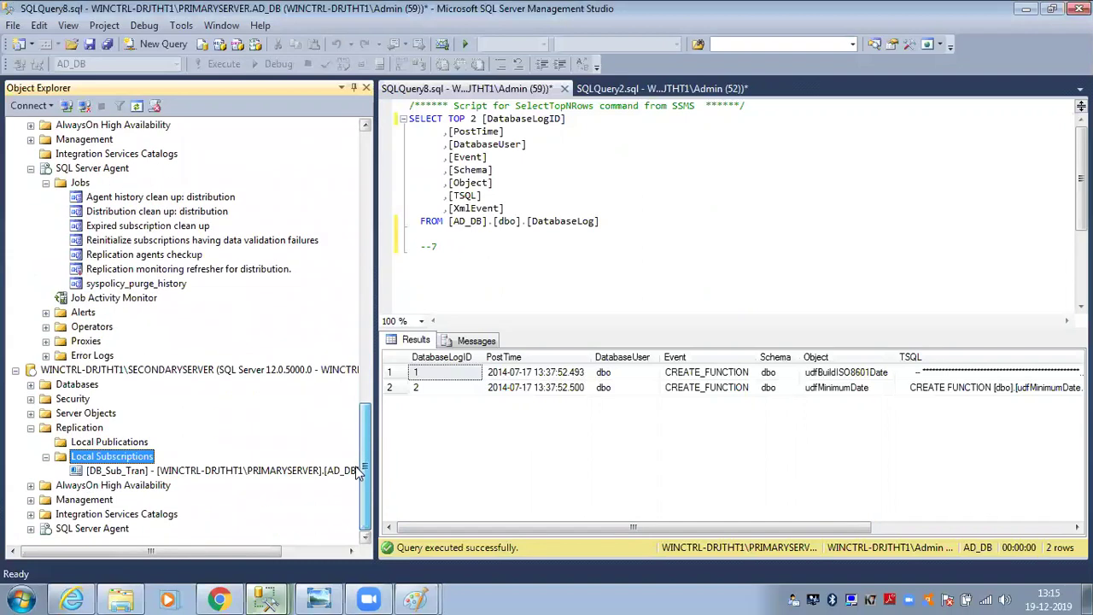
pyautogui.click(77, 386)
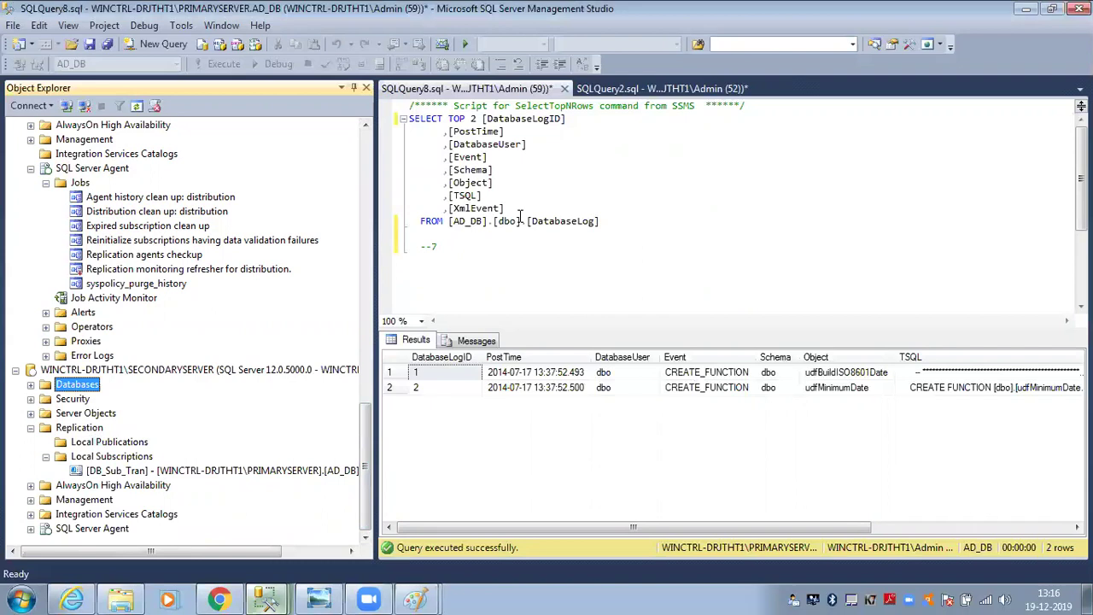
# - Copy the SELECT TOP 2 query on [AD_DB].[dbo].[DatabaseLog] and paste it below the --7 comment
pyautogui.click(469, 252)
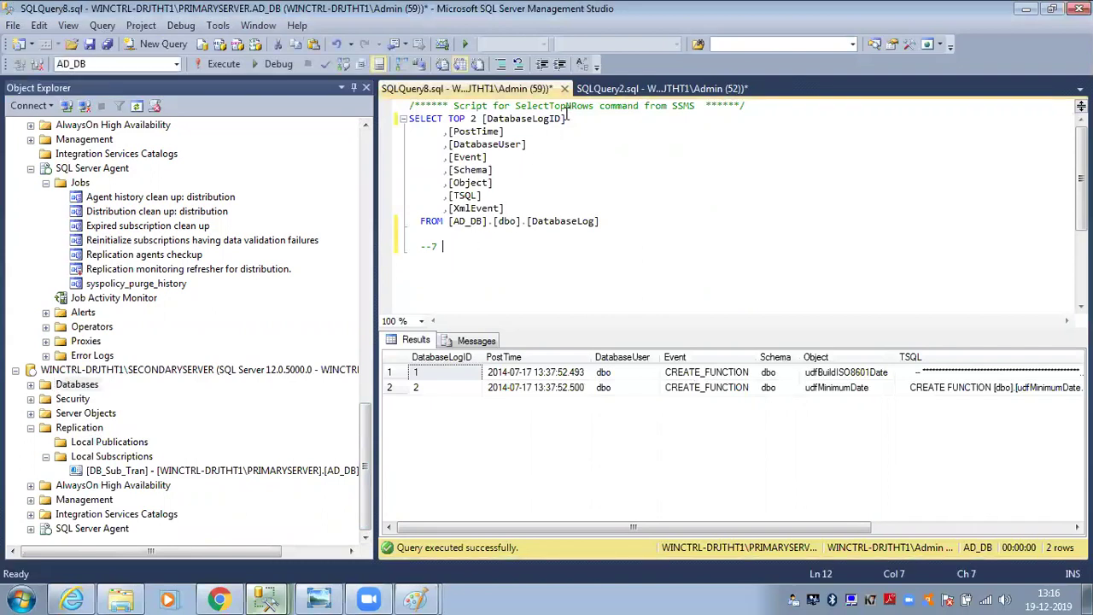
pyautogui.press('Return')
pyautogui.press('Return')
pyautogui.moveTo(608, 222); pyautogui.dragTo(405, 123)
pyautogui.hotkey('ctrl', 'c')
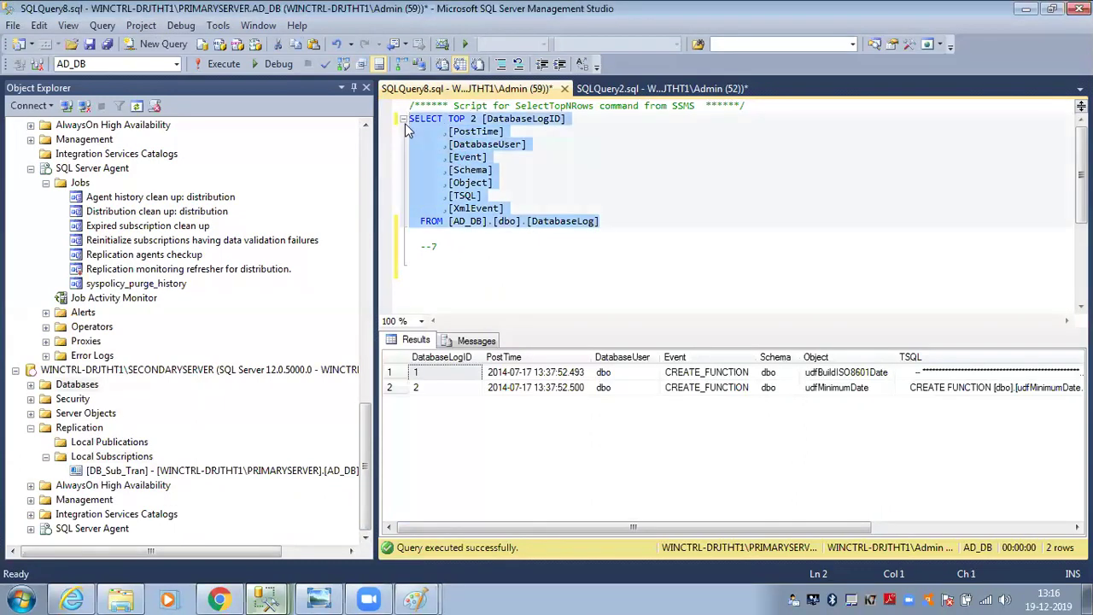
pyautogui.click(468, 253)
pyautogui.press('Return')
pyautogui.press('Return')
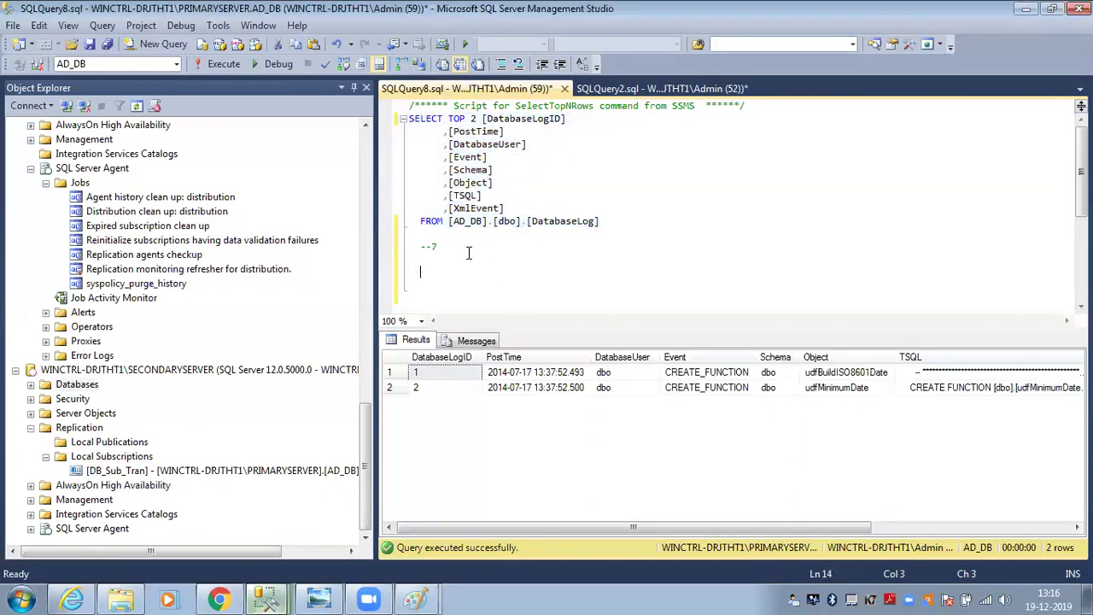
pyautogui.hotkey('ctrl', 'v')
# - Reduce the pasted query to SELECT * FROM [AD_DB].[dbo].[DatabaseLog], removing the TOP 2 clause and the column list
pyautogui.moveTo(510, 294); pyautogui.dragTo(491, 205)
pyautogui.press('BackSpace')
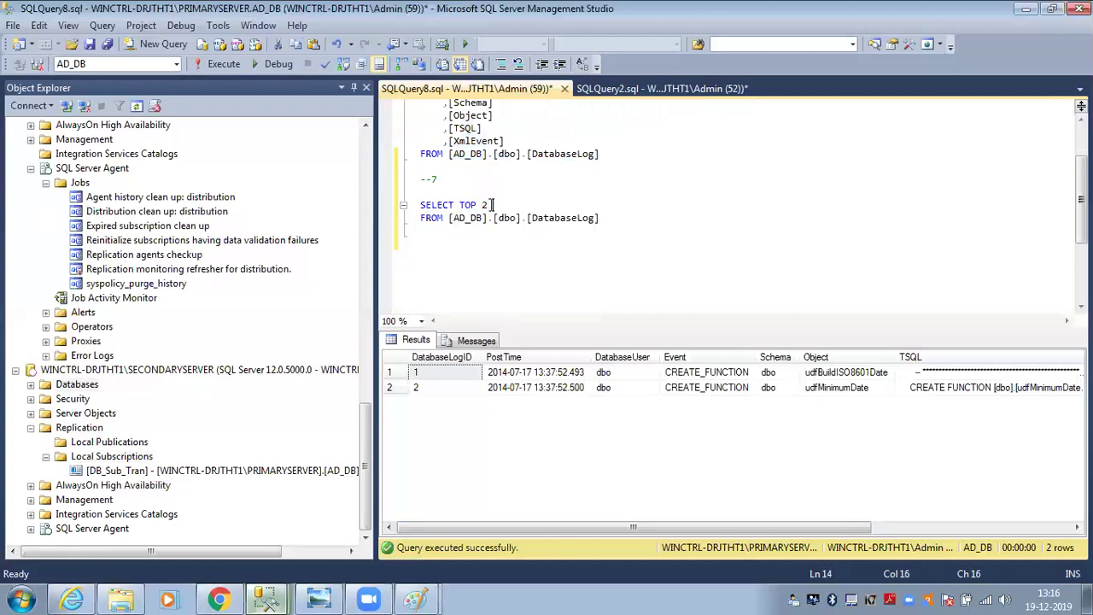
pyautogui.write('from')
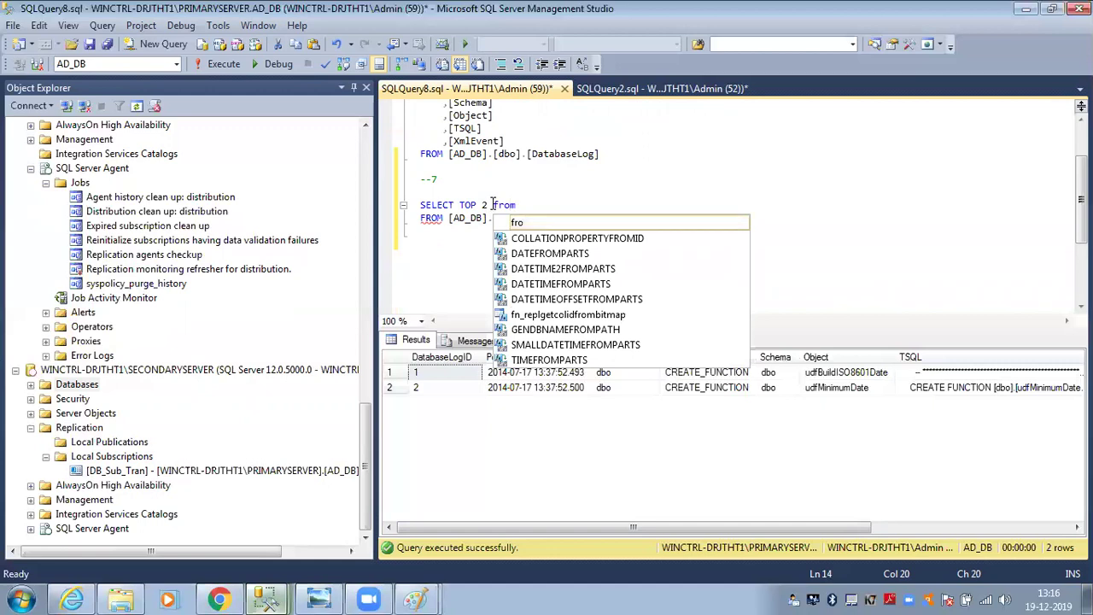
pyautogui.press('Escape')
pyautogui.doubleClick(504, 205)
pyautogui.press('BackSpace')
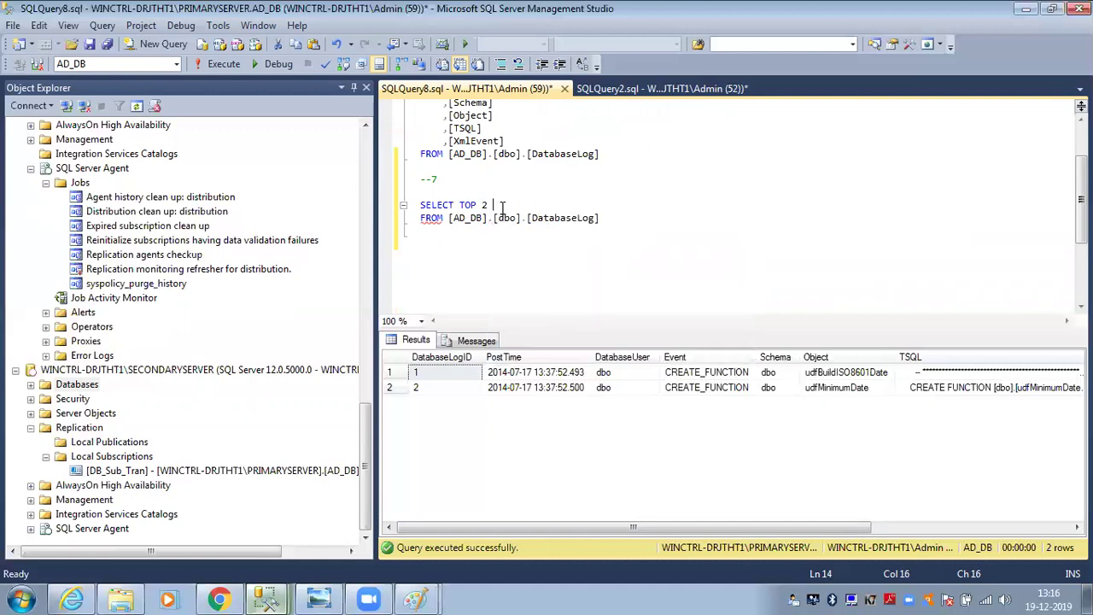
pyautogui.moveTo(488, 205); pyautogui.dragTo(459, 205)
pyautogui.write('*')
# - Execute only the SELECT * query on DatabaseLog and examine the rowguid column in the results
pyautogui.moveTo(617, 218); pyautogui.dragTo(418, 205)
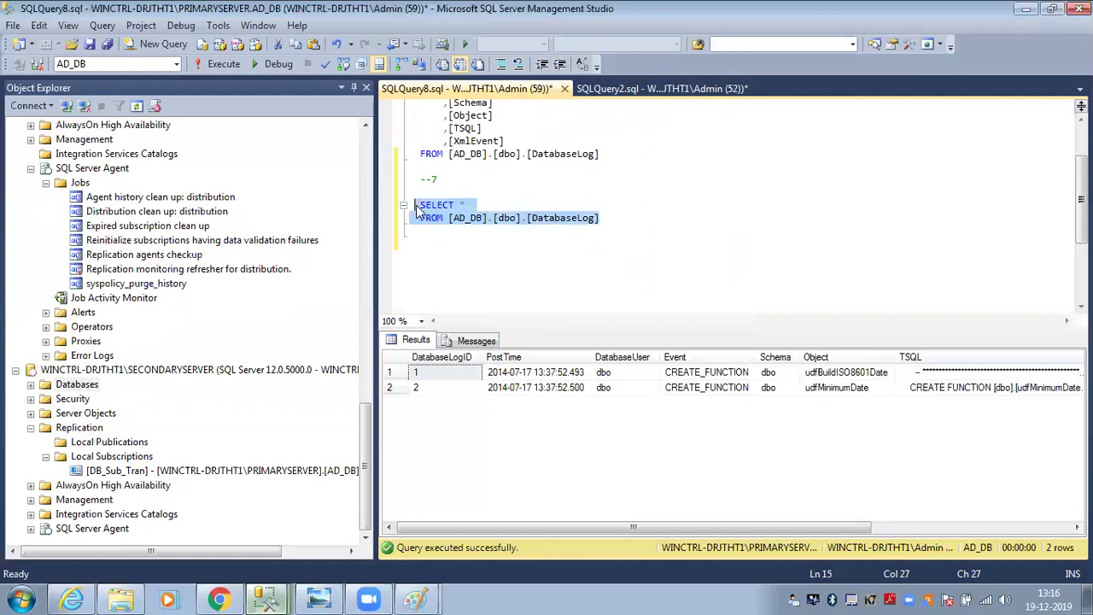
pyautogui.click(217, 65)
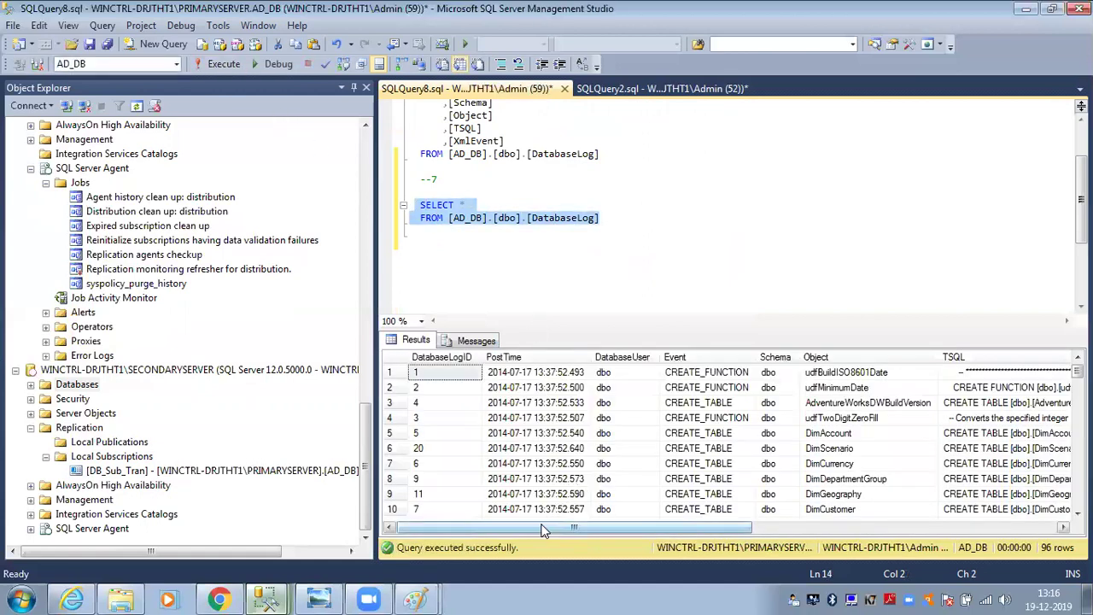
pyautogui.moveTo(613, 528); pyautogui.dragTo(895, 505)
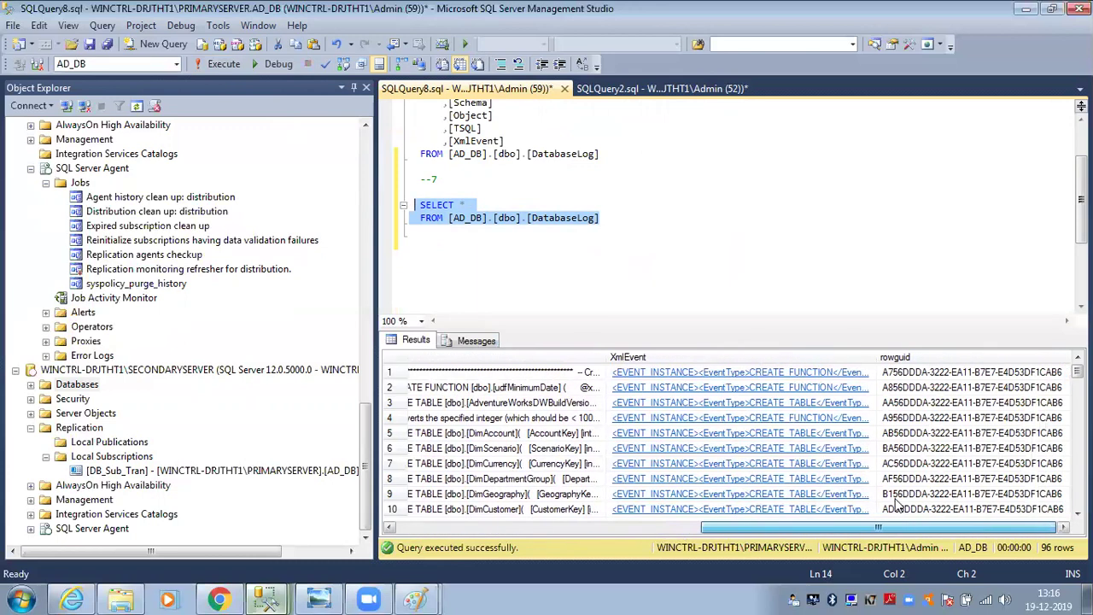
pyautogui.click(937, 358)
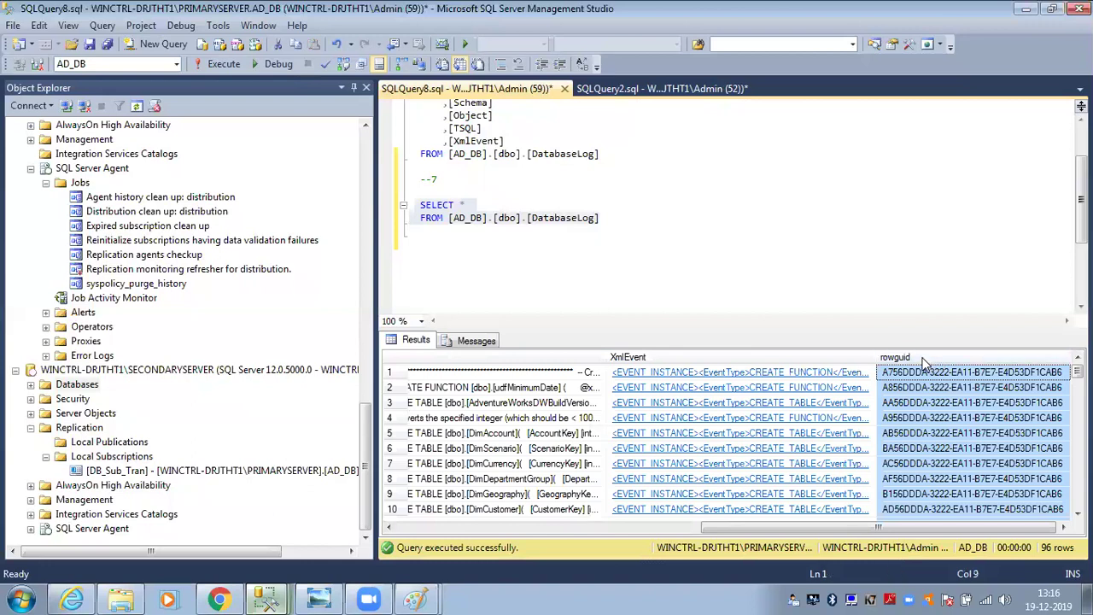
pyautogui.click(653, 234)
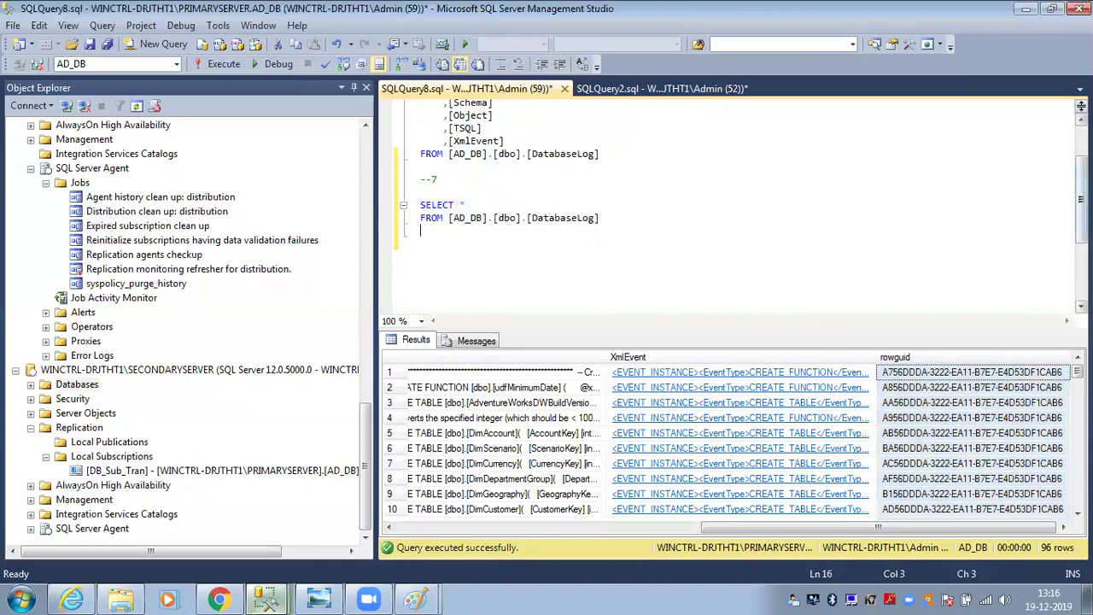
# - Compare the column list of the SELECT TOP 2 query with the rowguid column in the results, down to the last row
pyautogui.scroll(2, 1082, 145)
pyautogui.moveTo(532, 208); pyautogui.dragTo(445, 133)
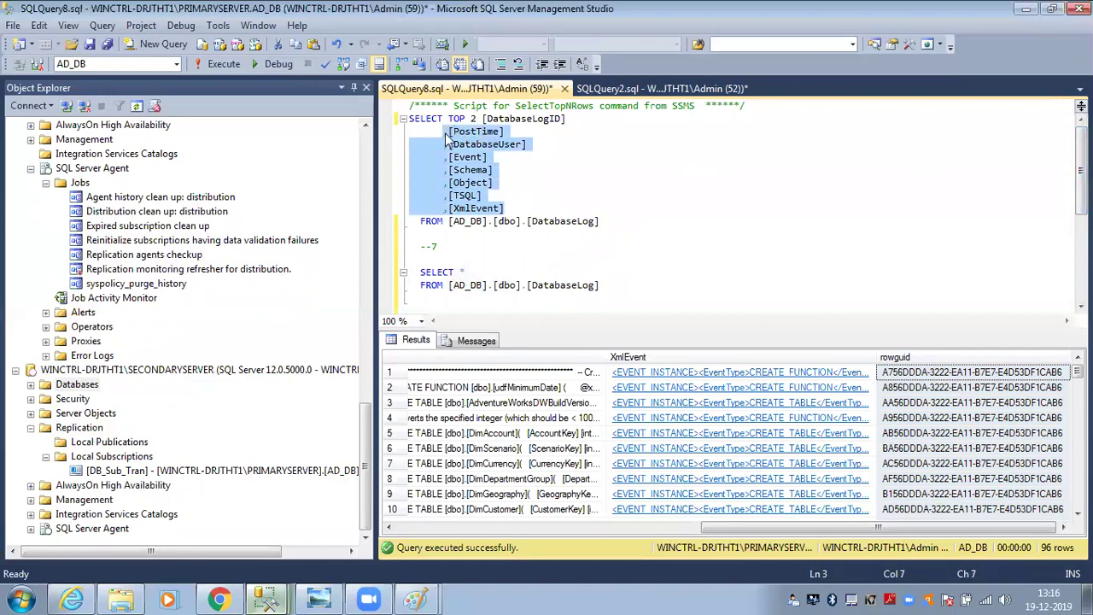
pyautogui.click(542, 182)
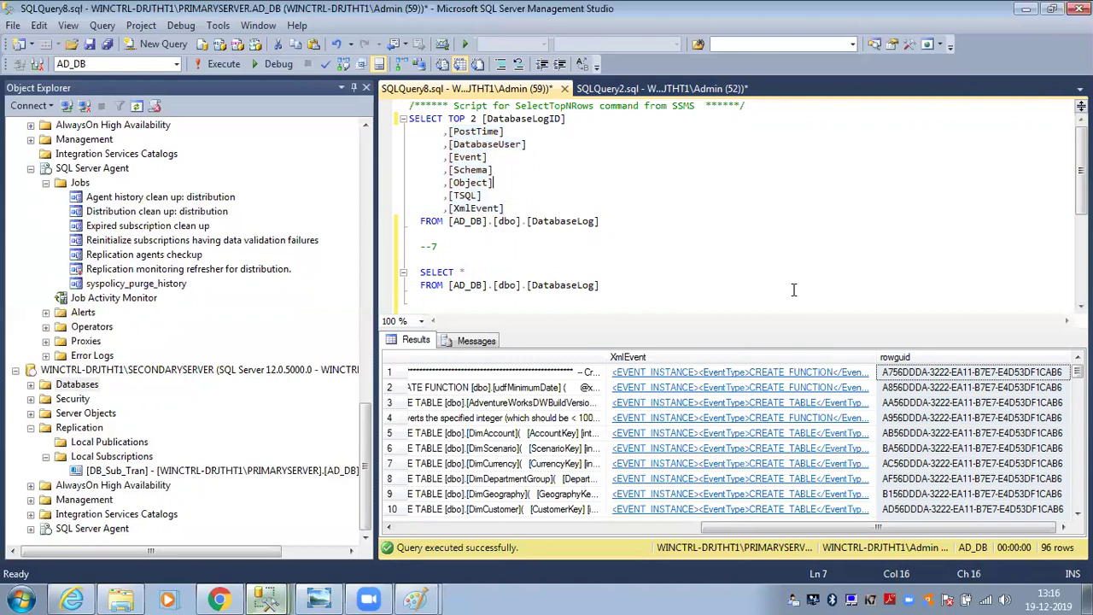
pyautogui.click(891, 358)
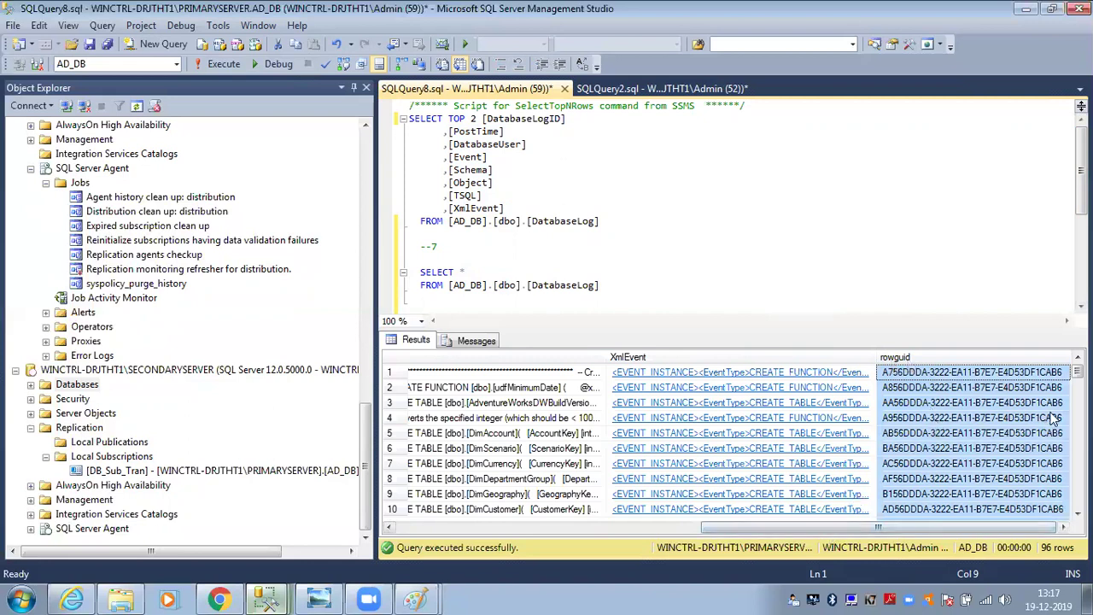
pyautogui.moveTo(1078, 372); pyautogui.dragTo(1078, 499)
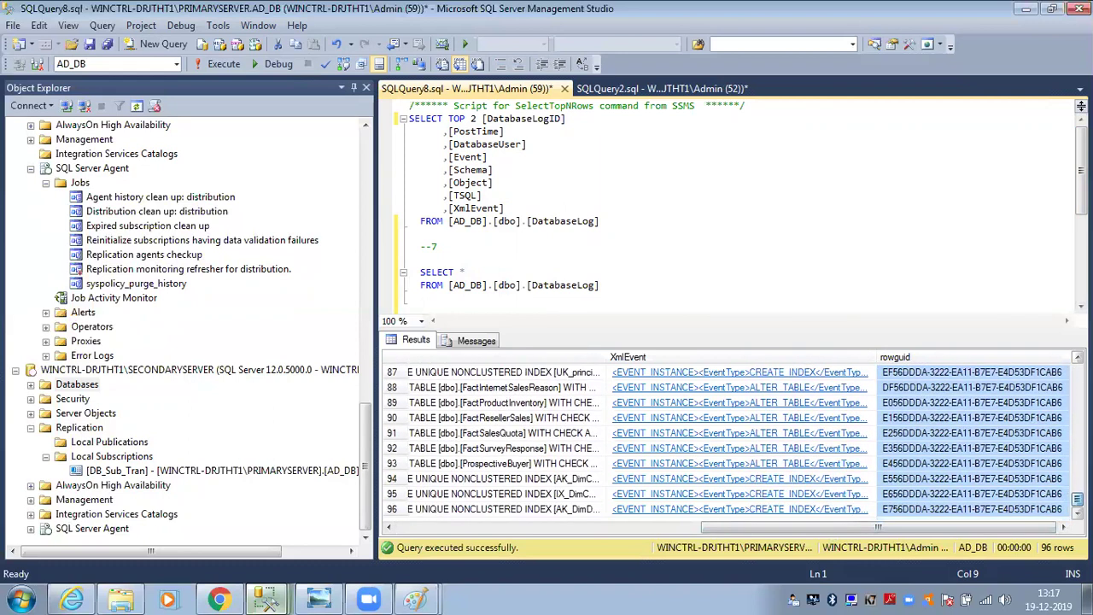
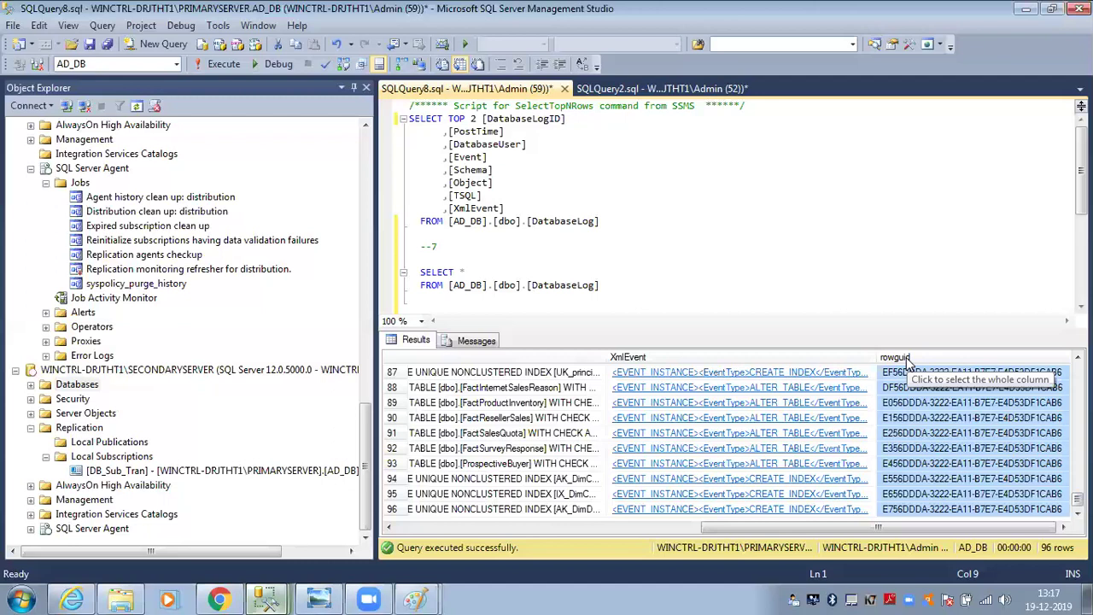
pyautogui.click(971, 448)
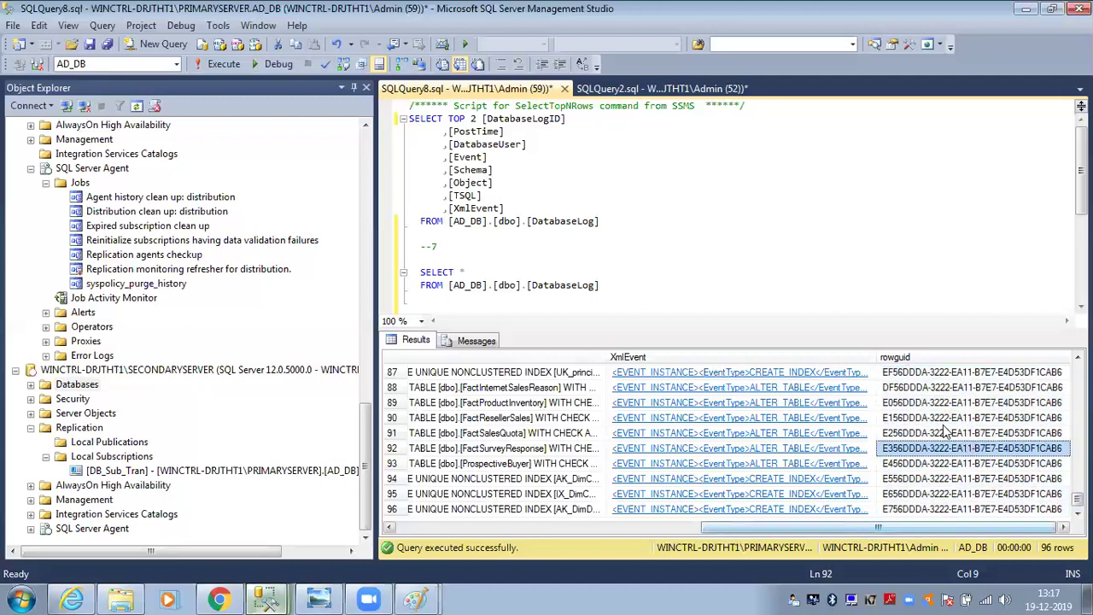
# - Copy all rowguid values from the results and paste them below the SELECT * query in SQLQuery8
pyautogui.click(958, 359)
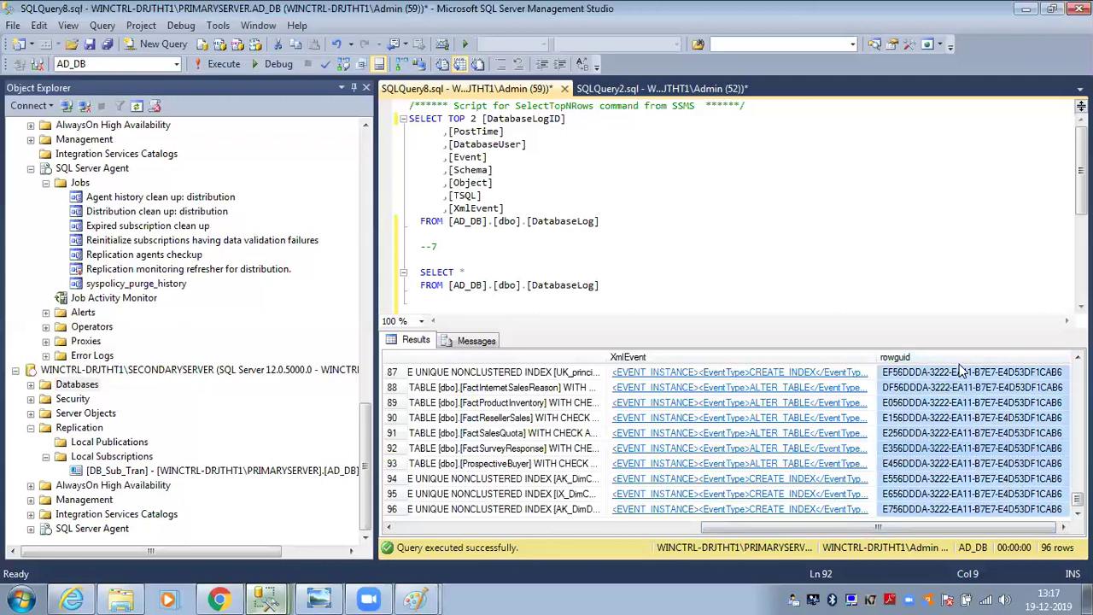
pyautogui.click(659, 306)
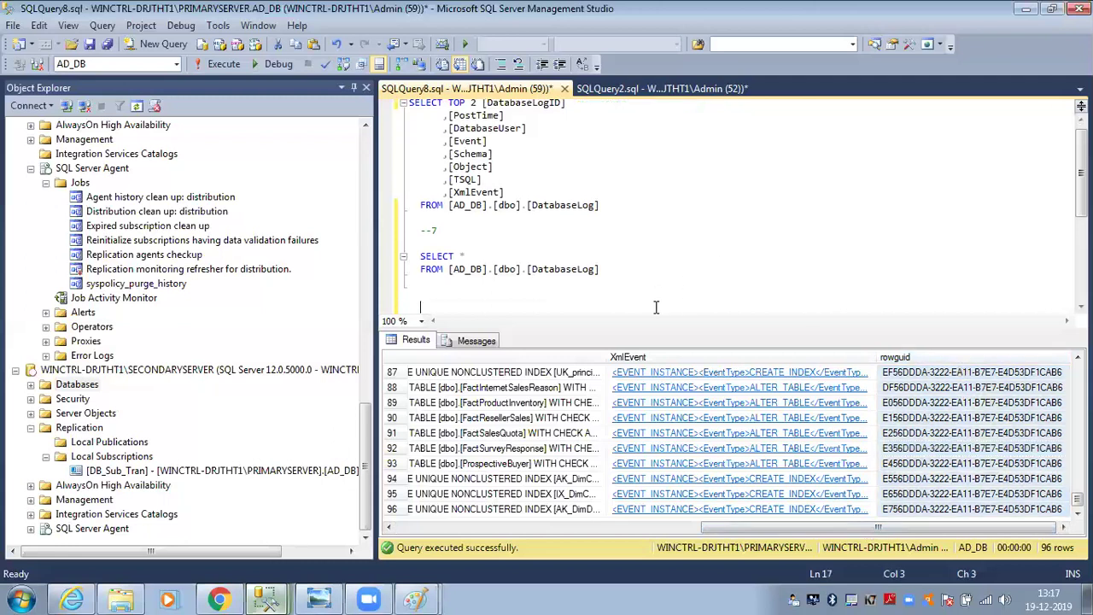
pyautogui.hotkey('ctrl', 'v')
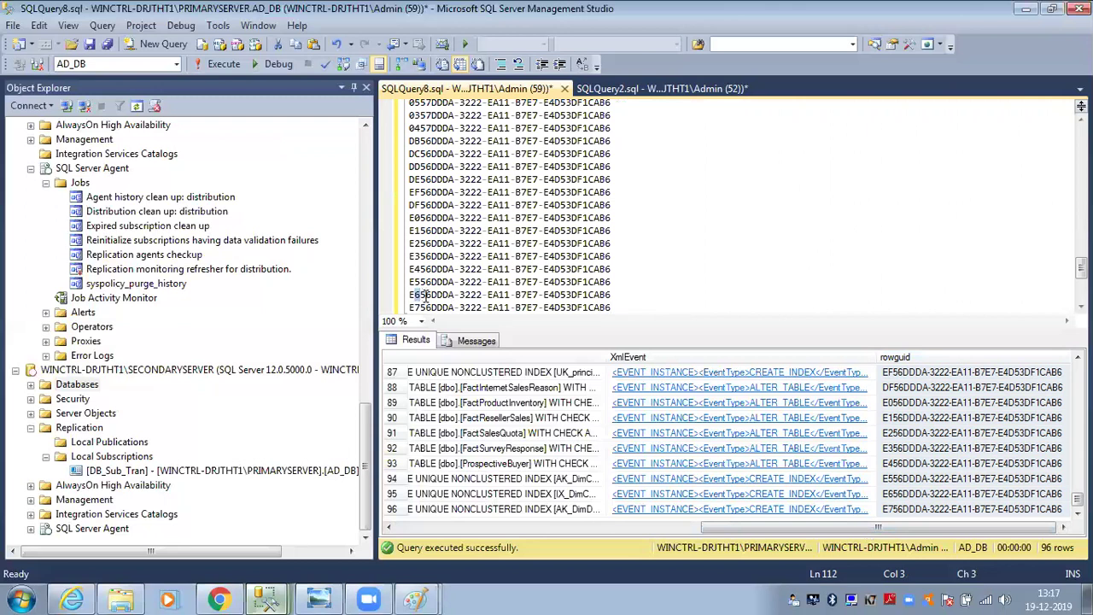
# - Compare the leading and trailing characters of the last pasted rowguid values
pyautogui.press('Down')
pyautogui.moveTo(612, 282); pyautogui.dragTo(426, 270)
pyautogui.click(421, 282)
pyautogui.click(418, 305)
pyautogui.moveTo(418, 306); pyautogui.dragTo(425, 310)
pyautogui.click(781, 203)
# - Expand the Databases folder of SECONDARYSERVER and refresh the Tables folder of DB_Sub_Tran
pyautogui.click(368, 444)
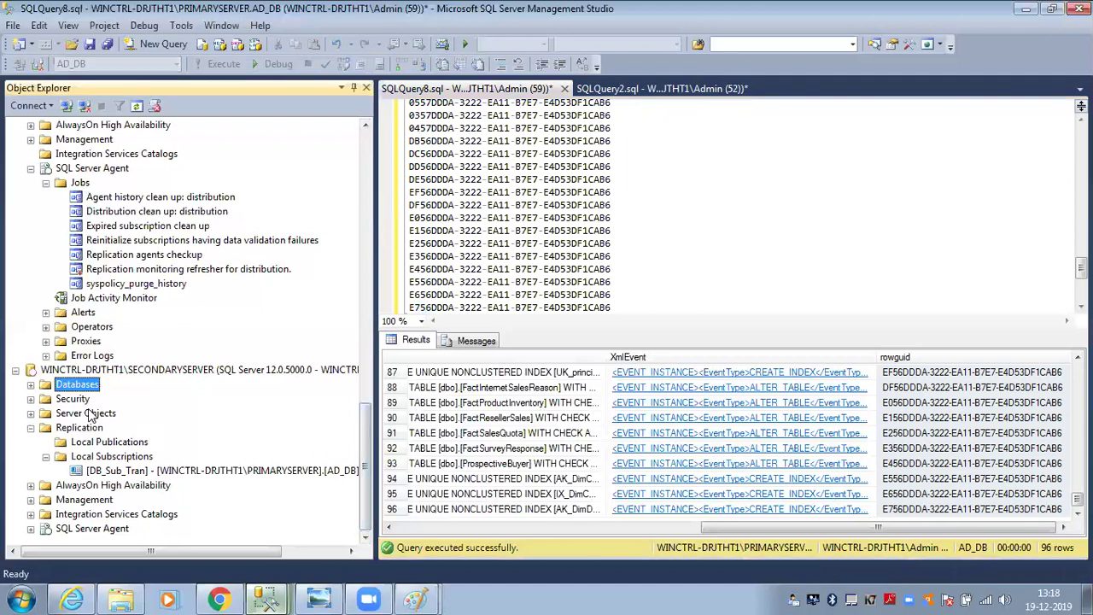
pyautogui.click(32, 385)
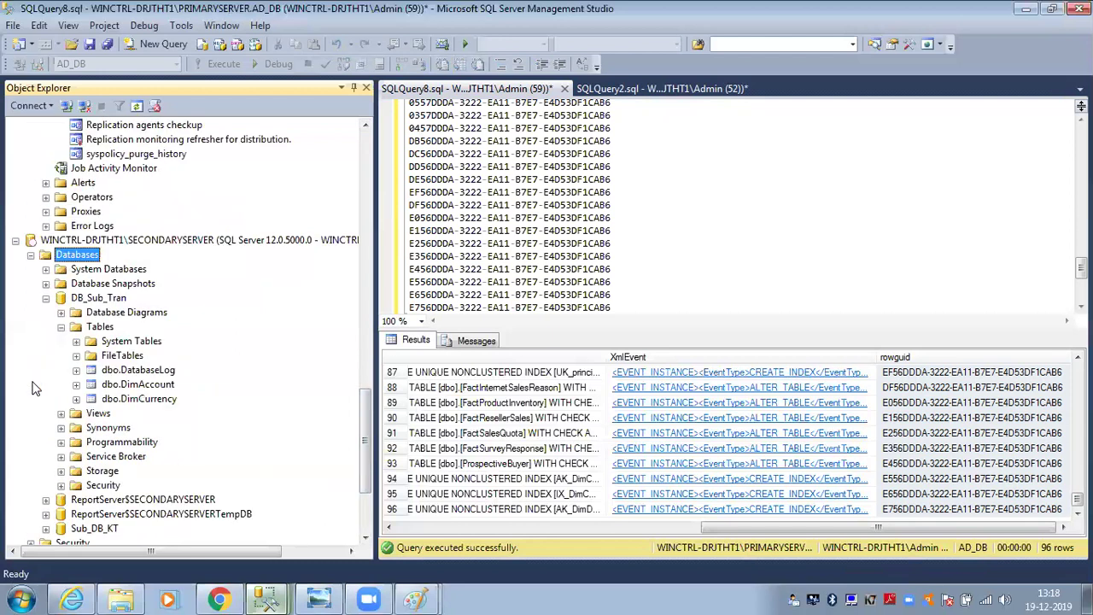
pyautogui.rightClick(100, 326)
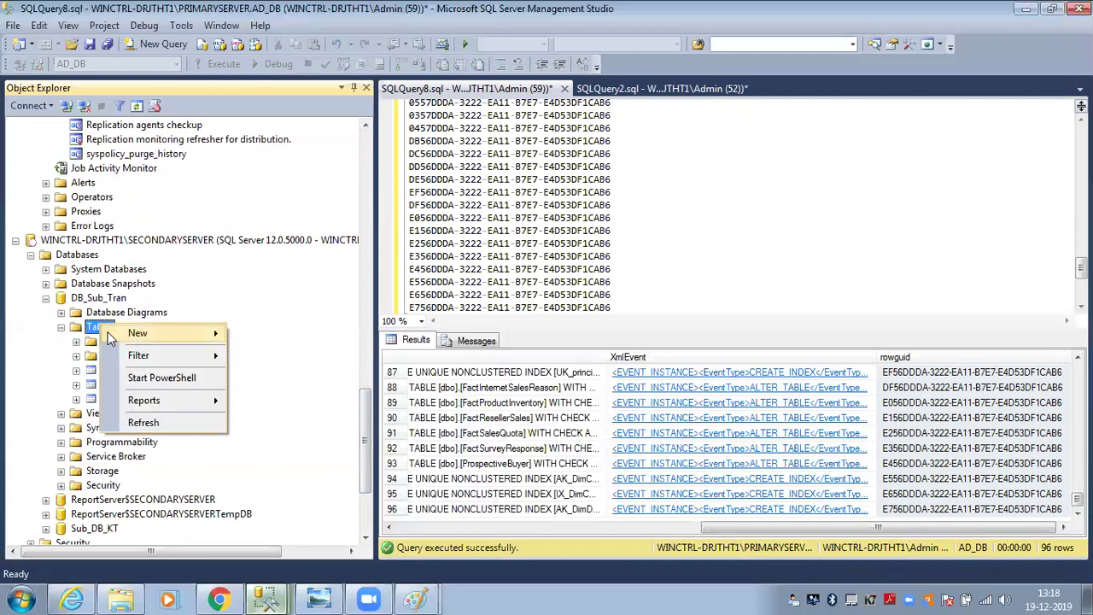
pyautogui.click(144, 421)
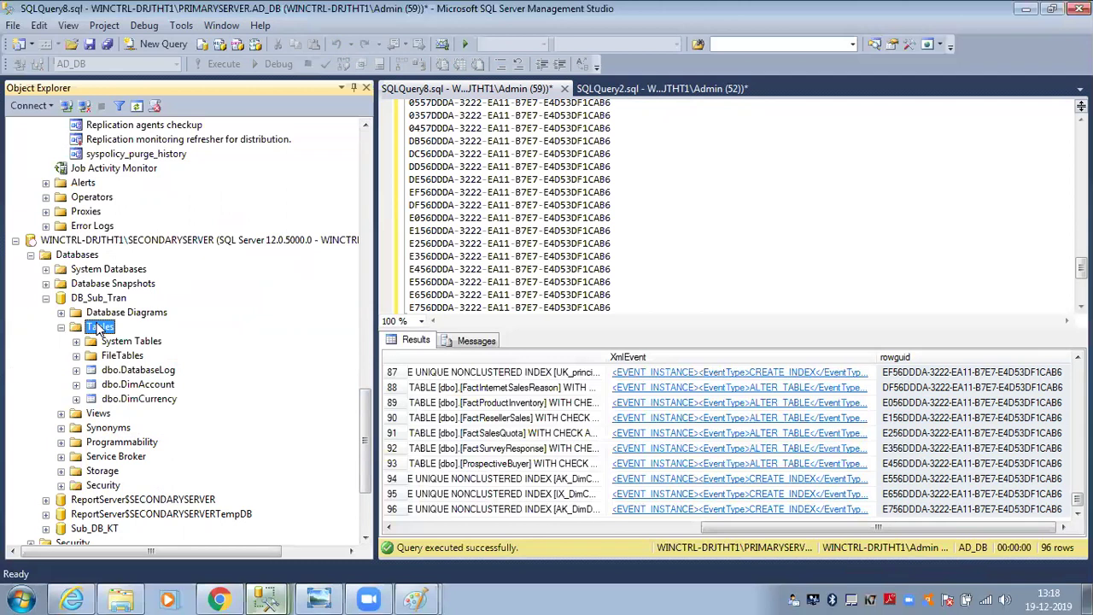
# - Try to delete the DatabaseLog, DimAccount and DimCurrency tables of DB_Sub_Tran together from Object Explorer Details
pyautogui.press('F7')
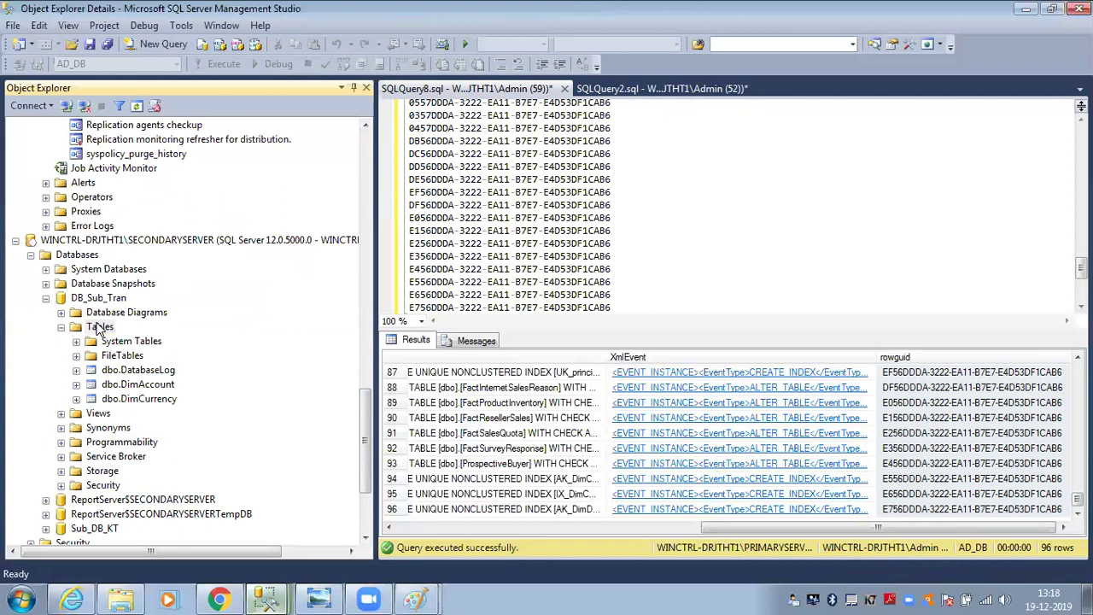
pyautogui.moveTo(477, 281); pyautogui.dragTo(458, 205)
pyautogui.rightClick(458, 205)
pyautogui.moveTo(509, 216)
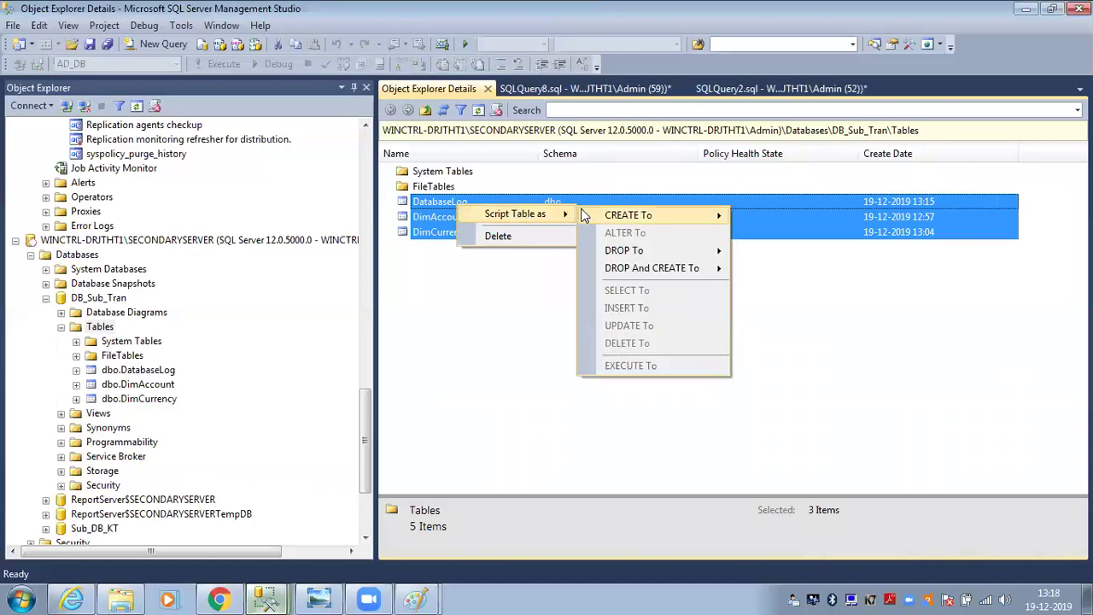
pyautogui.click(496, 236)
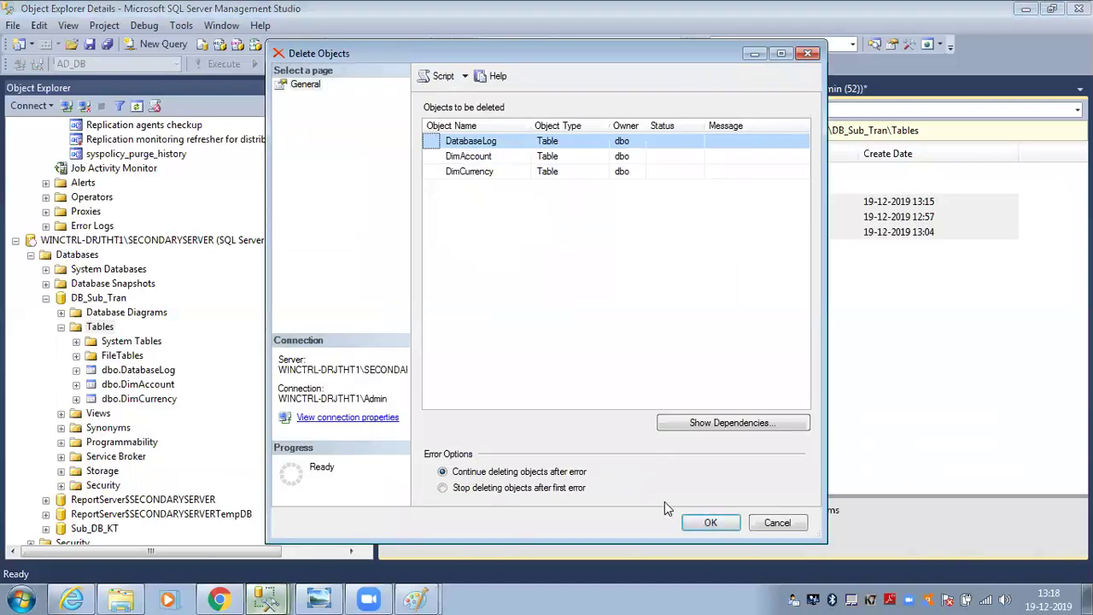
pyautogui.click(697, 522)
# - Read the deletion message for the DatabaseLog table and dismiss the Delete Objects dialog
pyautogui.click(783, 142)
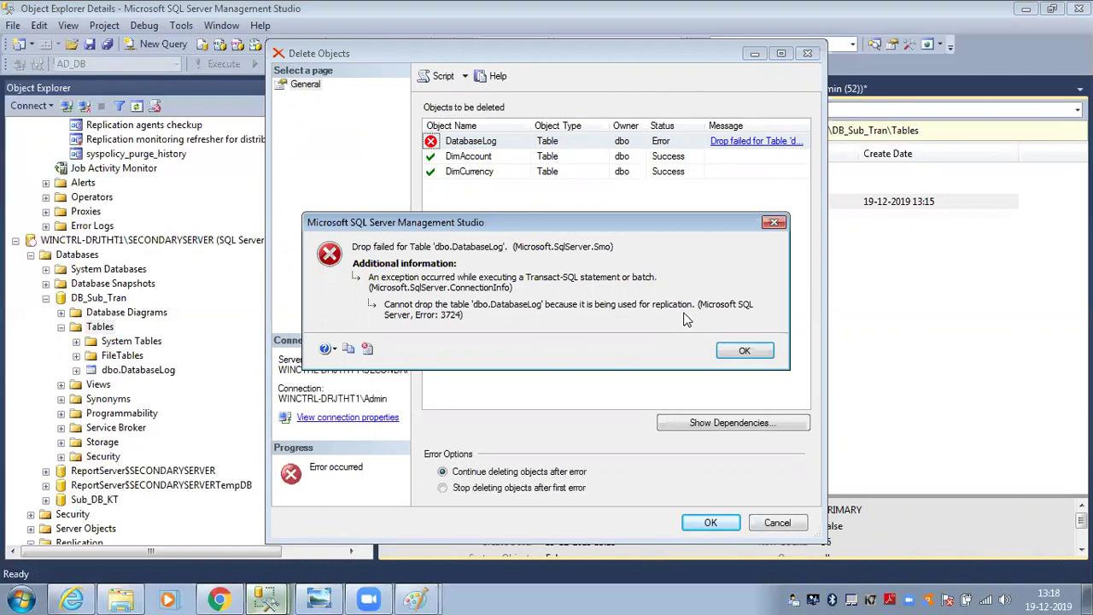
pyautogui.click(736, 350)
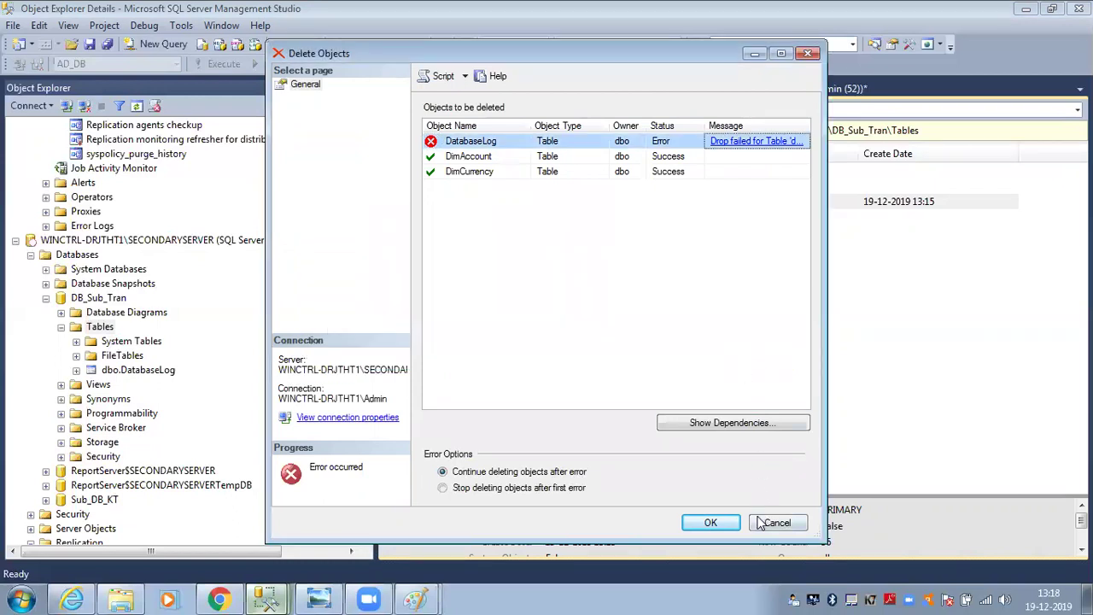
pyautogui.click(760, 522)
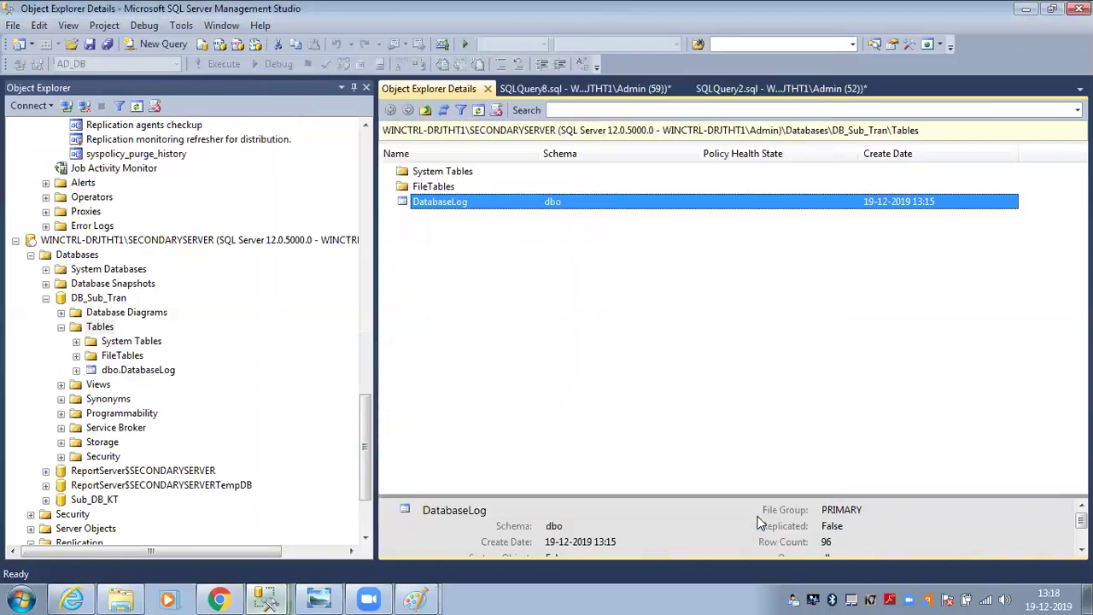
# - Expand the columns of dbo.DatabaseLog in DB_Sub_Tran and examine the full rowguid column definition in Object Explorer Details
pyautogui.click(173, 372)
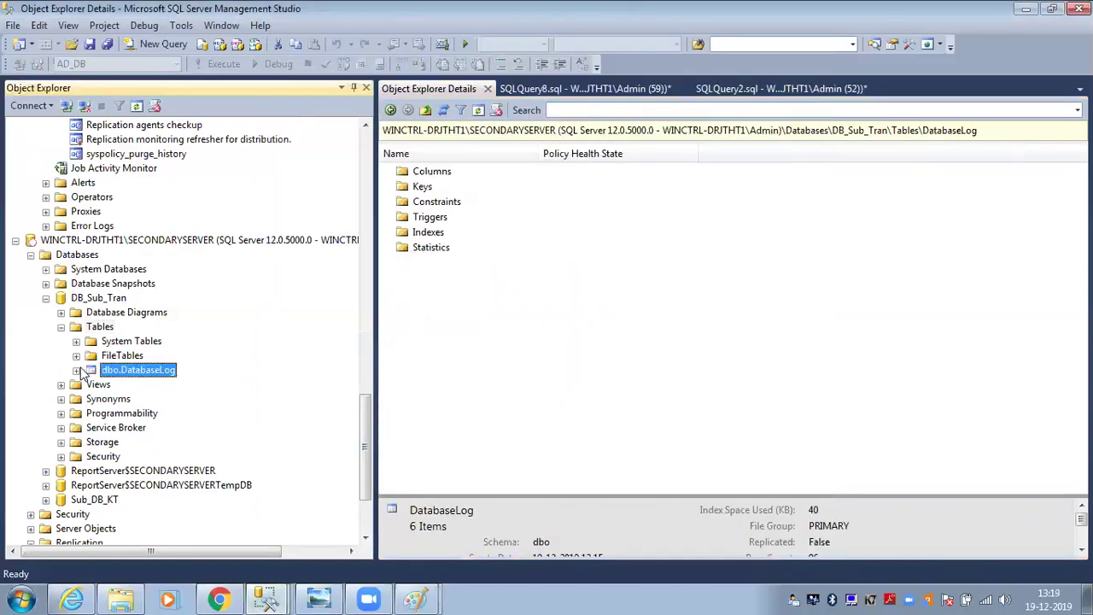
pyautogui.click(76, 370)
pyautogui.click(91, 384)
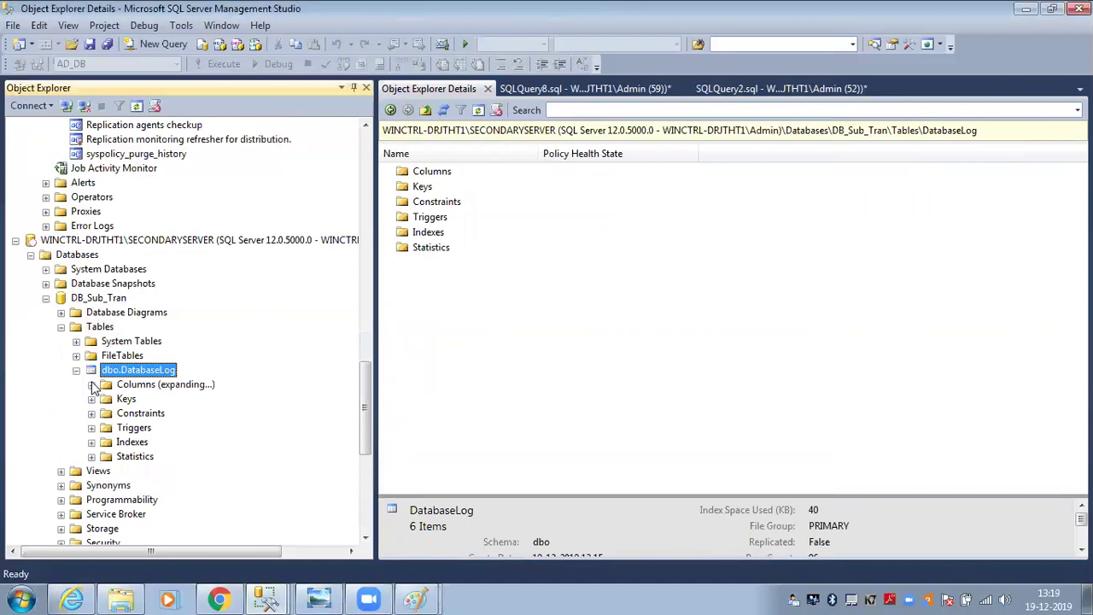
pyautogui.click(184, 513)
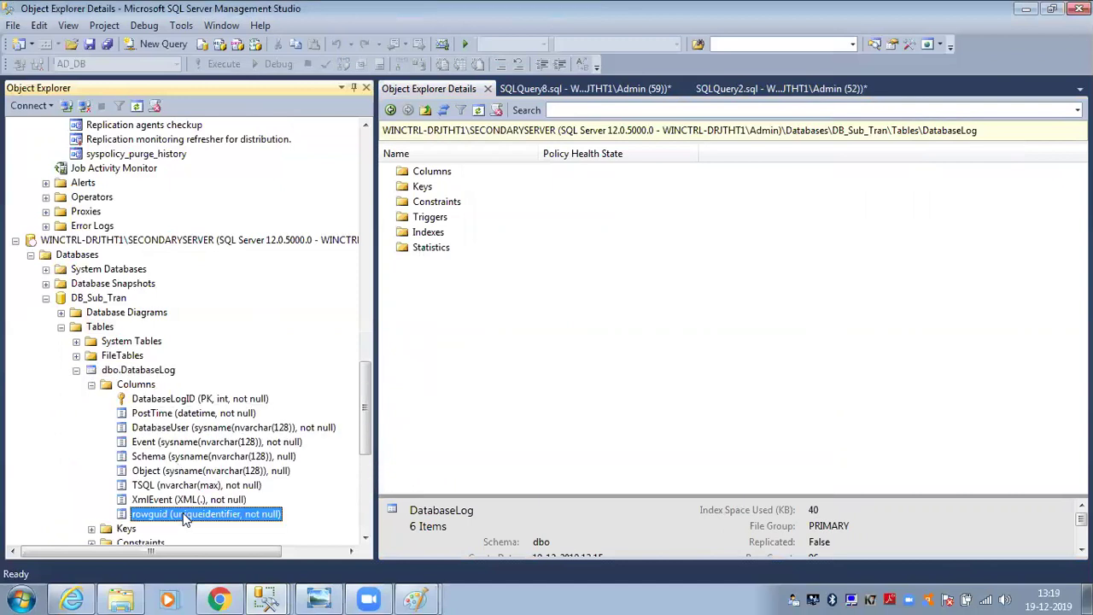
pyautogui.click(472, 298)
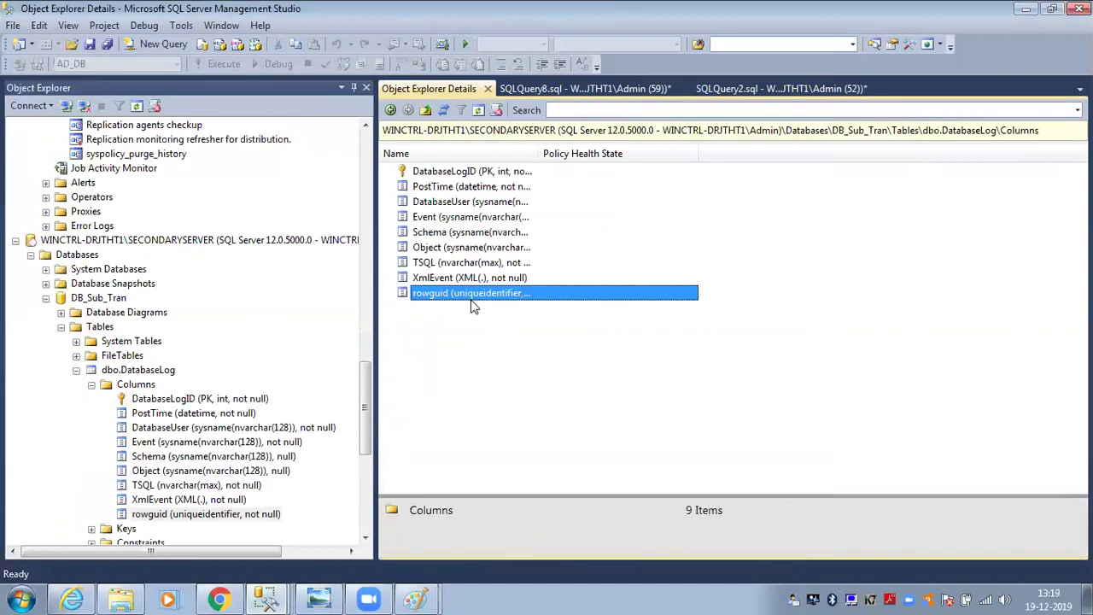
pyautogui.moveTo(539, 153); pyautogui.dragTo(665, 156)
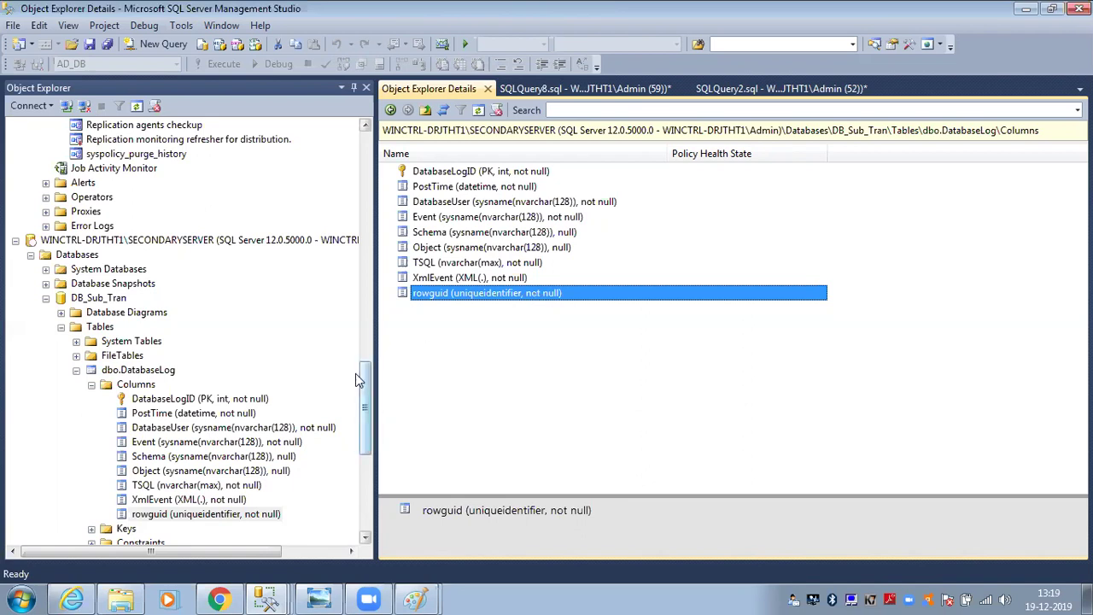
# - Collapse the AD_DB and Databases nodes of PRIMARYSERVER and refresh both the PRIMARYSERVER and SECONDARYSERVER trees
pyautogui.moveTo(366, 377); pyautogui.dragTo(370, 149)
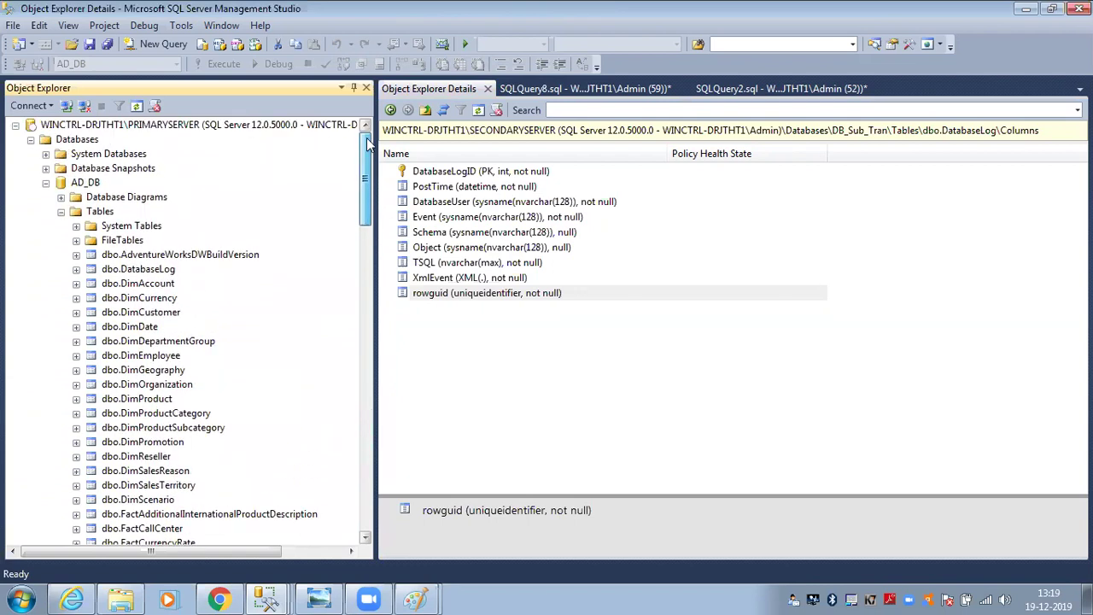
pyautogui.click(46, 183)
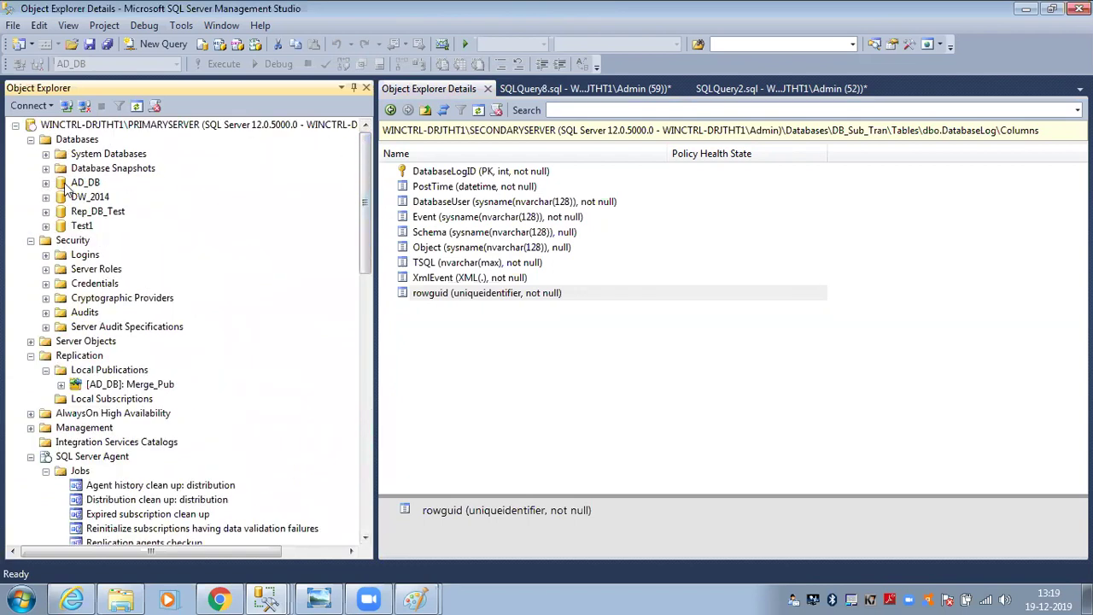
pyautogui.click(31, 139)
pyautogui.click(75, 125)
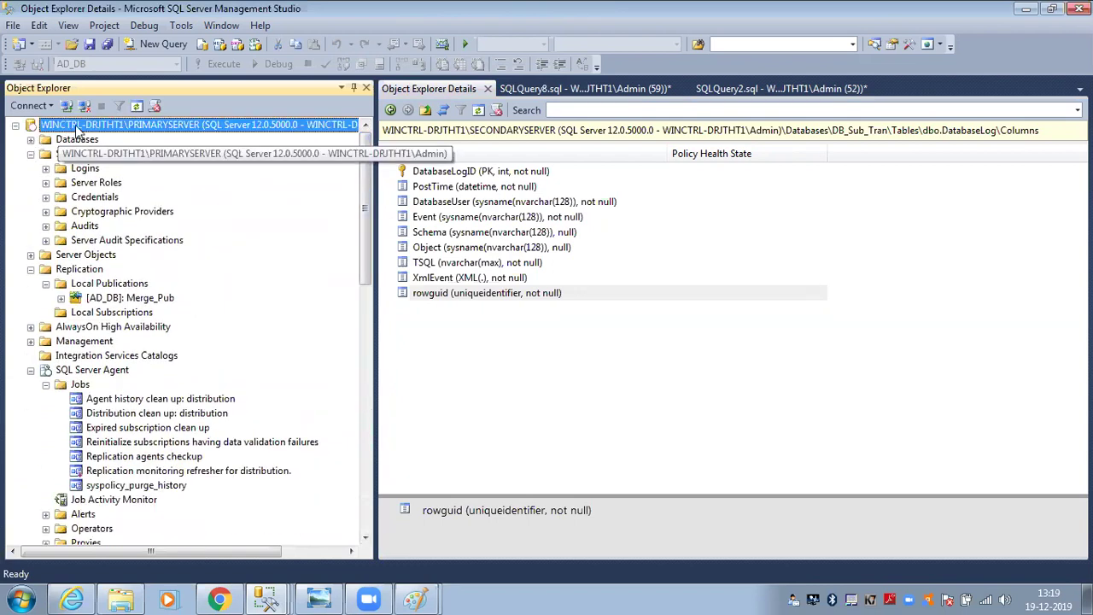
pyautogui.click(137, 106)
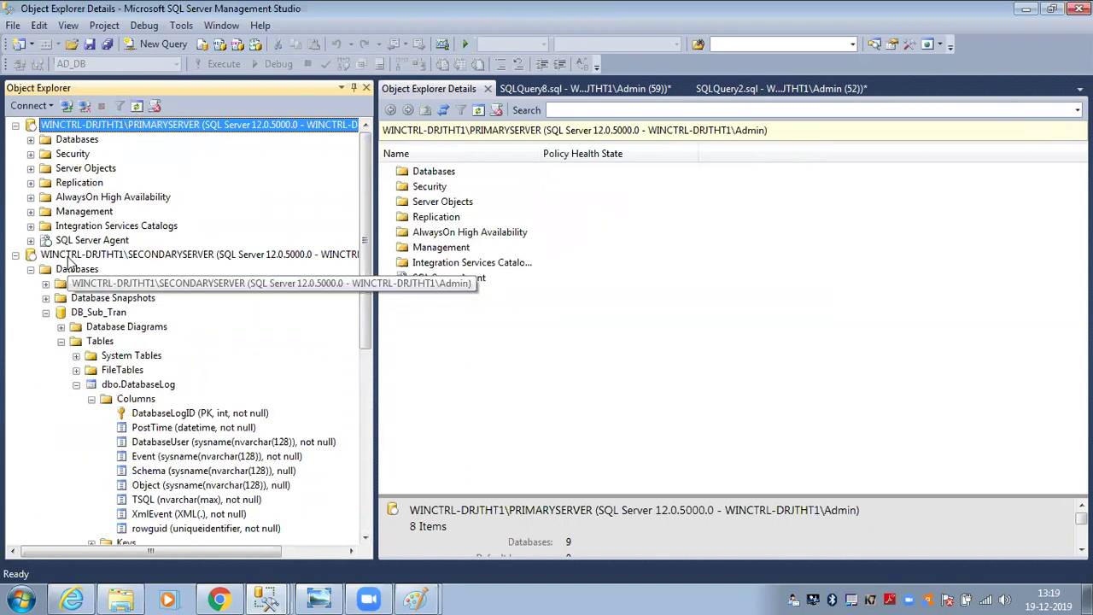
pyautogui.click(73, 255)
pyautogui.click(136, 106)
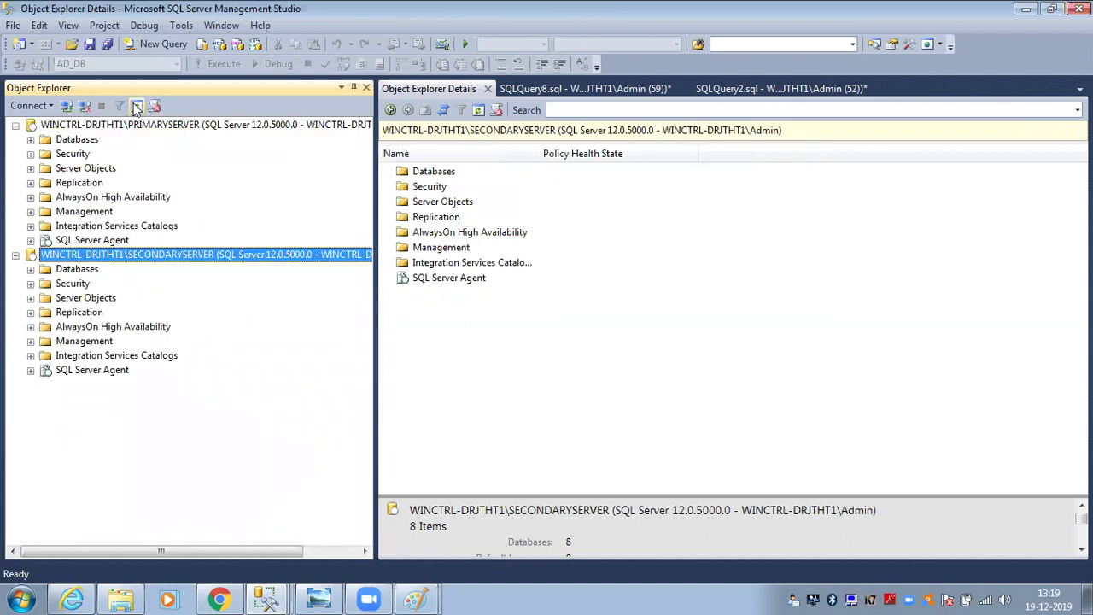
# - Switch to the untitled drawing in Paint and save it to the Desktop as KT15
pyautogui.moveTo(415, 598)
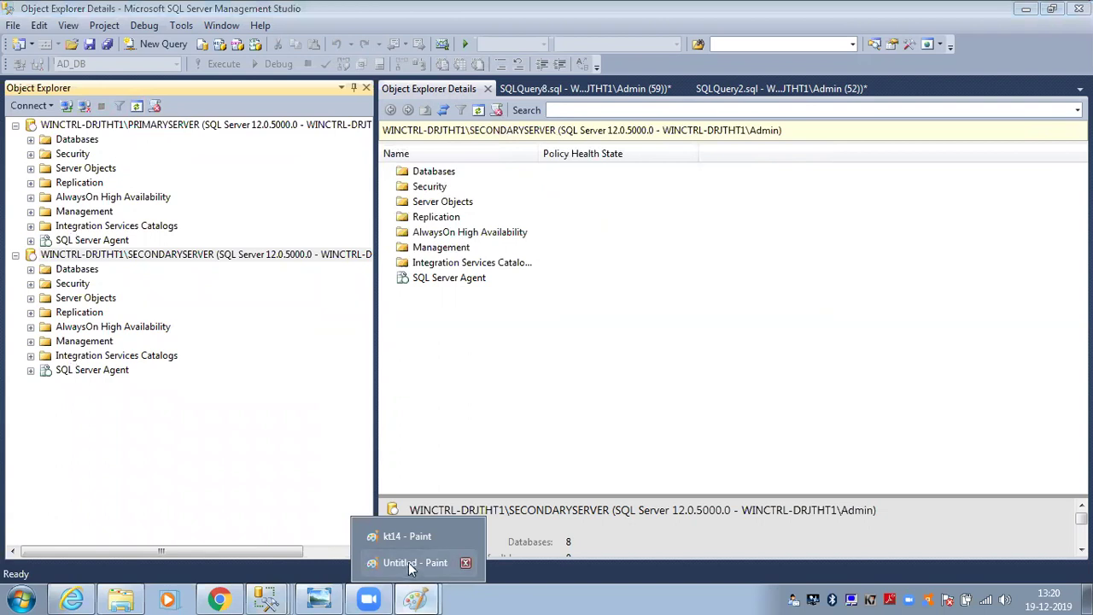
pyautogui.click(409, 562)
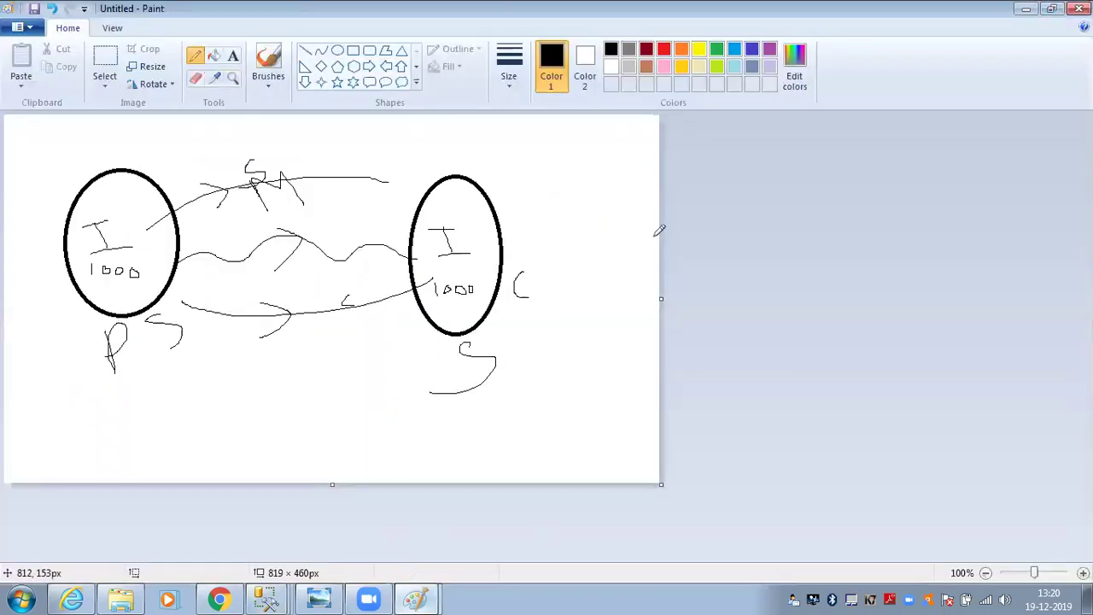
pyautogui.hotkey('ctrl', 's')
pyautogui.write('K')
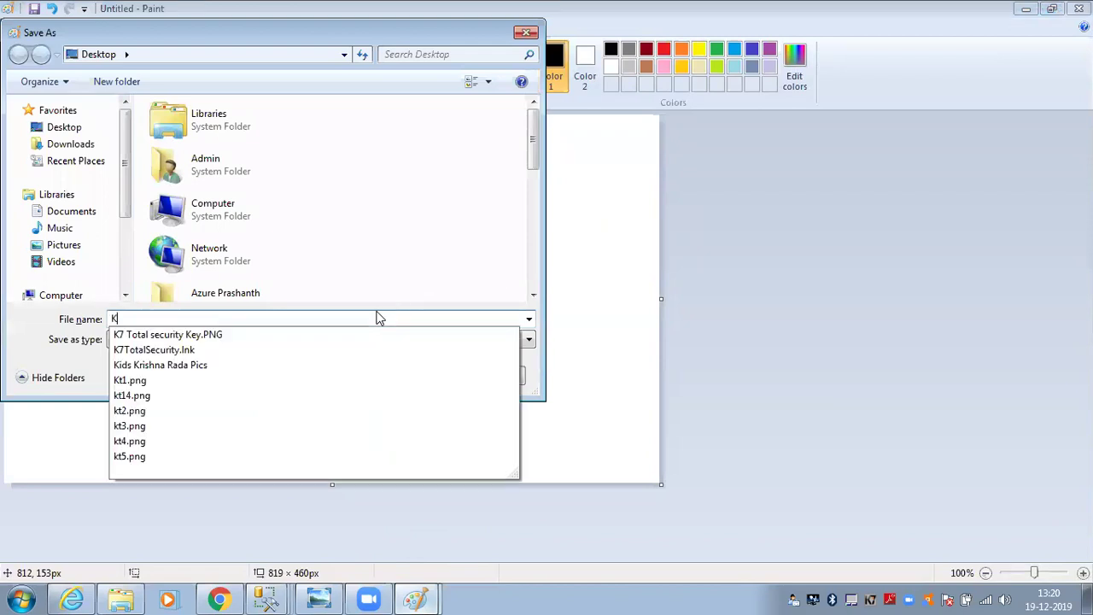
pyautogui.write('T15')
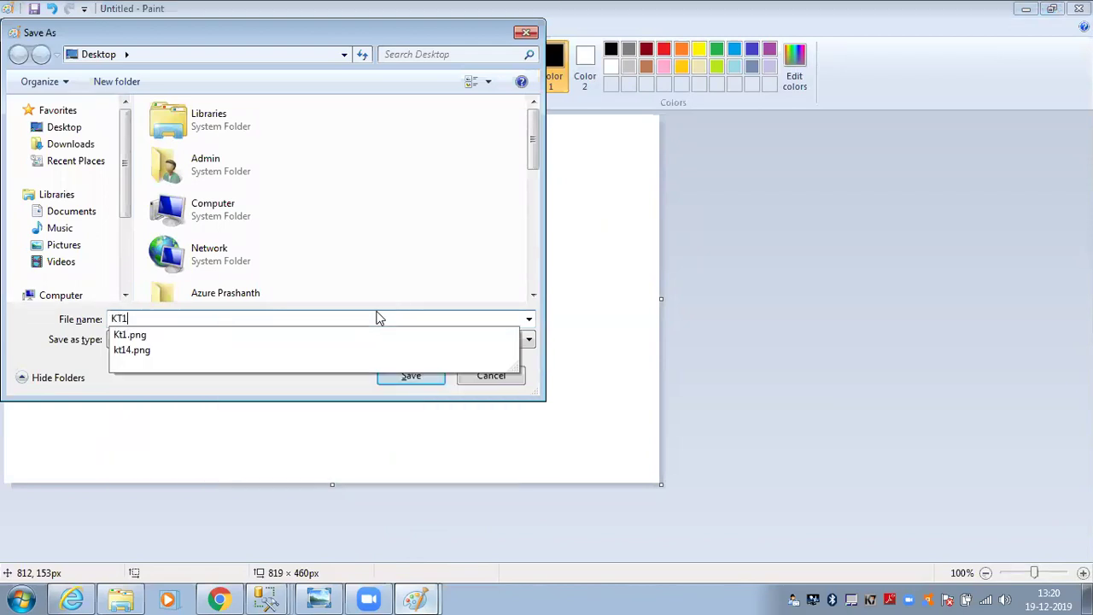
pyautogui.press('Return')
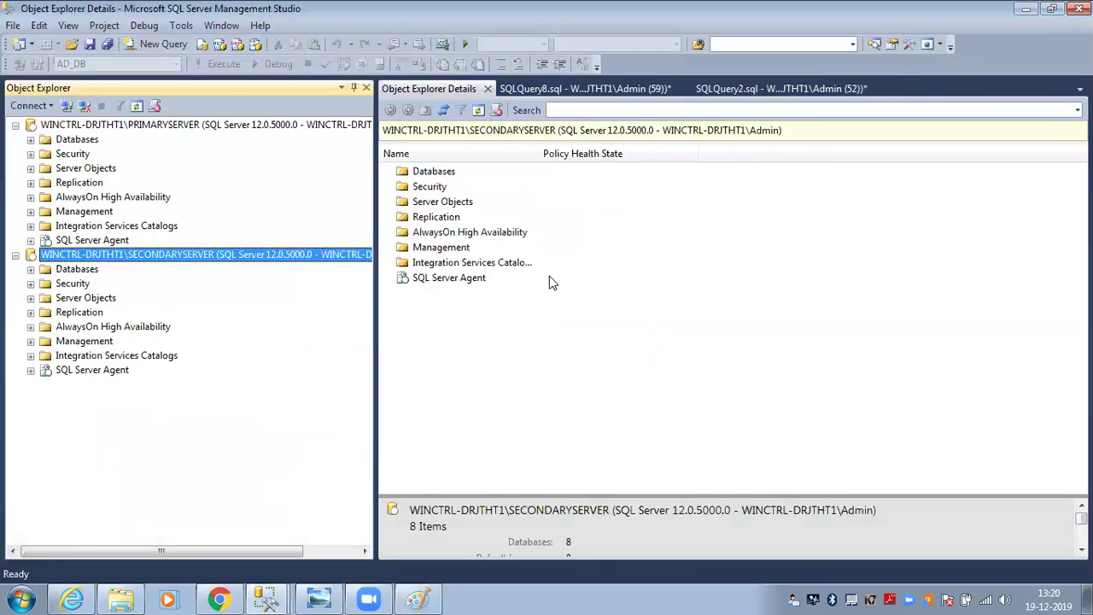
# - Switch to the kt14 replication diagram in Paint
pyautogui.click(418, 598)
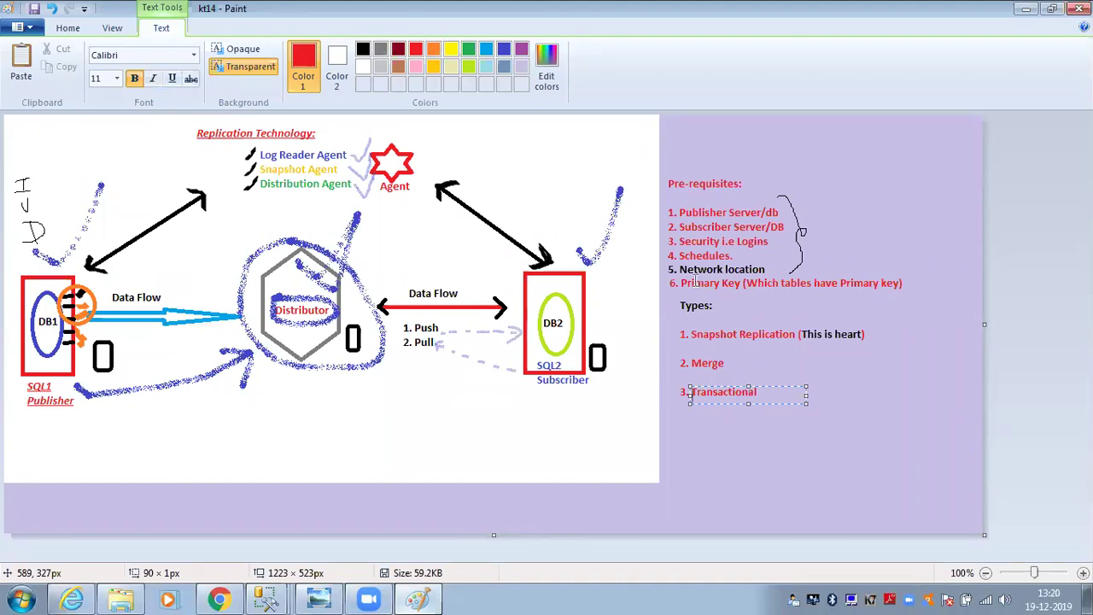
# - Move the Types list of replication types lower, leaving a gap beneath the Primary Key prerequisite
pyautogui.click(775, 193)
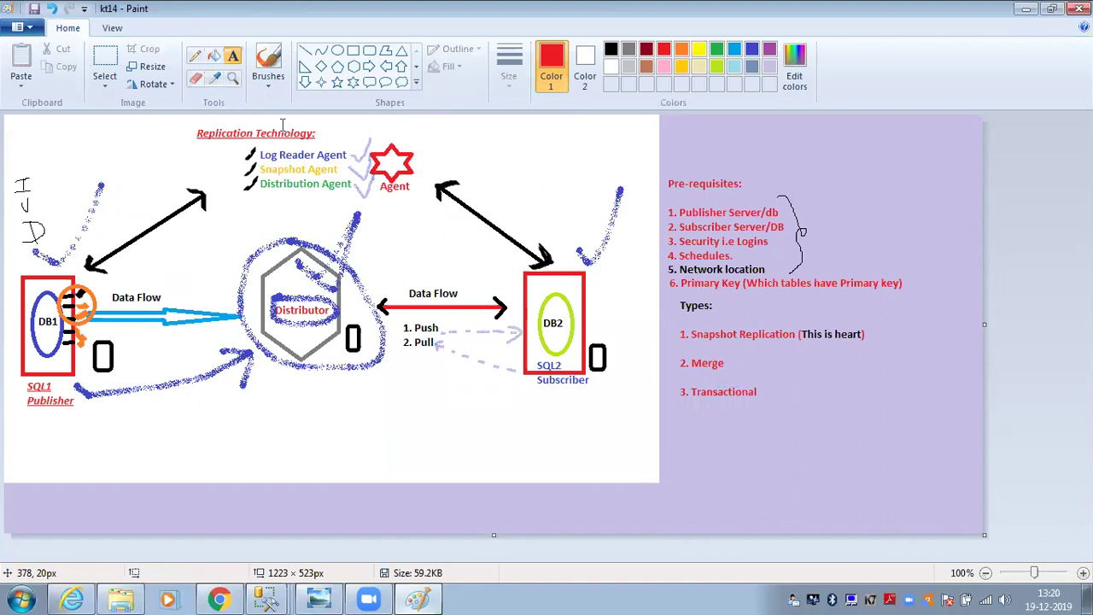
pyautogui.click(105, 64)
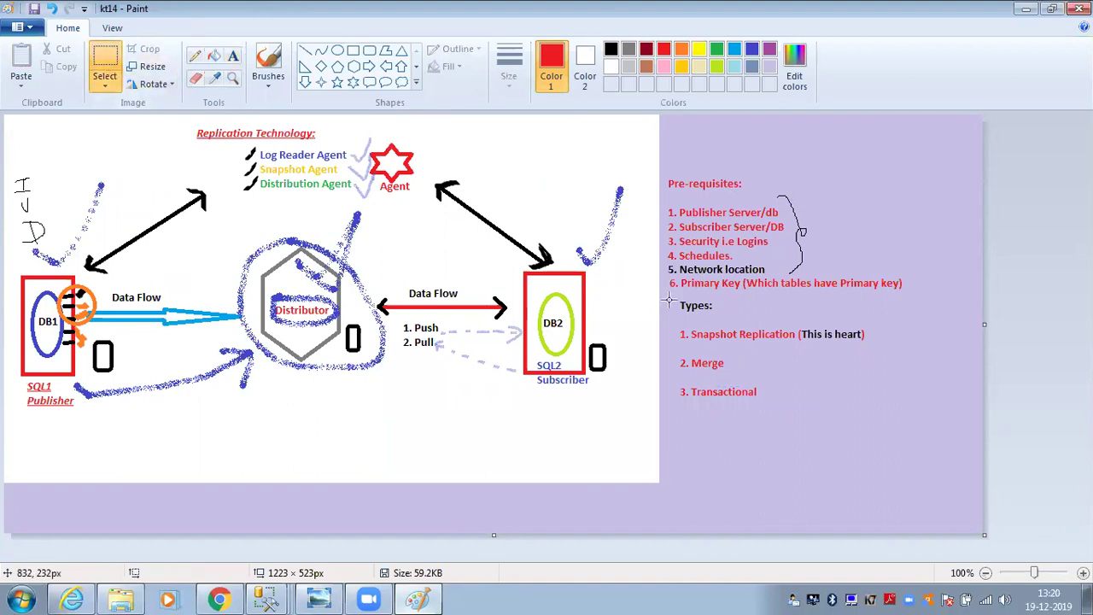
pyautogui.moveTo(665, 295); pyautogui.dragTo(895, 426)
pyautogui.moveTo(806, 374); pyautogui.dragTo(806, 432)
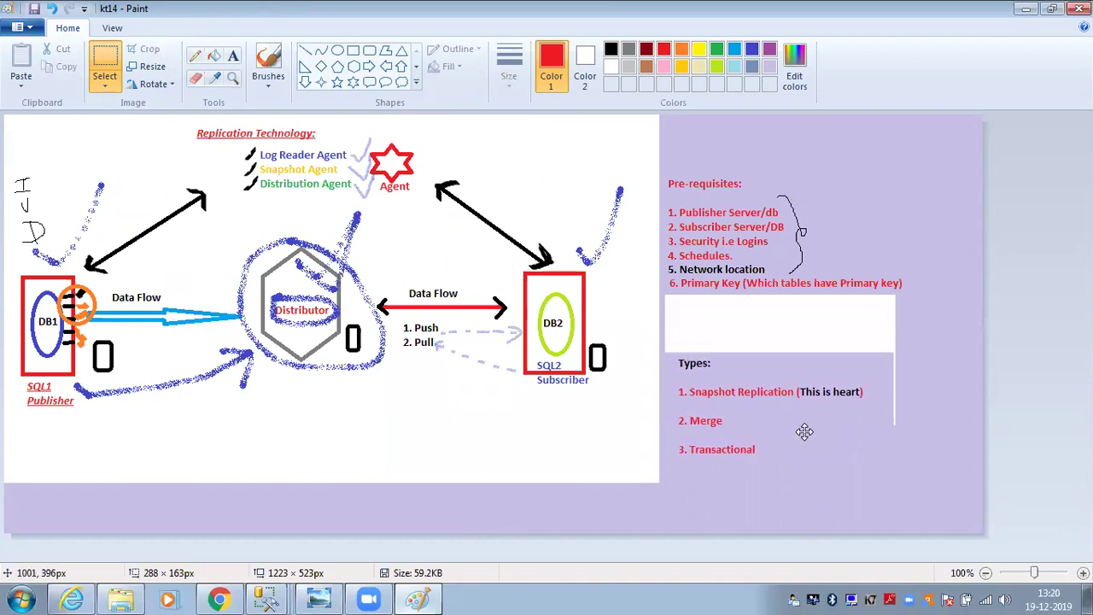
pyautogui.moveTo(892, 415); pyautogui.dragTo(893, 415)
pyautogui.click(936, 390)
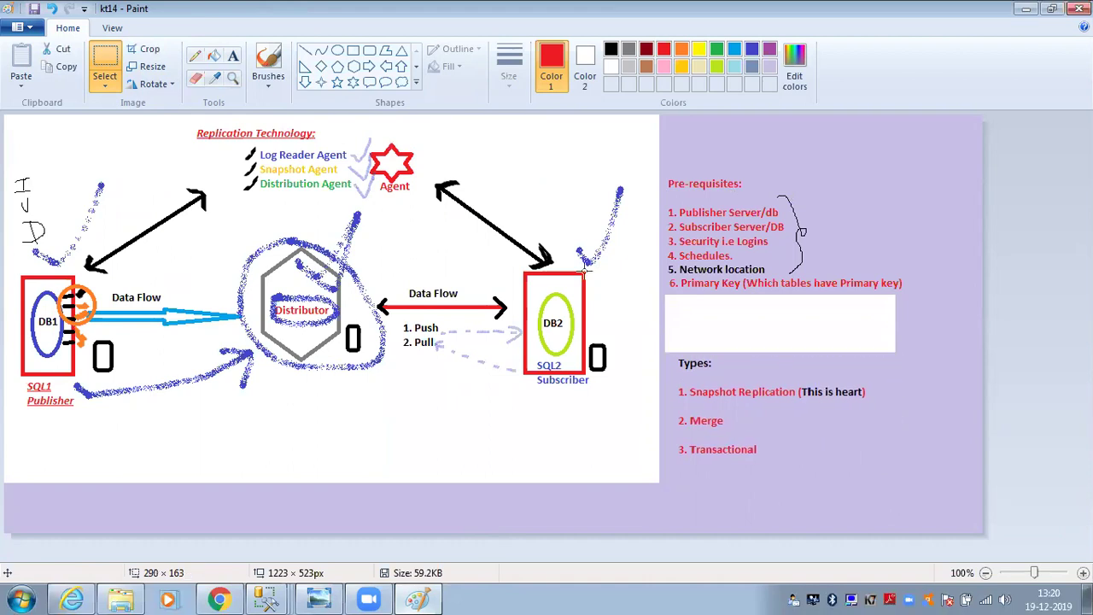
# - Copy a blank purple background patch of about 145 × 66 px and stretch it over the white gap above the Types heading
pyautogui.moveTo(845, 152); pyautogui.dragTo(929, 178)
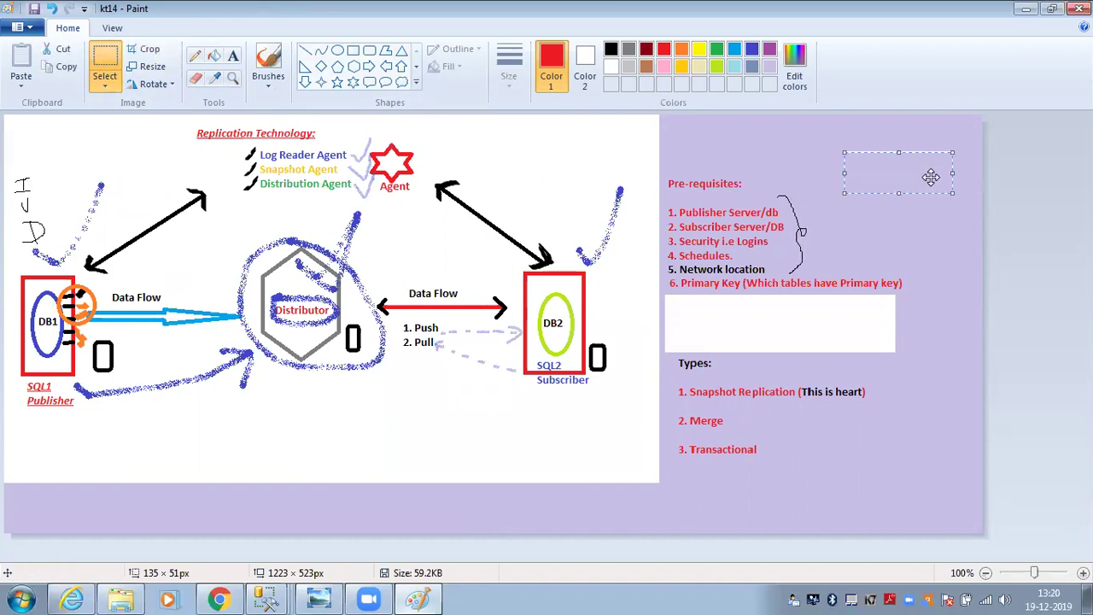
pyautogui.press('Escape')
pyautogui.moveTo(838, 152); pyautogui.dragTo(953, 205)
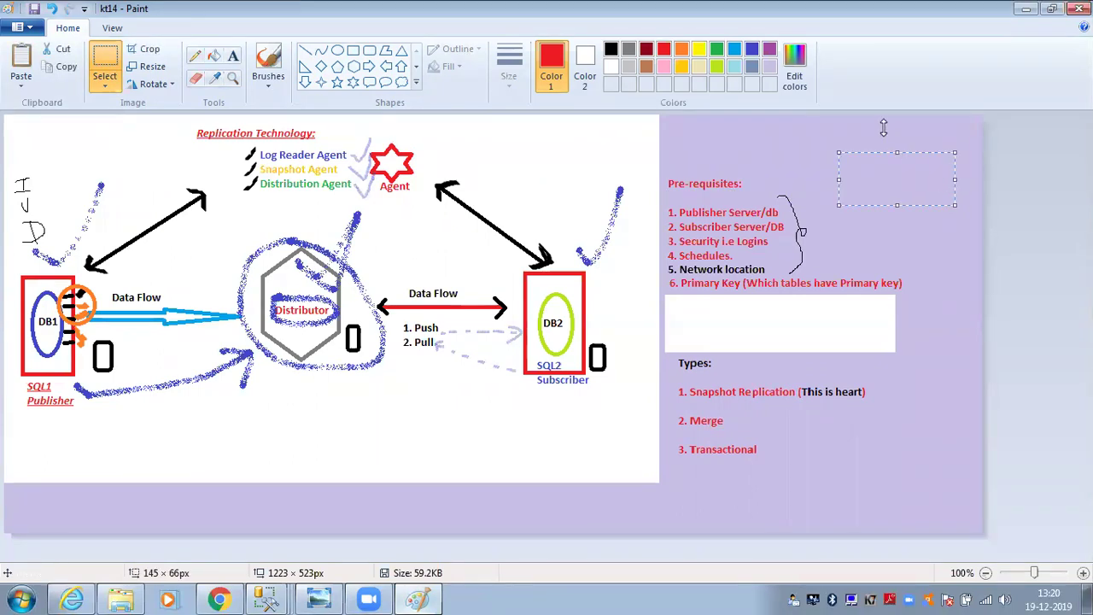
pyautogui.click(1048, 317)
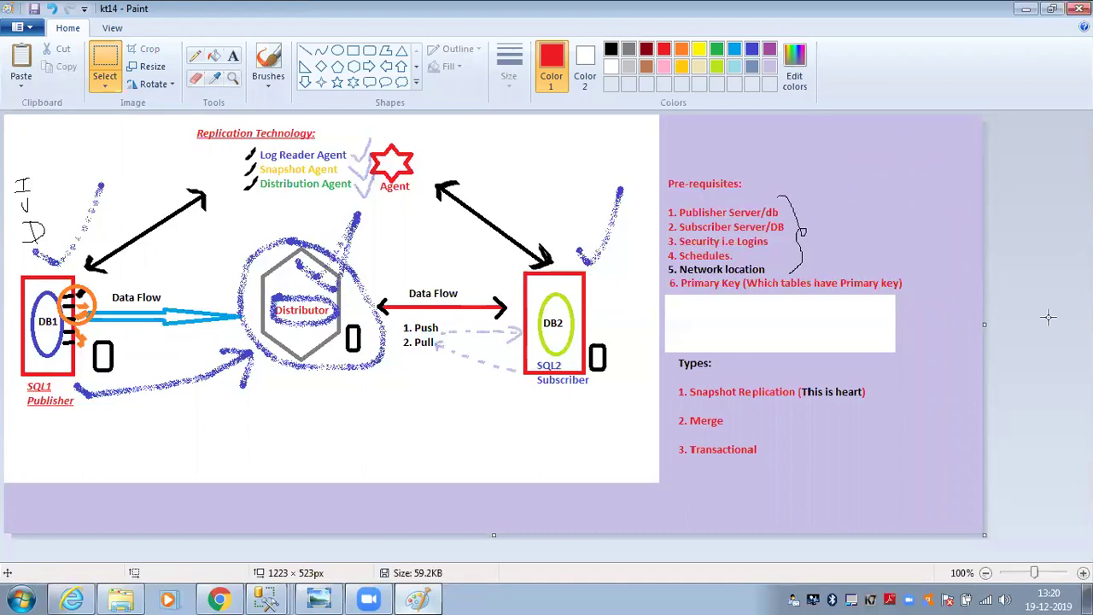
pyautogui.hotkey('ctrl', 'v')
pyautogui.moveTo(98, 139); pyautogui.dragTo(755, 318)
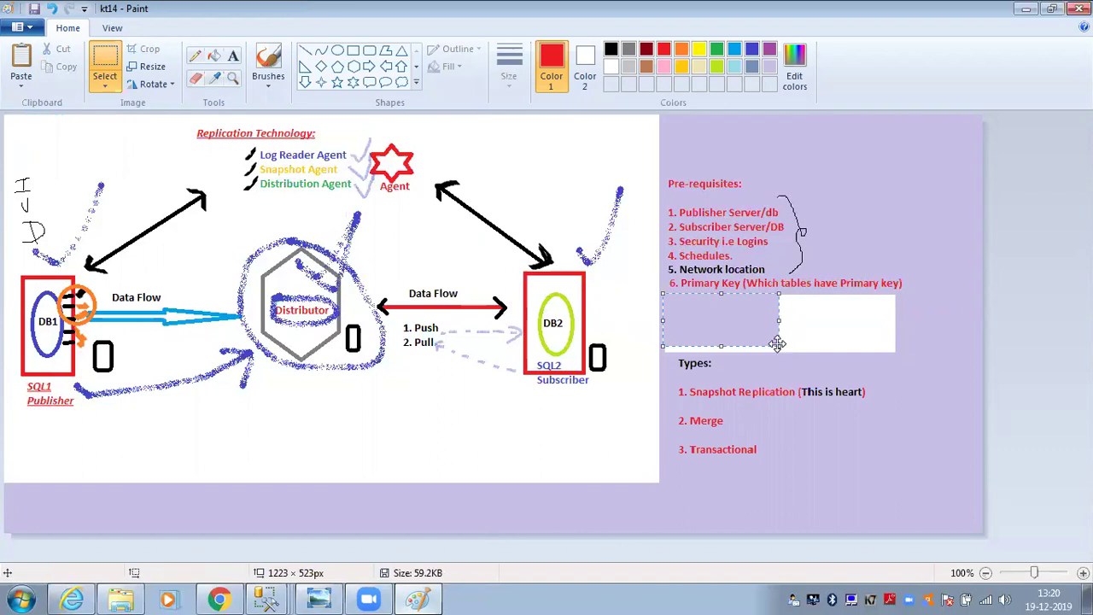
pyautogui.moveTo(777, 343); pyautogui.dragTo(920, 357)
pyautogui.click(950, 319)
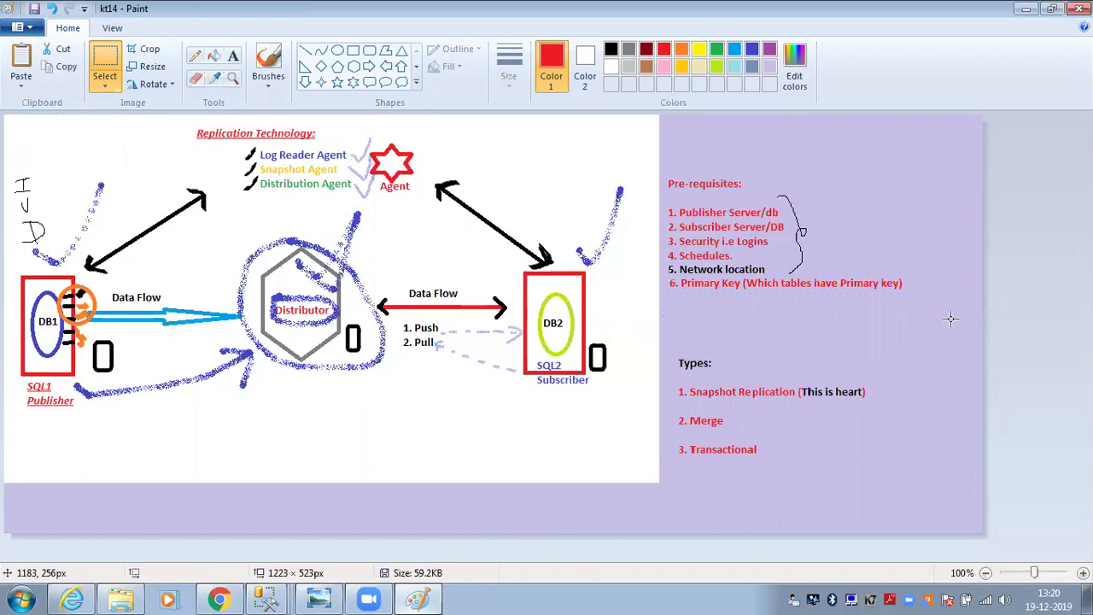
# - Switch to SQL Server Management Studio and expand PRIMARYSERVER's Replication node down to the subscription under the Merge_Pub local publication
pyautogui.moveTo(269, 597)
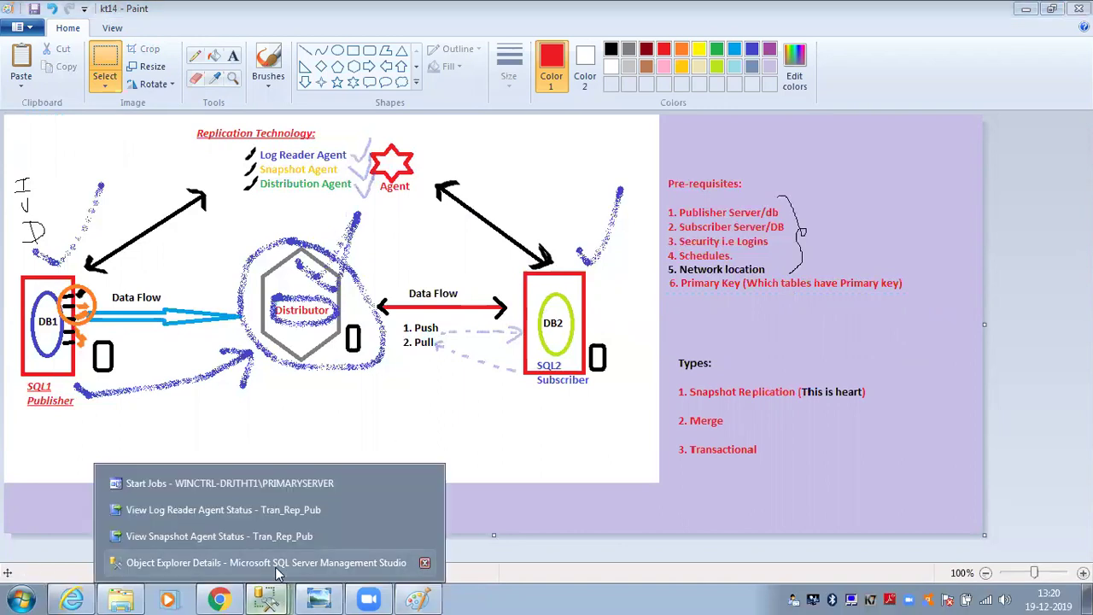
pyautogui.click(276, 567)
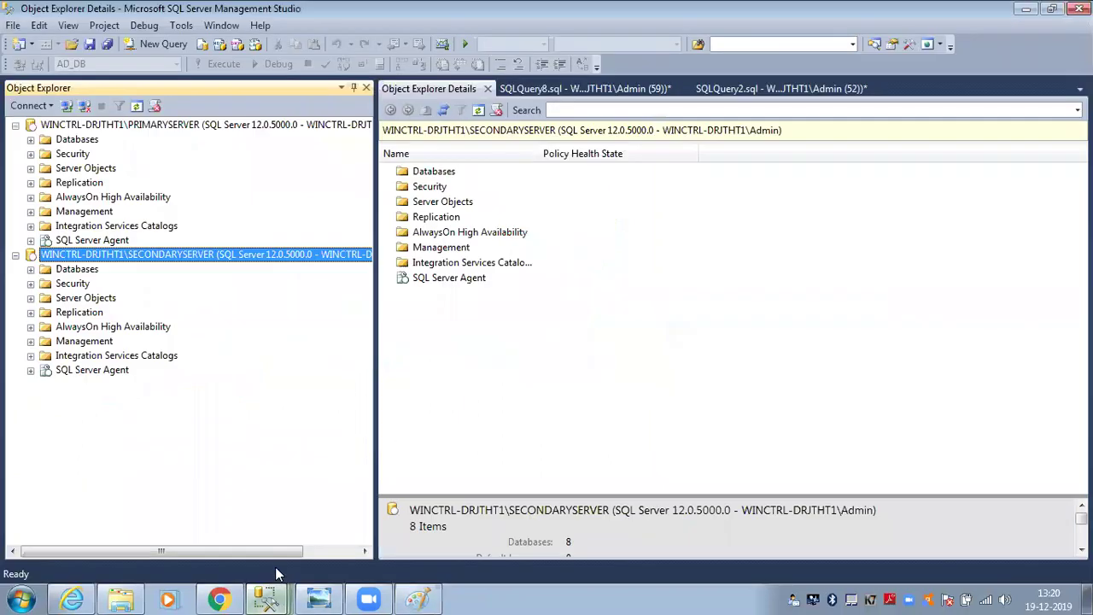
pyautogui.doubleClick(85, 183)
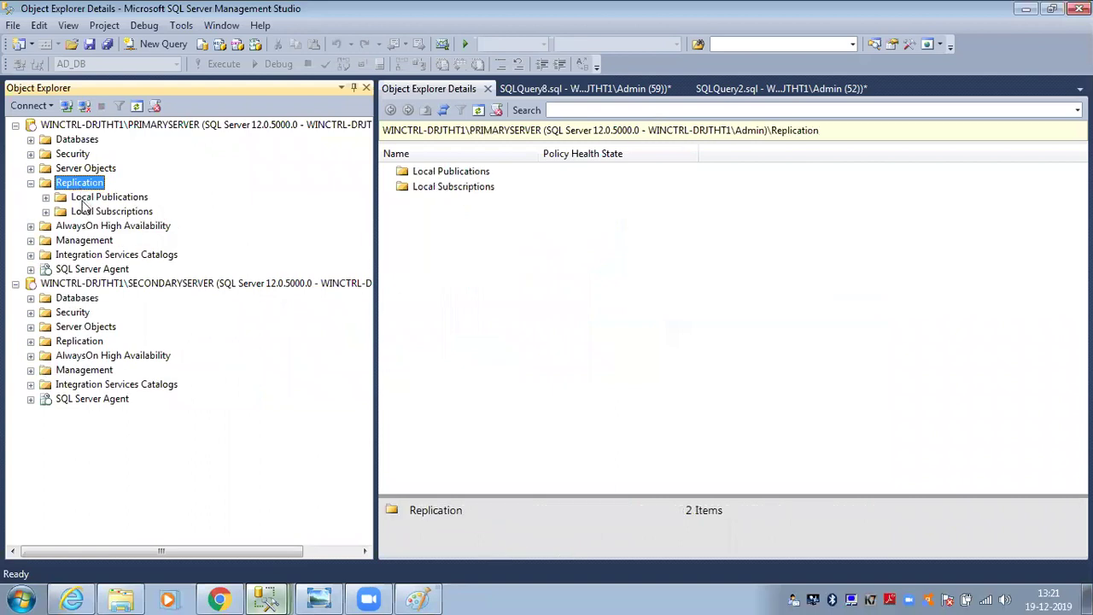
pyautogui.rightClick(82, 185)
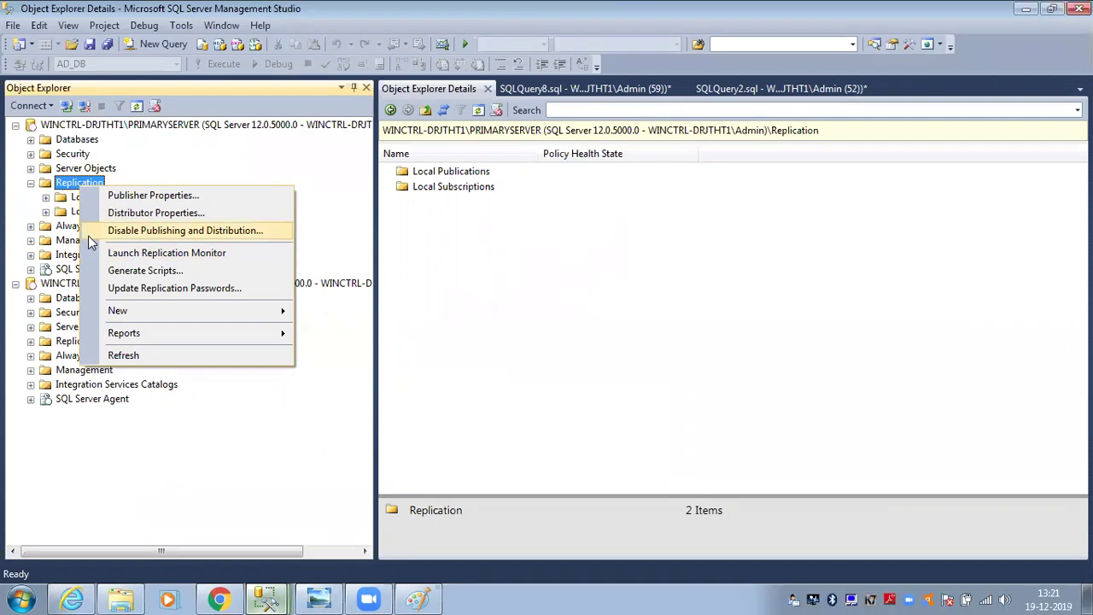
pyautogui.click(47, 198)
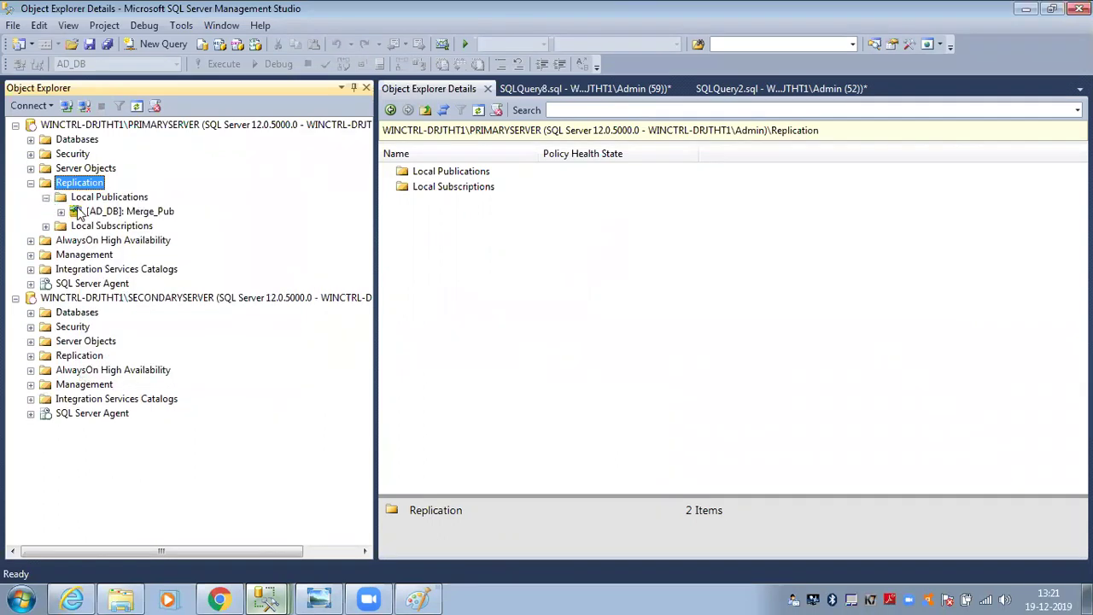
pyautogui.click(60, 210)
pyautogui.click(86, 213)
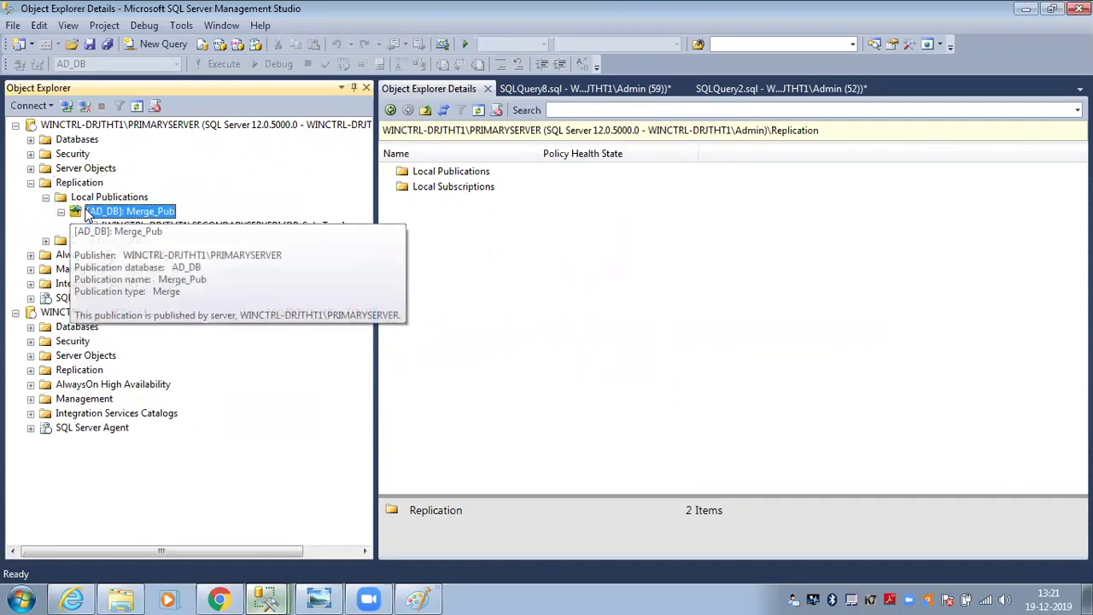
# - Examine the commands available for the Merge_Pub publication and its DB_Sub_Tran subscription on SECONDARYSERVER
pyautogui.rightClick(86, 212)
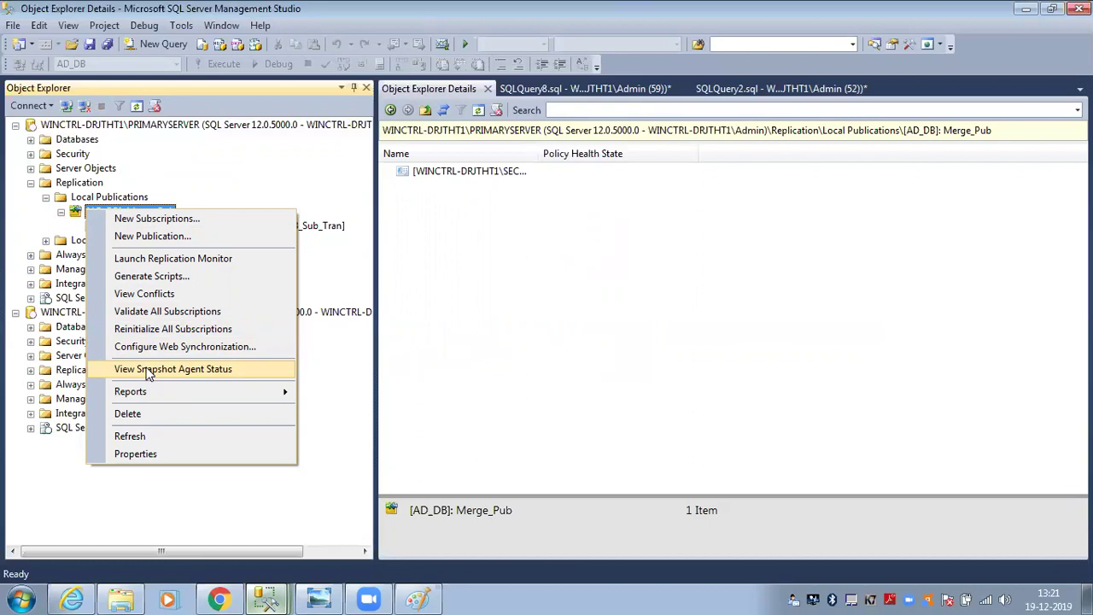
pyautogui.click(415, 285)
pyautogui.click(229, 229)
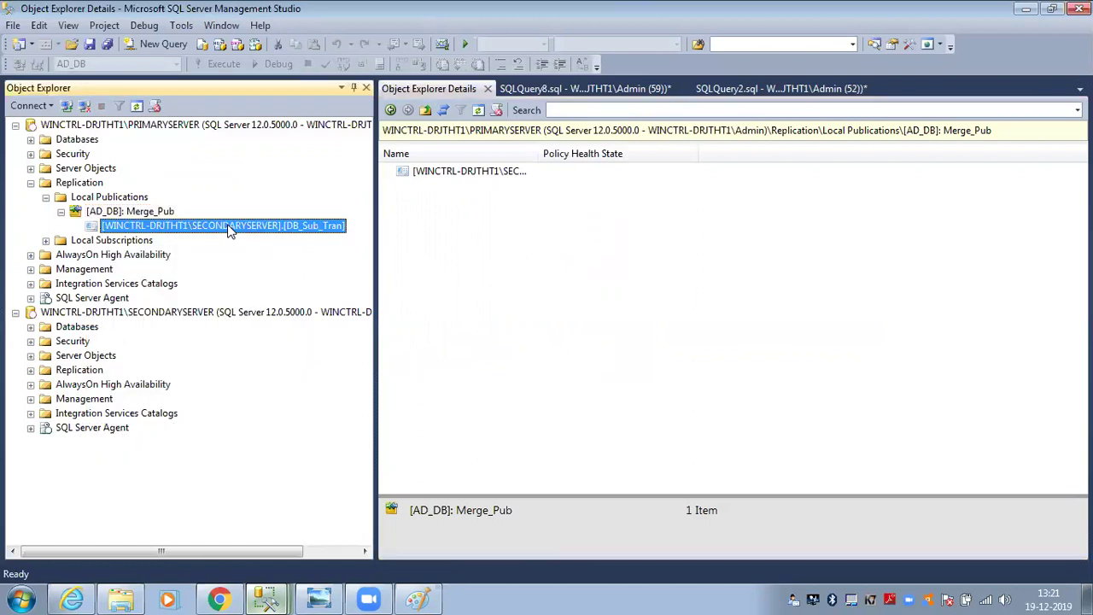
pyautogui.rightClick(229, 230)
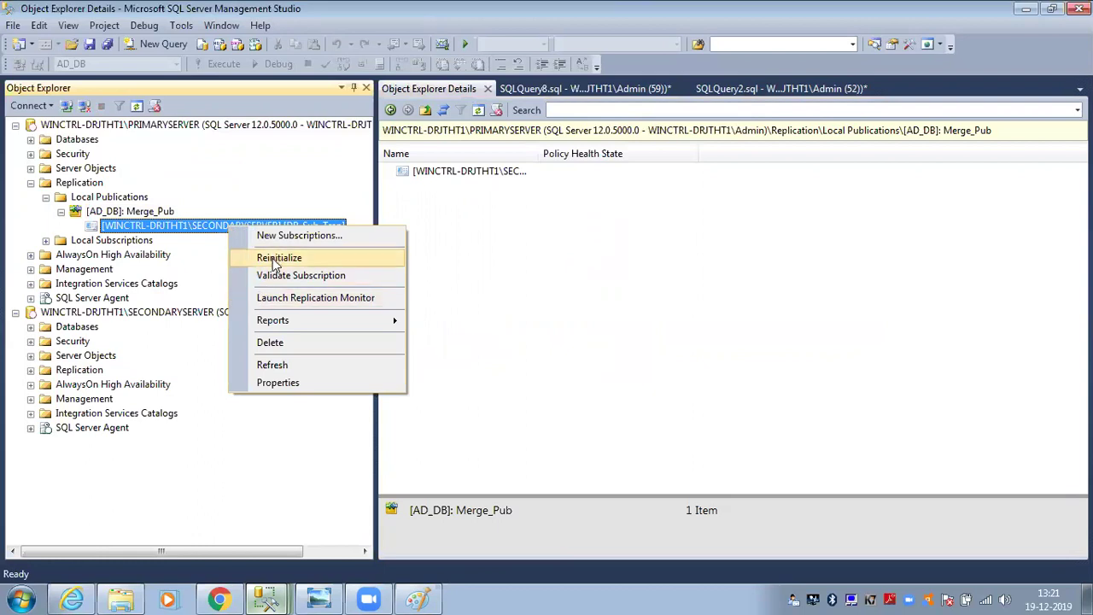
pyautogui.click(511, 293)
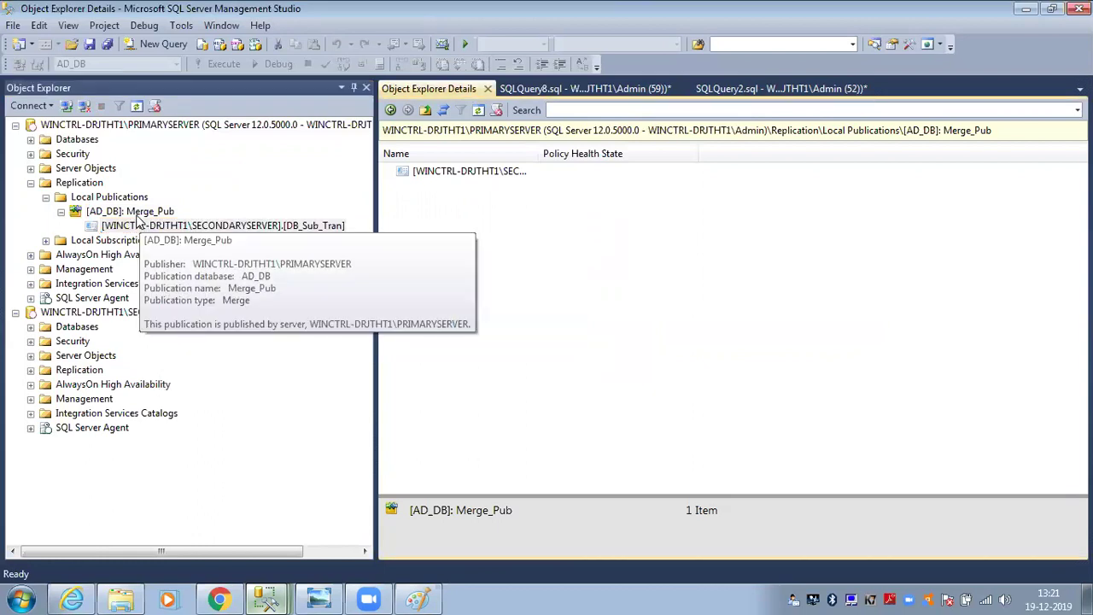
pyautogui.rightClick(137, 220)
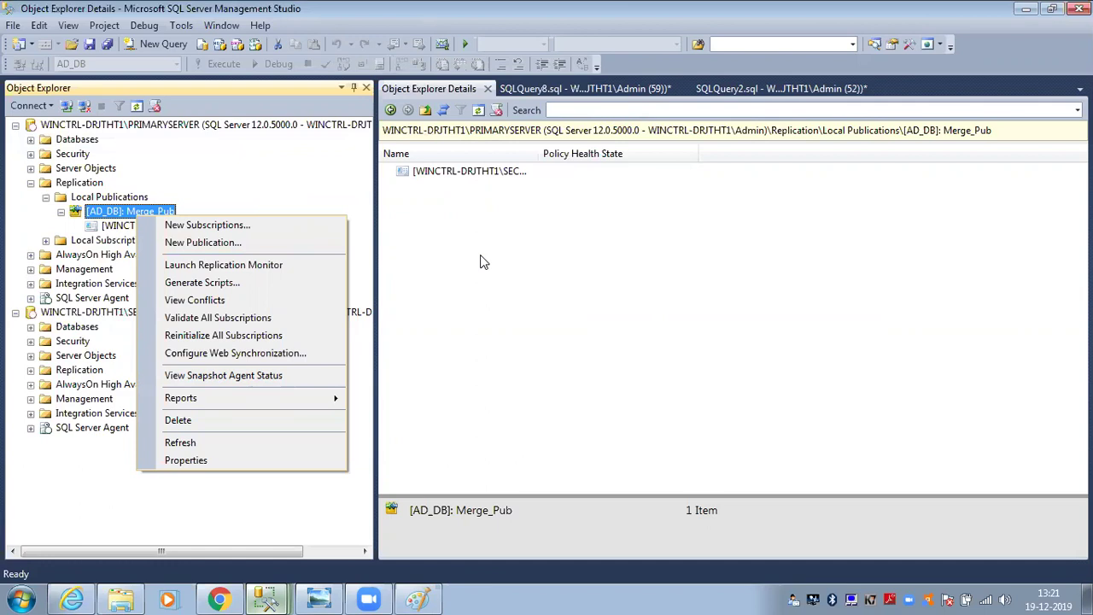
pyautogui.click(622, 308)
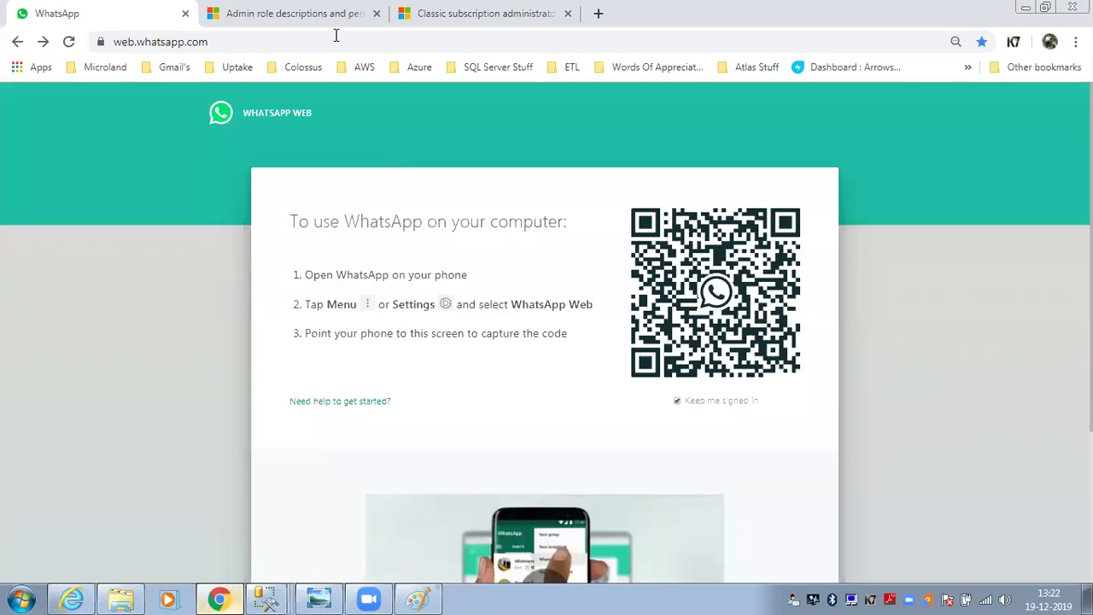
# - View the Azure AD admin role descriptions page in Chrome and return to the kt14 drawing in Paint
pyautogui.click(282, 16)
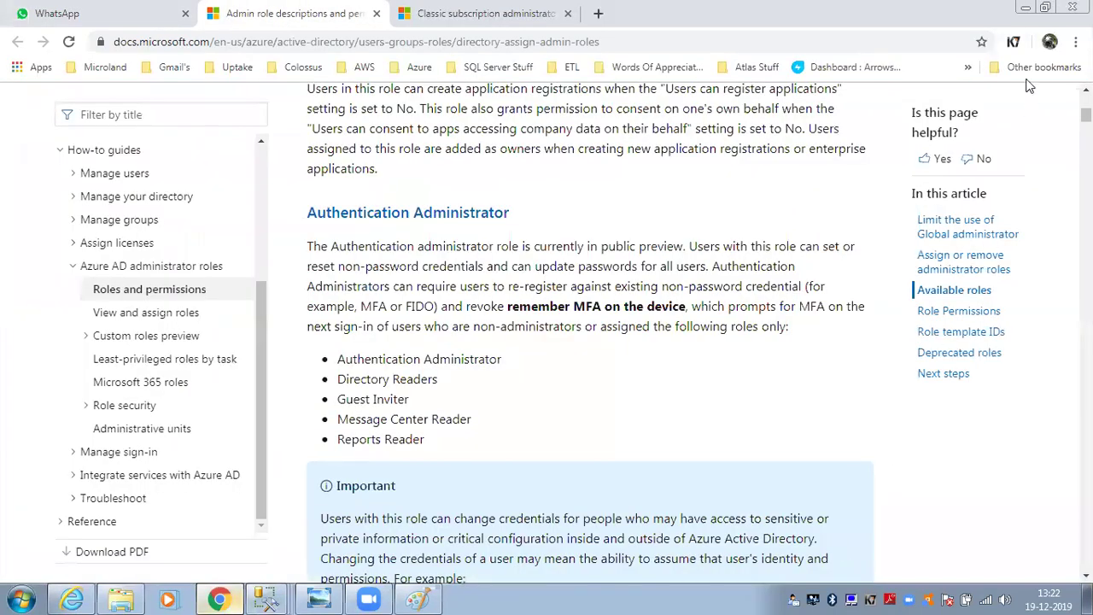
pyautogui.click(1027, 9)
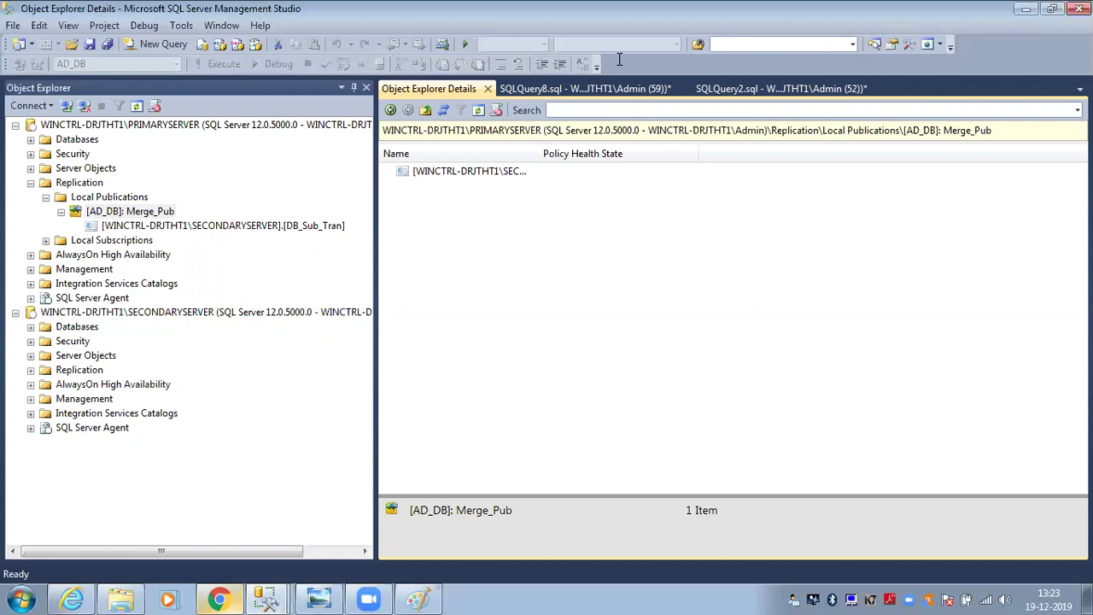
pyautogui.click(1026, 8)
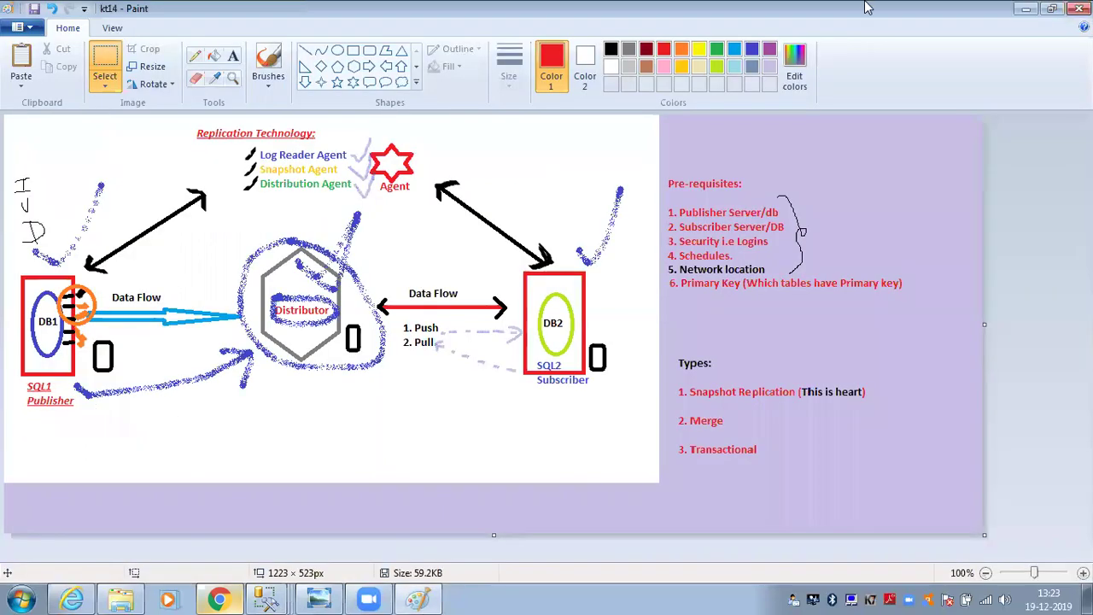